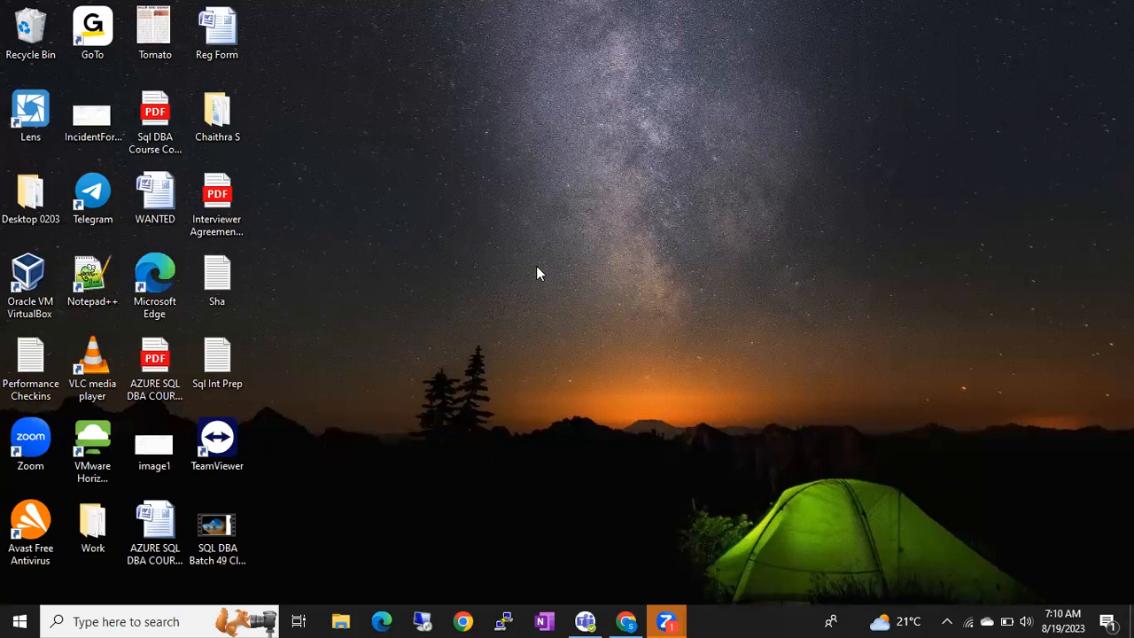
Step: Launch Oracle VM VirtualBox as administrator from its desktop shortcut
left_click(570, 315)
right_click(49, 278)
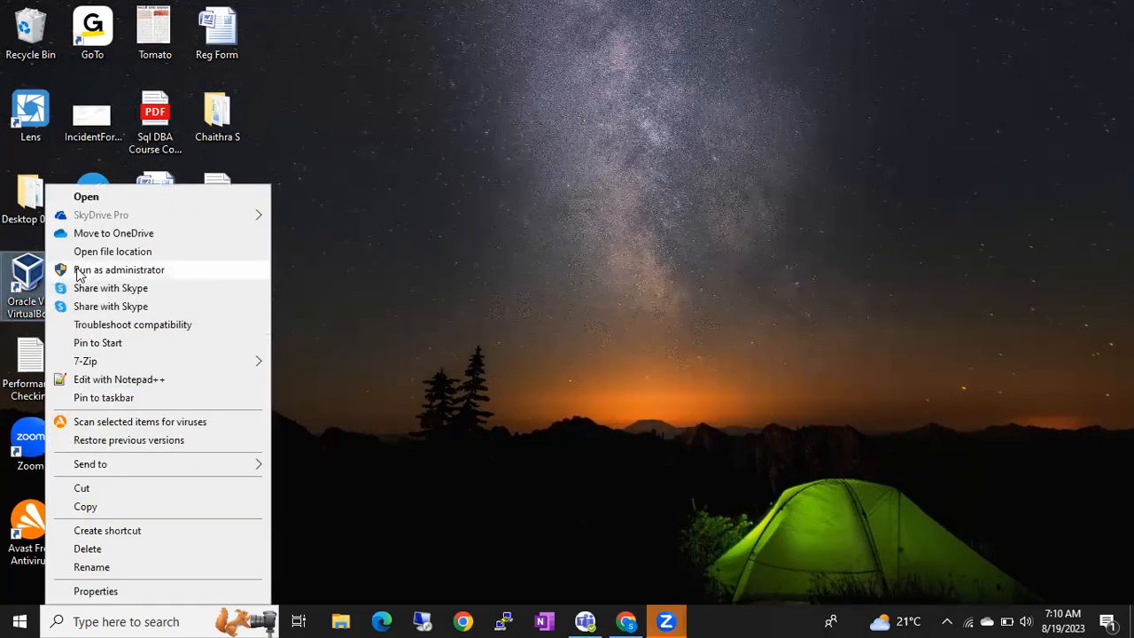
left_click(78, 270)
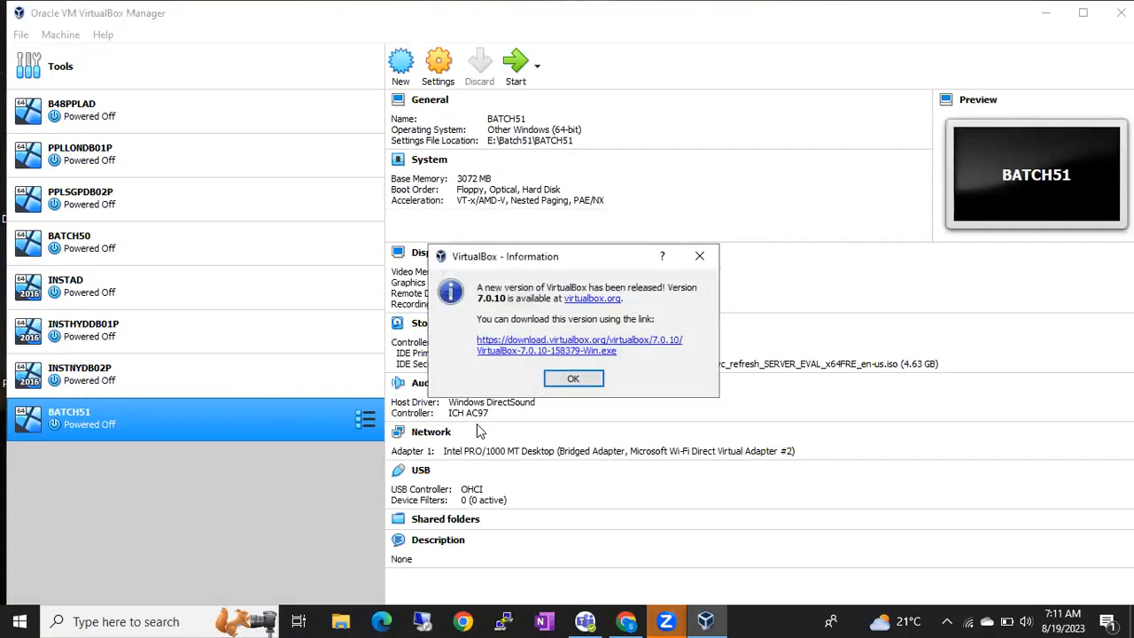
Step: Dismiss the VirtualBox 7.0.10 update notice to reveal BATCH51's details
left_click(585, 376)
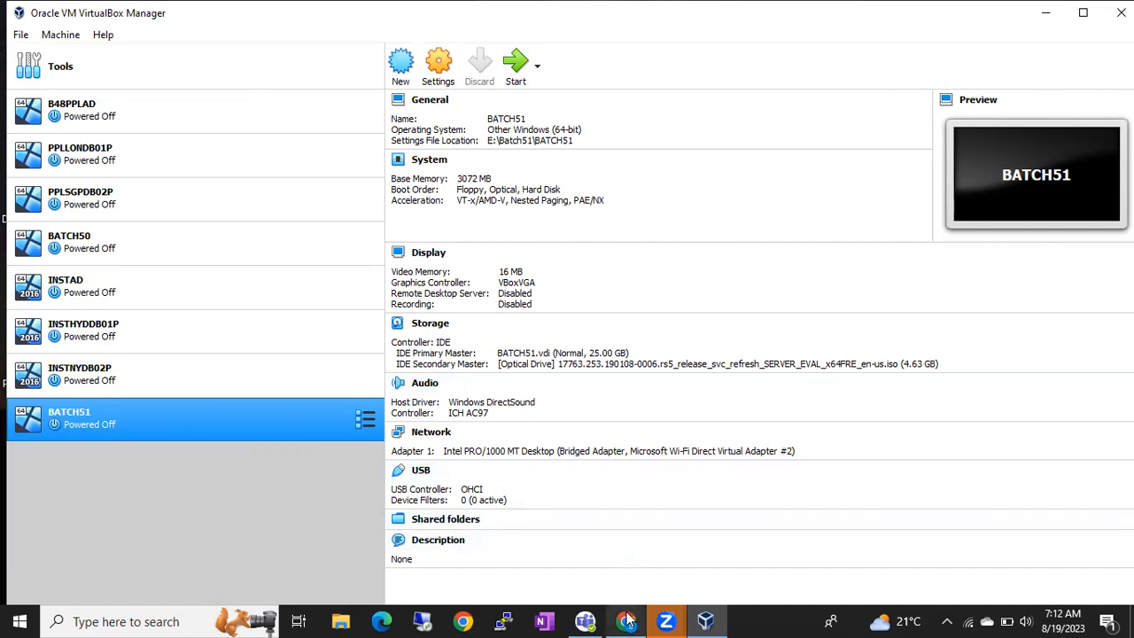
mouse_move(627, 621)
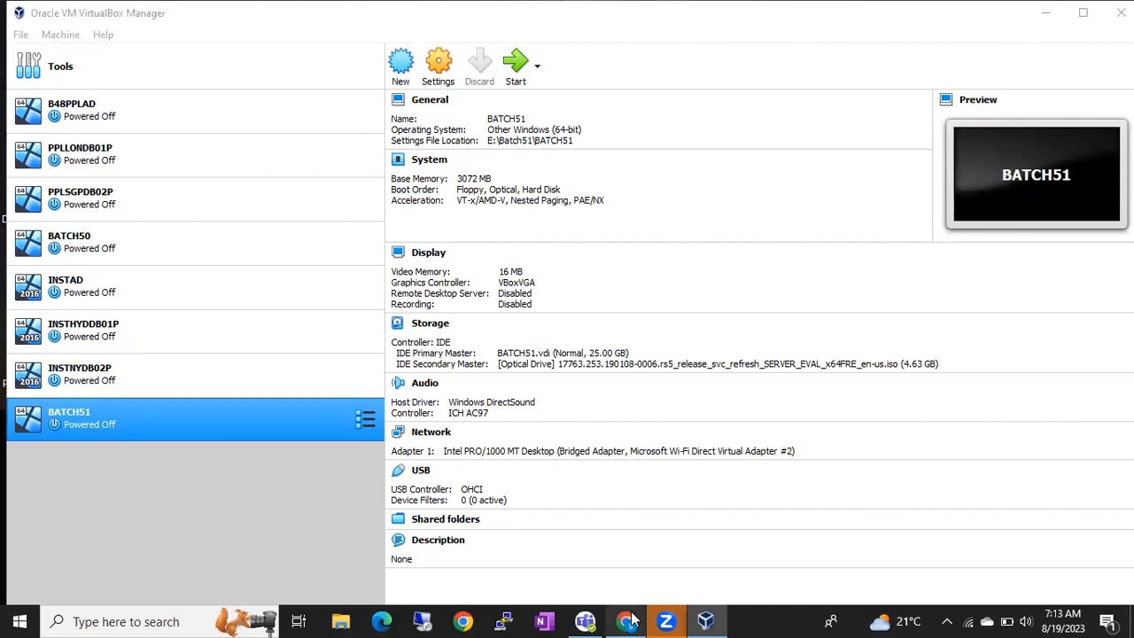
Step: Open YouTube from Chrome's new tab page and search for 'sose university'
mouse_move(625, 620)
left_click(636, 554)
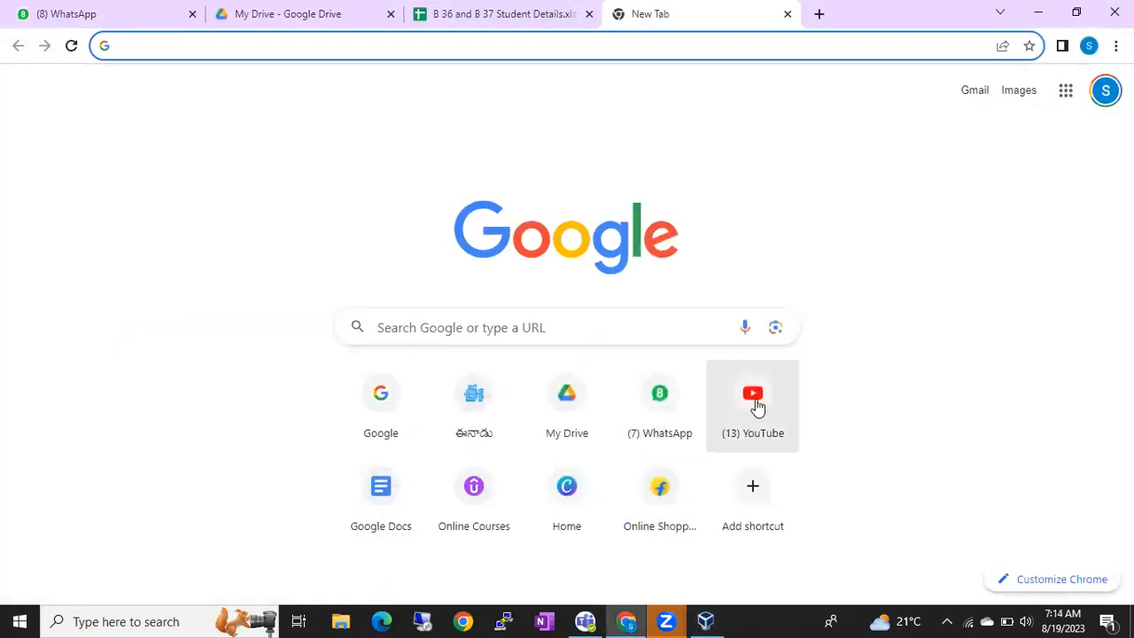
left_click(754, 403)
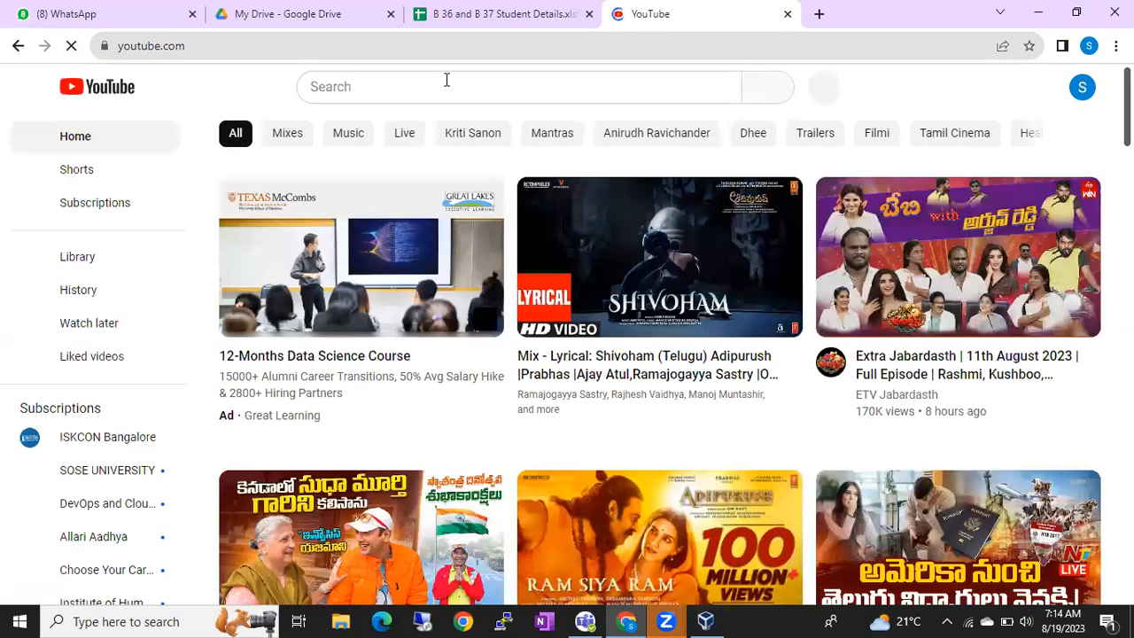
left_click(446, 82)
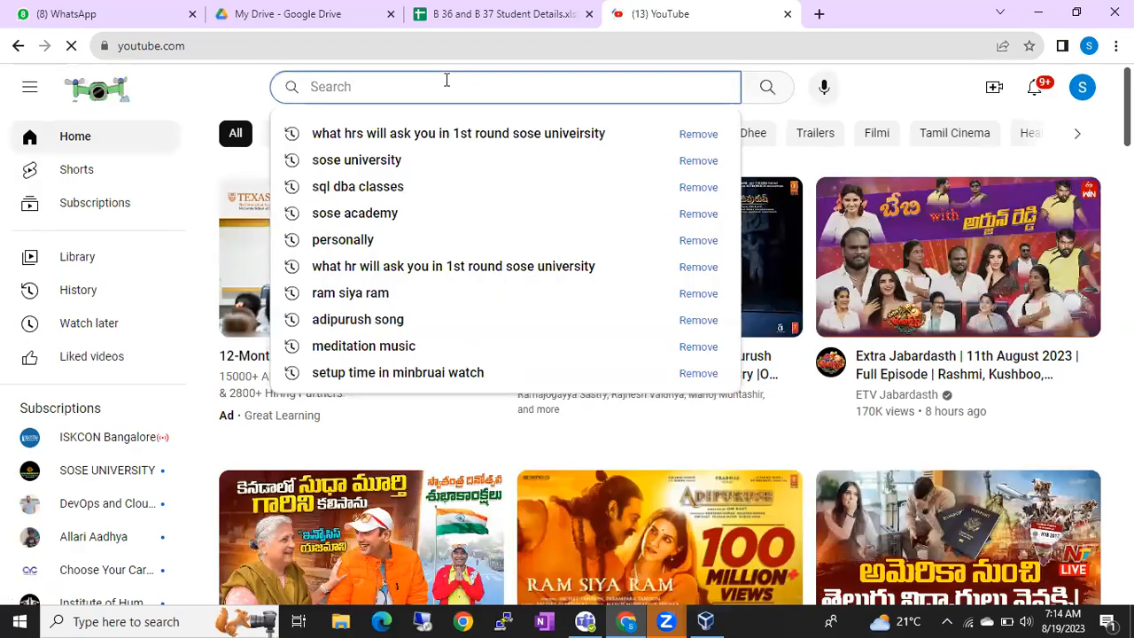
left_click(386, 159)
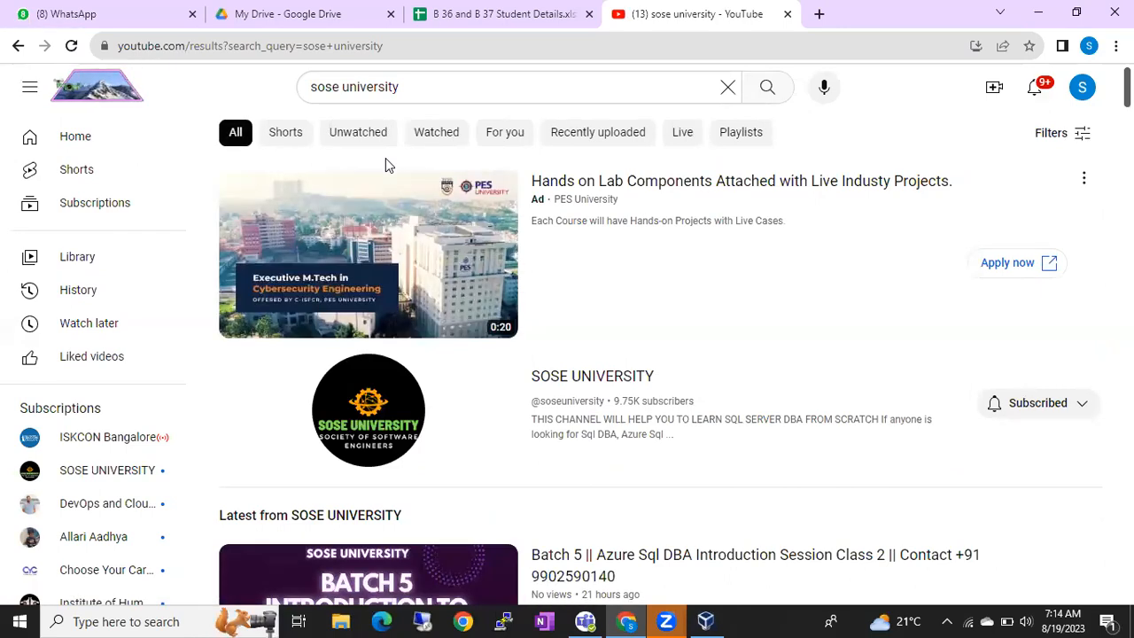
Step: Scroll through the SOSE UNIVERSITY channel's playlists, then switch back to VirtualBox Manager
left_click(592, 375)
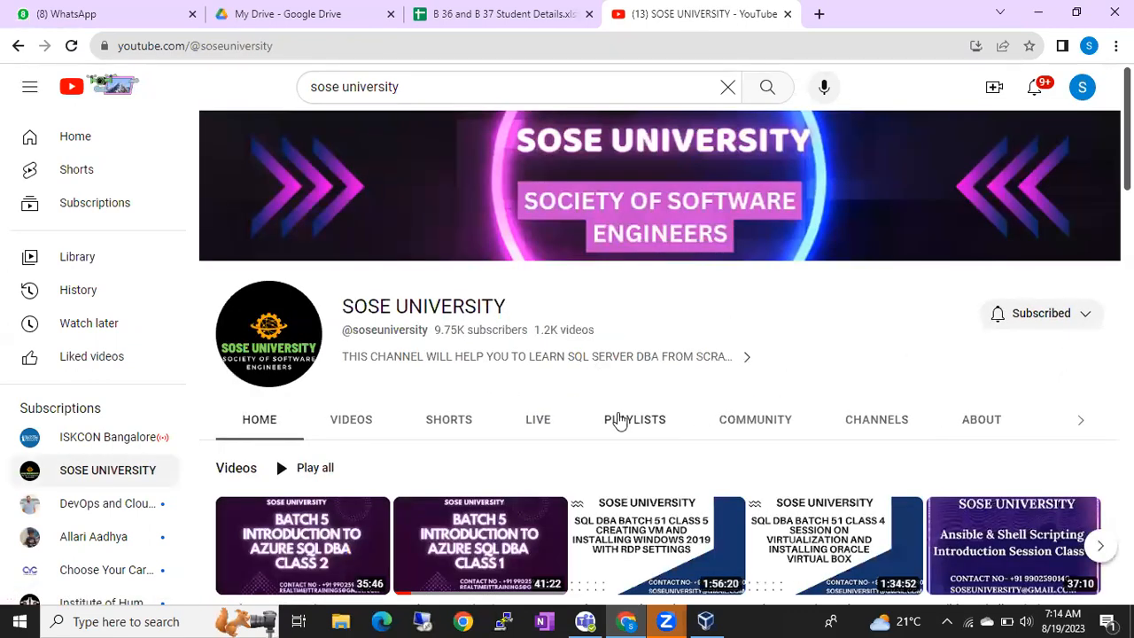
left_click(627, 421)
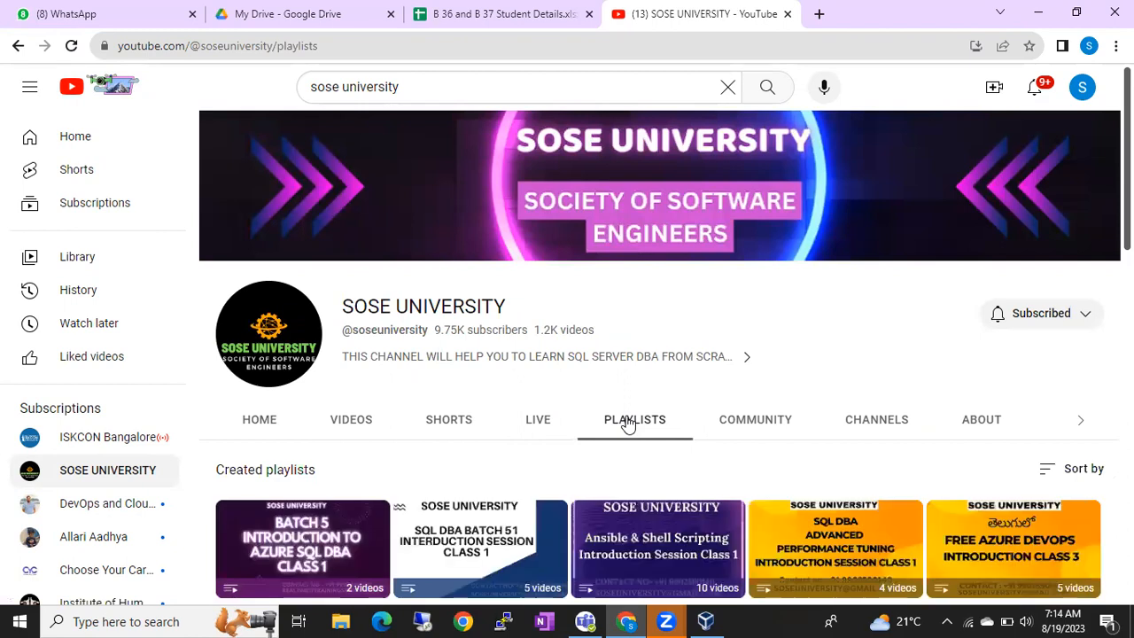
scroll(627, 423, "down", 1)
scroll(627, 423, "down", 1)
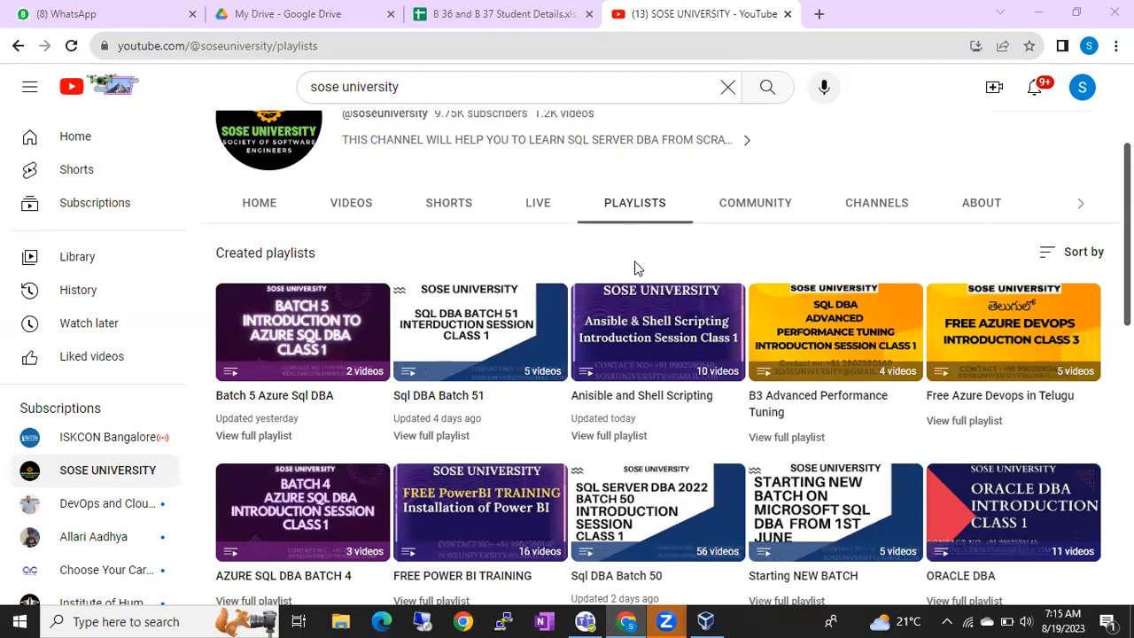
left_click(705, 622)
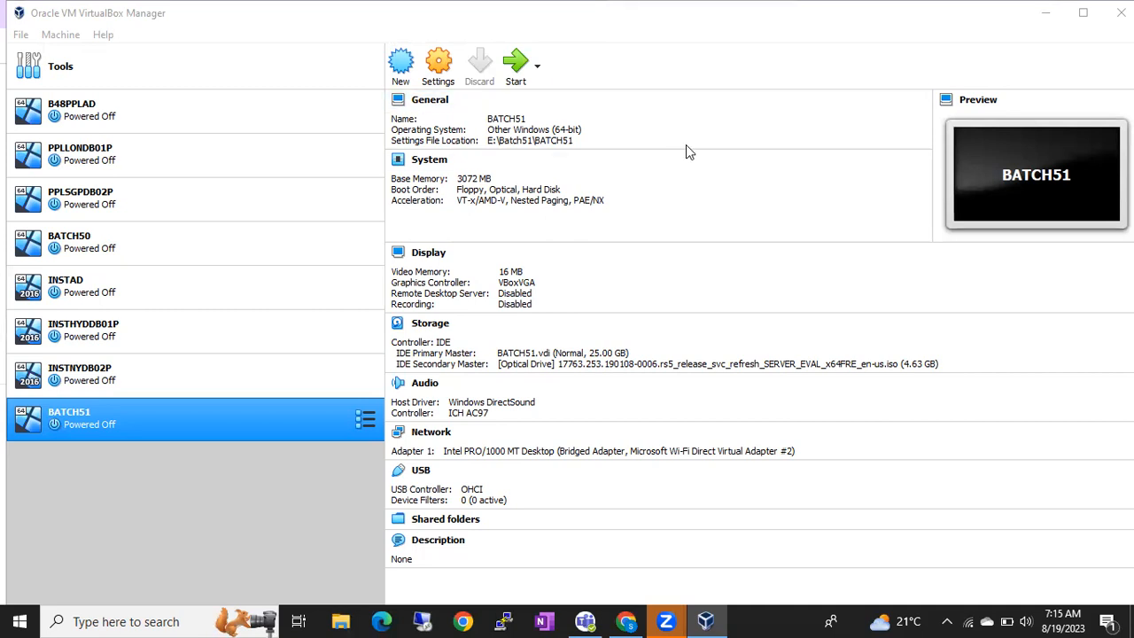
Step: Start BATCH51 and close its mouse integration and keyboard auto-capture notices
double_click(157, 432)
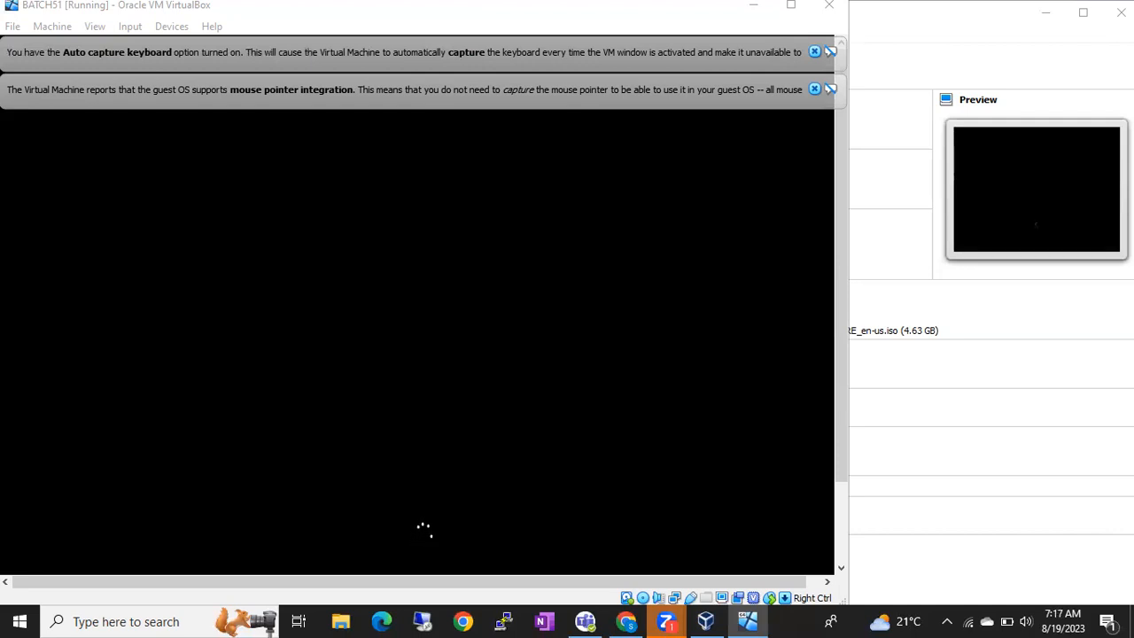
left_click(814, 90)
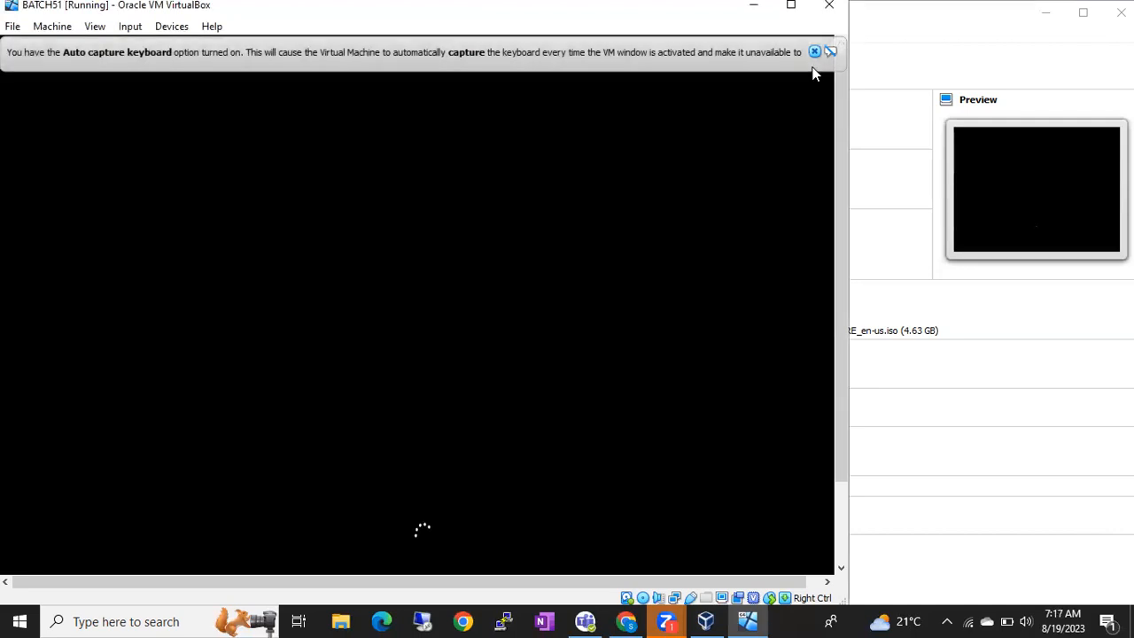
left_click(815, 52)
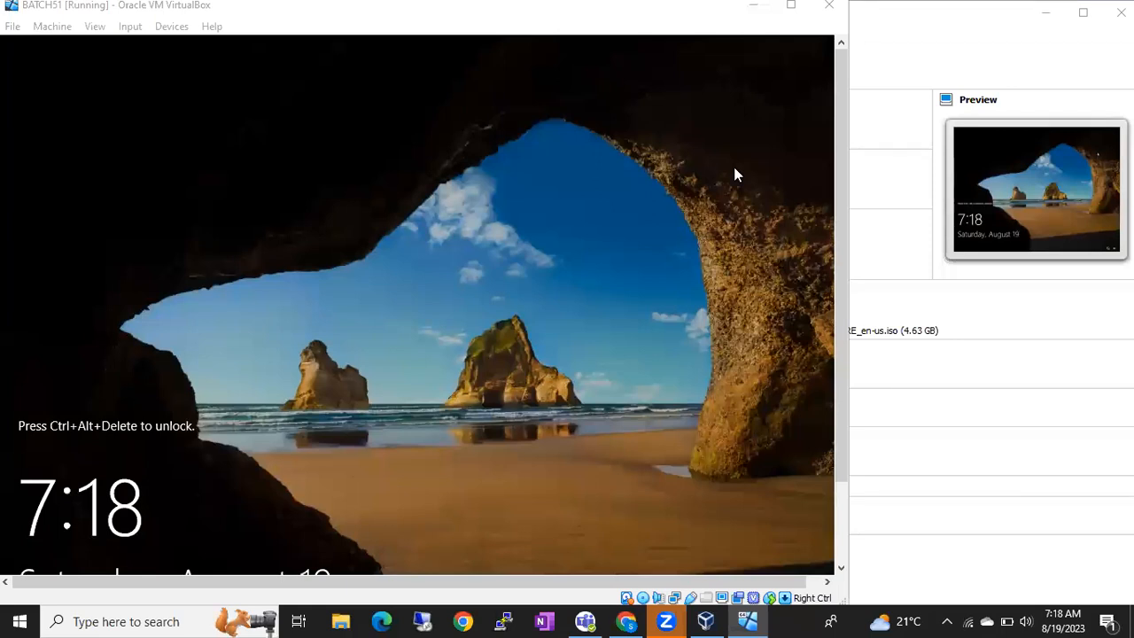
Step: Open a blank Notepad document on the host through the Run prompt
left_click(542, 271)
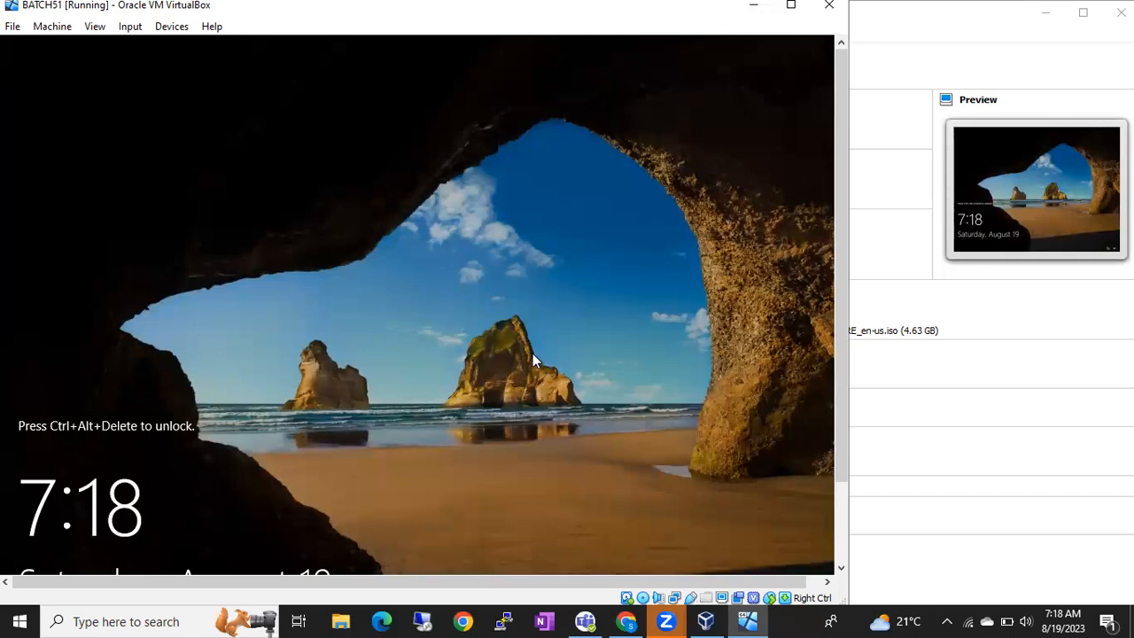
left_click(804, 617)
key("super+r")
key("Return")
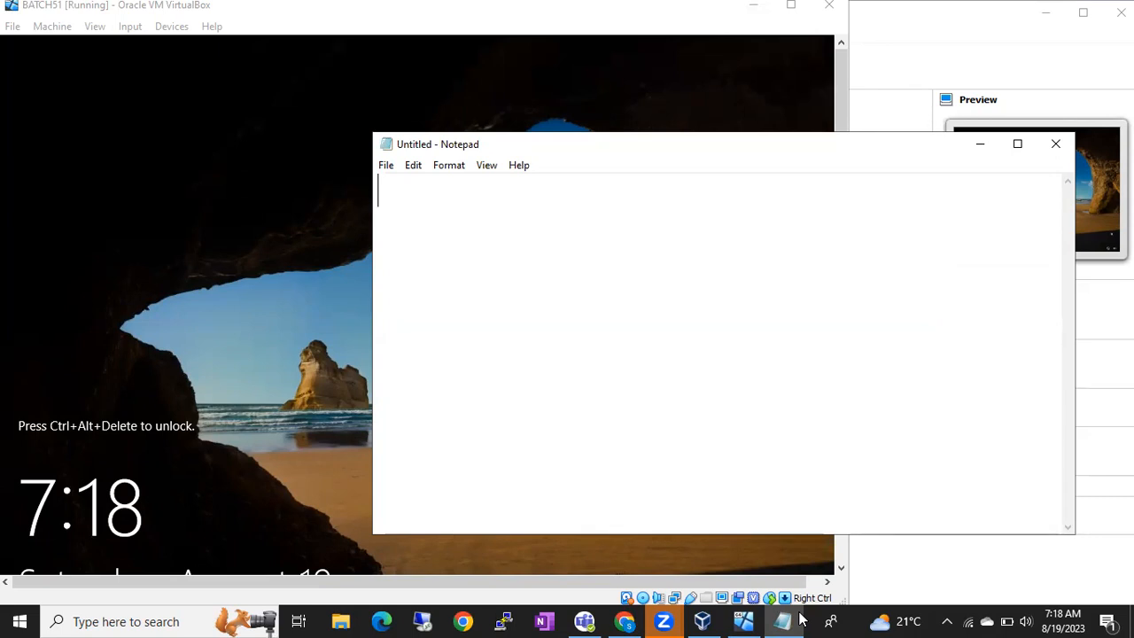
Step: Type 'You should use Windows 10/11 Pro' in Notepad, removing the trailing 'or'
type("You shou")
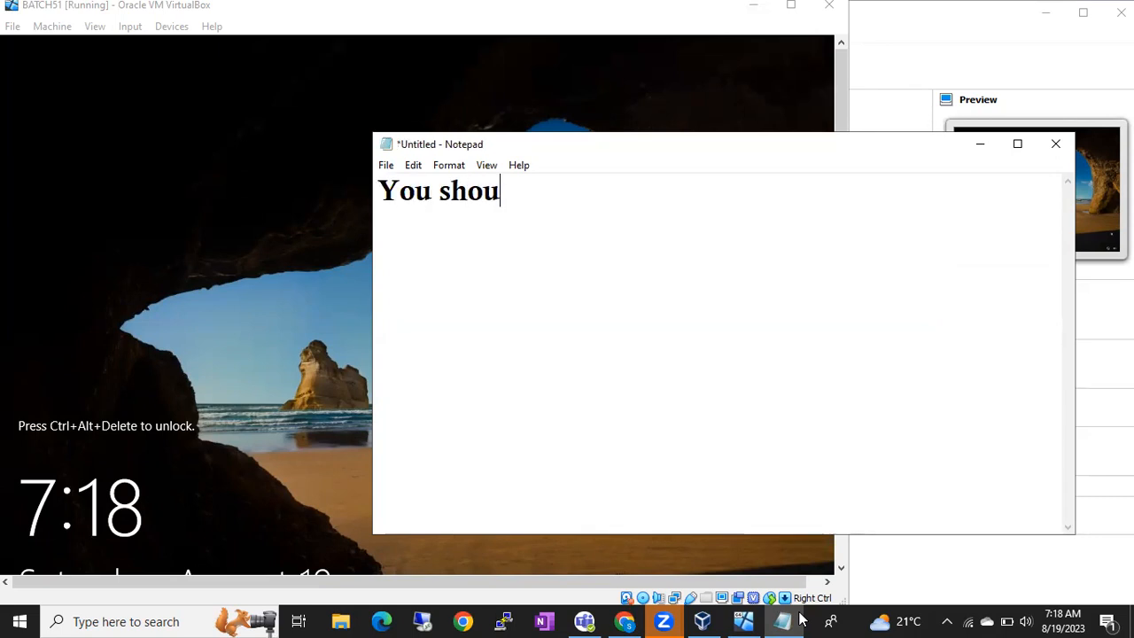
type("ld use Window")
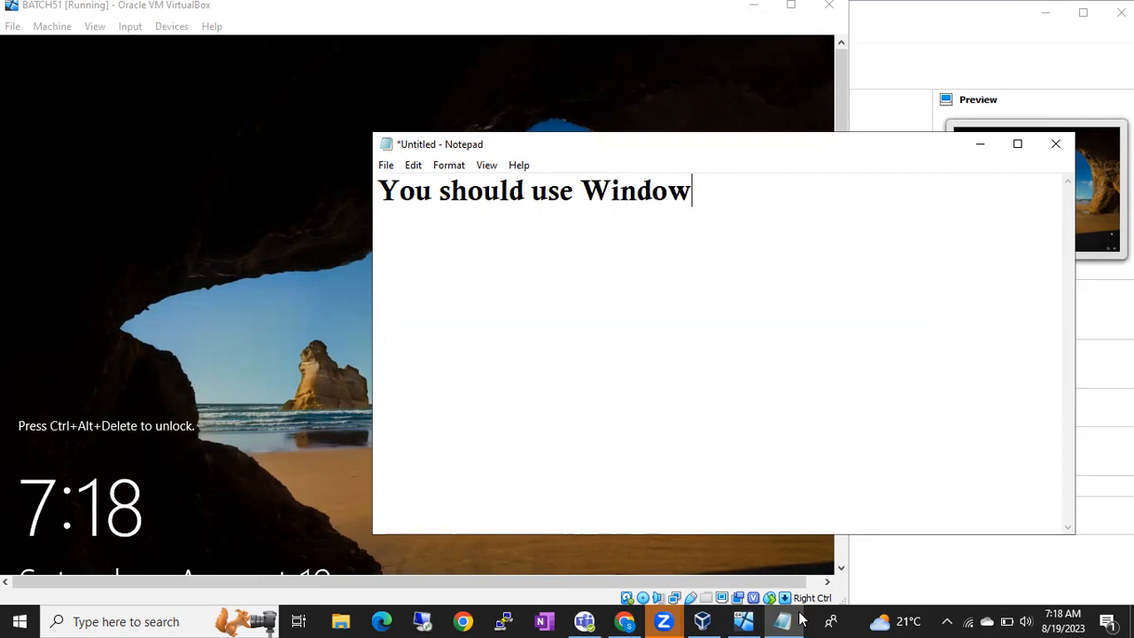
type("s 10/11 Pro or")
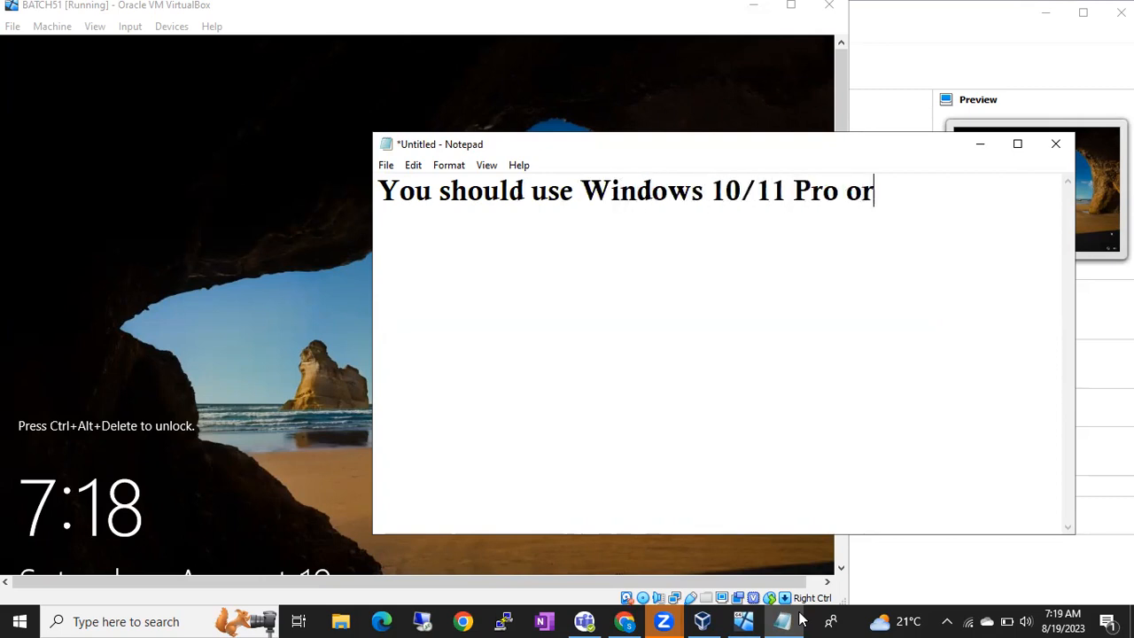
key("BackSpace")
key("BackSpace")
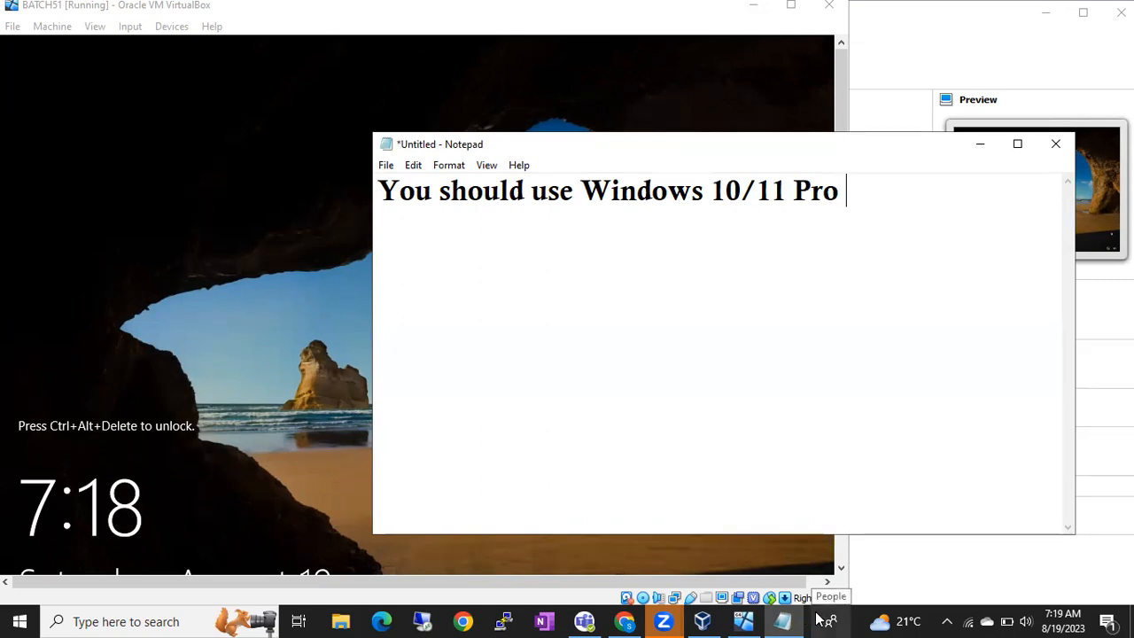
Step: Check the host OS name in msinfo32 (Windows 10 Pro), then minimize it
left_click(812, 620)
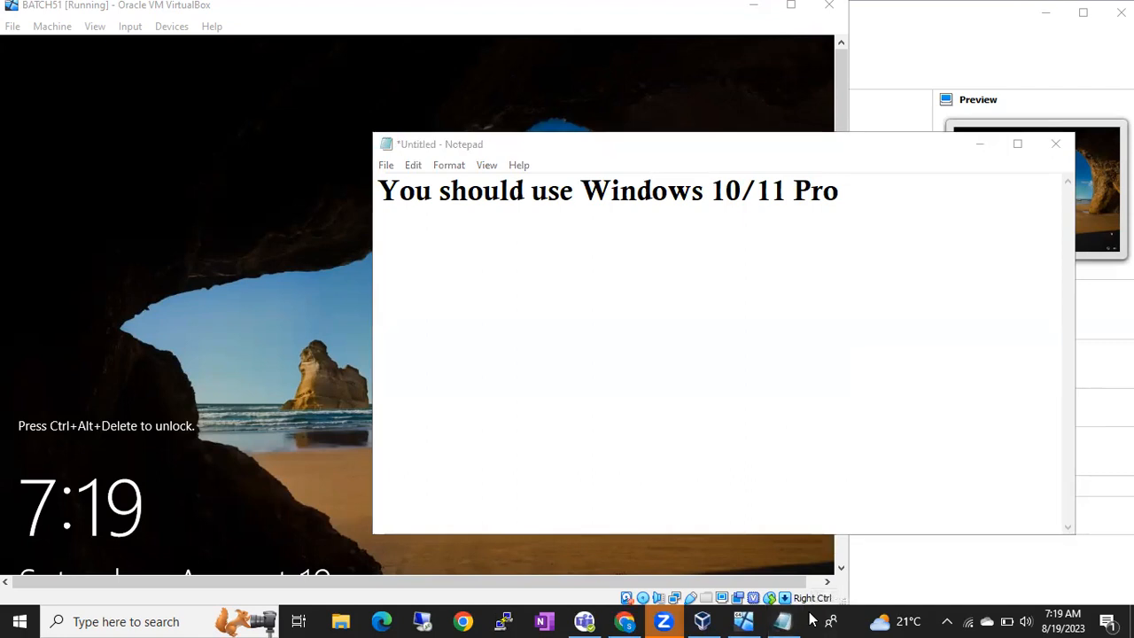
key("super+r")
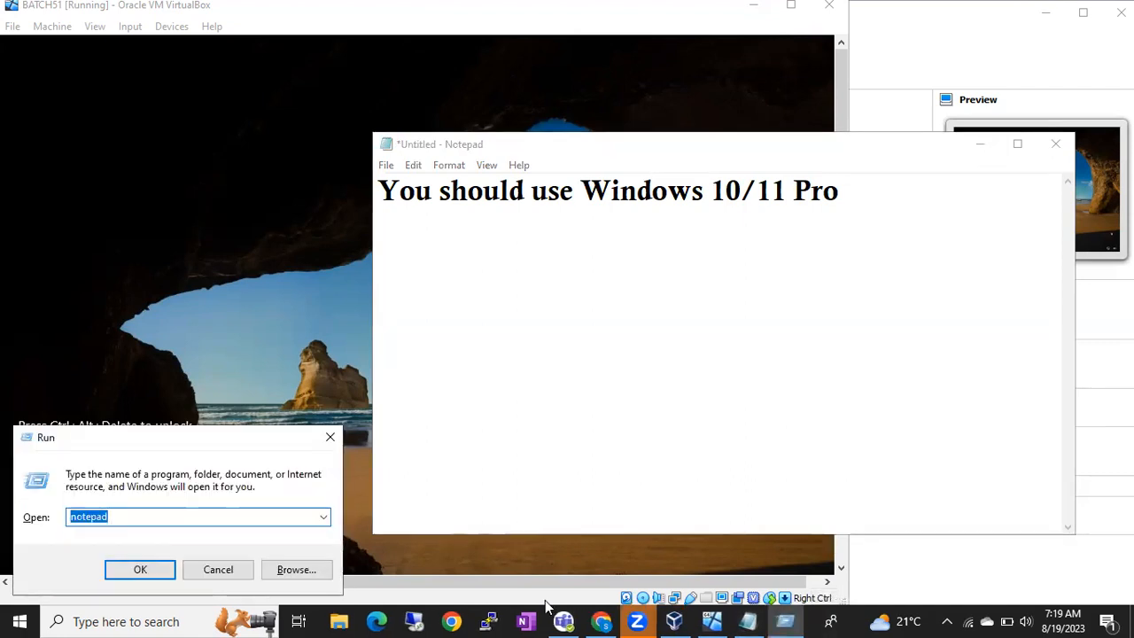
type("msi")
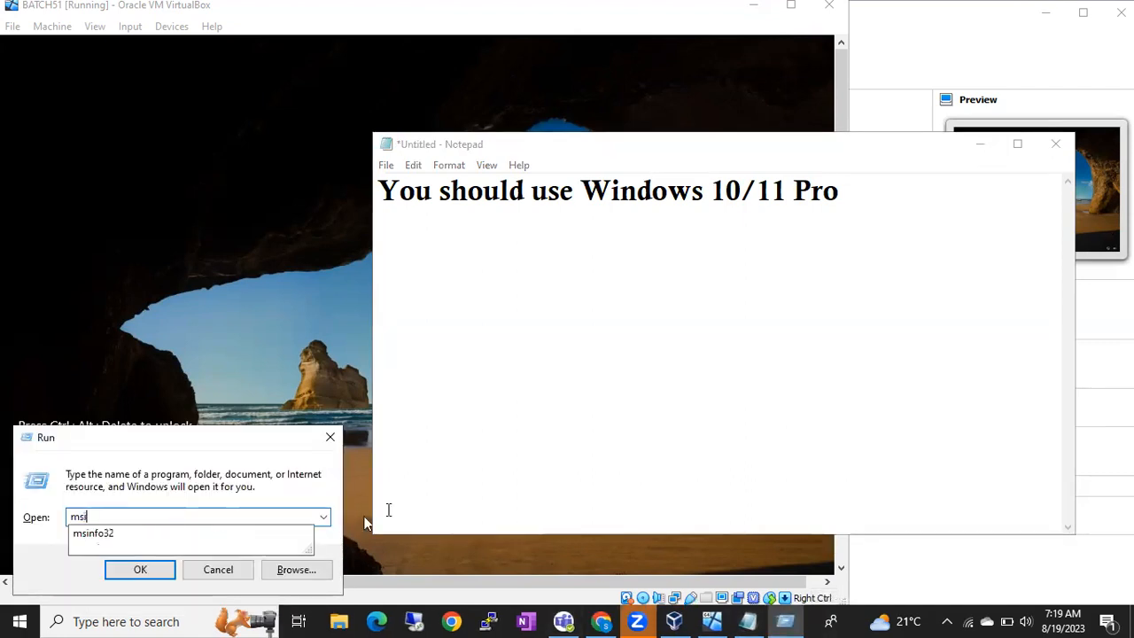
key("Down")
key("Return")
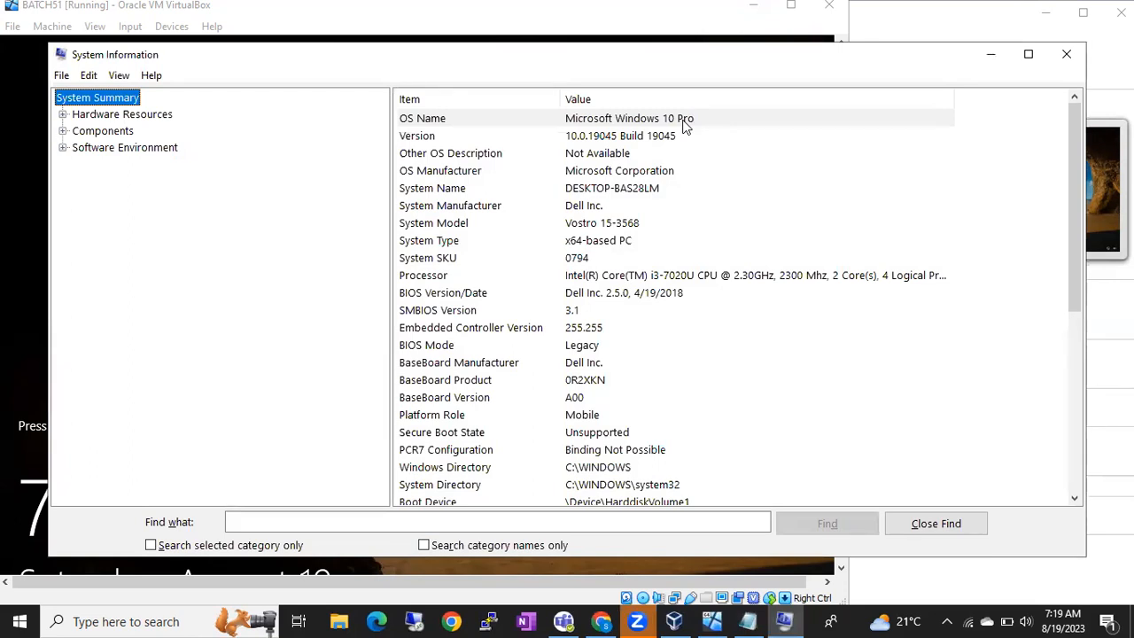
left_click(993, 62)
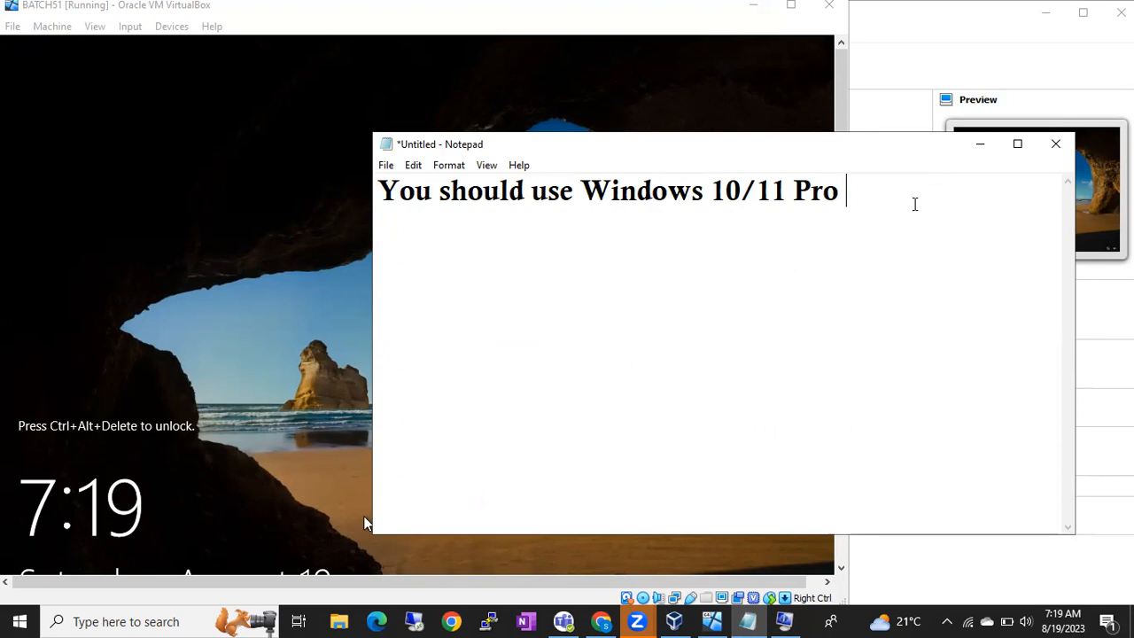
Step: Bring the BATCH51 VM window forward and close its Input > Keyboard menu unused
left_click(331, 260)
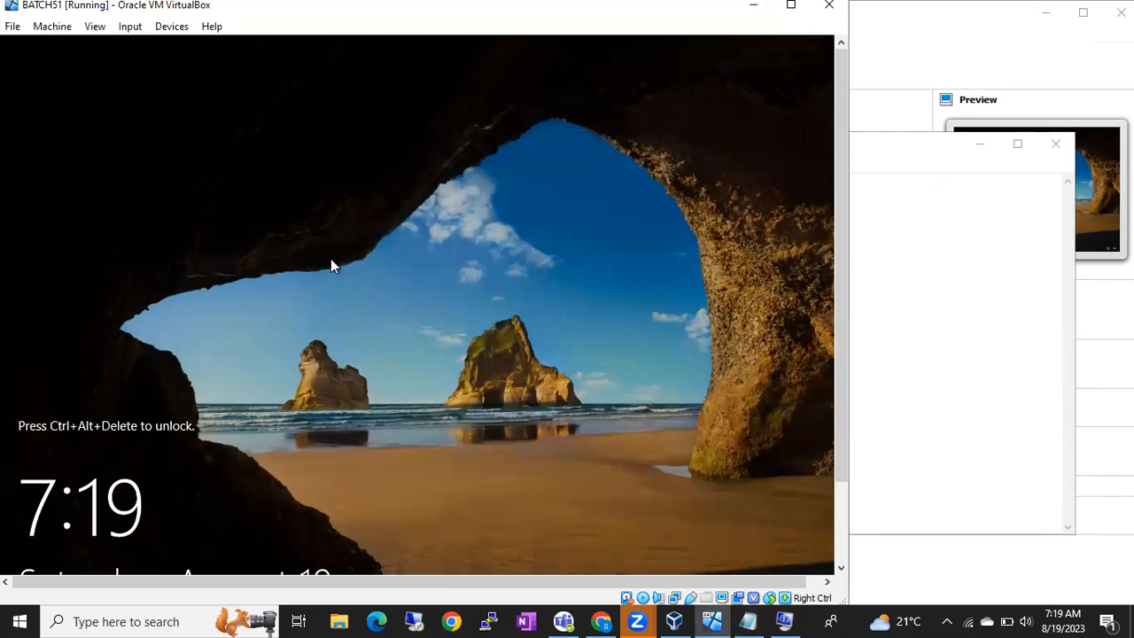
left_click(129, 28)
mouse_move(158, 48)
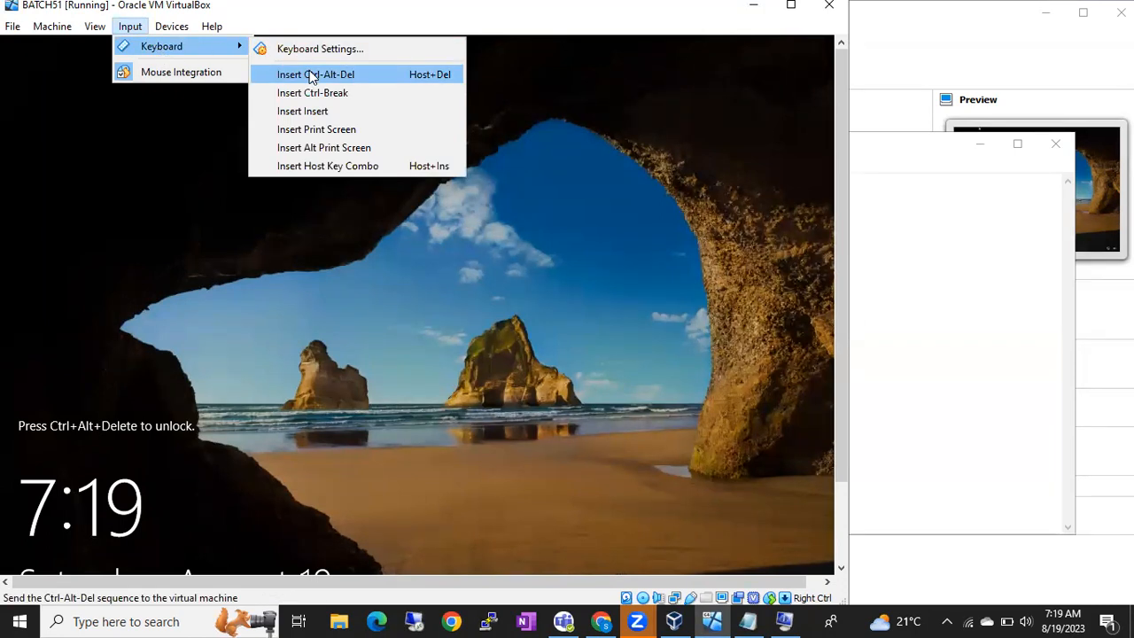
left_click(197, 209)
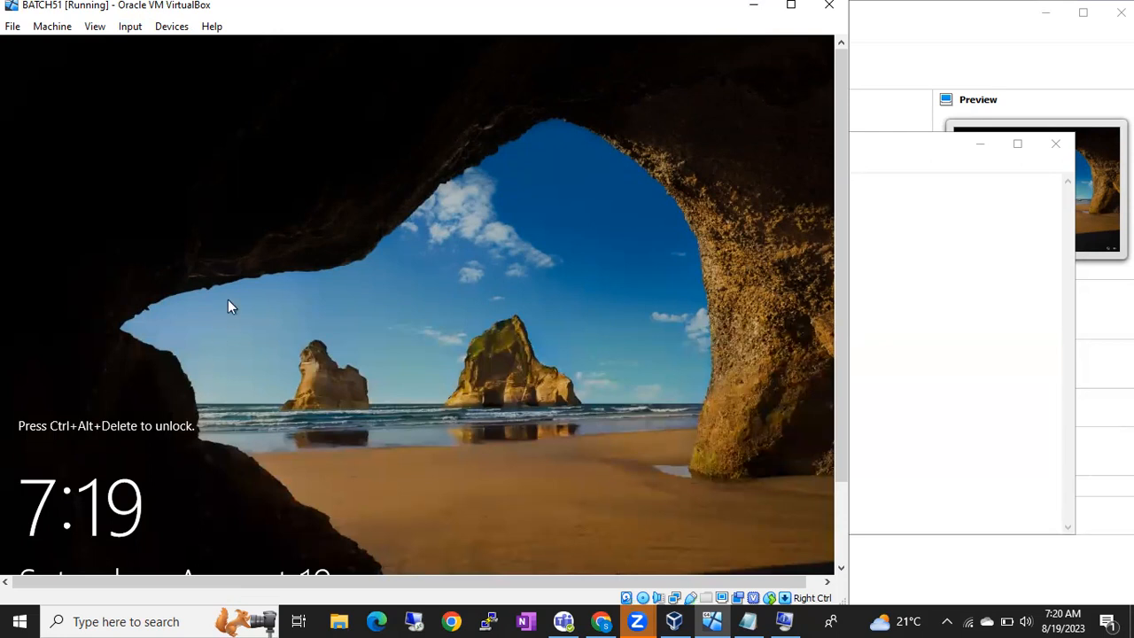
Step: Send Ctrl+Alt+Del to BATCH51 and sign in as Administrator, retrying after a wrong password
key("Control_R+Delete")
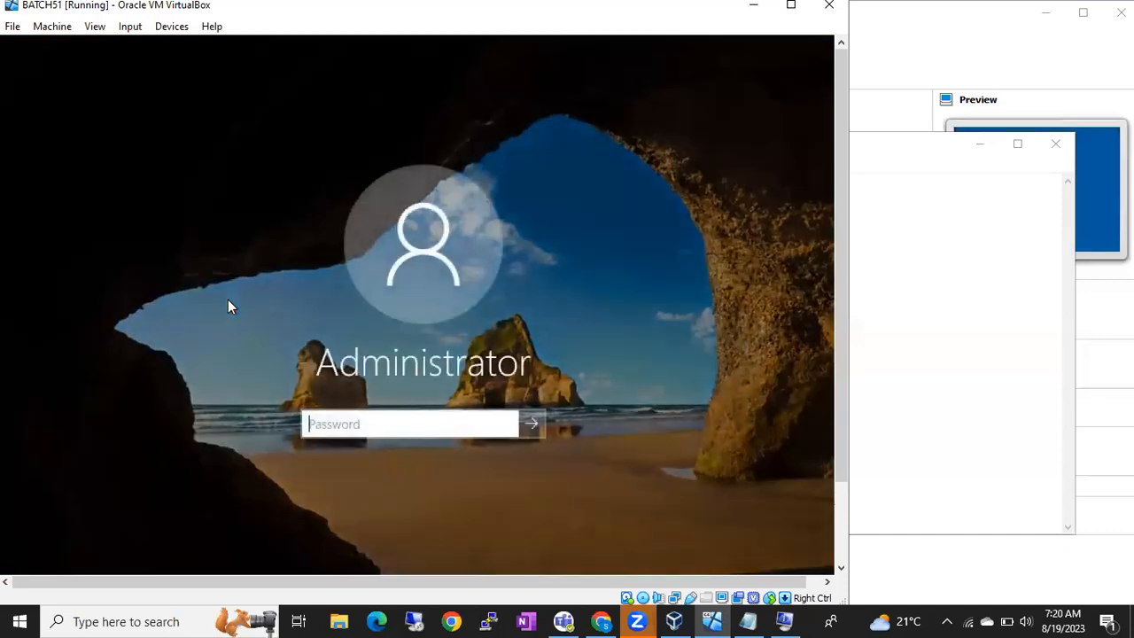
type("**********")
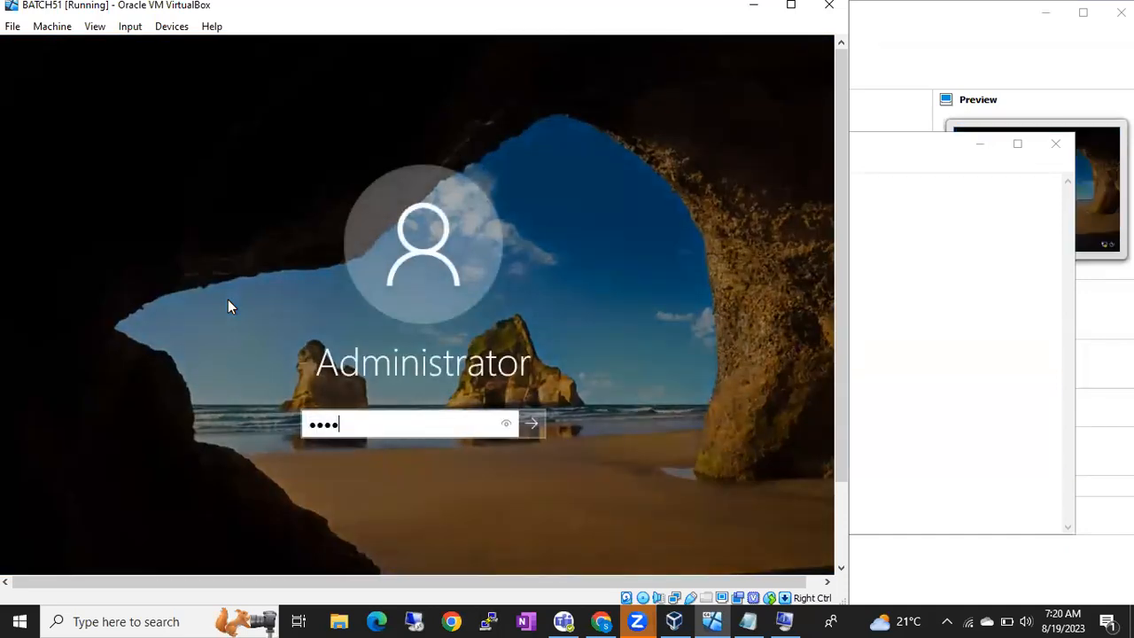
type("***")
key("Return")
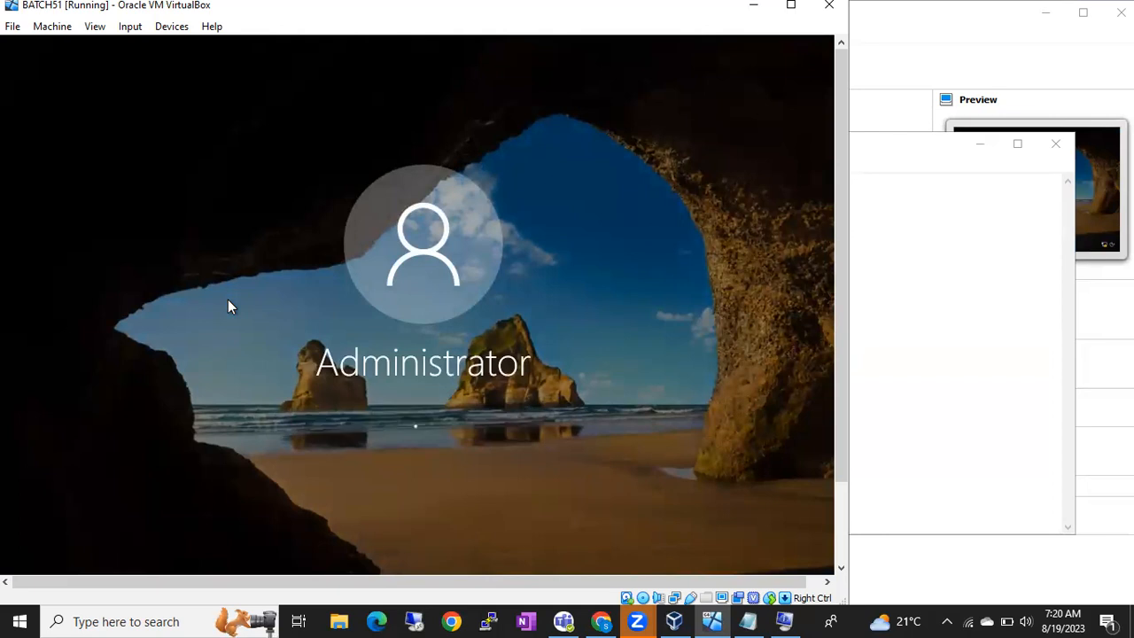
key("Return")
type("*******")
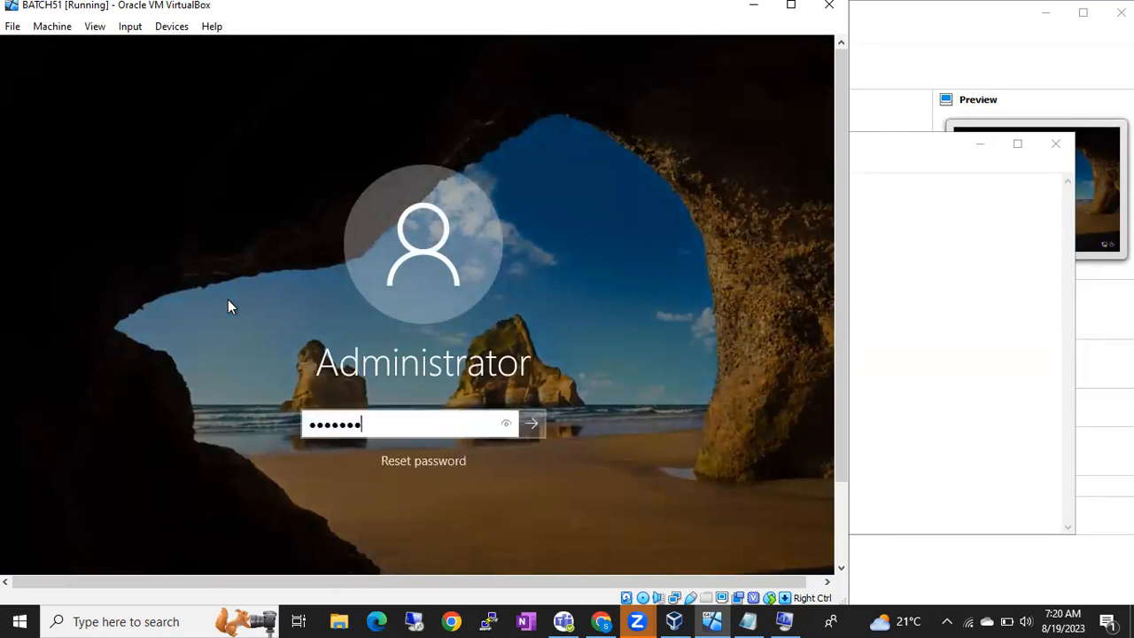
key("Return")
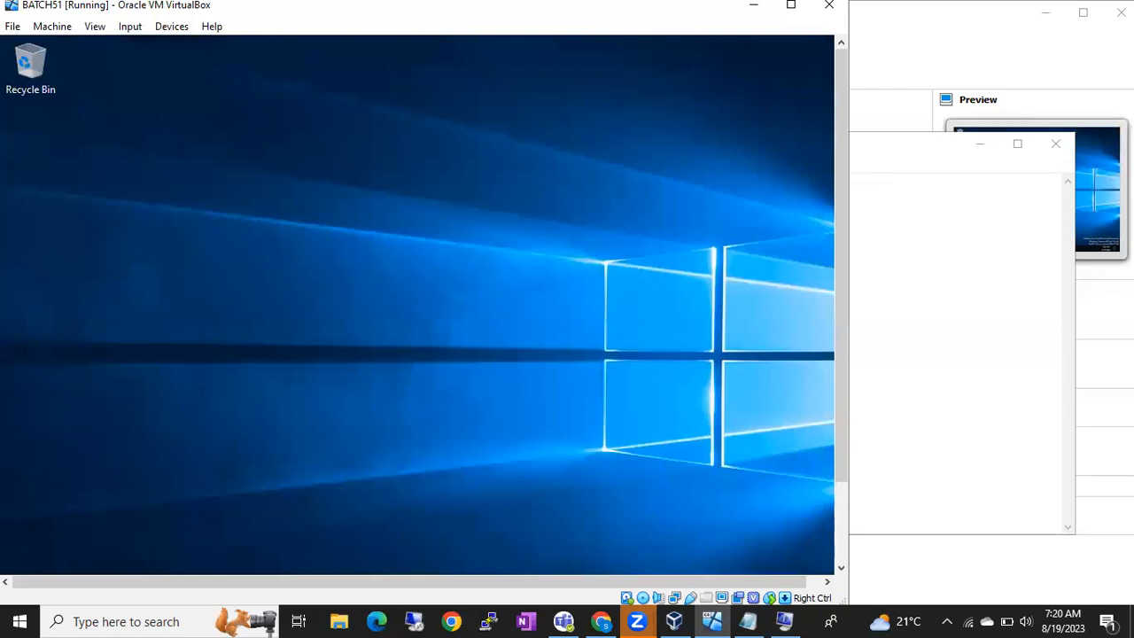
Step: Add a second Notepad line 'you should have internet to practice RDP', then return to the VM window
left_click(890, 284)
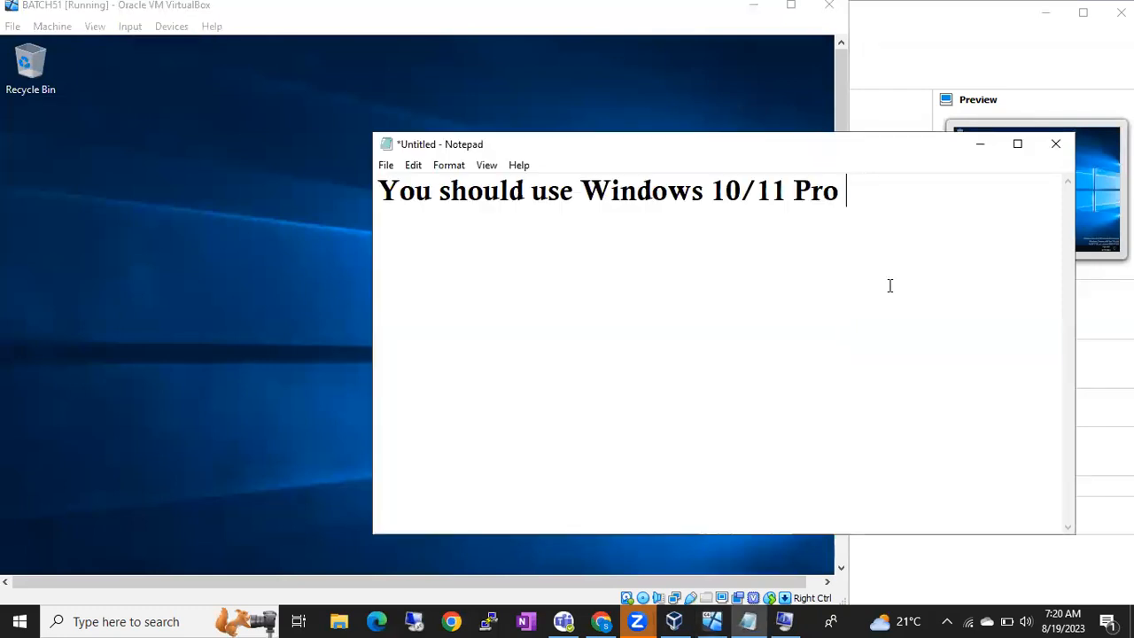
key("Return")
type("you")
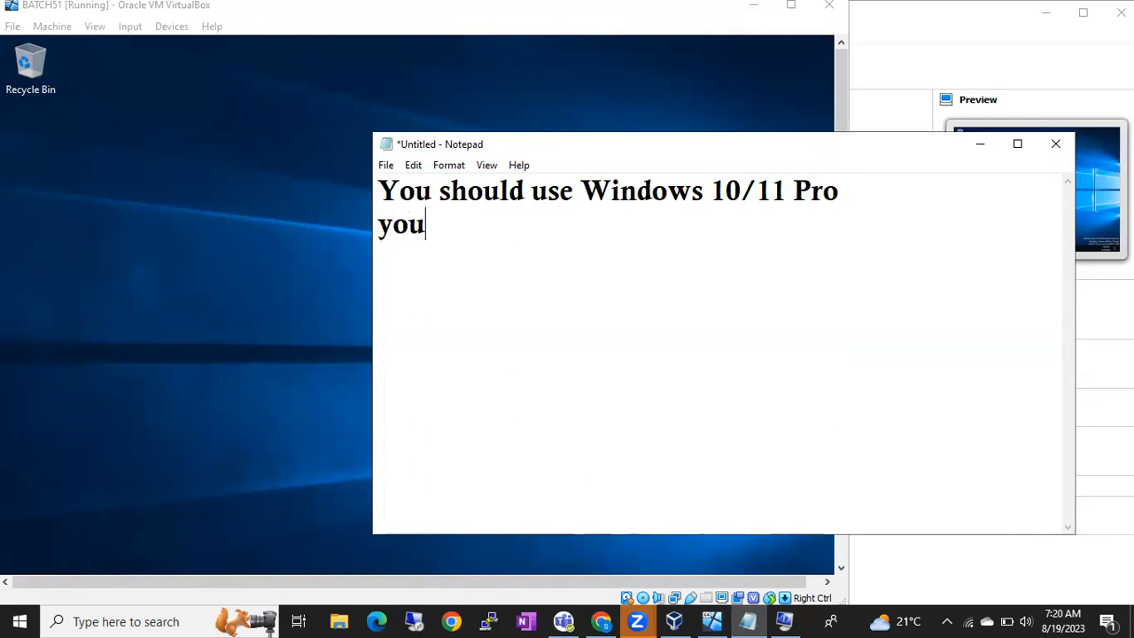
type(" should have inter")
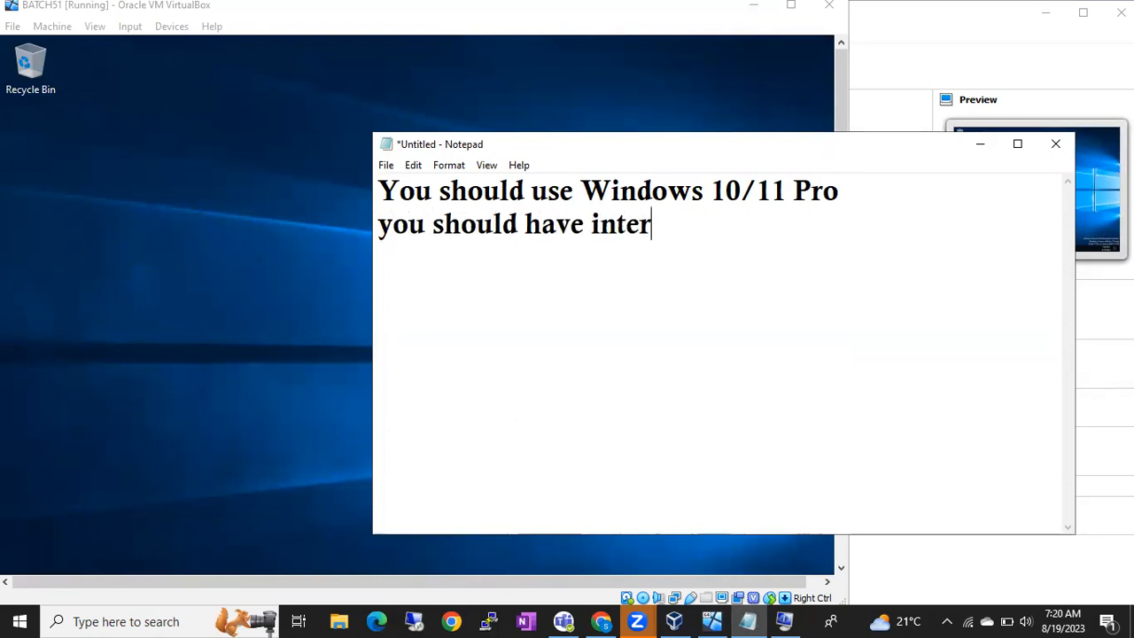
type("net wot")
key("BackSpace")
key("BackSpace")
key("BackSpace")
type("t")
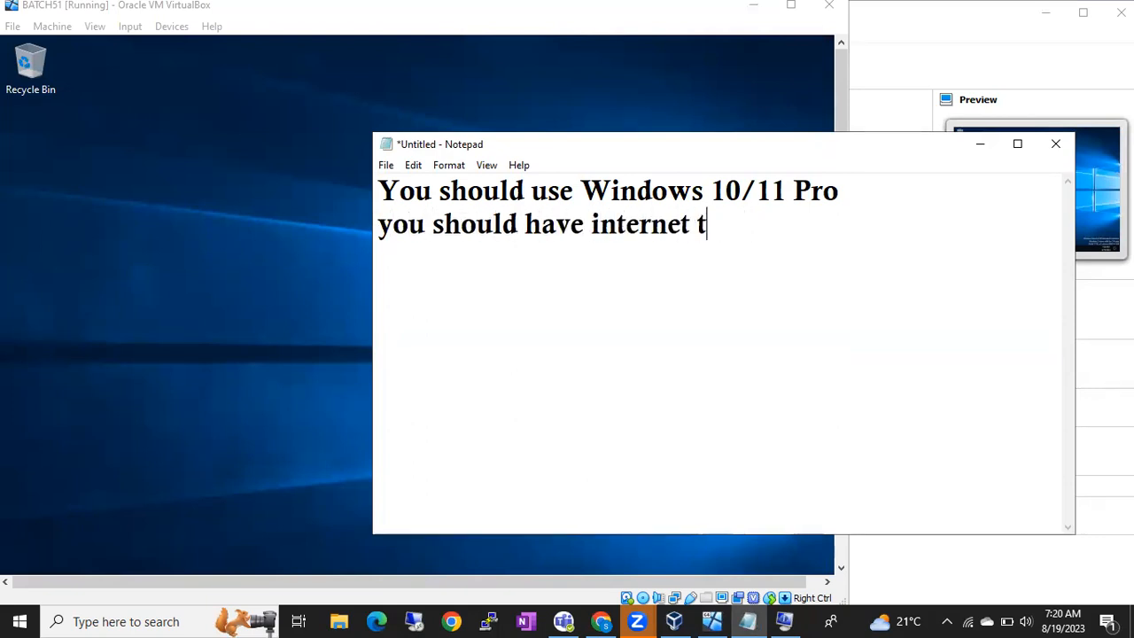
type("o practice RDP")
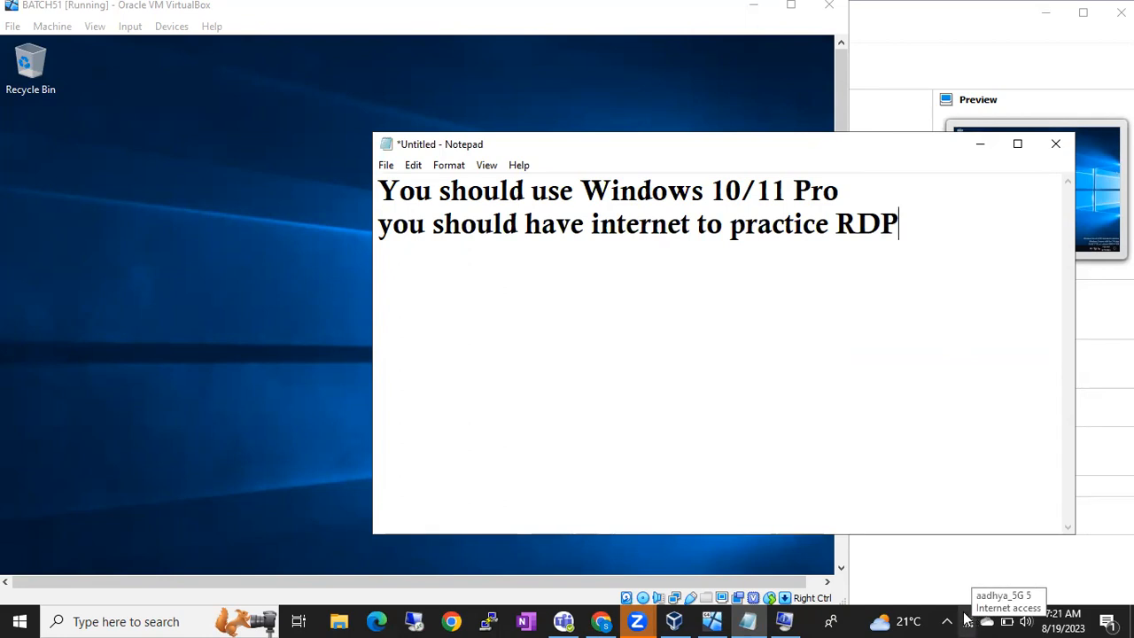
left_click(337, 503)
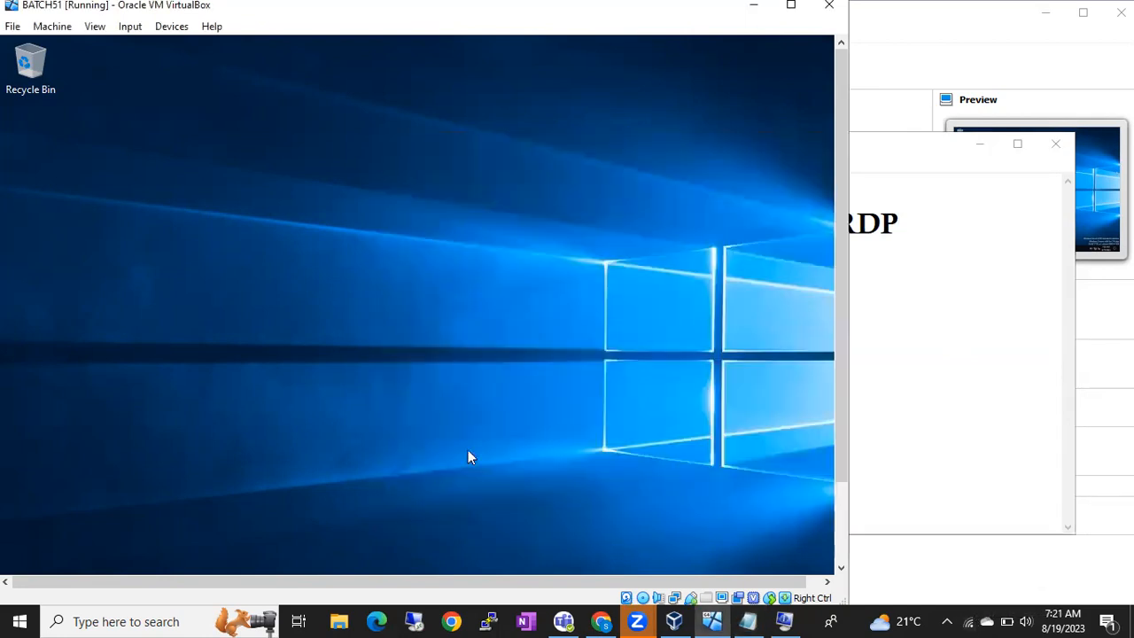
Step: Add a third line 'wifi' to the Notepad notes
left_click_drag(837, 329, 841, 426)
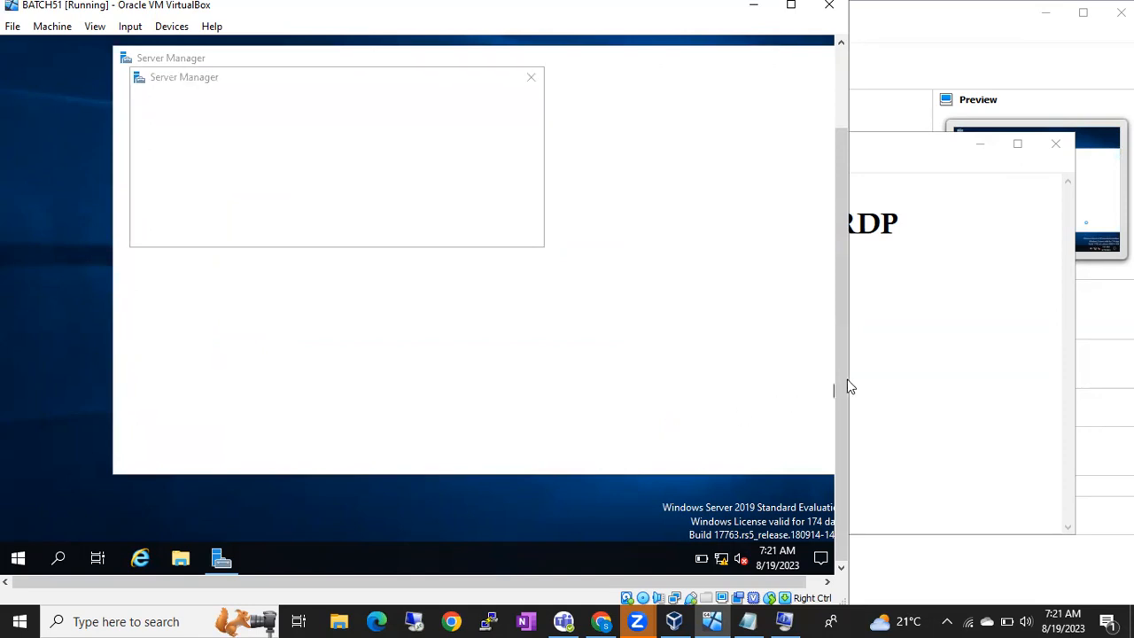
left_click(915, 331)
key("Return")
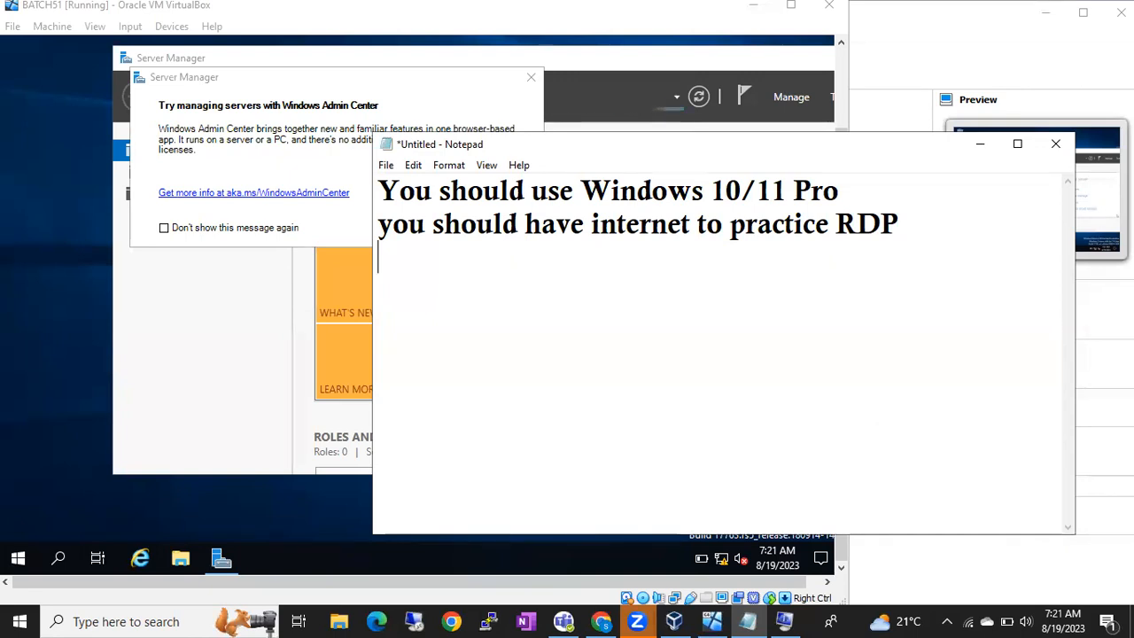
type("wifi")
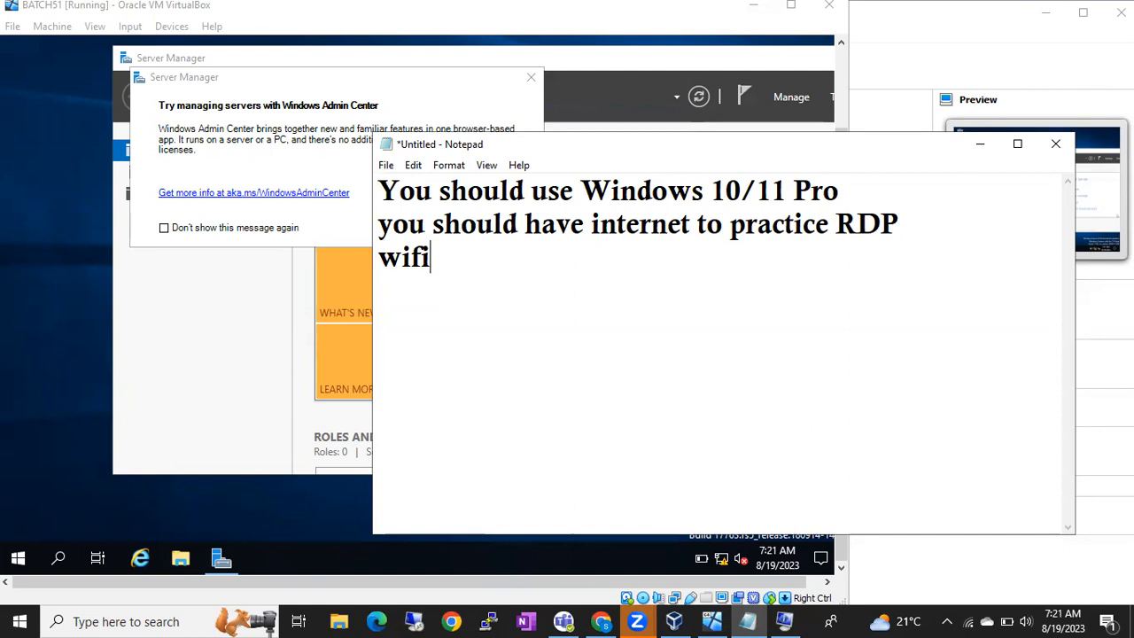
Step: In the VM, close the Windows Admin Center notice and minimize Server Manager
left_click(459, 558)
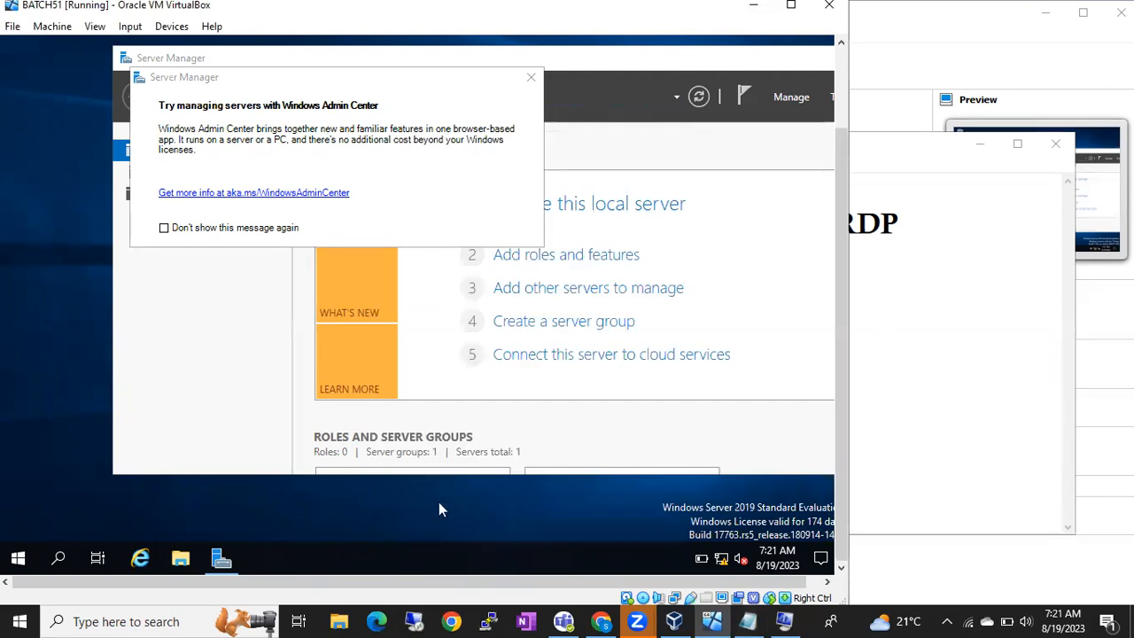
left_click(530, 78)
left_click_drag(561, 62, 449, 95)
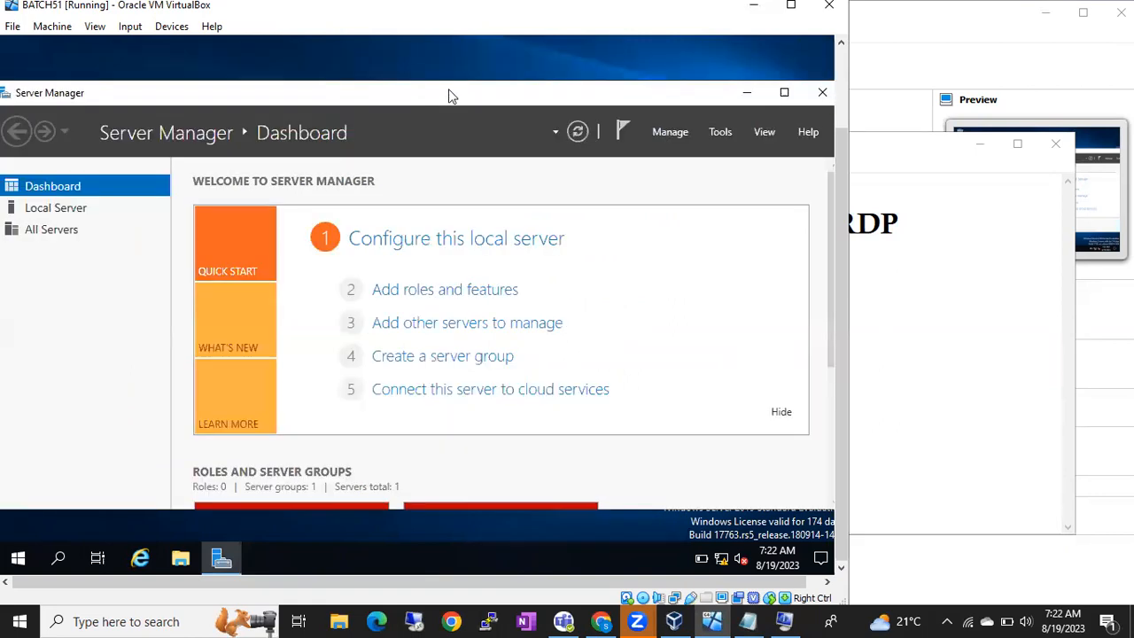
left_click(739, 86)
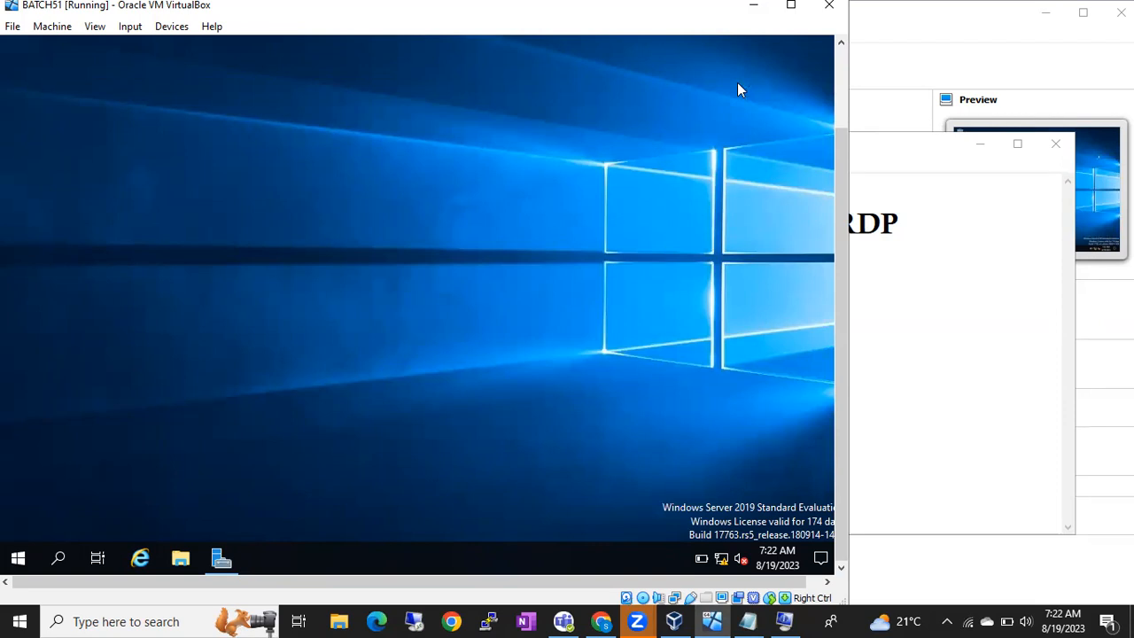
left_click(929, 270)
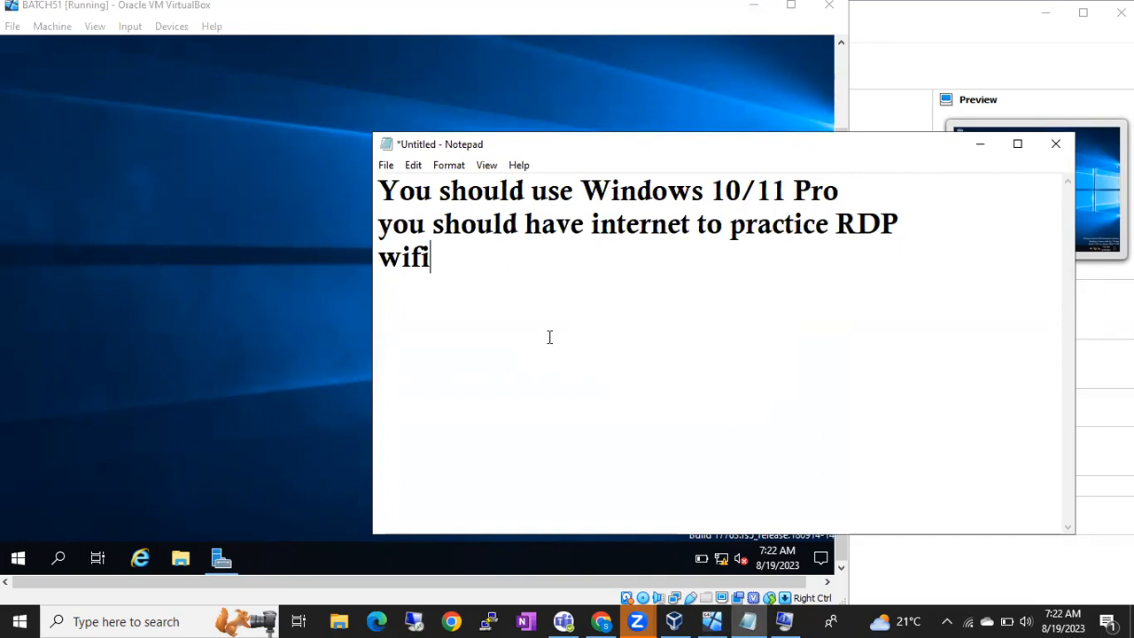
left_click(333, 380)
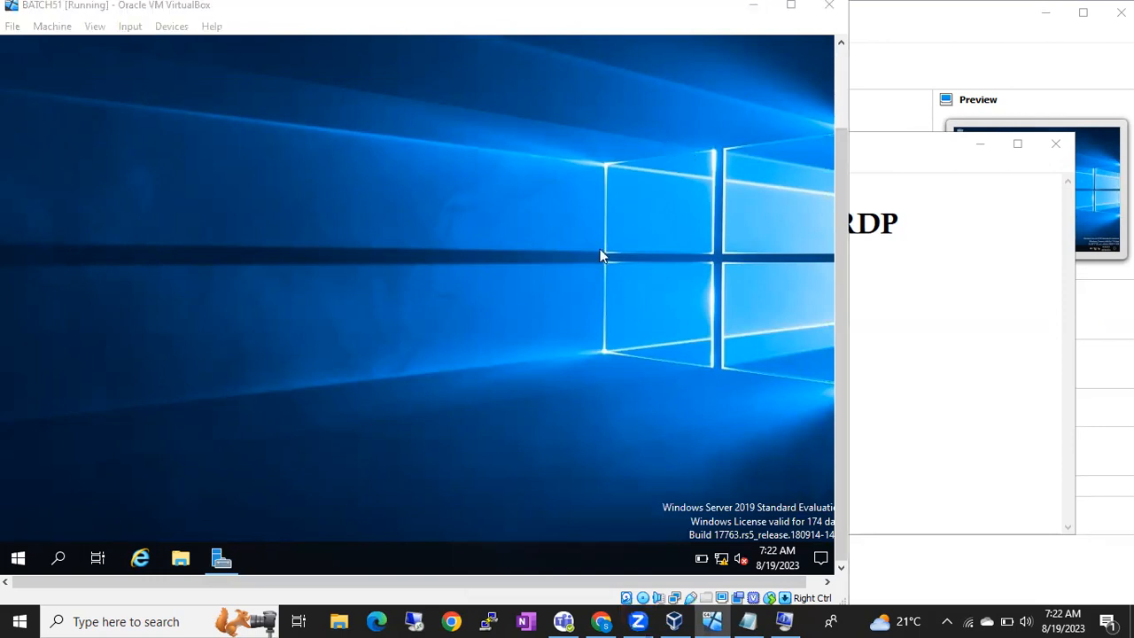
Step: Choose 192.168.0.10 as the Remote Desktop Connection computer, then minimize the dialog
left_click(414, 622)
left_click(654, 205)
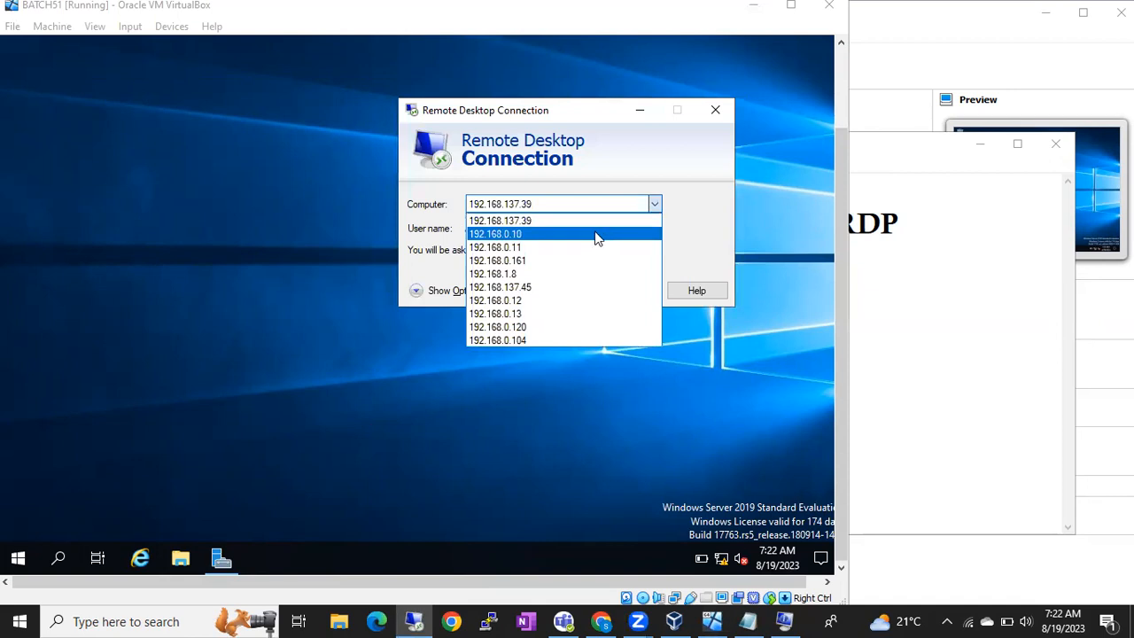
left_click(598, 234)
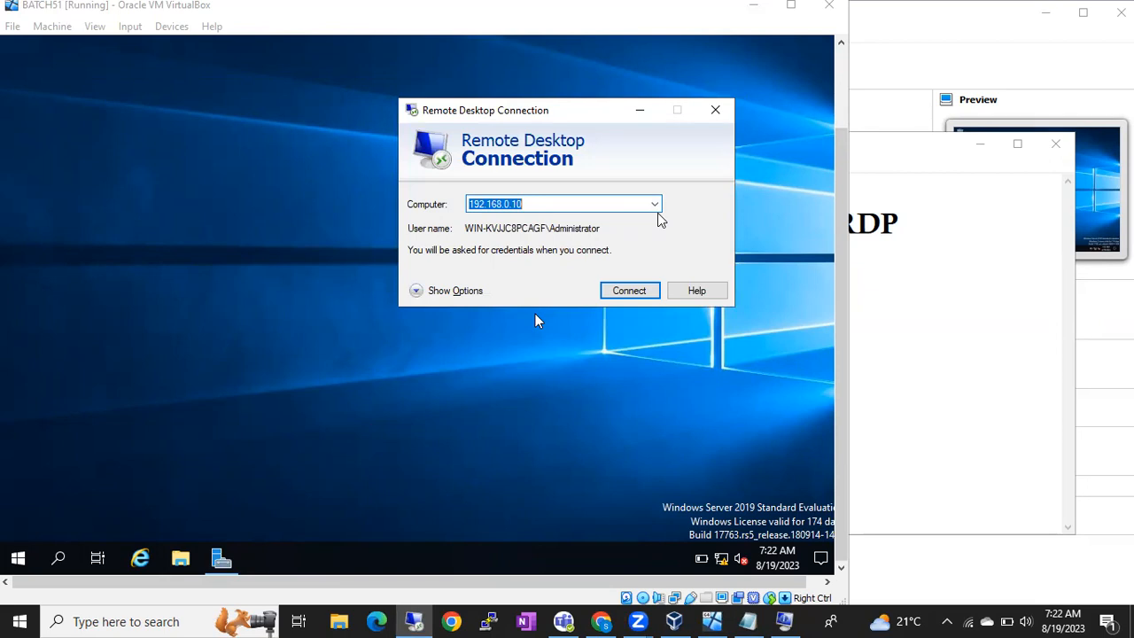
left_click(642, 113)
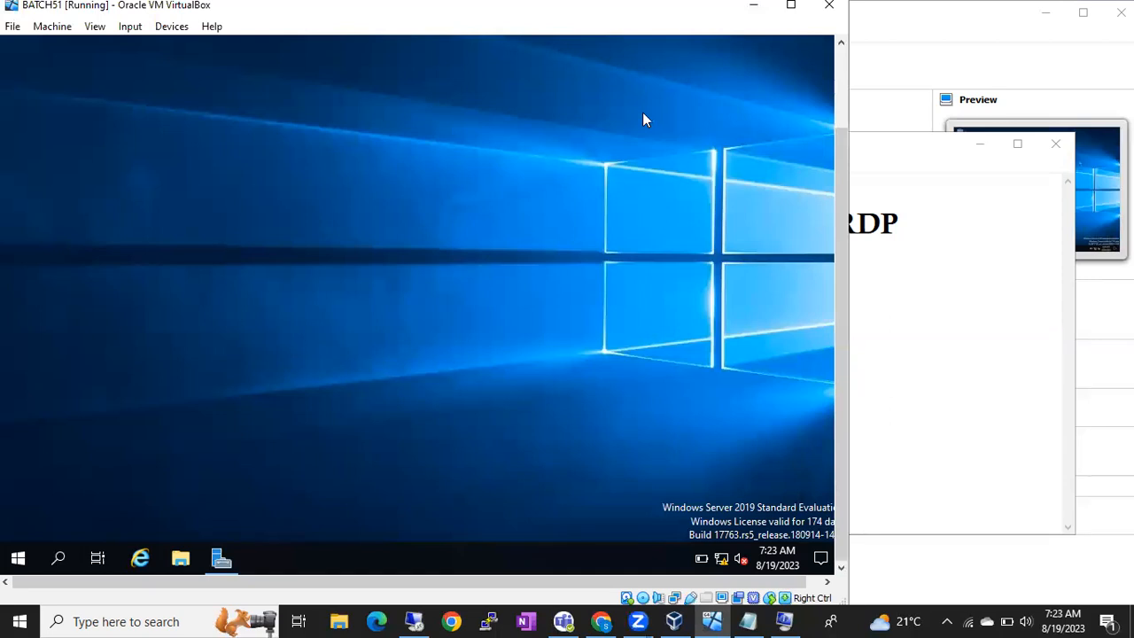
Step: Open a command prompt with cmd in the VM and run ipconfig
key("super+r")
type("cmd")
key("Return")
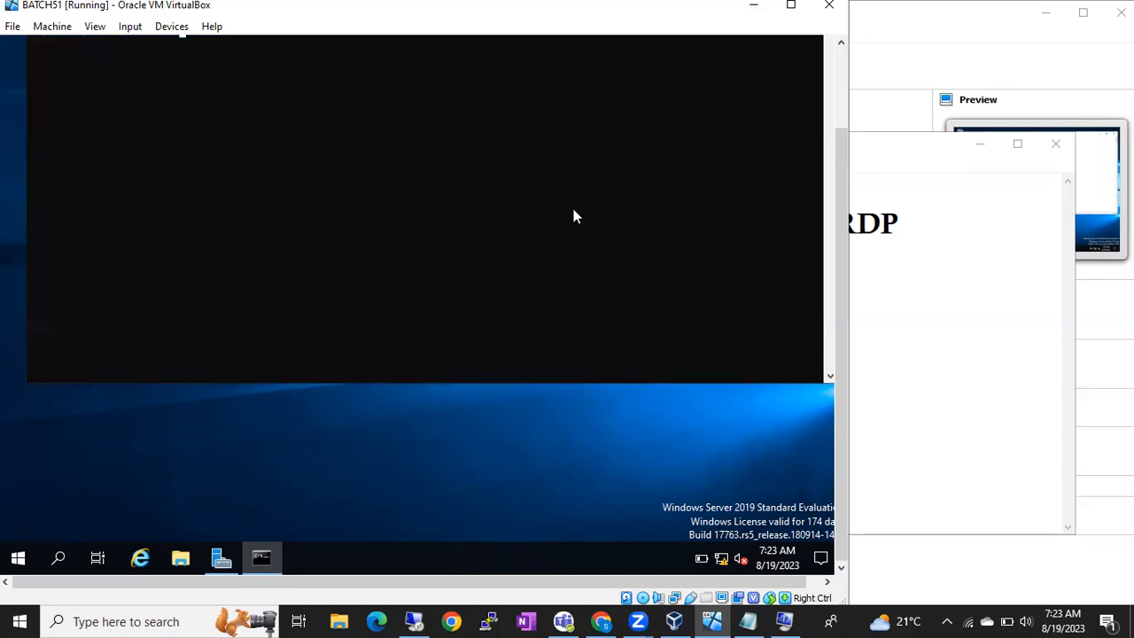
left_click_drag(840, 204, 834, 142)
left_click(593, 213)
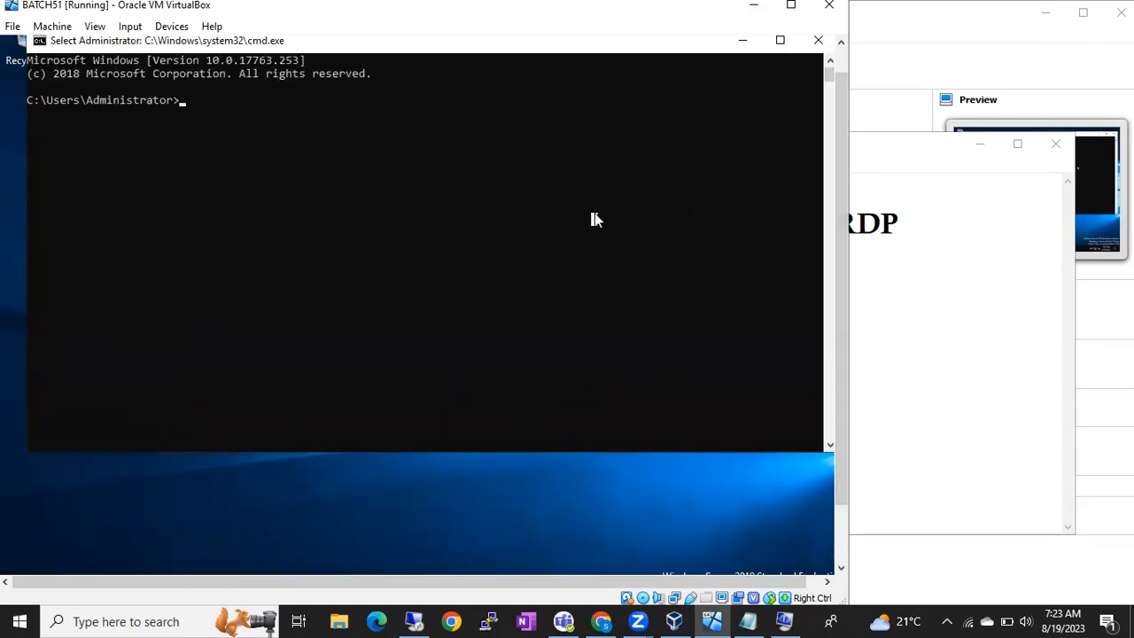
type("ipco")
key("BackSpace")
key("BackSpace")
key("BackSpace")
type("ipconfig")
key("Return")
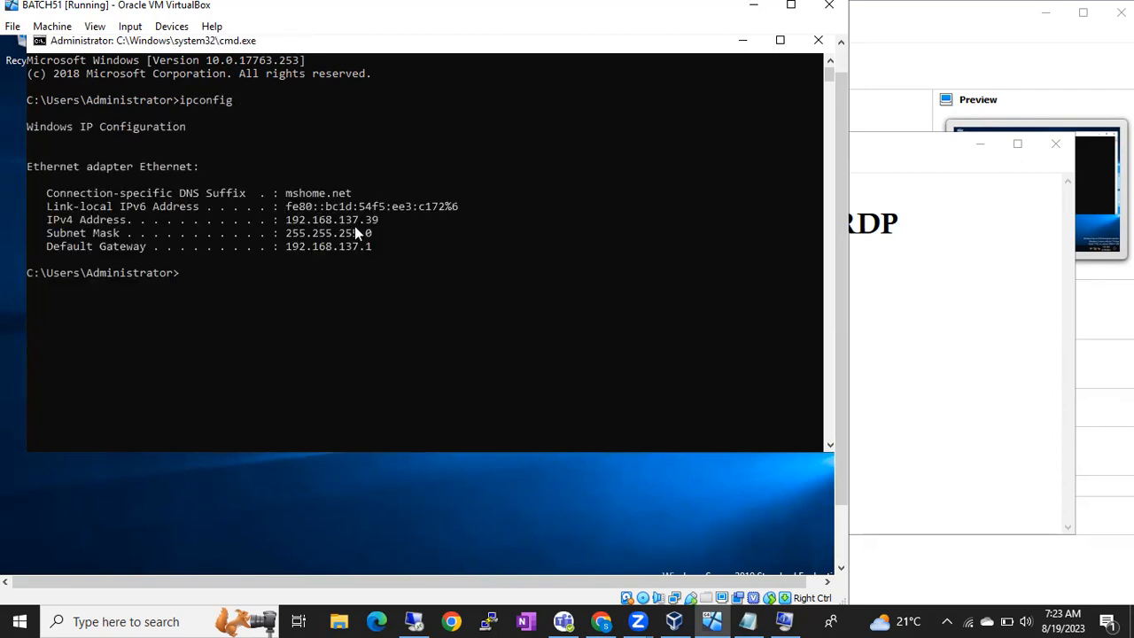
Step: Highlight the IPv4 address 192.168.137.39 in the output, then minimize Notepad
left_click_drag(287, 224, 379, 225)
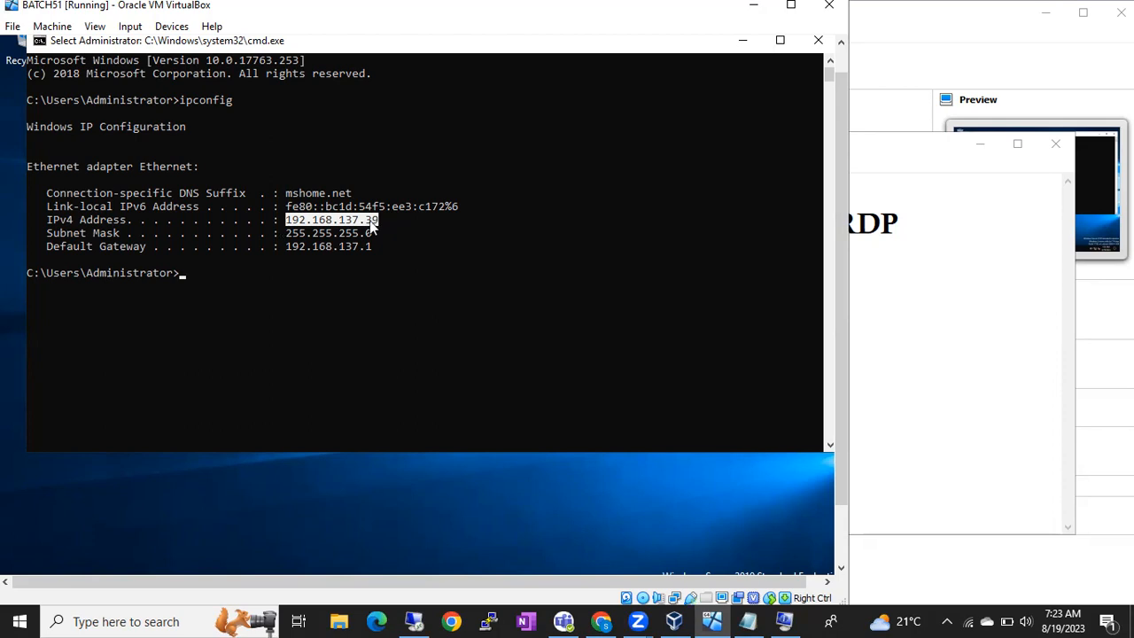
left_click(314, 224)
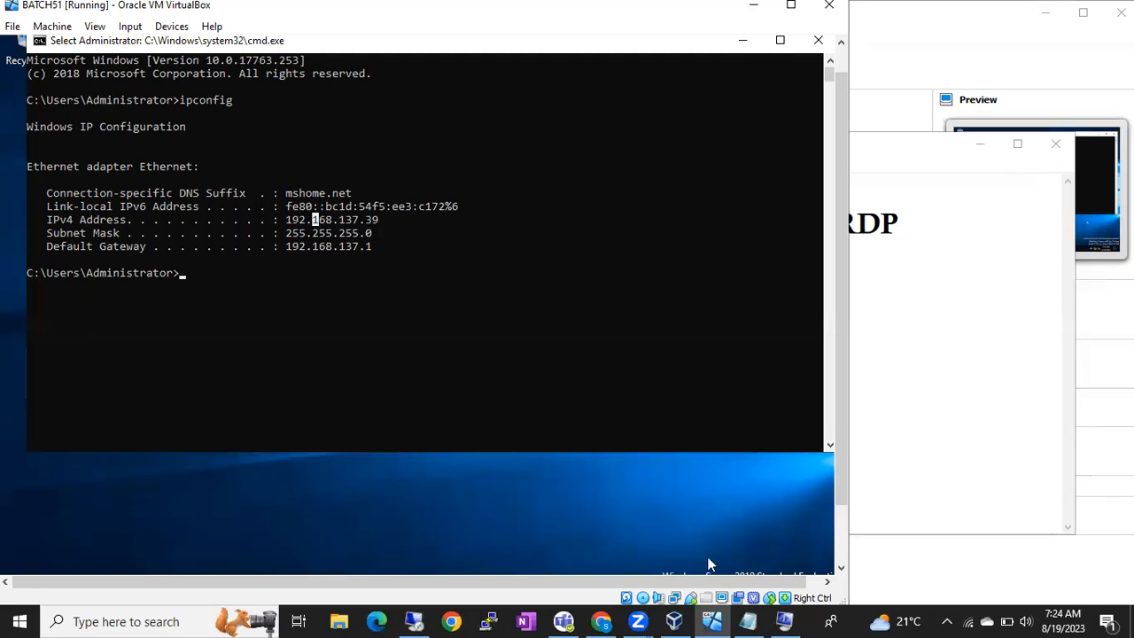
left_click(748, 621)
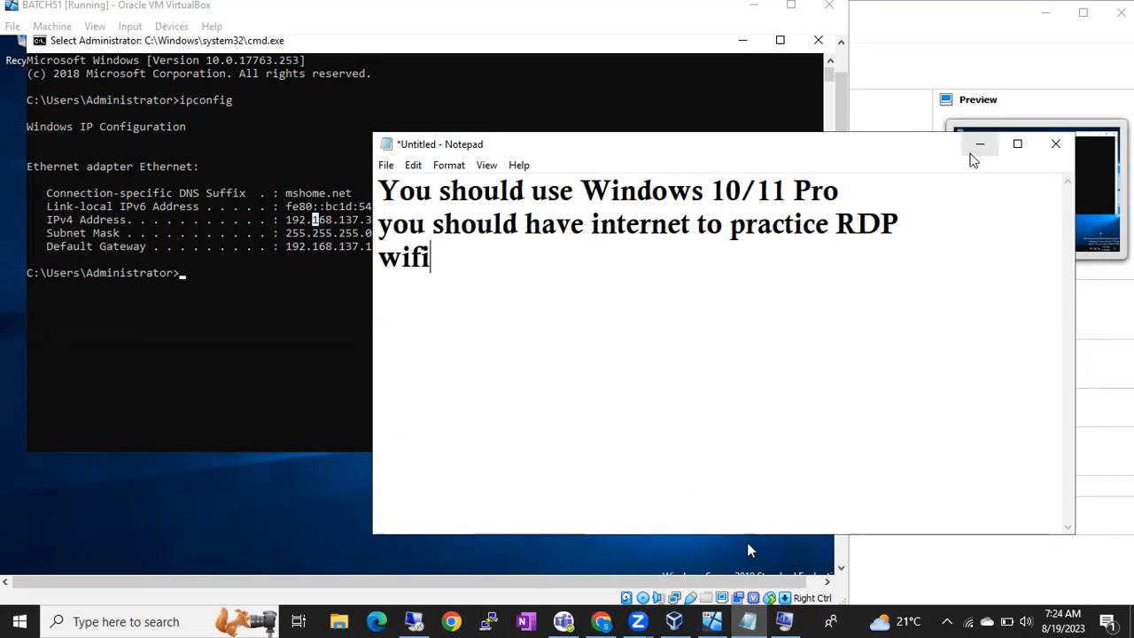
left_click(979, 149)
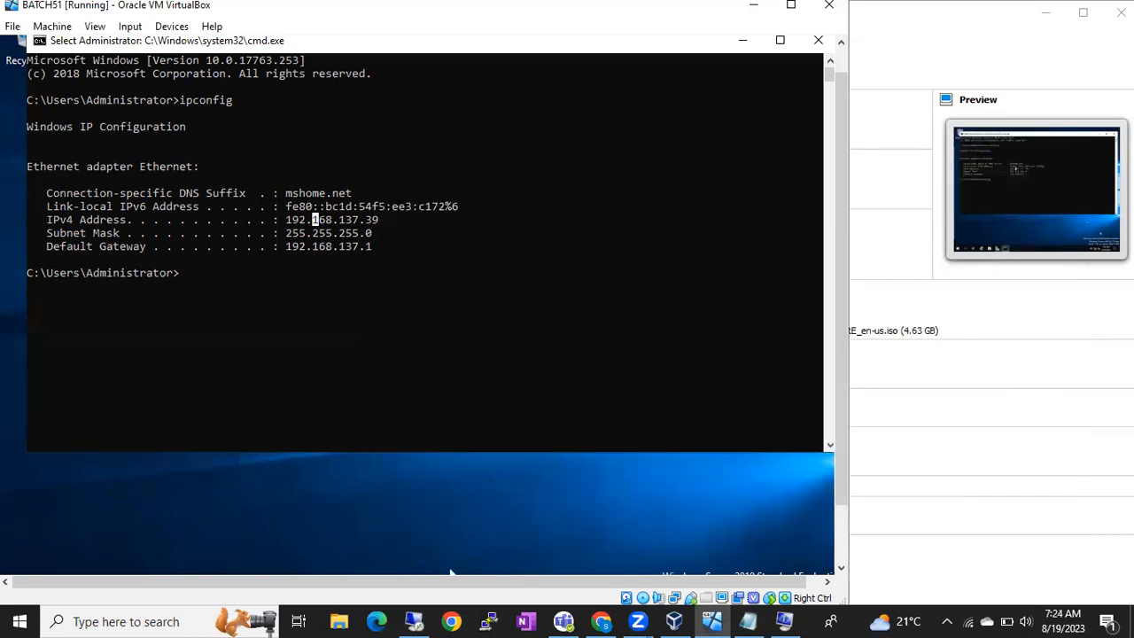
Step: Search Windows for 'remote', then open Remote Desktop Connection targeting 192.168.137.39 from the taskbar
left_click(414, 621)
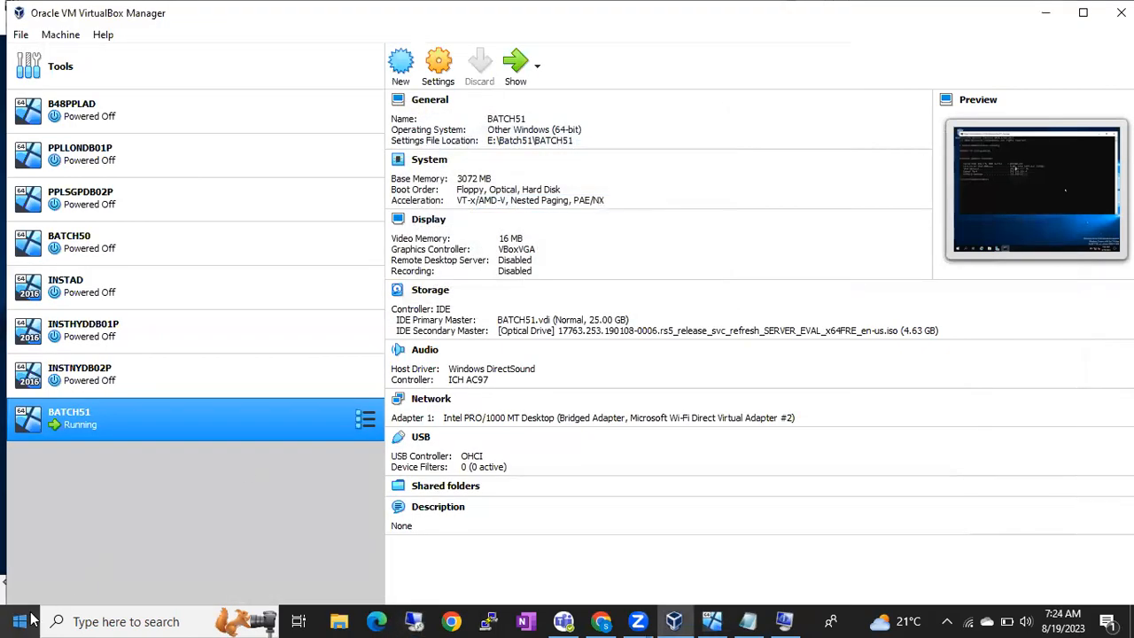
left_click(19, 621)
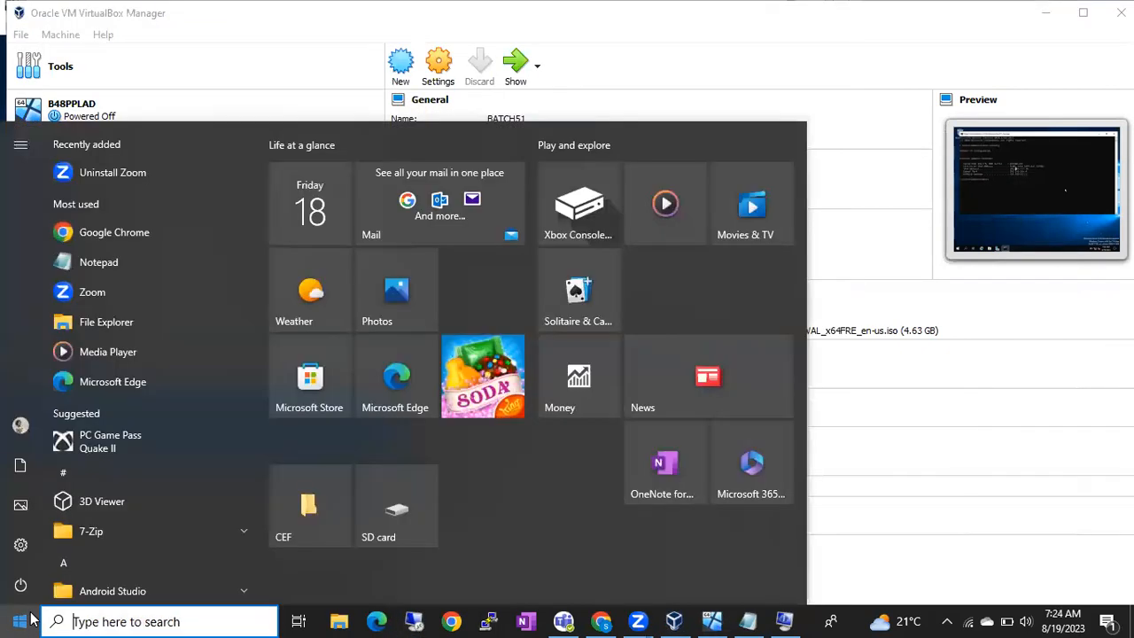
left_click(44, 621)
type("rdp")
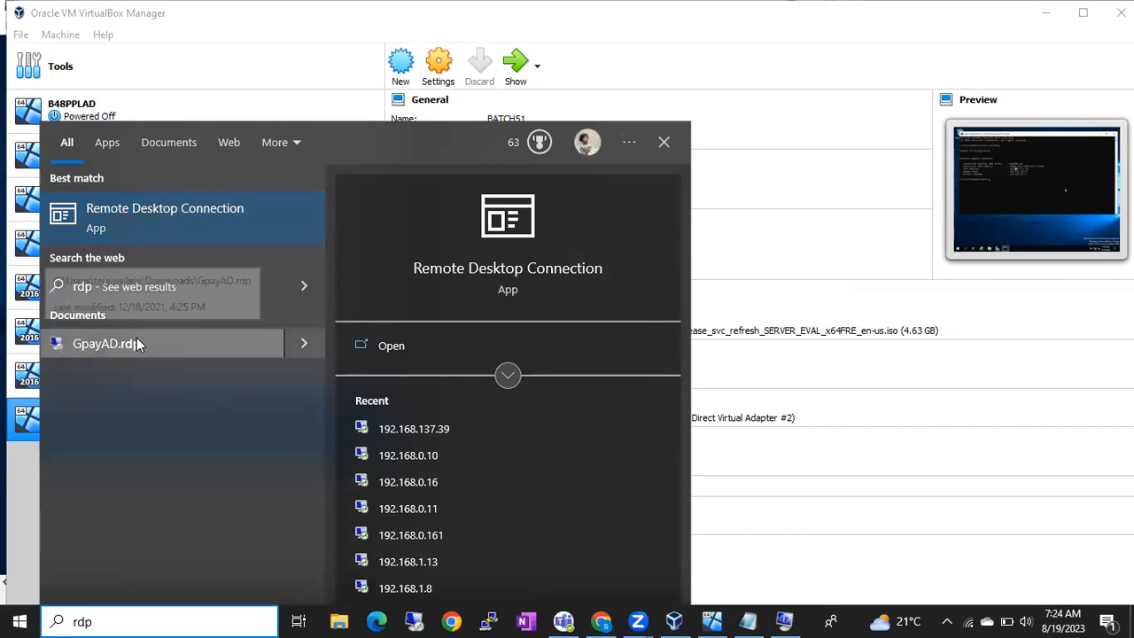
key("BackSpace")
key("BackSpace")
key("BackSpace")
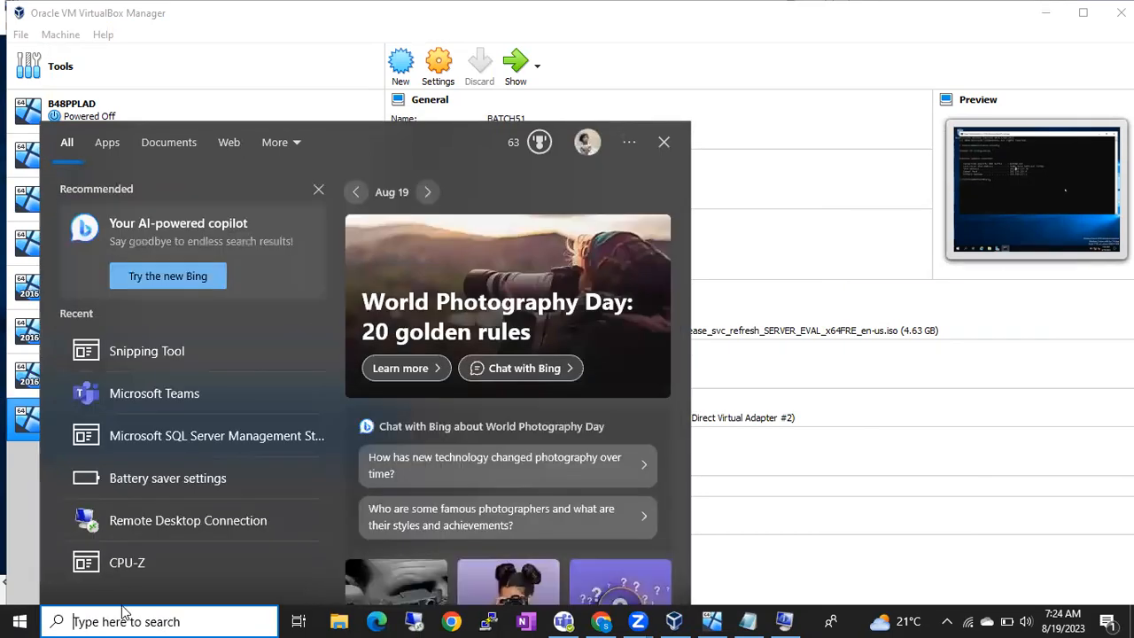
type("remote")
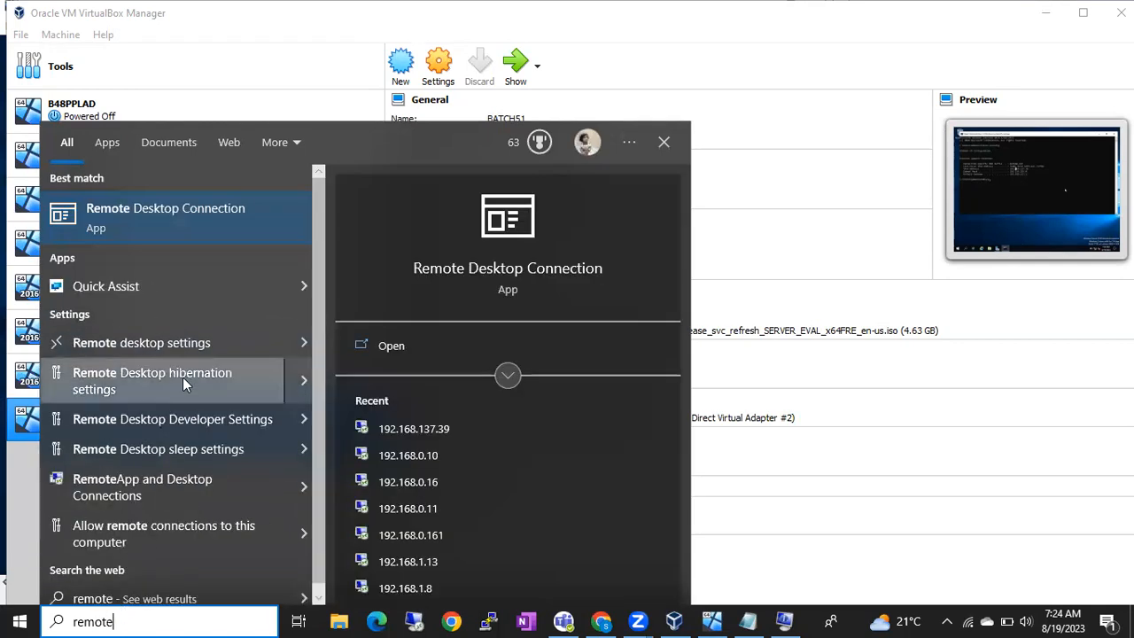
left_click(20, 621)
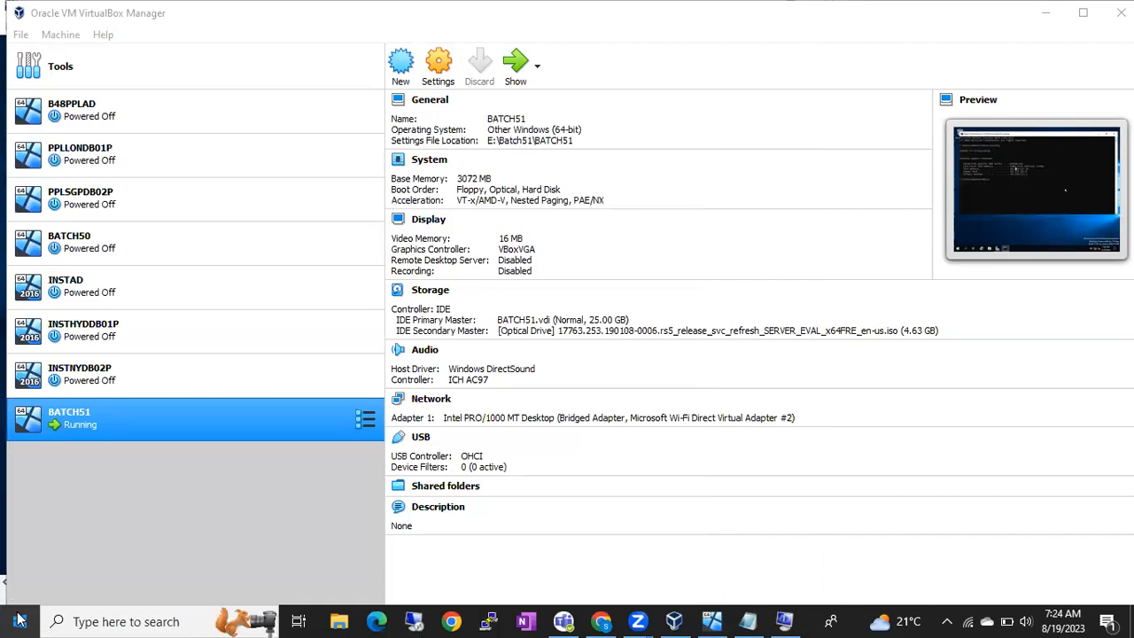
left_click(19, 620)
type("remote")
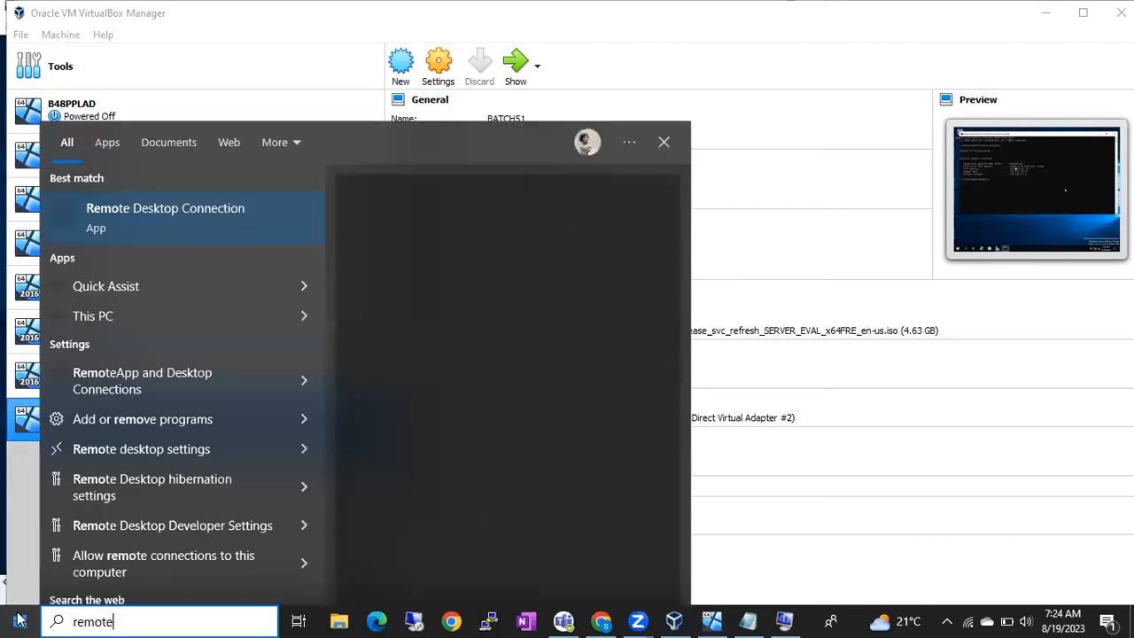
right_click(135, 222)
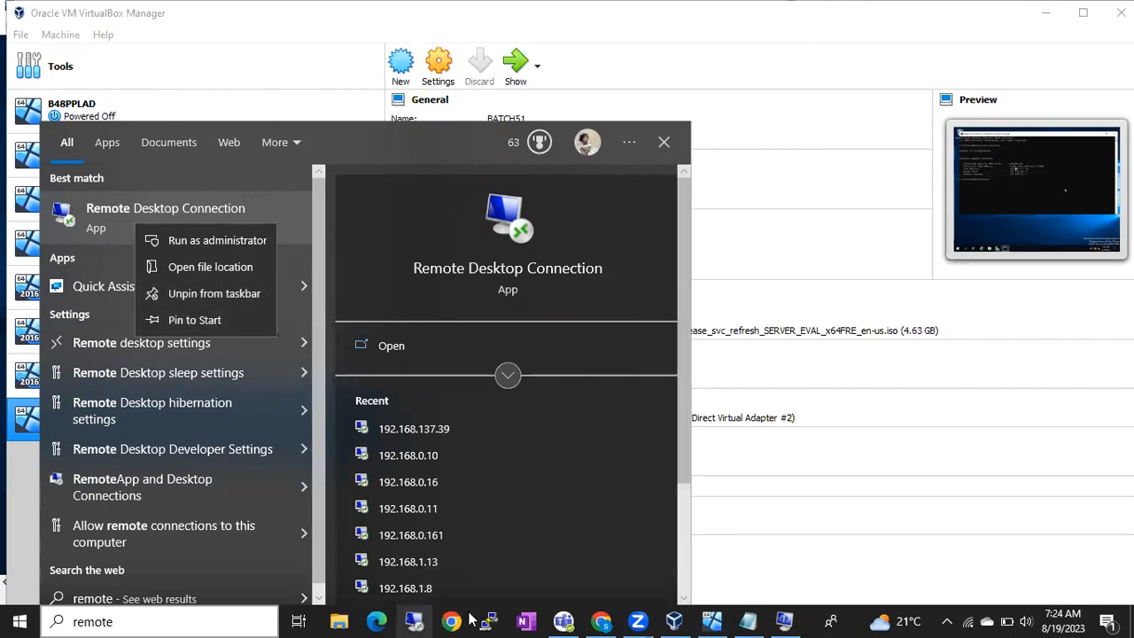
left_click(808, 620)
left_click(422, 622)
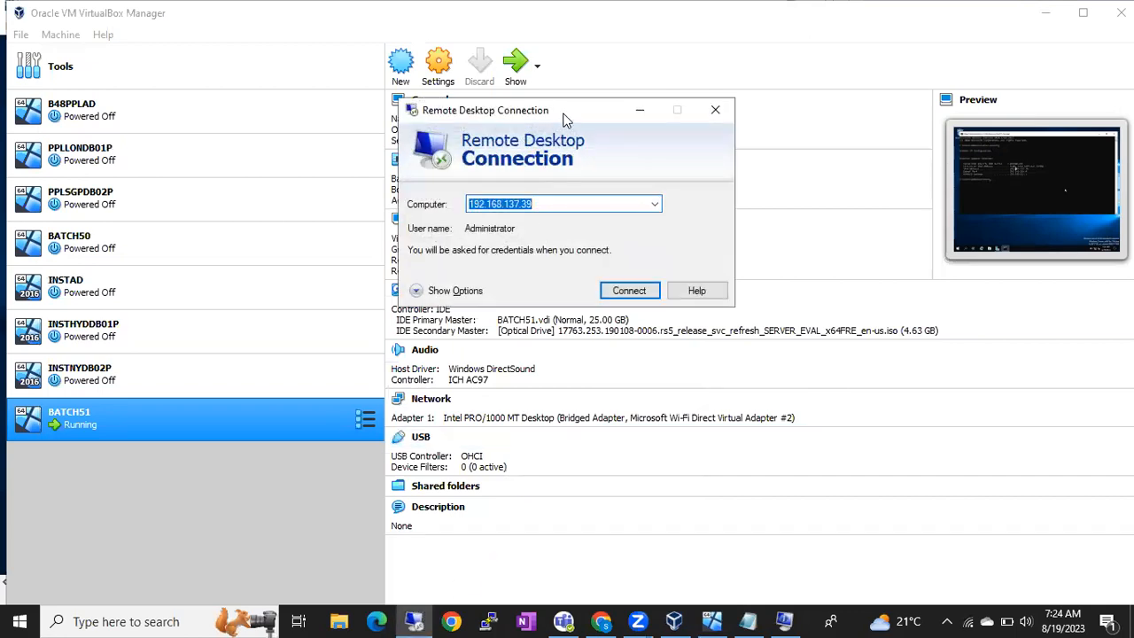
Step: Minimize the BATCH51 console window and connect to 192.168.137.39
left_click(716, 621)
left_click(717, 620)
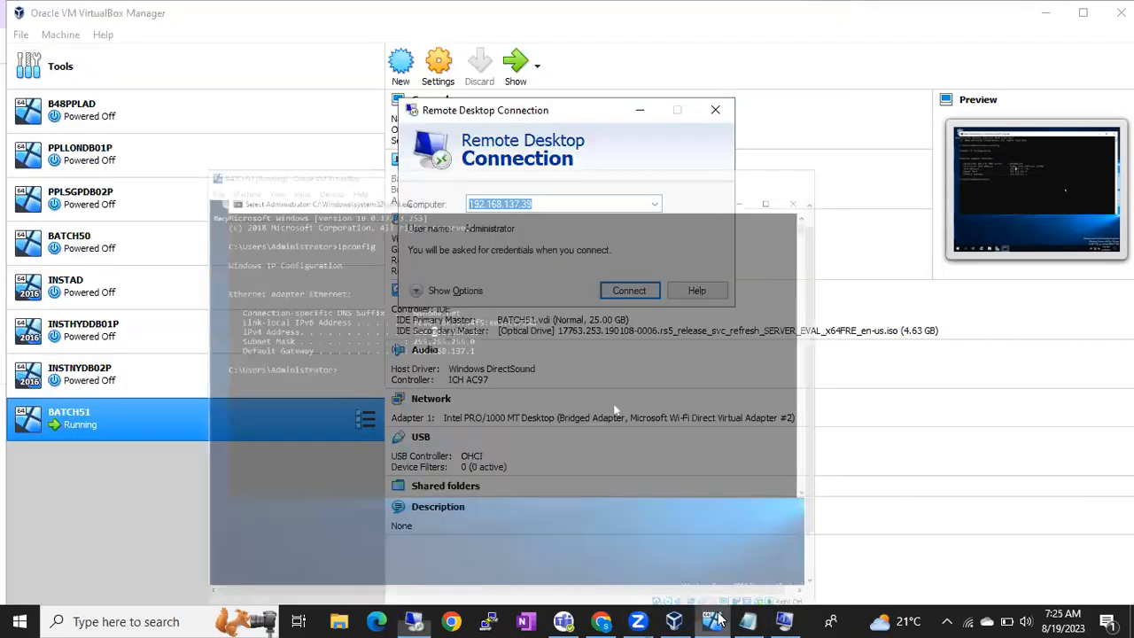
left_click(619, 292)
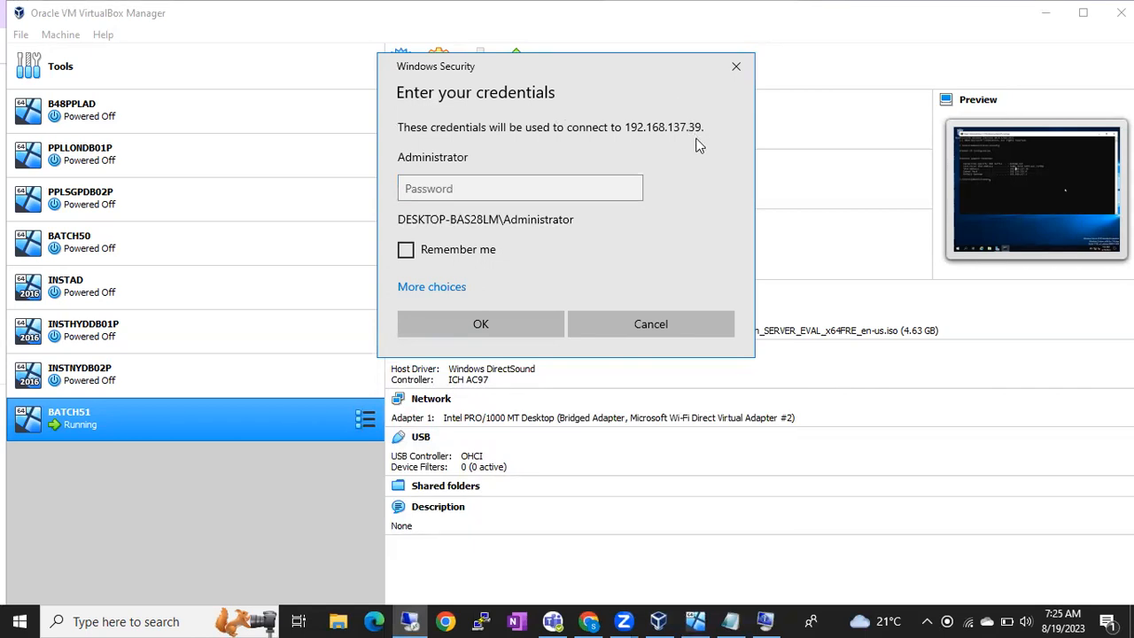
Step: Focus the Password field, then switch to the Notepad notes
left_click(539, 188)
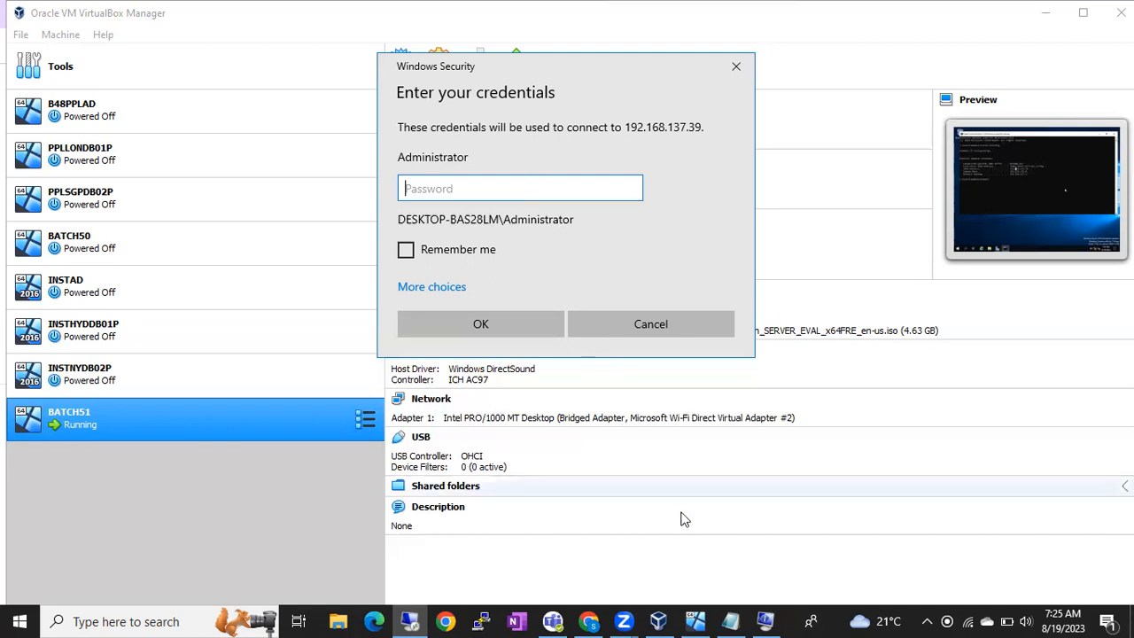
left_click(730, 620)
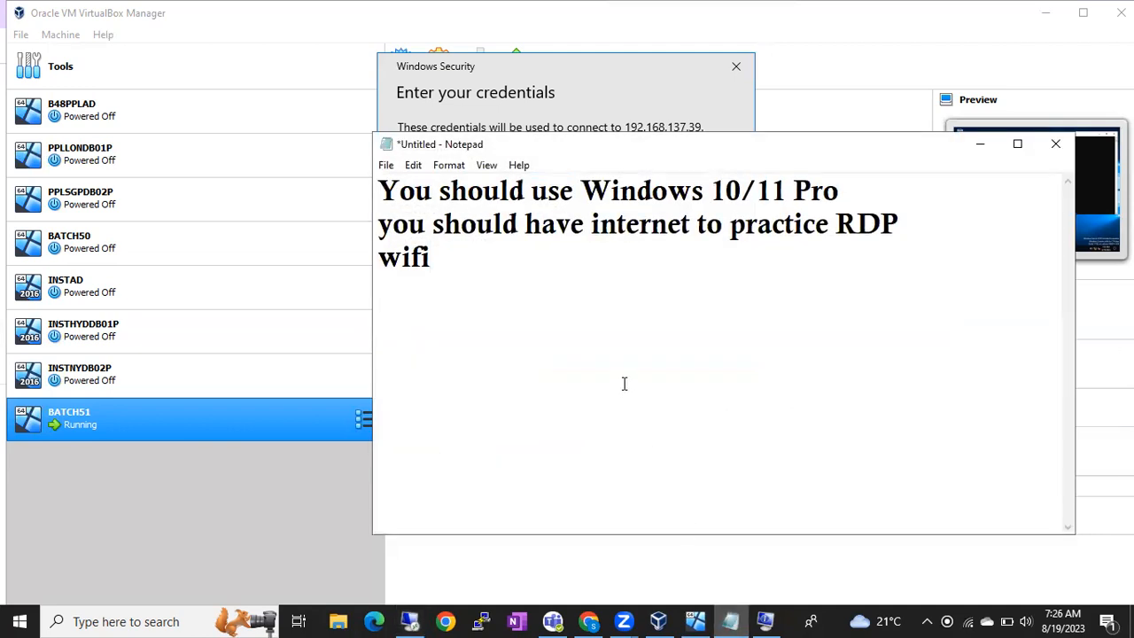
Step: Select the Windows 10/11 Pro, internet and wifi lines of the note
left_click_drag(464, 269, 376, 181)
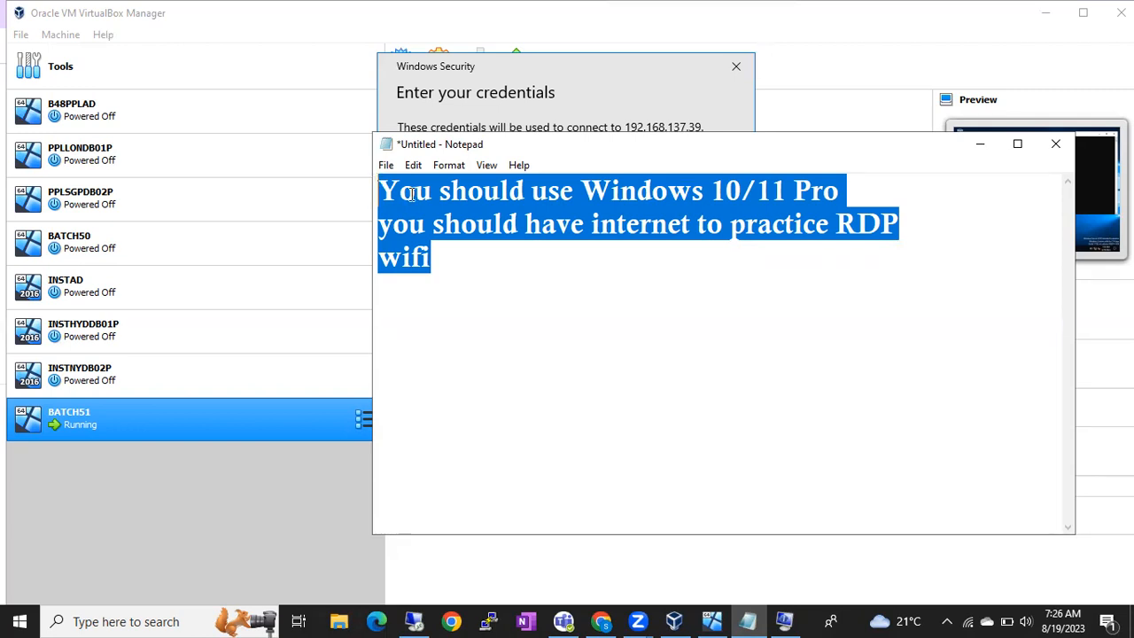
Step: Select the internet and wifi lines, then bring the Windows Security prompt forward
left_click_drag(463, 259, 370, 197)
left_click(541, 72)
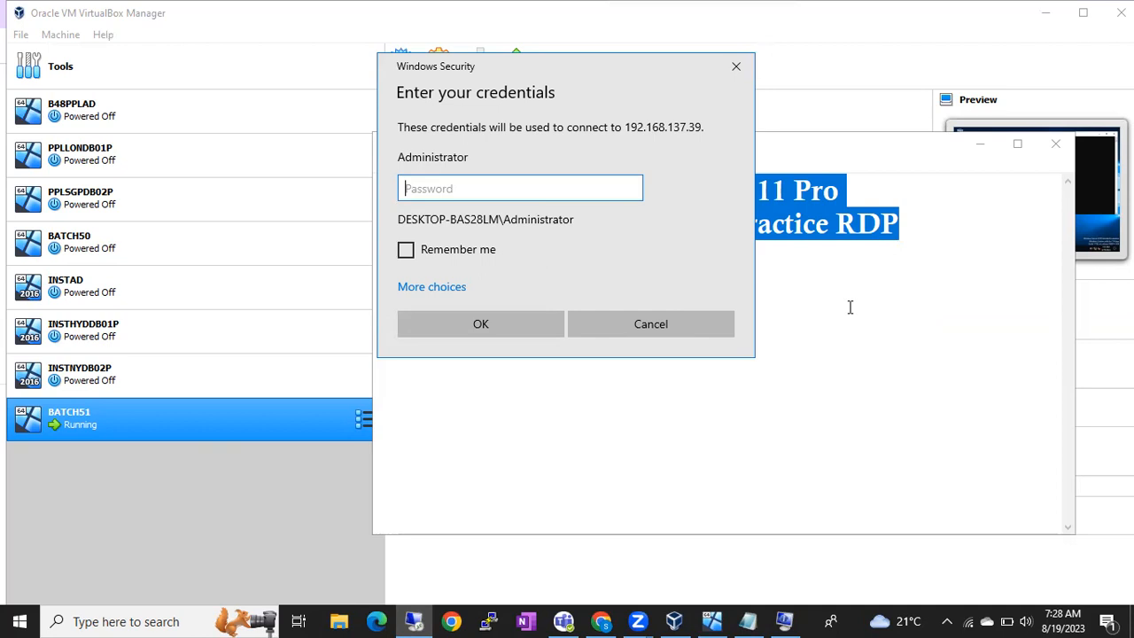
Step: Bring the three-line Notepad note back in front of the Windows Security prompt
left_click(850, 306)
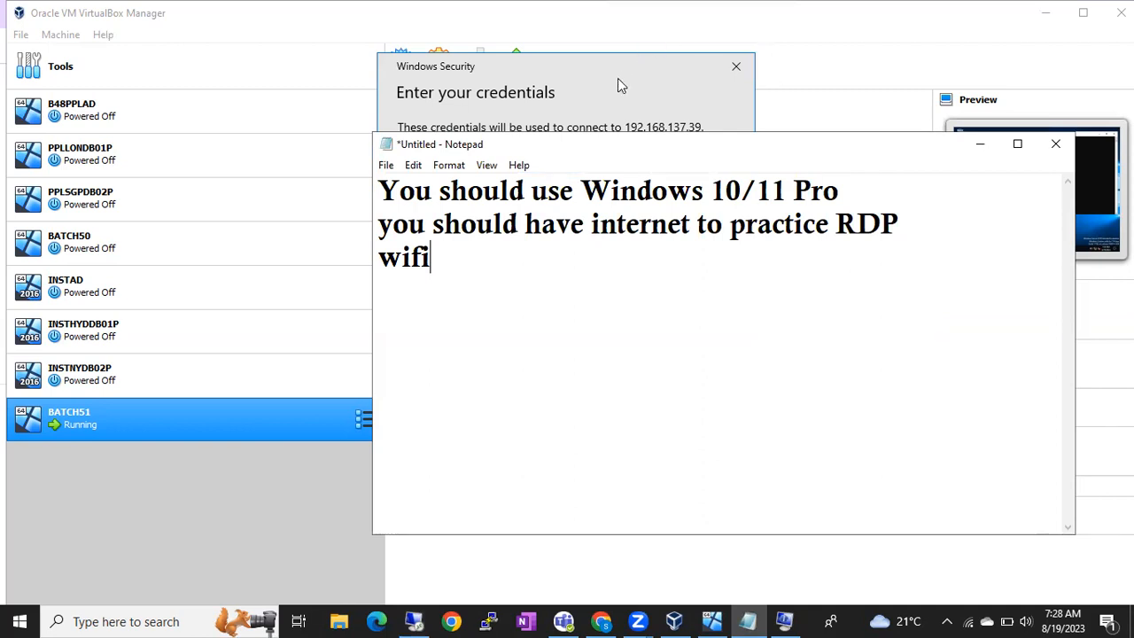
Step: Note that Windows 10/11 Pro and a wifi internet connection are required for RDP practice
left_click(520, 39)
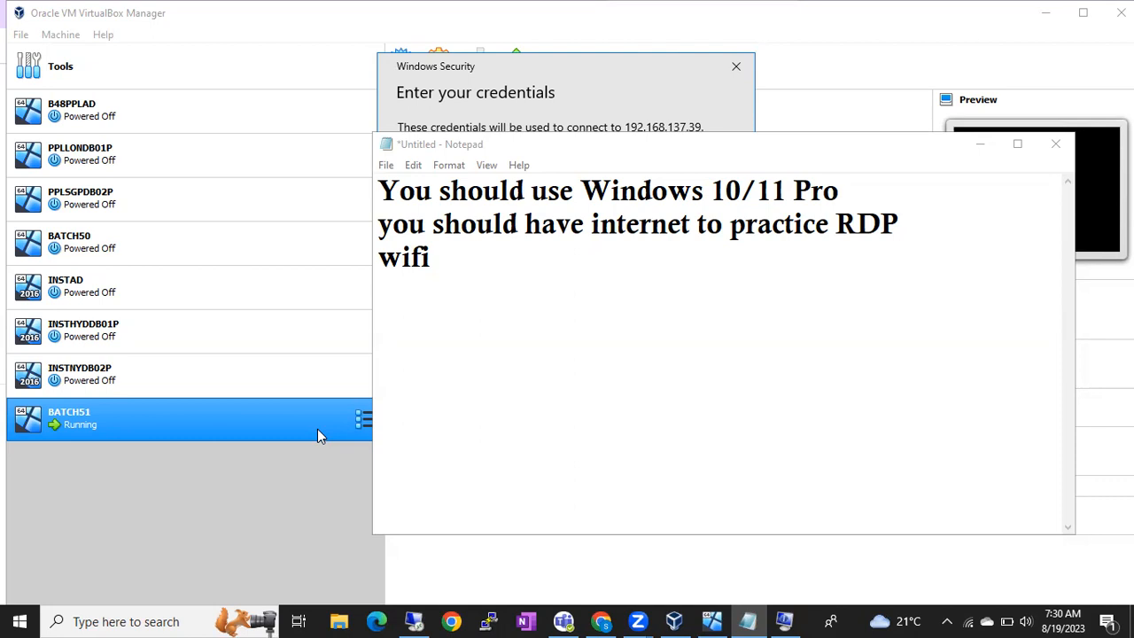
left_click(237, 344, "ctrl")
left_click_drag(174, 330, 151, 293)
Step: Sign in with a different account as Administrator and enter its password in the Windows Security prompt
left_click(632, 107)
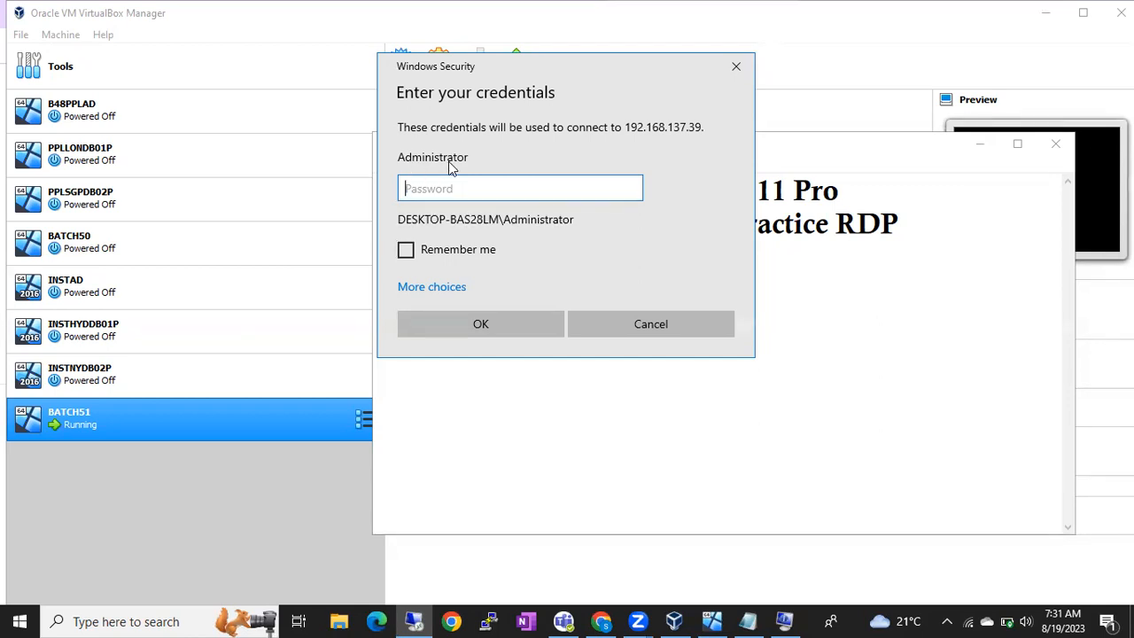
left_click(431, 290)
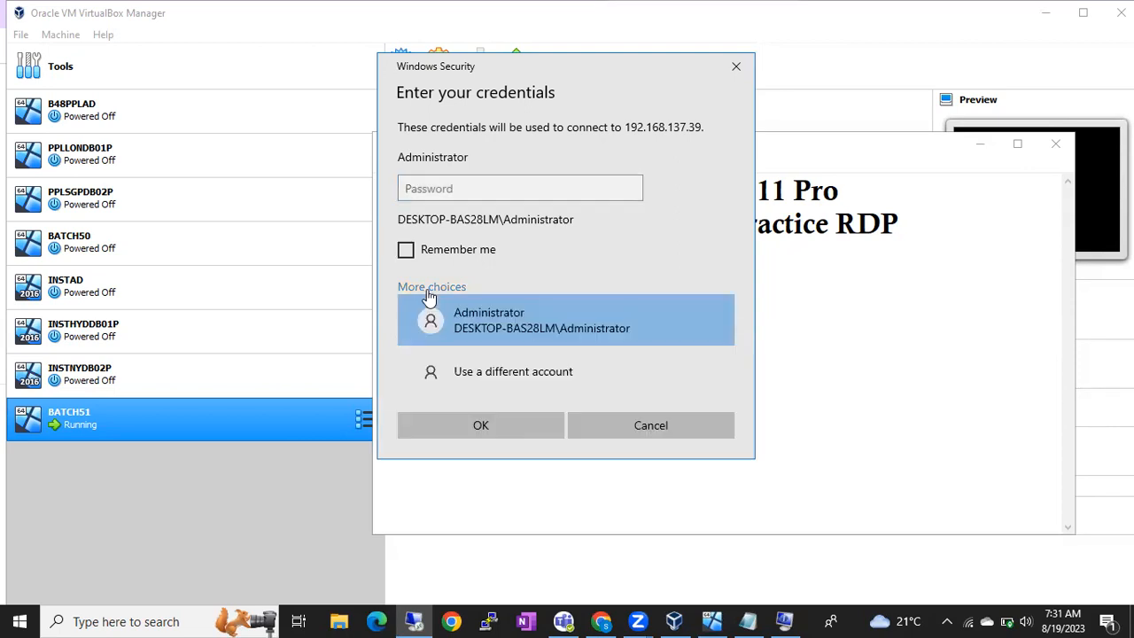
left_click(457, 368)
type("Administrat")
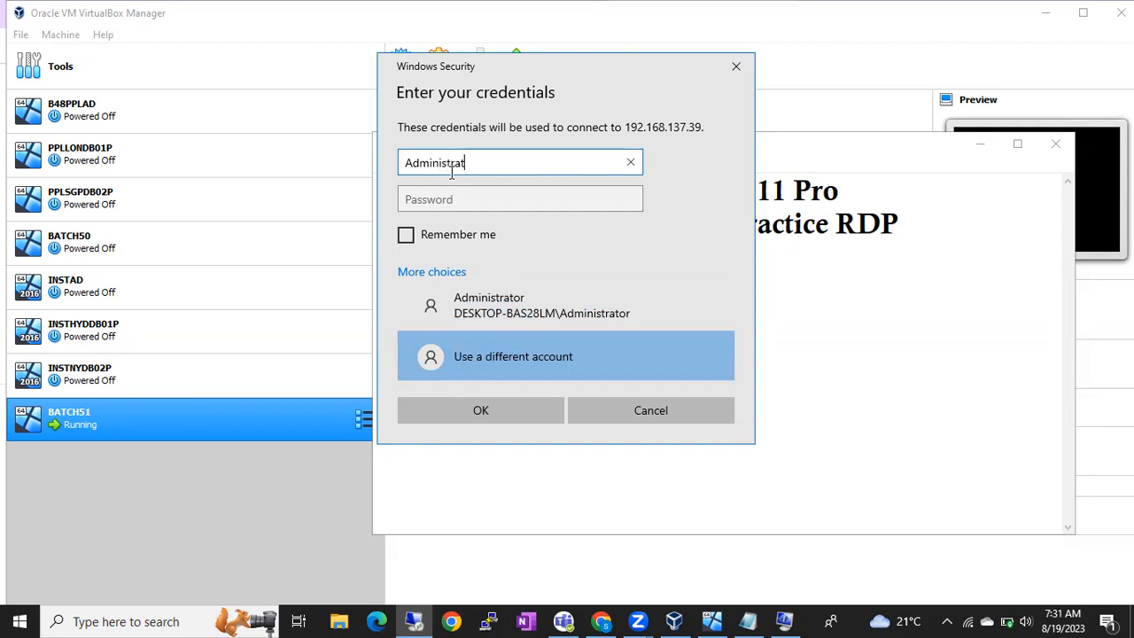
type("or")
key("Tab")
type("•••••••")
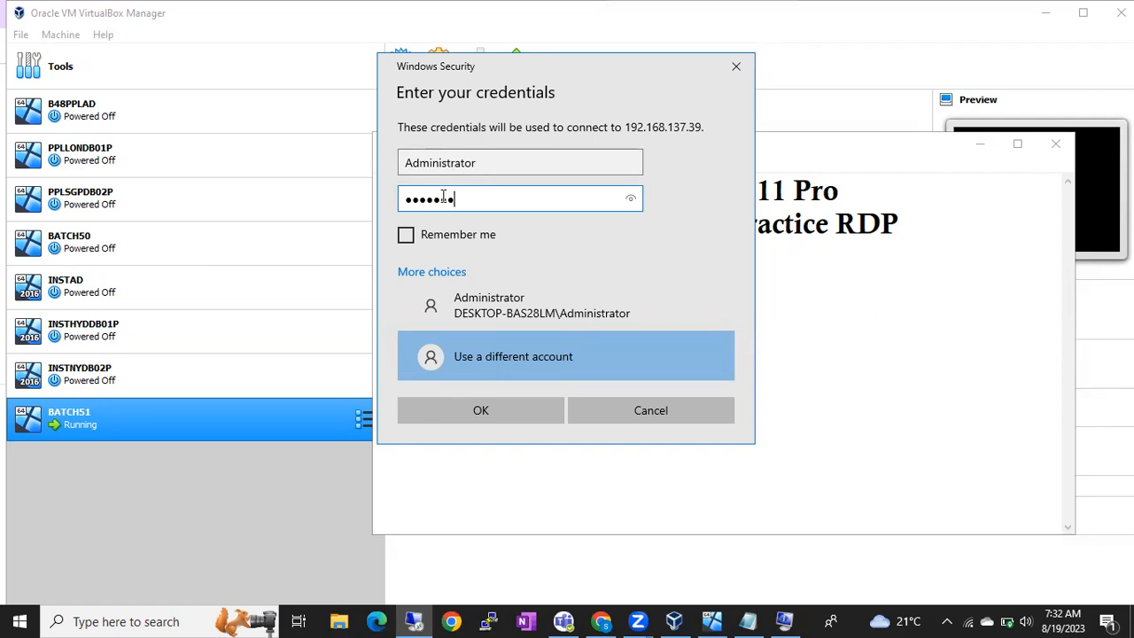
Step: Submit the credentials, accept the untrusted certificate, and move the connection bar and cmd window aside
left_click(494, 408)
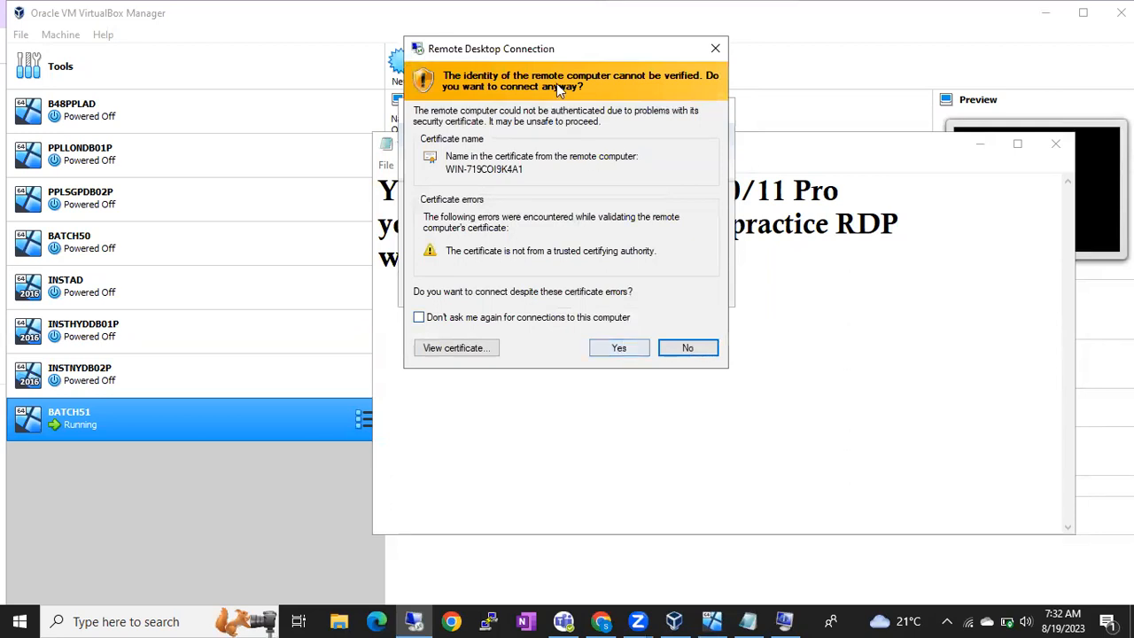
left_click(636, 351)
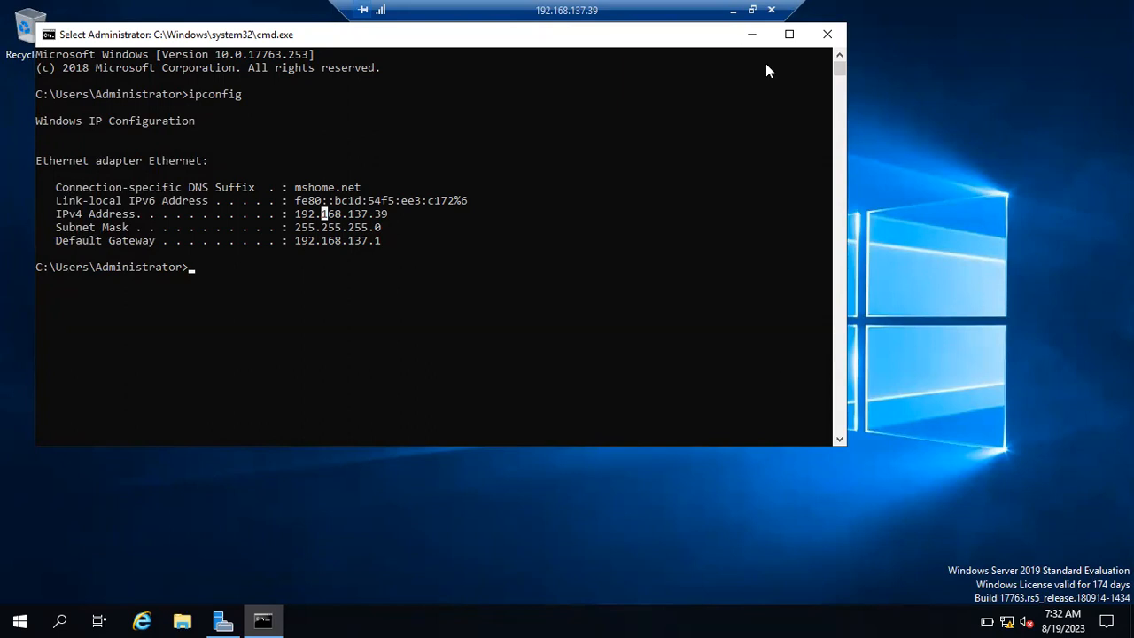
left_click_drag(691, 11, 933, 12)
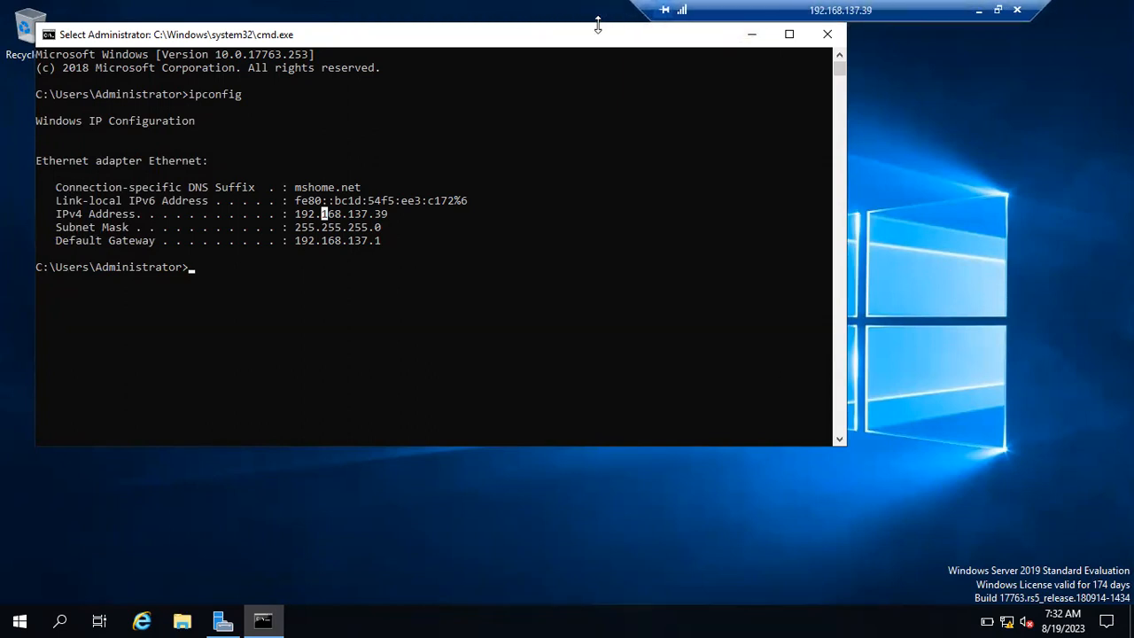
left_click_drag(691, 44, 683, 87)
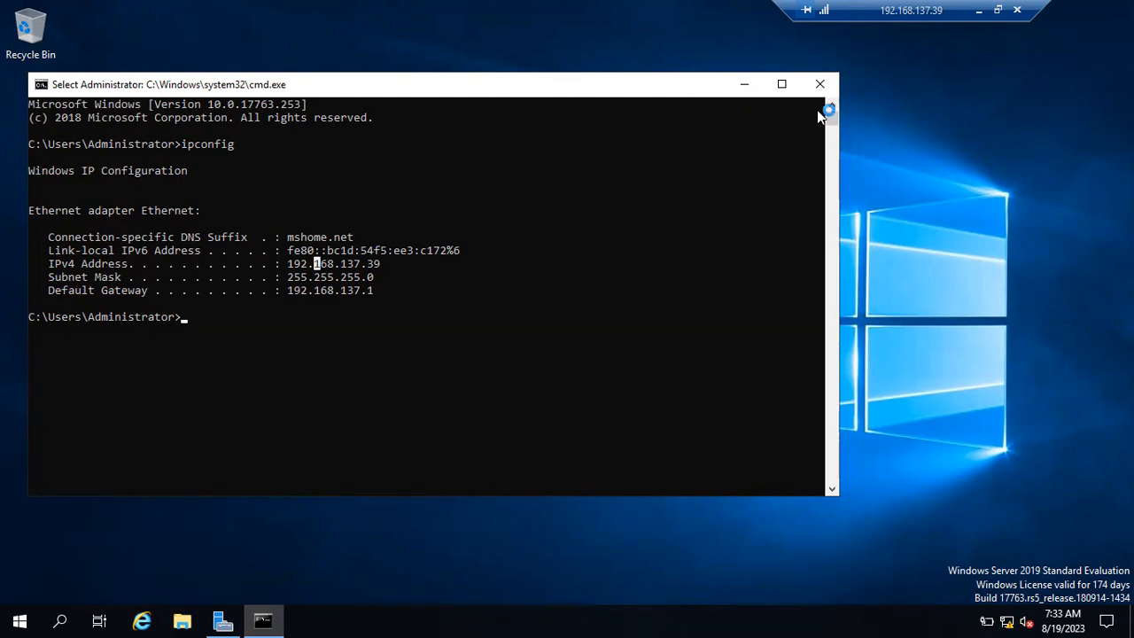
Step: Minimise the remote Command Prompt window to reveal the empty server desktop
left_click(743, 88)
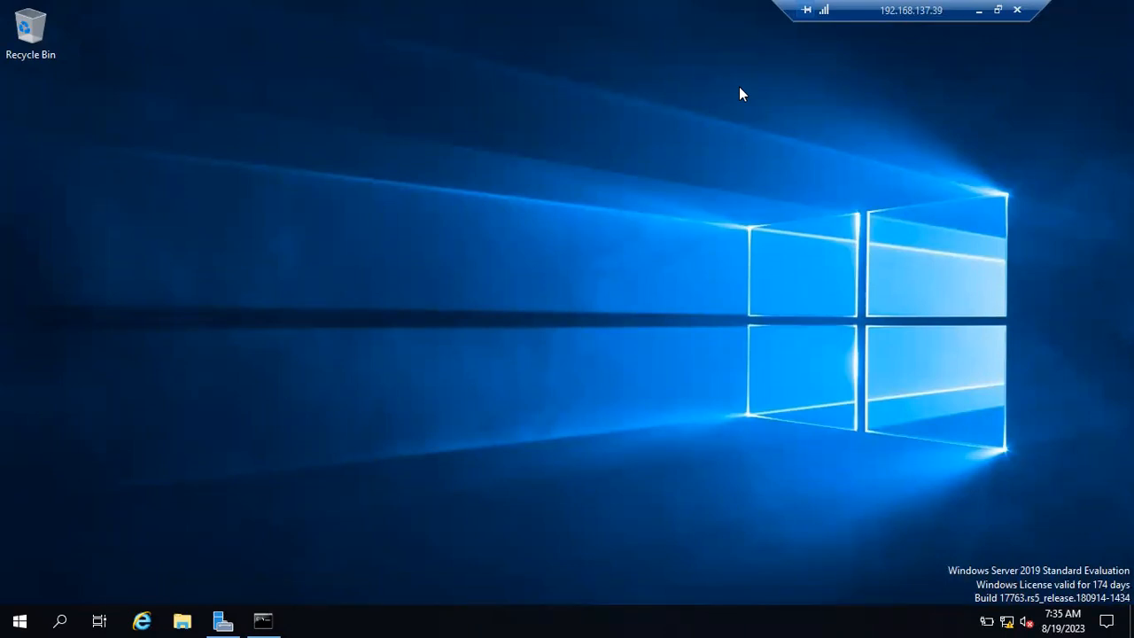
Step: Refresh the server desktop, then bring up File Explorer at Quick access with Win+E
right_click(575, 225)
left_click(623, 273)
key("super+e")
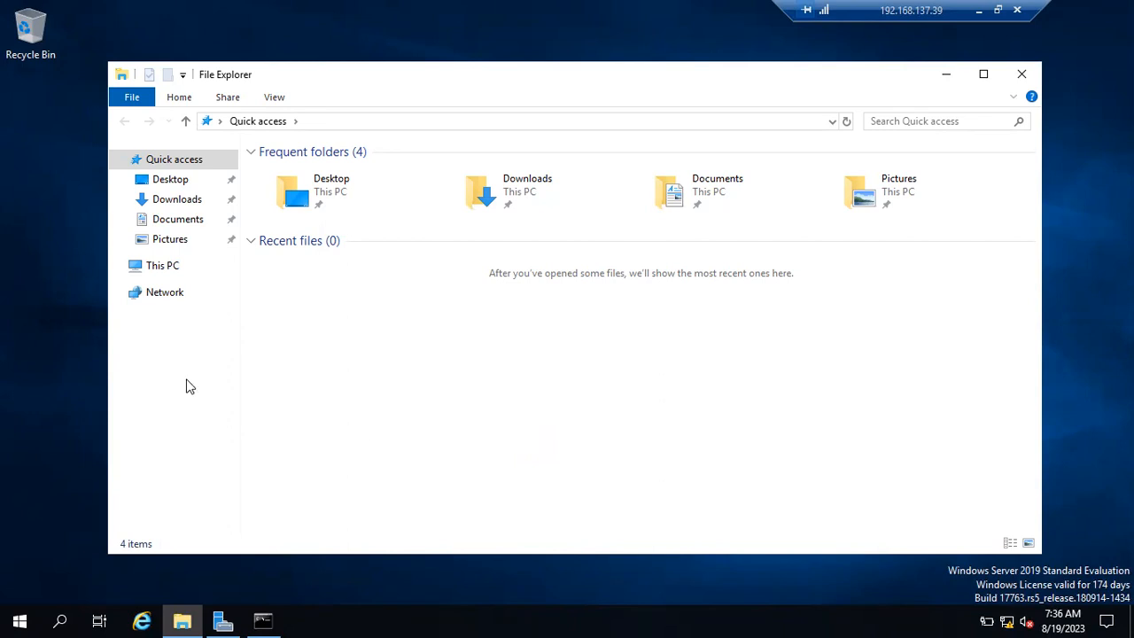
Step: Show This PC's folders and C:/D: drives on the server, then minimise the remote session
left_click(166, 271)
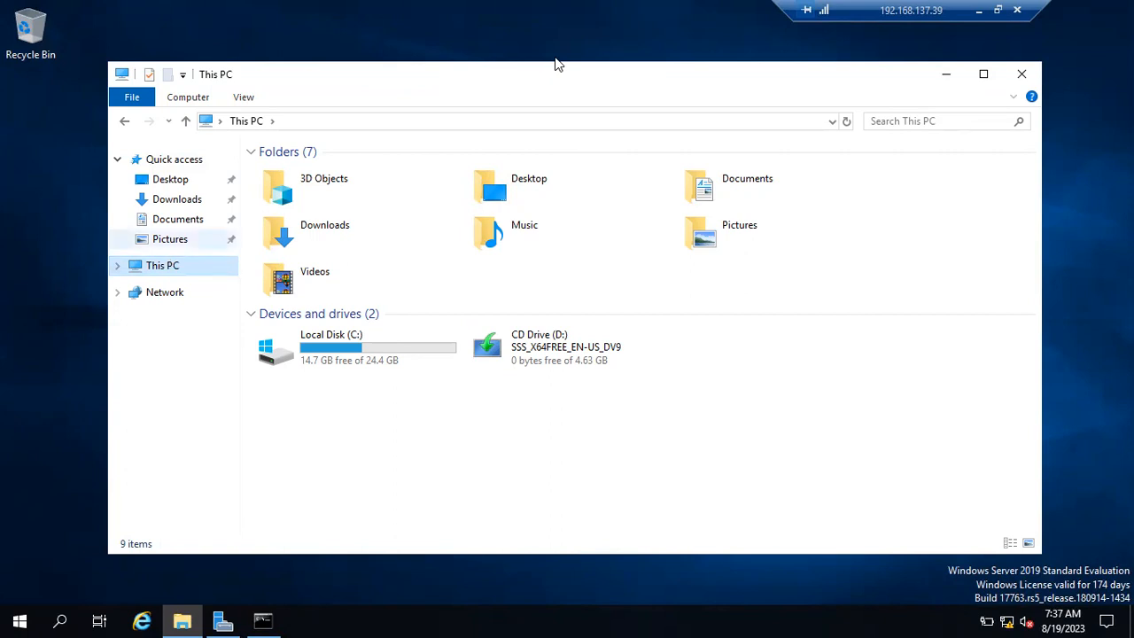
left_click(980, 11)
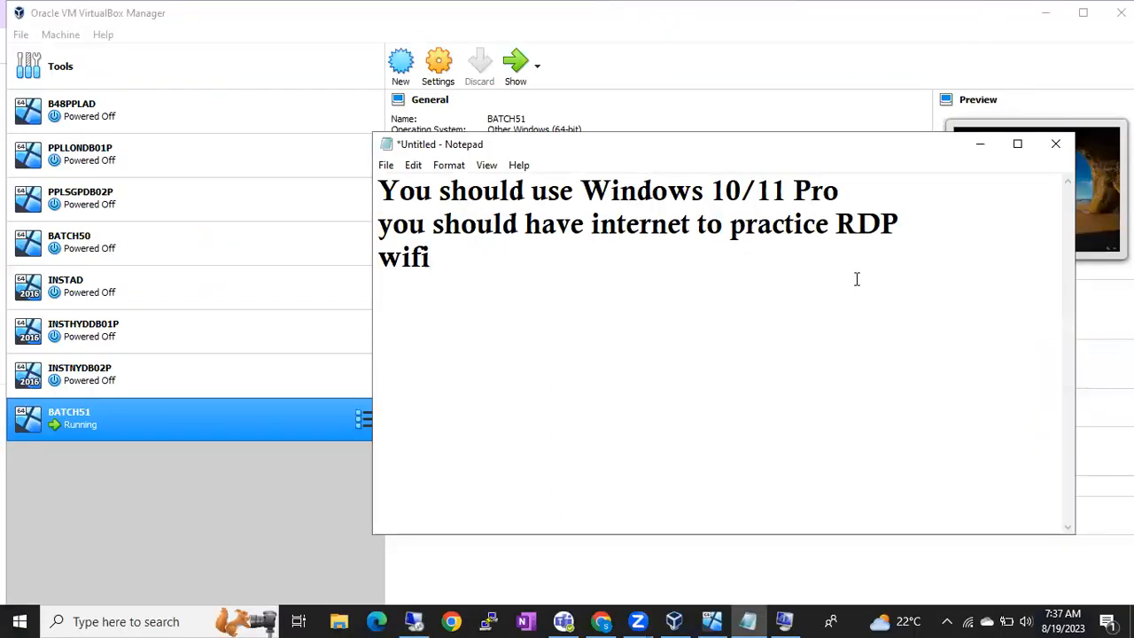
Step: Clear the old notes and type the heading 'Shared Path'
key("ctrl+a")
key("BackSpace")
type("Shared Pa")
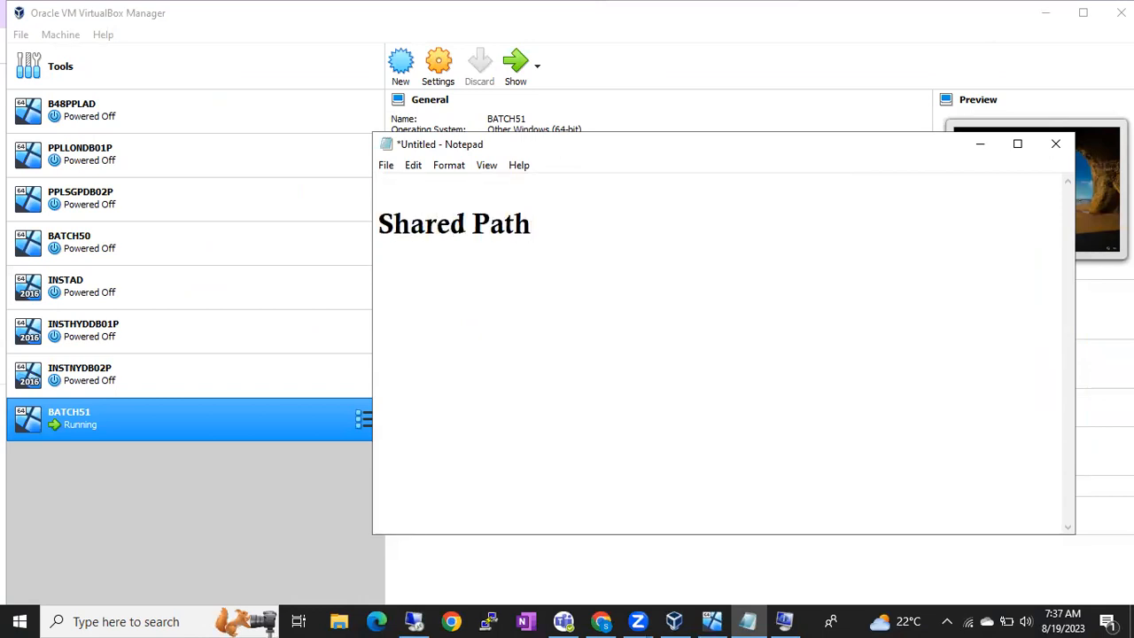
key("Return")
key("Return")
Step: Type \\Servername\SqlDBA\Softwares on the line below, then highlight part of the path
type("\\\\Serverna")
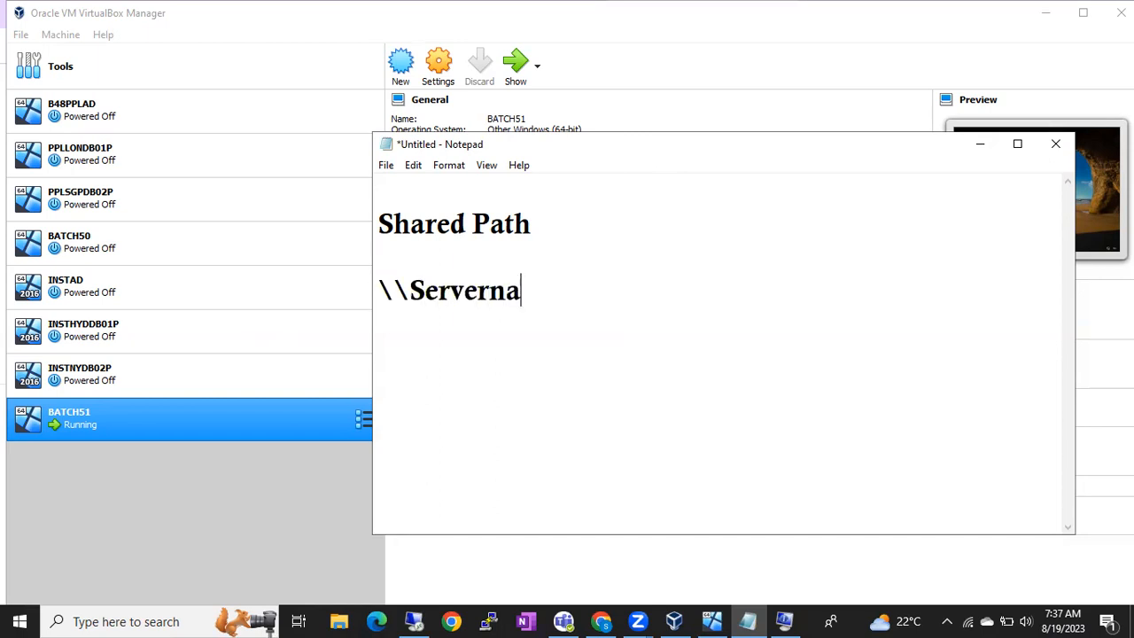
type("me\\")
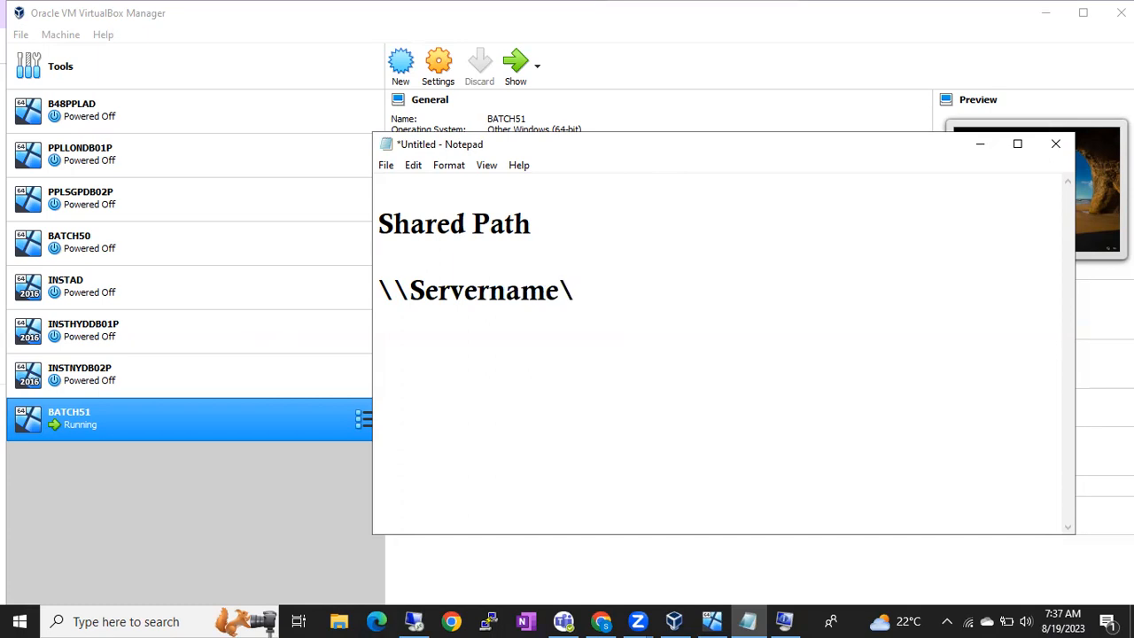
type("Softwares")
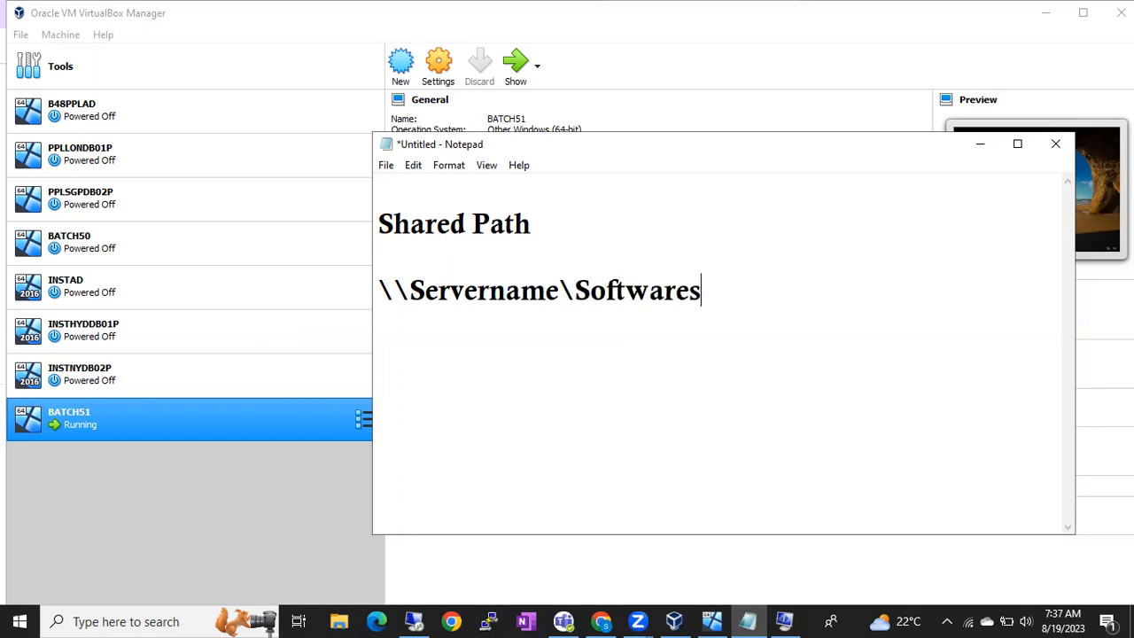
key("Left")
key("Left")
key("Left")
key("Left")
key("Left")
key("Left")
key("Left")
key("Left")
key("Left")
type("SqlDBA")
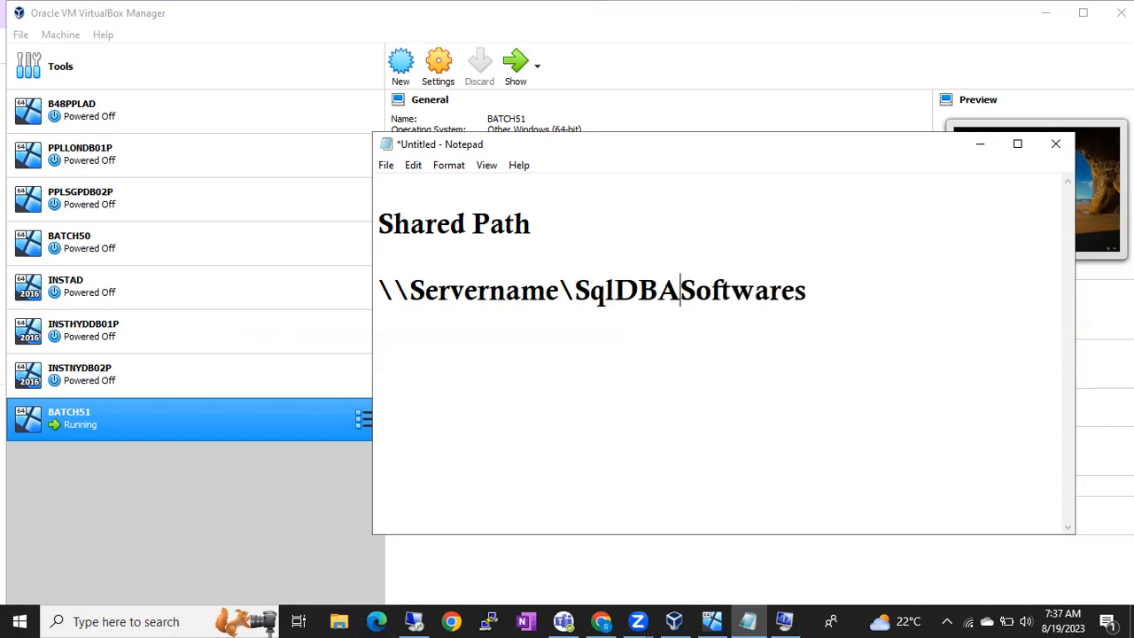
type("\\")
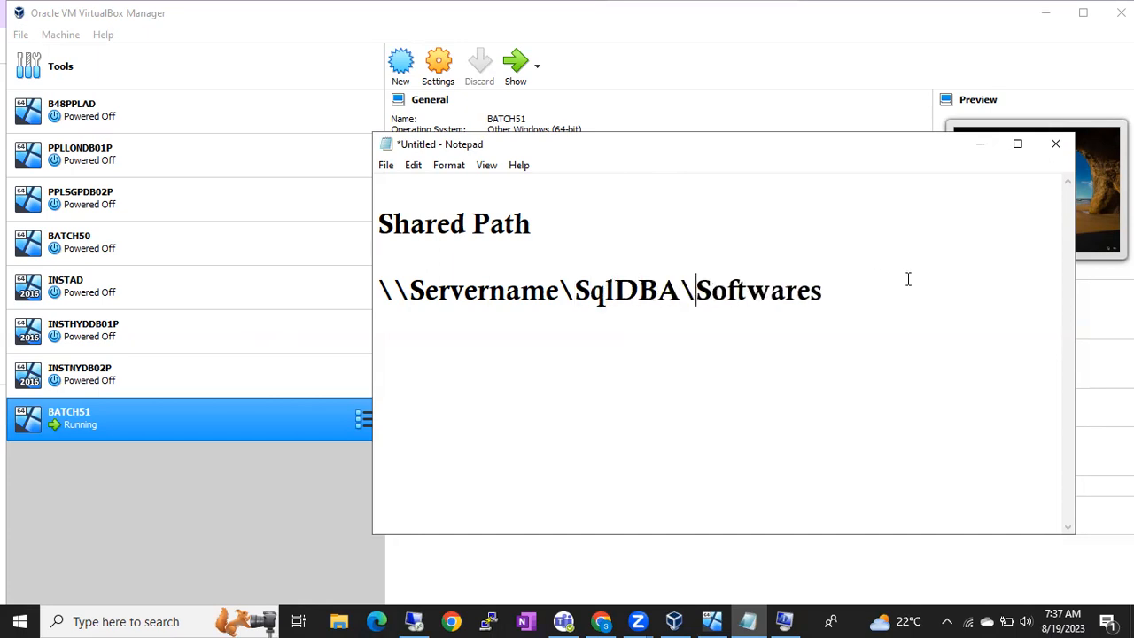
left_click_drag(866, 291, 561, 295)
Step: Replace Servername in the path with the example IP 10.10.10.25
double_click(443, 294)
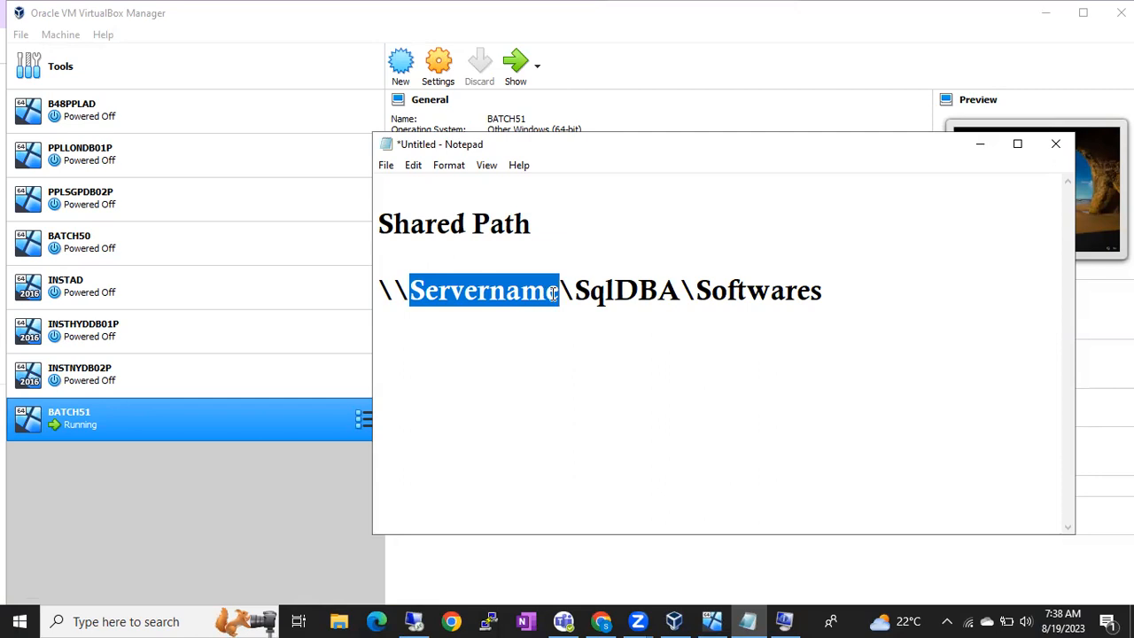
left_click(553, 293)
left_click_drag(831, 293, 378, 296)
key("ctrl+c")
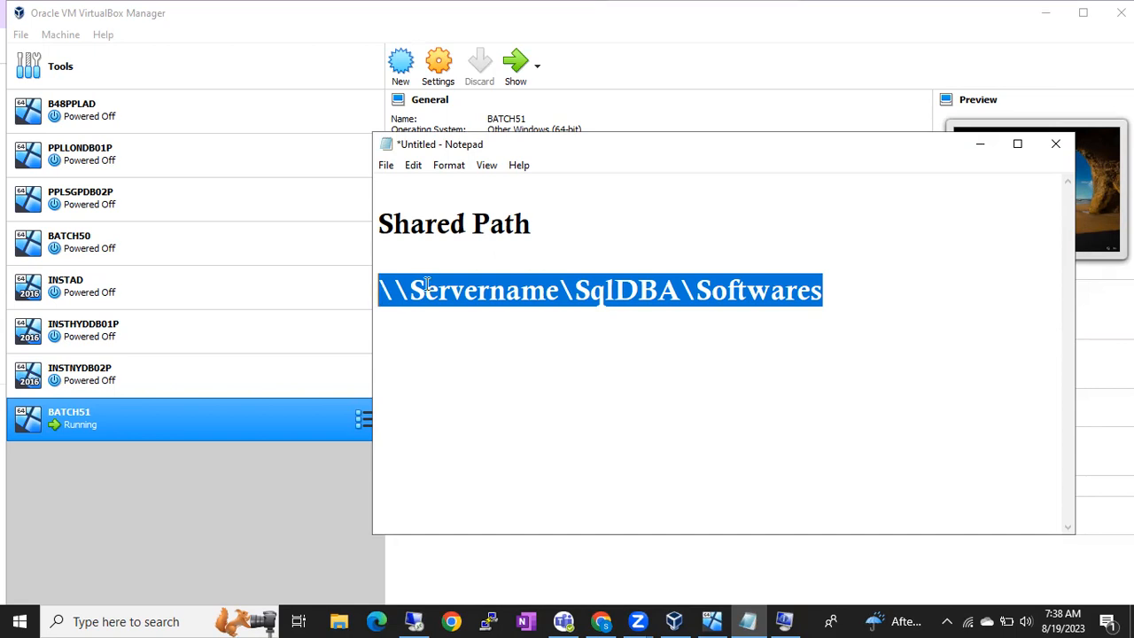
left_click(421, 289)
left_click_drag(409, 290, 561, 292)
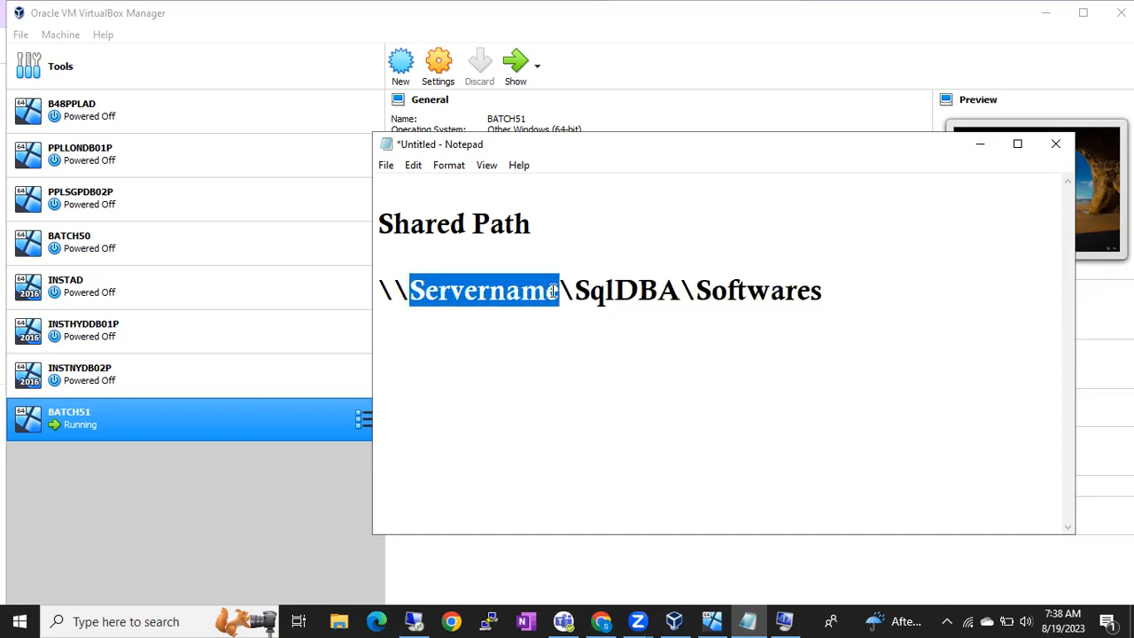
type("10.10.10.25")
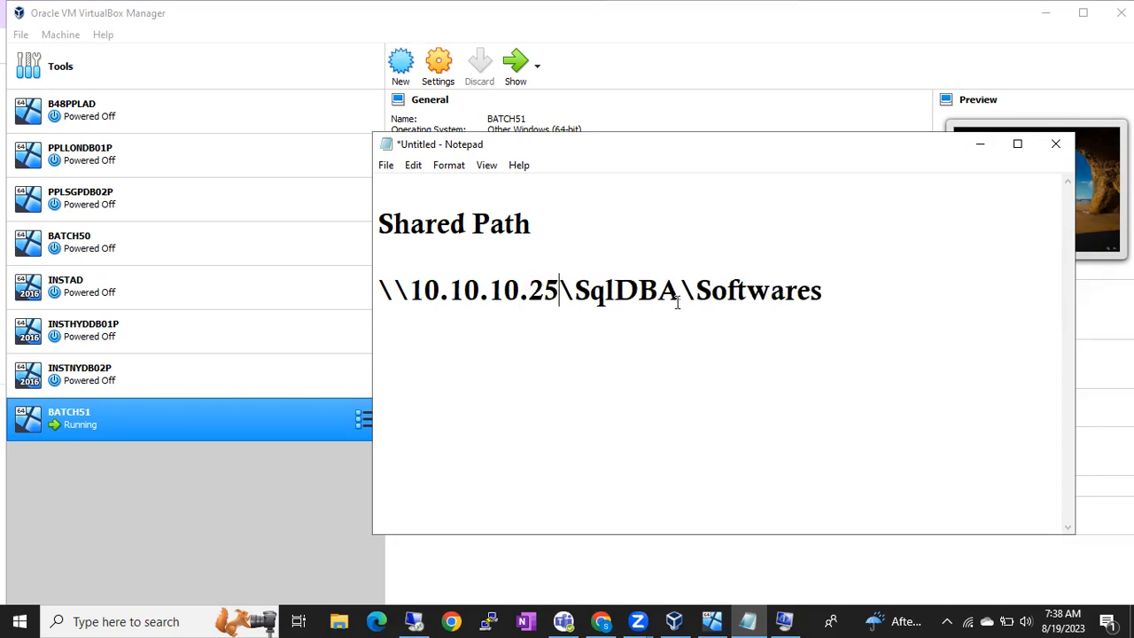
Step: Undo the IP change back to Servername and select the whole path line for copying
left_click_drag(823, 292, 379, 291)
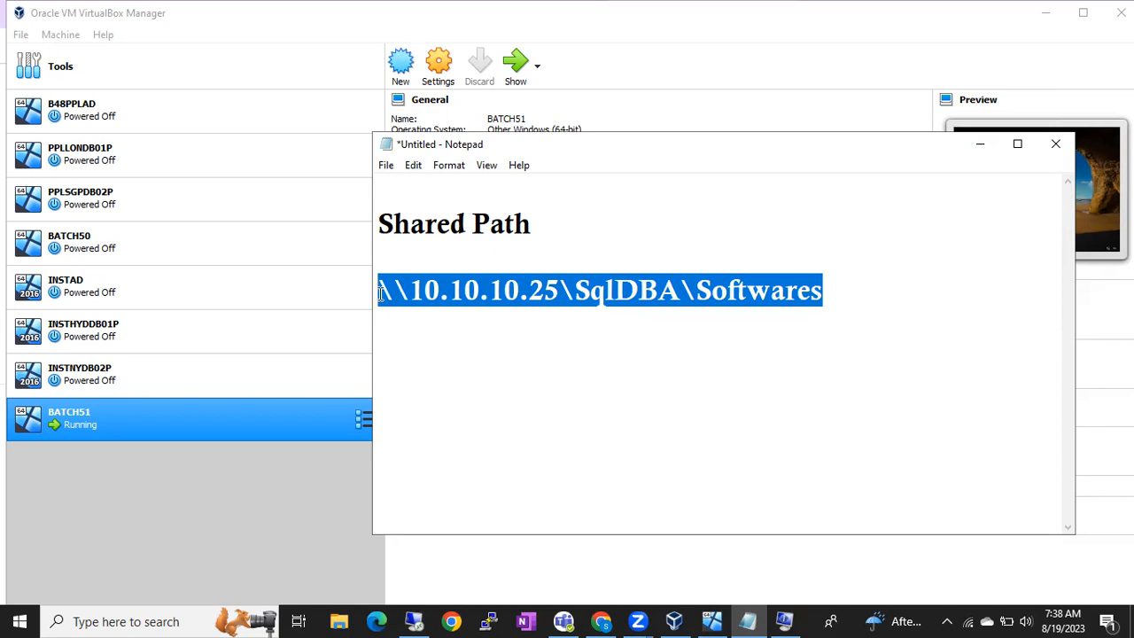
key("ctrl+v")
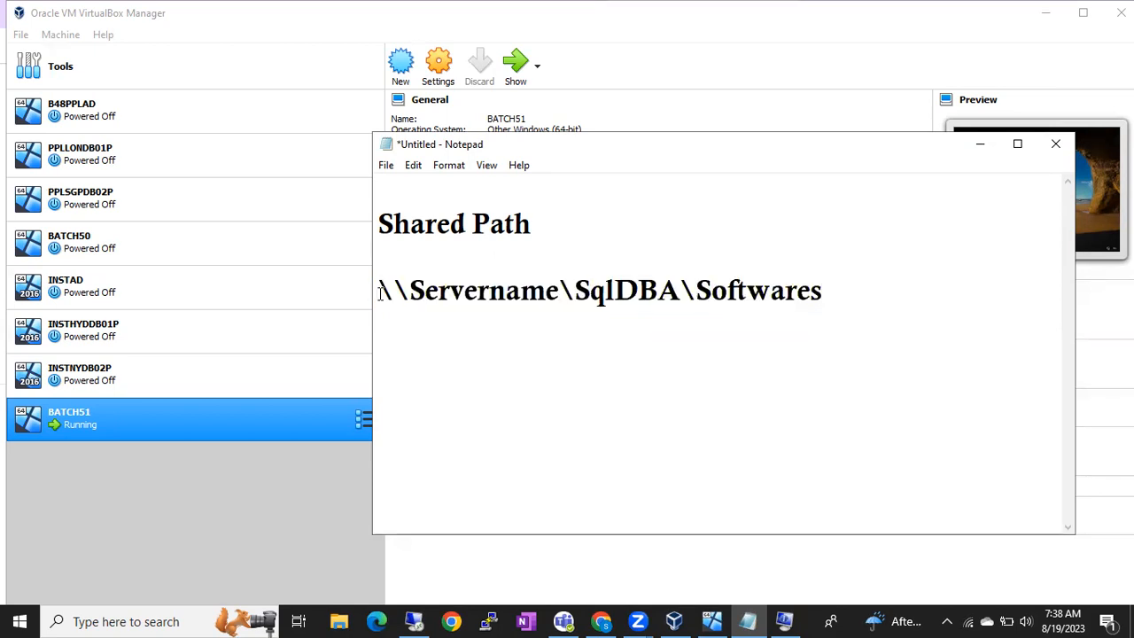
left_click_drag(841, 288, 379, 293)
key("ctrl+c")
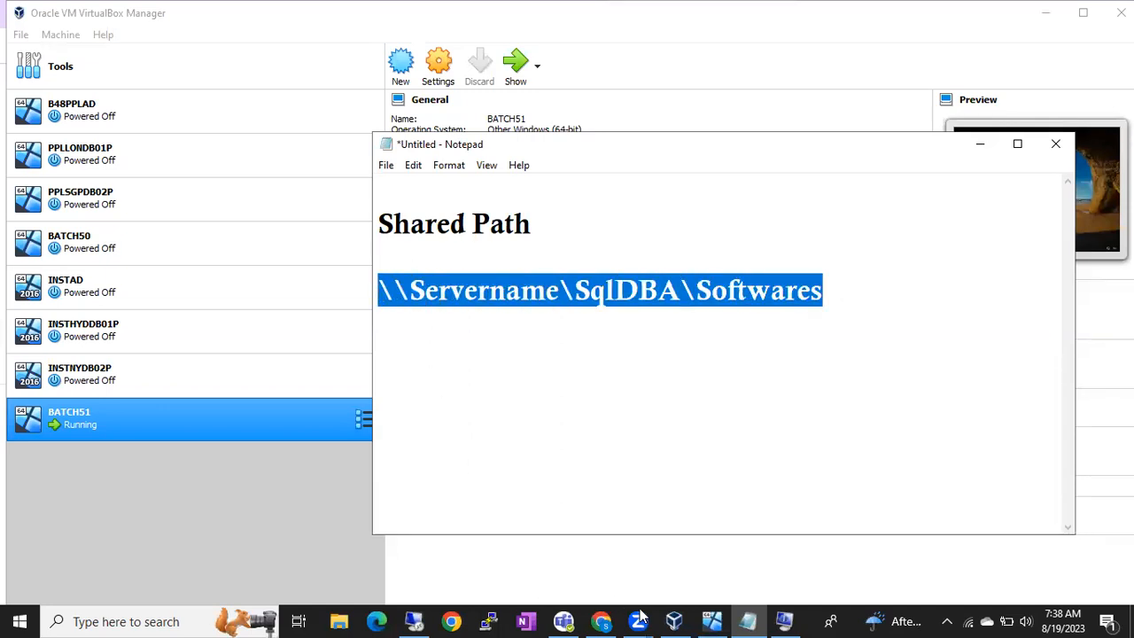
Step: Run the copied path \\Servername\SqlDBA\Softwares from the server's Run box
left_click(414, 621)
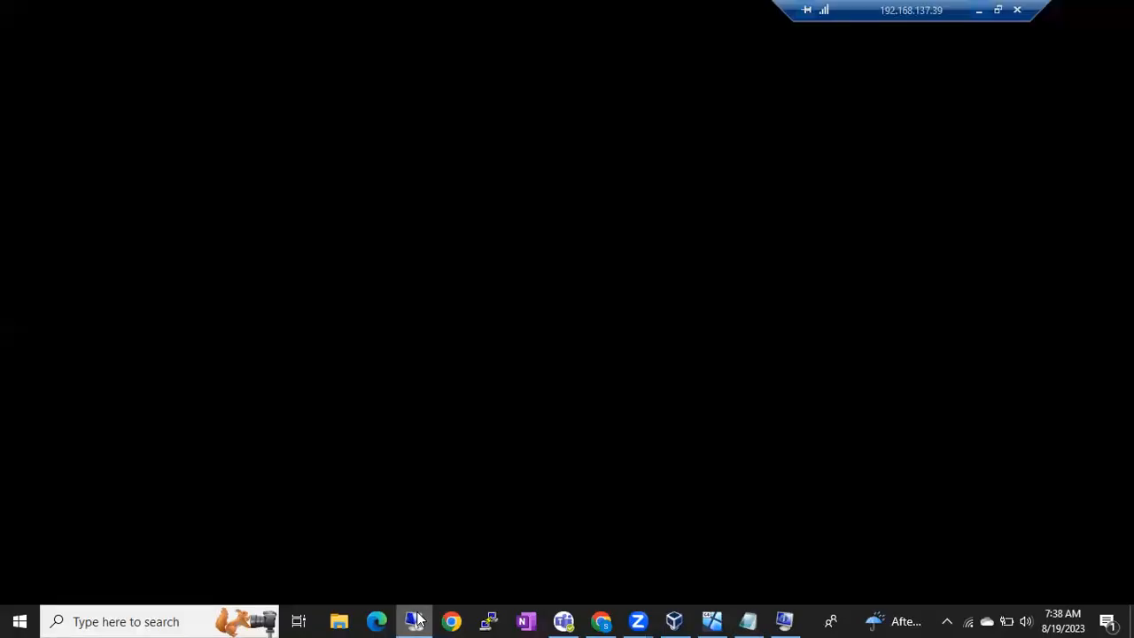
key("super+r")
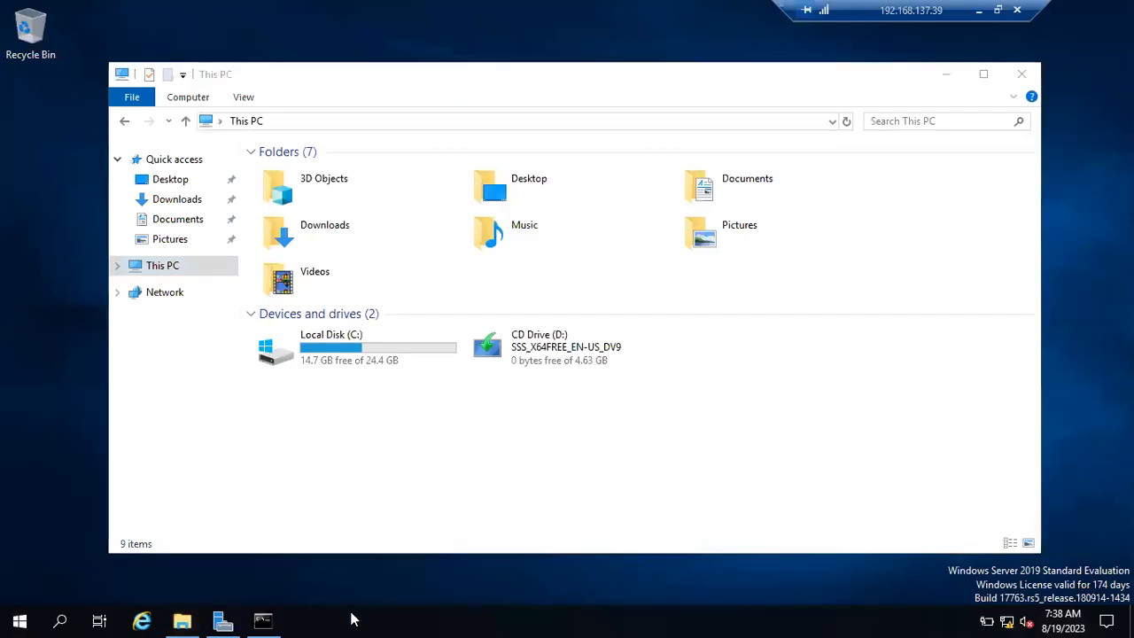
key("ctrl+v")
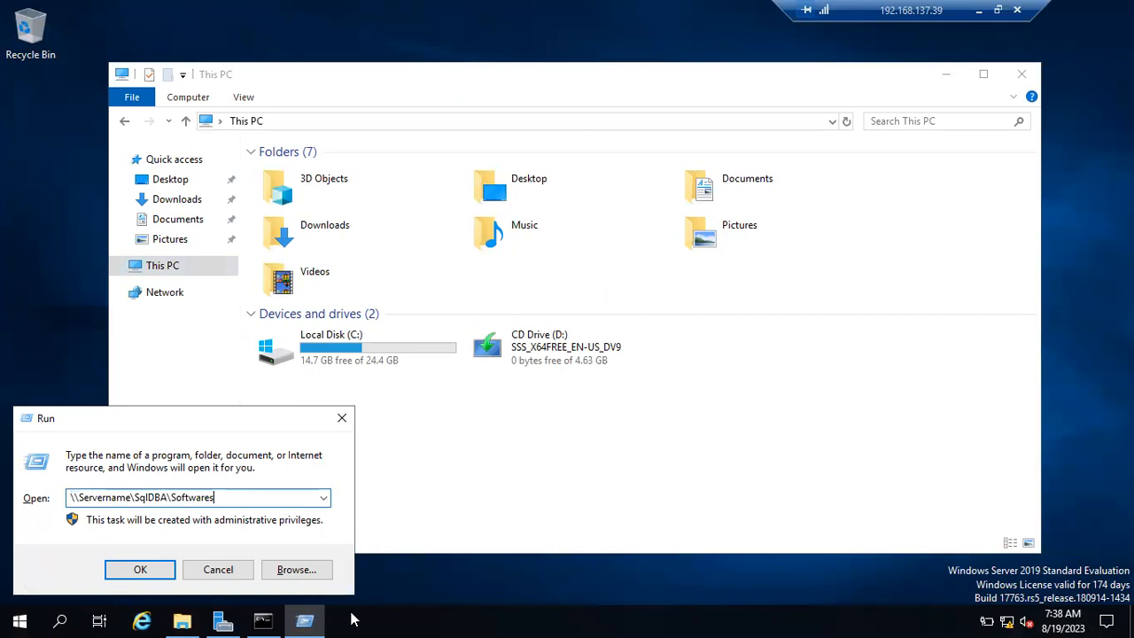
key("Return")
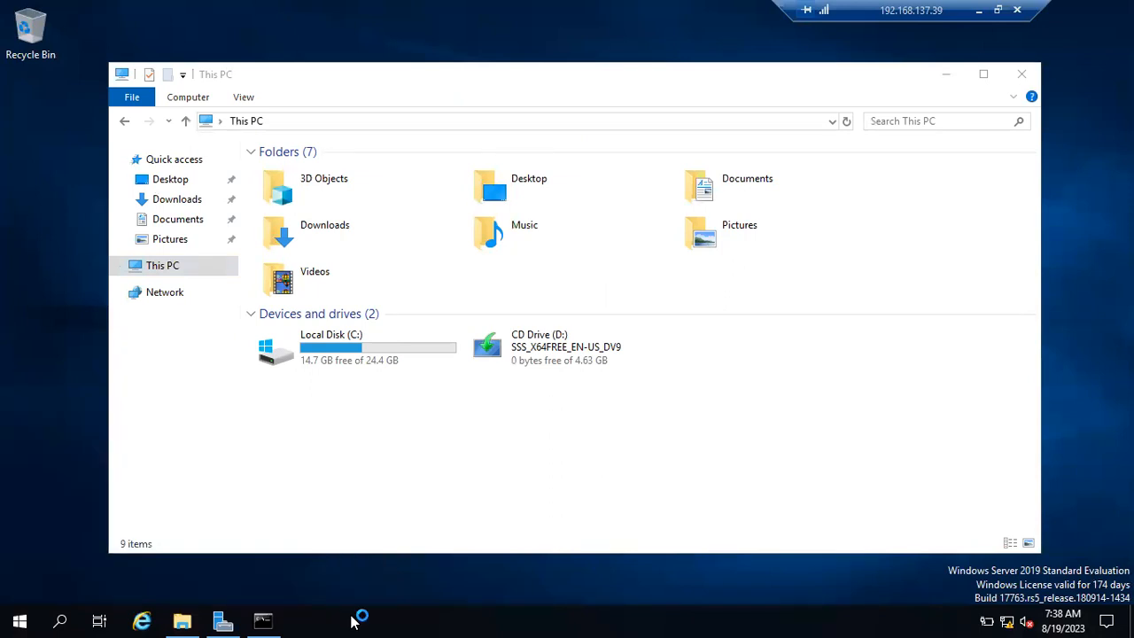
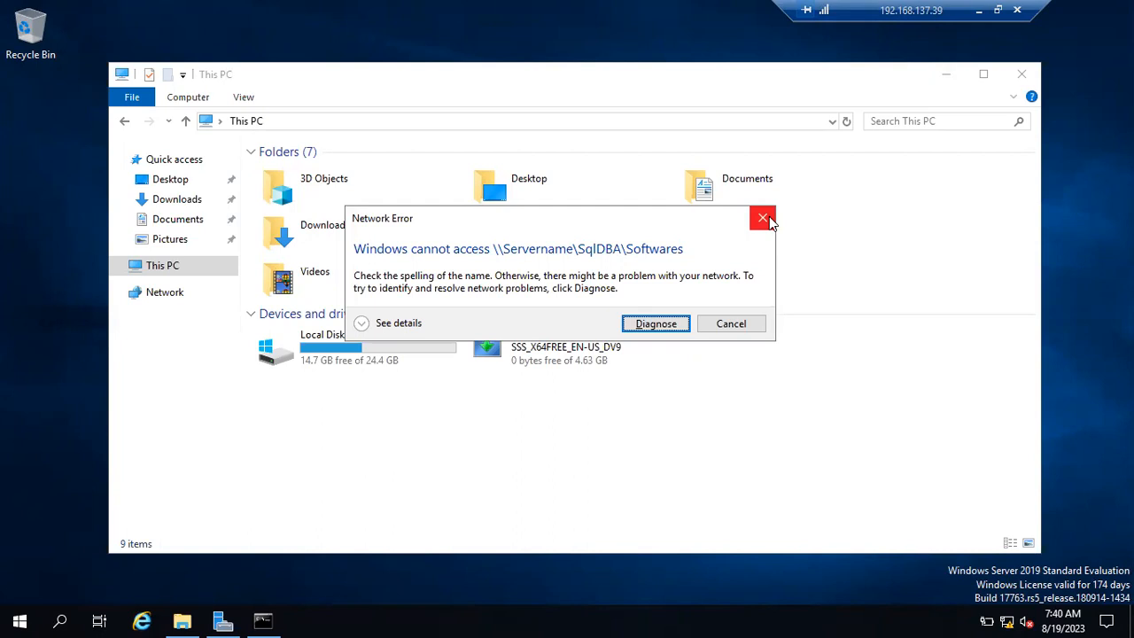
Step: Dismiss the network error about accessing the SqlDBA share
left_click(763, 218)
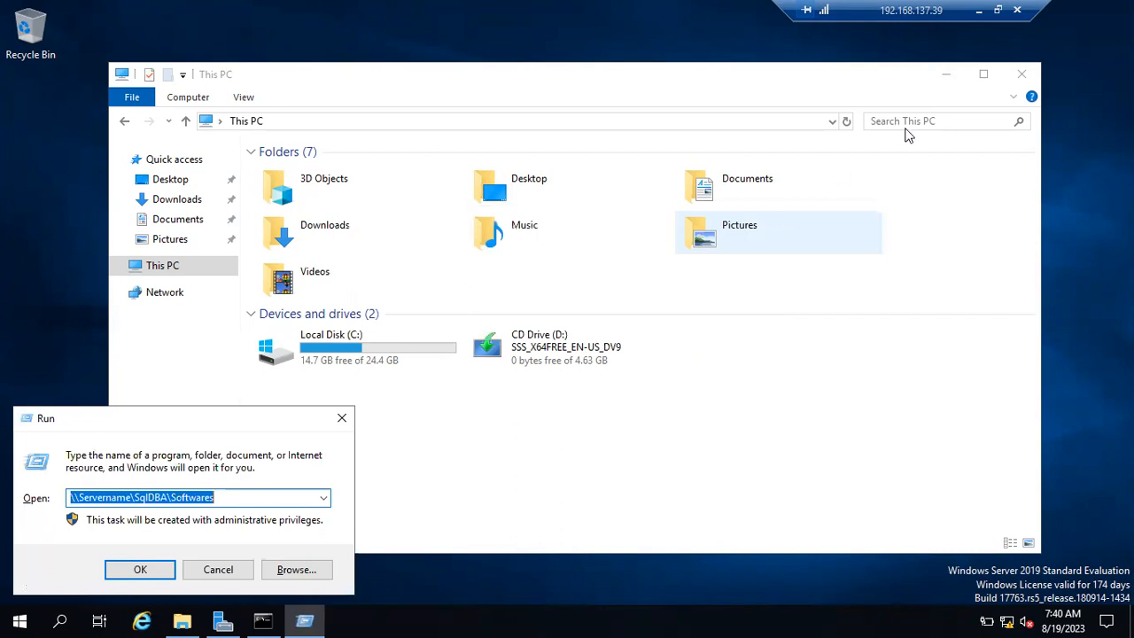
left_click(979, 12)
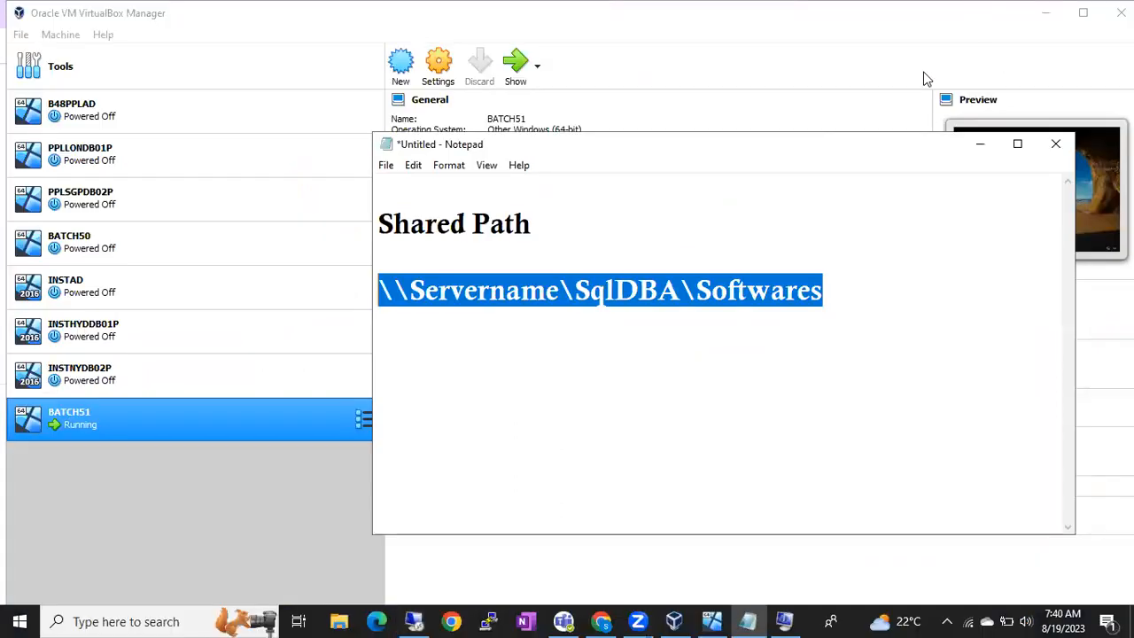
left_click(992, 144)
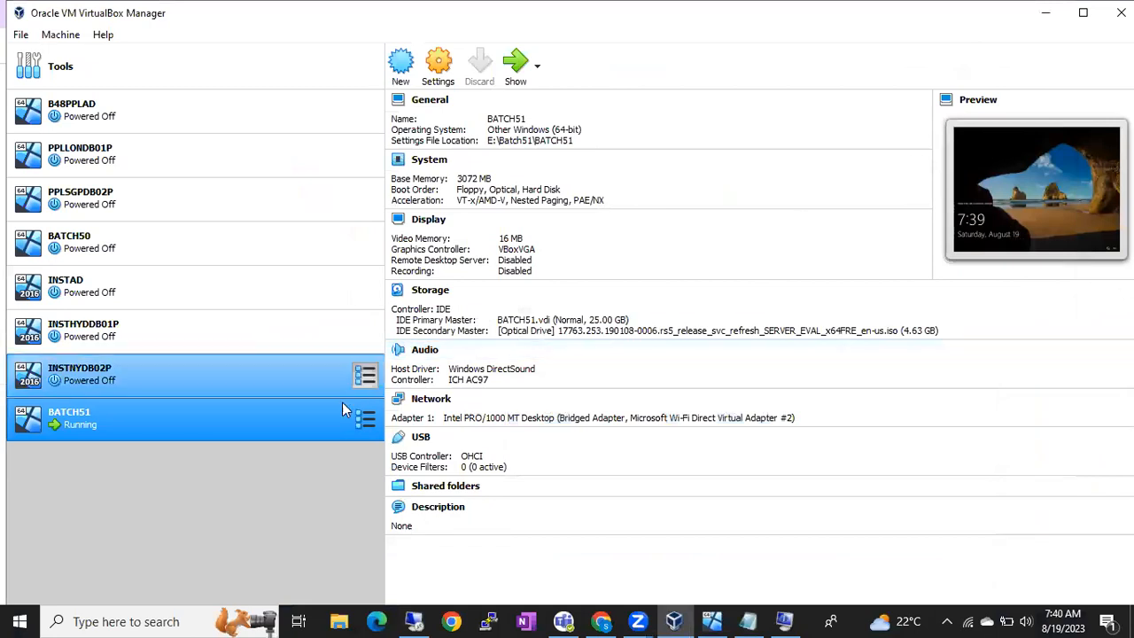
right_click(264, 425)
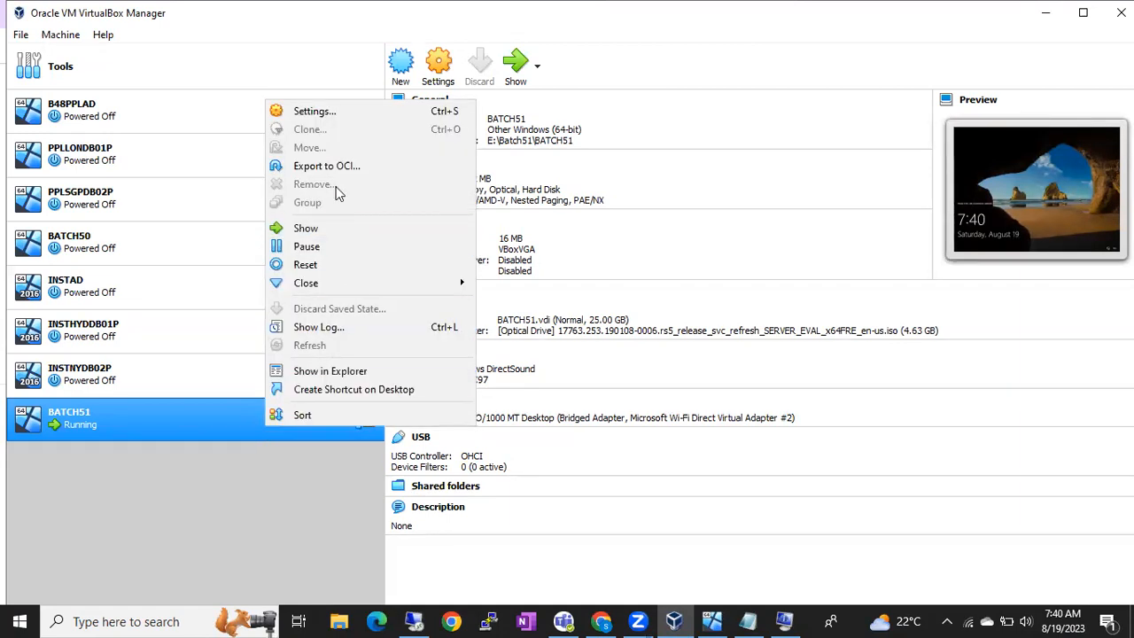
left_click(334, 110)
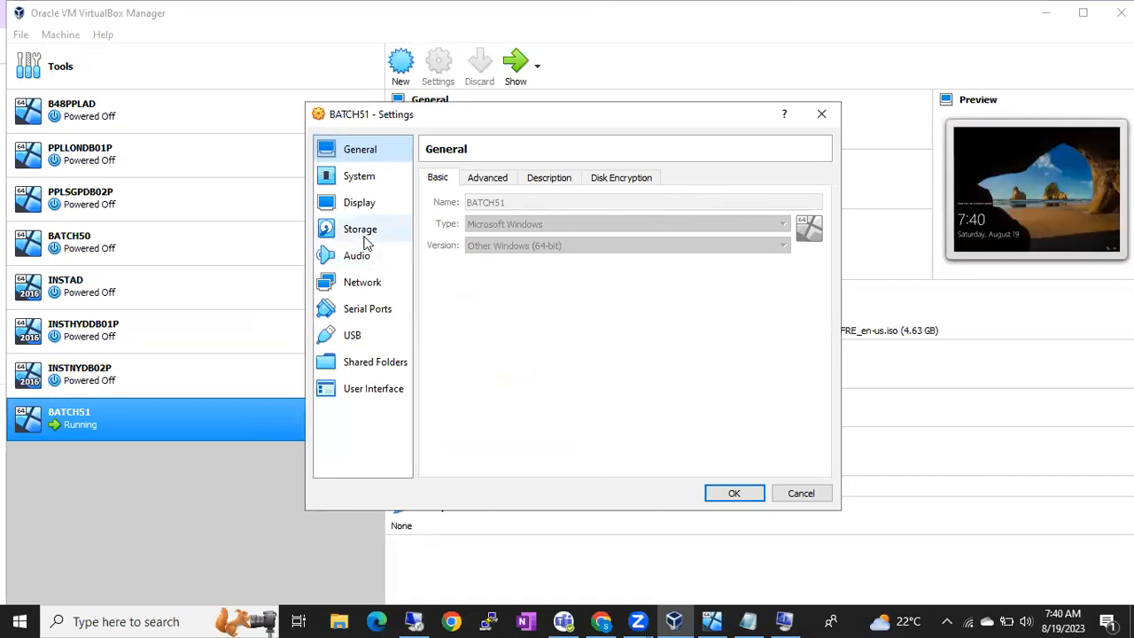
left_click(364, 234)
left_click(516, 239)
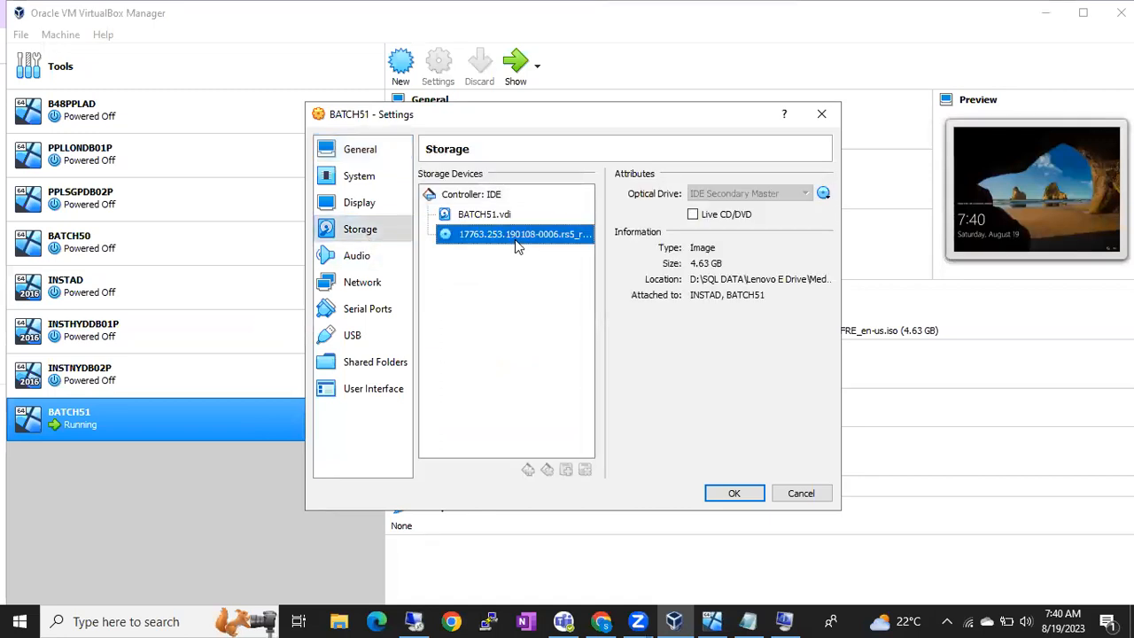
left_click(801, 494)
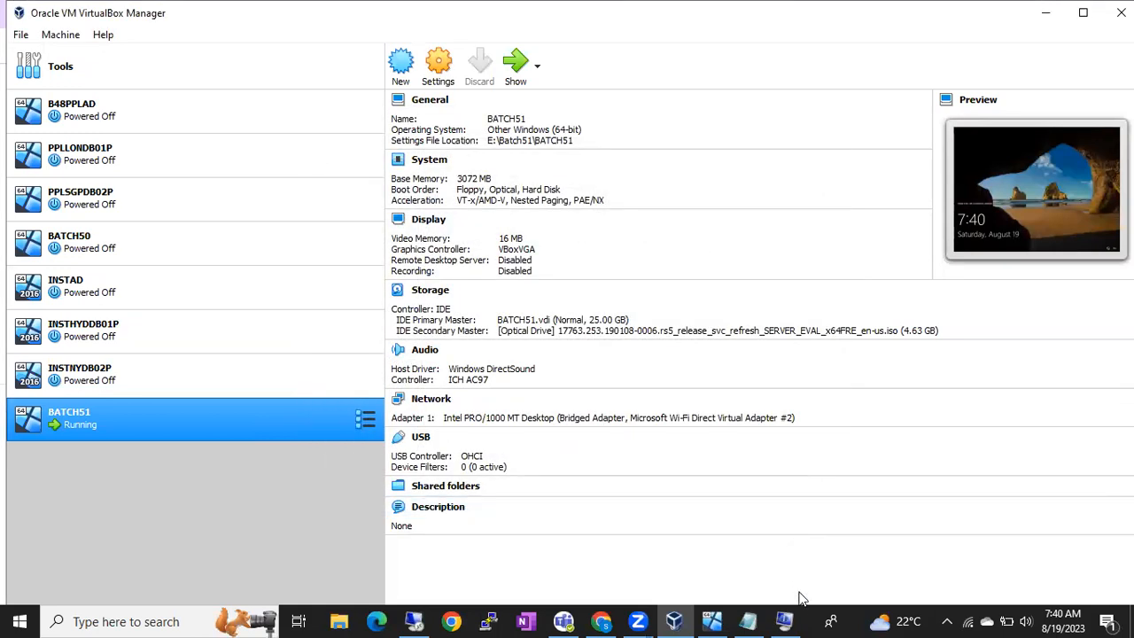
left_click(751, 620)
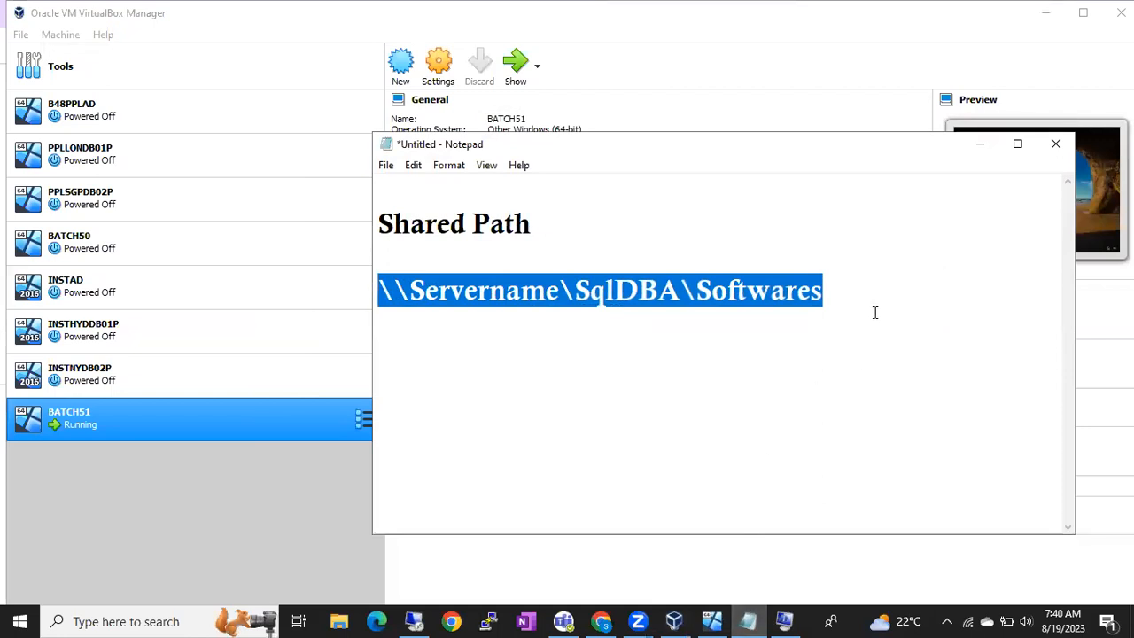
Step: Note '.net framework' on a new line under the shared path, then return to the server VM
left_click(875, 312)
key("Return")
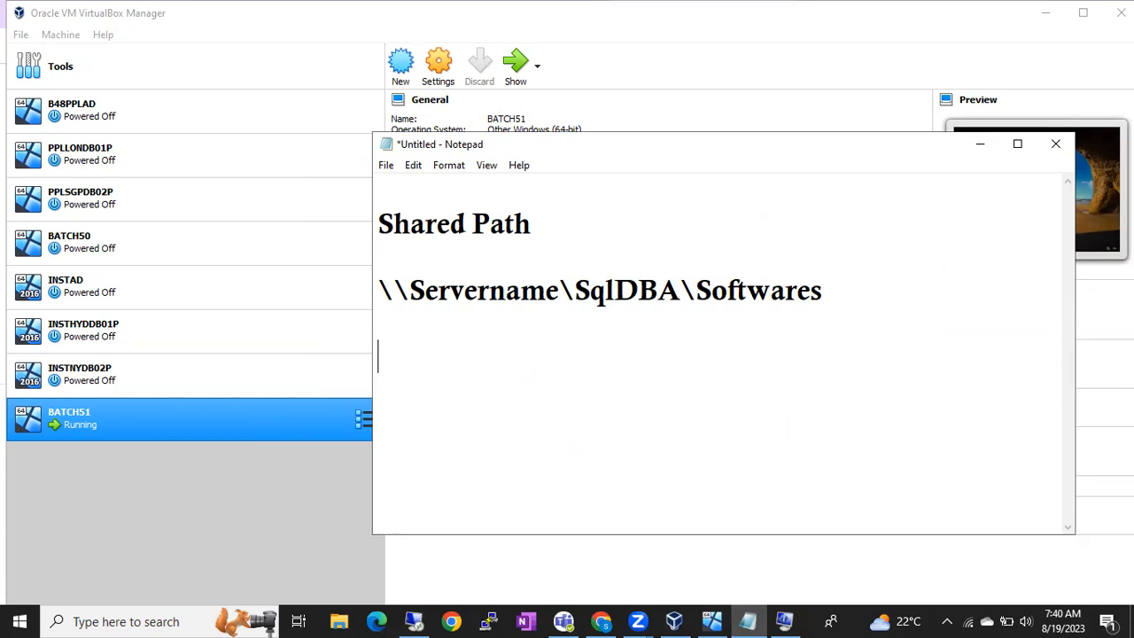
type(".net framework")
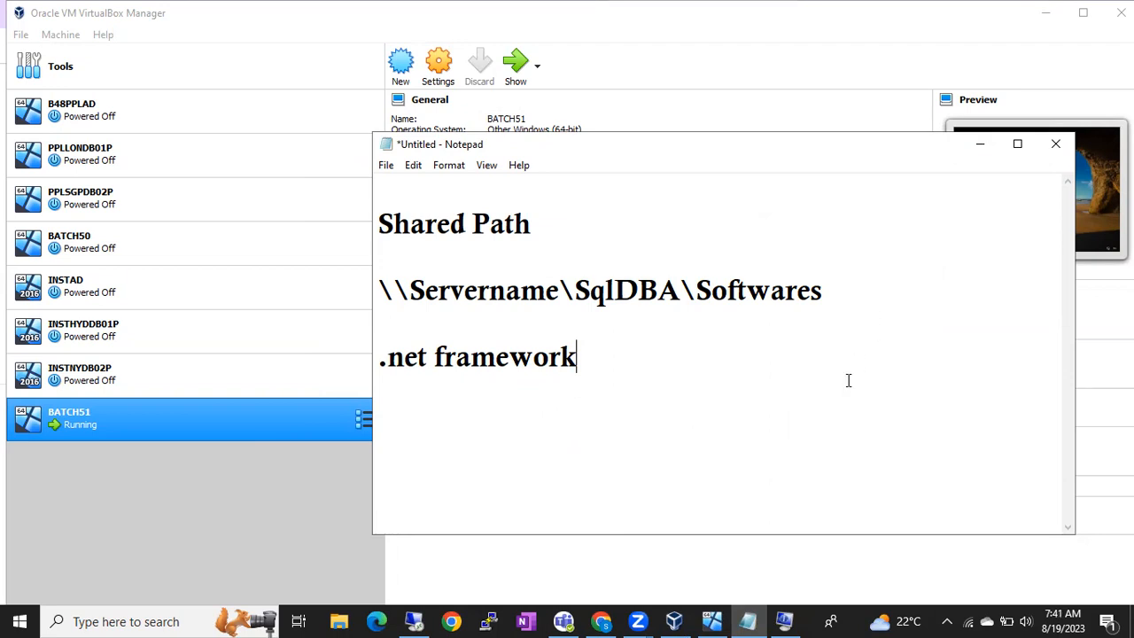
left_click(421, 620)
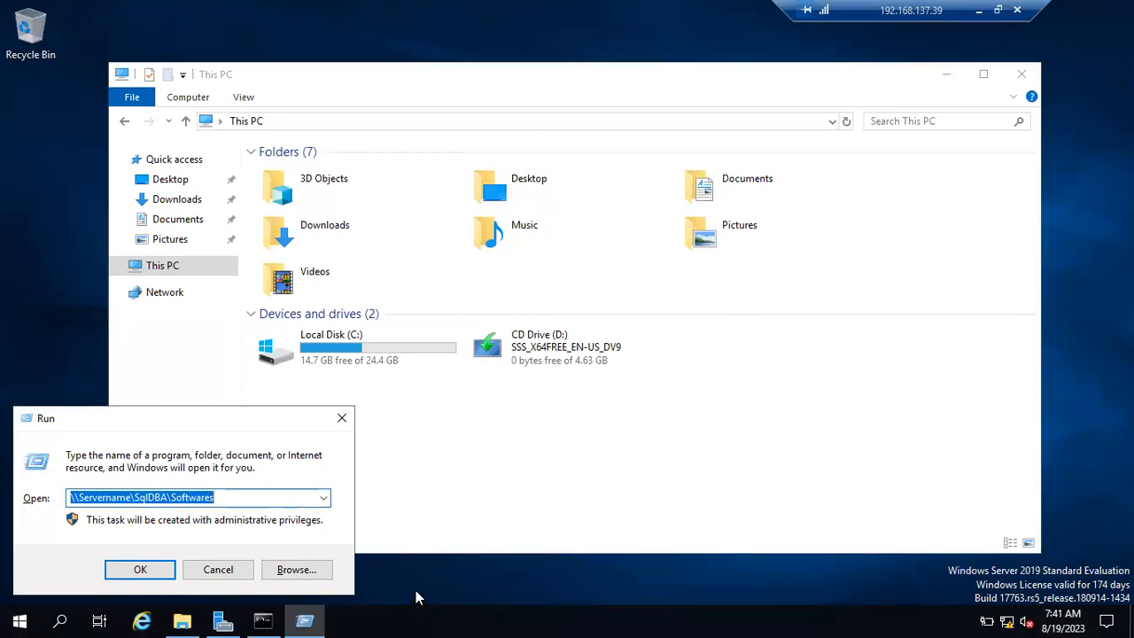
Step: Cancel the Run box and launch Add Roles and Features from the Server Manager Dashboard
left_click(226, 572)
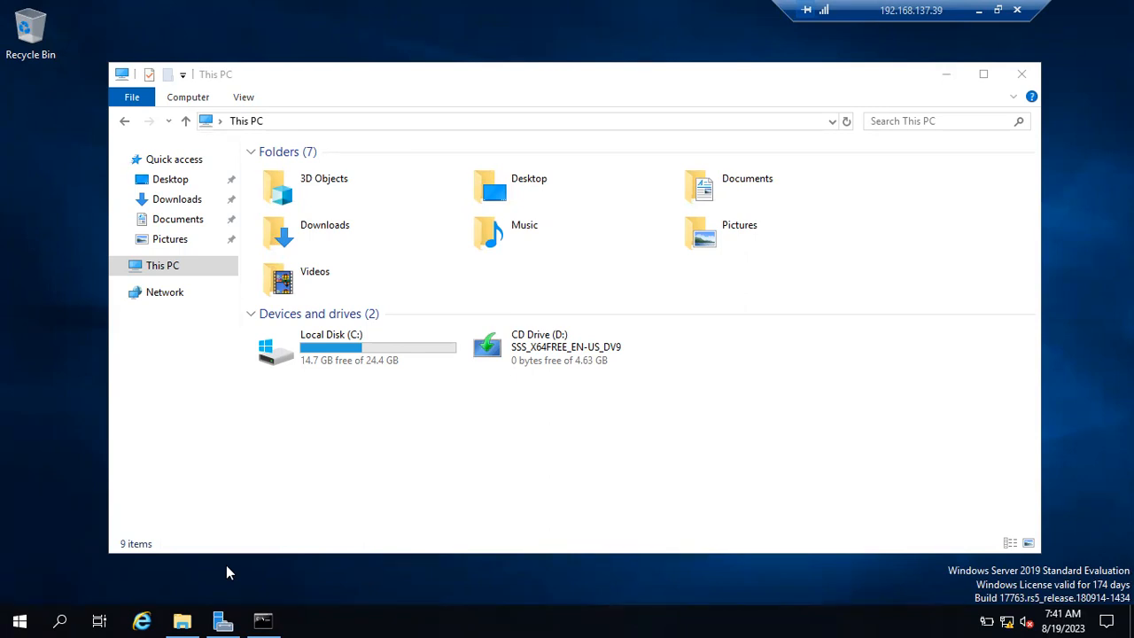
left_click(222, 620)
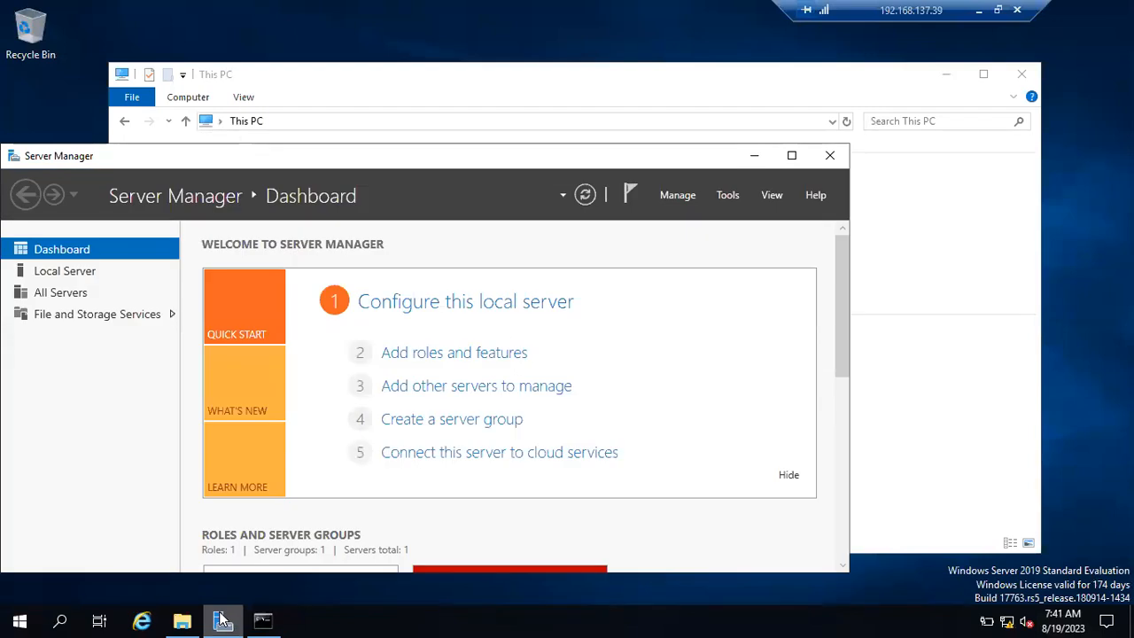
left_click(416, 355)
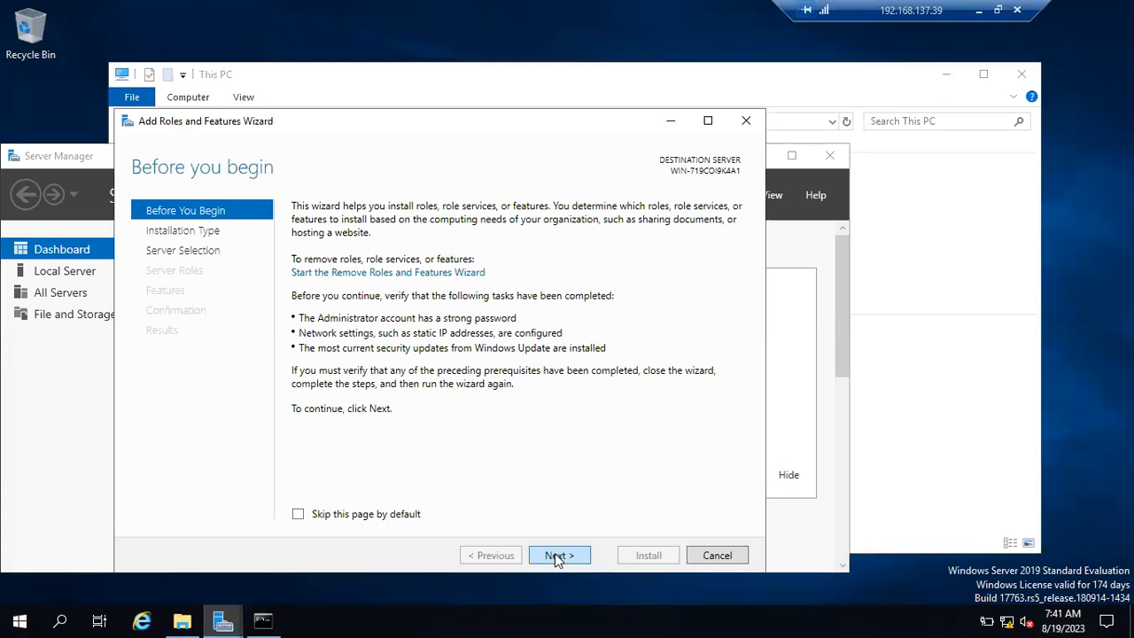
Step: Skip ahead to Features, tick .NET Framework 3.5 Features, and continue to the confirmation page
left_click(558, 555)
left_click(557, 555)
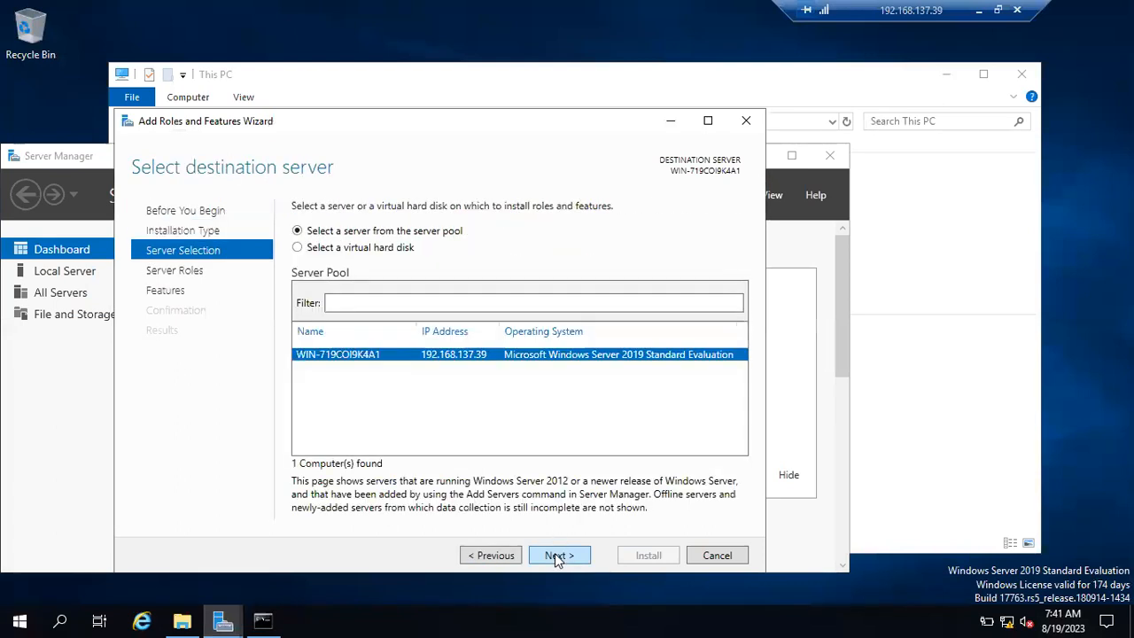
left_click(557, 555)
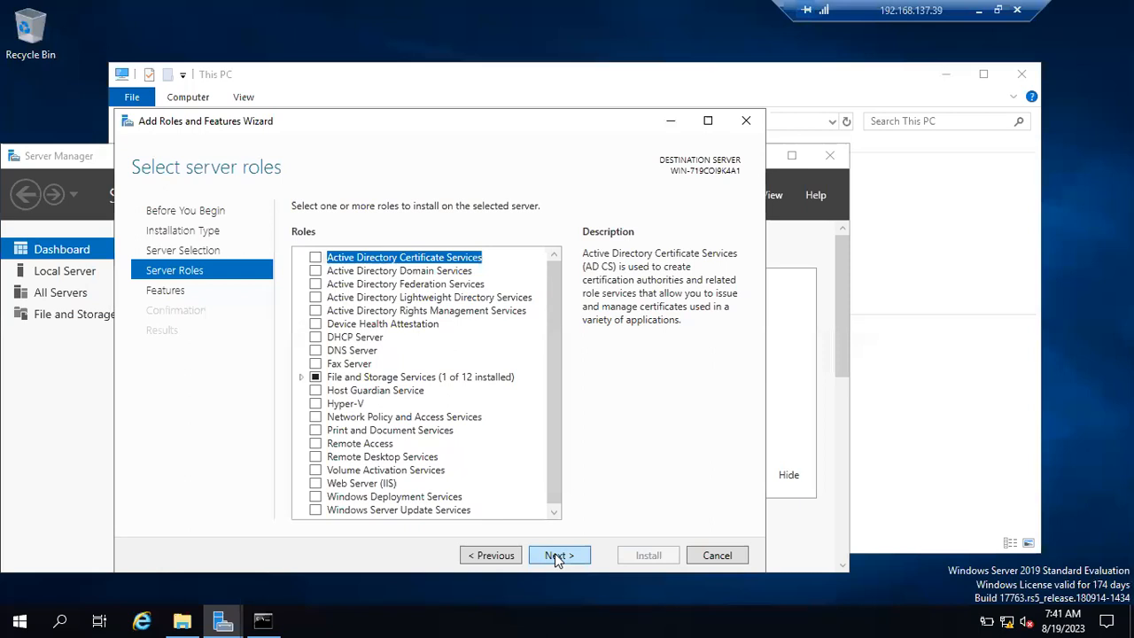
left_click(557, 556)
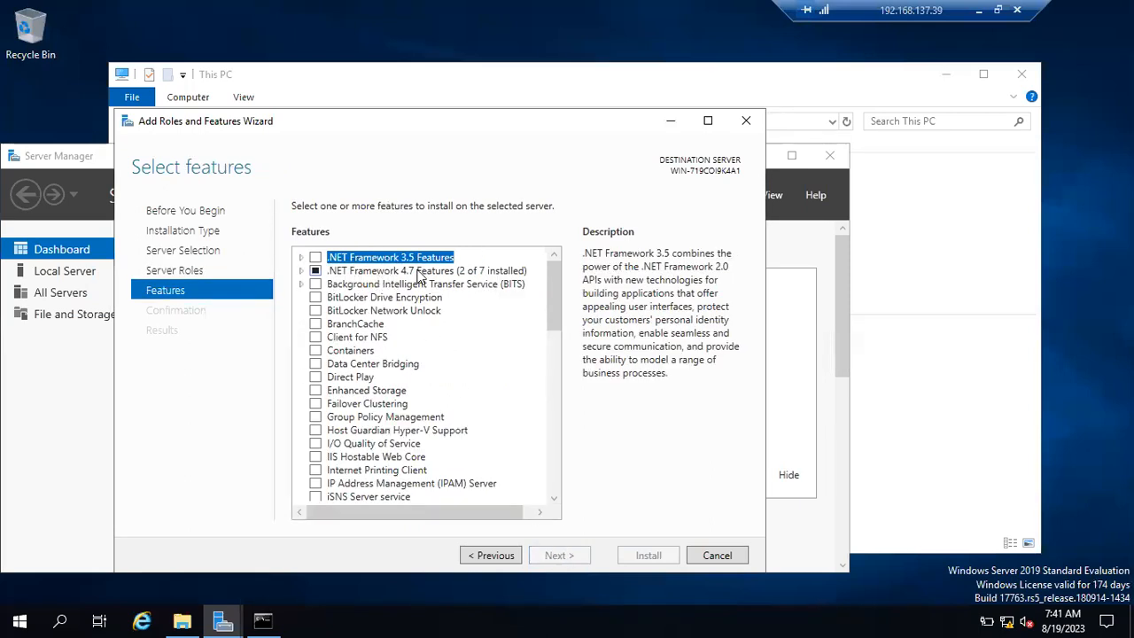
left_click(301, 257)
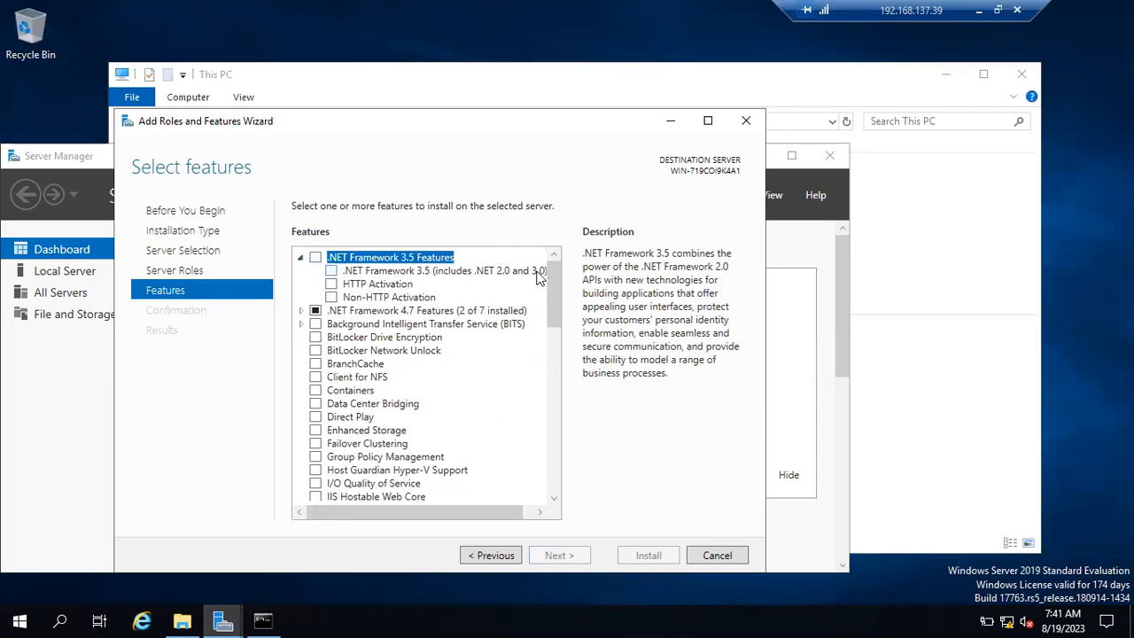
left_click(317, 258)
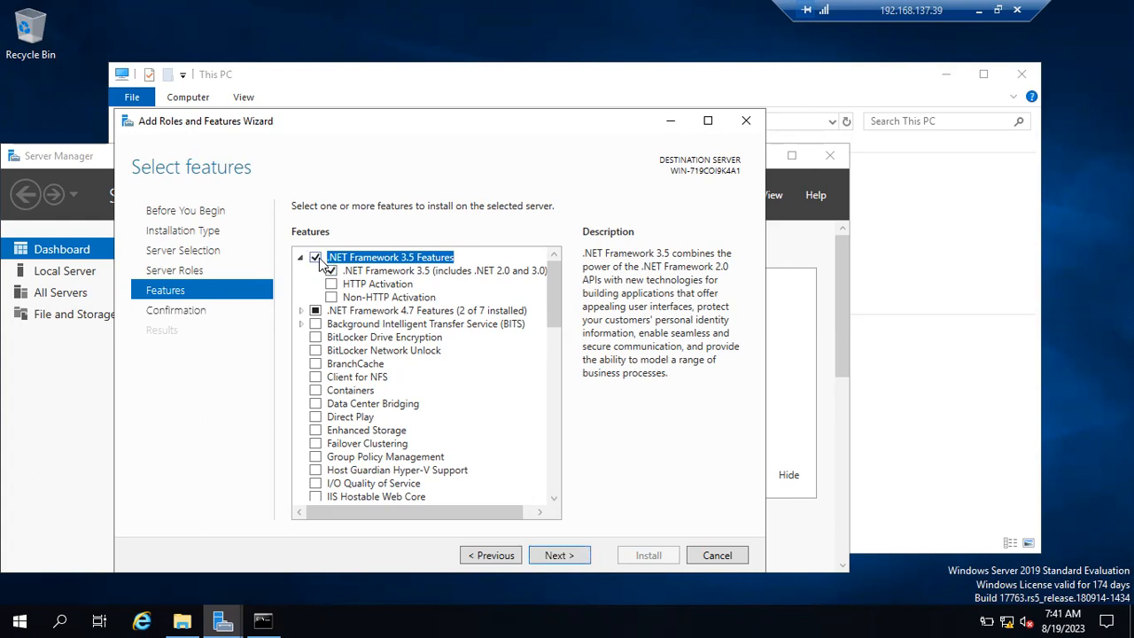
left_click(560, 556)
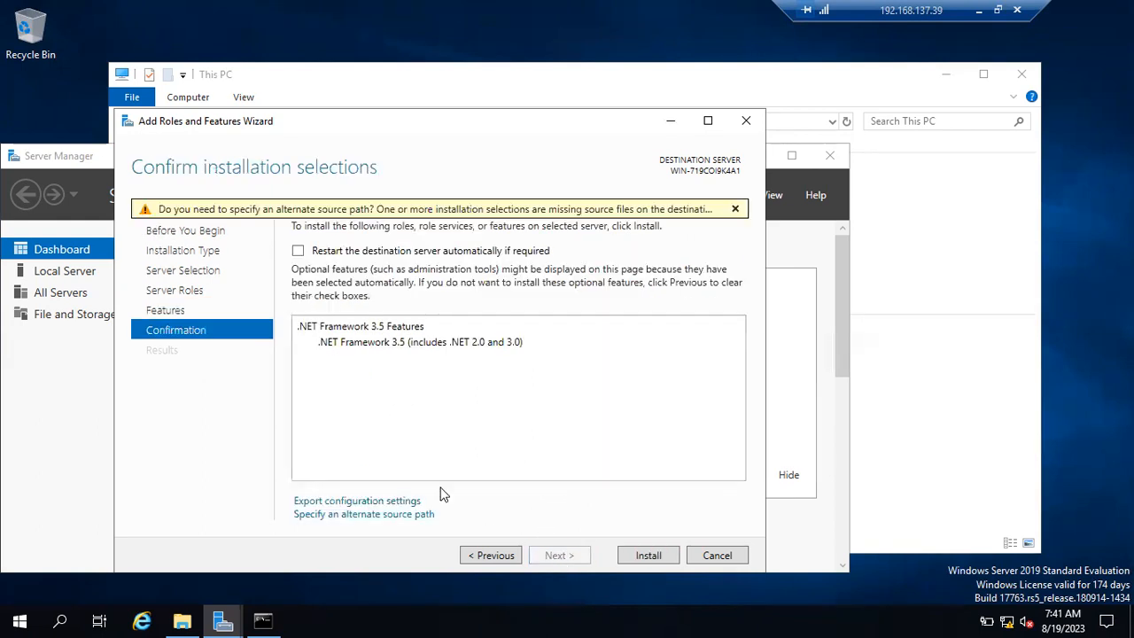
Step: Enter D:\sources\SxS\ as the alternate source path, using the path copied from the mounted disc
left_click(348, 518)
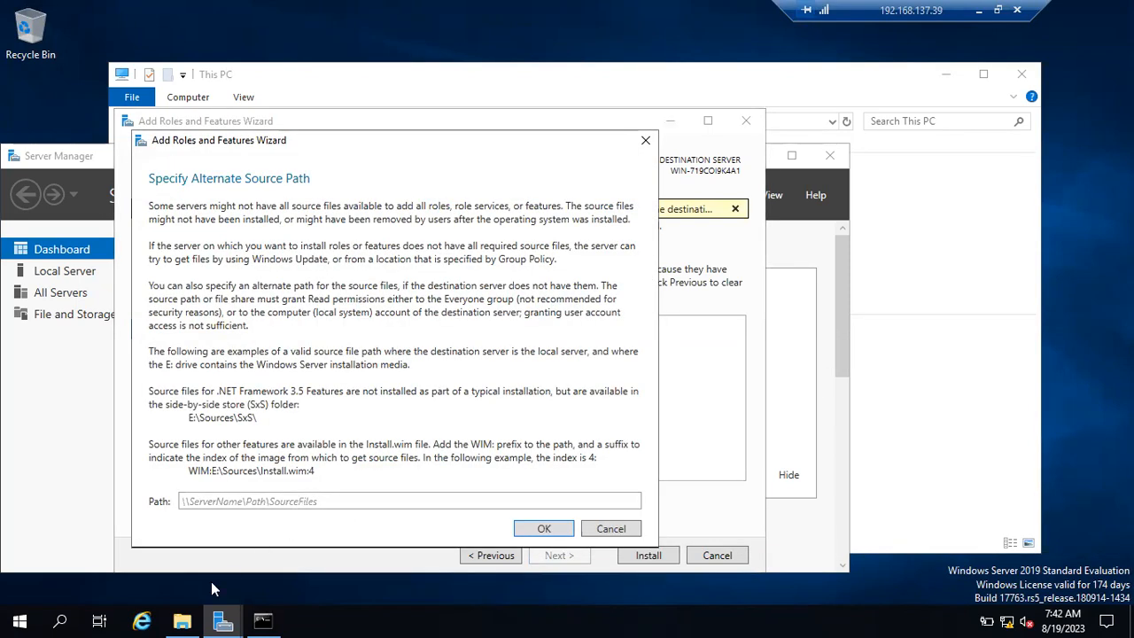
left_click(181, 621)
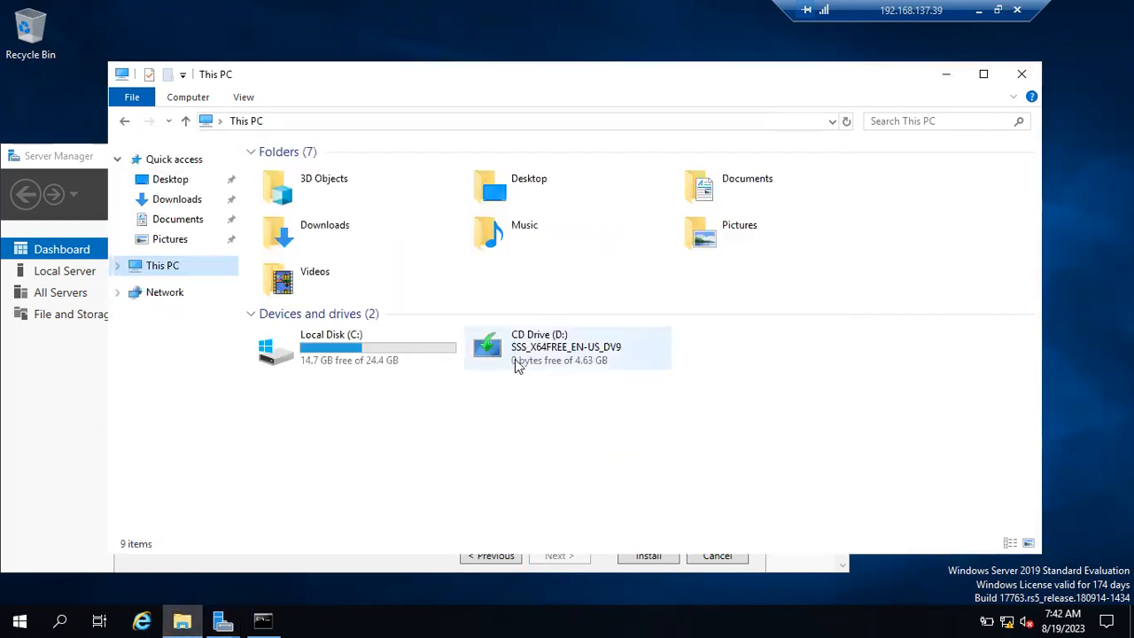
double_click(532, 355)
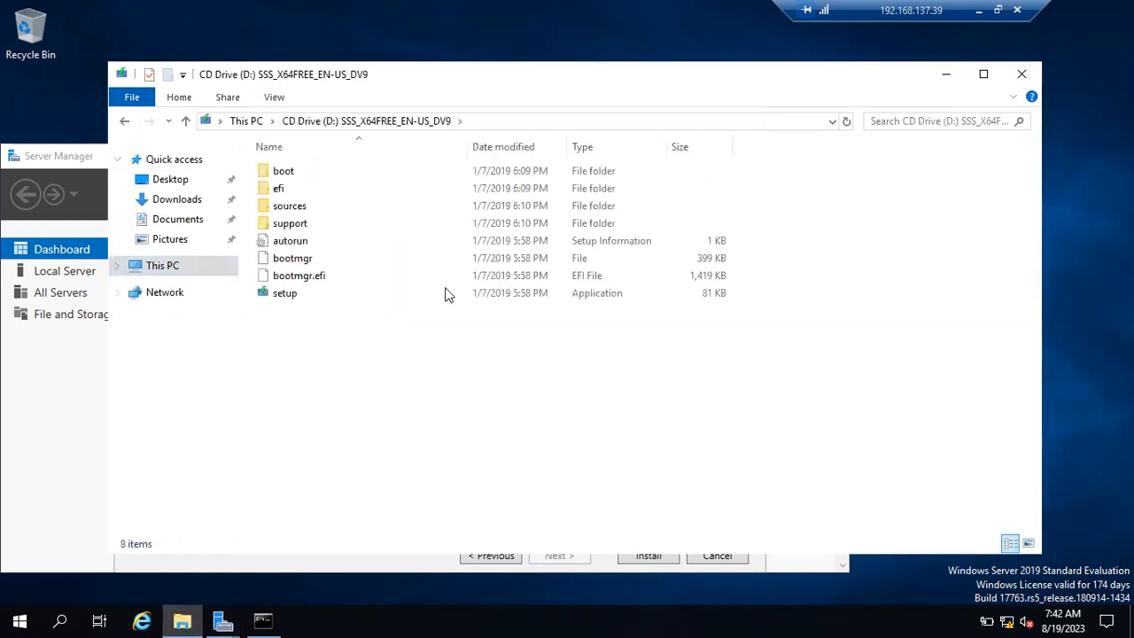
double_click(319, 207)
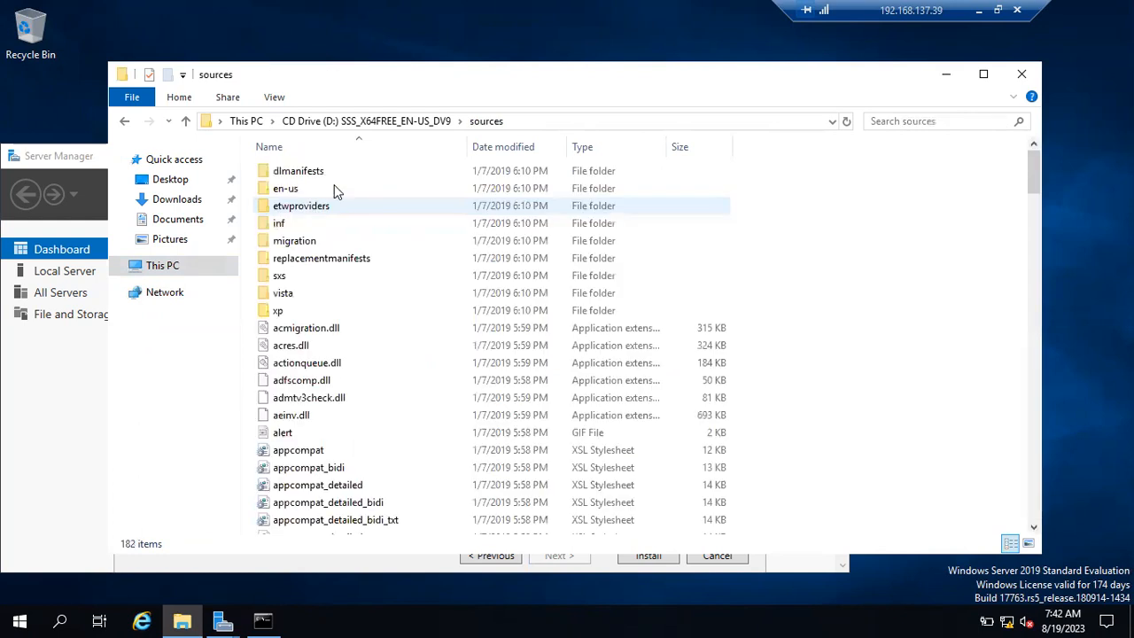
left_click(536, 124)
key("ctrl+c")
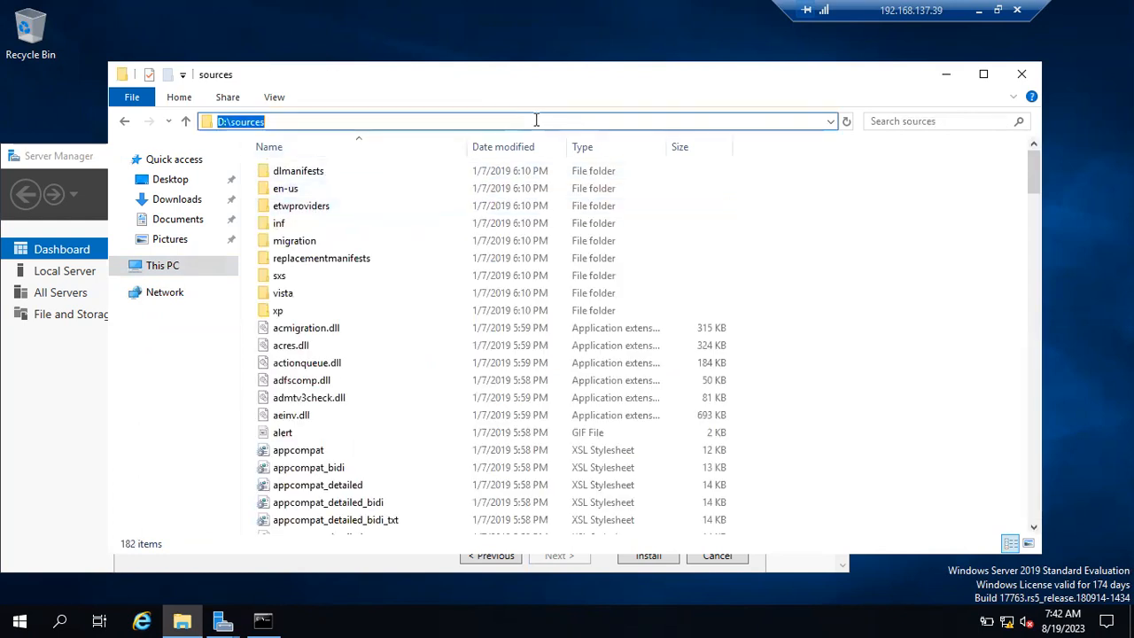
left_click(946, 75)
key("ctrl+v")
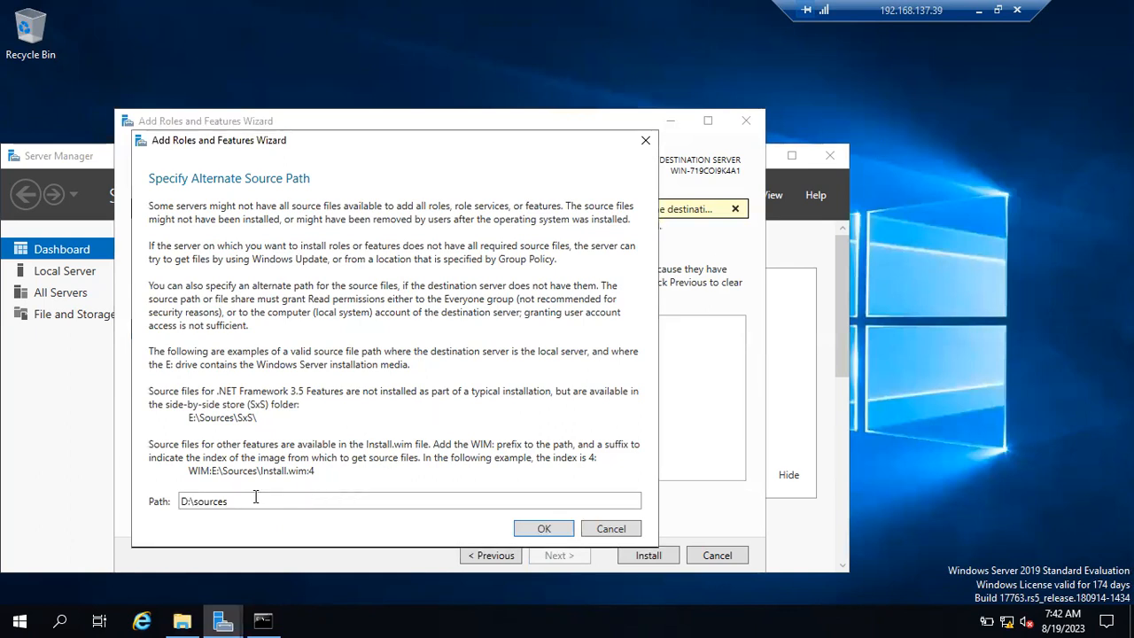
type("\\SxS\\")
Step: Verify the sxs folder on D:\sources holds the NetFx3 cabinet files, then accept D:\sources\SxS\ as the source
left_click(184, 620)
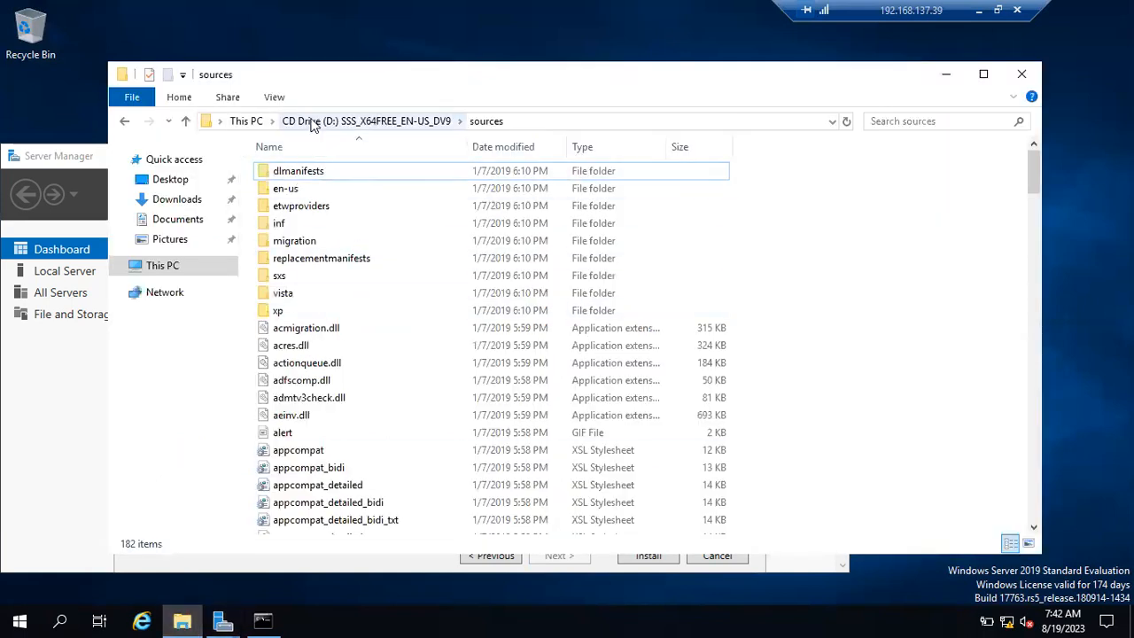
double_click(277, 275)
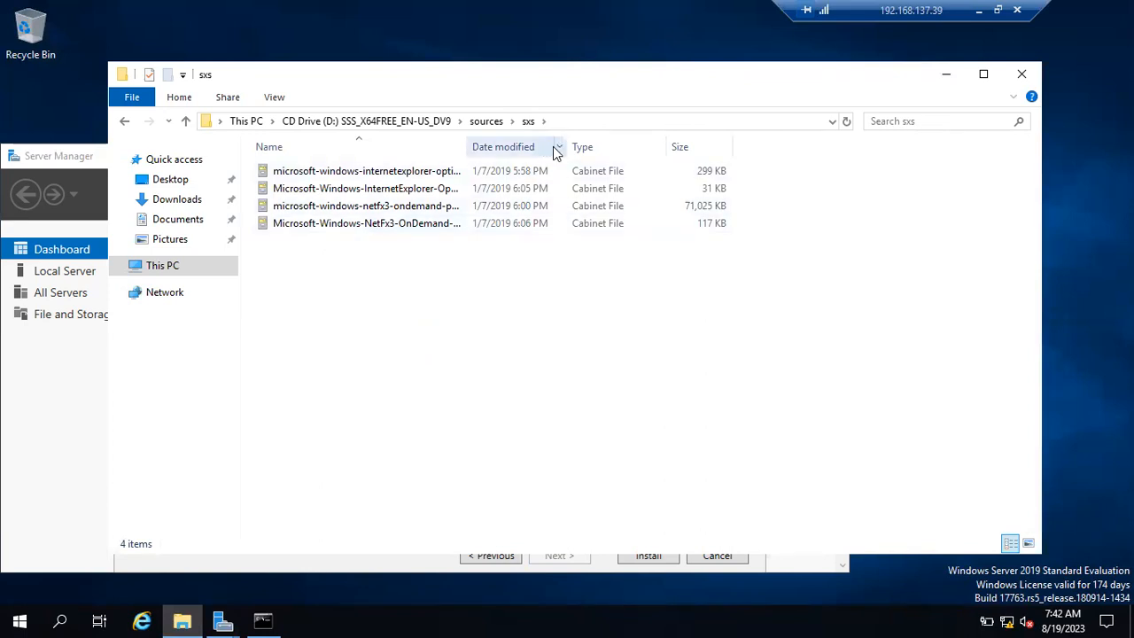
left_click(569, 121)
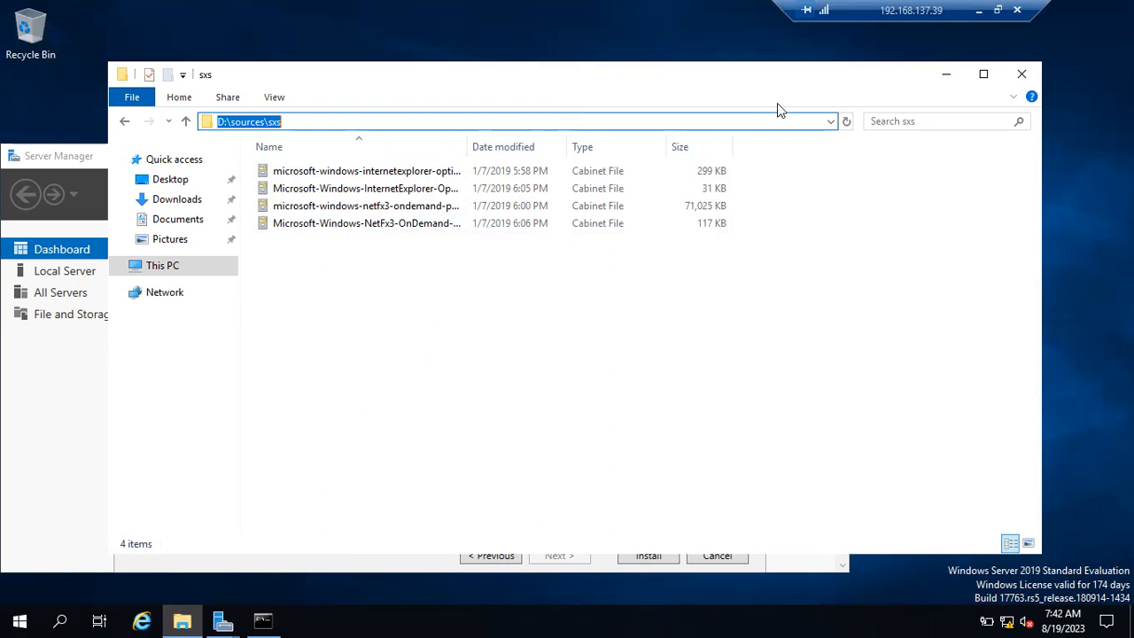
left_click(946, 75)
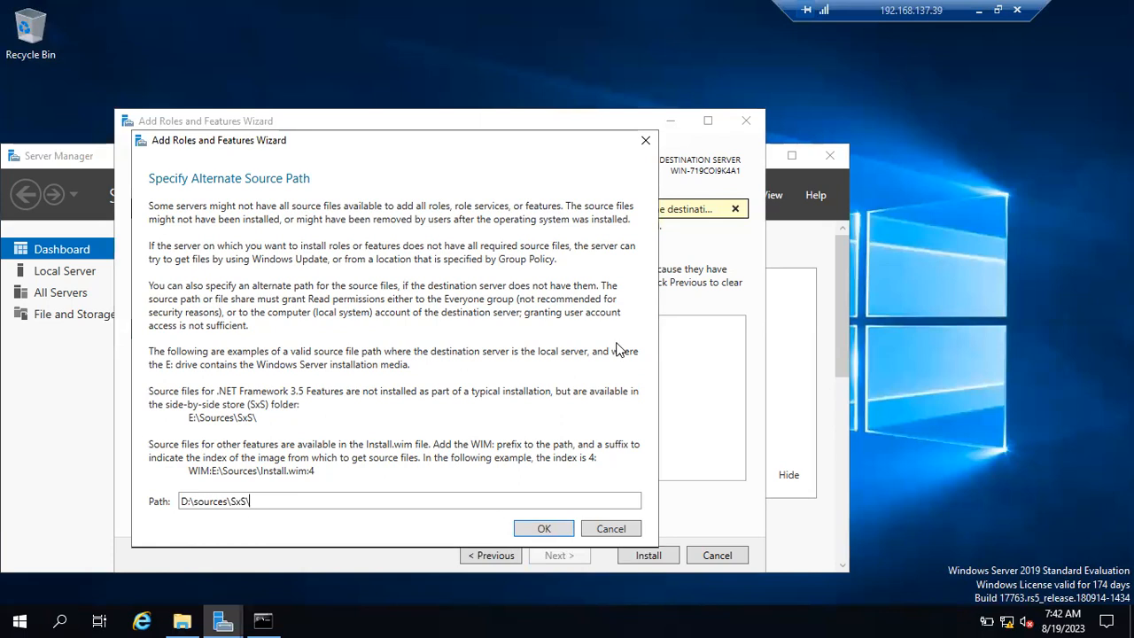
left_click(552, 526)
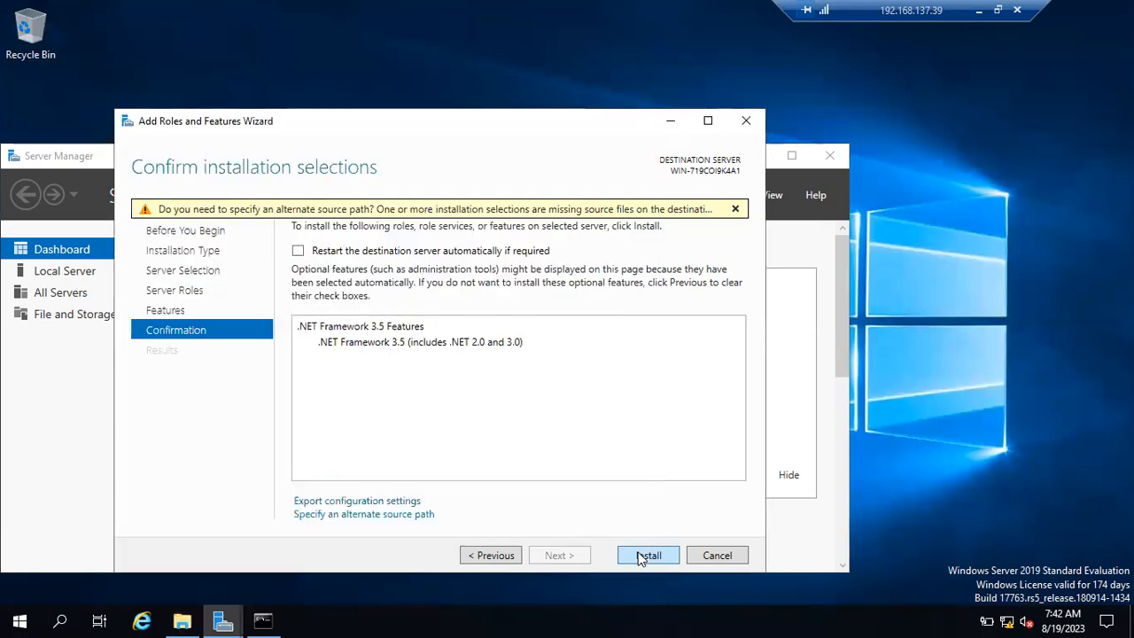
Step: Start installing .NET Framework 3.5 Features from the confirmation page
left_click(649, 556)
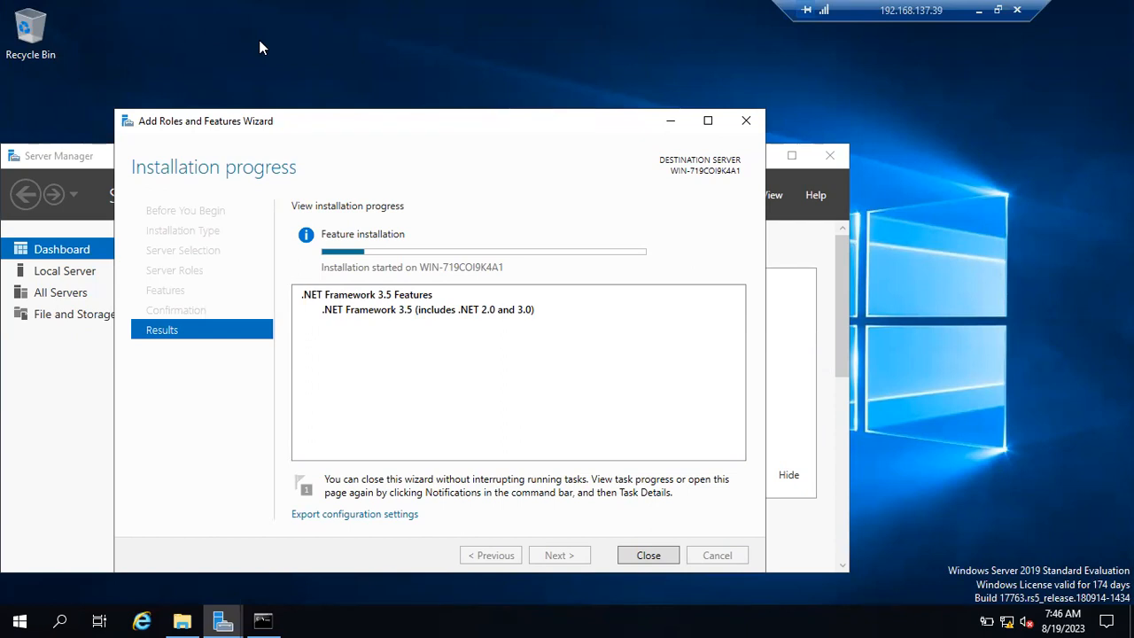
left_click(182, 620)
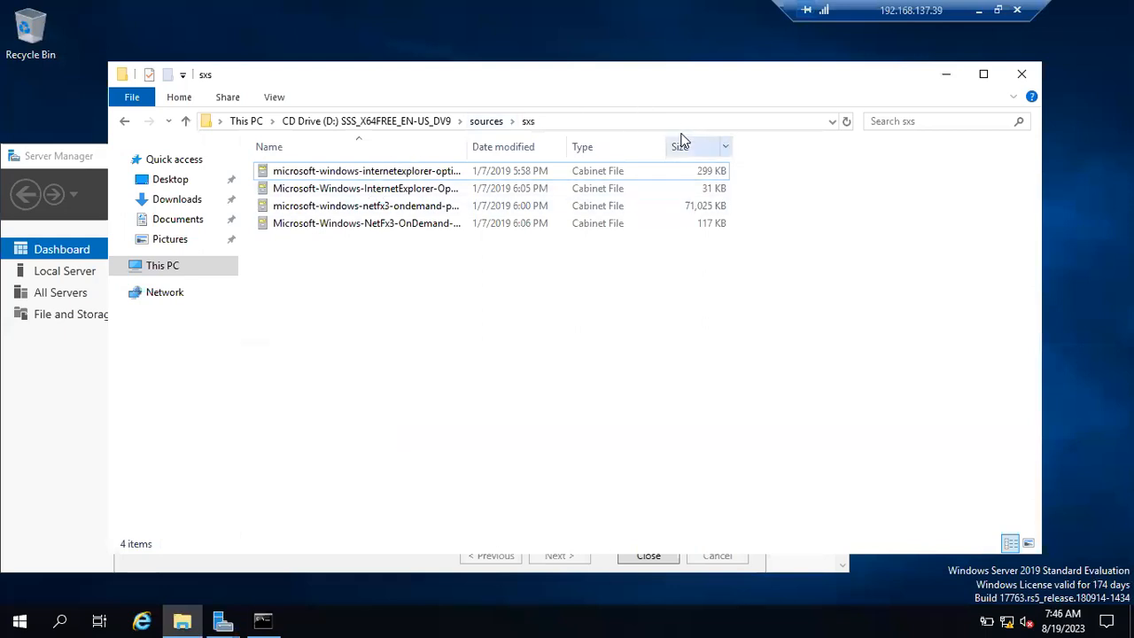
left_click(184, 122)
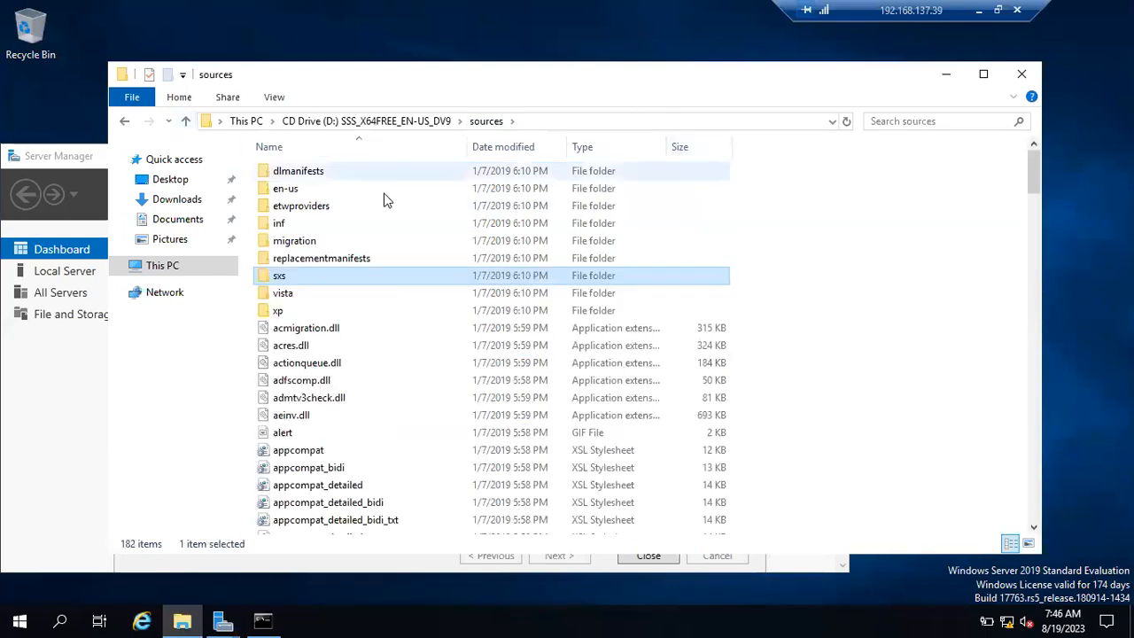
left_click(189, 122)
left_click(189, 121)
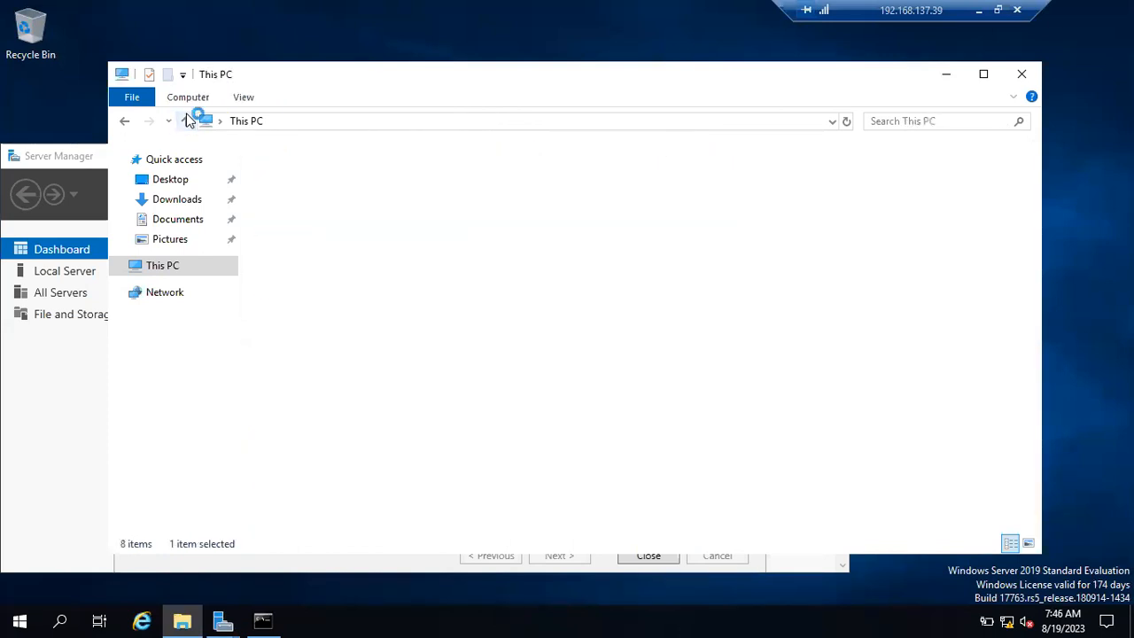
double_click(592, 366)
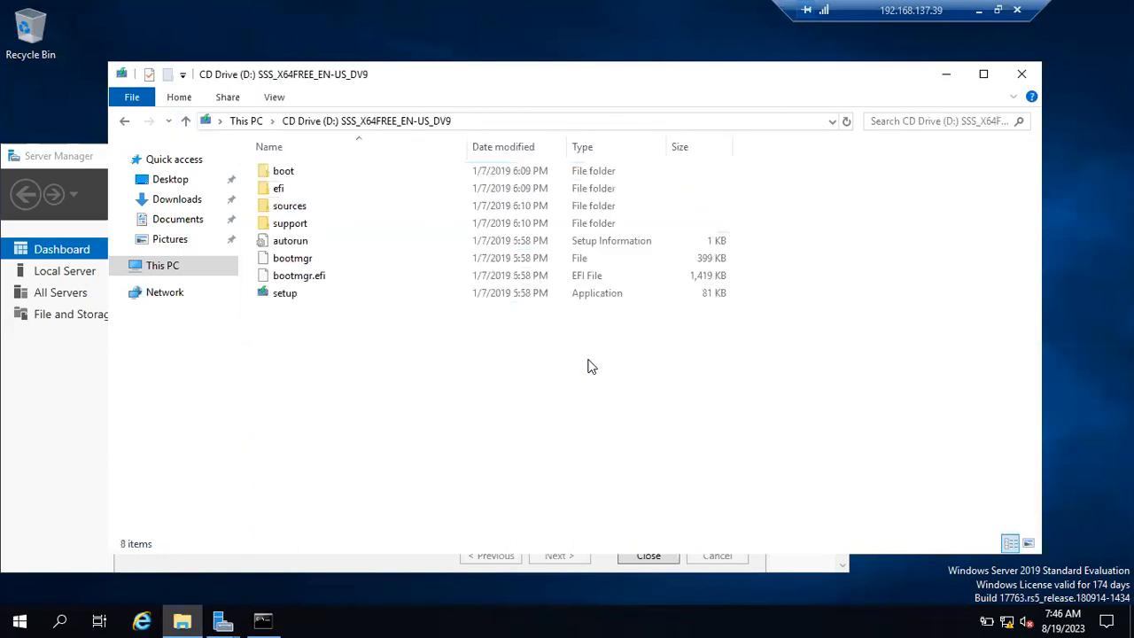
double_click(292, 208)
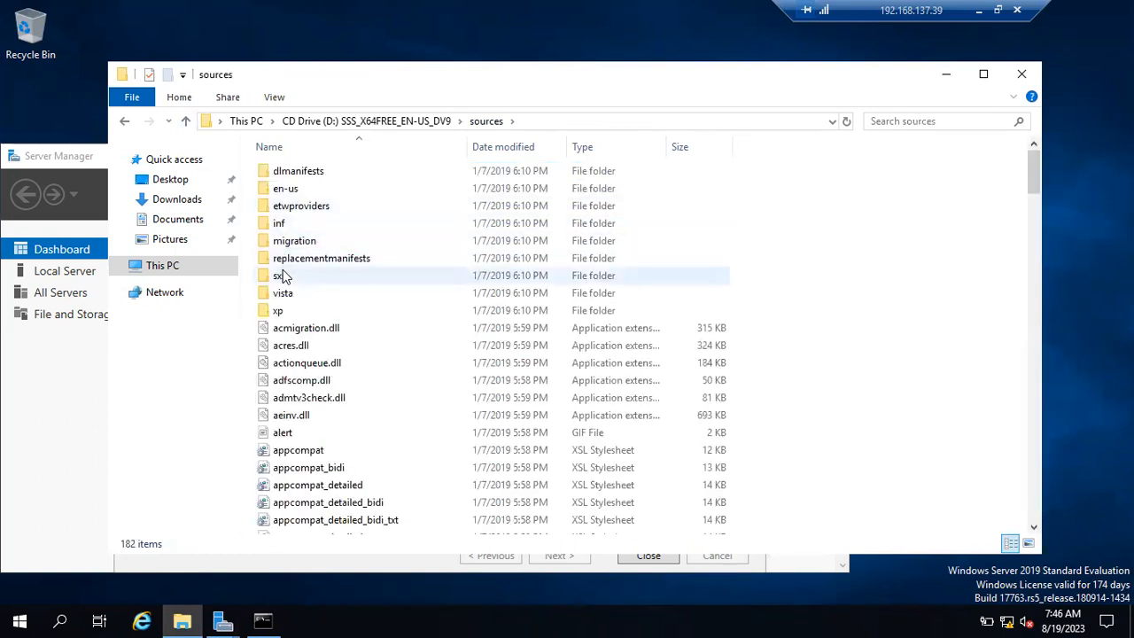
left_click(283, 280)
double_click(284, 280)
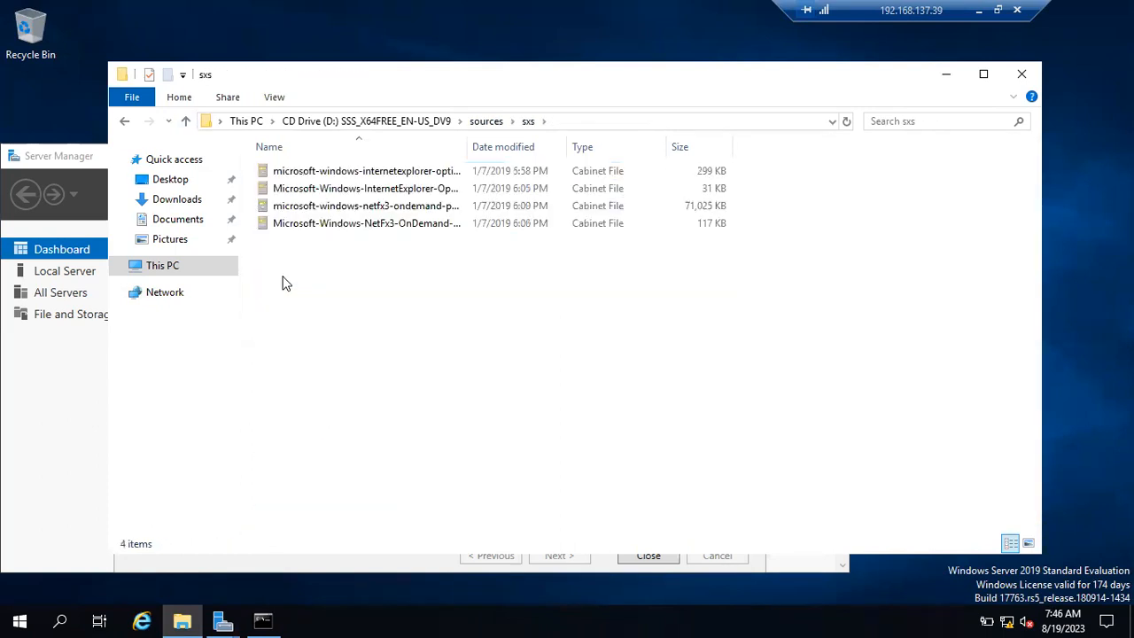
left_click(624, 121)
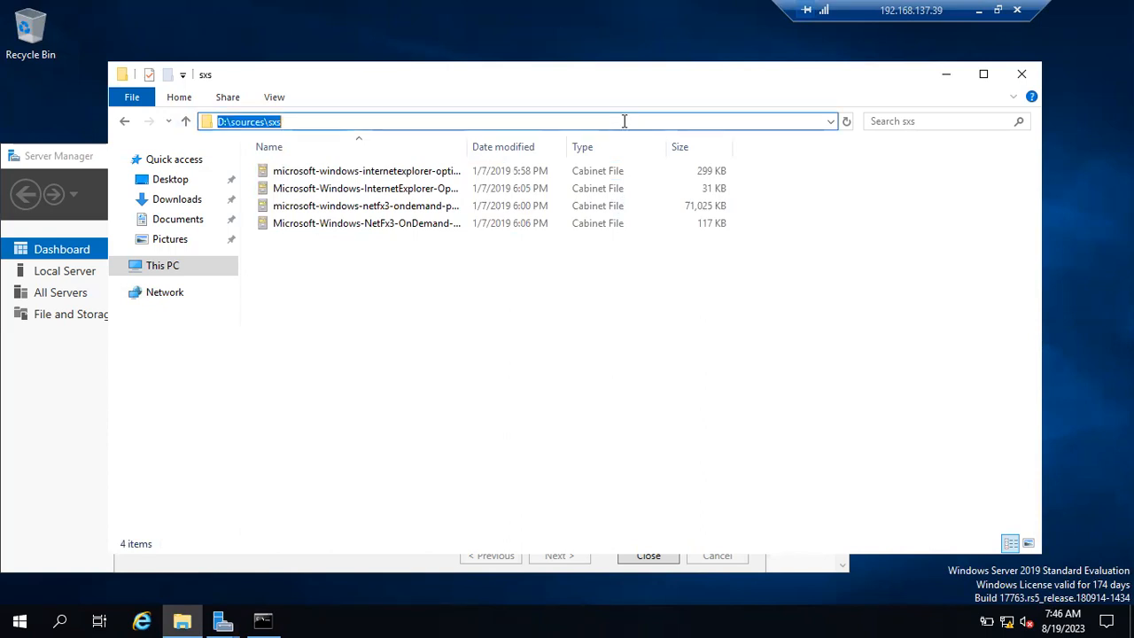
left_click(952, 74)
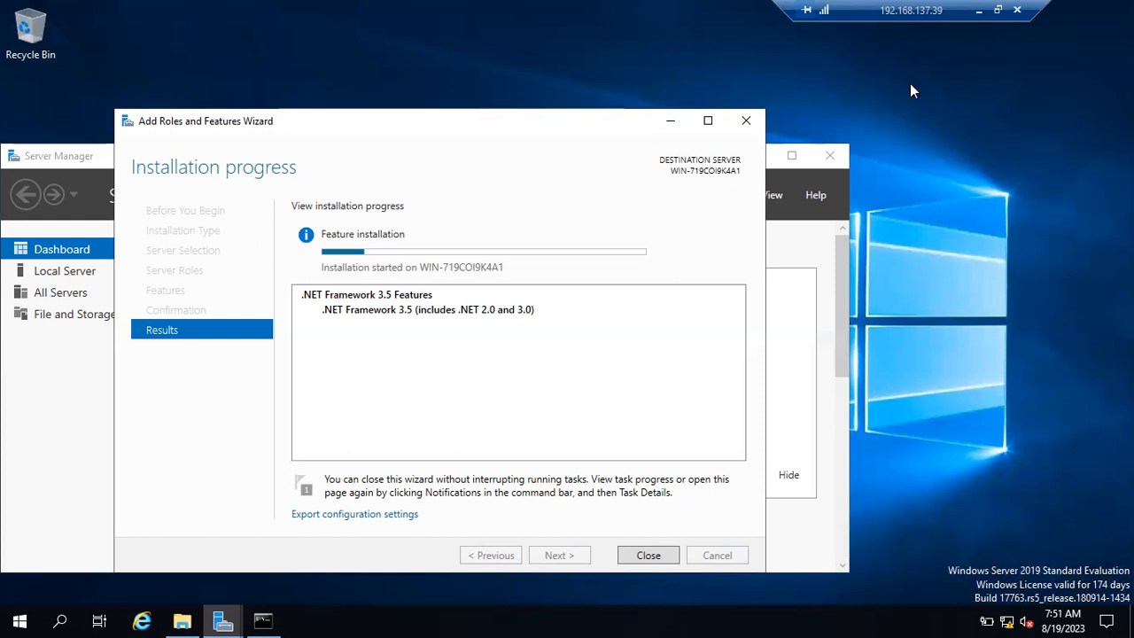
Step: Minimize the remote session to view the Notepad notes with the shared path and .net framework
left_click(979, 18)
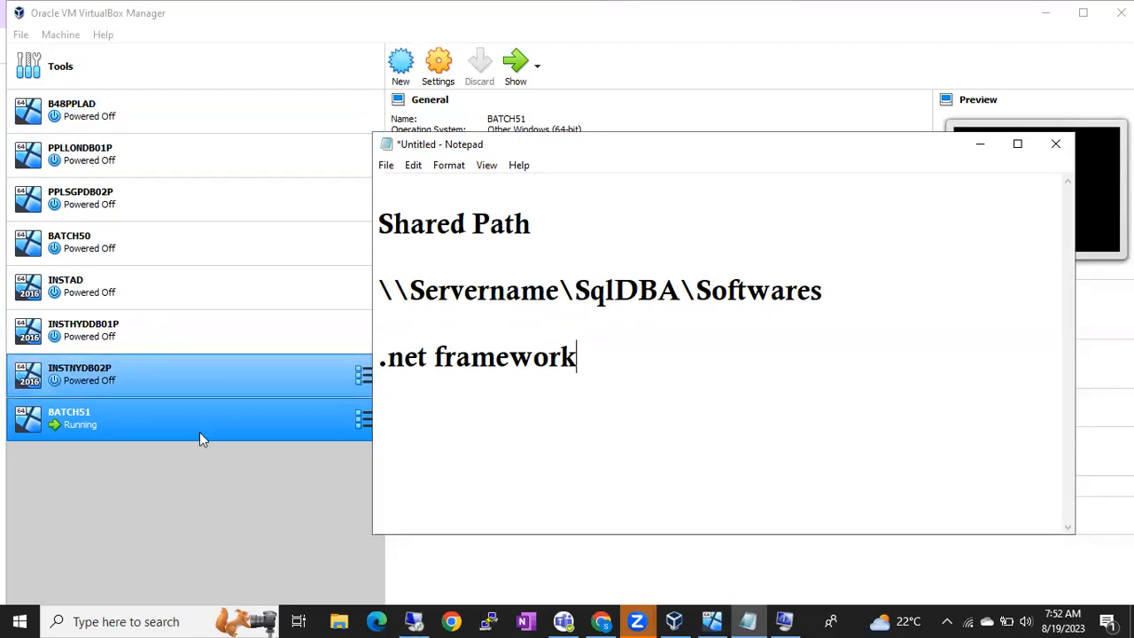
mouse_move(415, 618)
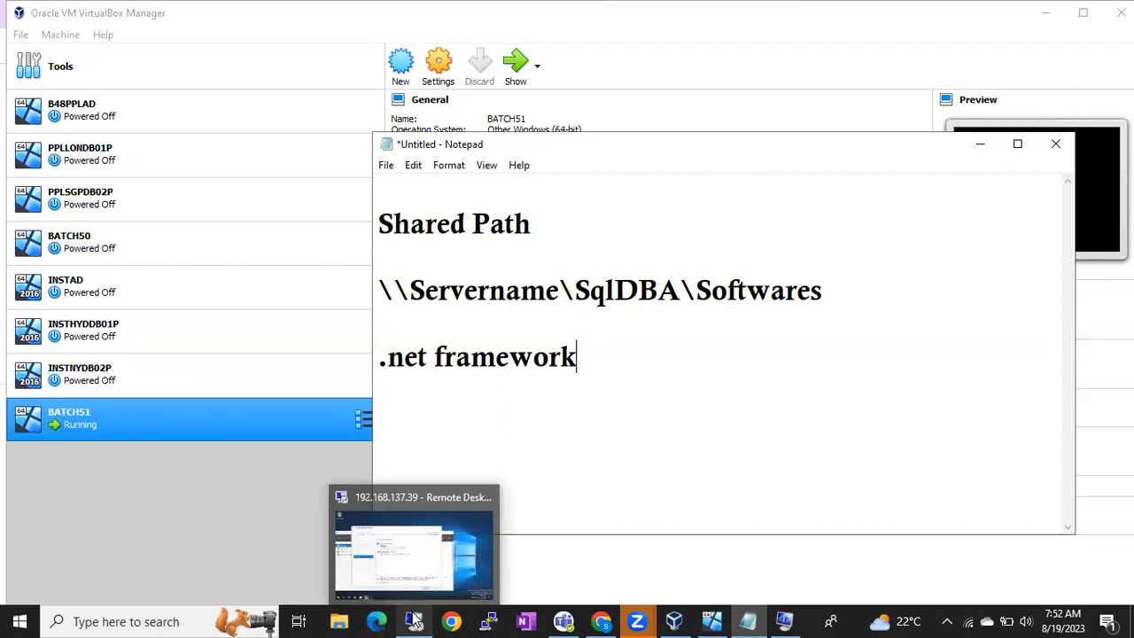
Step: Check INSTNYDB02P's details in VirtualBox Manager, then bring up the BATCH51 VM's lock screen
left_click(176, 514)
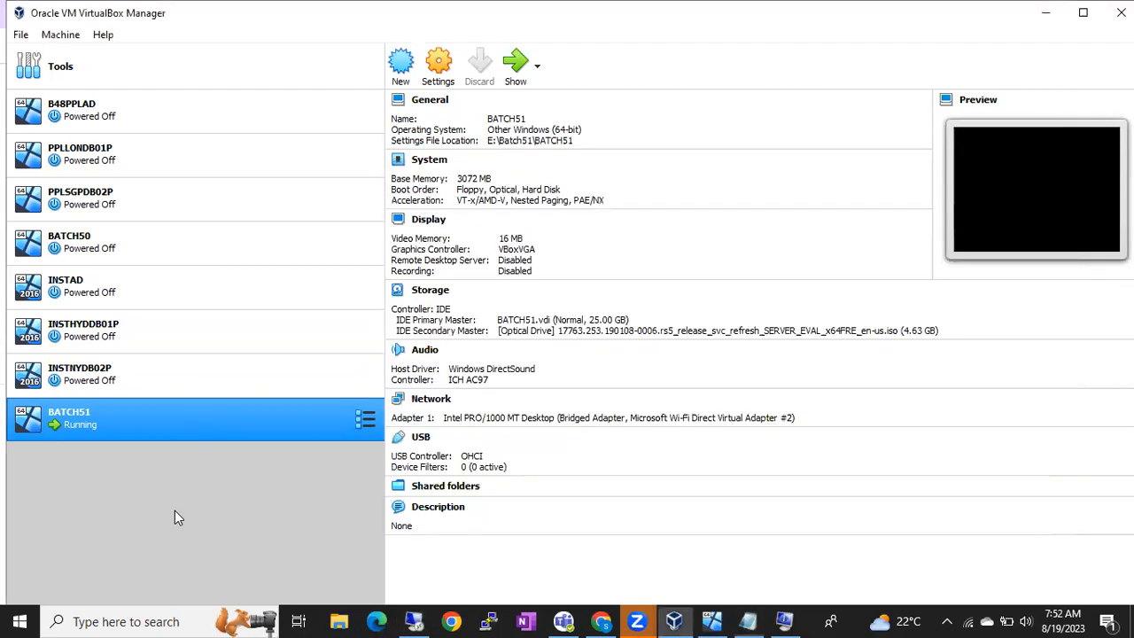
left_click(144, 377)
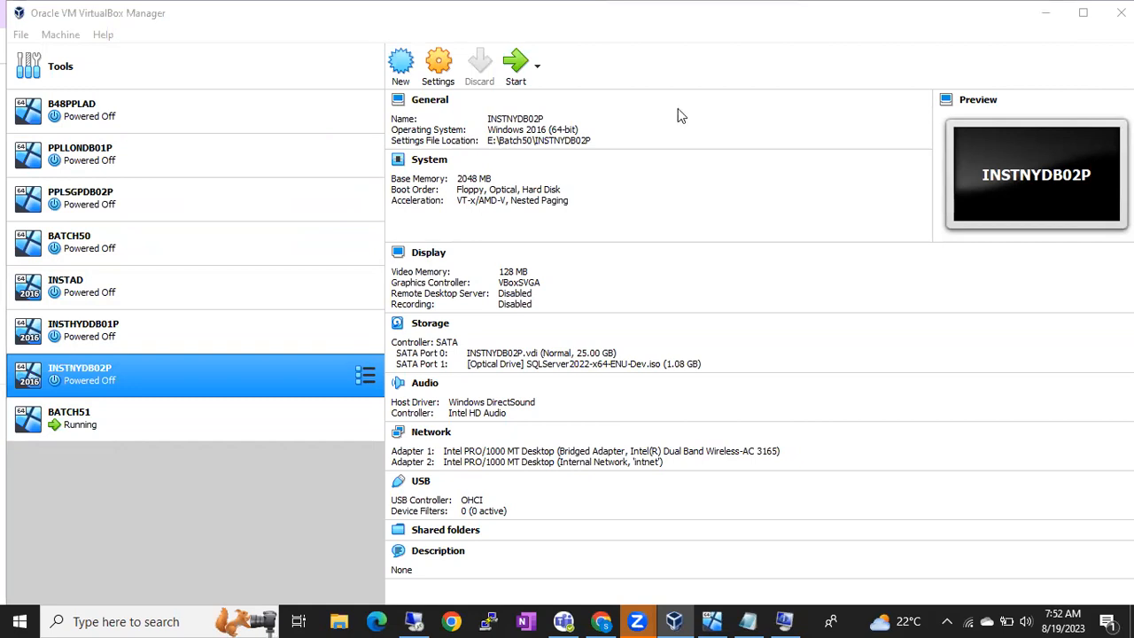
left_click(711, 621)
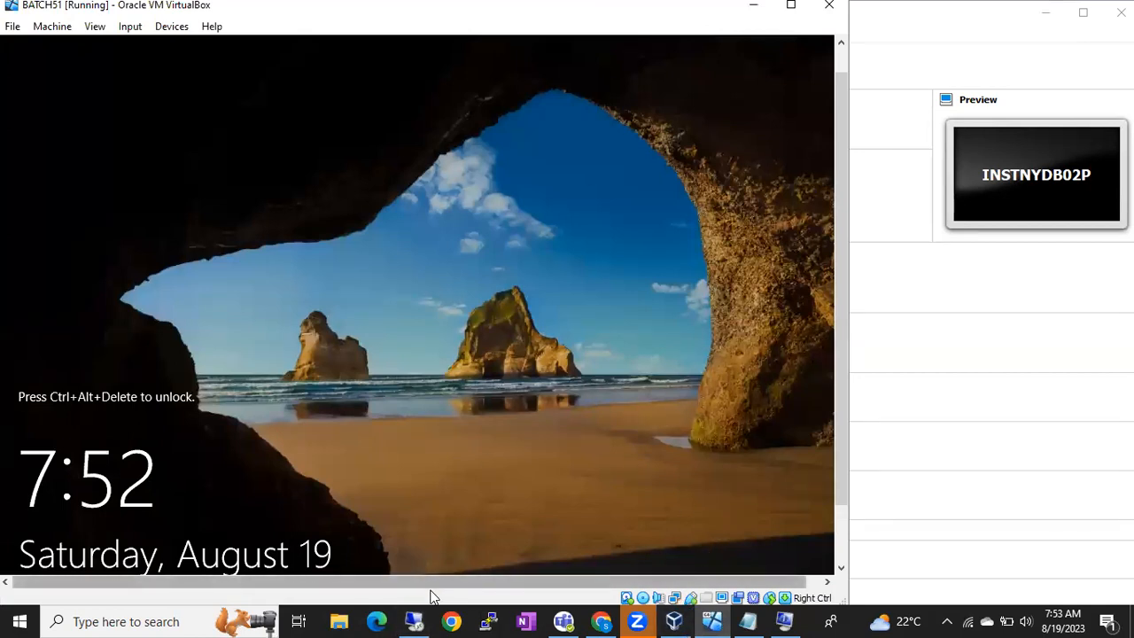
Step: Briefly show the remote session, minimize it, and bring the Notepad notes back to the front
left_click(413, 621)
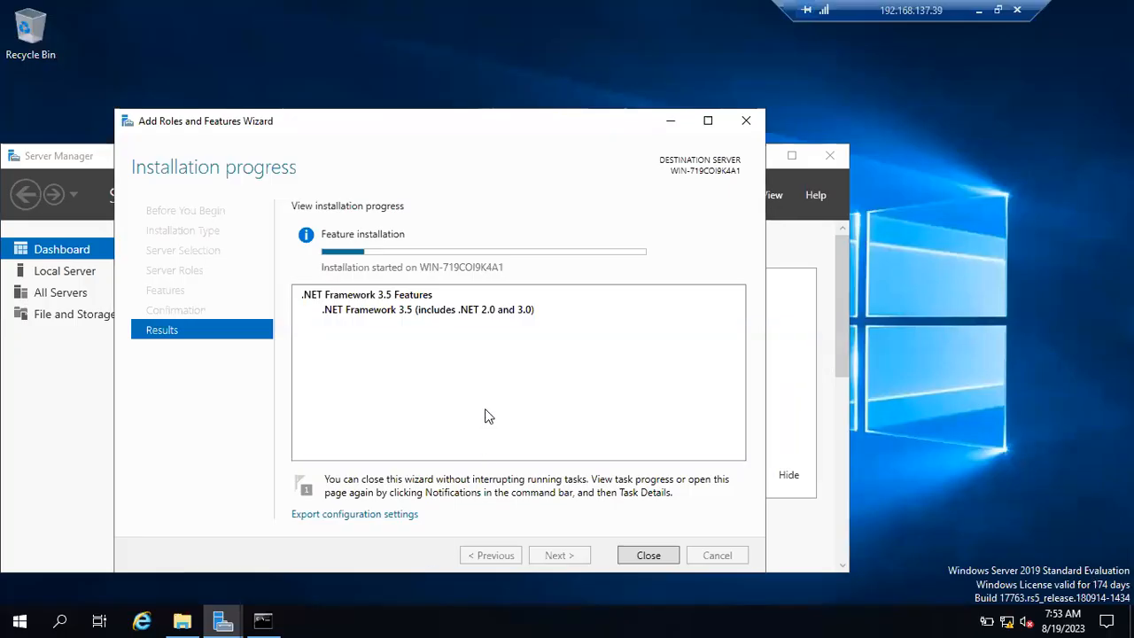
left_click(979, 11)
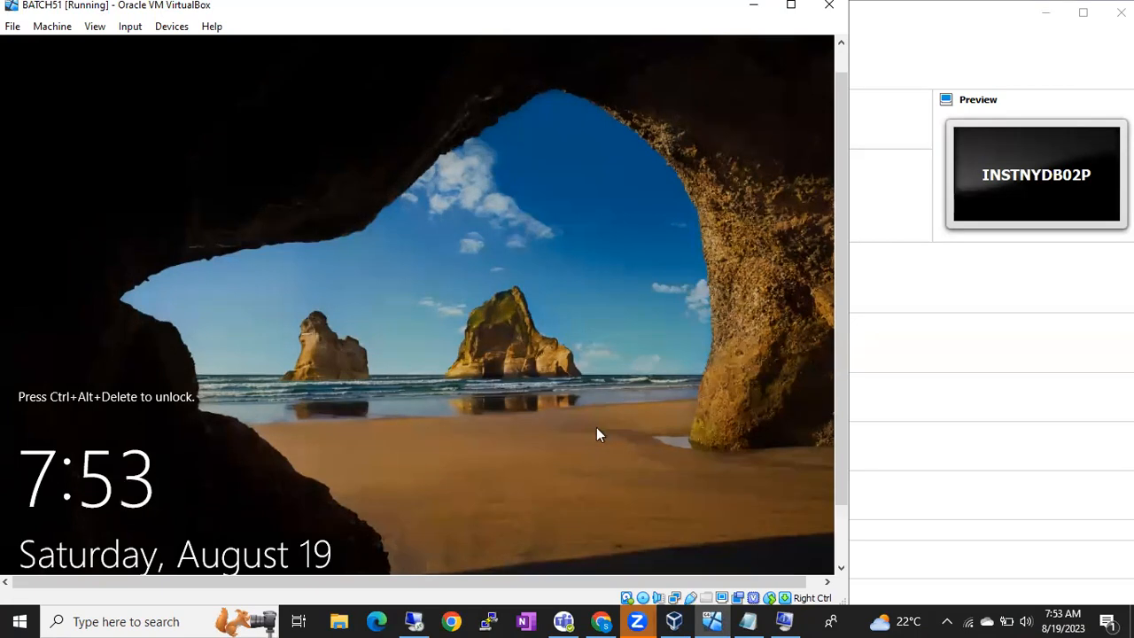
left_click(749, 621)
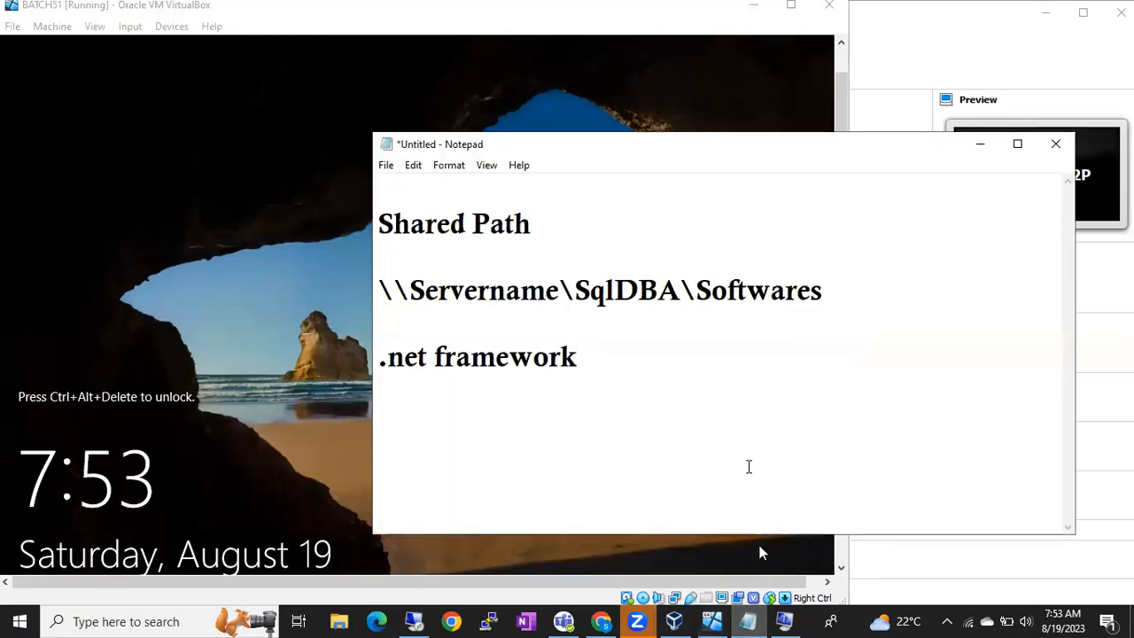
Step: Add a '2RDP connections' line below the .net framework note
key("Return")
key("Return")
type("2")
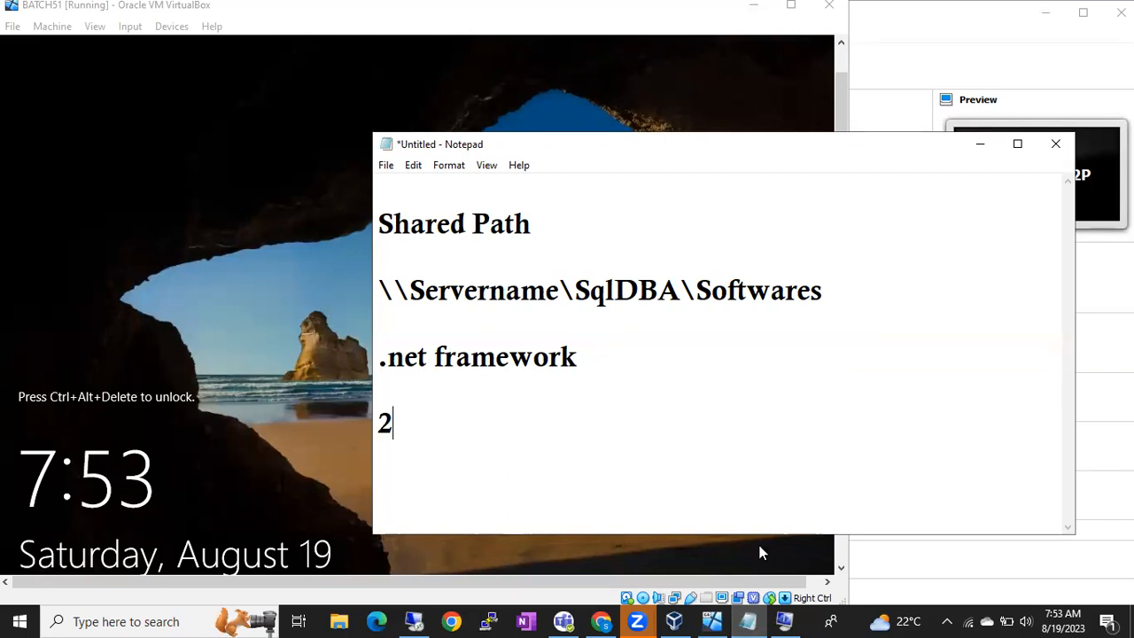
type("RDp")
key("BackSpace")
type("P connections")
key("Return")
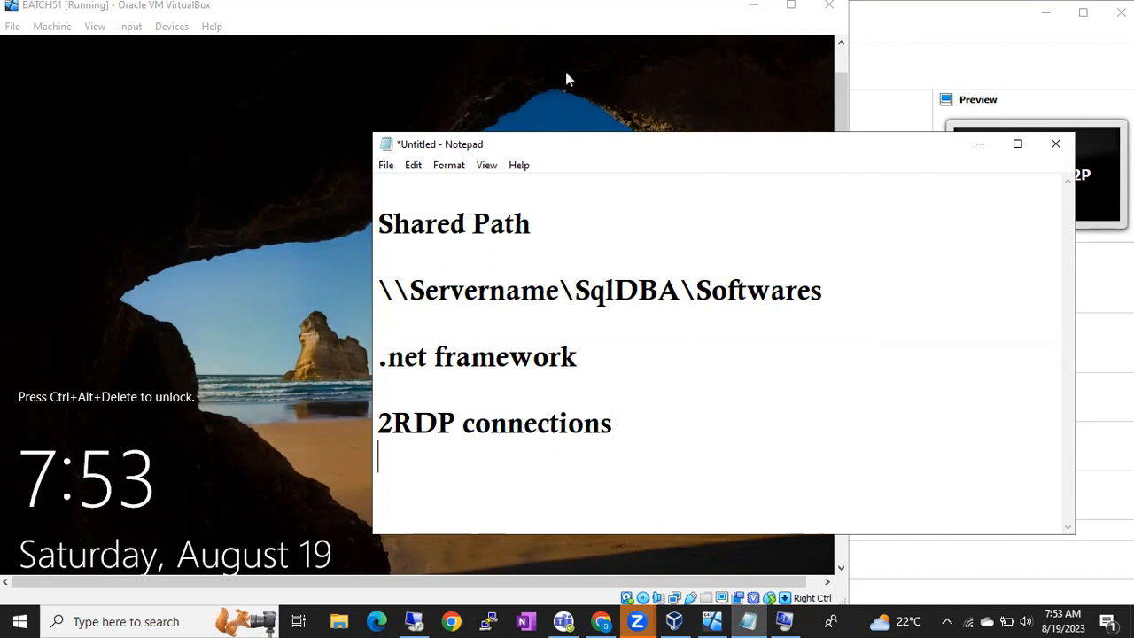
left_click(553, 37)
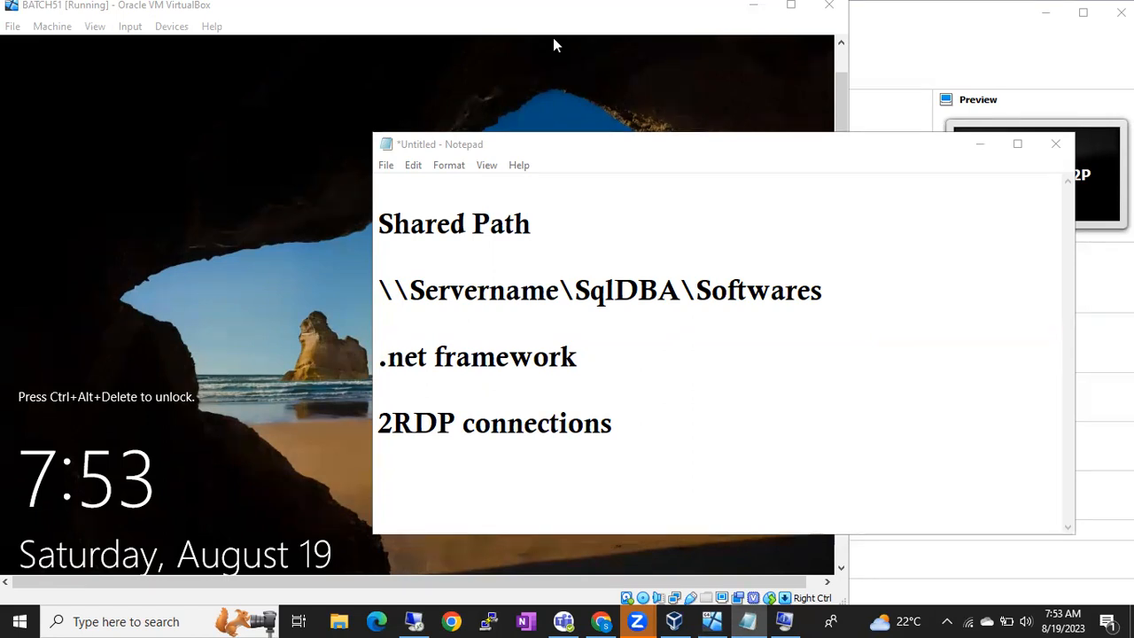
Step: Add two user names on separate lines below the note, followed by blank lines
left_click(736, 474)
key("Return")
type("Anoop")
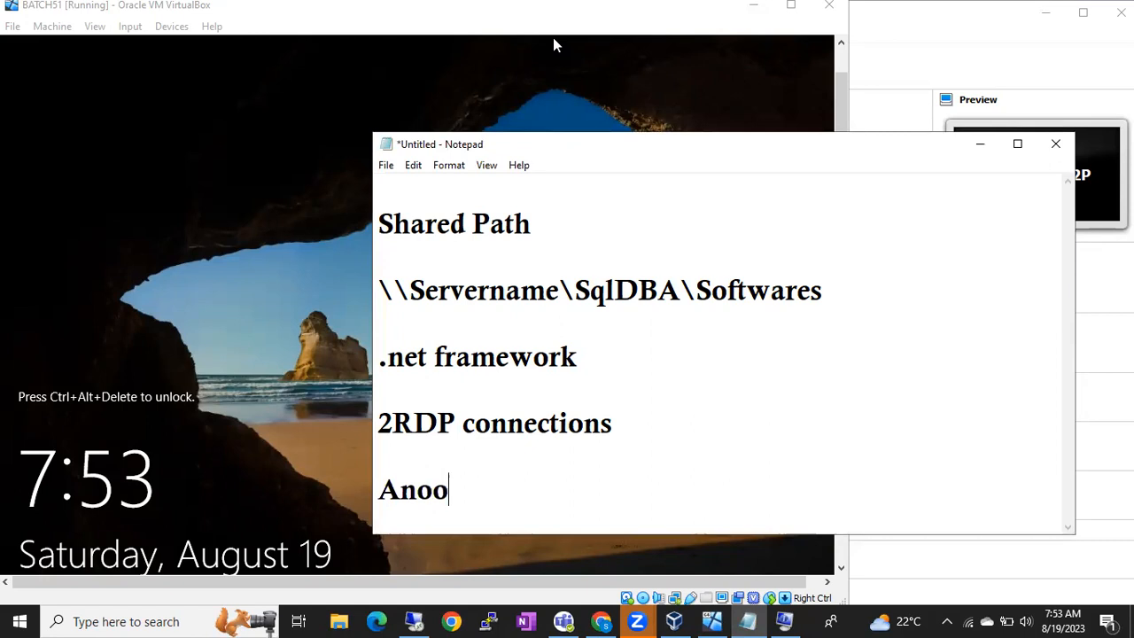
key("Return")
type("Ranjana")
key("Return")
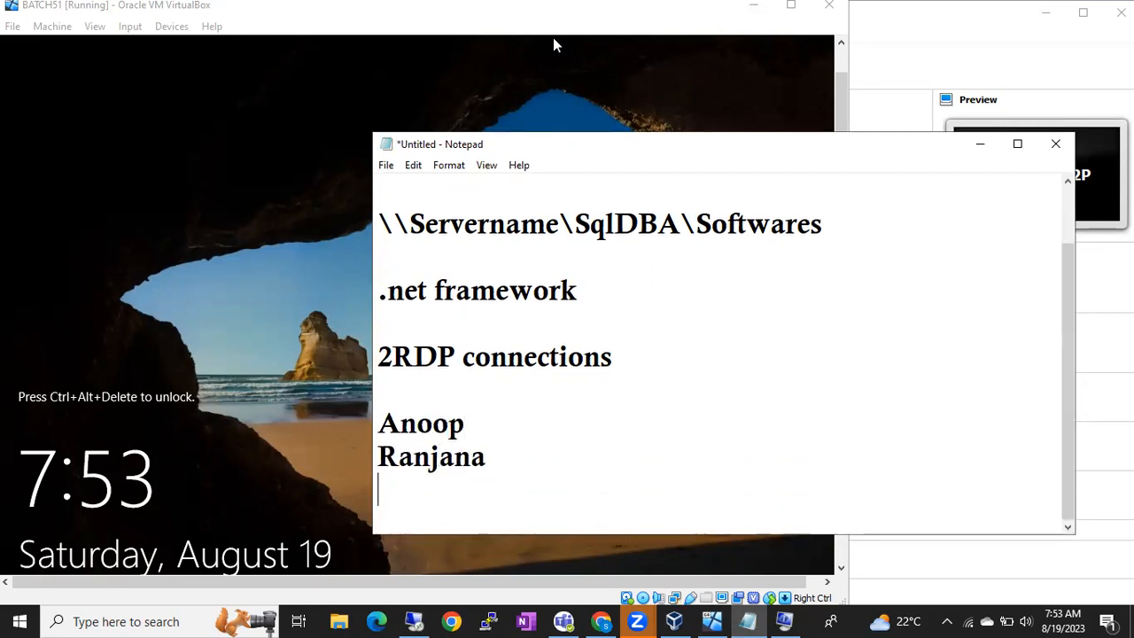
key("Return")
Step: Type the server IP address 192.168.137.39 on the empty line
type("1")
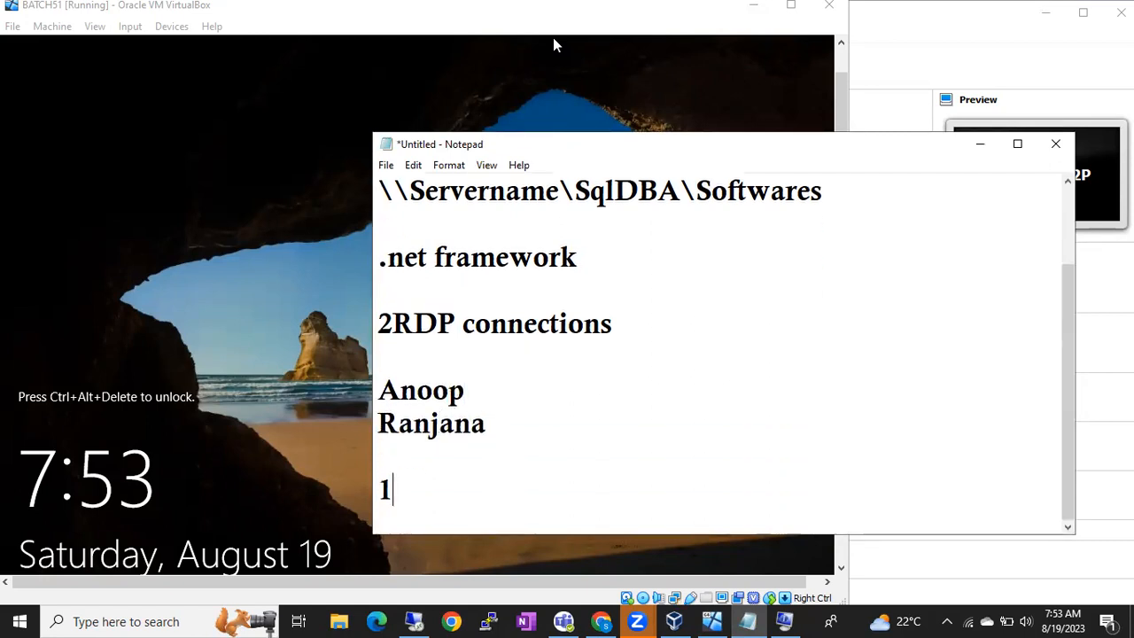
type("92.168.")
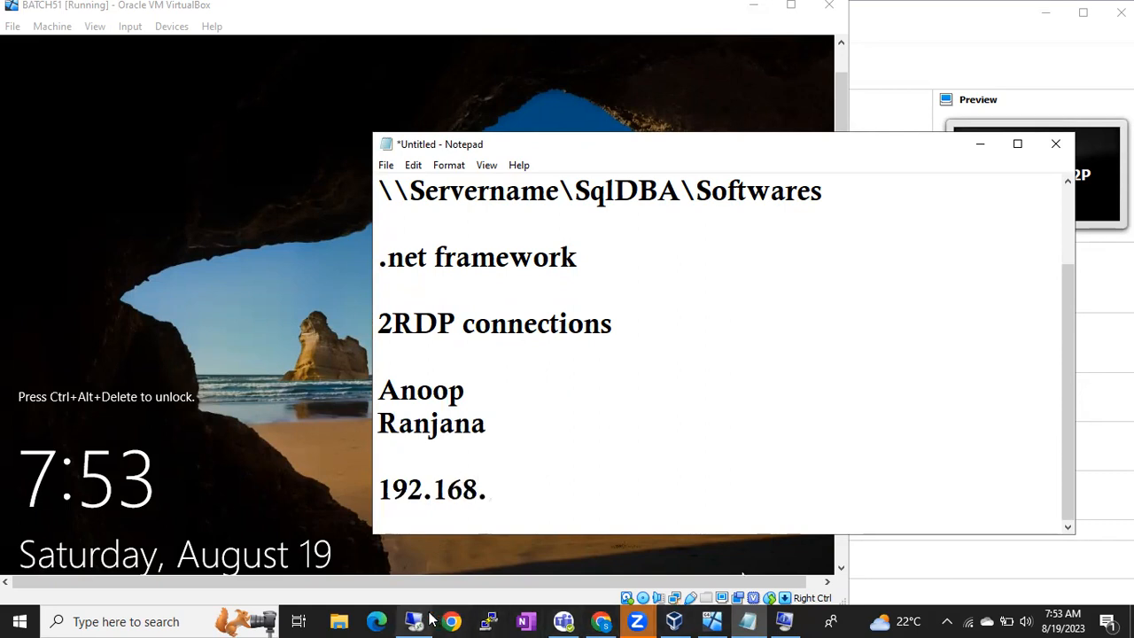
mouse_move(428, 619)
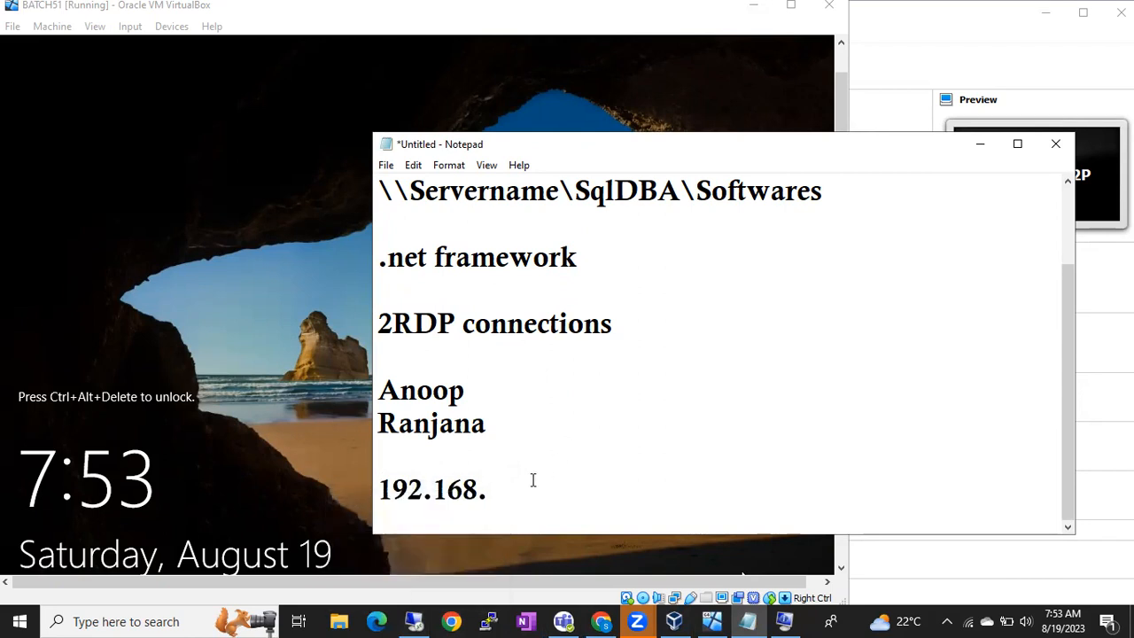
type("137.39")
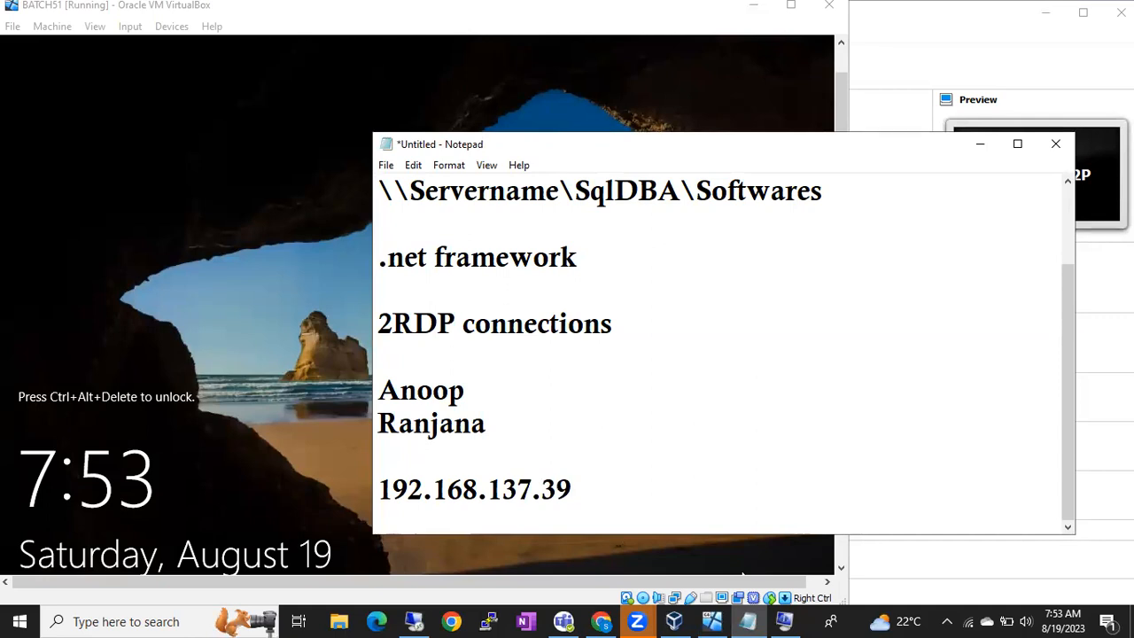
Step: Select and delete the two names, then undo the deletion
double_click(434, 392)
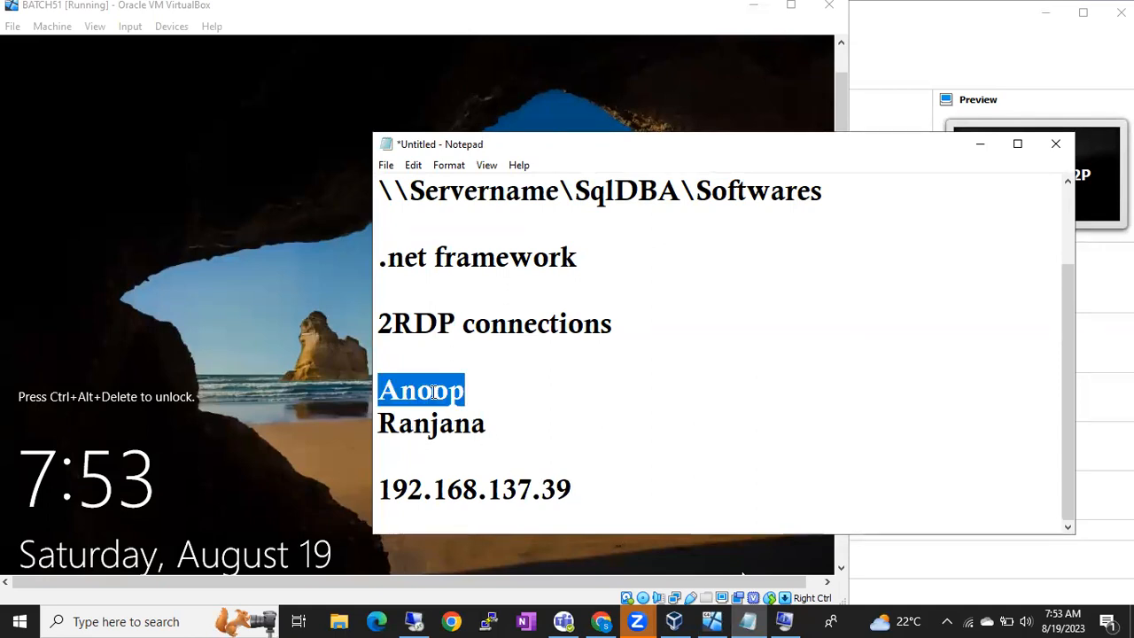
left_click_drag(380, 485, 572, 481)
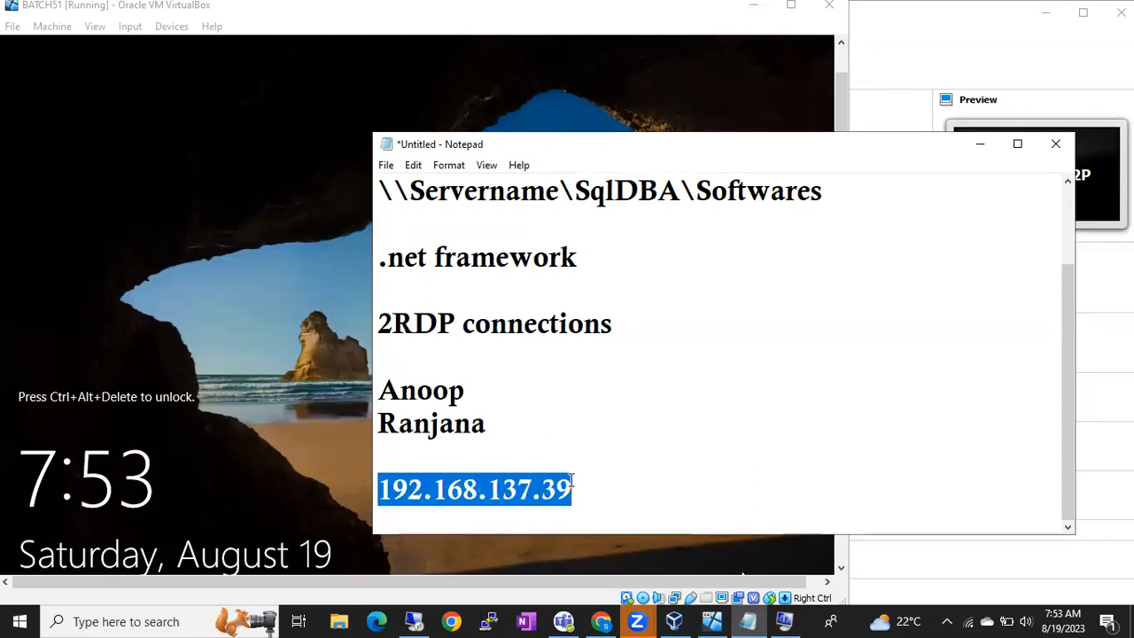
double_click(445, 425)
left_click_drag(388, 487, 557, 488)
left_click(511, 429)
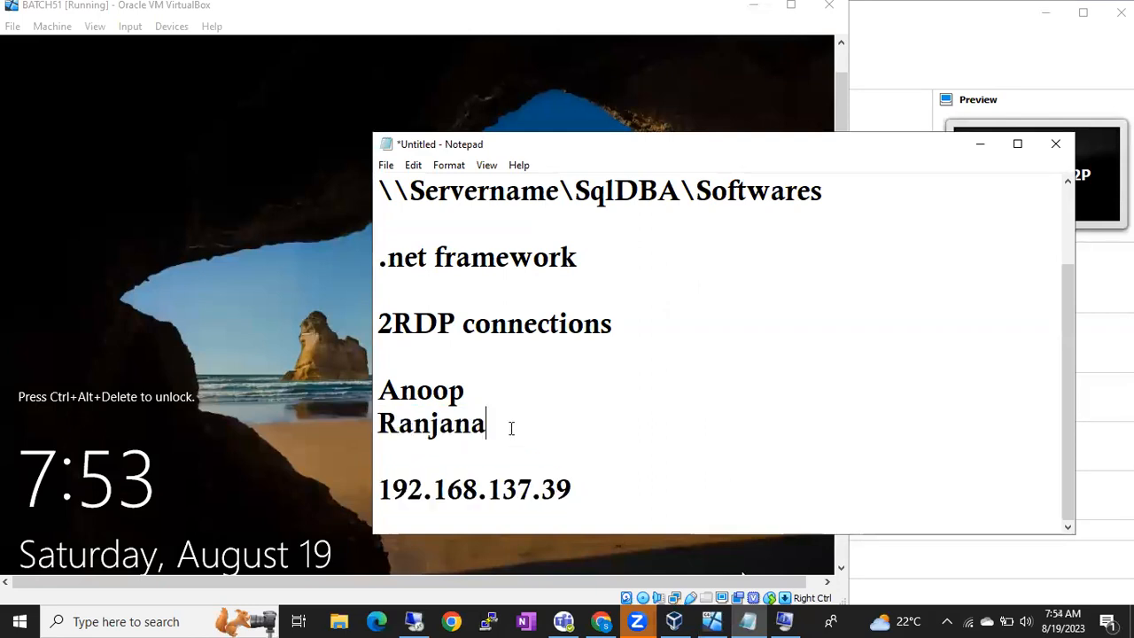
left_click_drag(511, 429, 395, 390)
key("BackSpace")
left_click_drag(593, 494, 379, 492)
key("BackSpace")
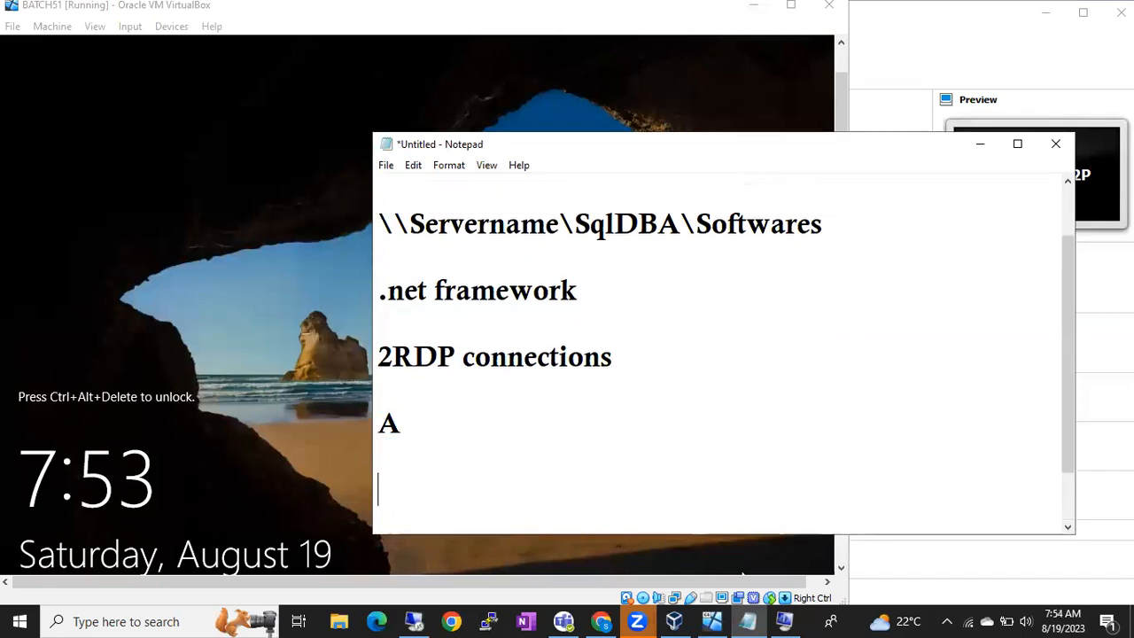
key("ctrl+z")
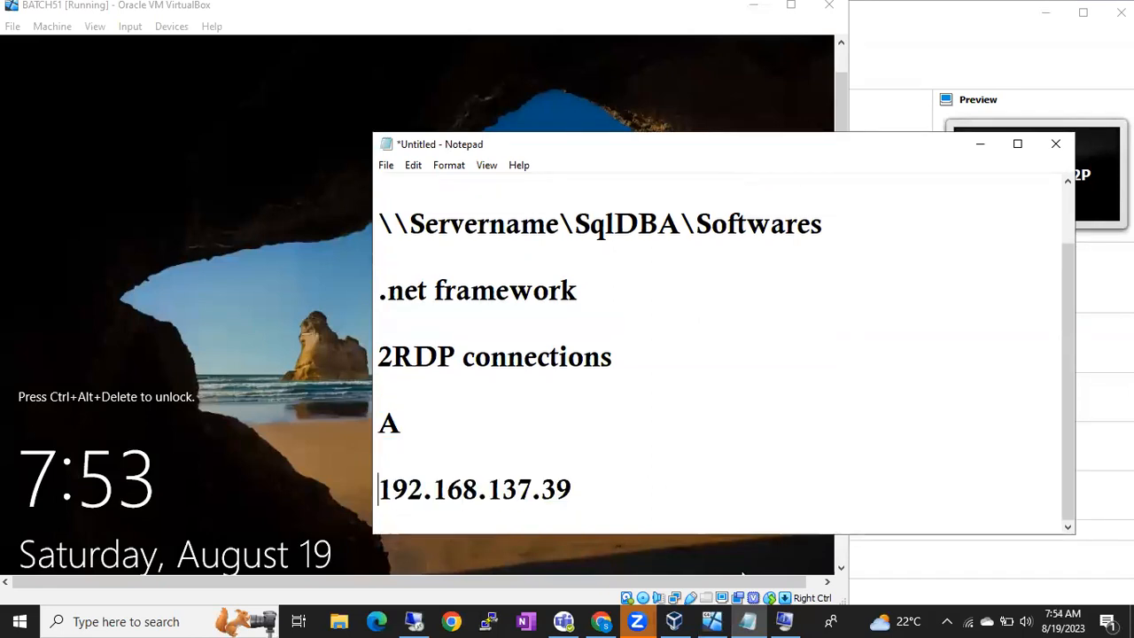
Step: Add a '2 slots are filled' line followed by a third user name
type("2 slots")
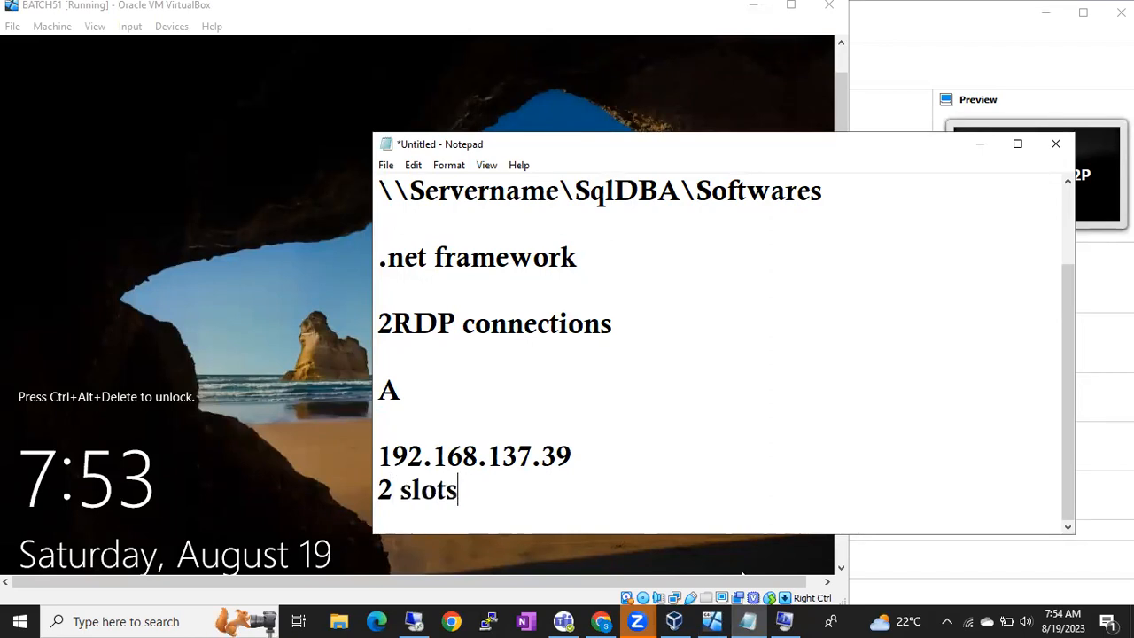
type(" are filled")
key("Return")
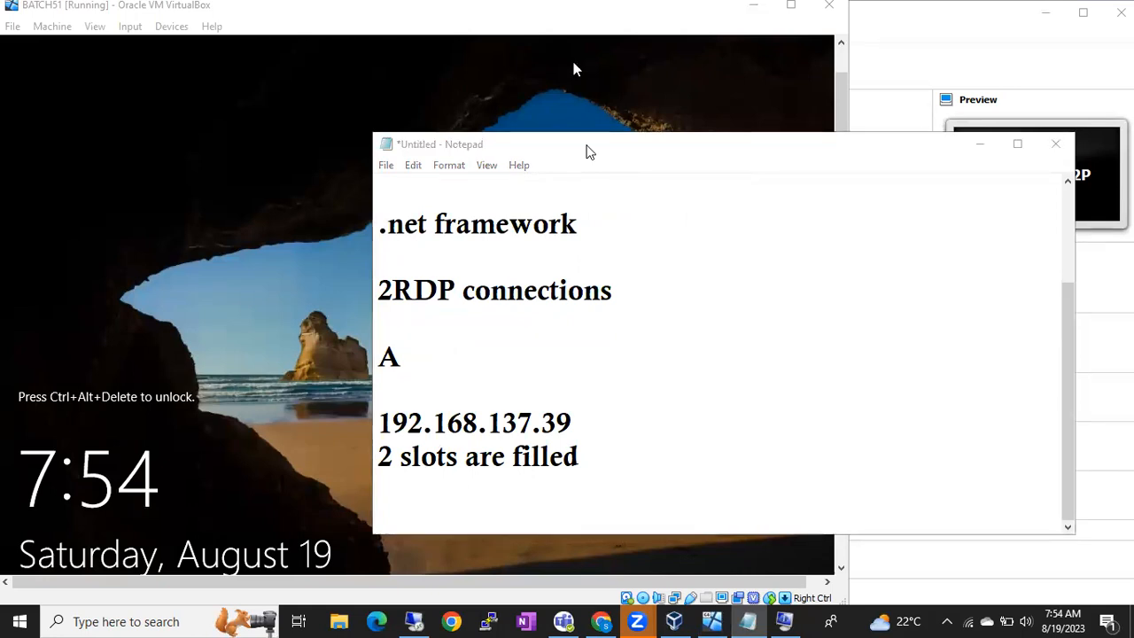
left_click(719, 458)
key("Return")
key("Return")
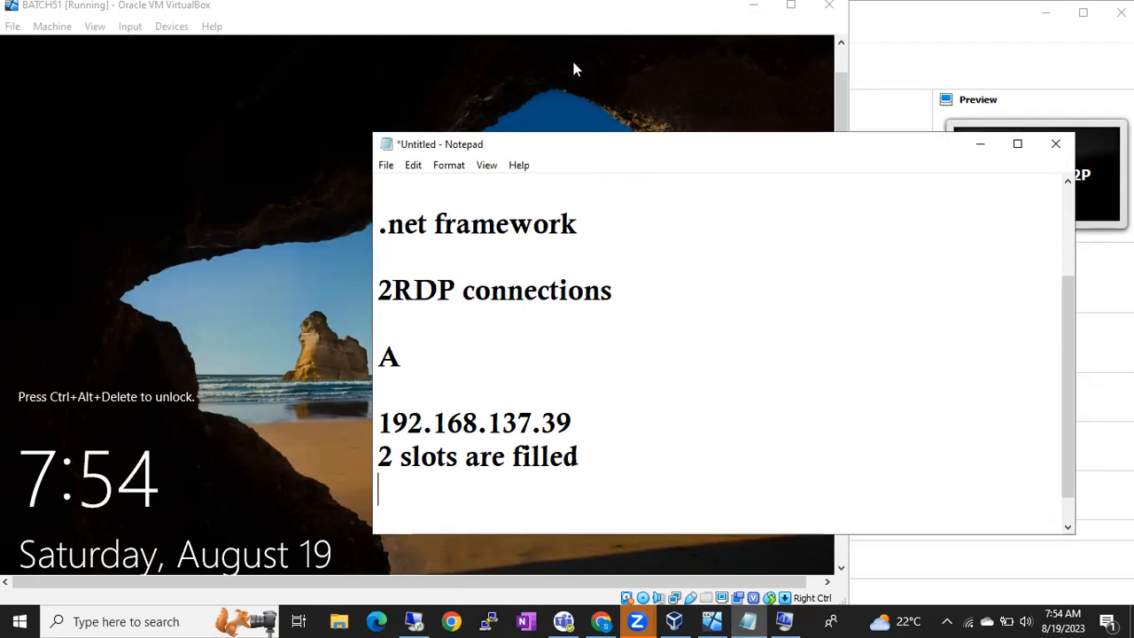
type("Amrendra")
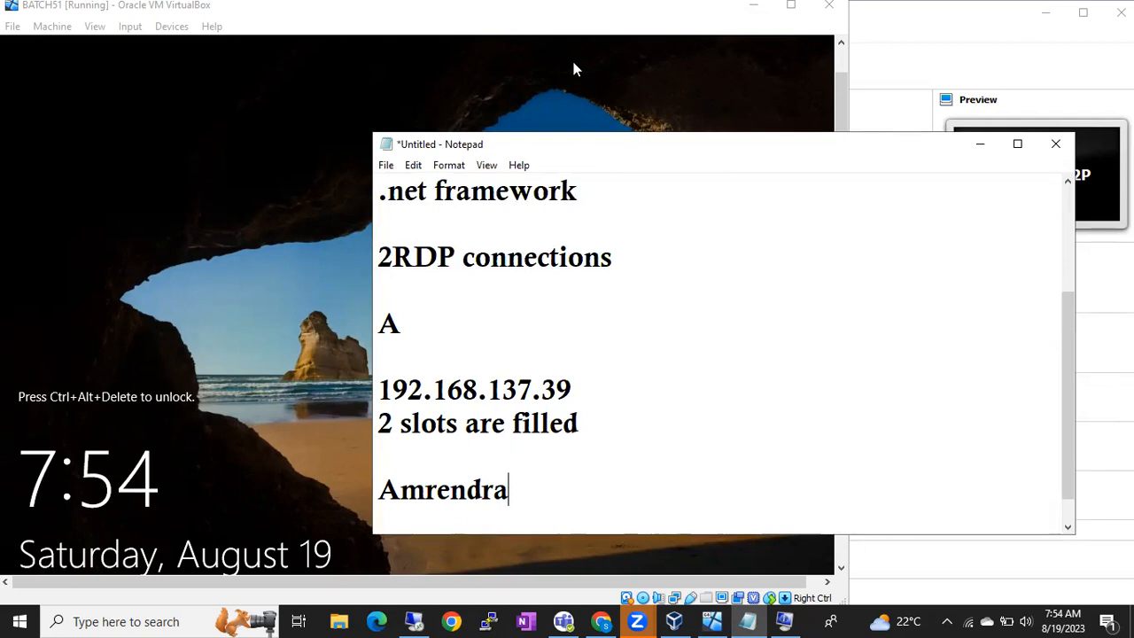
scroll(630, 388, "up", 1)
scroll(629, 388, "down", 1)
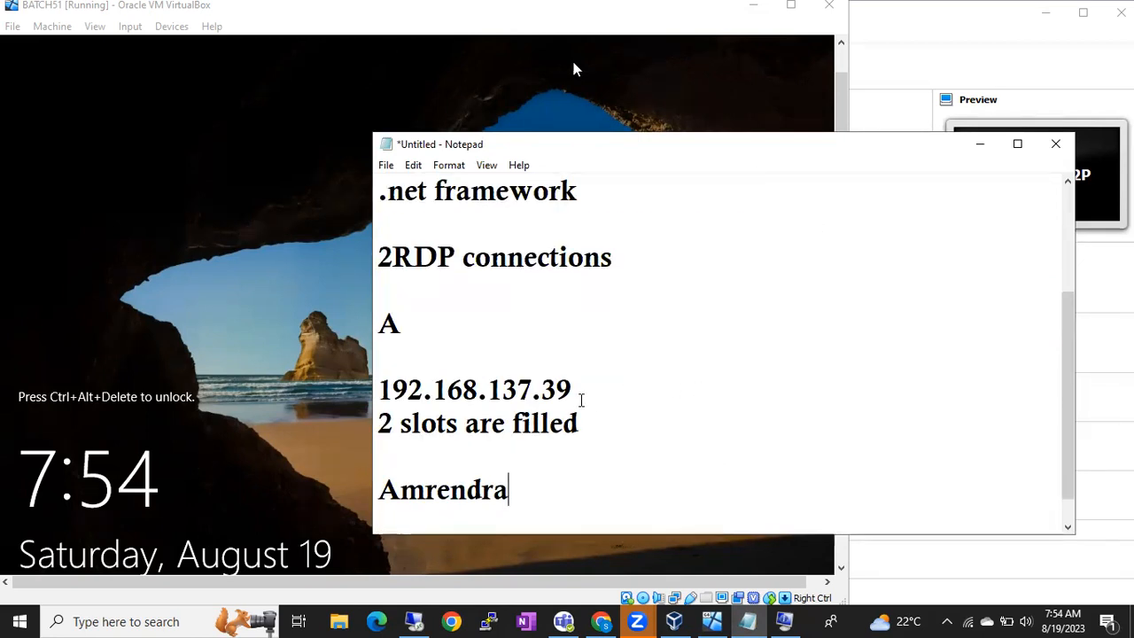
Step: List the two user names on new lines directly under 192.168.137.39
left_click(582, 390)
key("Return")
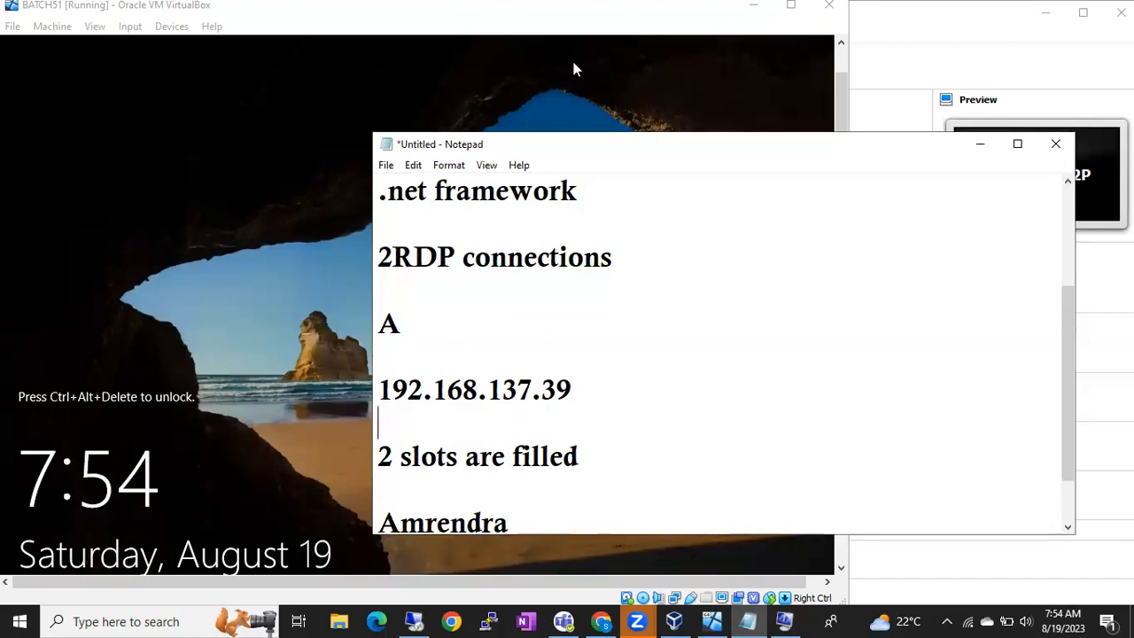
type("Anoop")
key("Return")
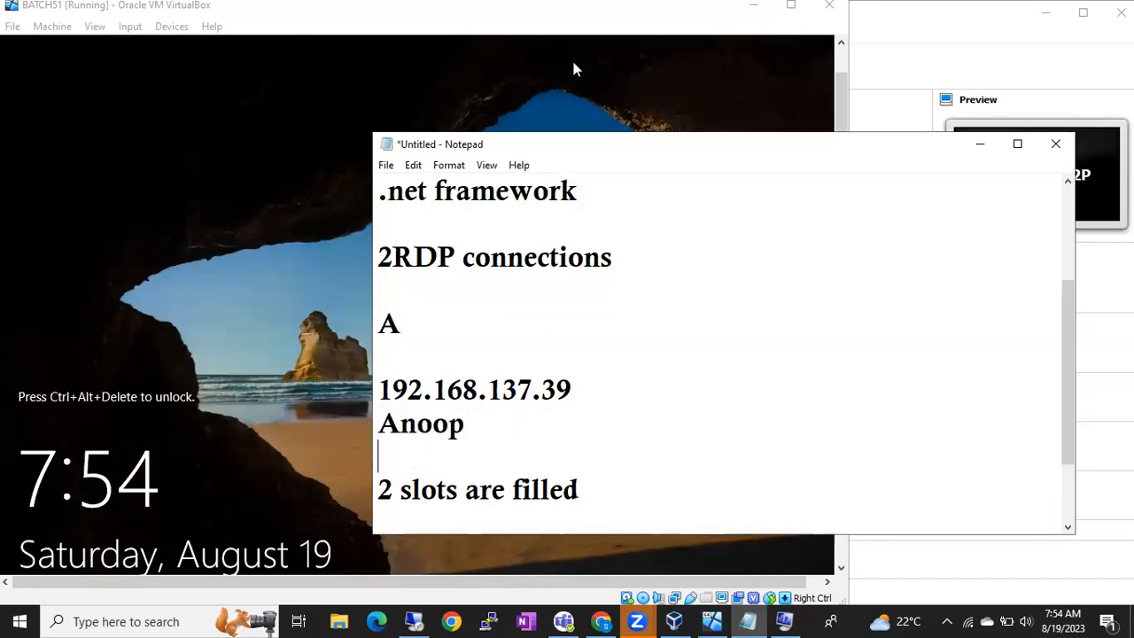
type("Ranjana")
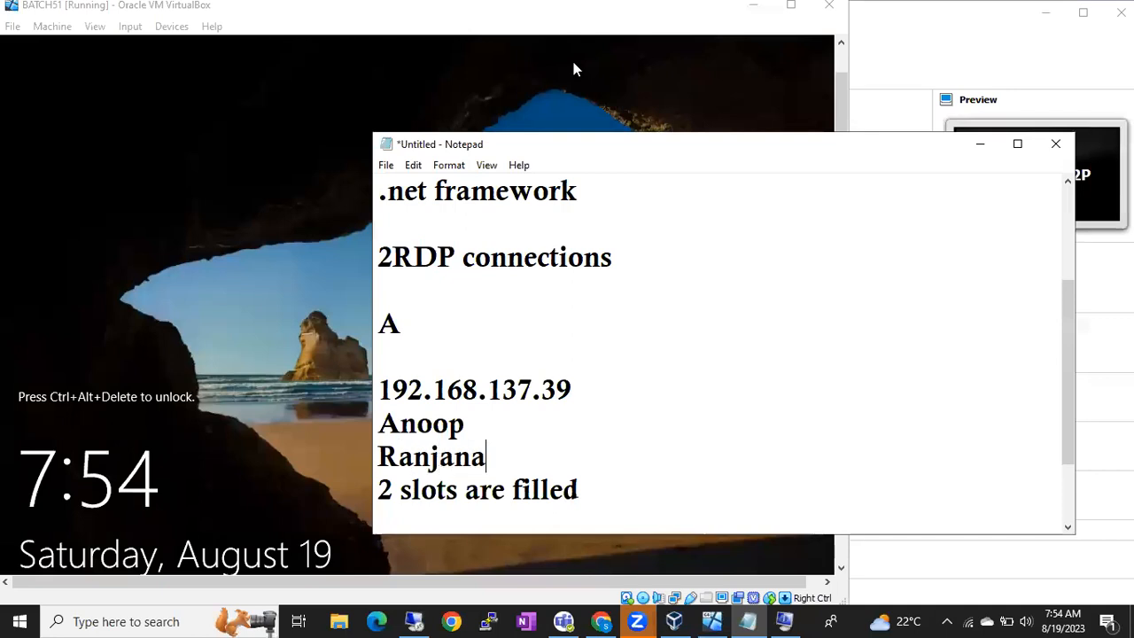
scroll(573, 69, "down", 1)
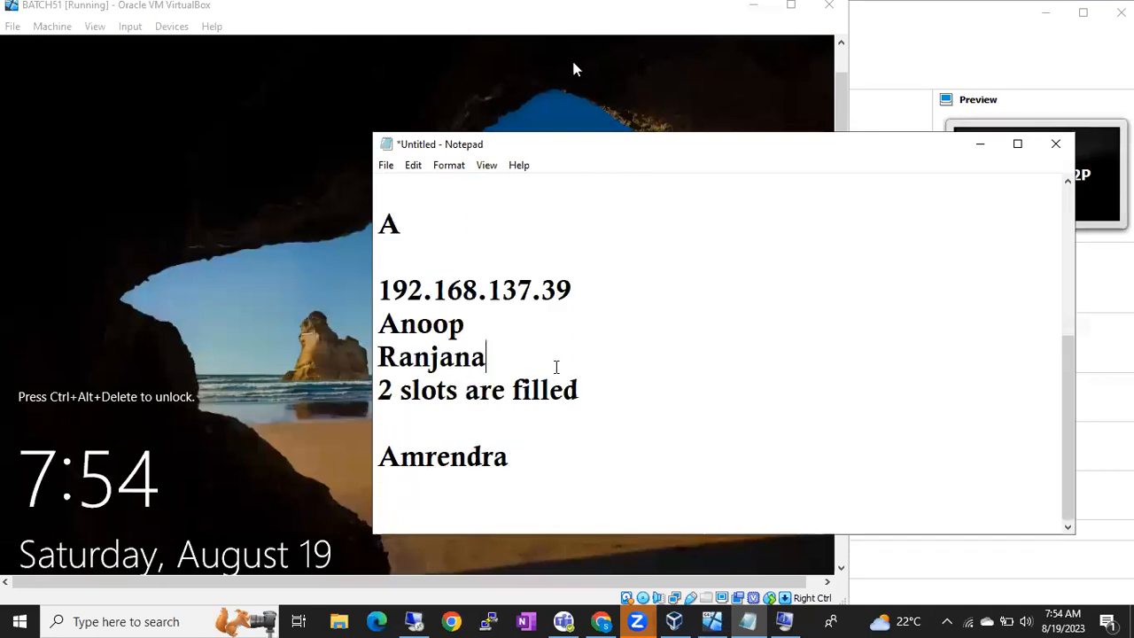
Step: Add an empty line after the third name and reselect the name lines to check them
left_click_drag(514, 370, 376, 312)
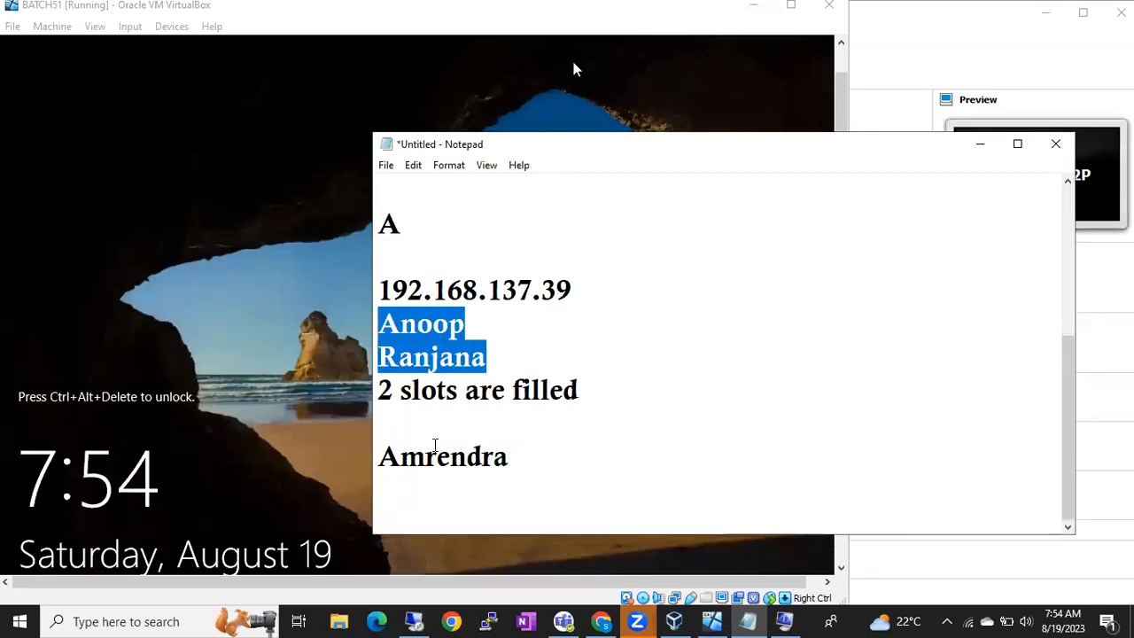
left_click_drag(400, 457, 518, 459)
left_click(514, 458)
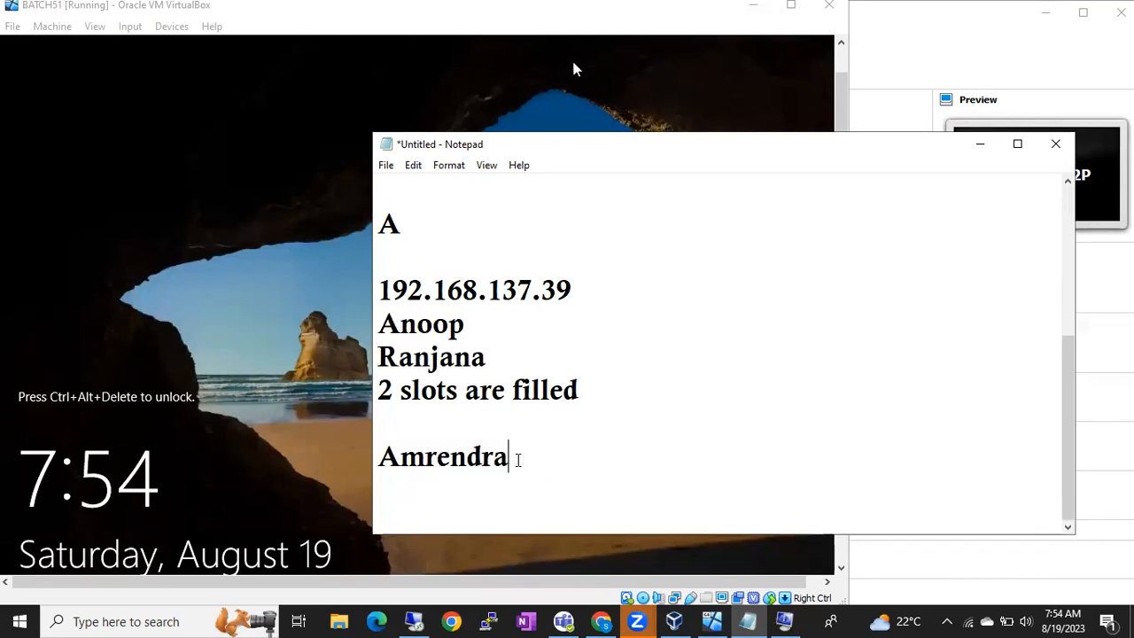
key("Return")
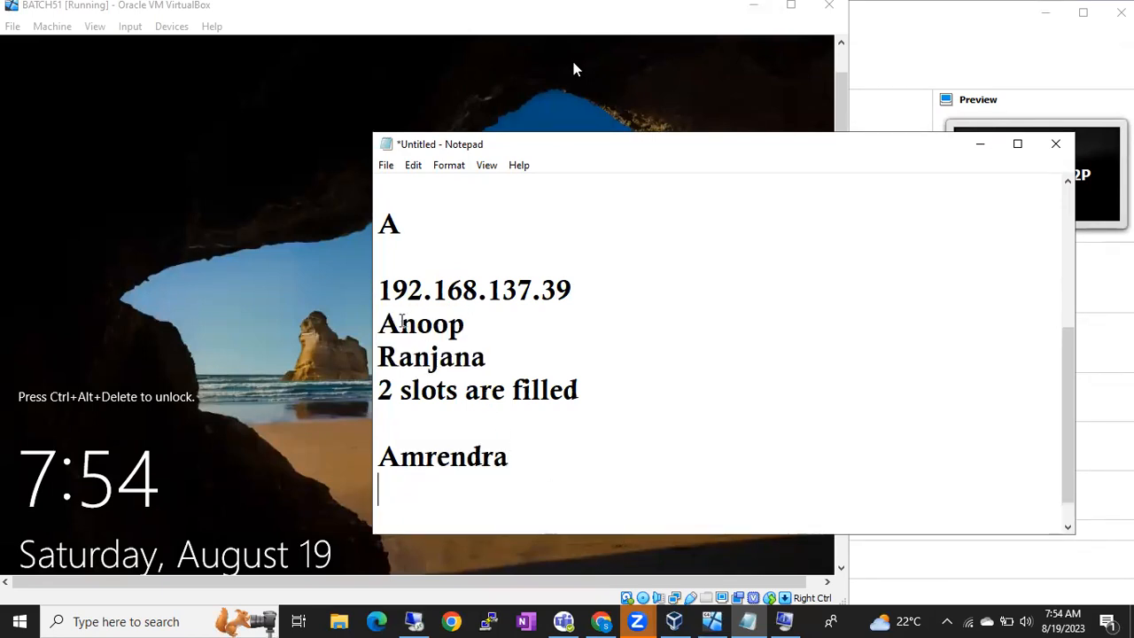
left_click_drag(401, 324, 449, 325)
left_click_drag(379, 356, 488, 357)
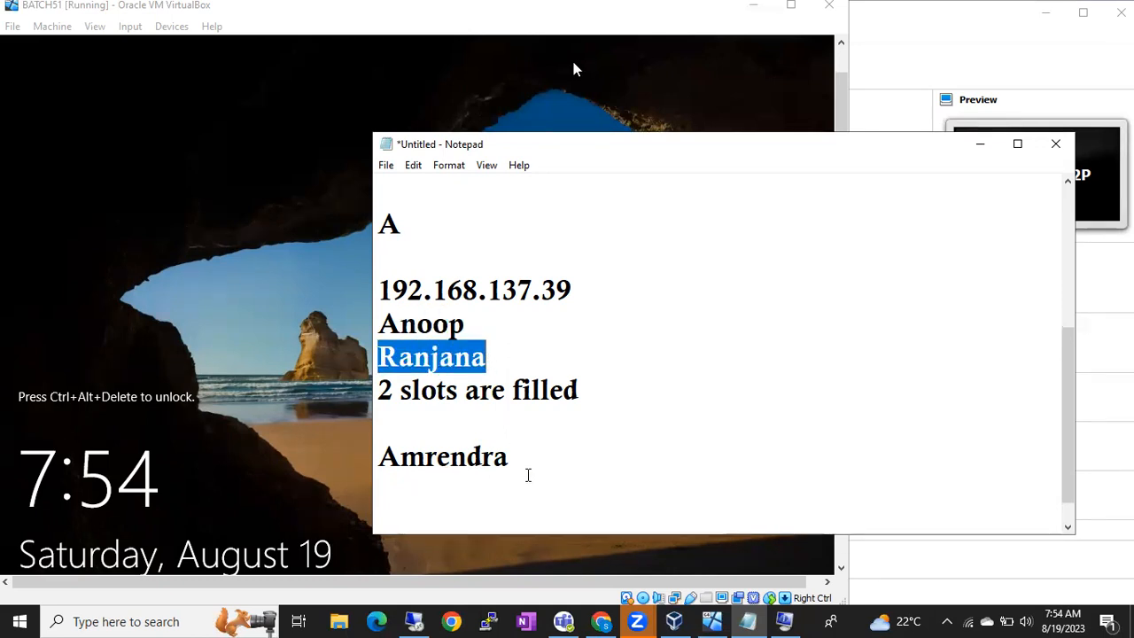
left_click(528, 470)
double_click(403, 325)
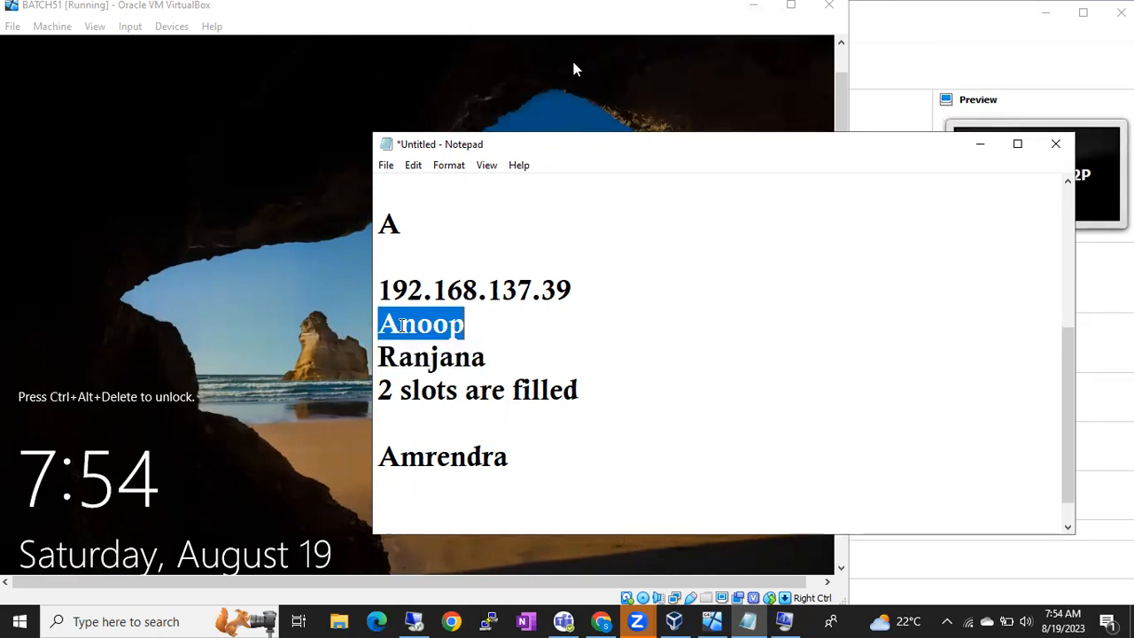
double_click(414, 356)
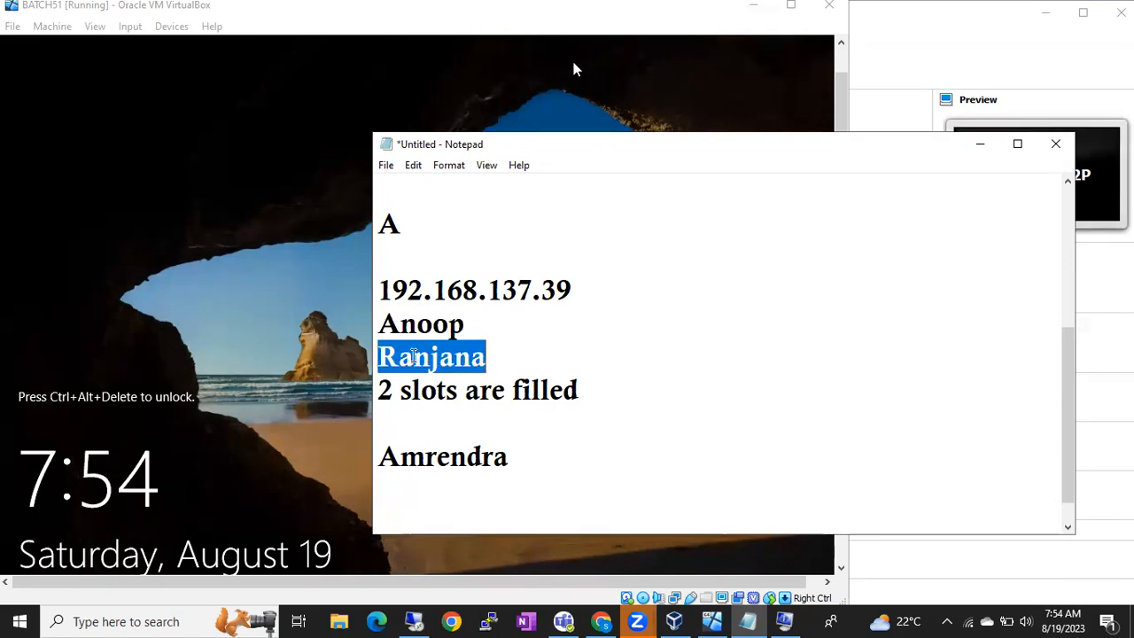
mouse_move(406, 618)
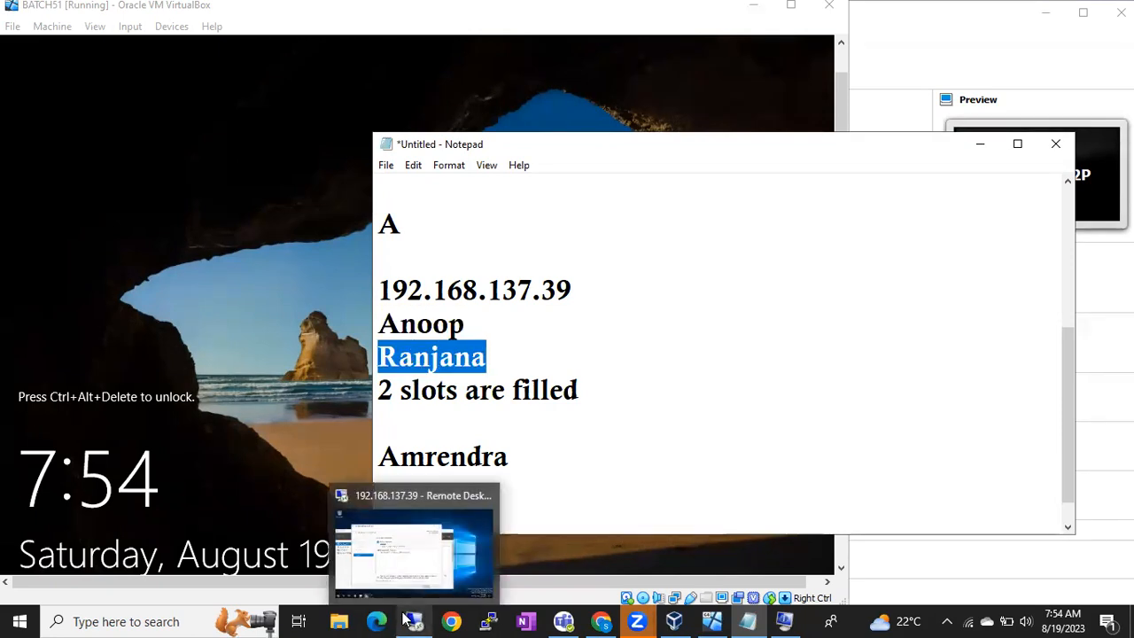
left_click(410, 559)
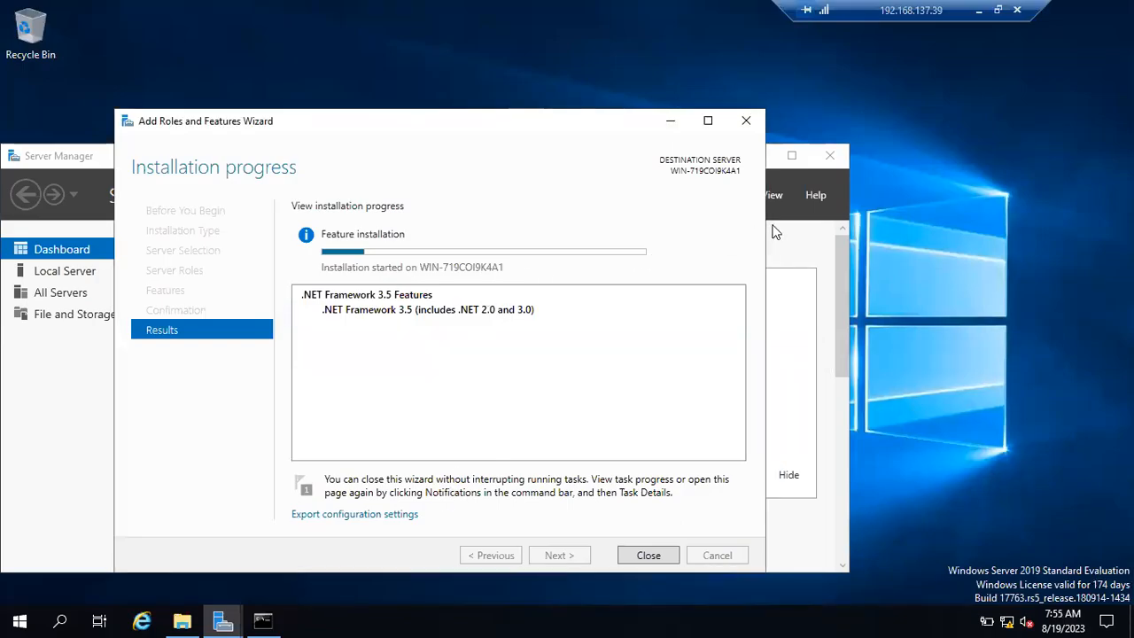
left_click(982, 12)
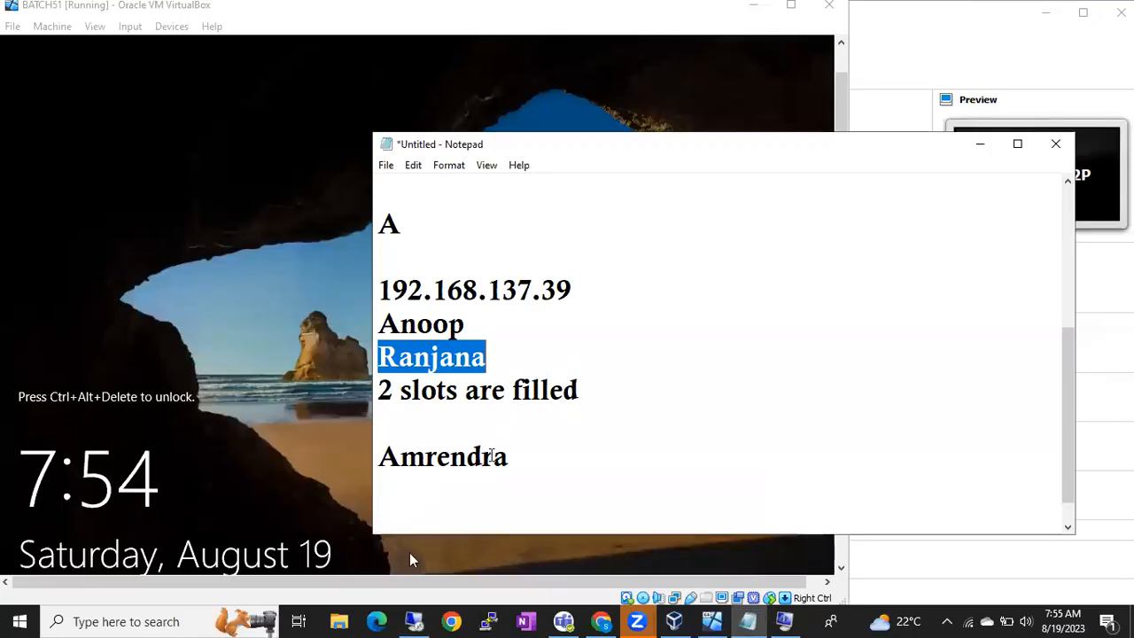
double_click(492, 456)
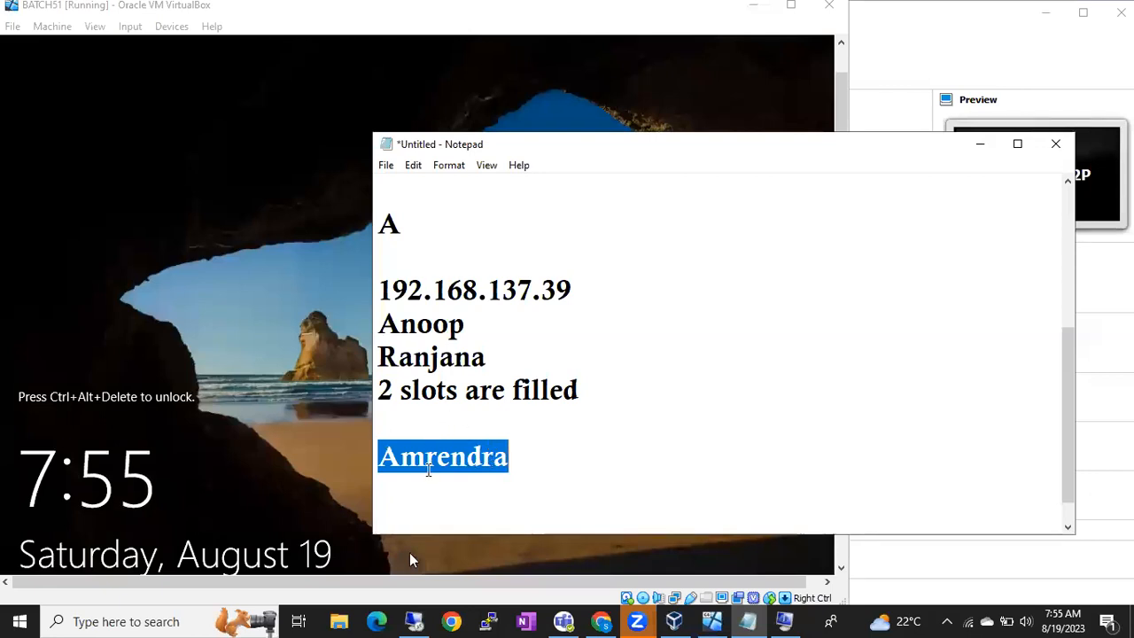
double_click(428, 469)
left_click(395, 330)
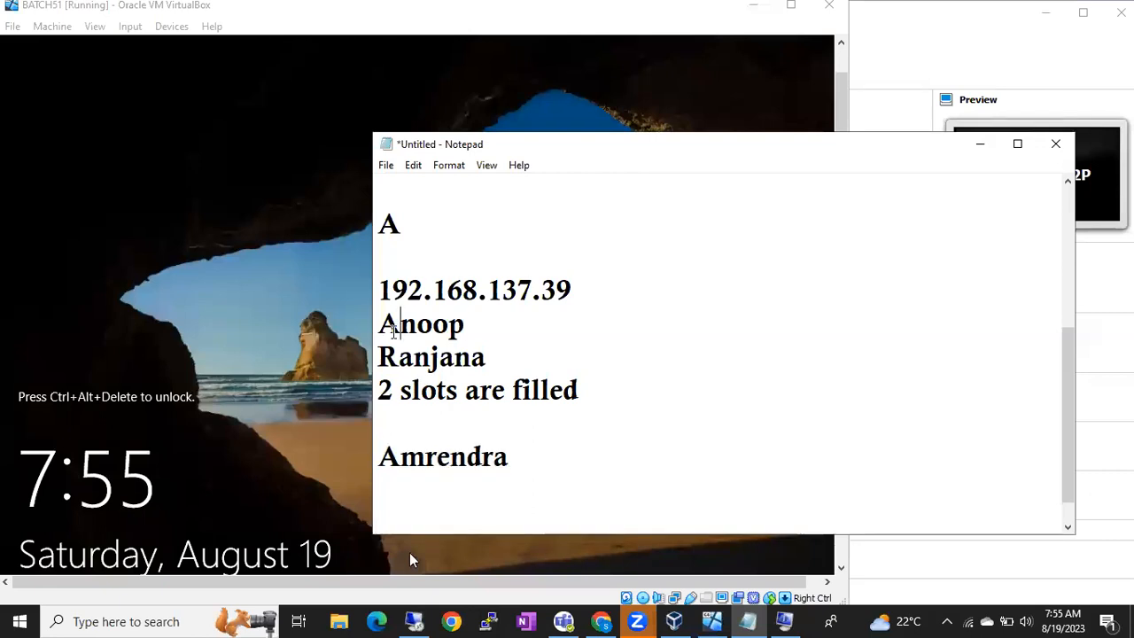
double_click(395, 329)
double_click(409, 356)
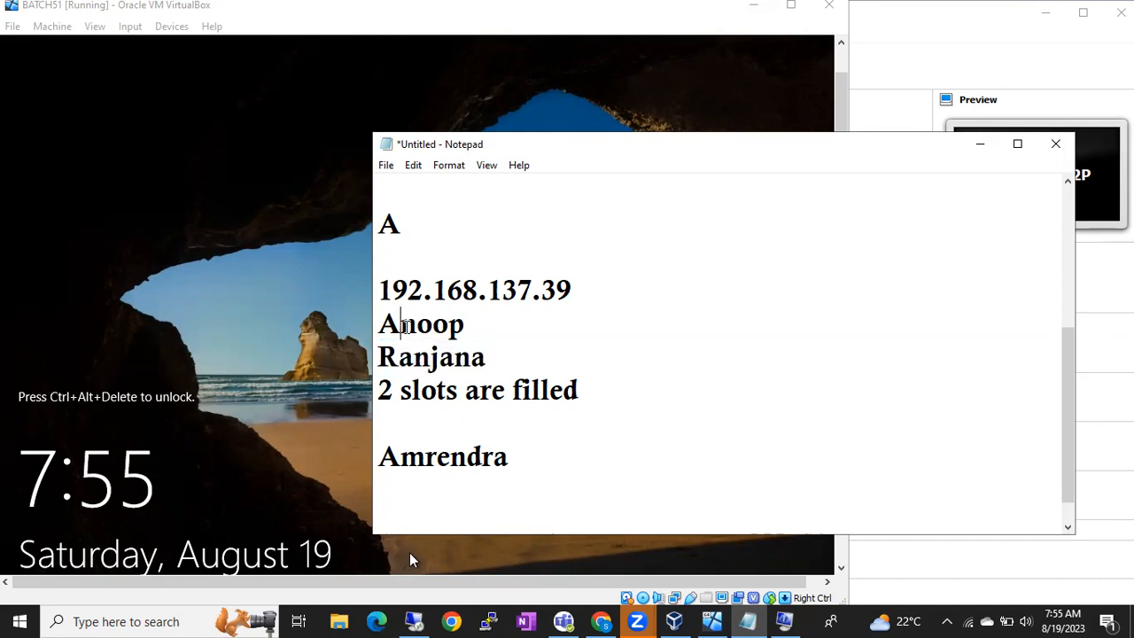
double_click(406, 326)
double_click(410, 357)
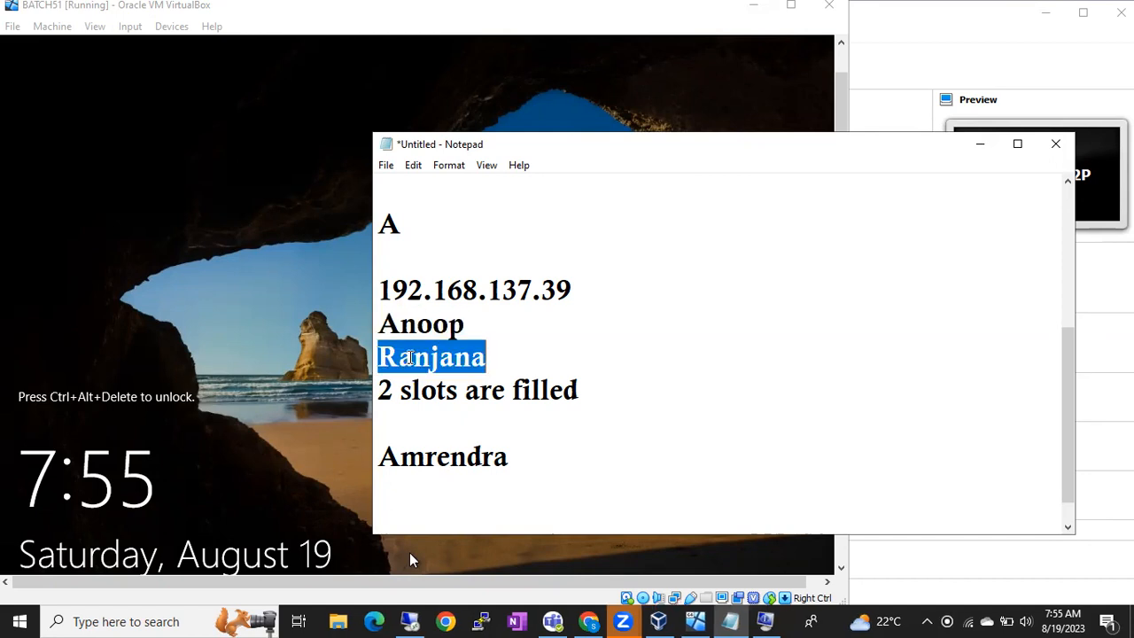
double_click(412, 458)
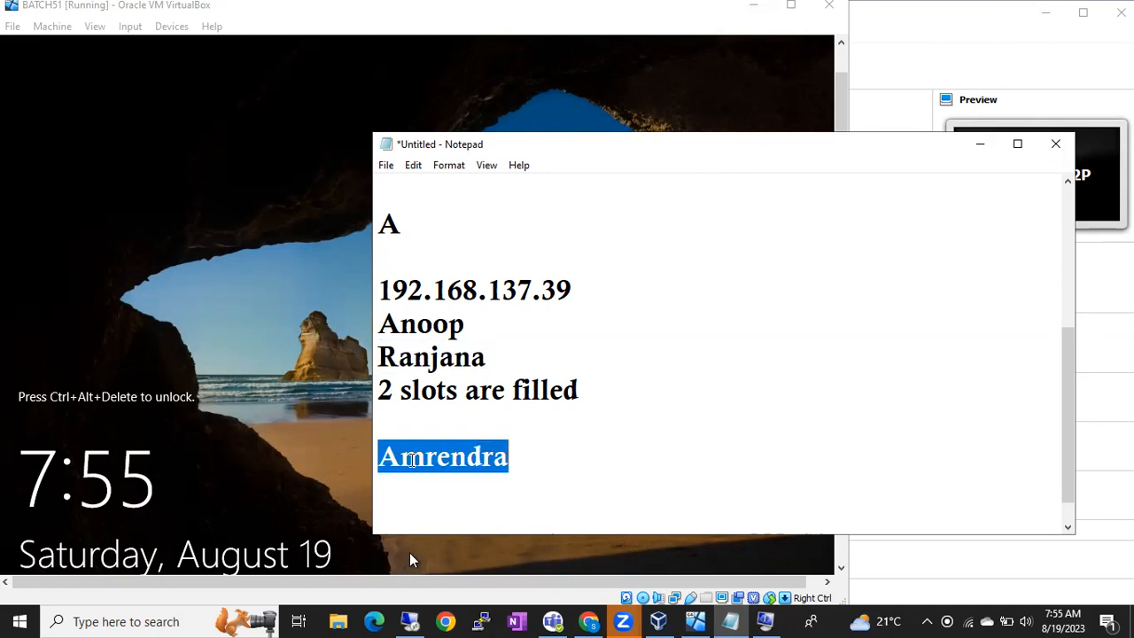
double_click(410, 325)
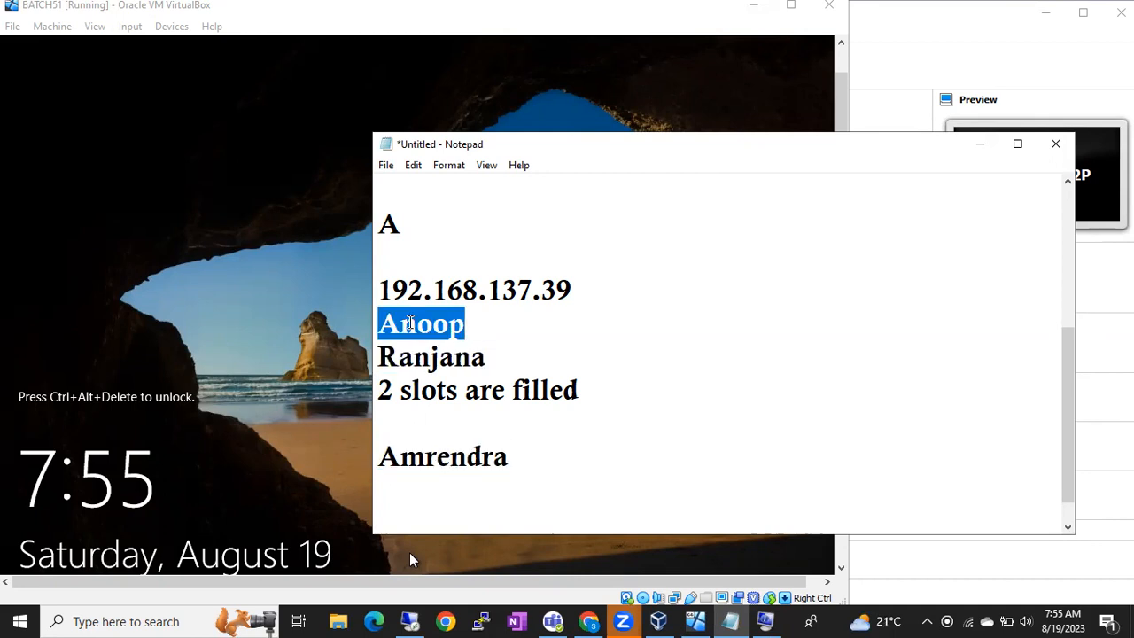
double_click(421, 457)
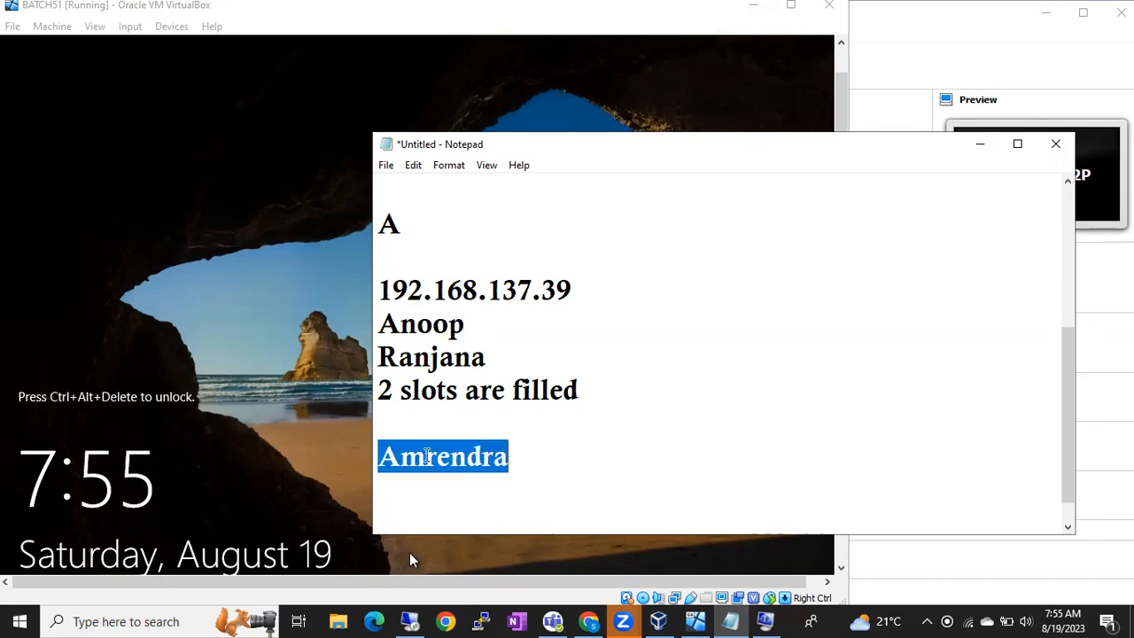
left_click(518, 456)
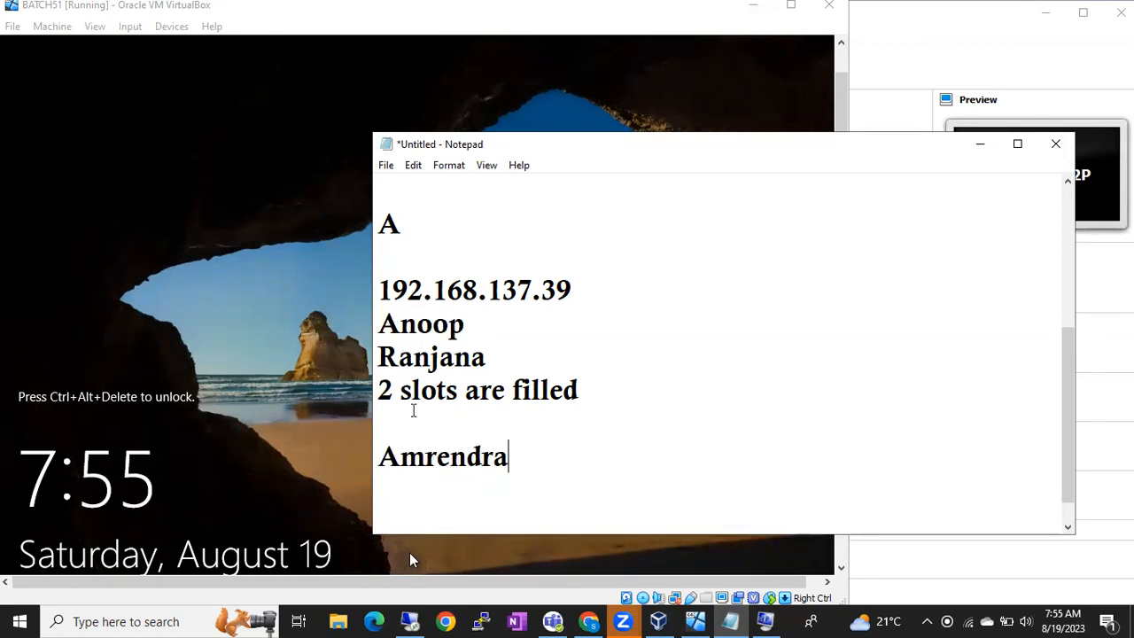
double_click(417, 454)
left_click(403, 326)
double_click(414, 360)
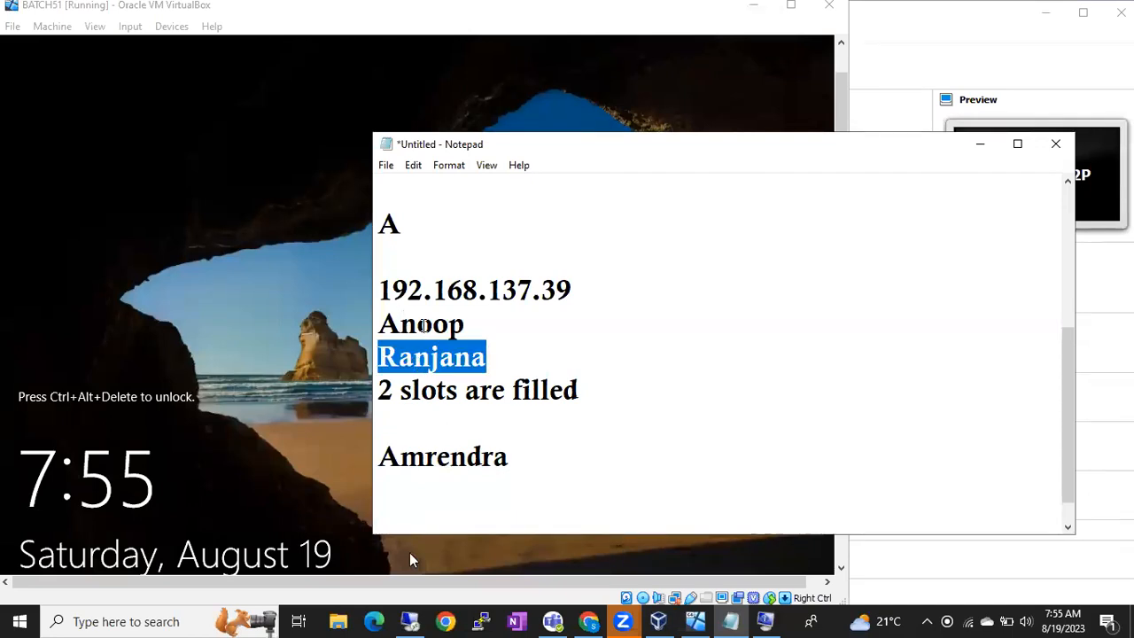
double_click(423, 325)
double_click(432, 360)
double_click(416, 324)
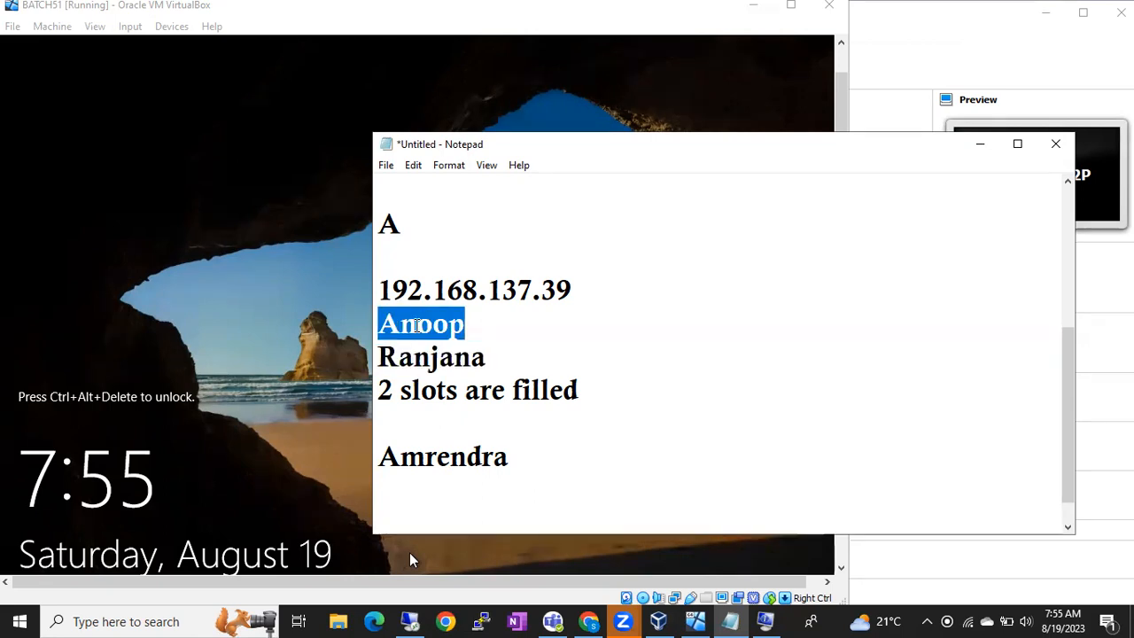
double_click(417, 355)
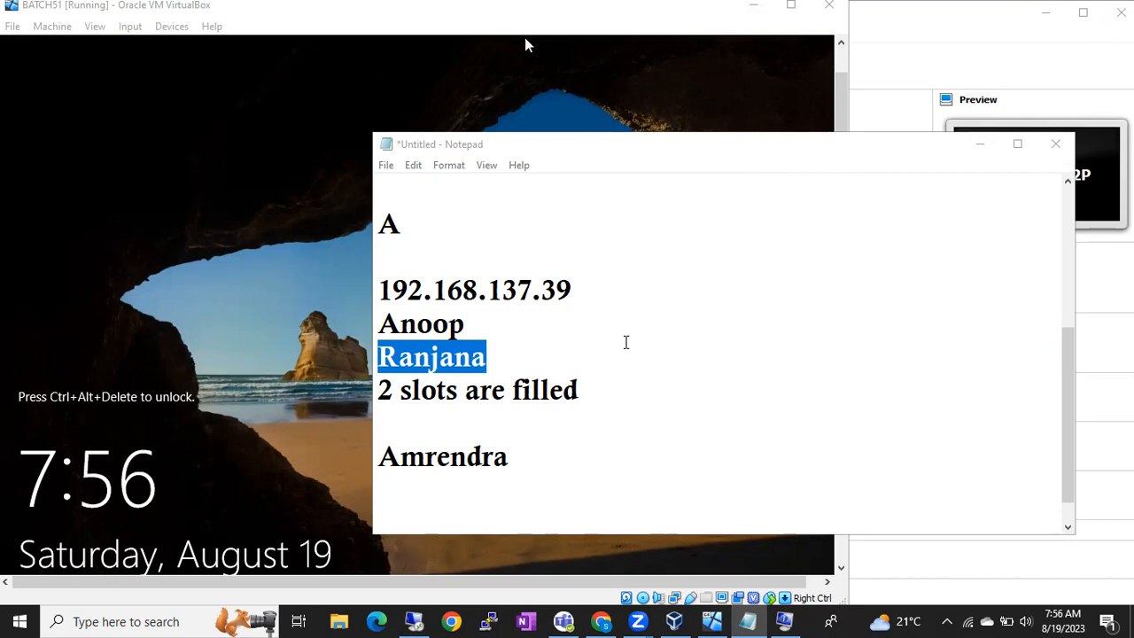
double_click(395, 330)
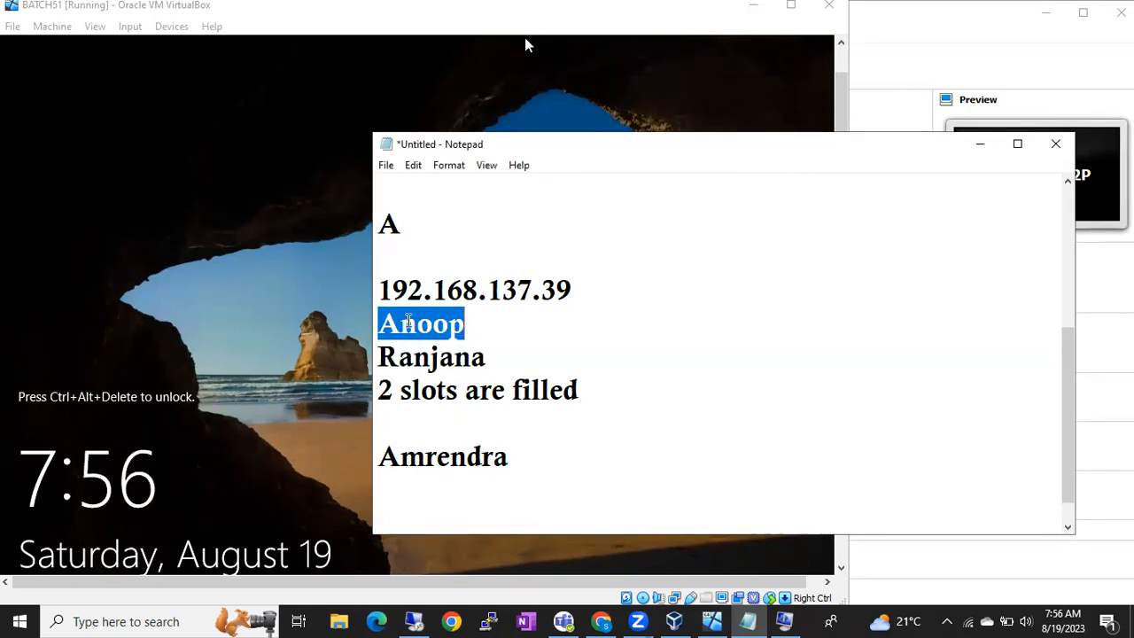
left_click_drag(411, 292, 488, 292)
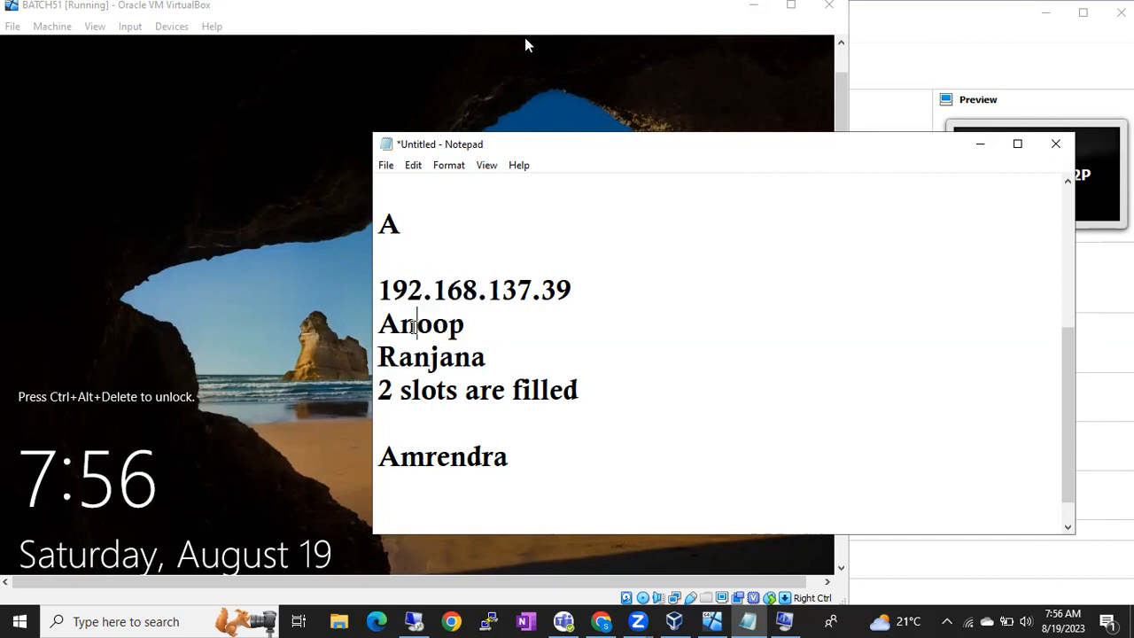
double_click(413, 327)
double_click(425, 359)
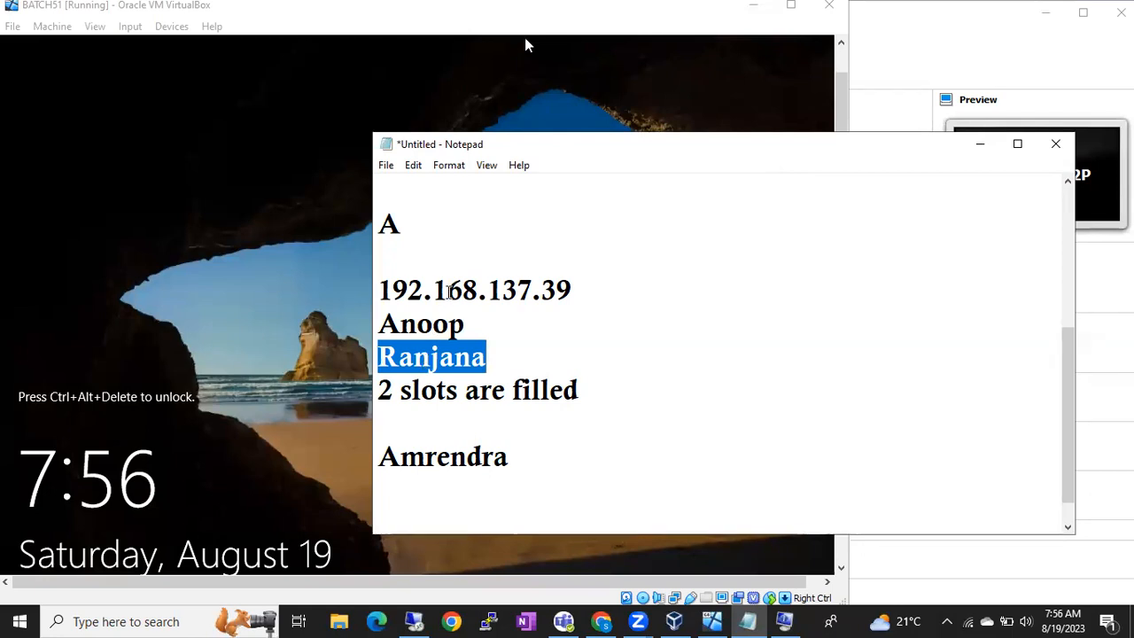
double_click(436, 287)
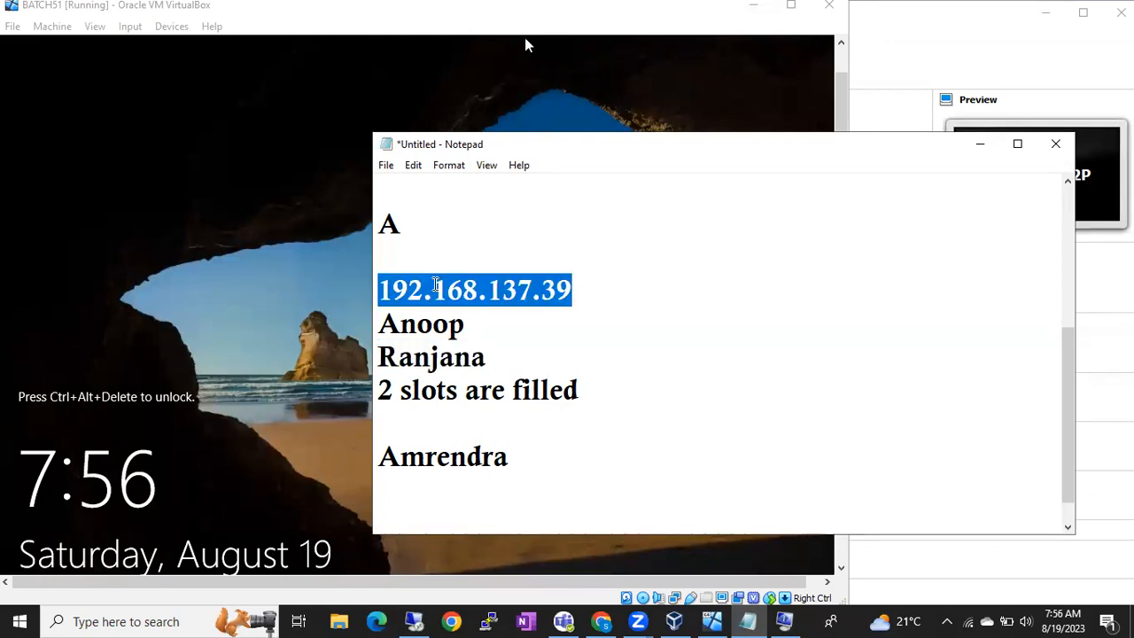
double_click(447, 457)
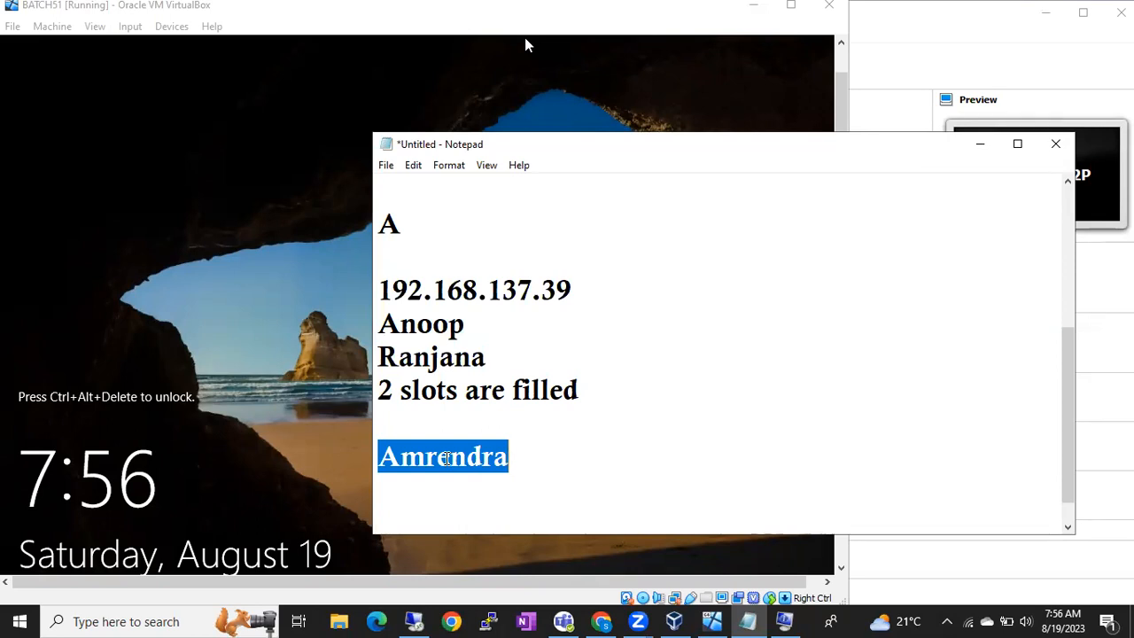
double_click(431, 322)
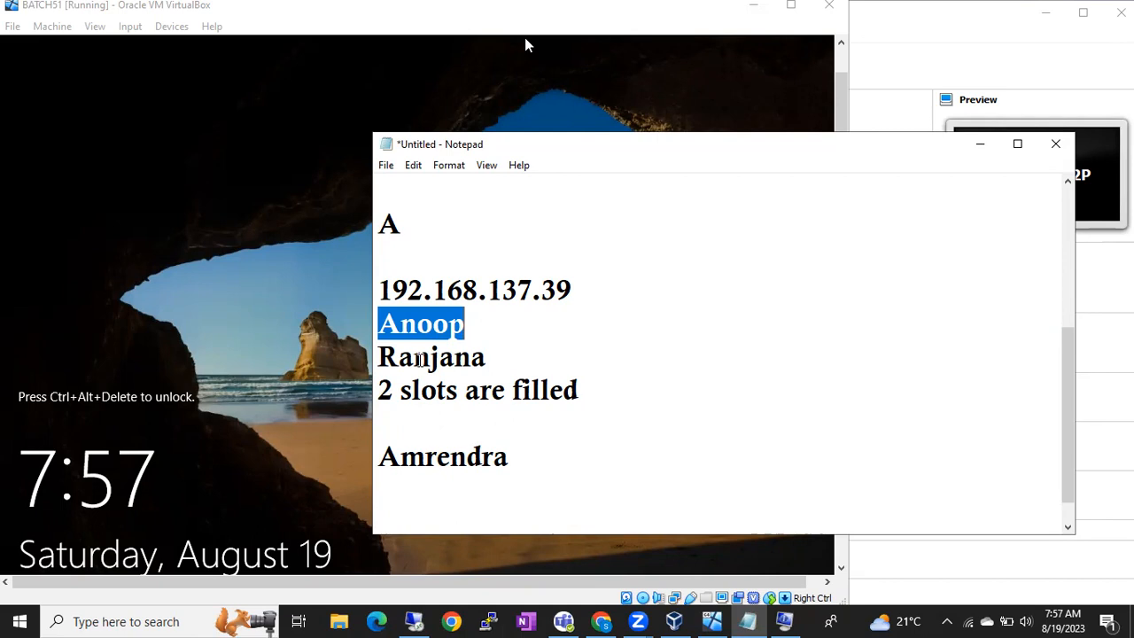
double_click(445, 454)
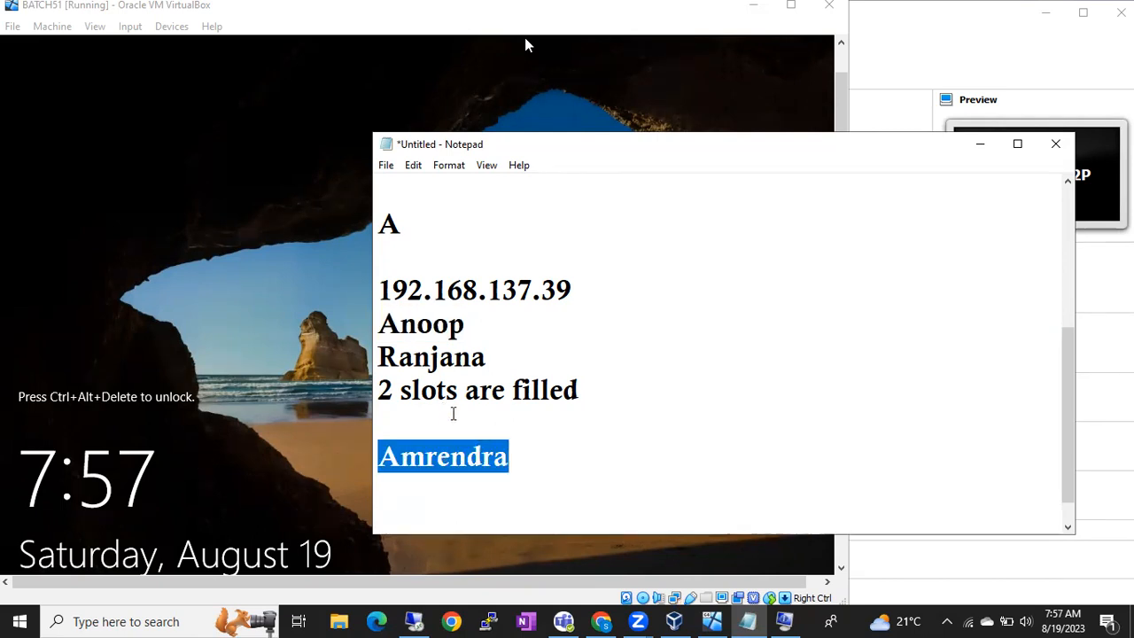
double_click(421, 322)
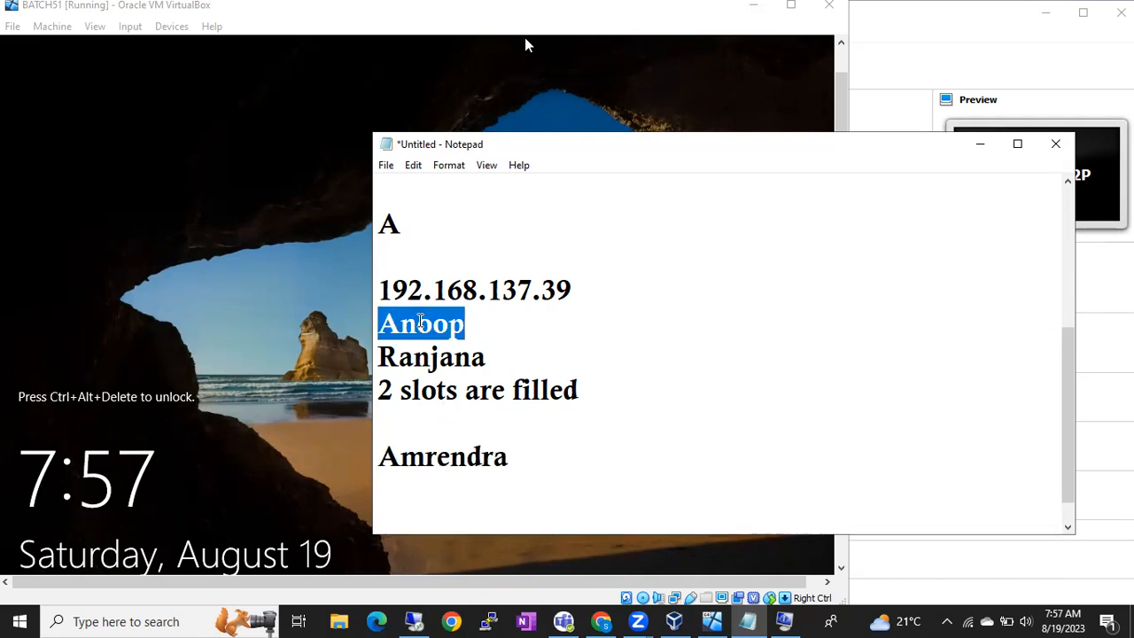
double_click(423, 354)
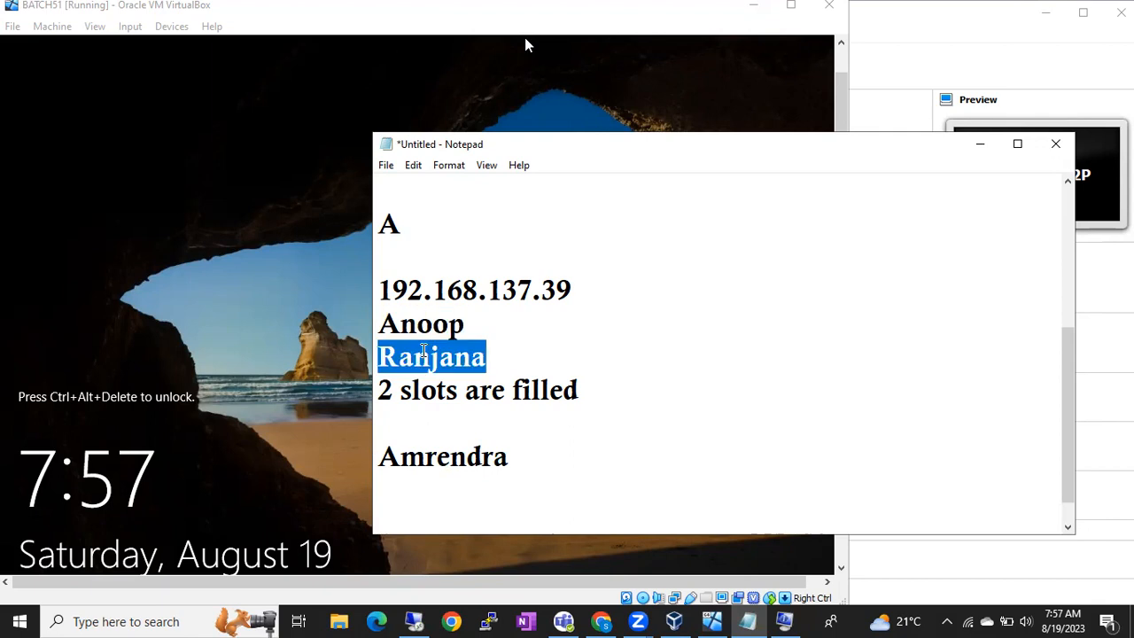
double_click(436, 454)
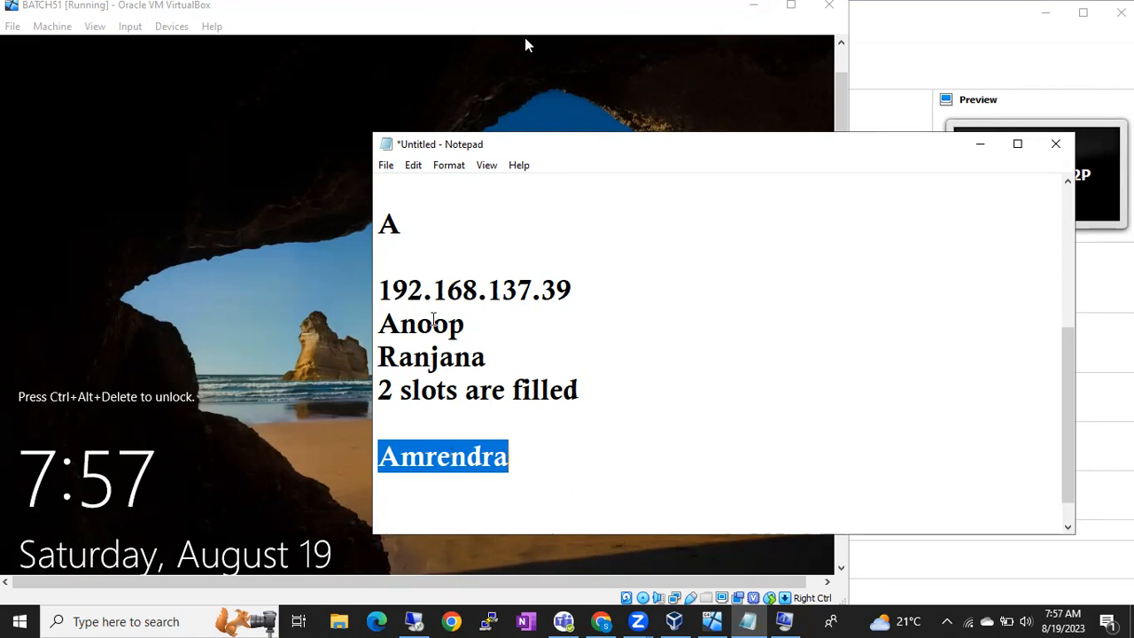
double_click(434, 328)
double_click(426, 359)
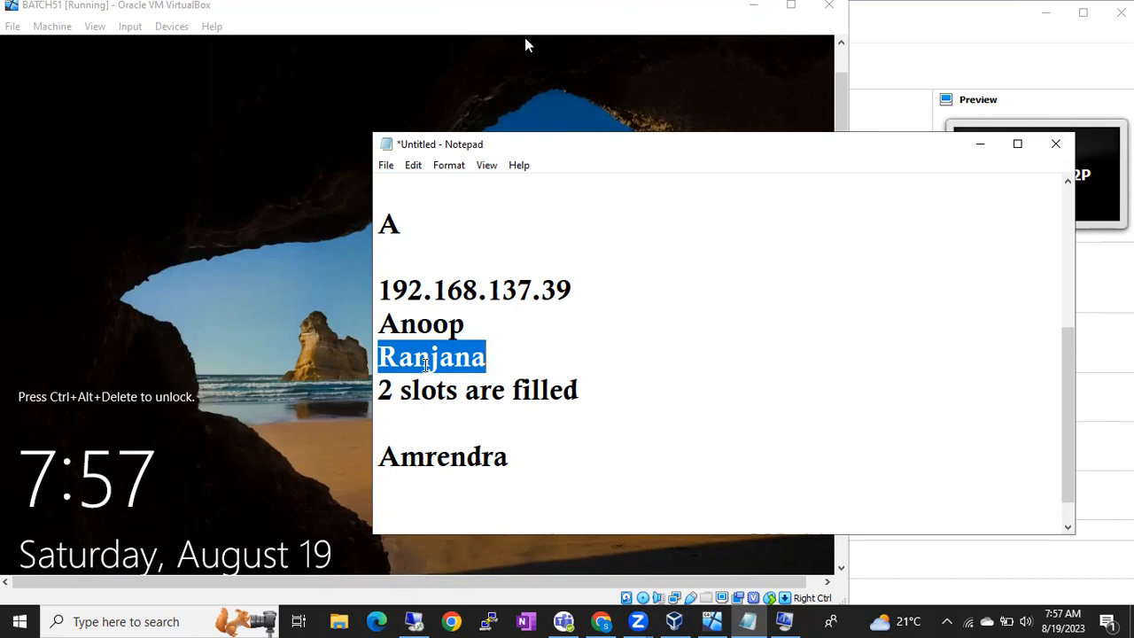
left_click_drag(407, 290, 531, 290)
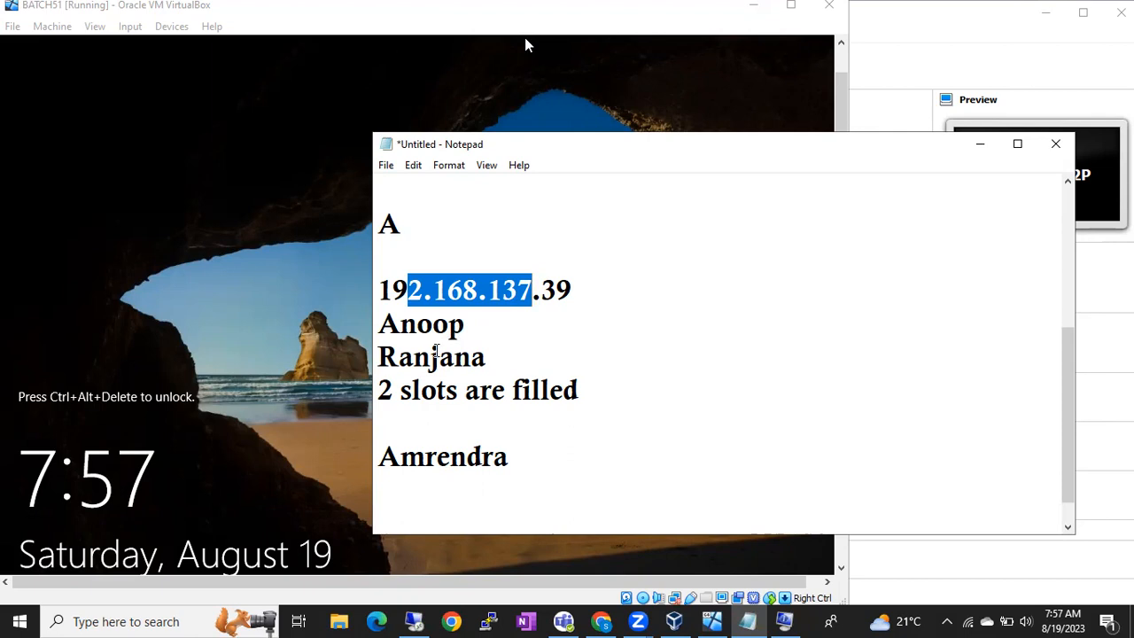
double_click(436, 351)
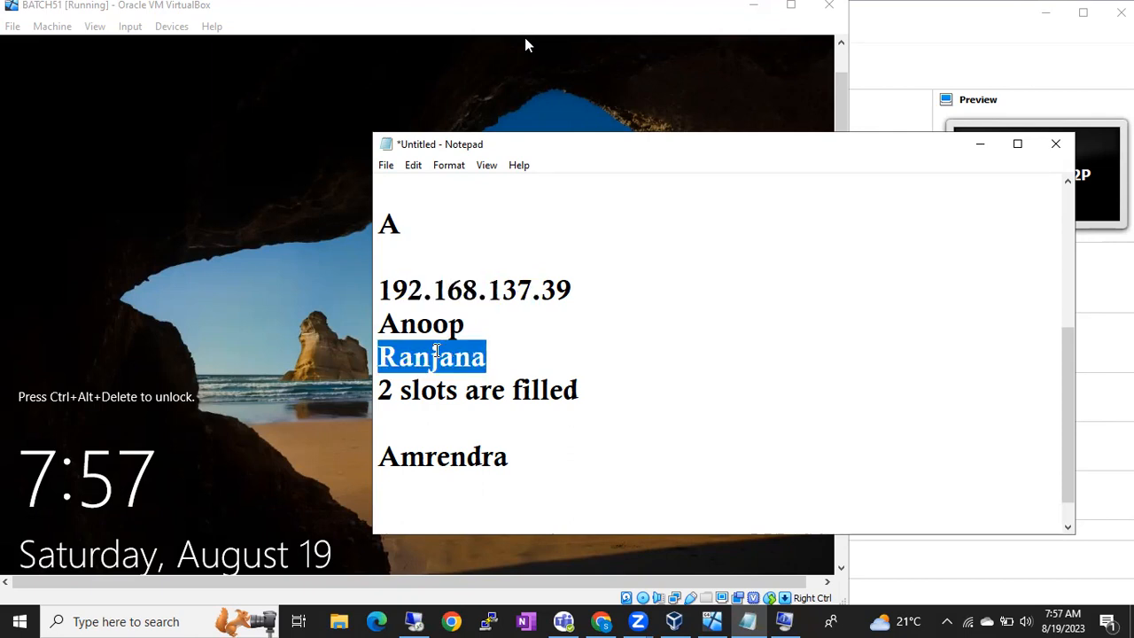
double_click(430, 324)
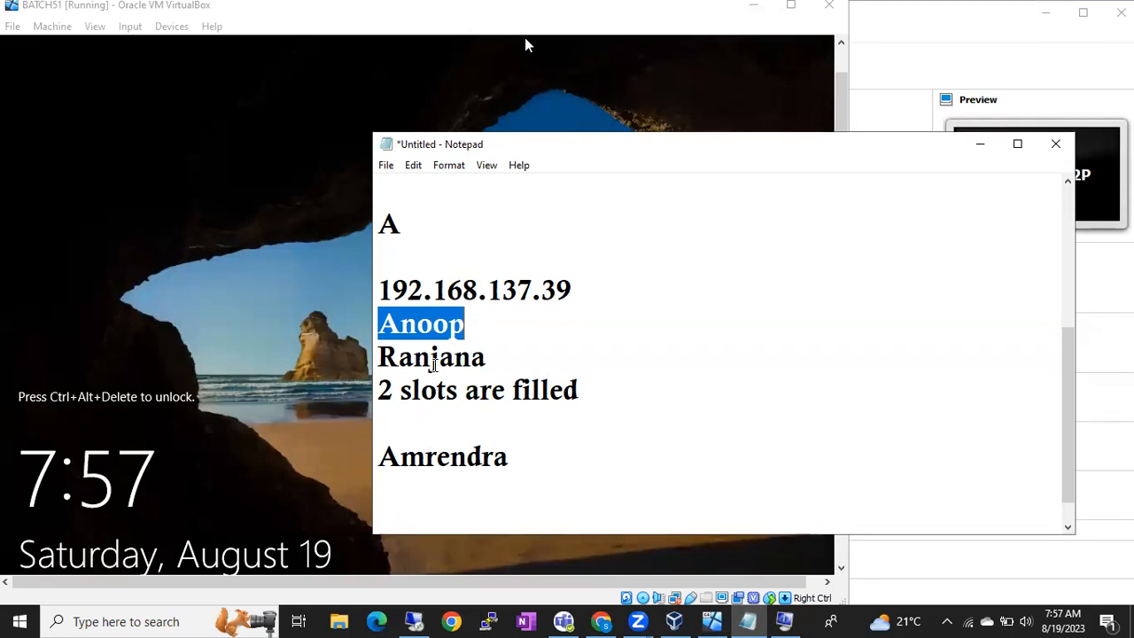
double_click(434, 358)
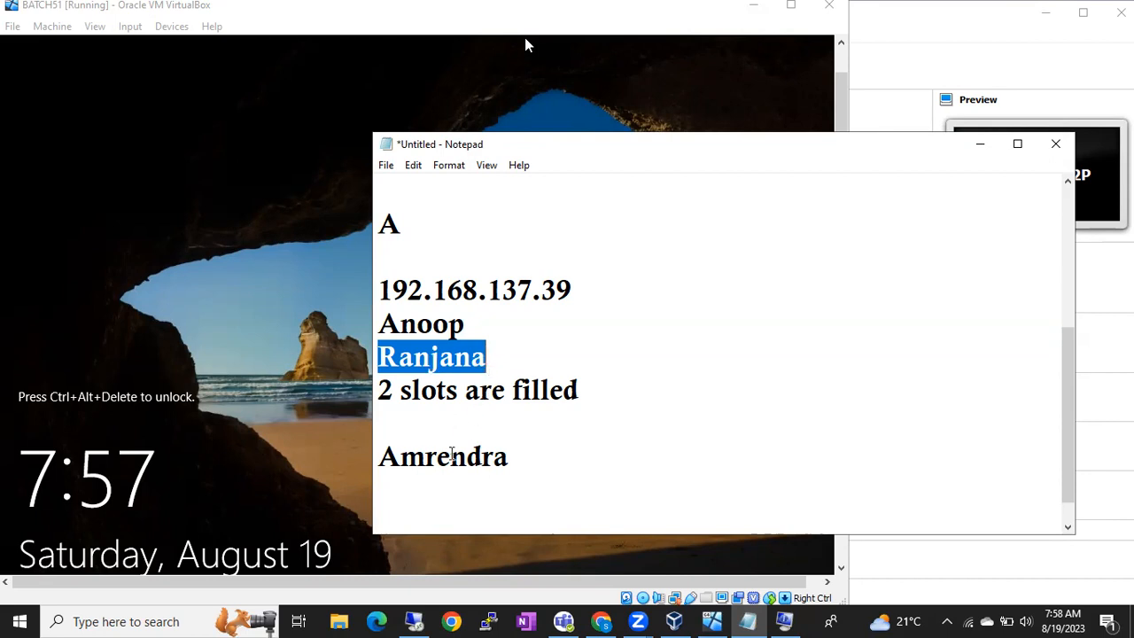
double_click(450, 455)
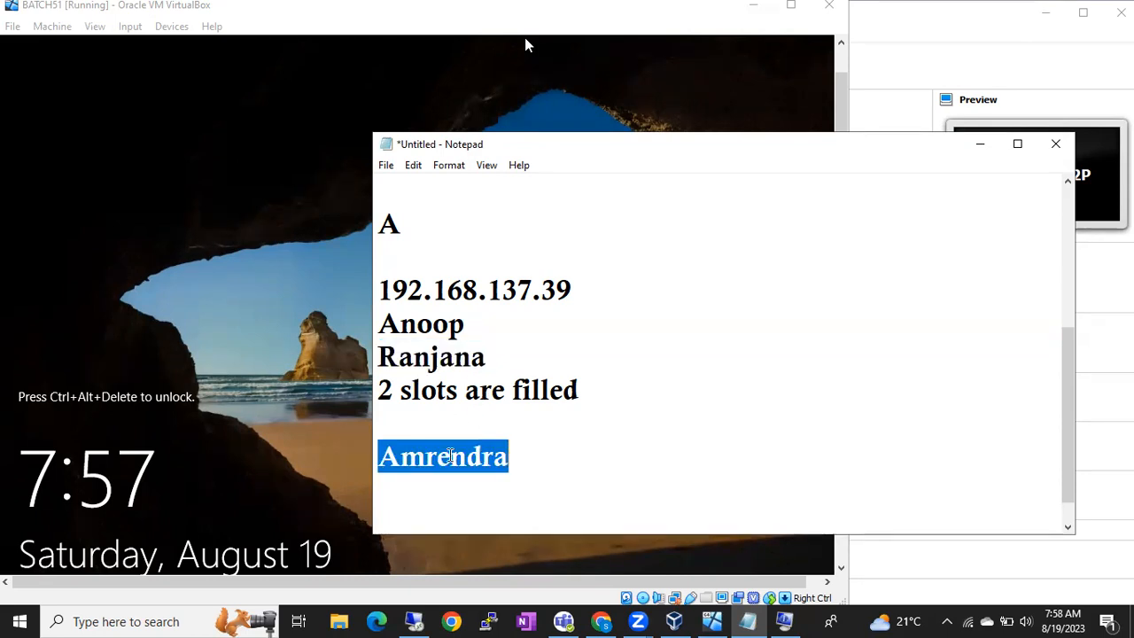
Step: Use the Remote Desktop taskbar button for the server session
left_click(411, 620)
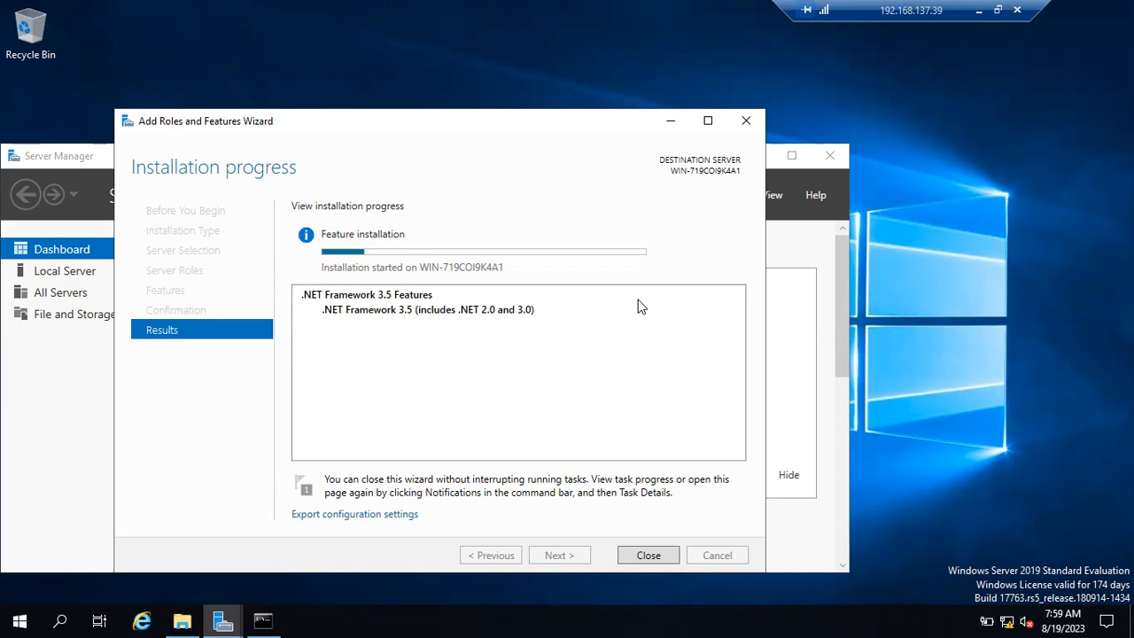
Step: Append /admin to the 192.168.137.39 address in the Notepad note
left_click(979, 10)
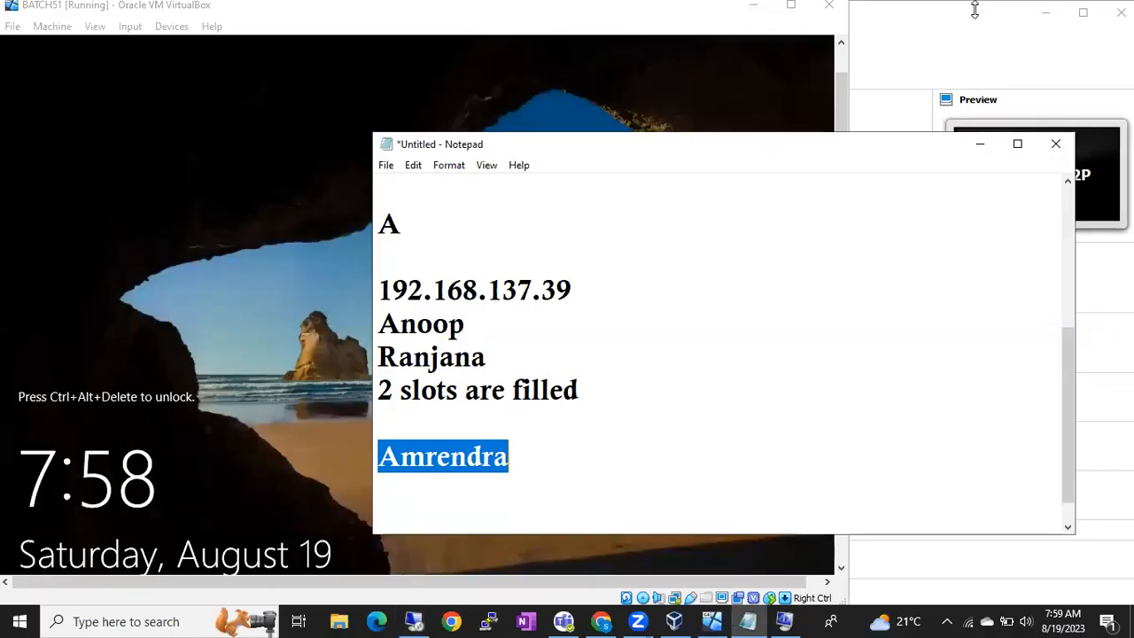
left_click(580, 479)
left_click(585, 293)
type("/admin")
left_click_drag(681, 295, 379, 292)
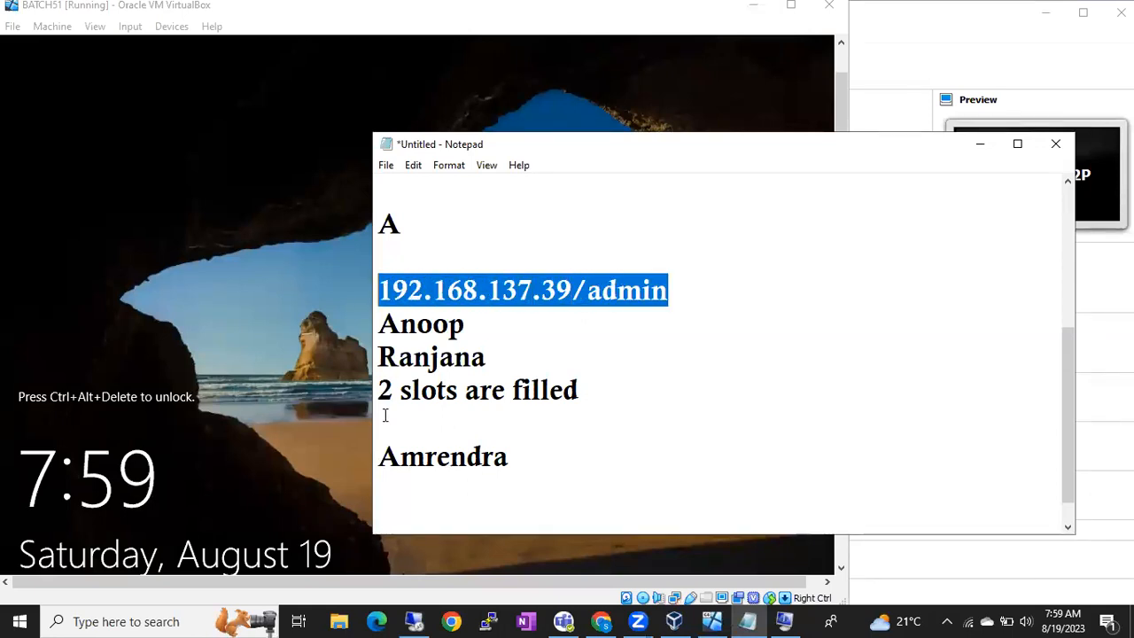
Step: Try connecting Remote Desktop to 192.168.137.39/admin and dismiss the invalid computer name error
left_click(408, 618)
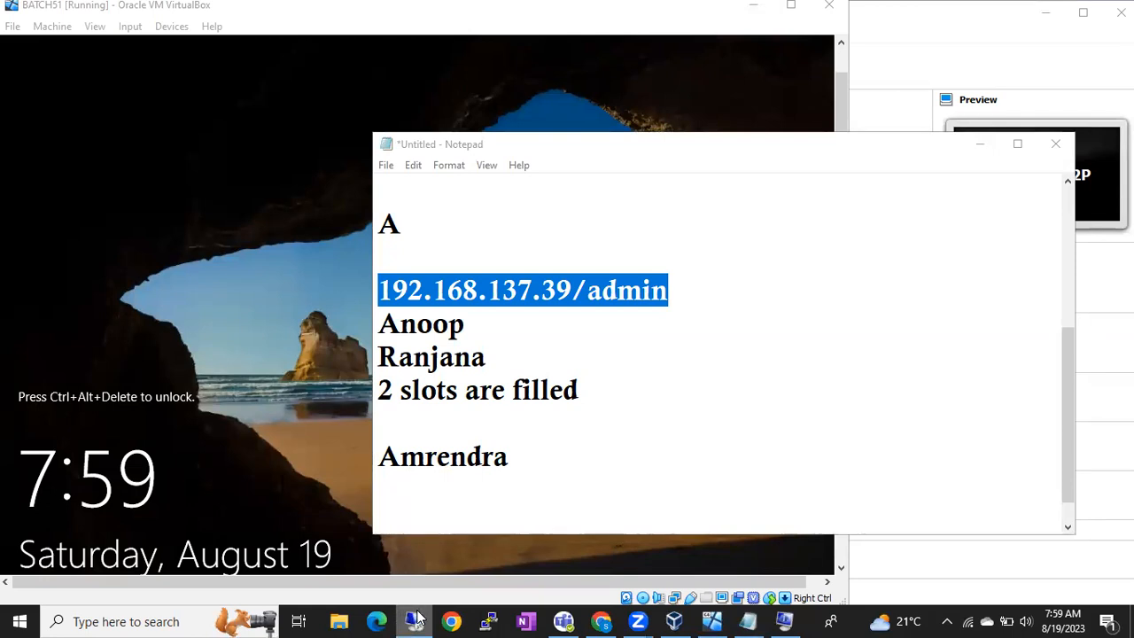
right_click(416, 617)
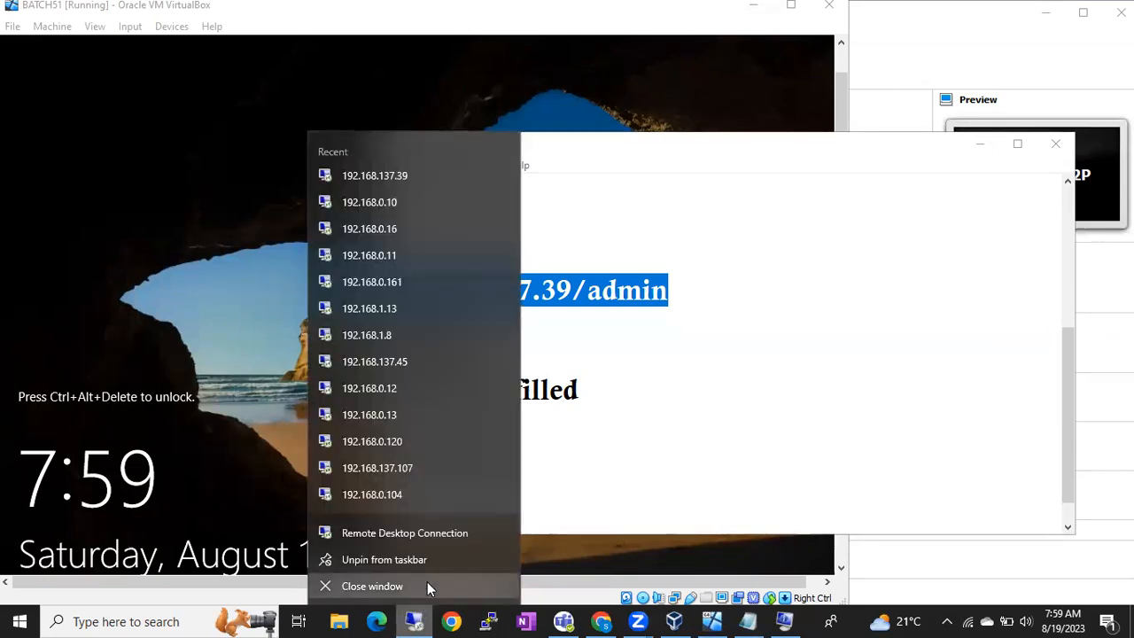
left_click(428, 533)
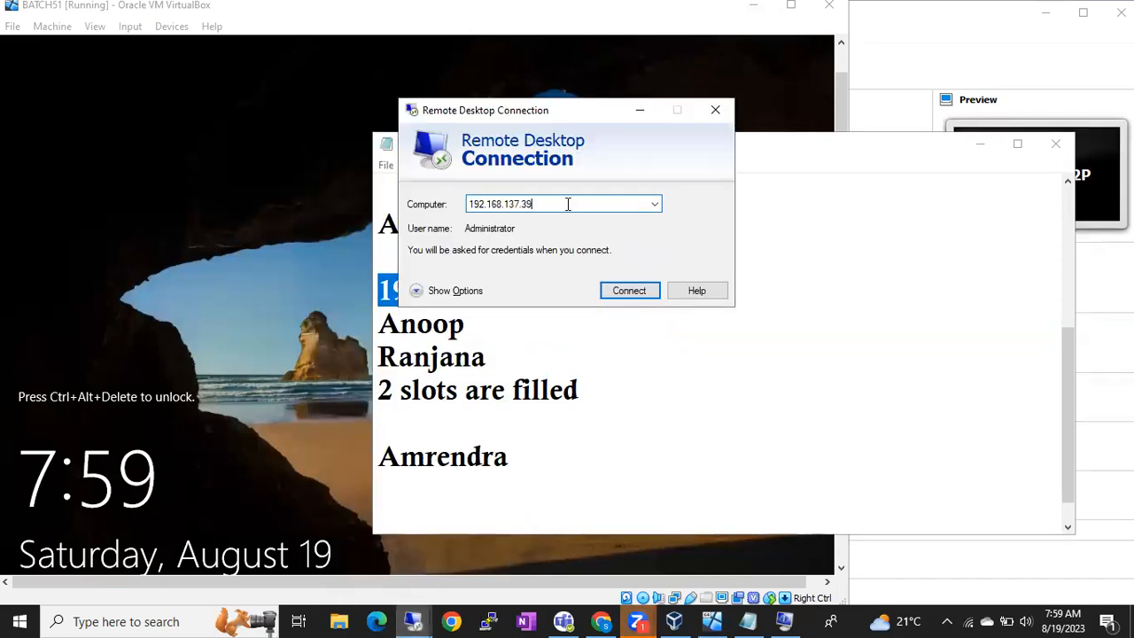
type("/admin")
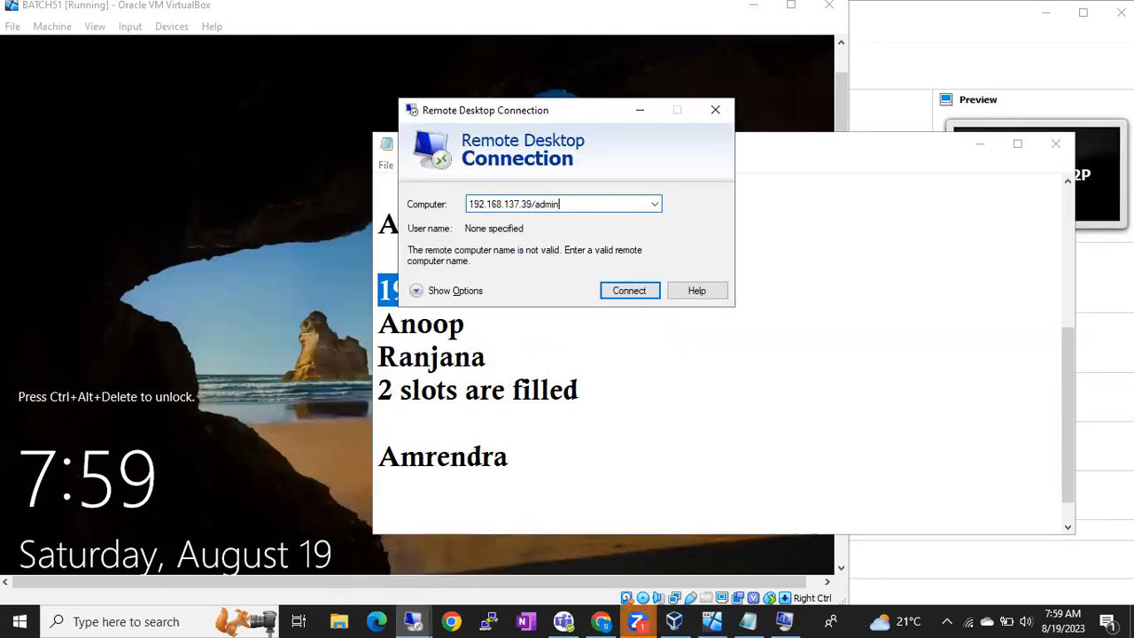
left_click(629, 293)
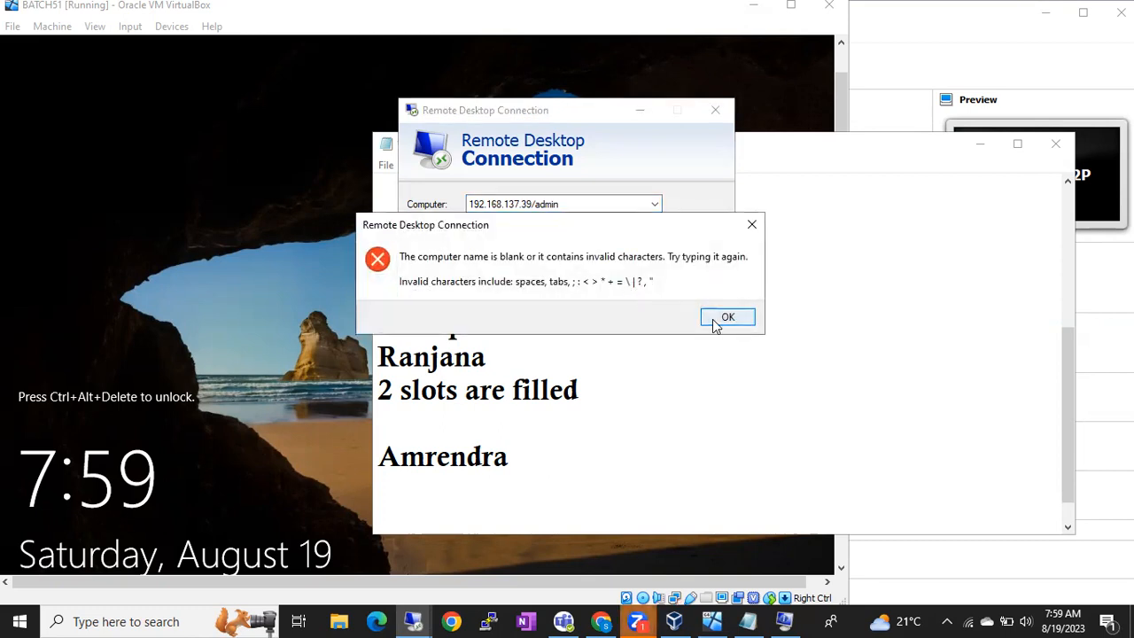
left_click(713, 319)
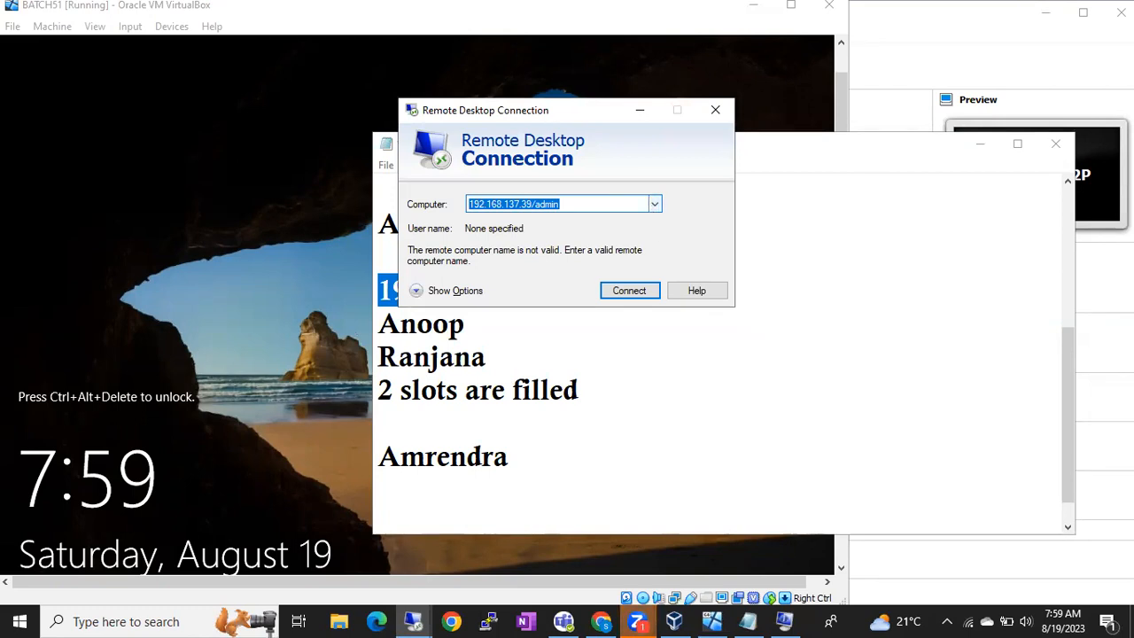
Step: Bring the Notepad notes to the front and review the lines below the address
left_click(419, 68)
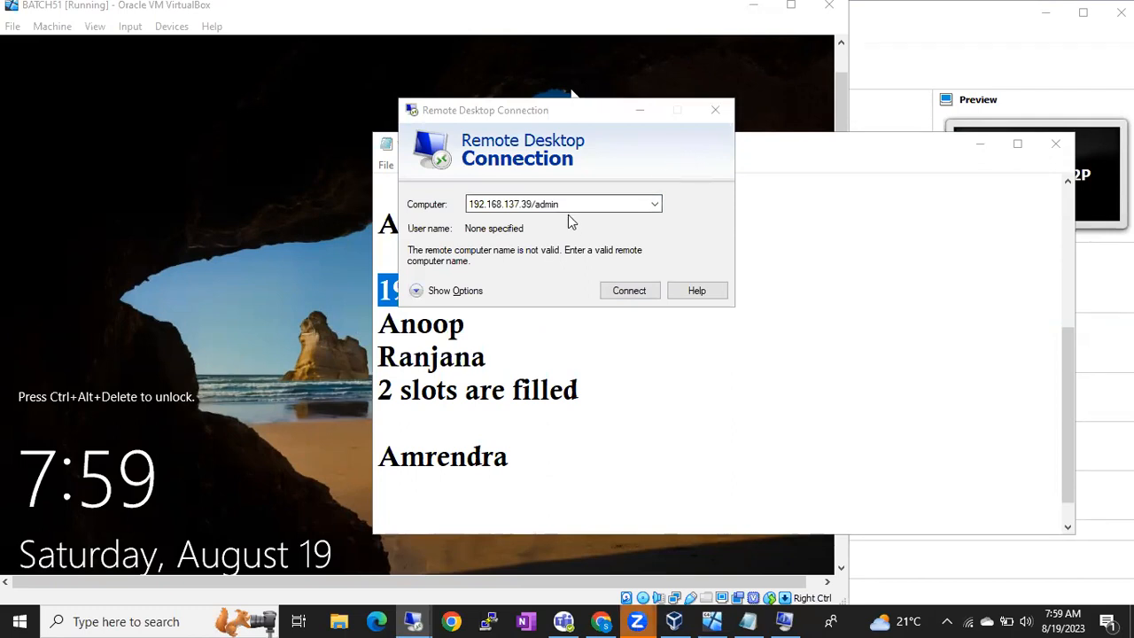
left_click(573, 352)
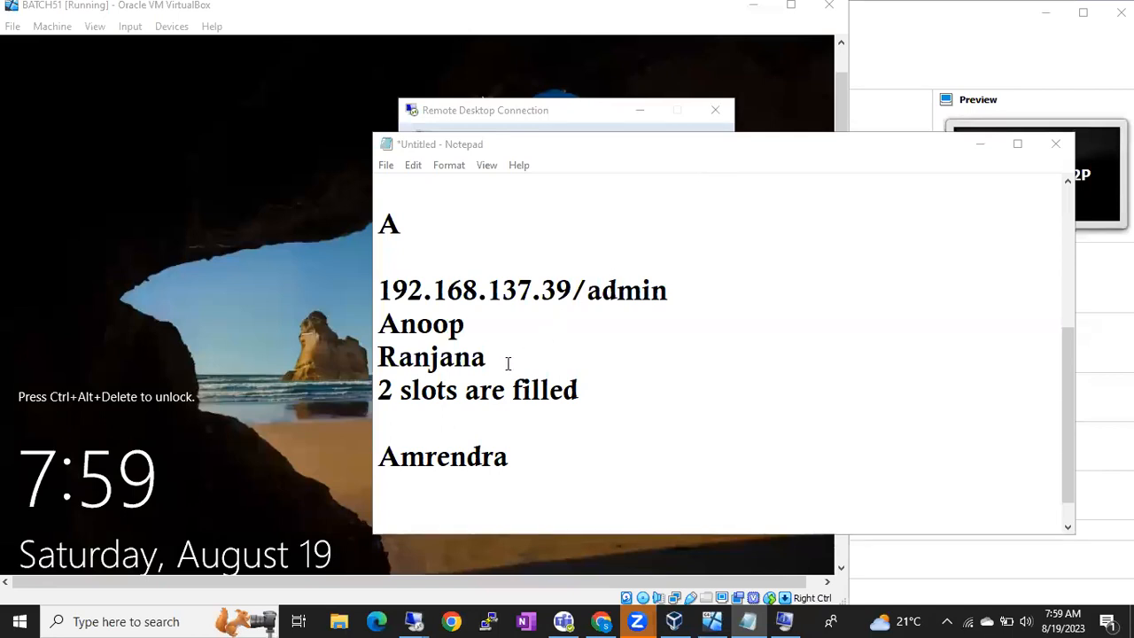
left_click_drag(510, 359, 378, 325)
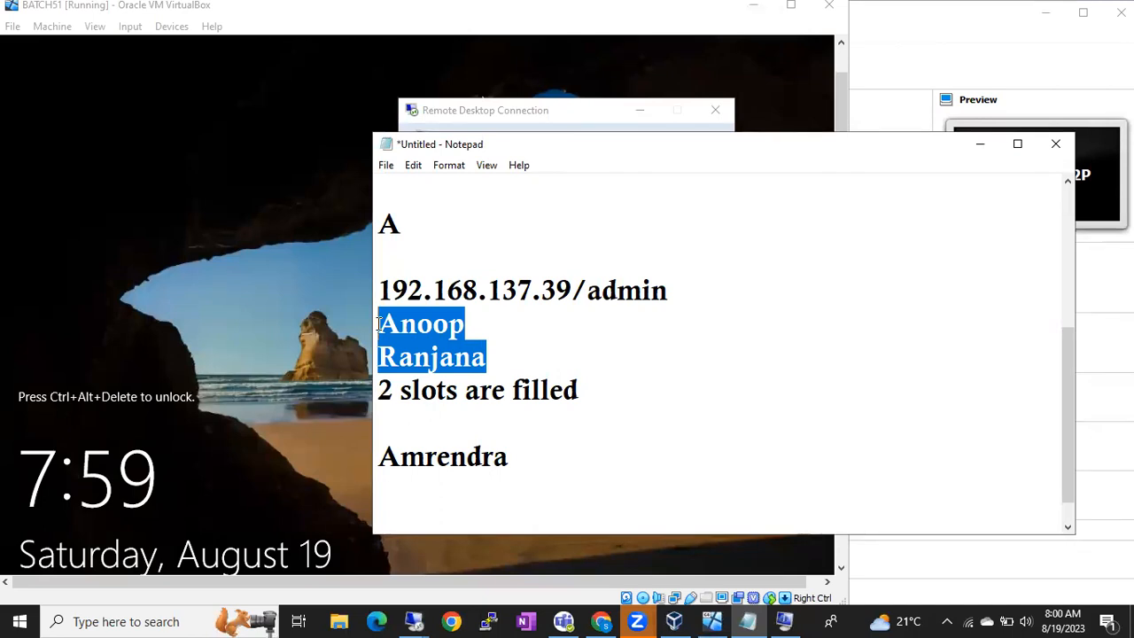
left_click(455, 357)
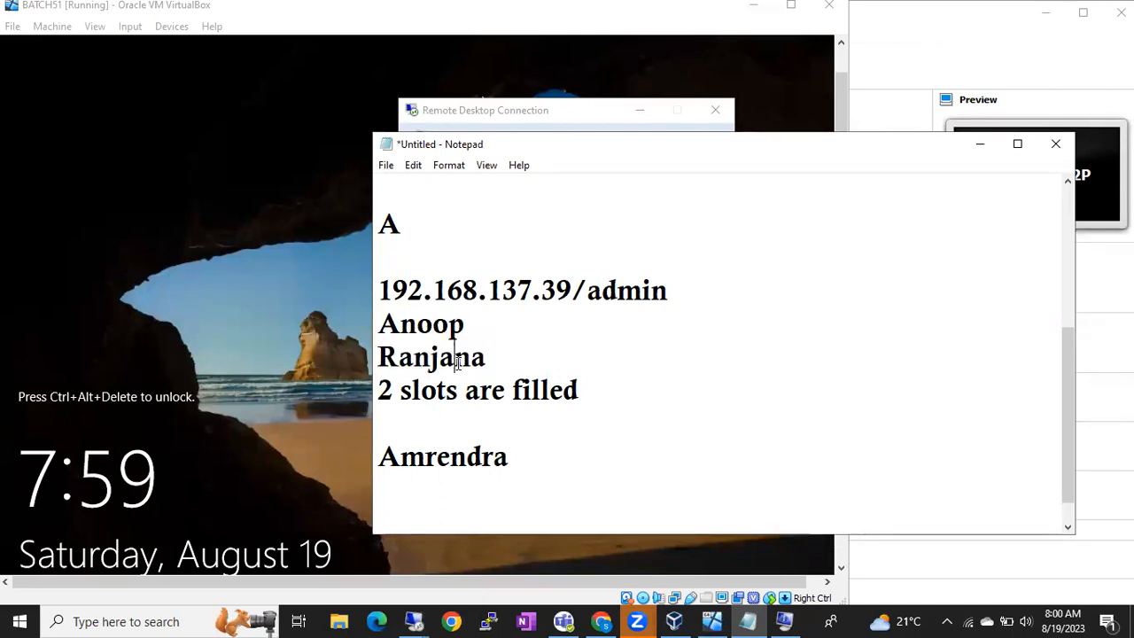
Step: In the server session, close the finished wizard and rerun Add Roles and Features to Features
left_click(414, 621)
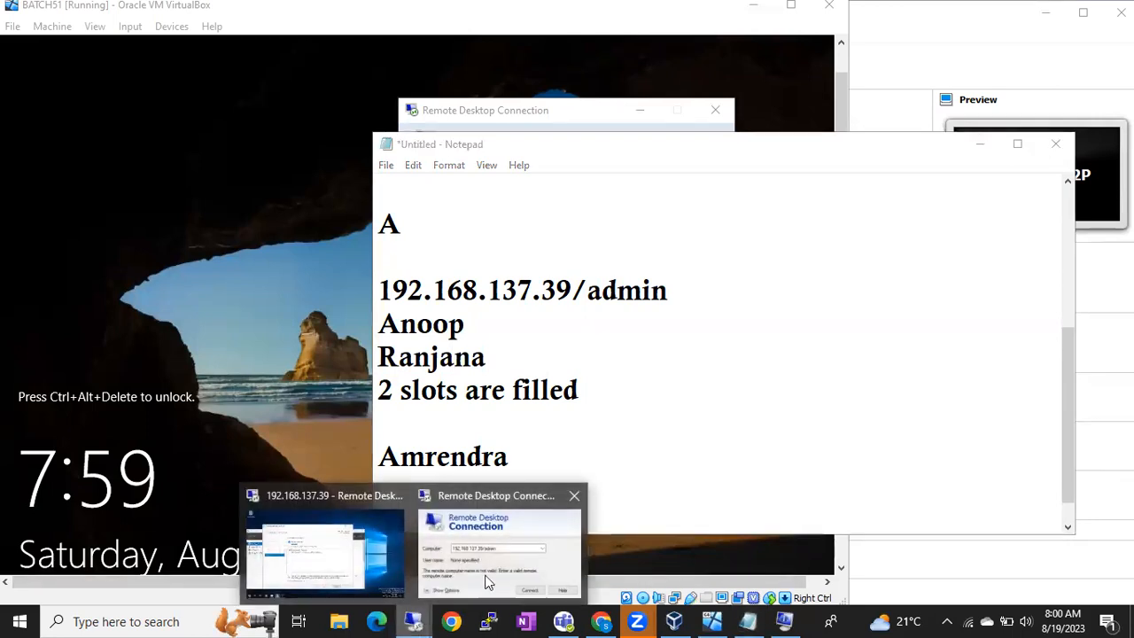
left_click(382, 560)
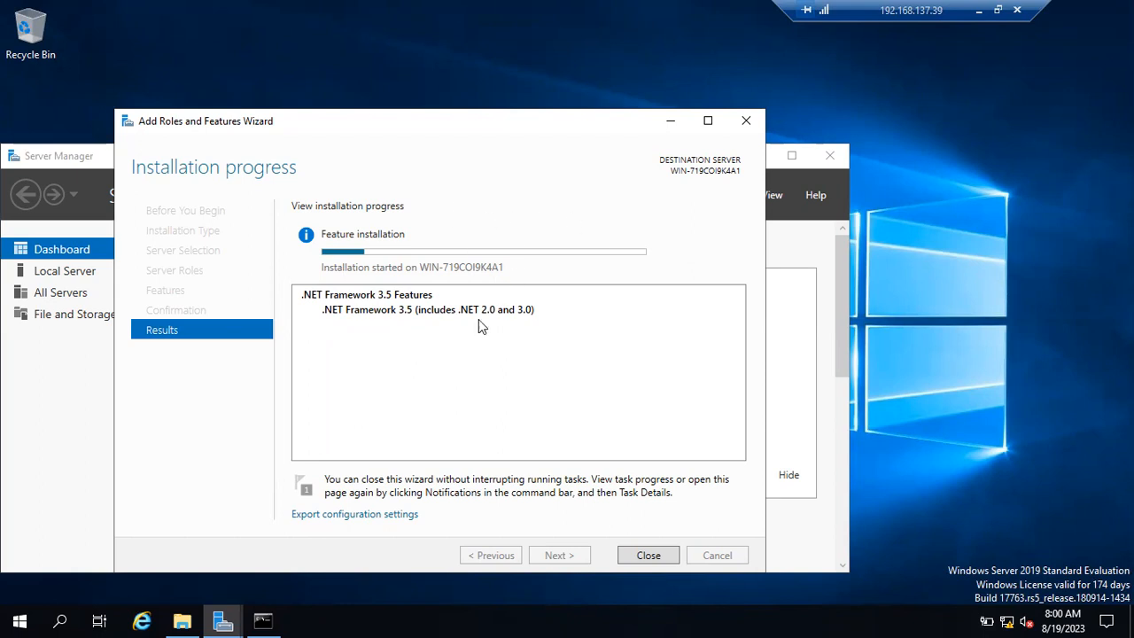
left_click(648, 556)
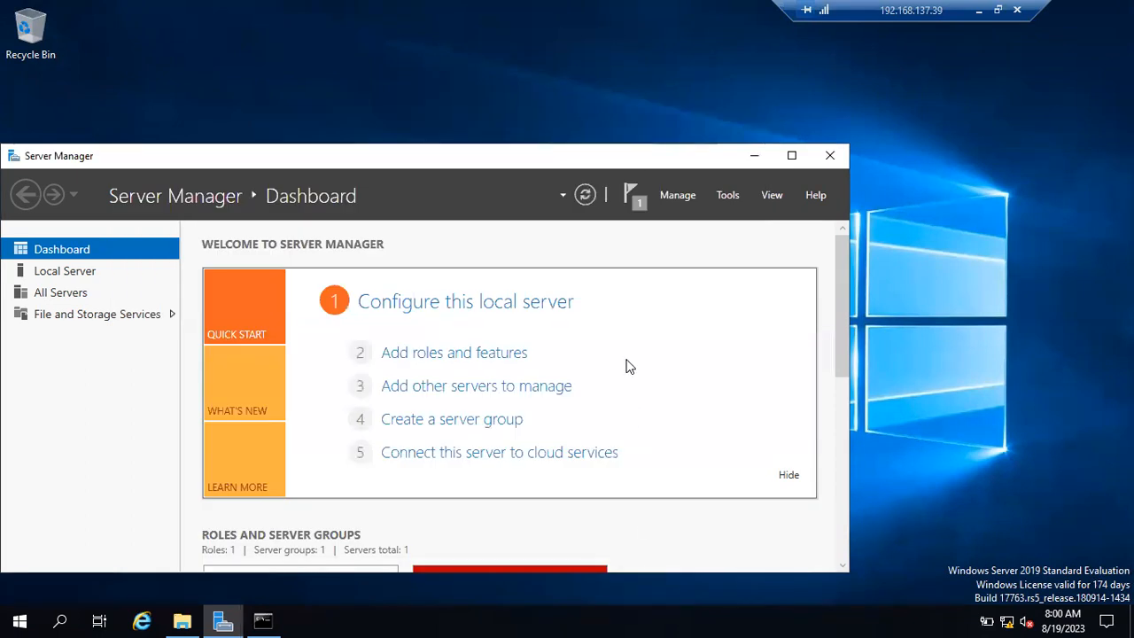
left_click(502, 355)
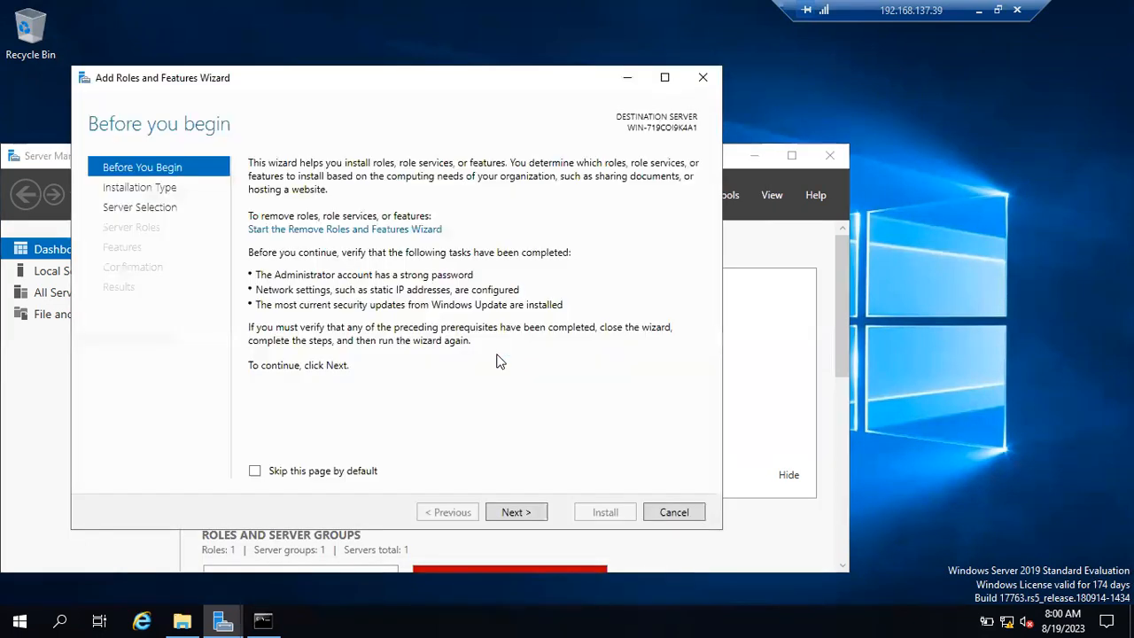
left_click(518, 514)
left_click(518, 512)
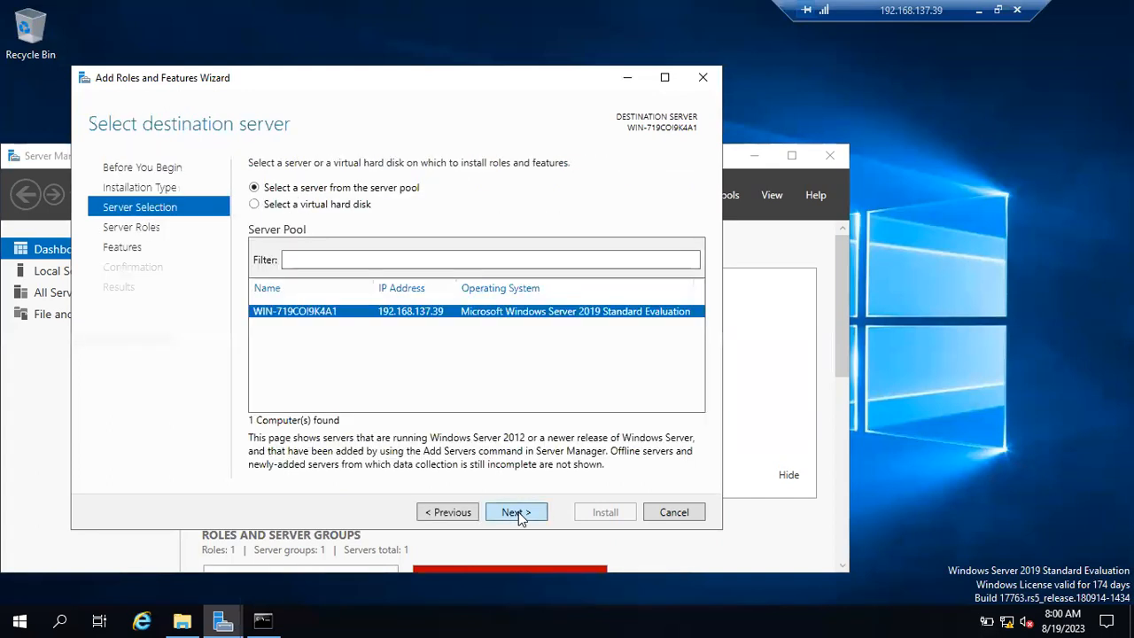
left_click(519, 512)
left_click(518, 513)
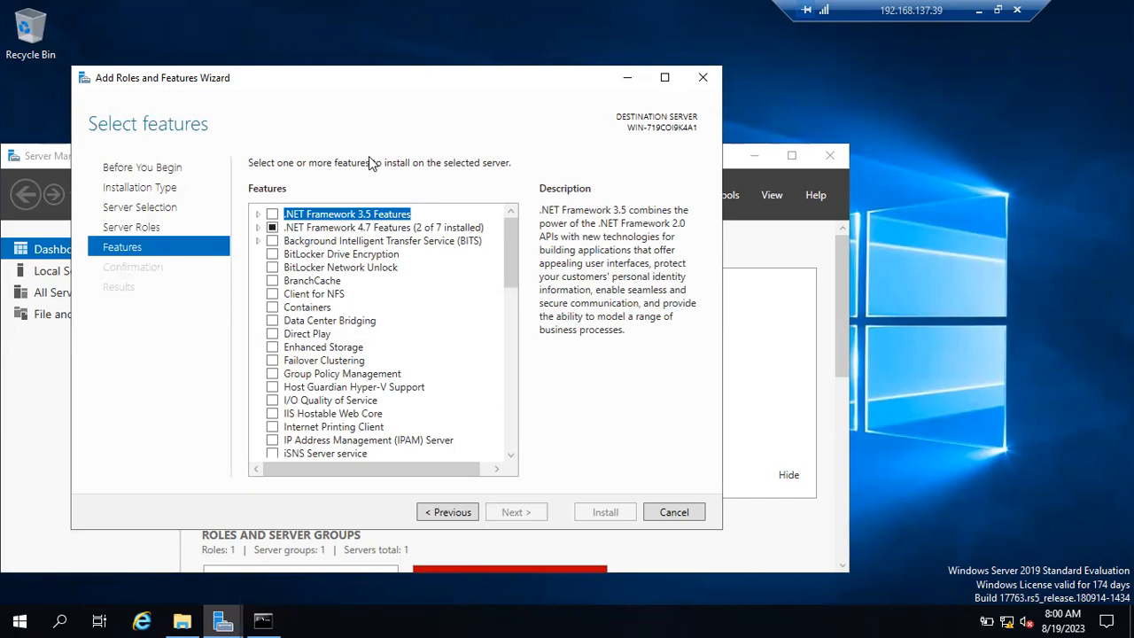
Step: Install .NET Framework 3.5 Features using alternate source path D:\sources\SxS\
left_click(272, 214)
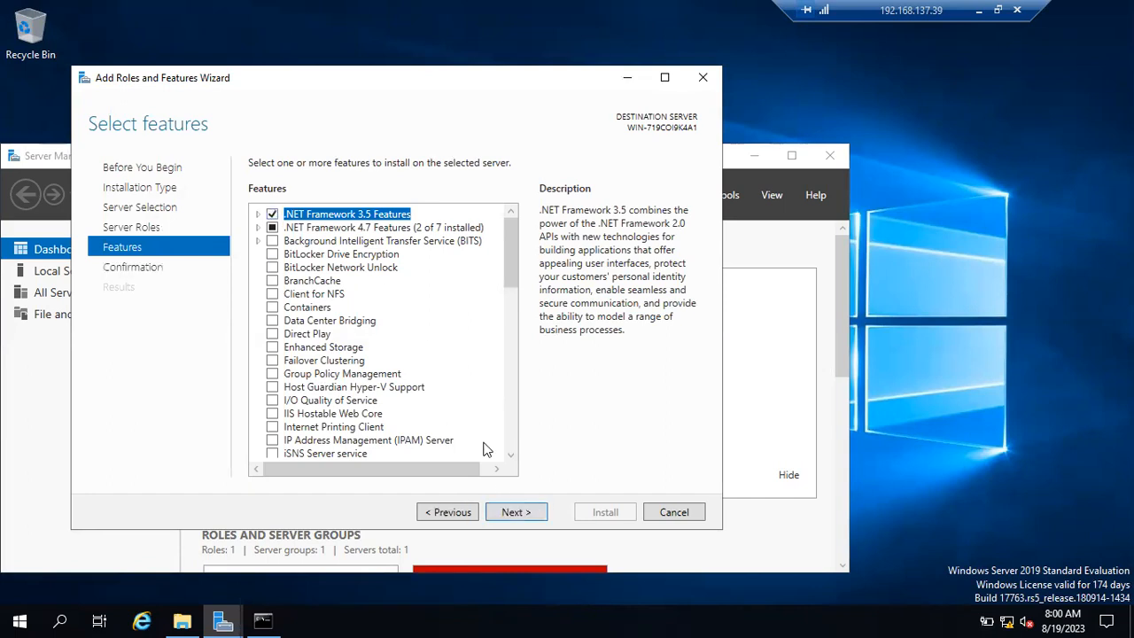
left_click(507, 516)
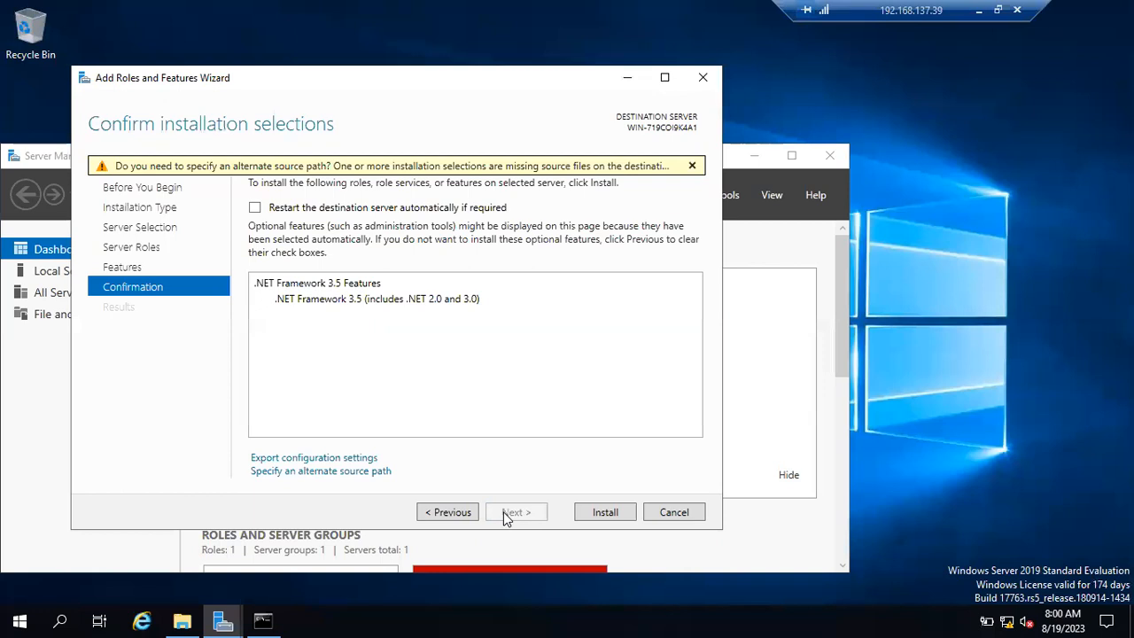
left_click(369, 478)
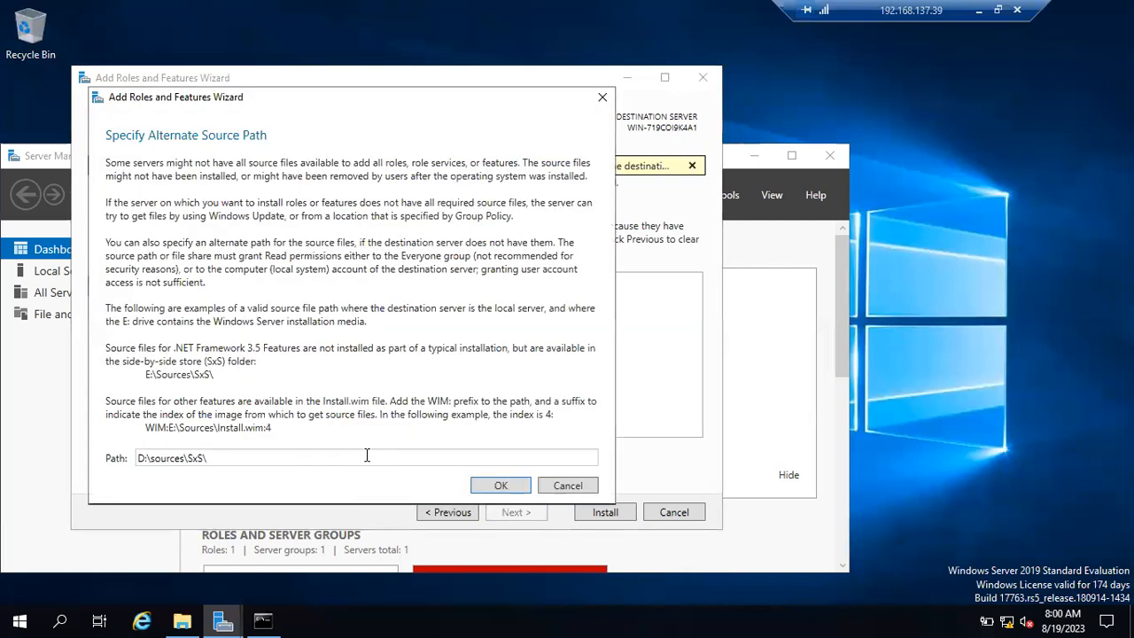
double_click(289, 457)
left_click(502, 485)
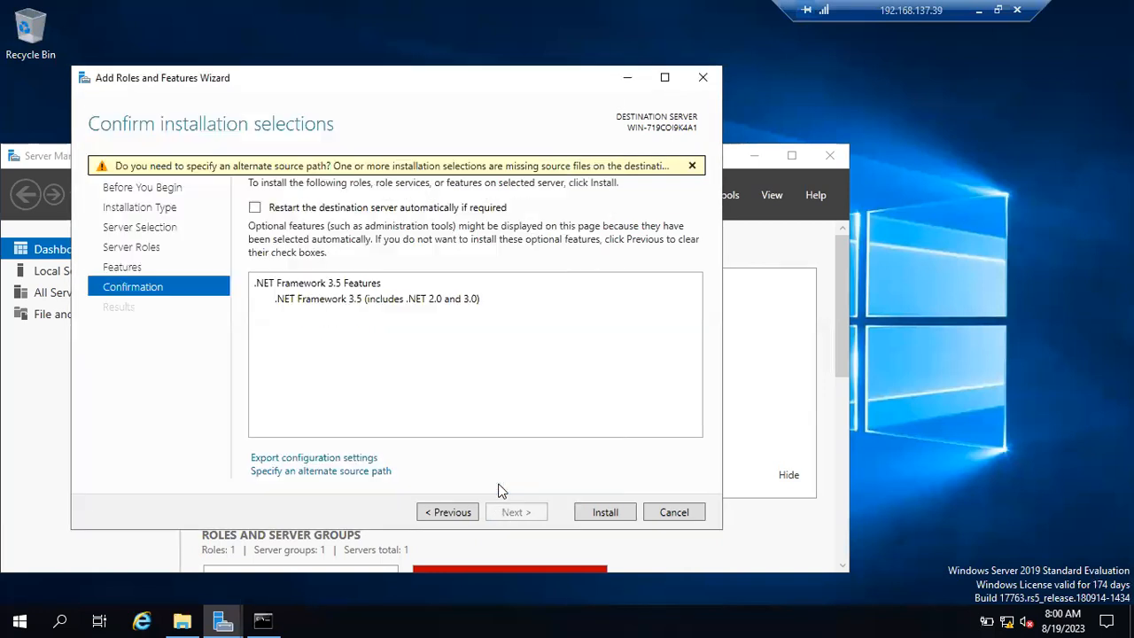
left_click(603, 513)
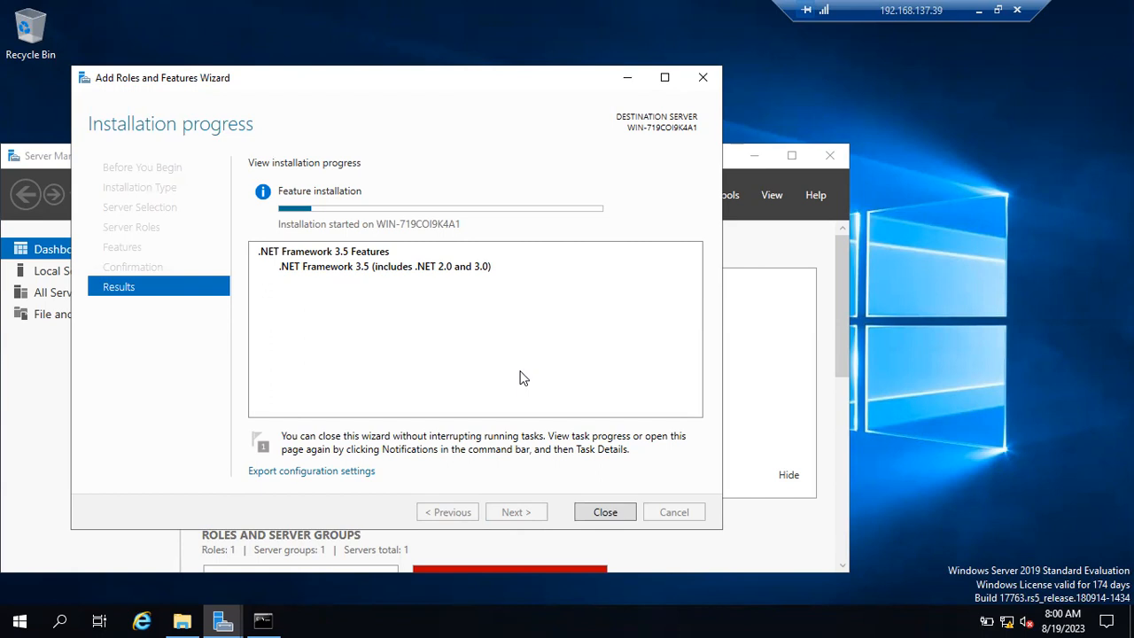
left_click(977, 11)
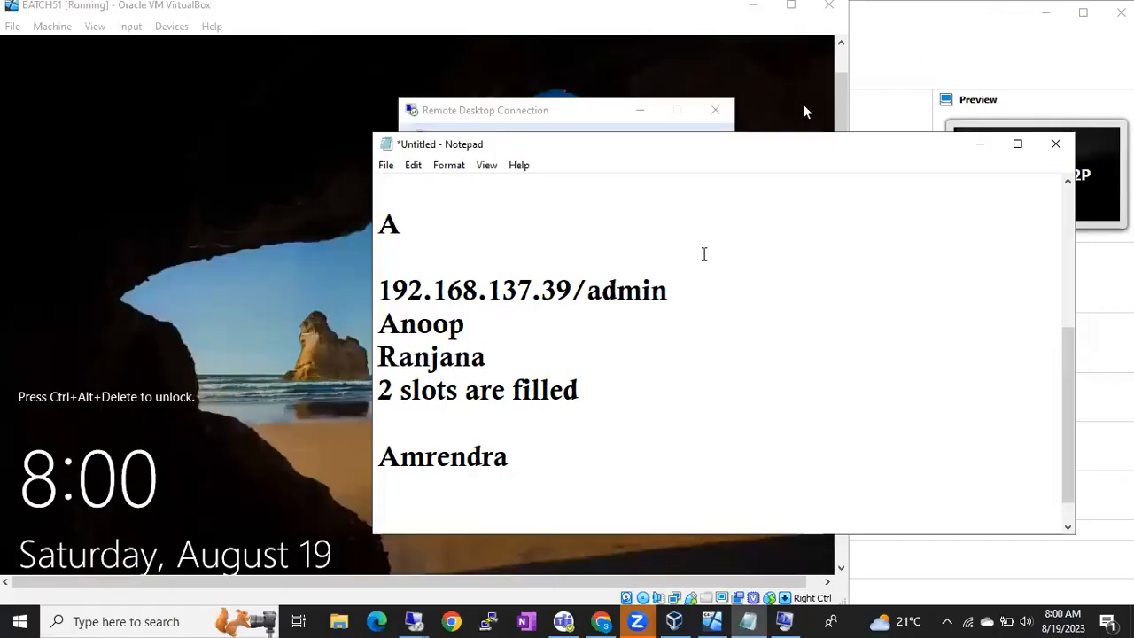
Step: Open google.com in a new Chrome tab
left_click(602, 620)
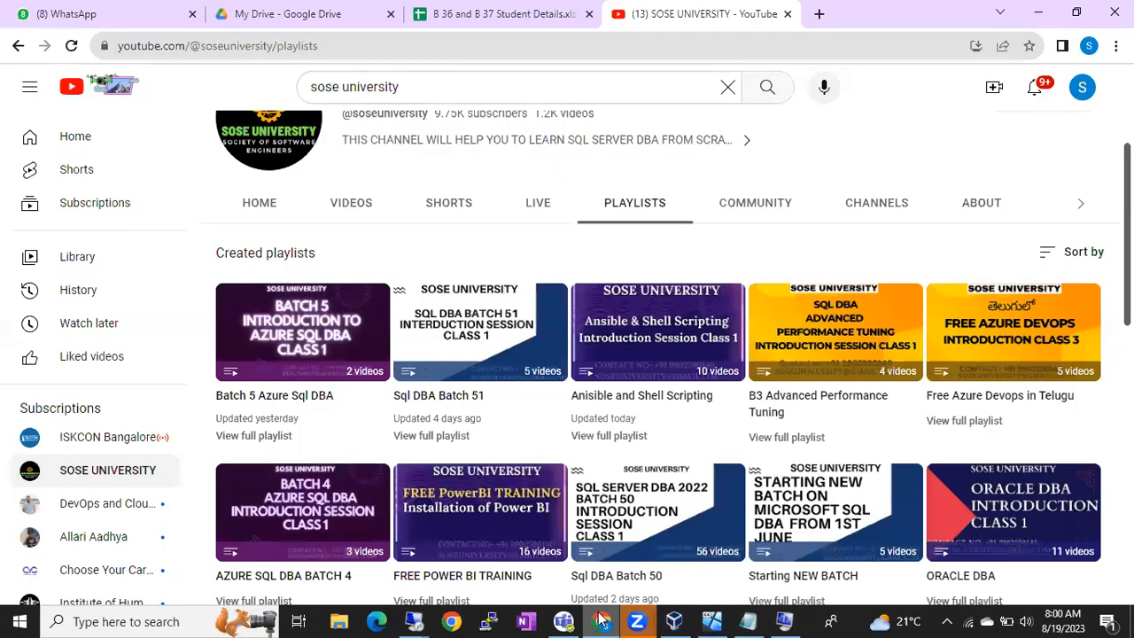
left_click(817, 14)
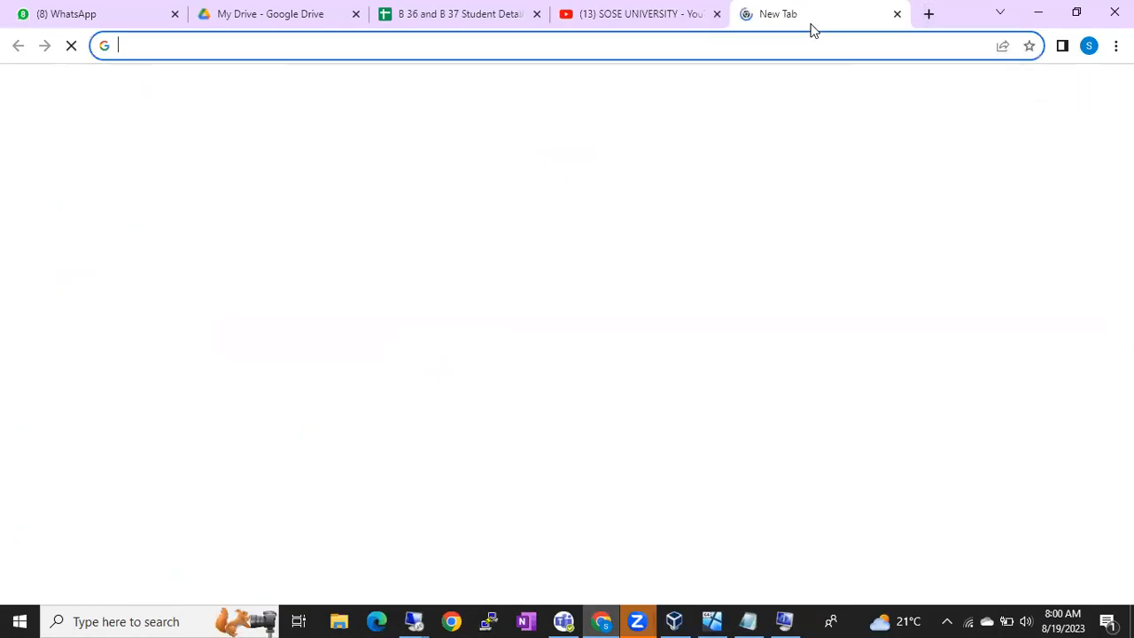
type("google.com")
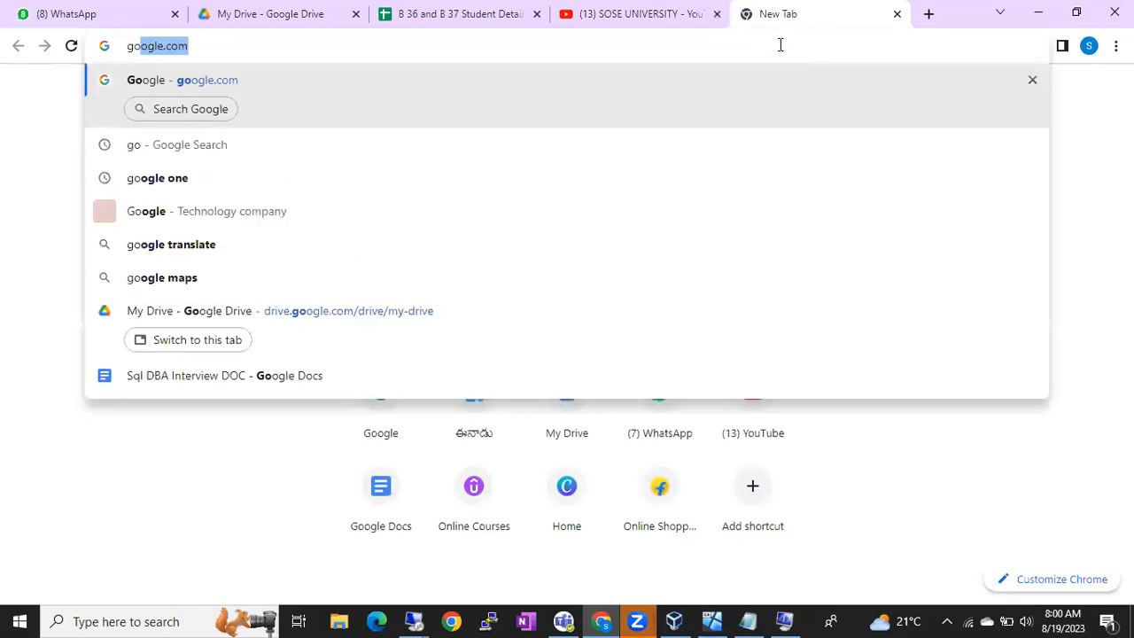
key("Return")
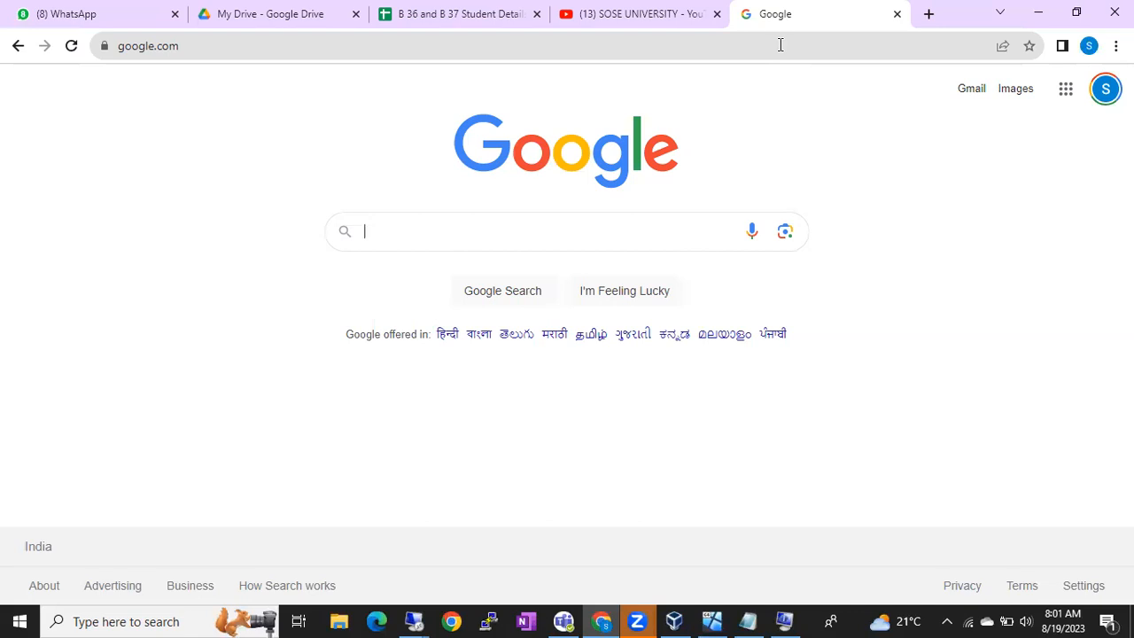
Step: Search Google for 'maximum number of connections exceeded remote desktop'
type("maxim")
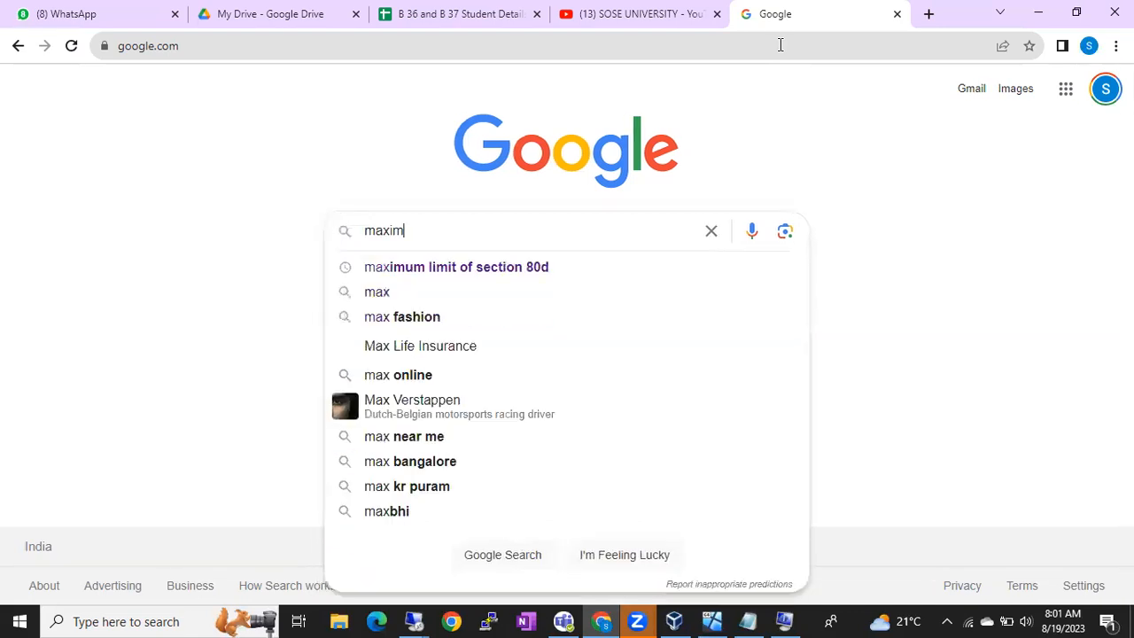
type("um ")
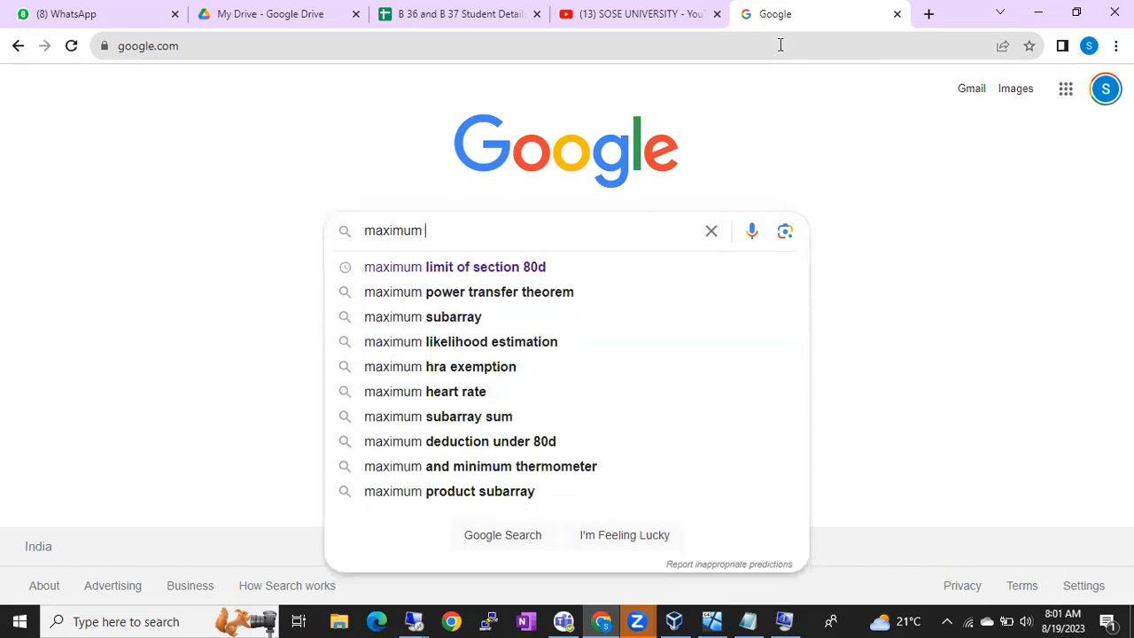
type("remote connectio")
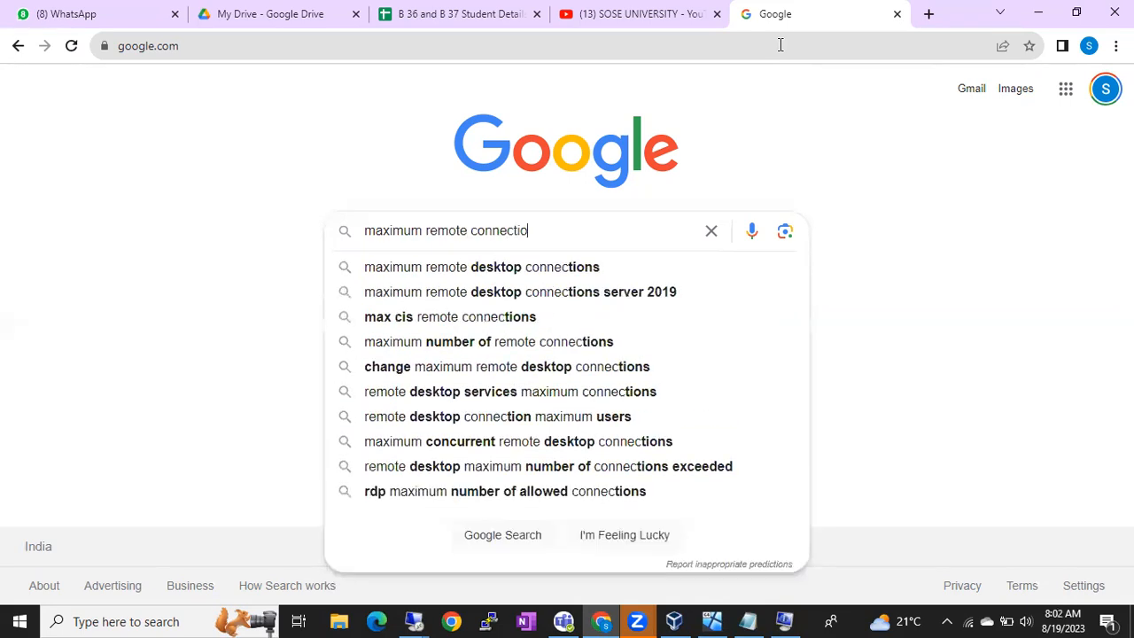
type("ns ex")
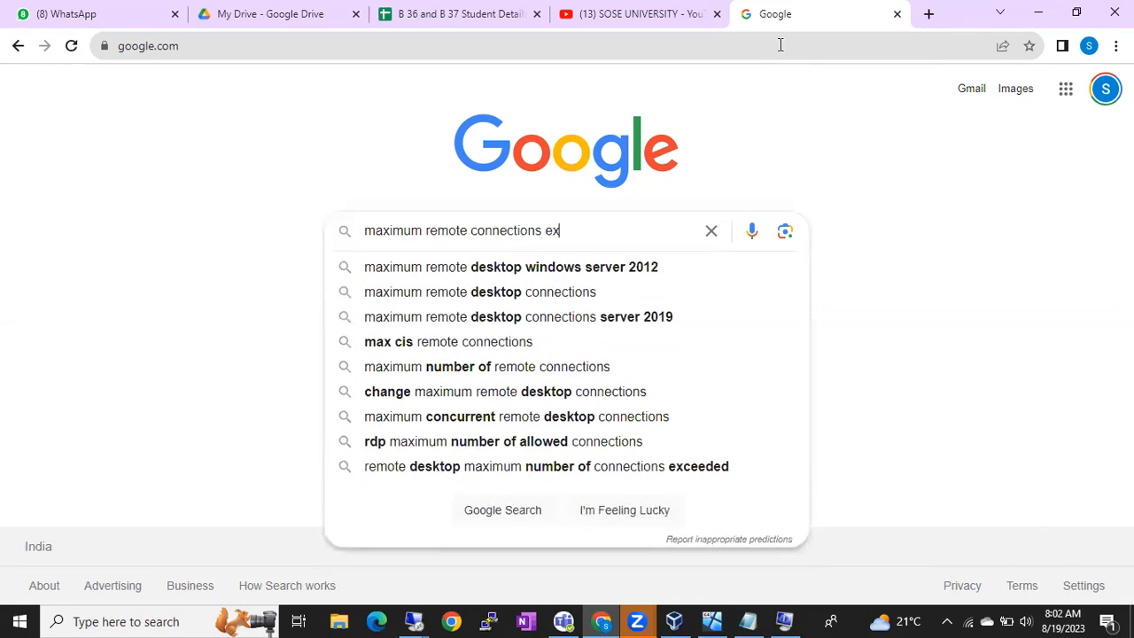
type("eceede")
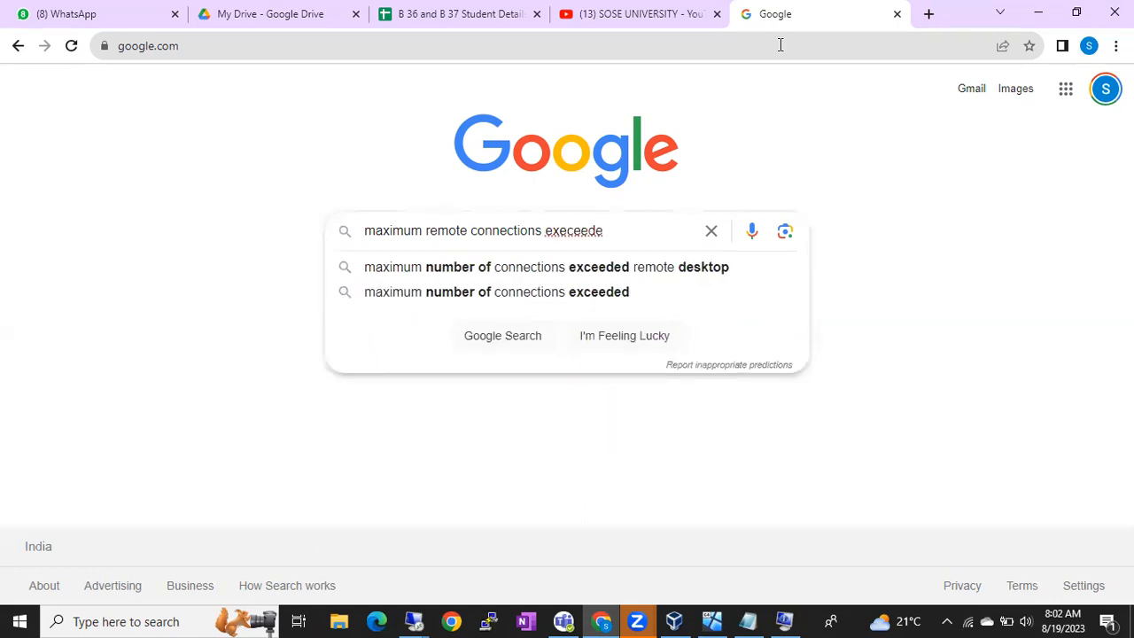
key("Down")
key("Return")
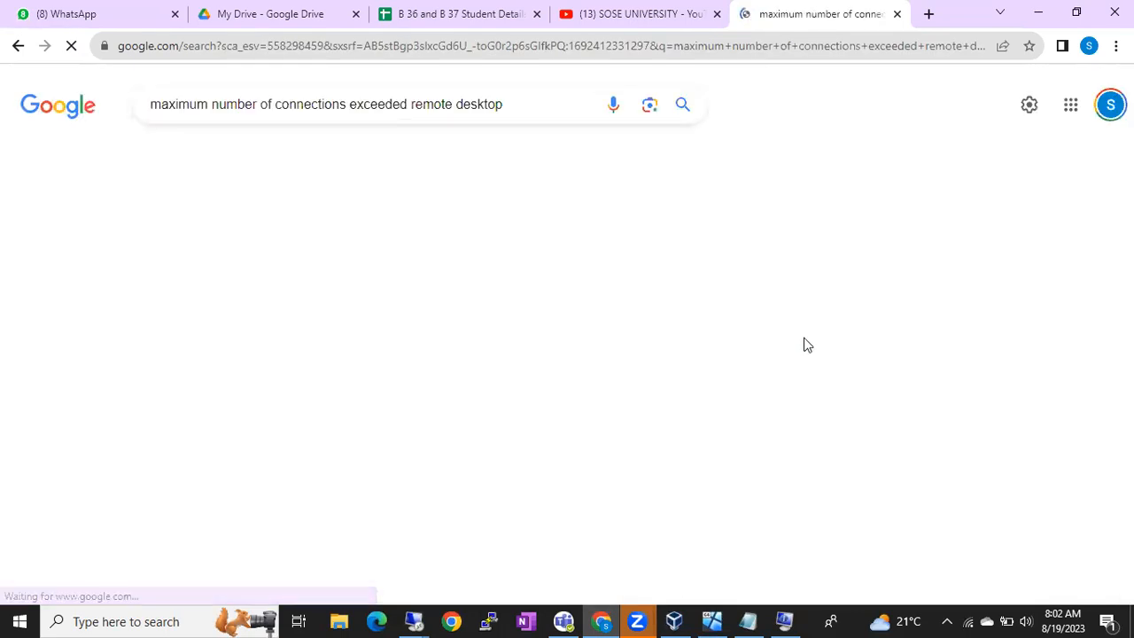
scroll(666, 429, "down", 3)
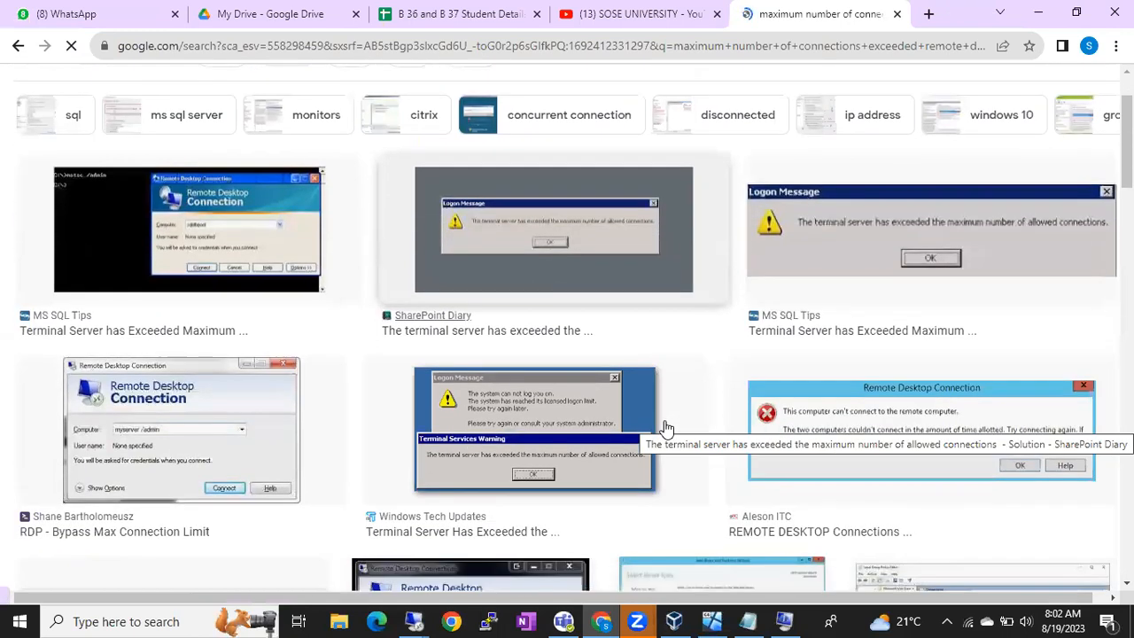
scroll(667, 428, "down", 2)
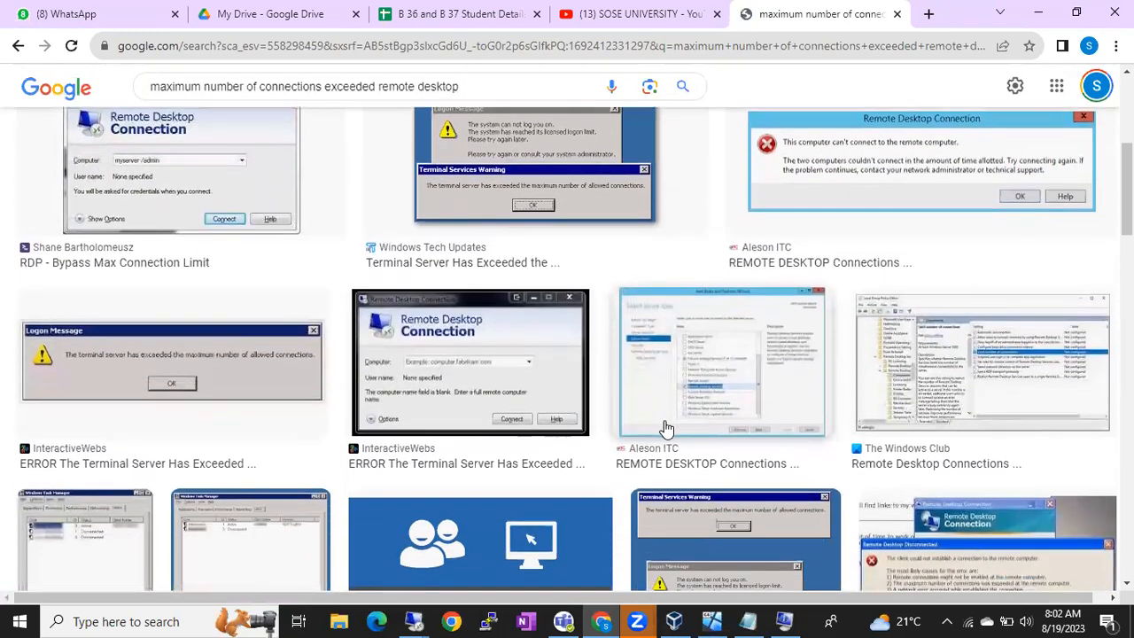
scroll(666, 429, "down", 1)
scroll(666, 429, "down", 5)
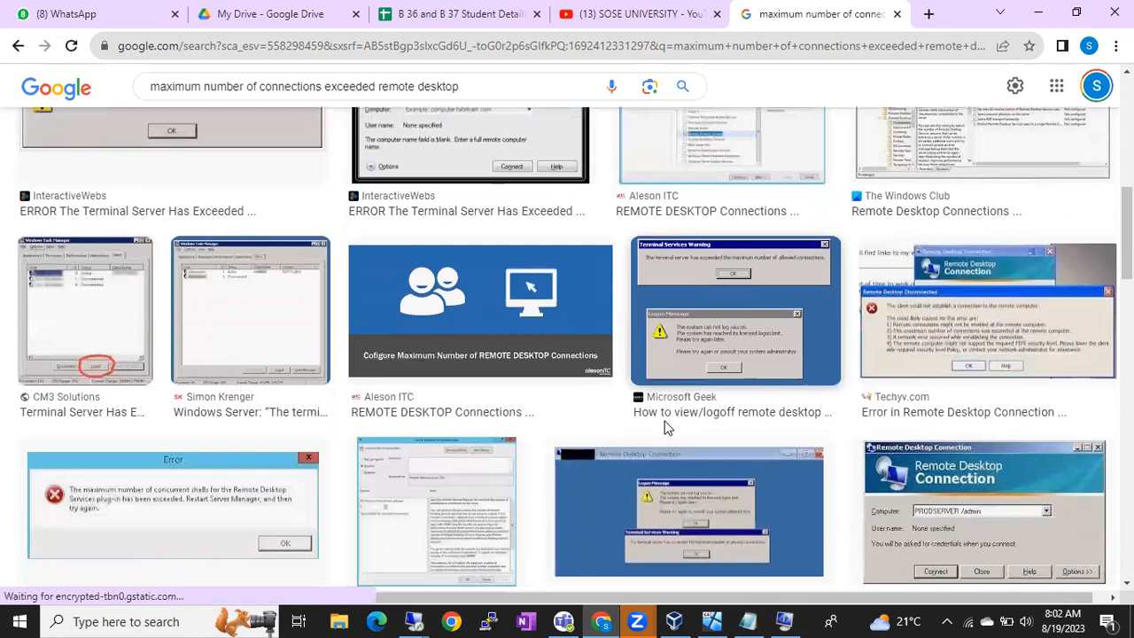
scroll(666, 429, "down", 4)
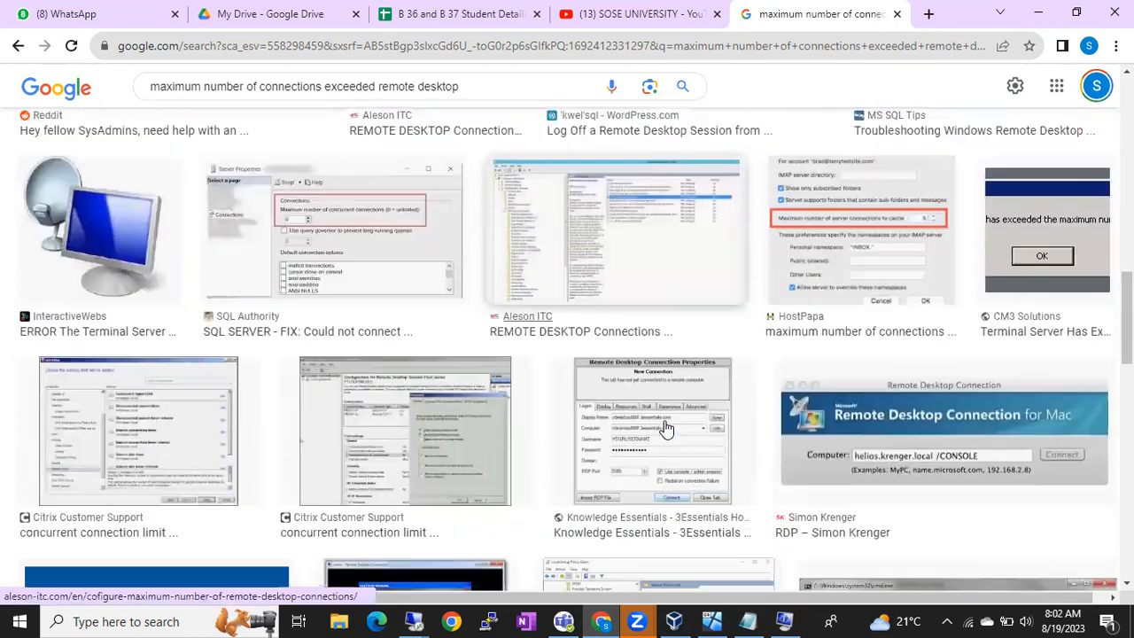
scroll(666, 429, "down", 4)
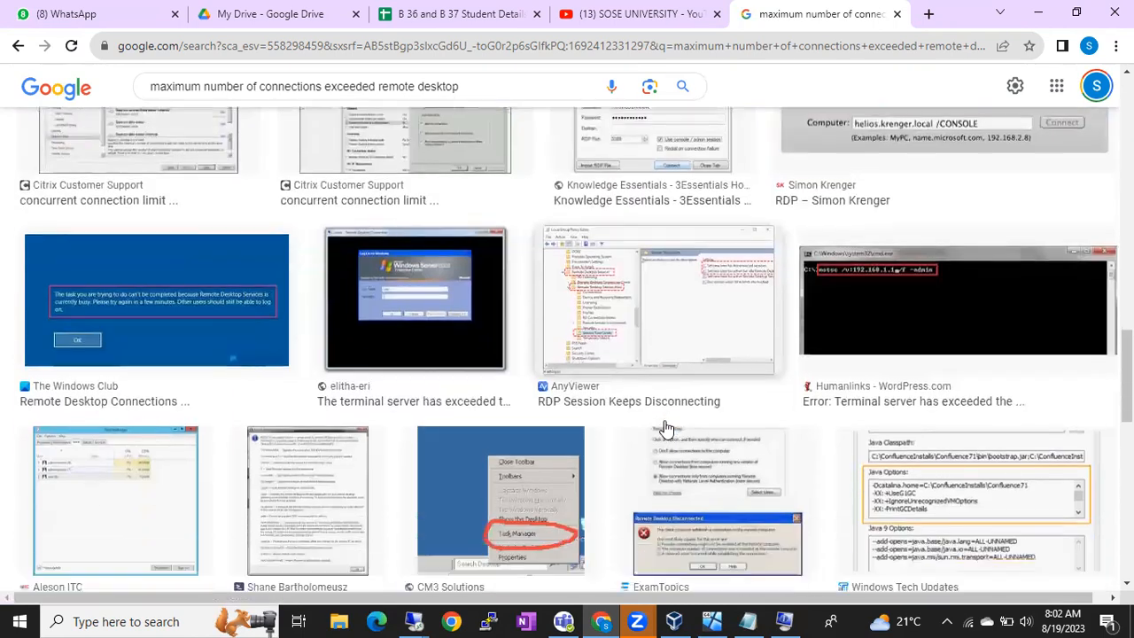
scroll(666, 429, "down", 3)
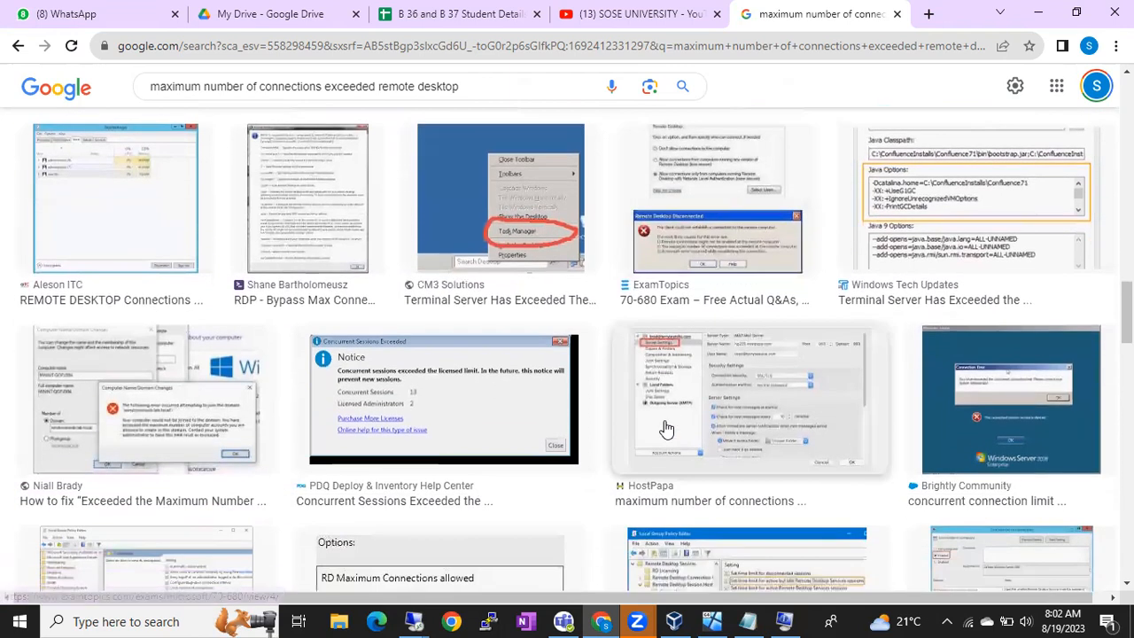
scroll(666, 428, "down", 2)
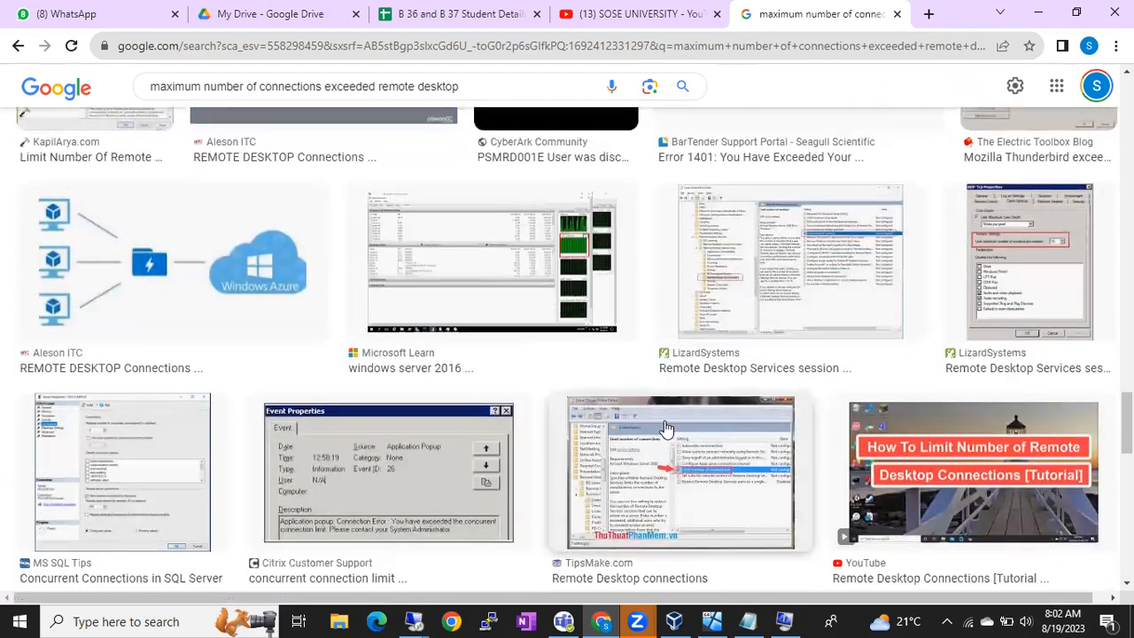
scroll(666, 429, "down", 7)
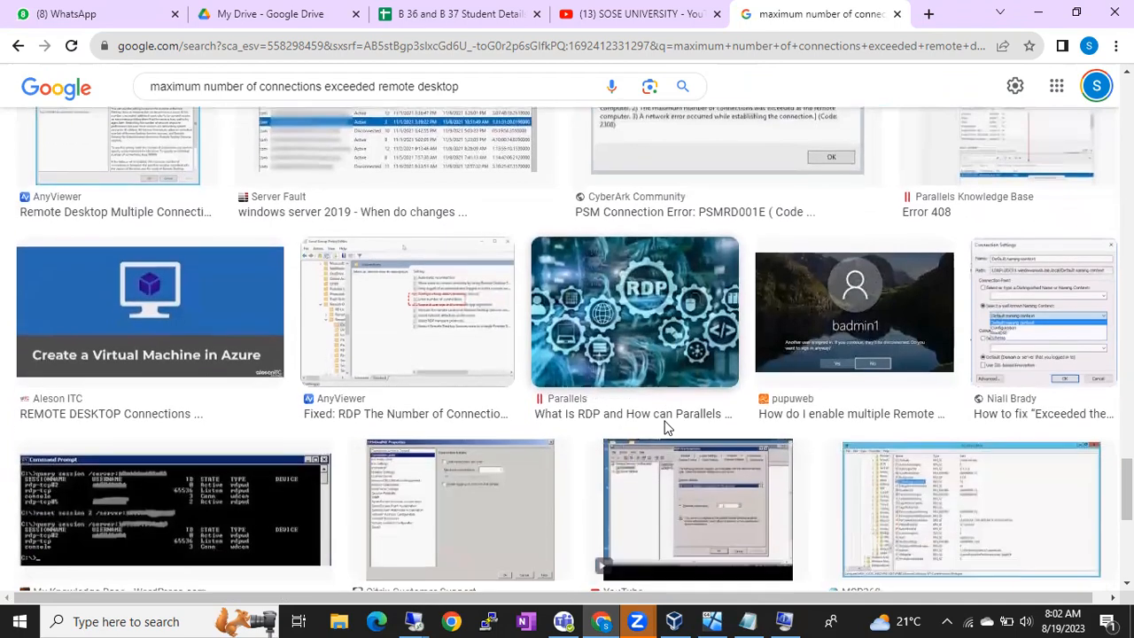
scroll(666, 429, "down", 5)
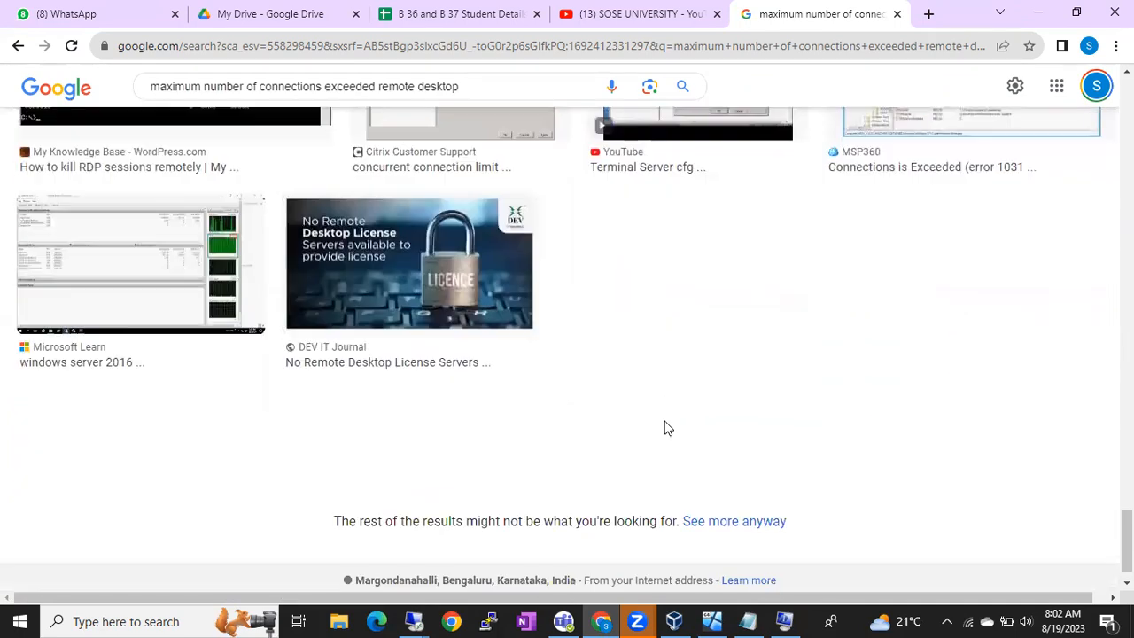
scroll(668, 428, "up", 1)
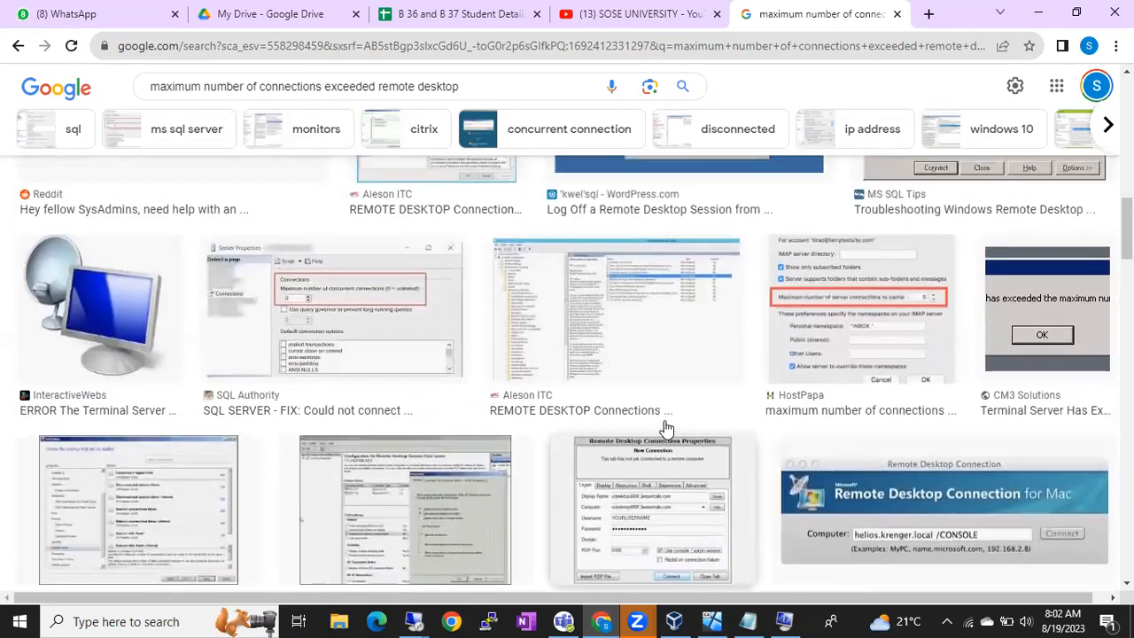
scroll(667, 430, "up", 3)
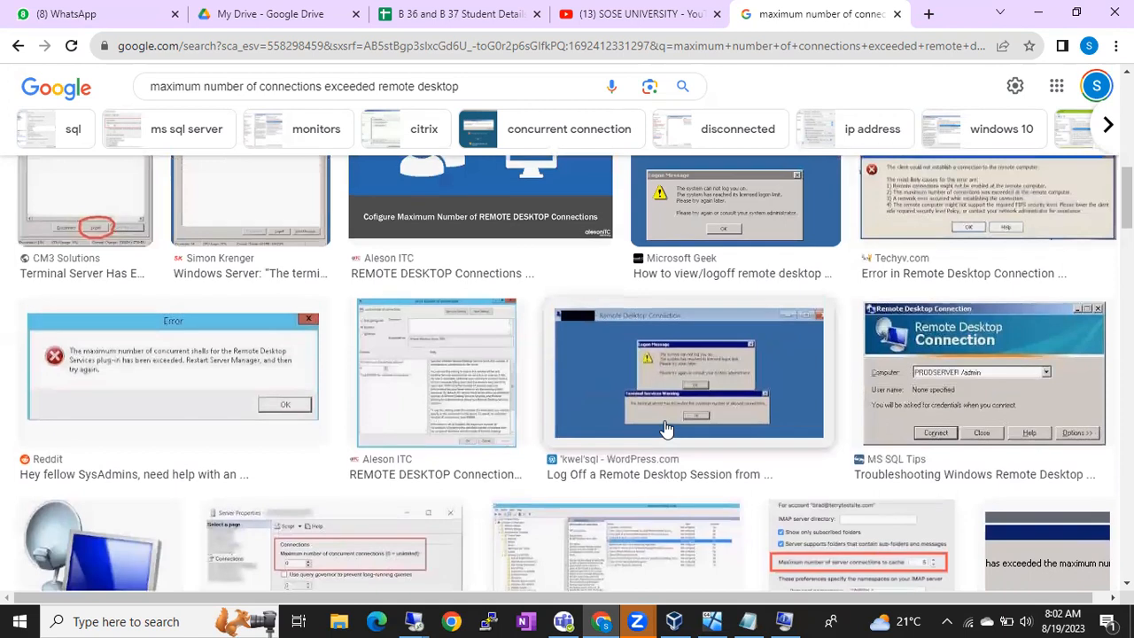
scroll(666, 429, "up", 4)
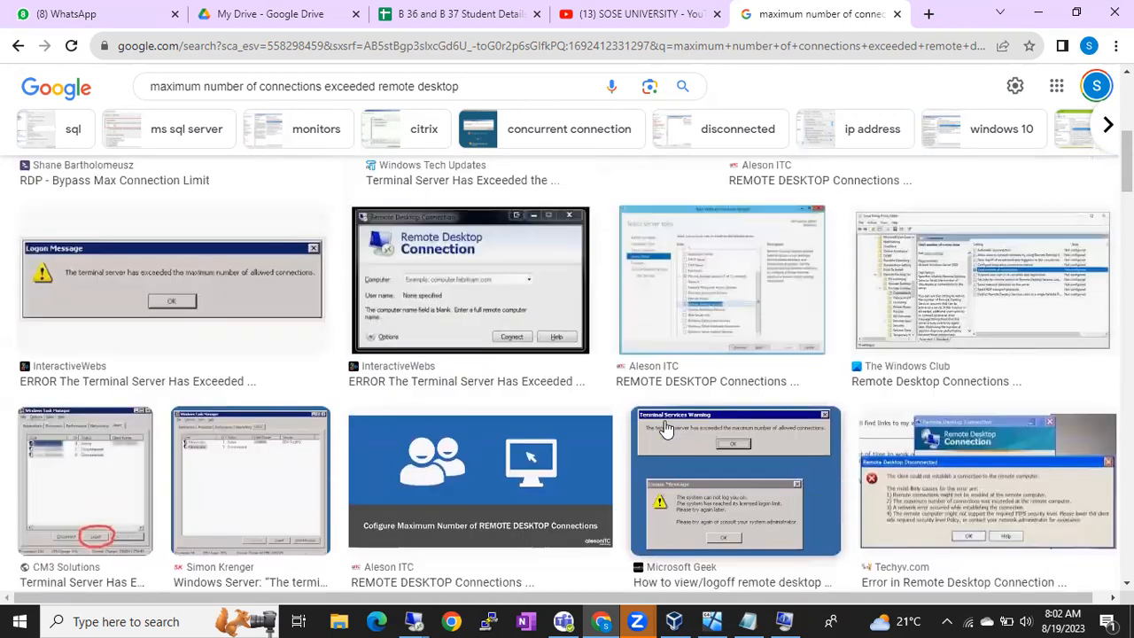
scroll(666, 430, "up", 5)
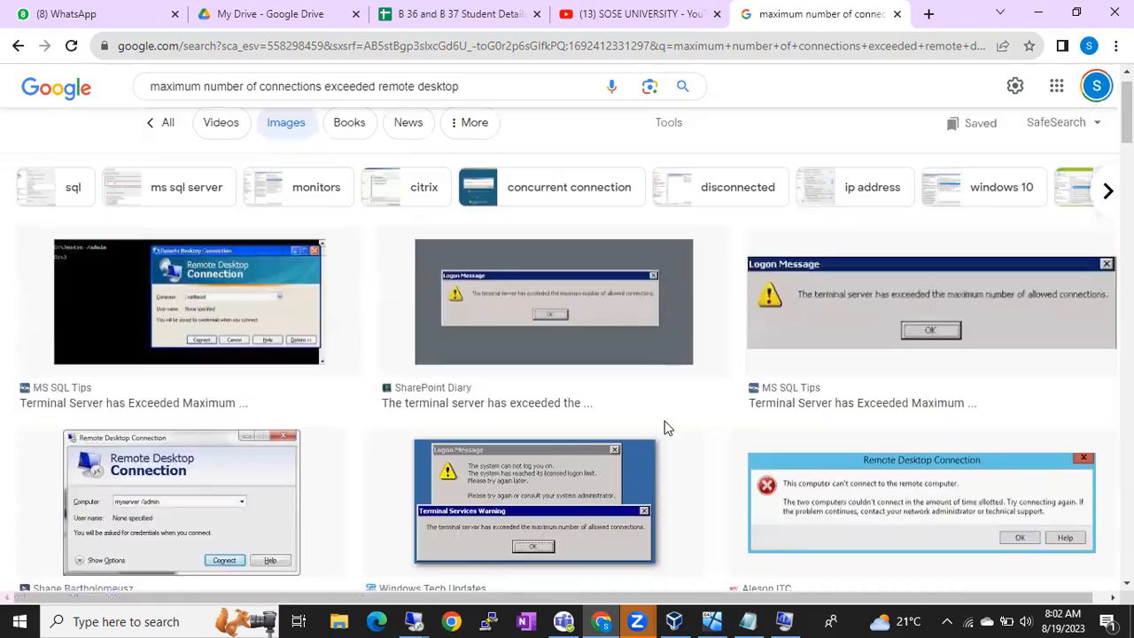
scroll(665, 427, "down", 3)
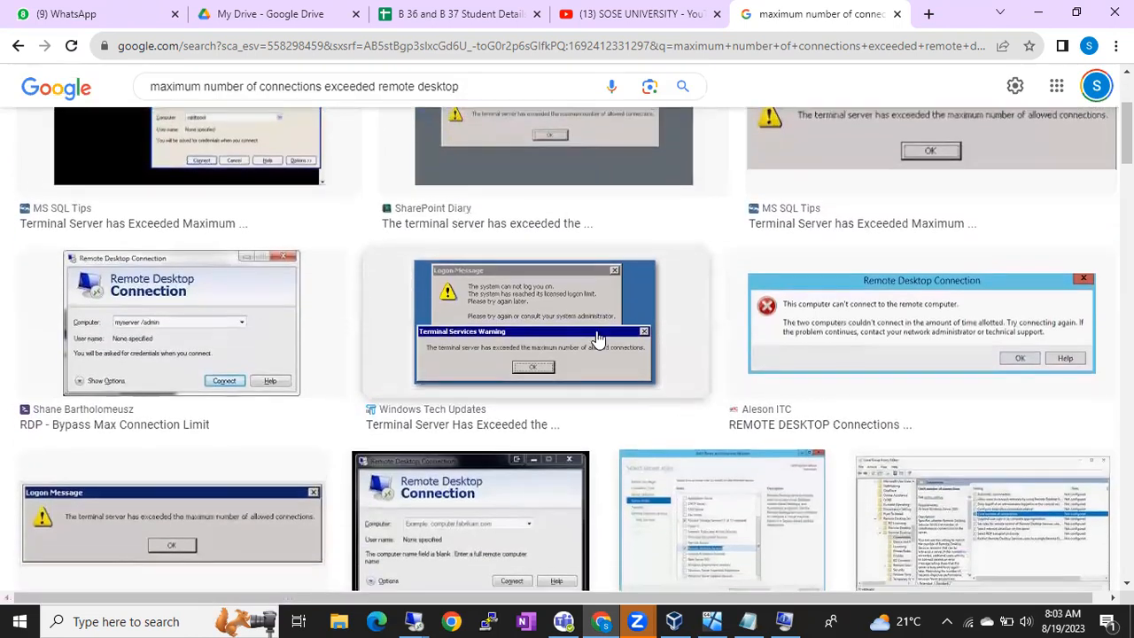
scroll(599, 340, "up", 3)
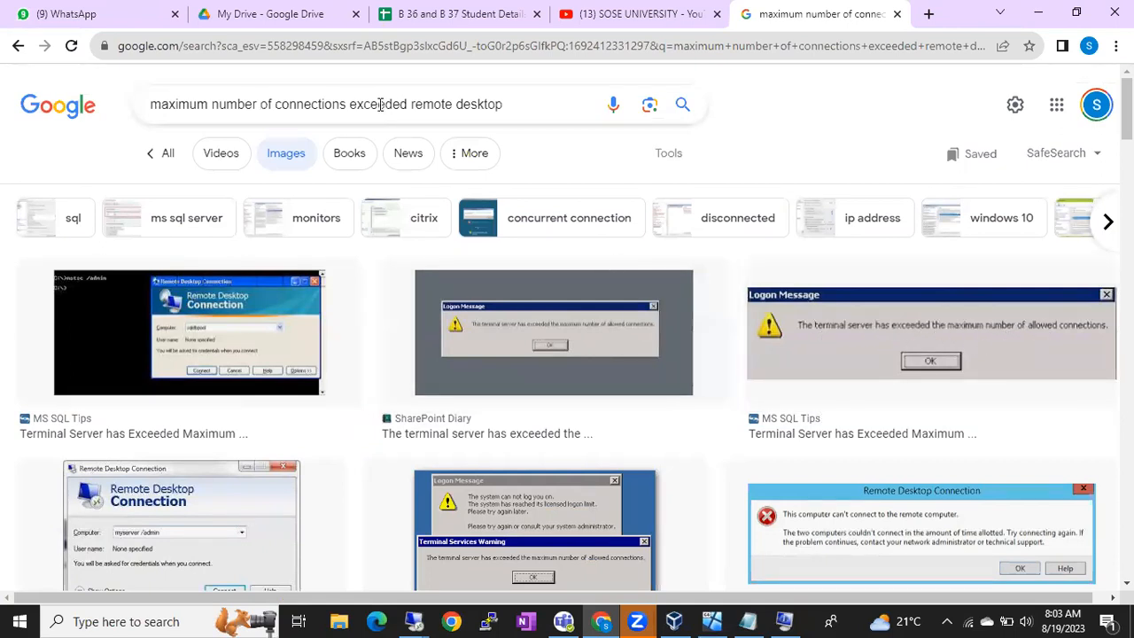
left_click_drag(532, 101, 274, 98)
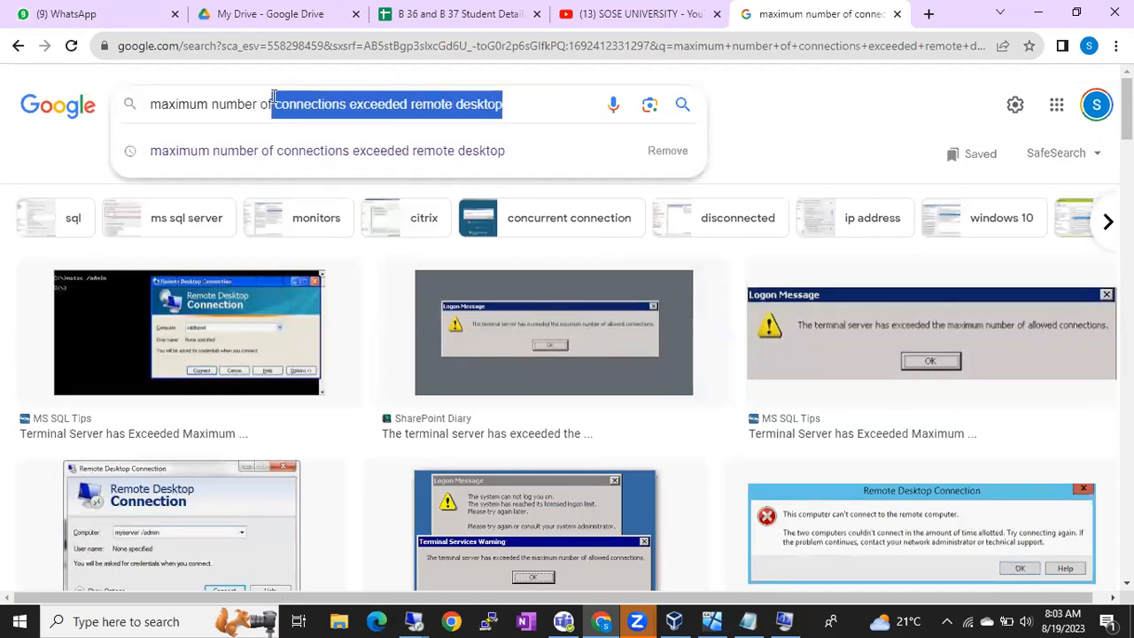
type("allowed connections to the rdp")
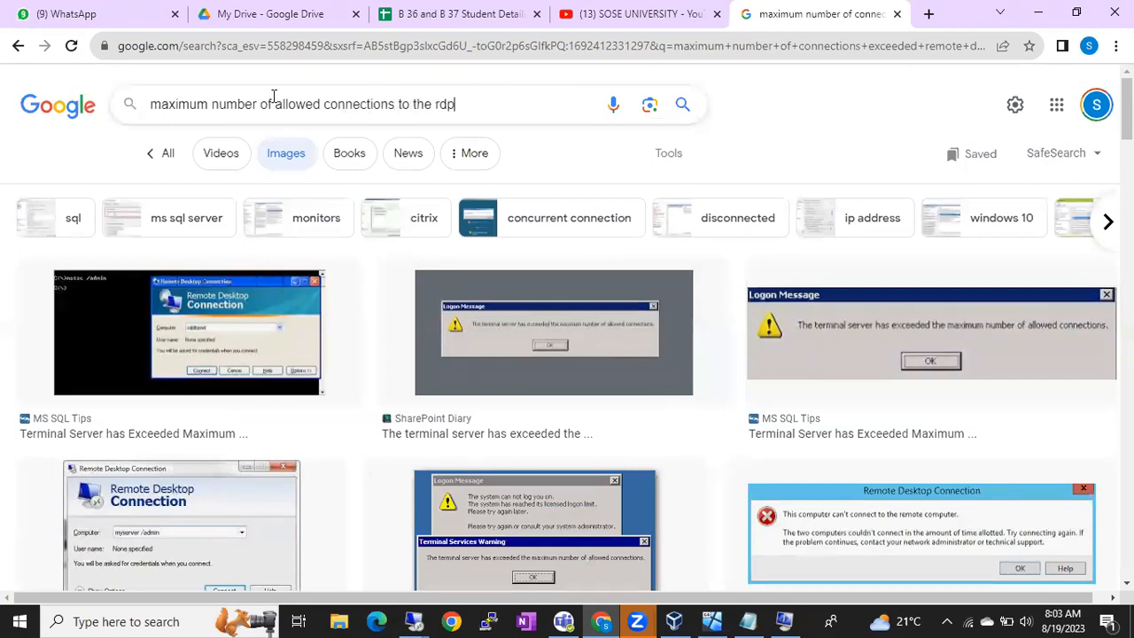
key("Return")
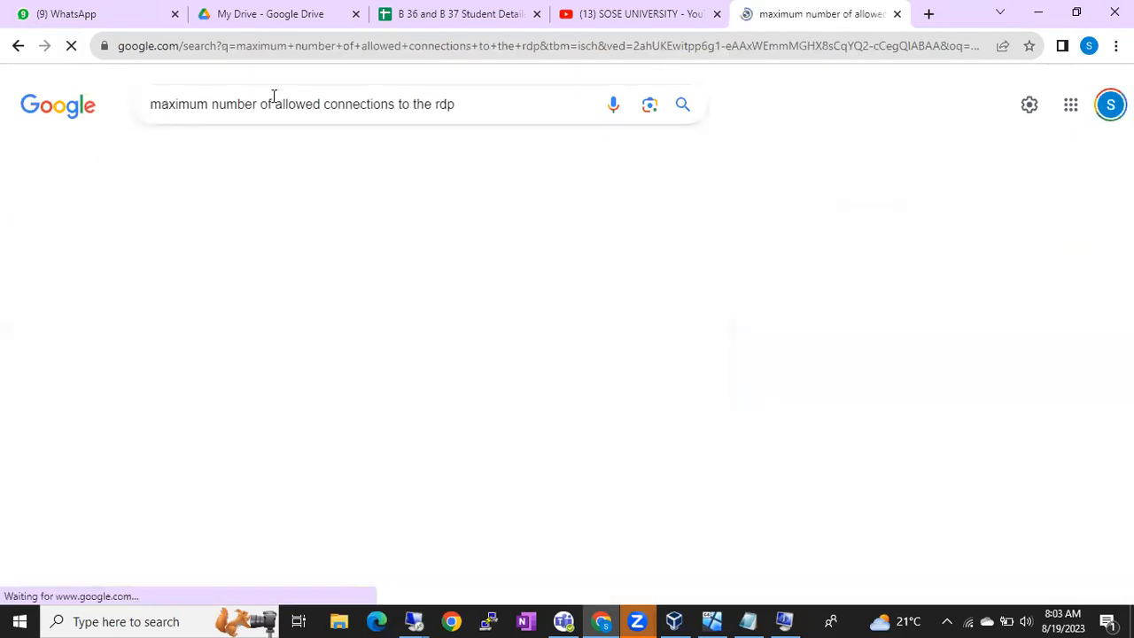
scroll(514, 430, "down", 3)
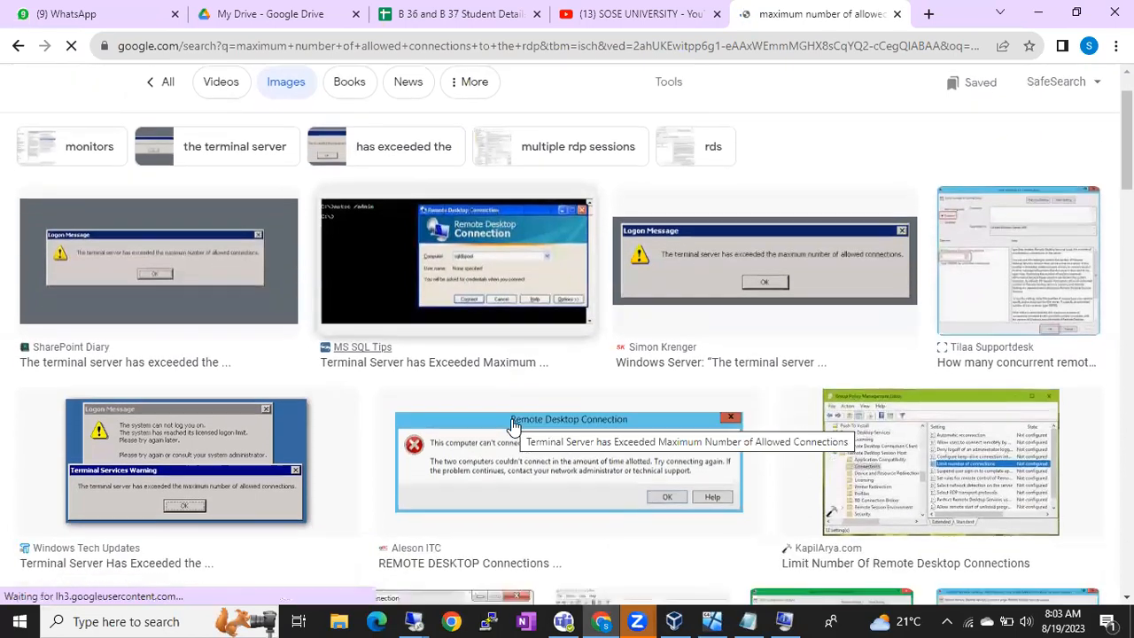
scroll(514, 428, "down", 3)
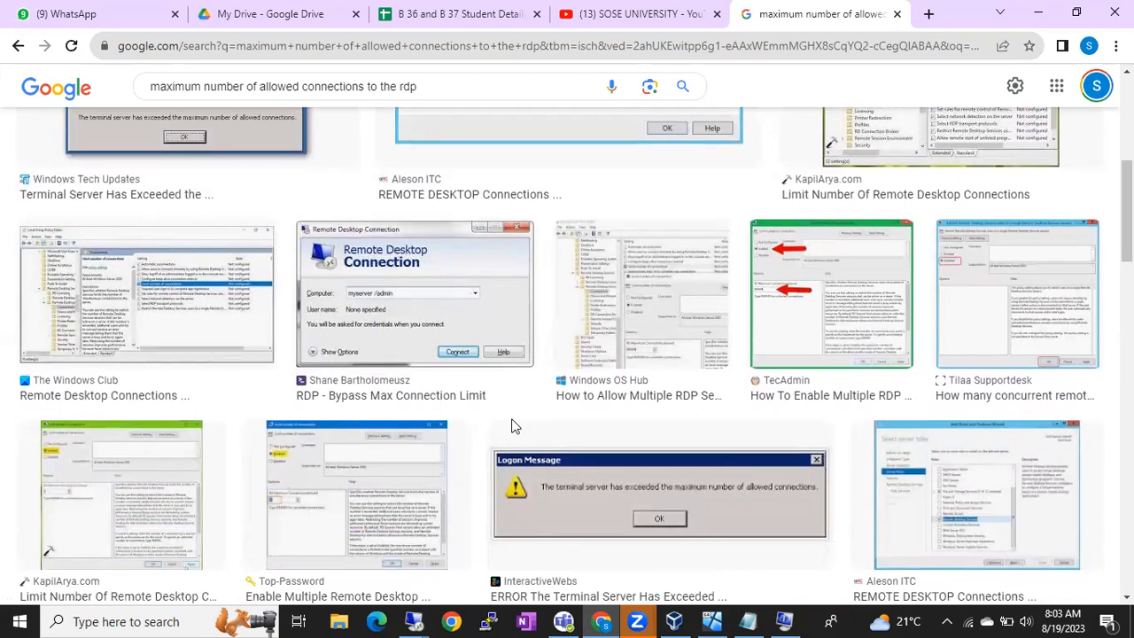
scroll(511, 427, "down", 1)
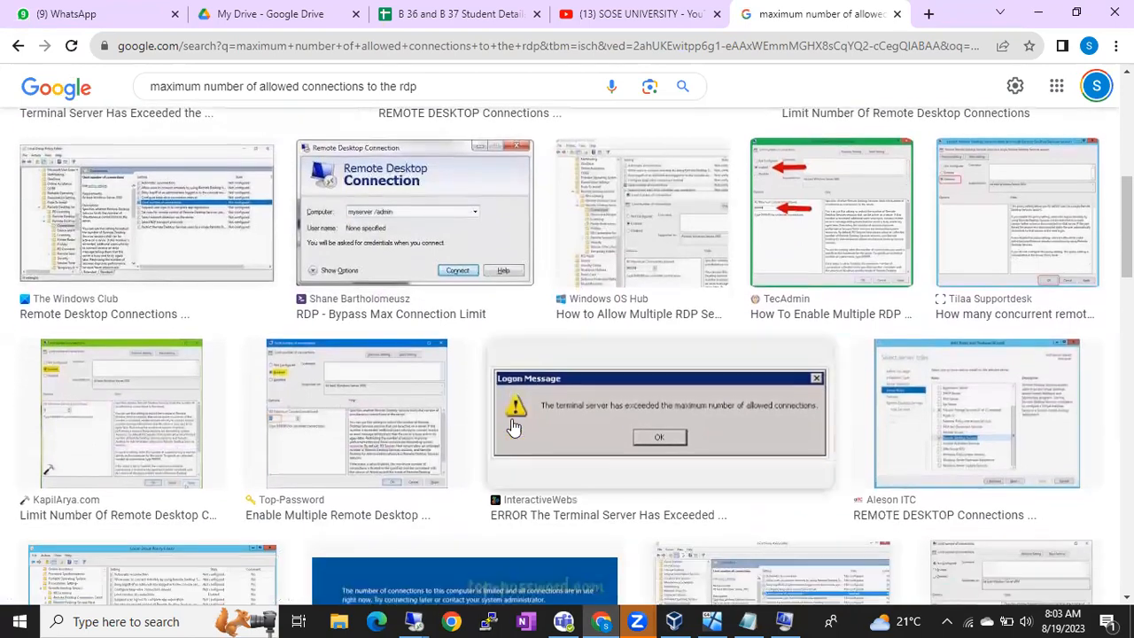
scroll(514, 428, "down", 3)
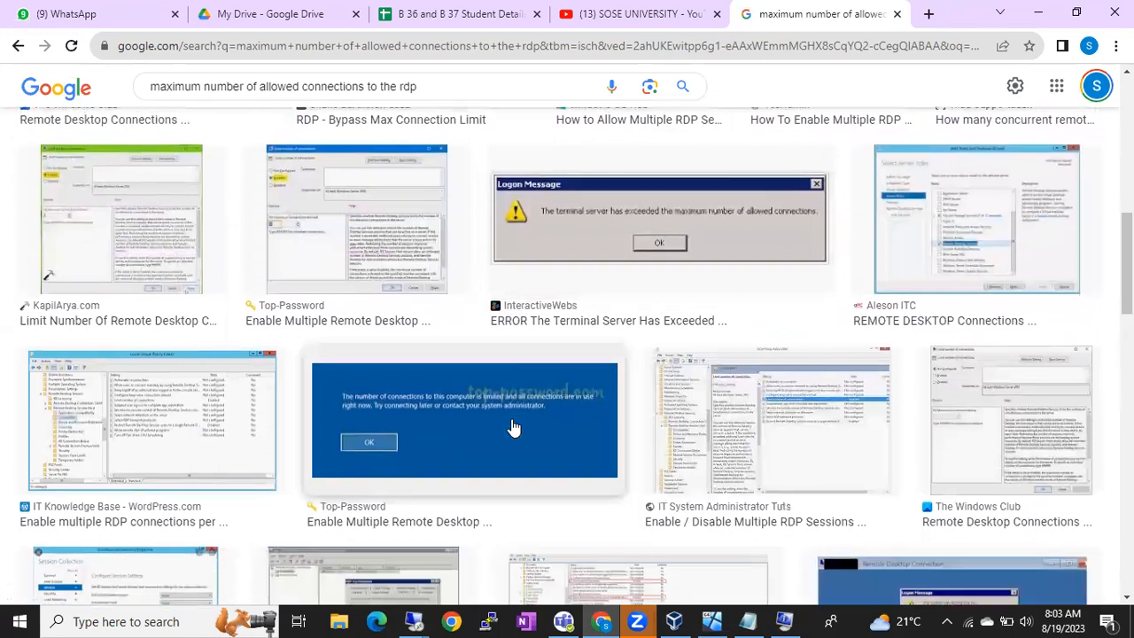
scroll(514, 428, "down", 2)
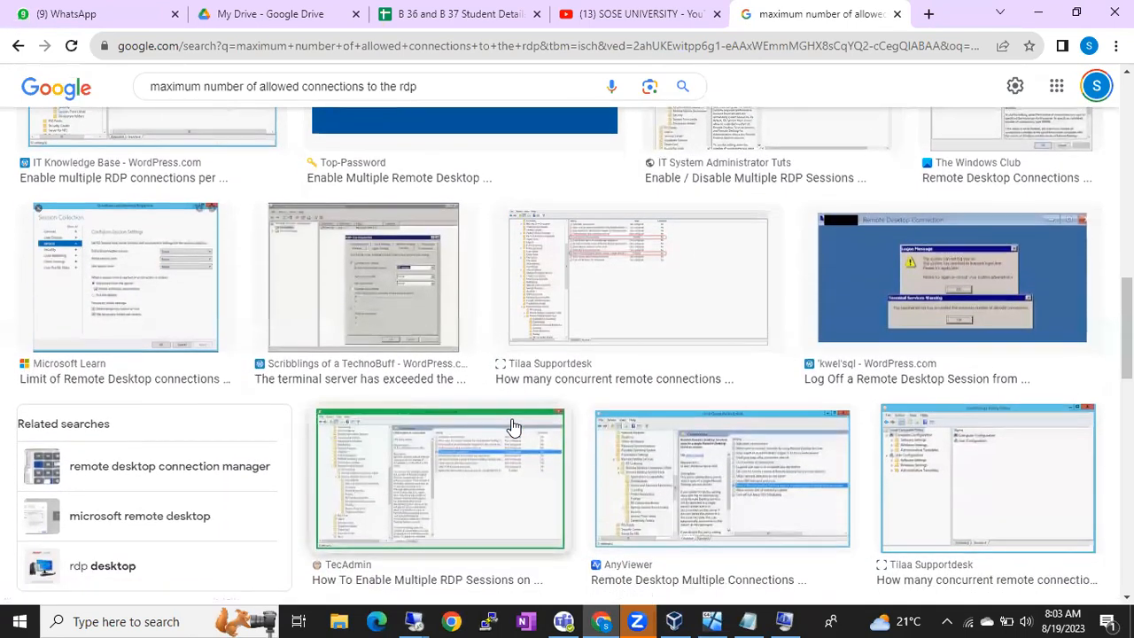
scroll(514, 428, "down", 1)
scroll(514, 428, "down", 1)
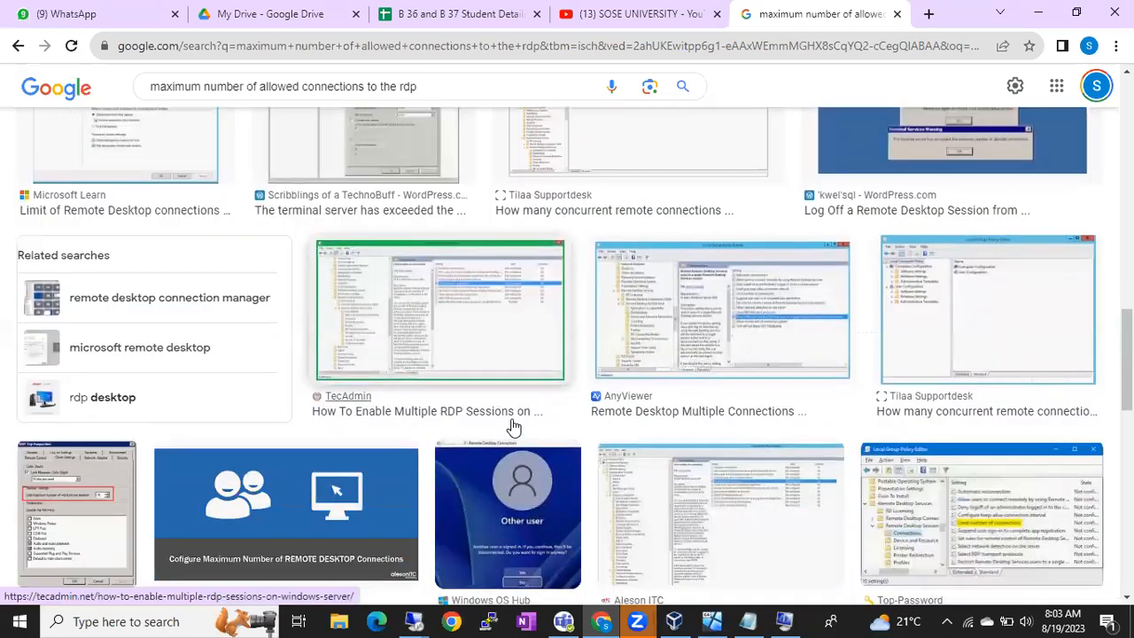
scroll(514, 428, "down", 1)
scroll(514, 428, "down", 3)
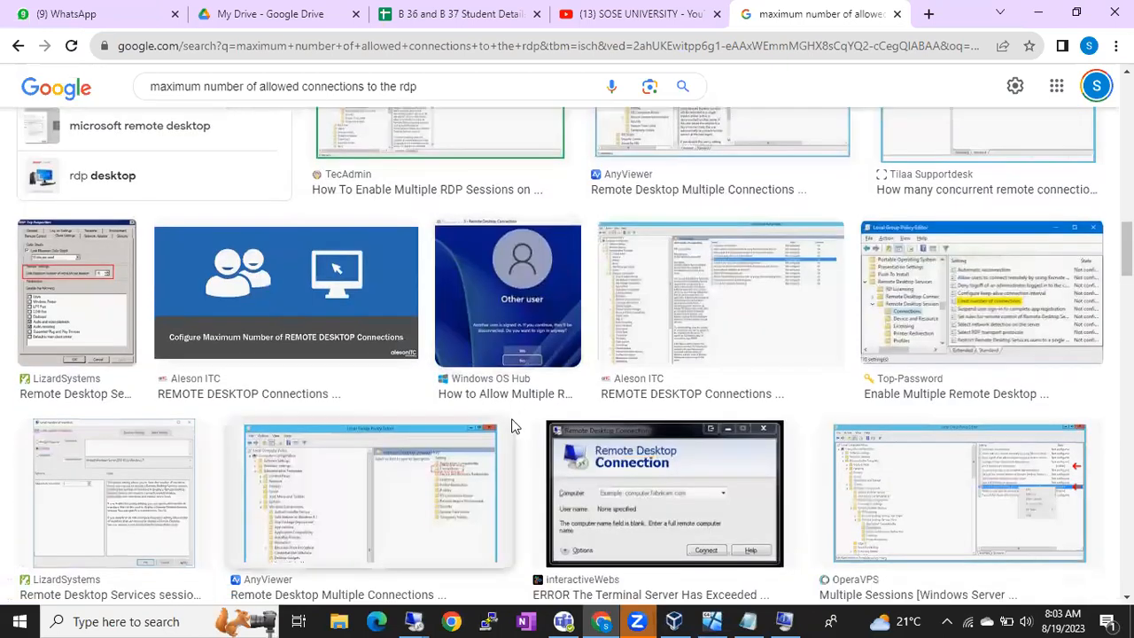
scroll(514, 427, "down", 4)
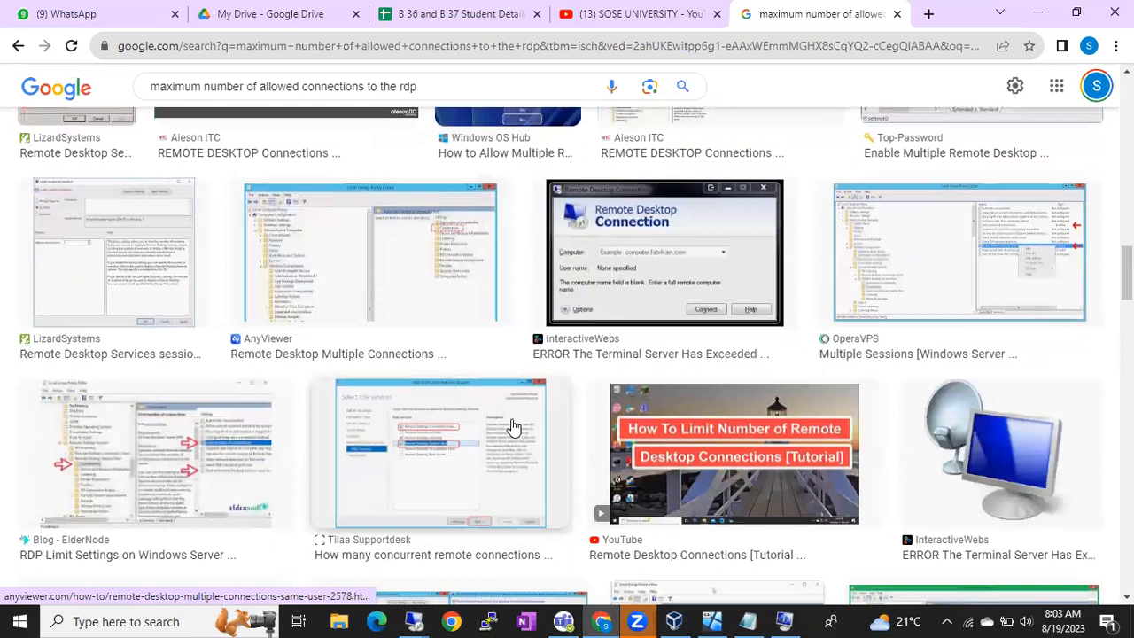
scroll(514, 428, "down", 4)
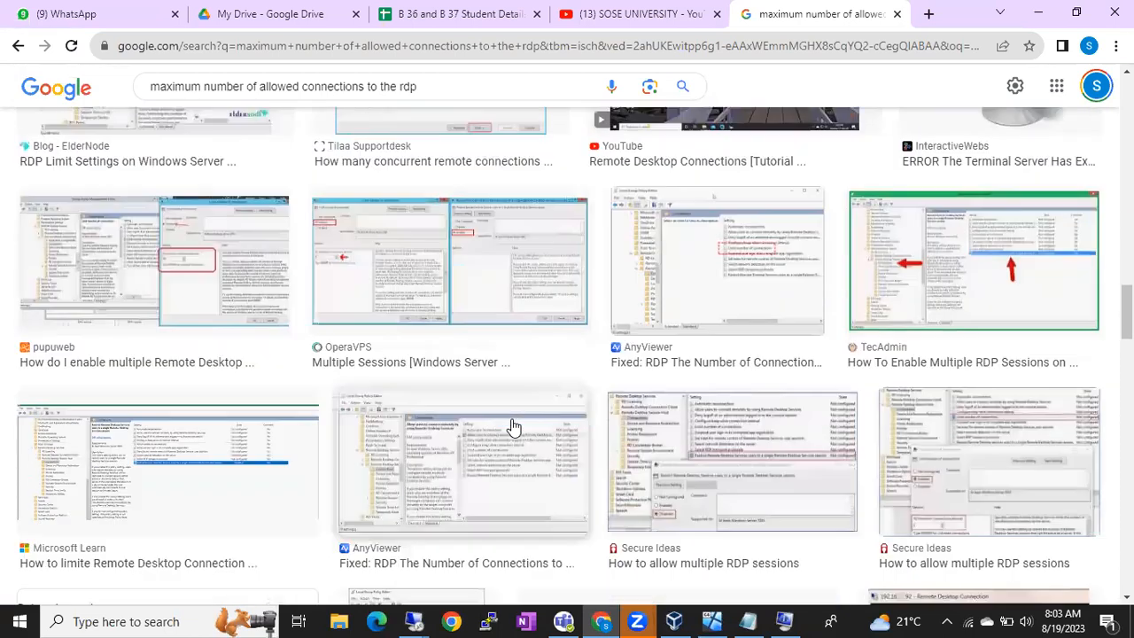
scroll(511, 426, "down", 1)
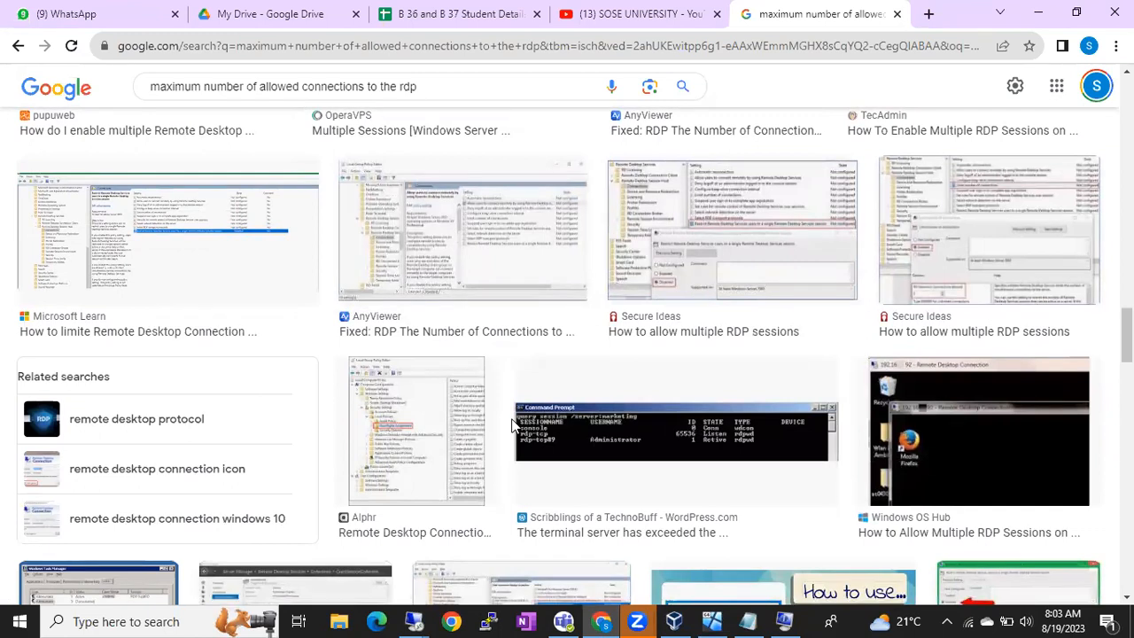
scroll(512, 426, "down", 2)
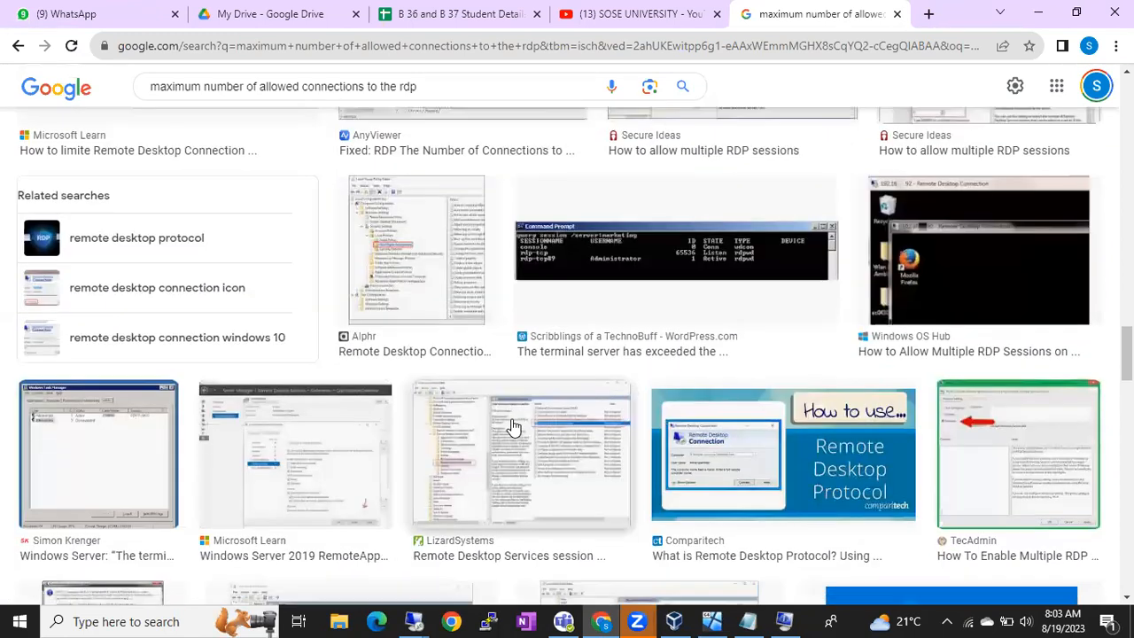
scroll(512, 427, "down", 3)
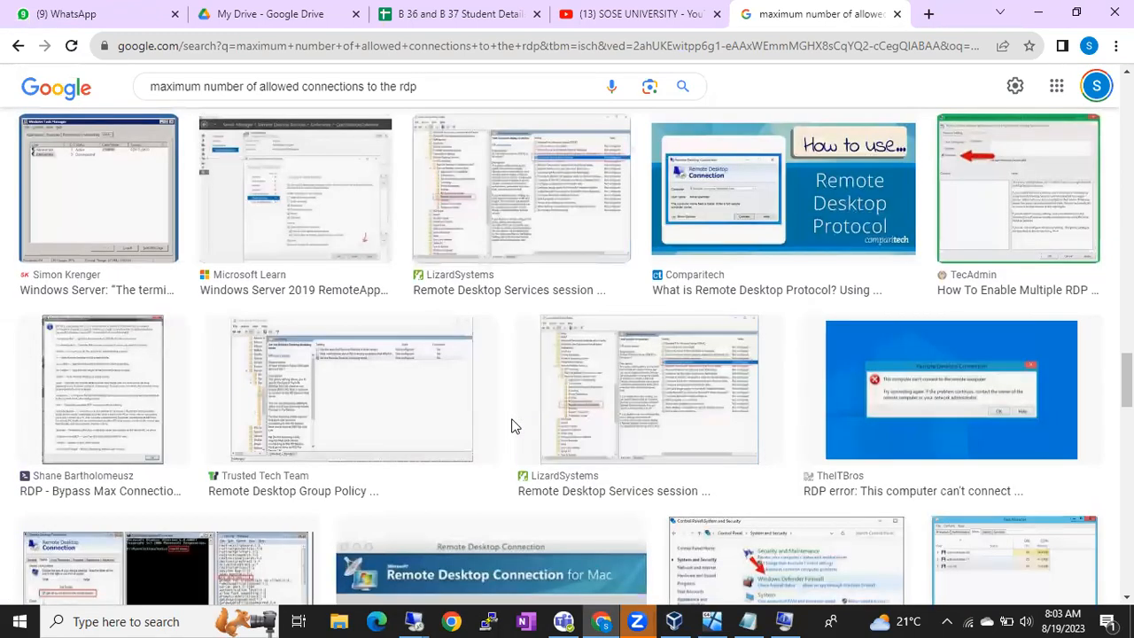
scroll(511, 426, "down", 2)
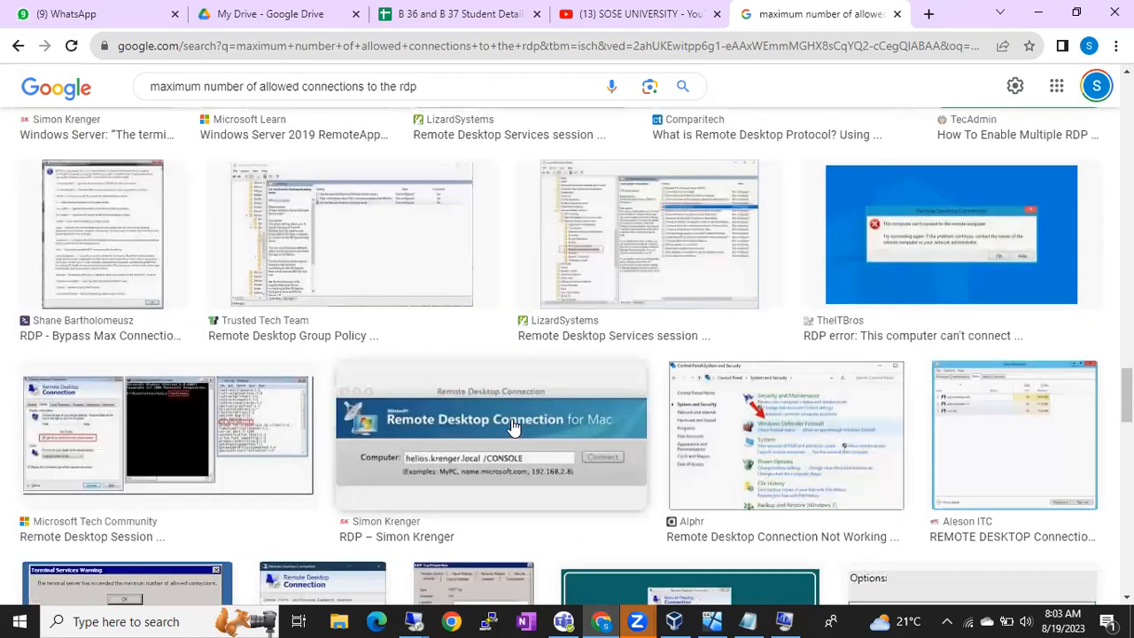
scroll(512, 426, "down", 1)
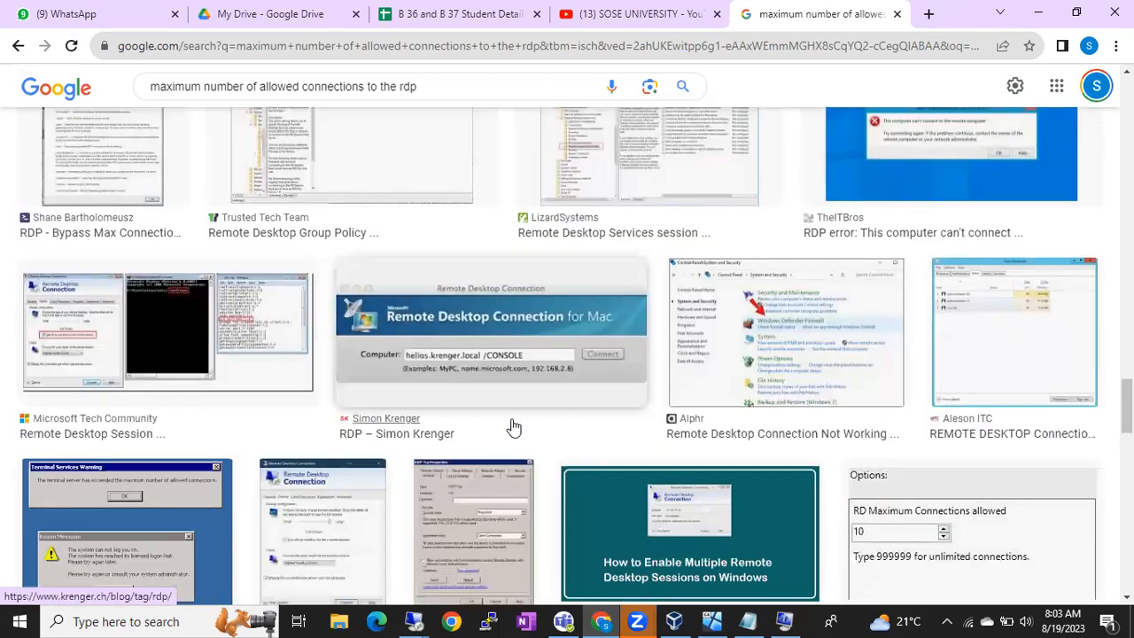
scroll(511, 426, "down", 1)
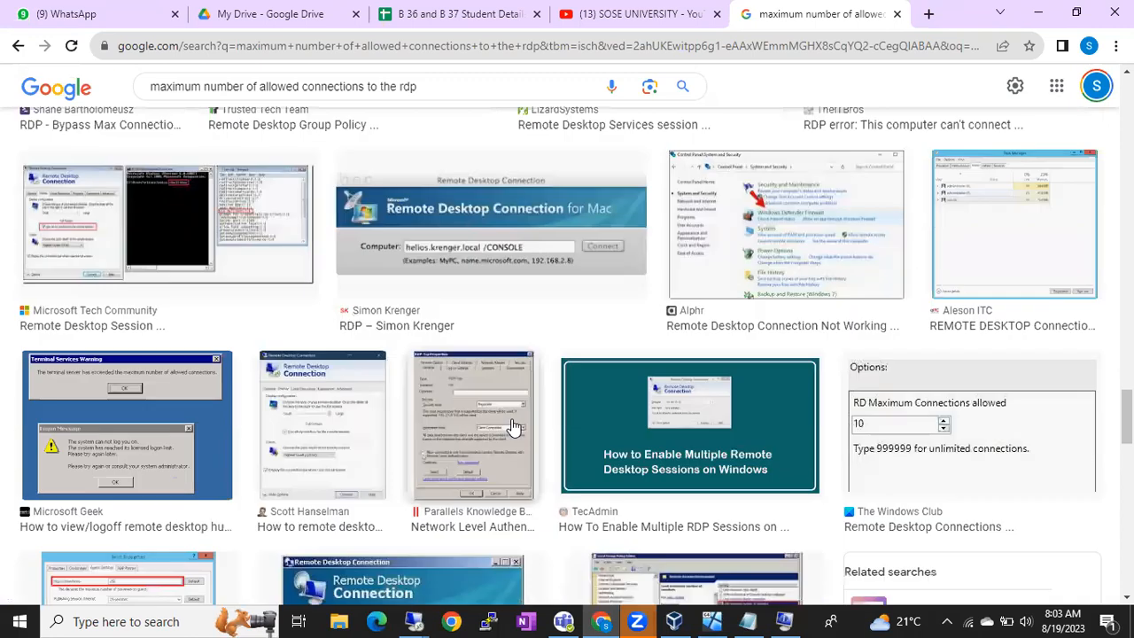
scroll(512, 426, "down", 2)
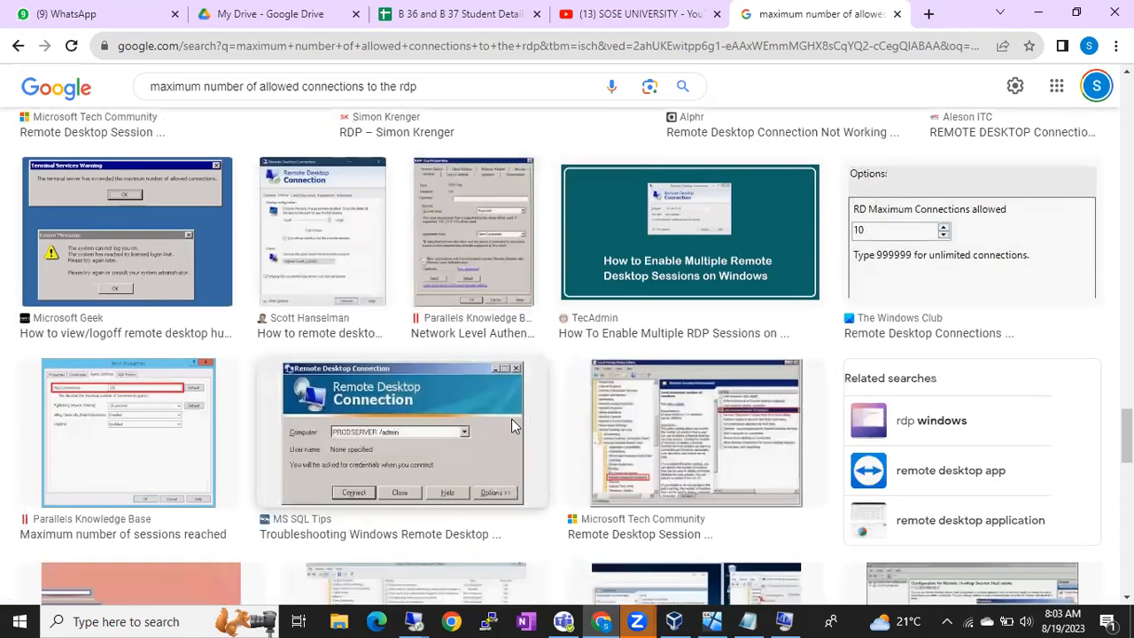
scroll(512, 426, "down", 3)
scroll(514, 428, "down", 1)
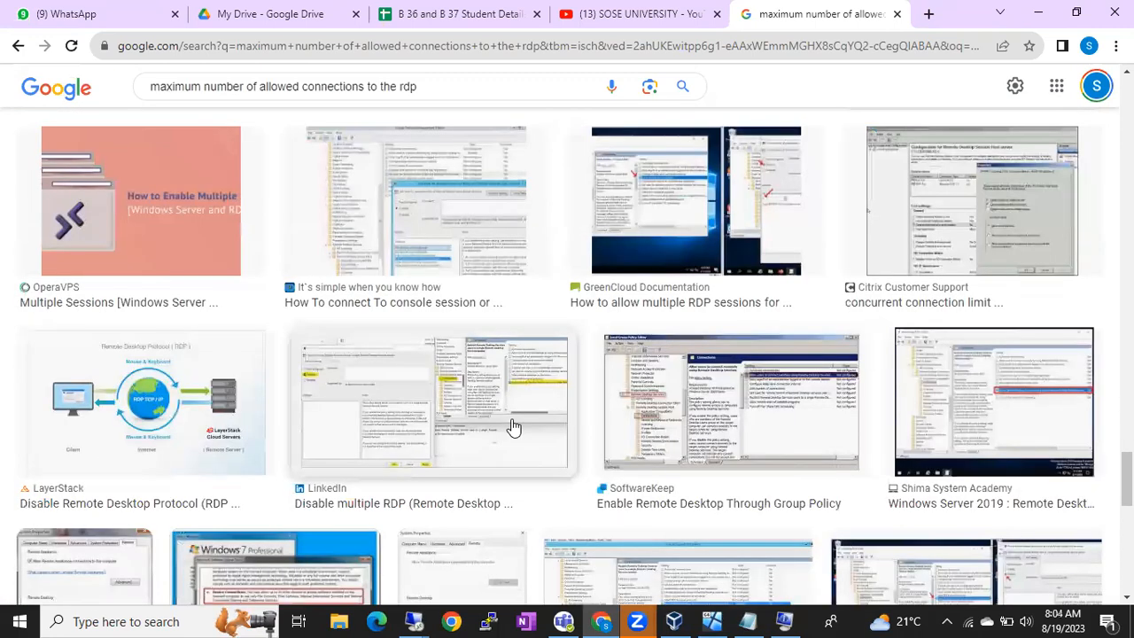
scroll(514, 428, "down", 2)
scroll(512, 427, "down", 3)
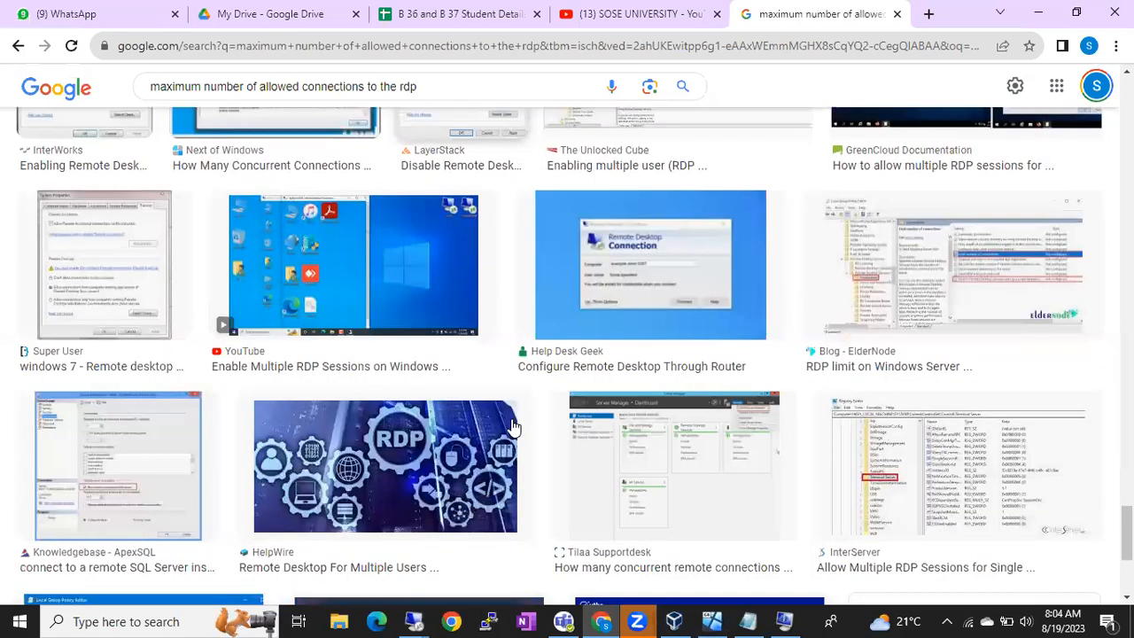
scroll(513, 426, "down", 2)
scroll(511, 426, "down", 1)
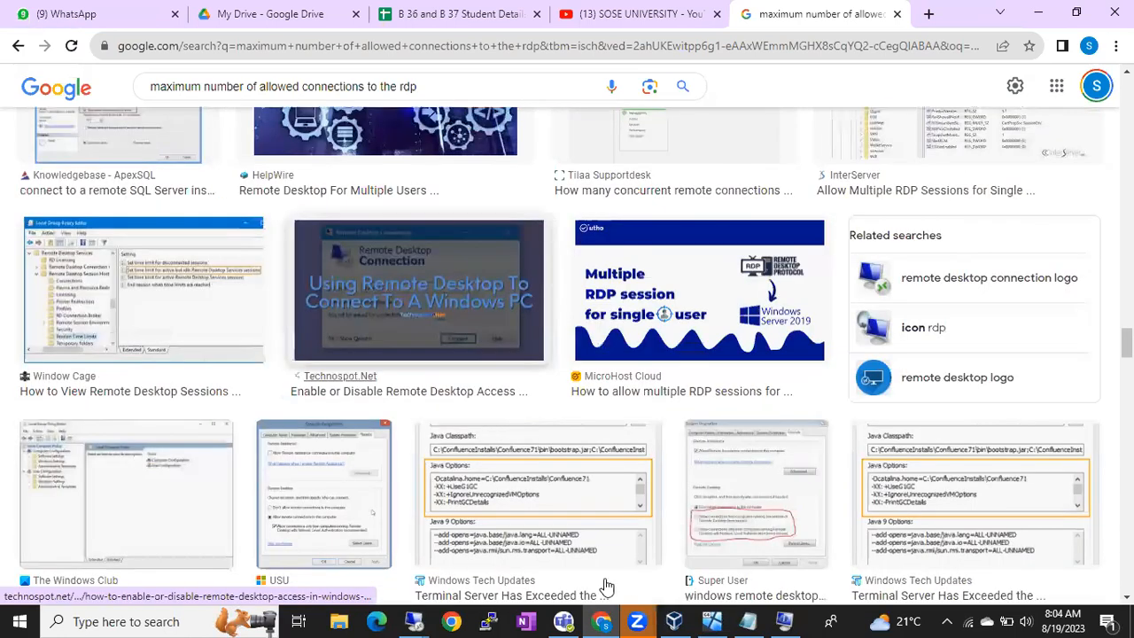
mouse_move(420, 619)
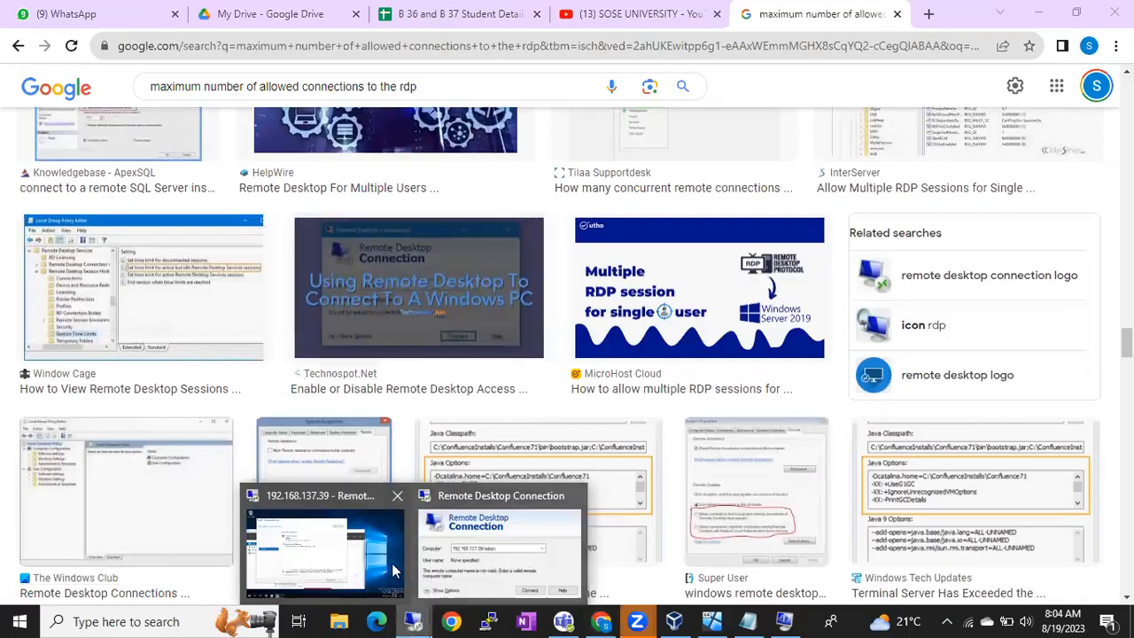
Step: In the server session, close the .NET Framework 3.5 install wizard and Server Manager
left_click(374, 549)
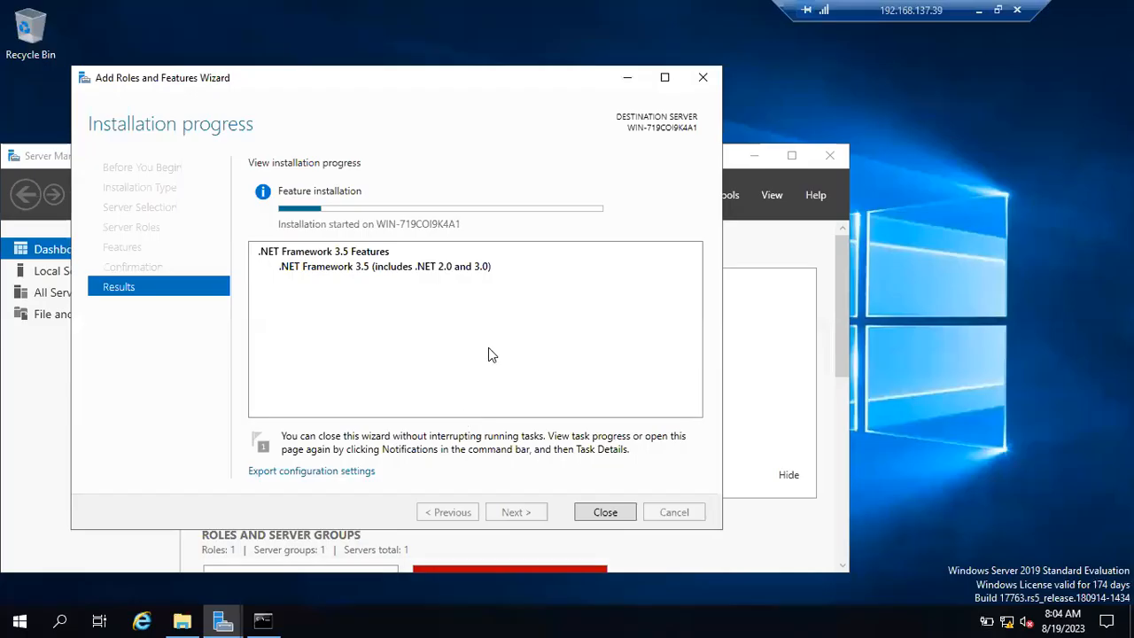
left_click(602, 511)
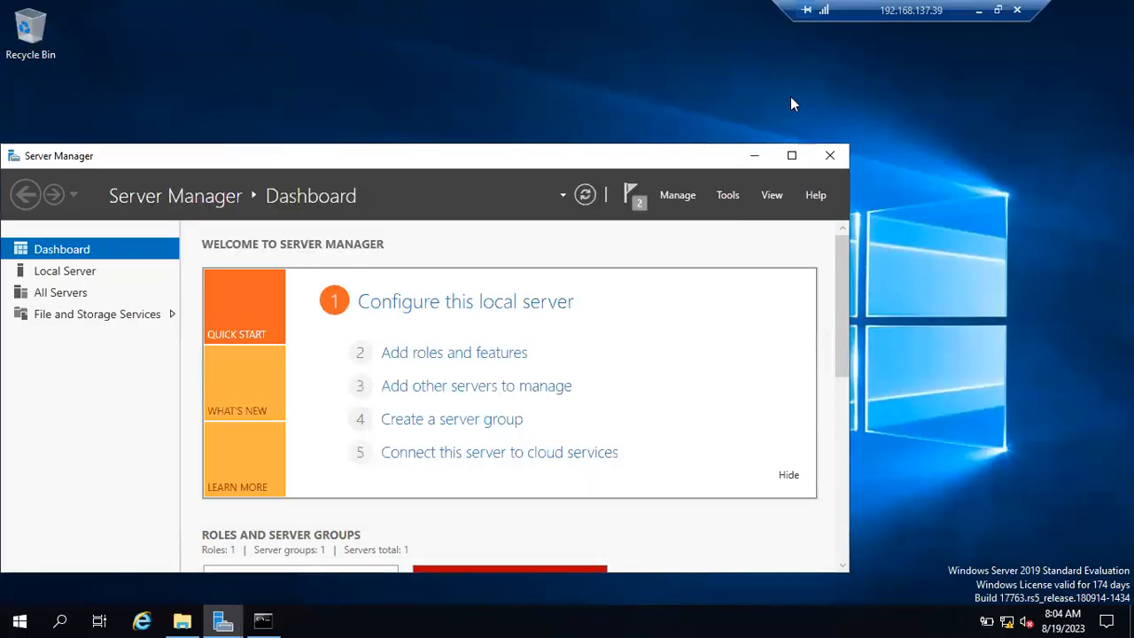
left_click(827, 159)
Step: Refresh the server desktop twice, then minimize the remote session
right_click(596, 181)
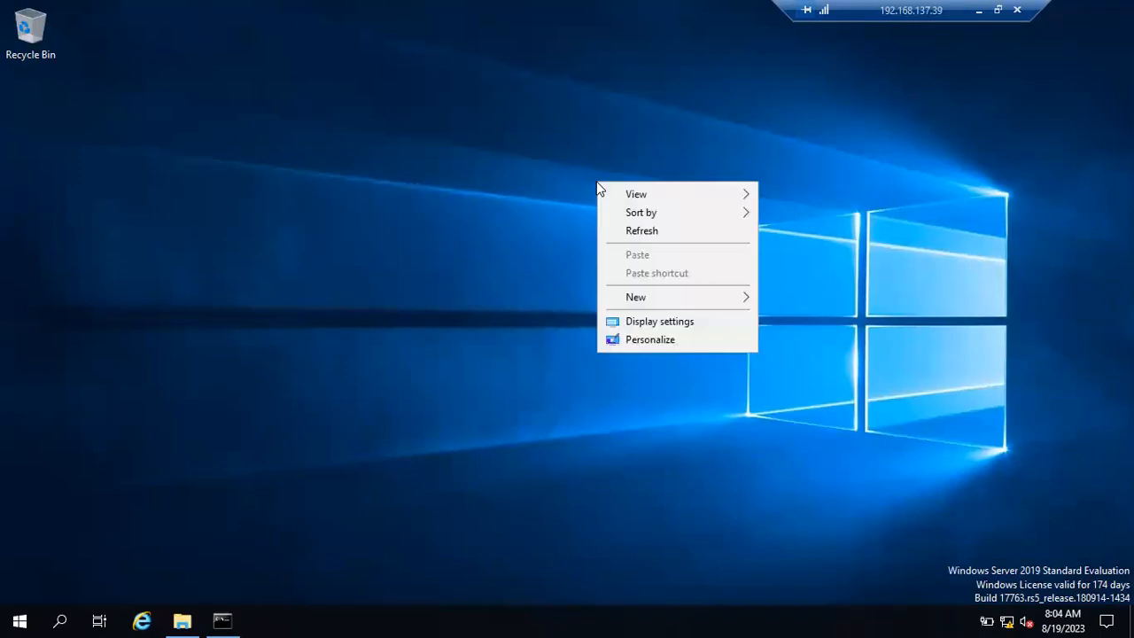
left_click(648, 241)
right_click(558, 212)
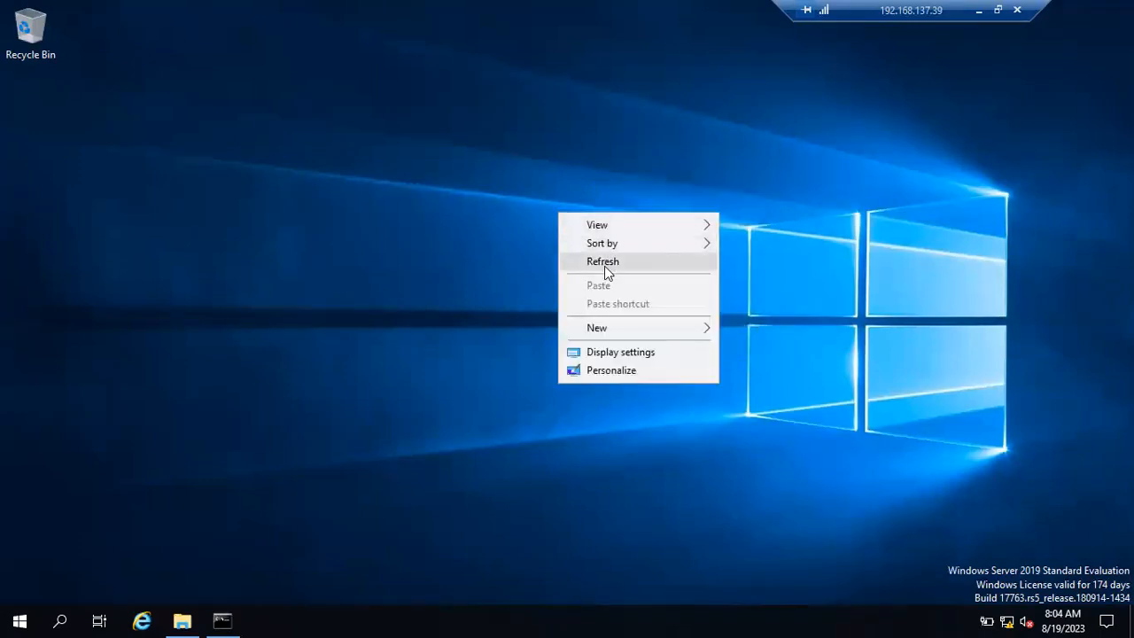
left_click(608, 265)
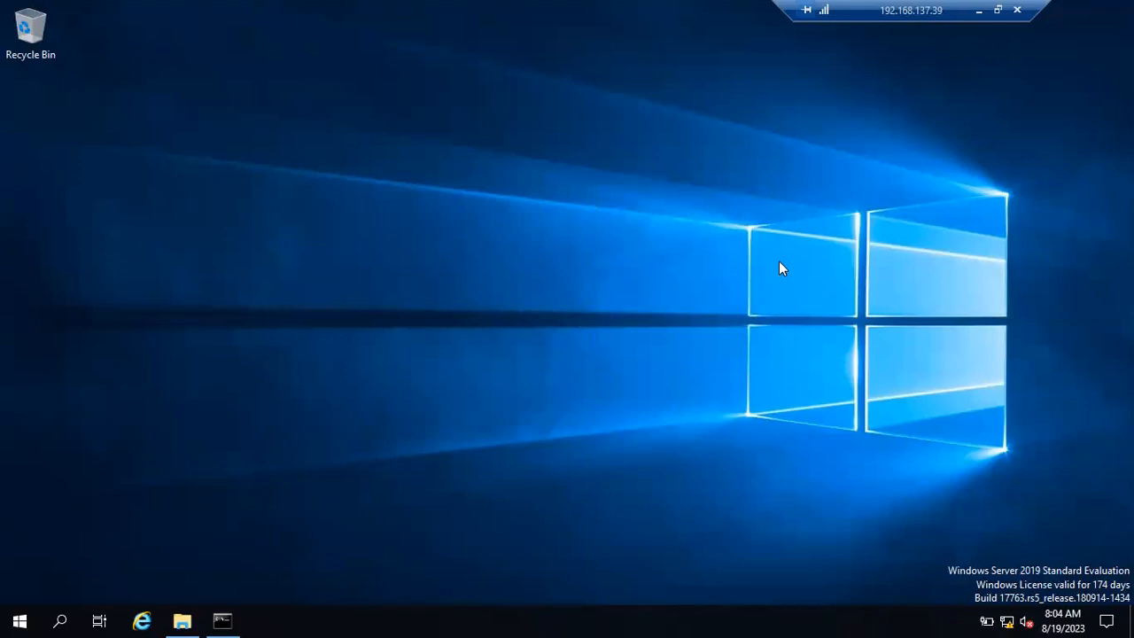
left_click(979, 11)
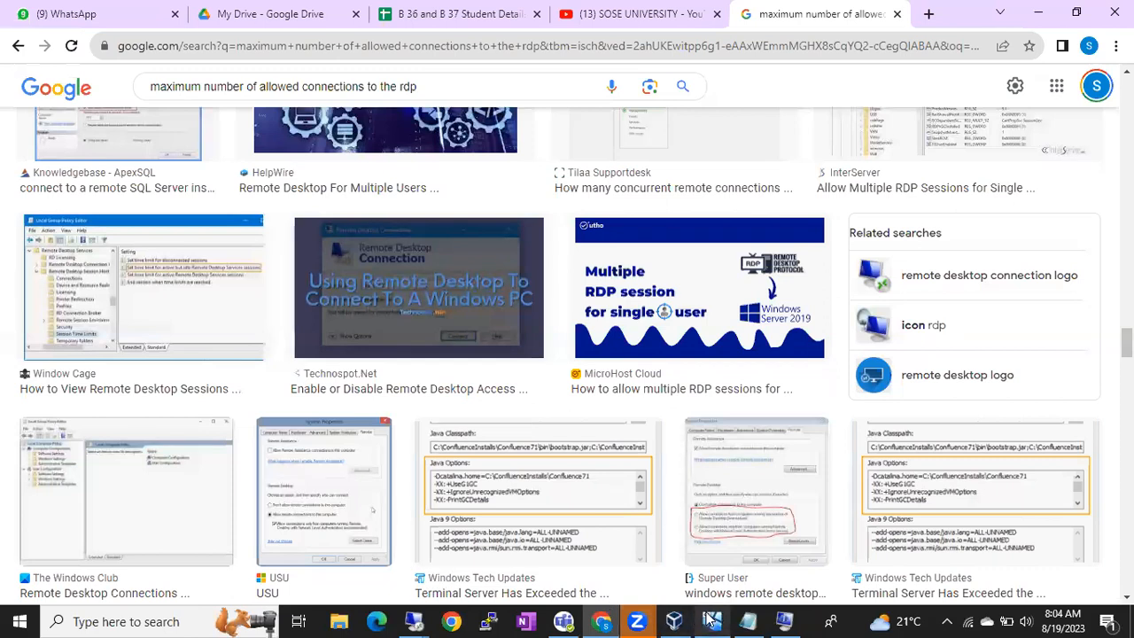
Step: Mount SQLServer2019-x64-ENU-Dev.iso in BATCH51's optical drive under Settings > Storage and save
left_click(674, 621)
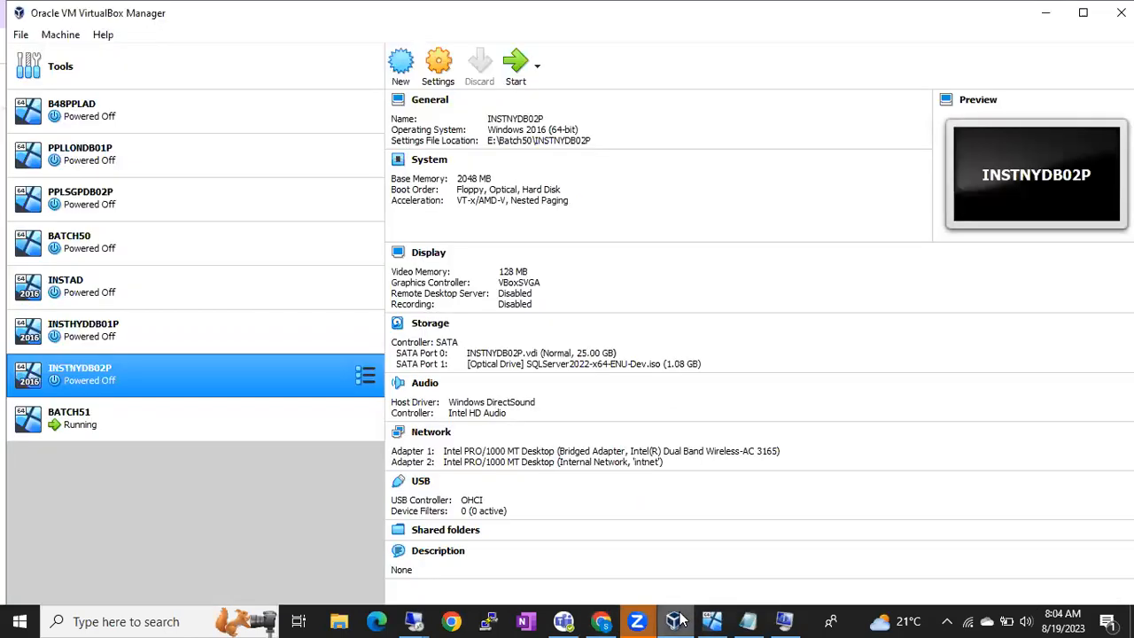
left_click(288, 431)
right_click(286, 434)
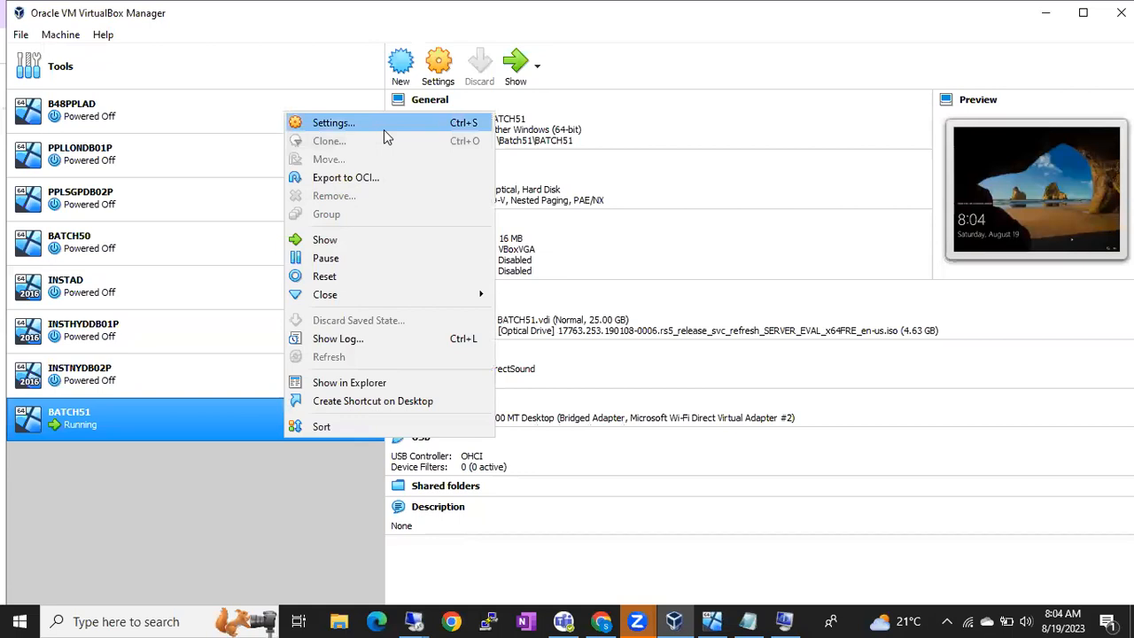
left_click(384, 128)
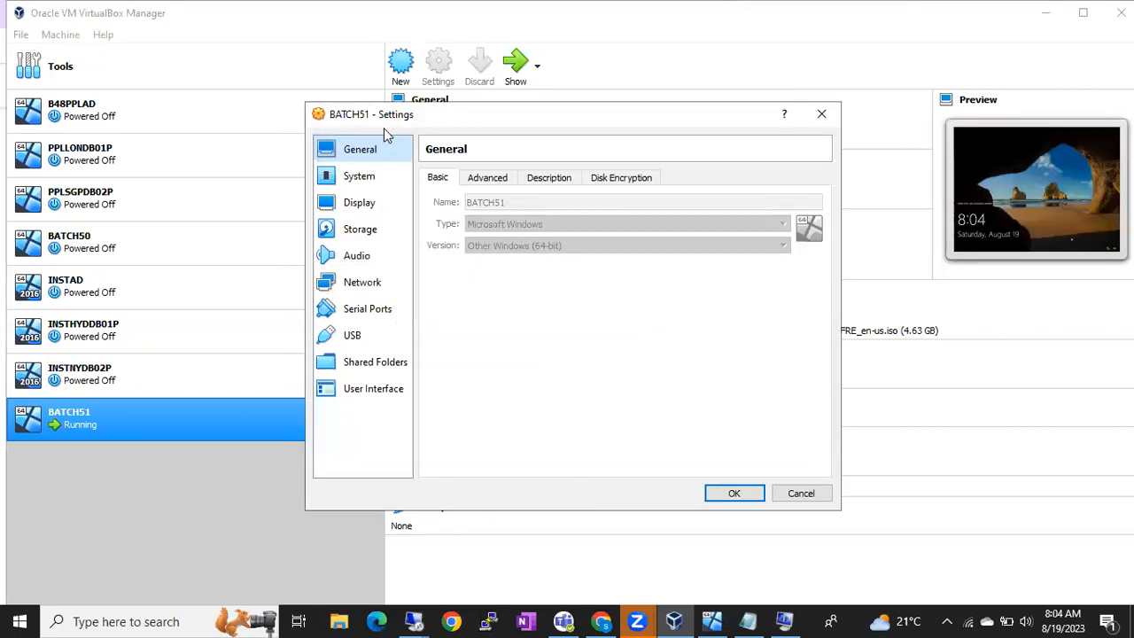
left_click(374, 229)
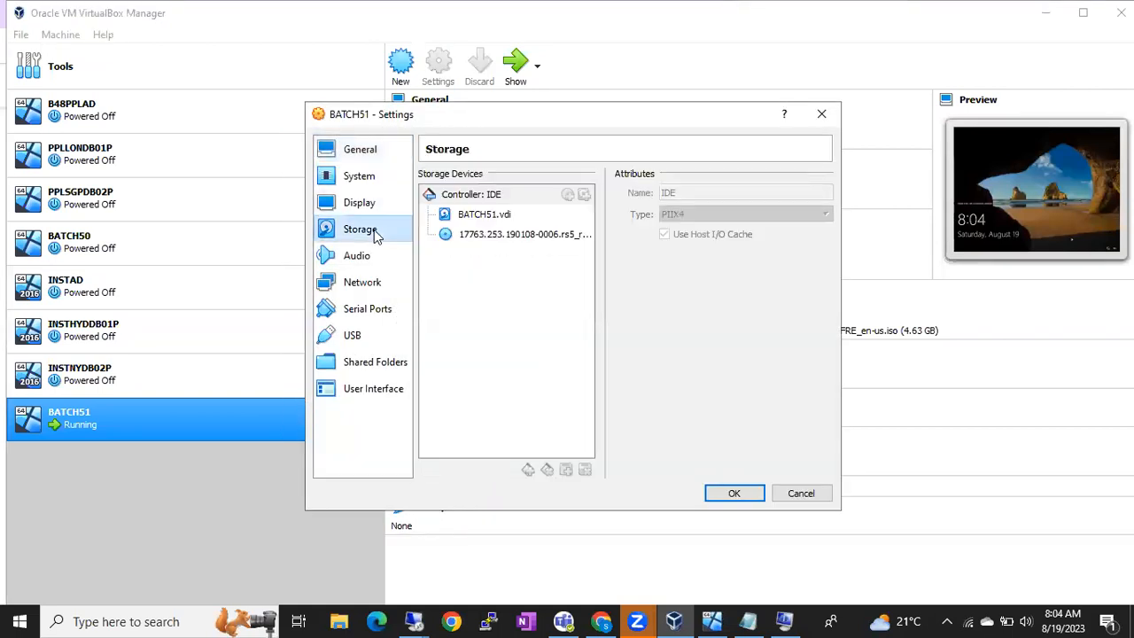
left_click(488, 238)
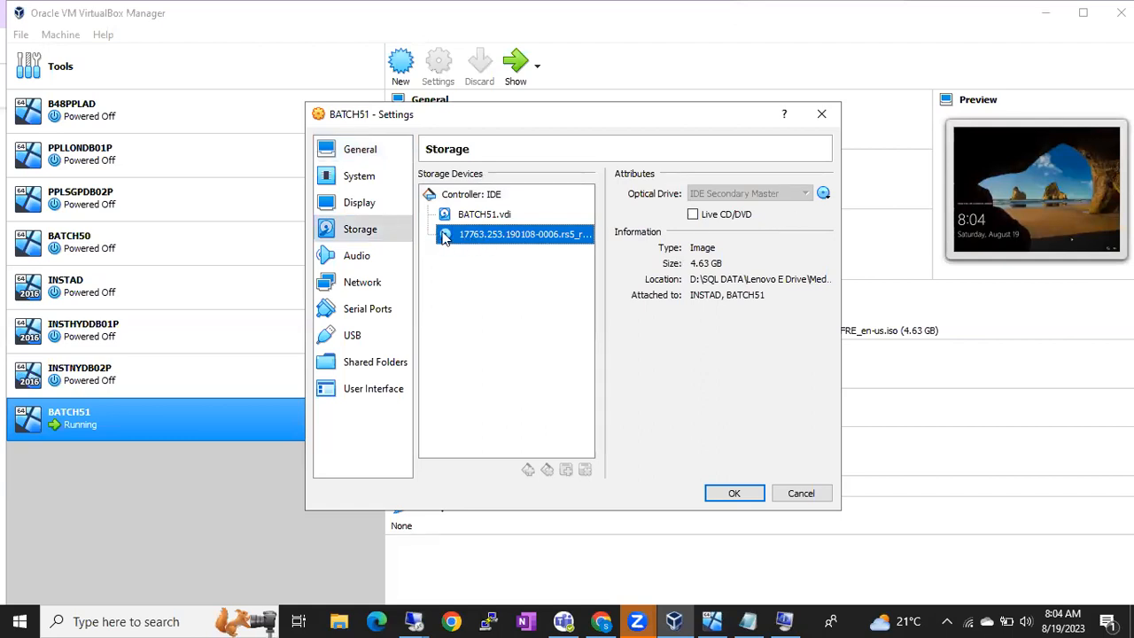
left_click(823, 194)
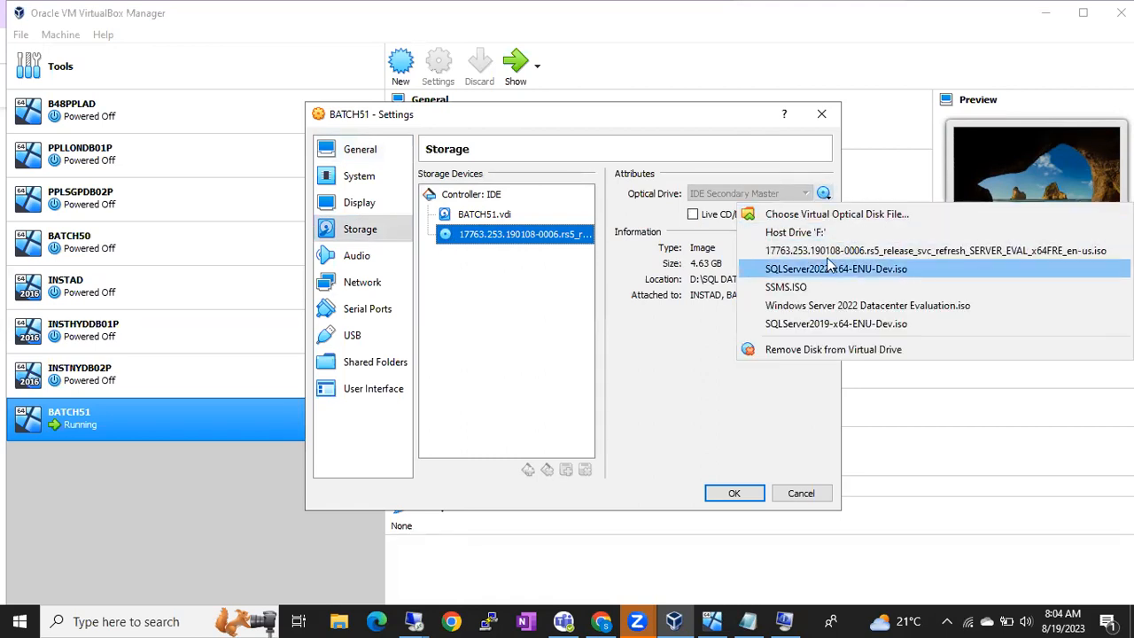
left_click(831, 216)
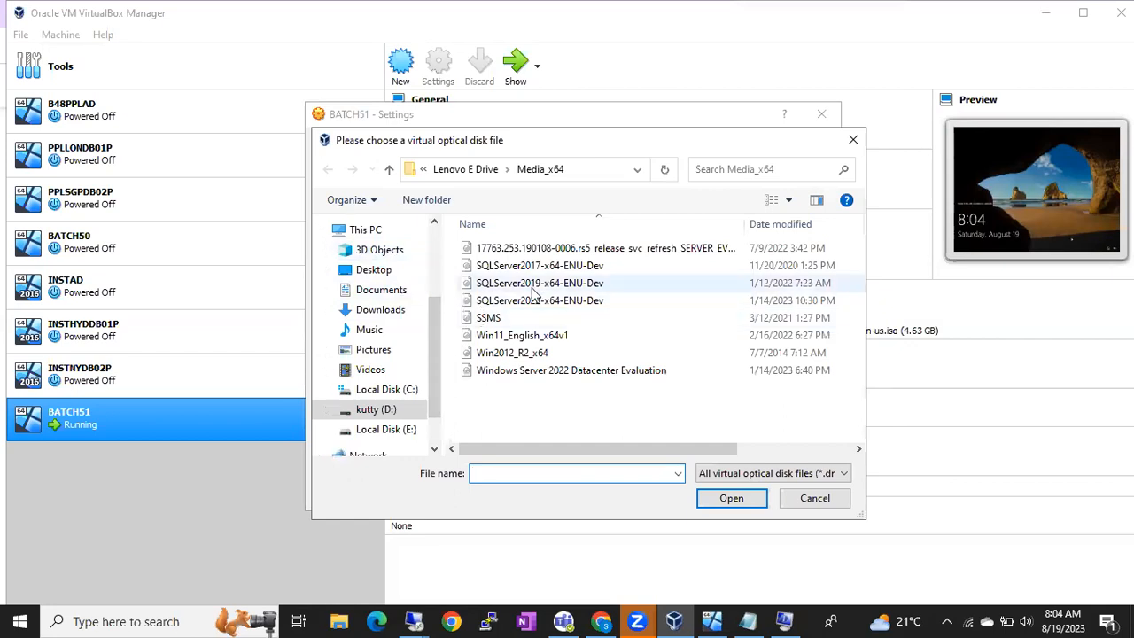
double_click(550, 282)
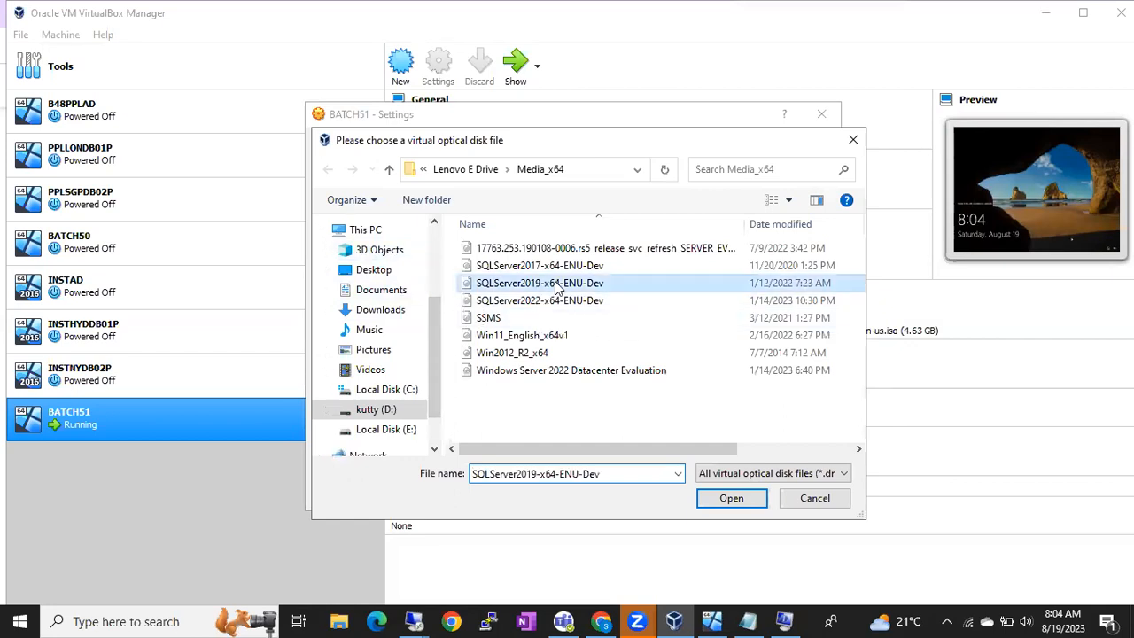
left_click(728, 492)
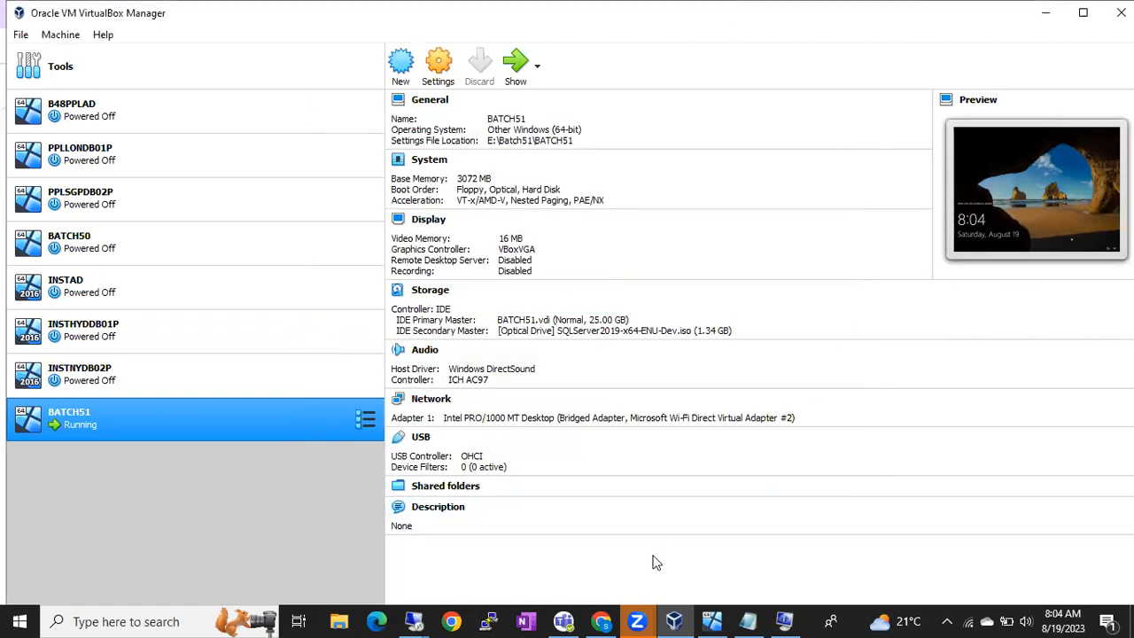
left_click(414, 621)
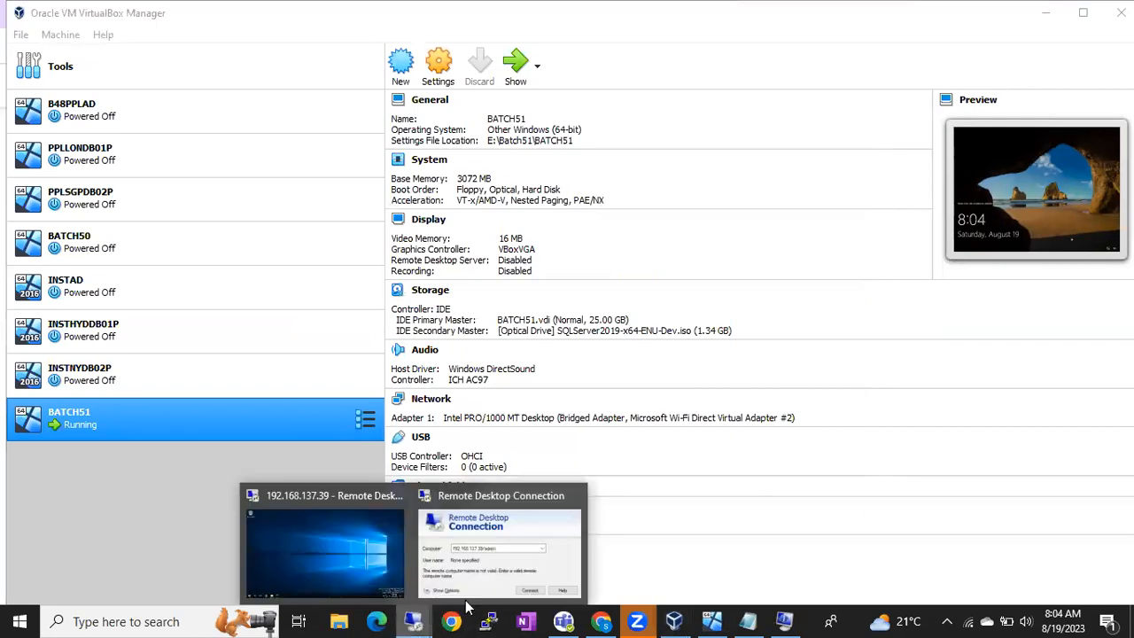
Step: Switch to the 192.168.137.39 server session and open File Explorer with Win+E
left_click(378, 546)
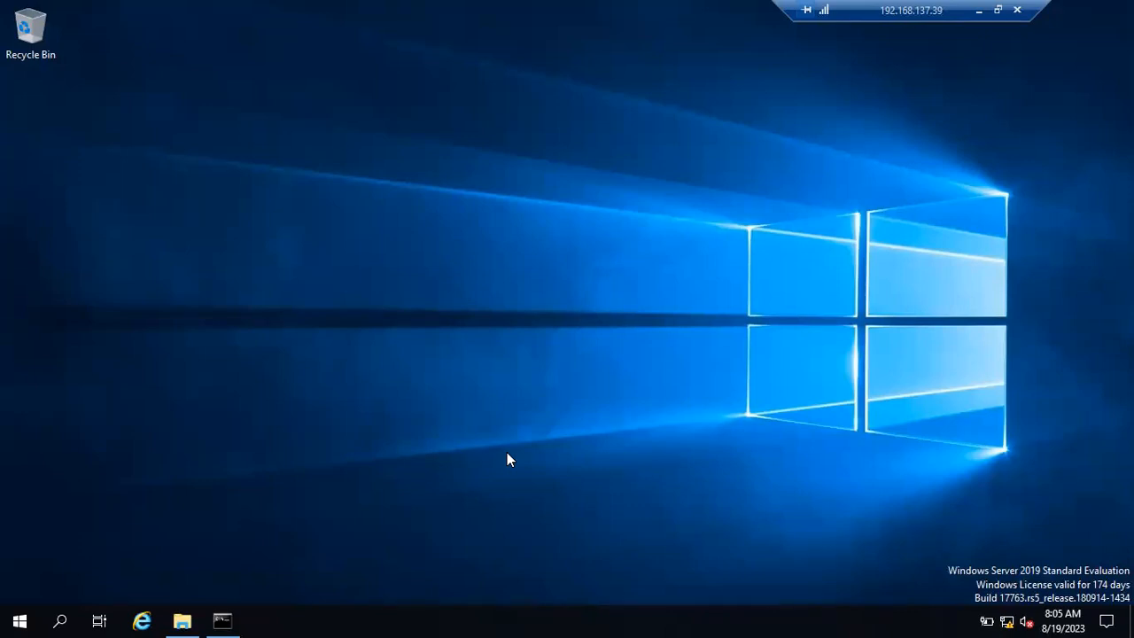
key("super+r")
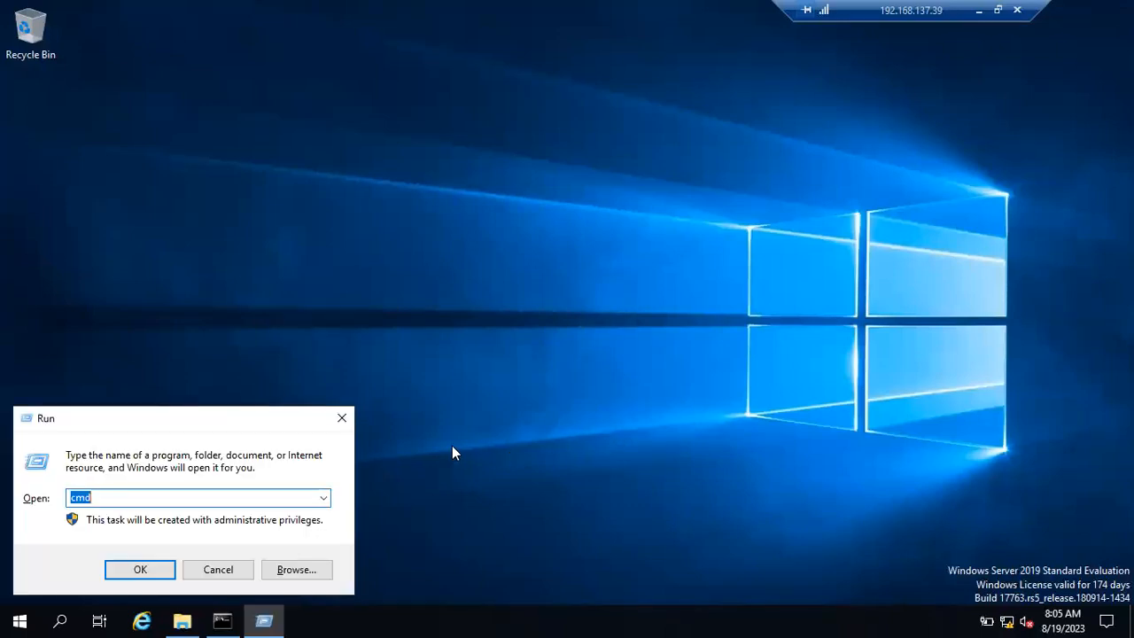
key("super+e")
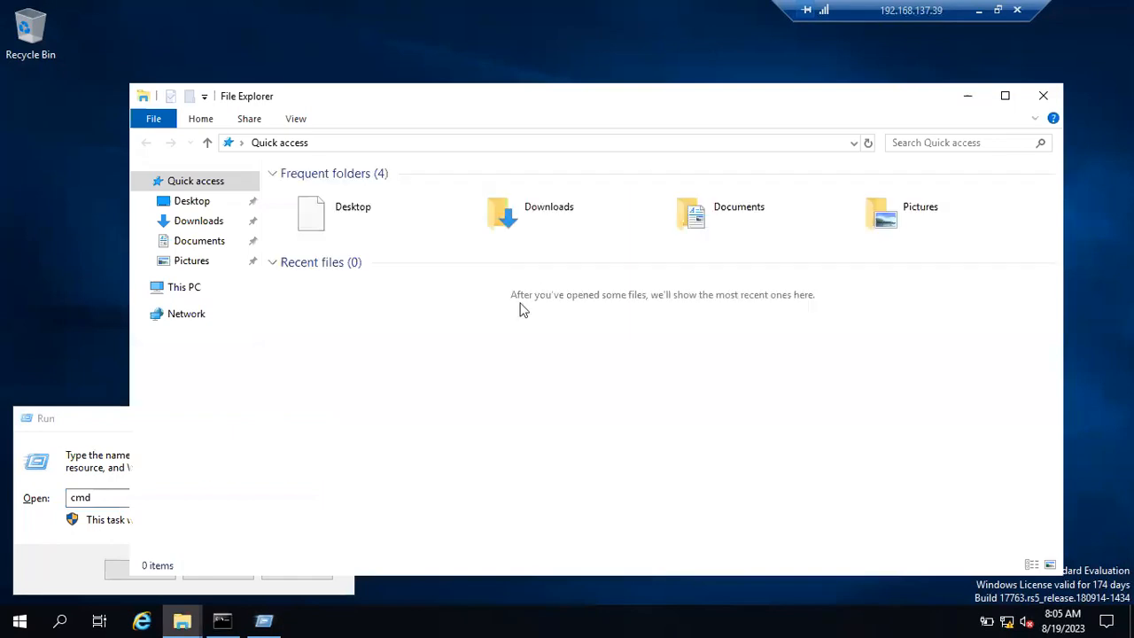
Step: On Local Disk (C:), make a SqlSoftwares folder with a Sql 2019 folder inside
left_click(189, 286)
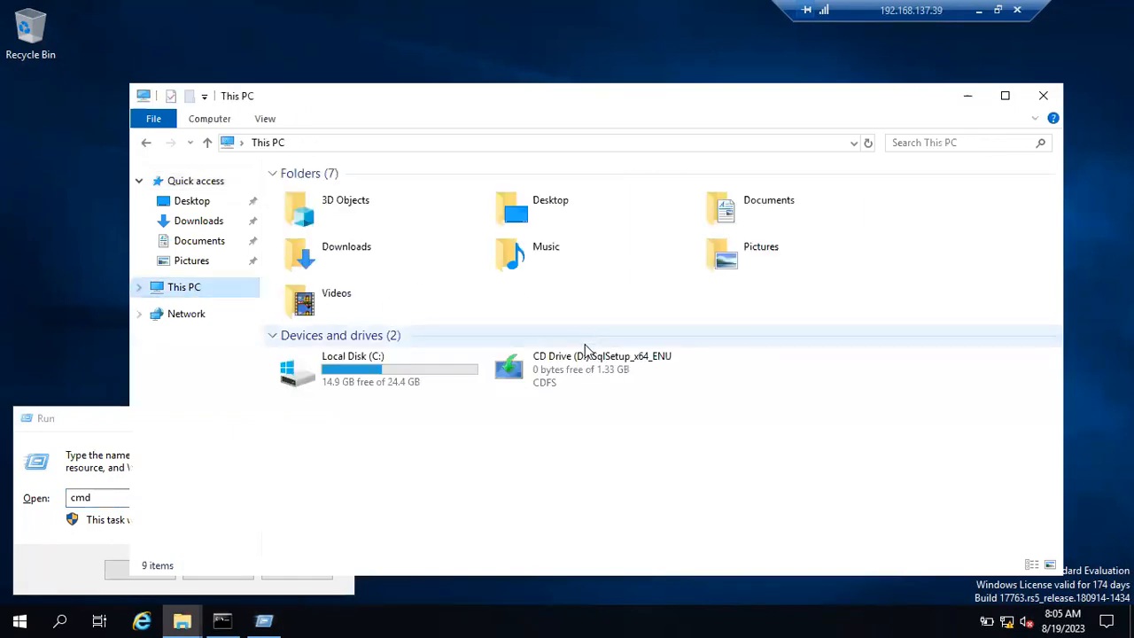
double_click(420, 382)
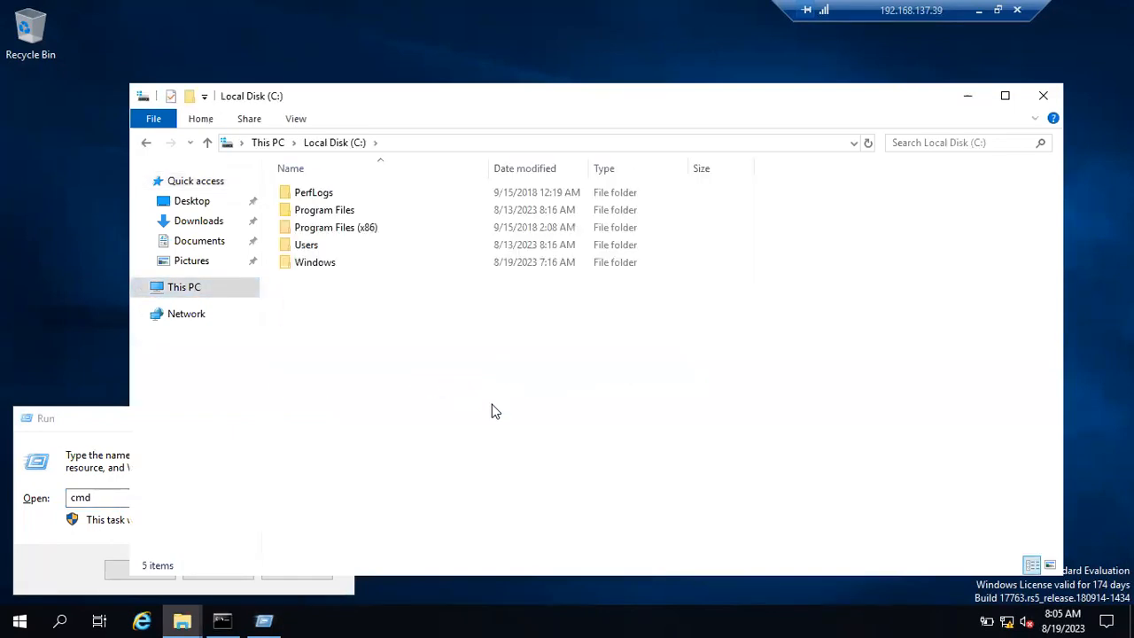
key("ctrl+shift+n")
type("SqlSoftwares")
key("Return")
key("Return")
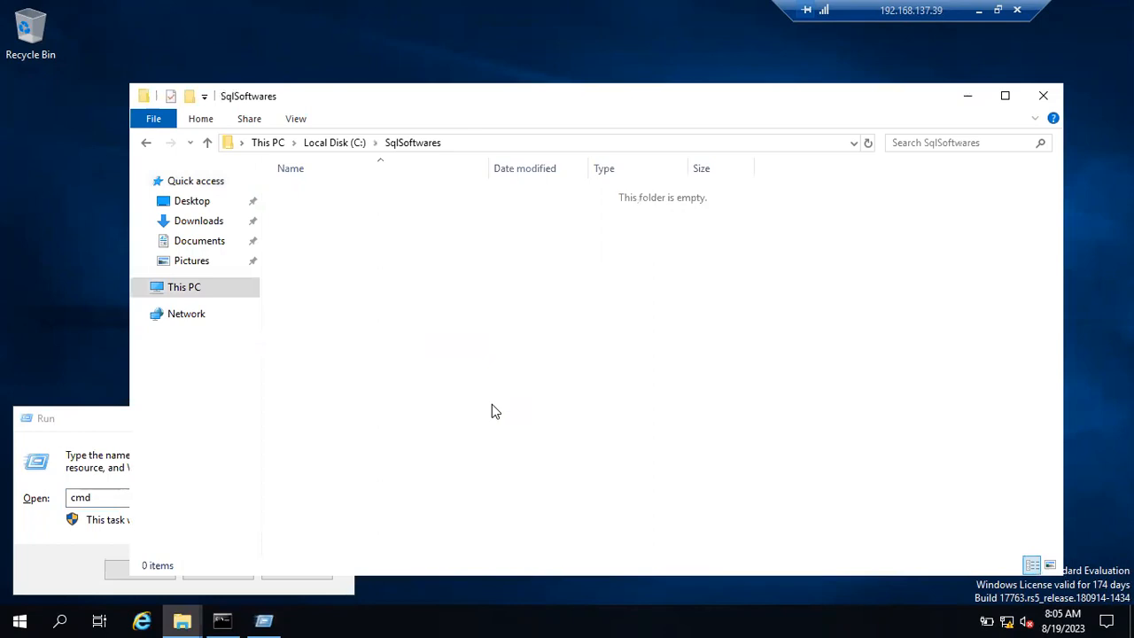
key("ctrl+shift+n")
type("Sql 2019")
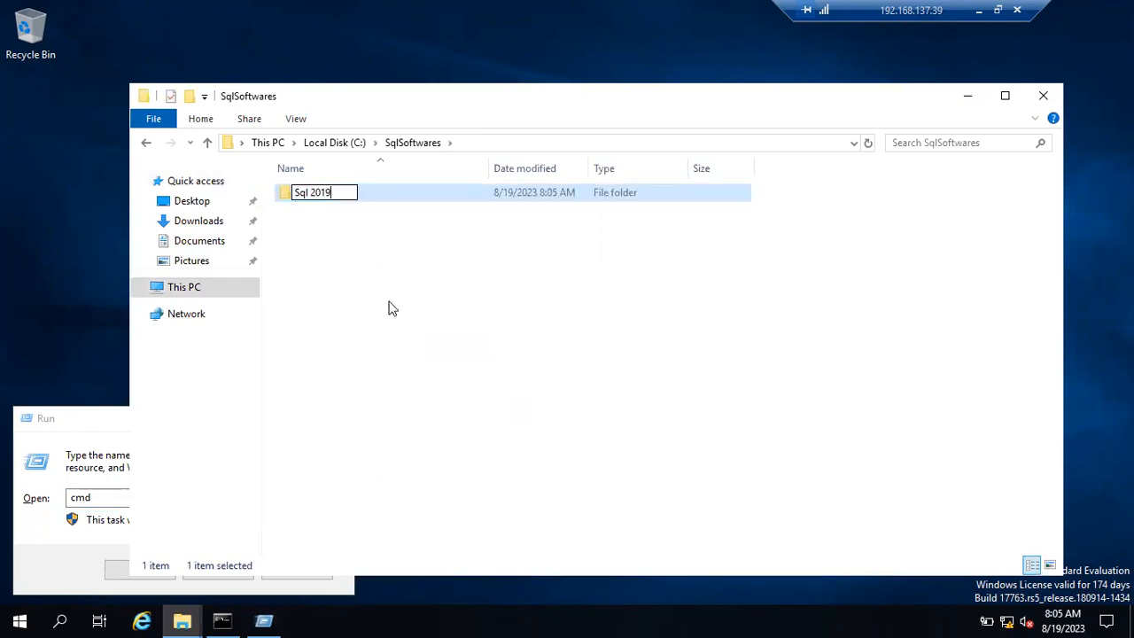
key("Return")
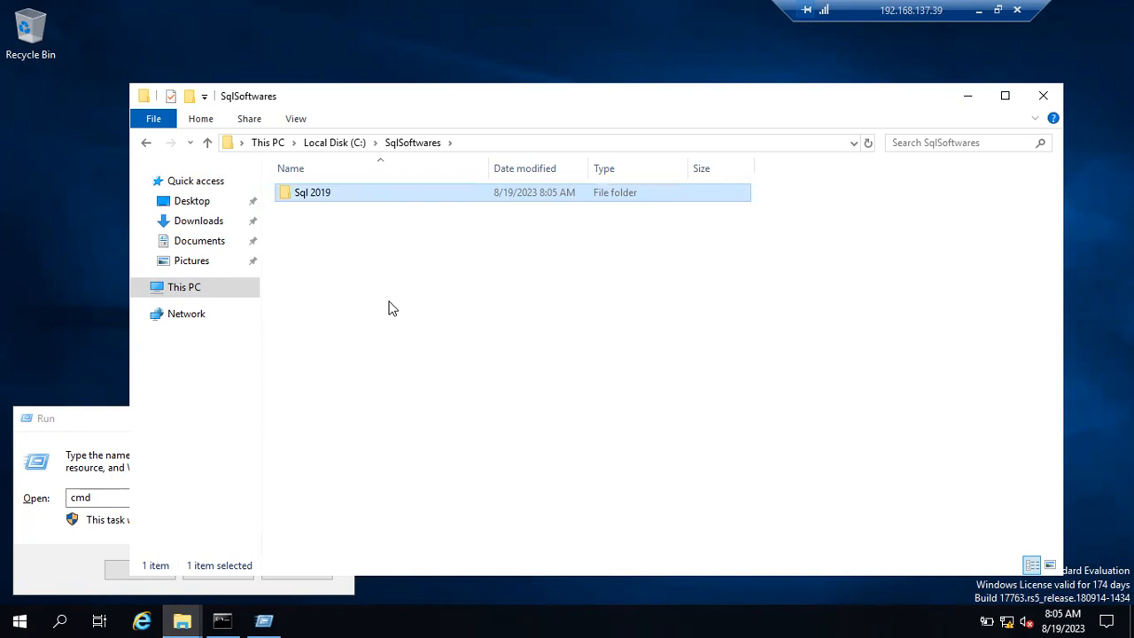
Step: Share the C:\SqlSoftwares folder with Everyone at Read/Write permission
left_click(335, 144)
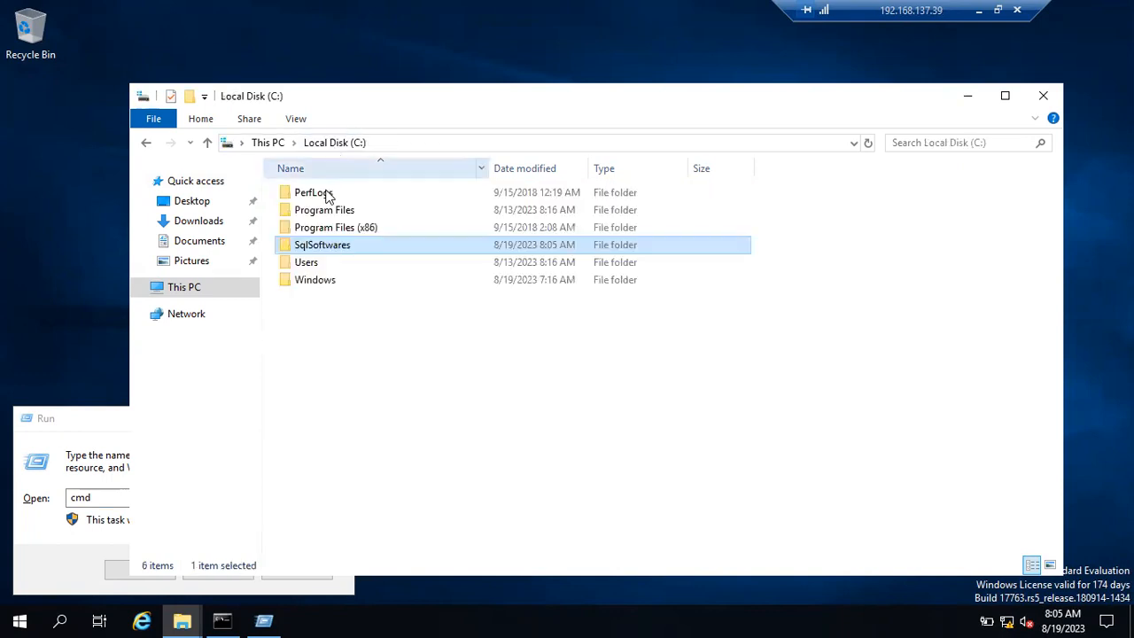
right_click(310, 251)
left_click(372, 526)
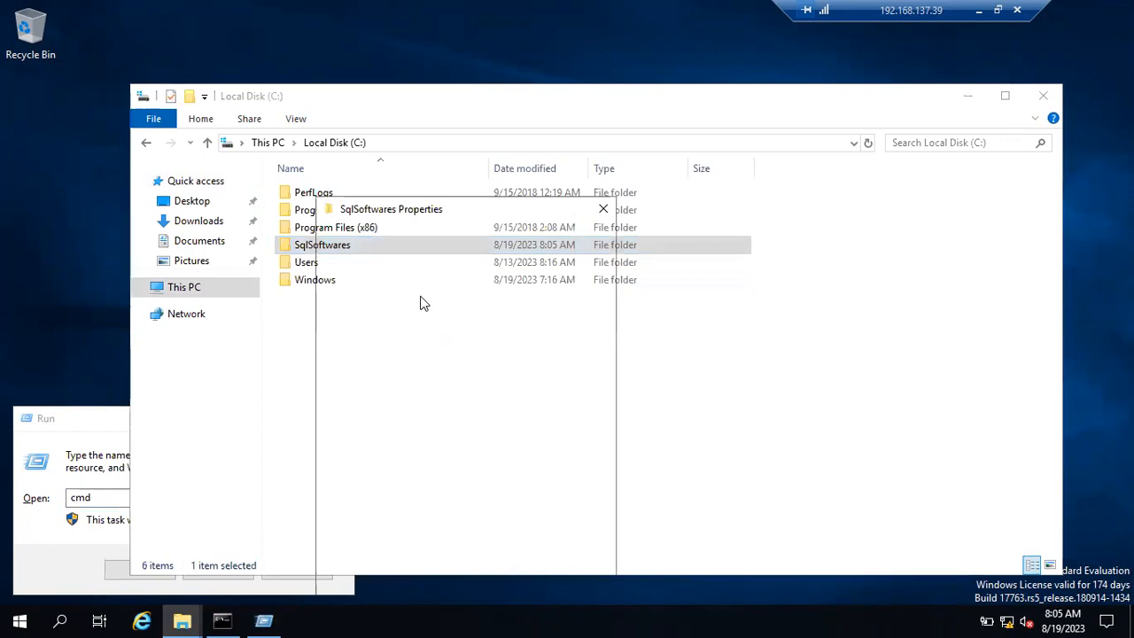
left_click(383, 238)
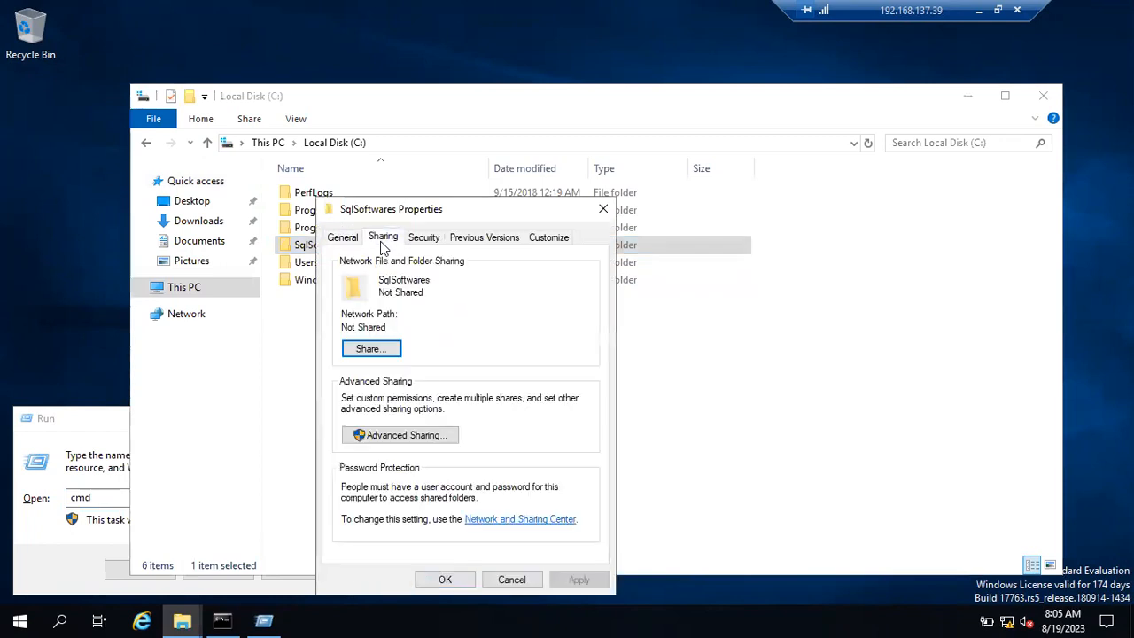
left_click(372, 349)
type("everyone")
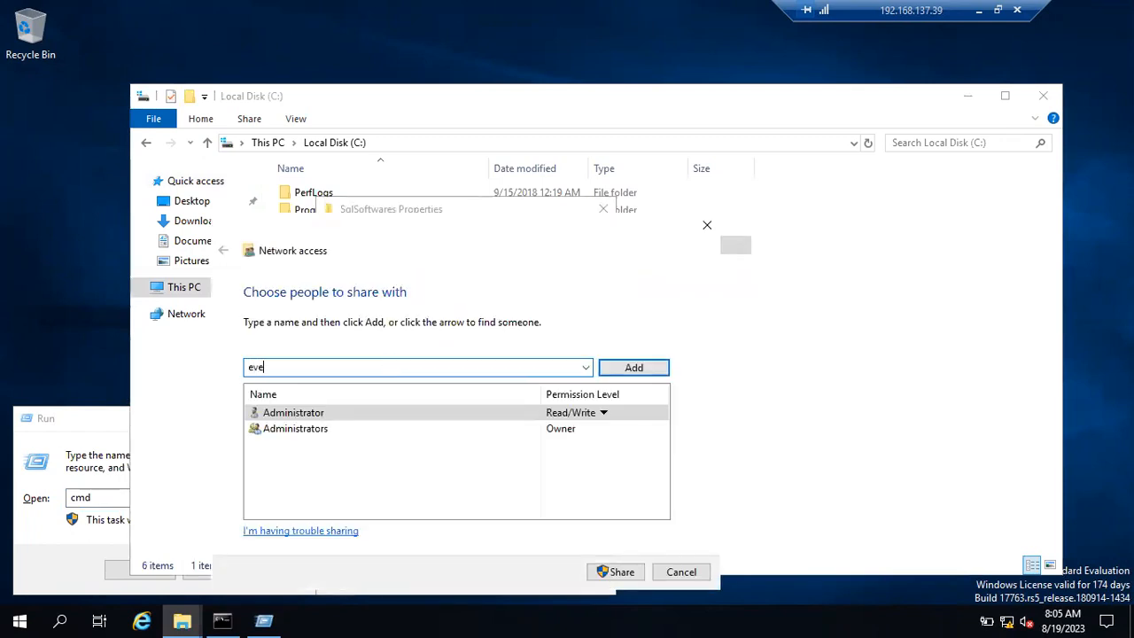
left_click(610, 368)
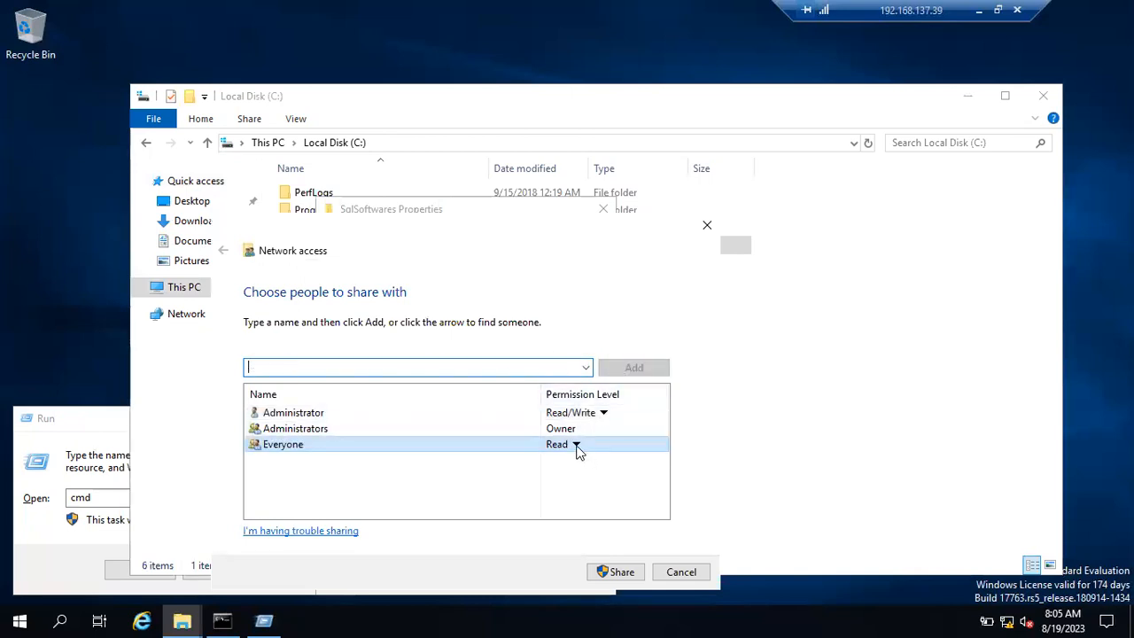
left_click(577, 450)
left_click(611, 468)
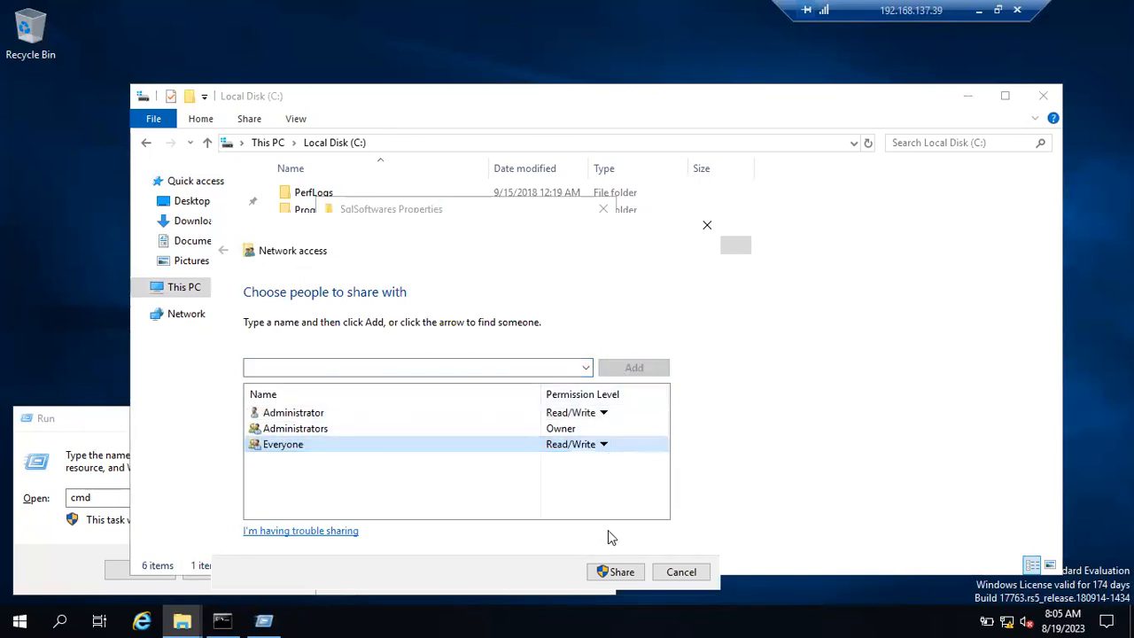
left_click(608, 571)
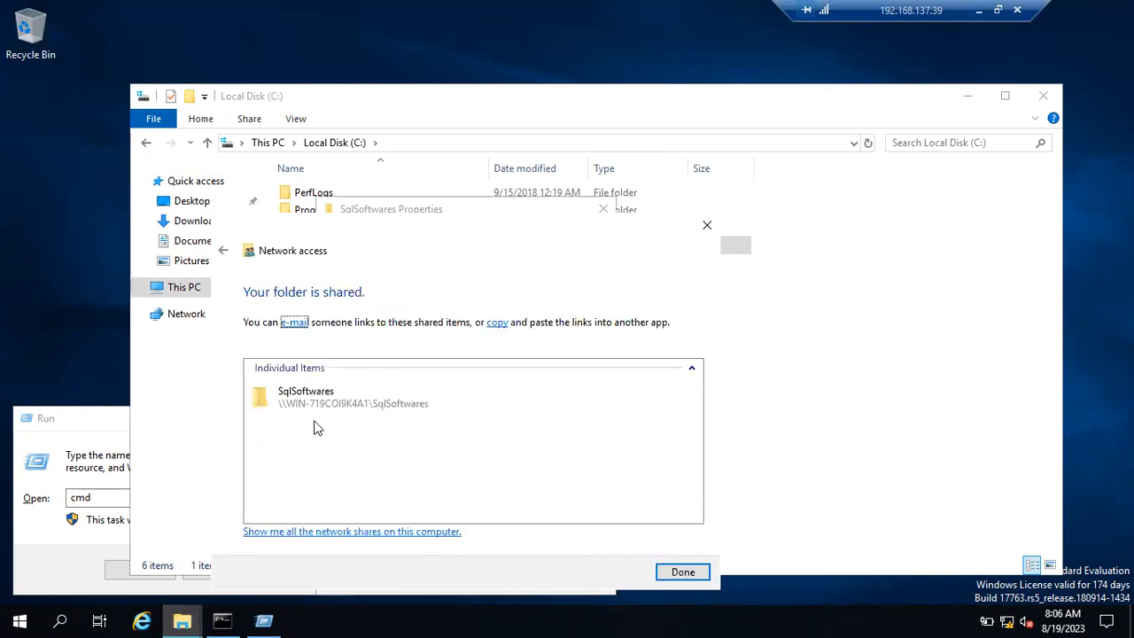
left_click(676, 572)
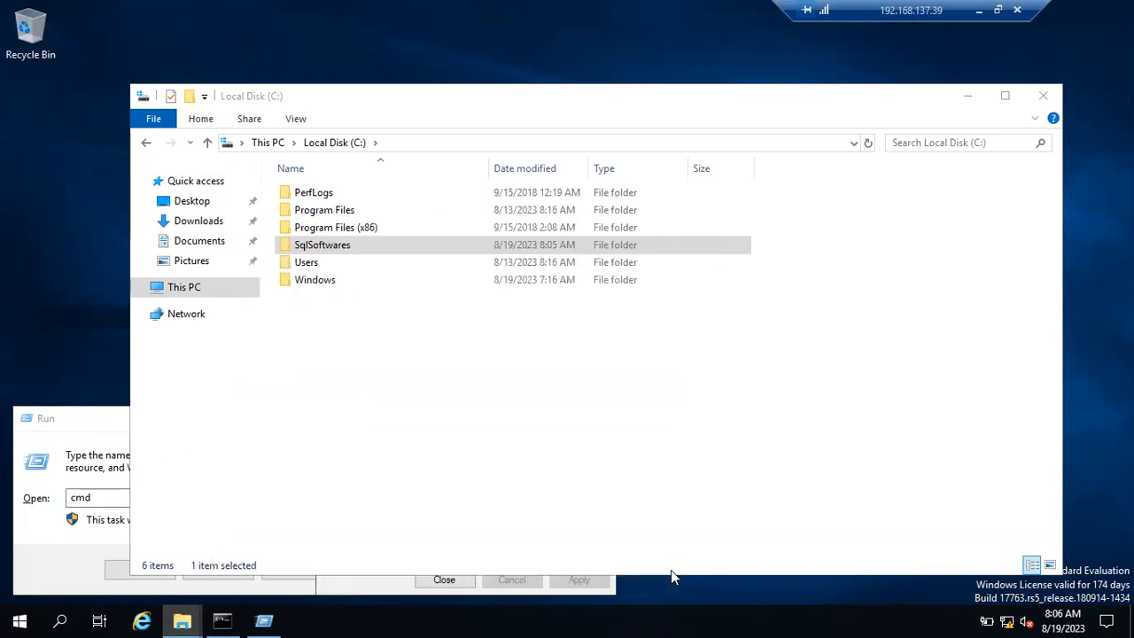
Step: Select the folder's network path in its properties, then close the Local Disk (C:) window and Run box
right_click(351, 254)
left_click(431, 530)
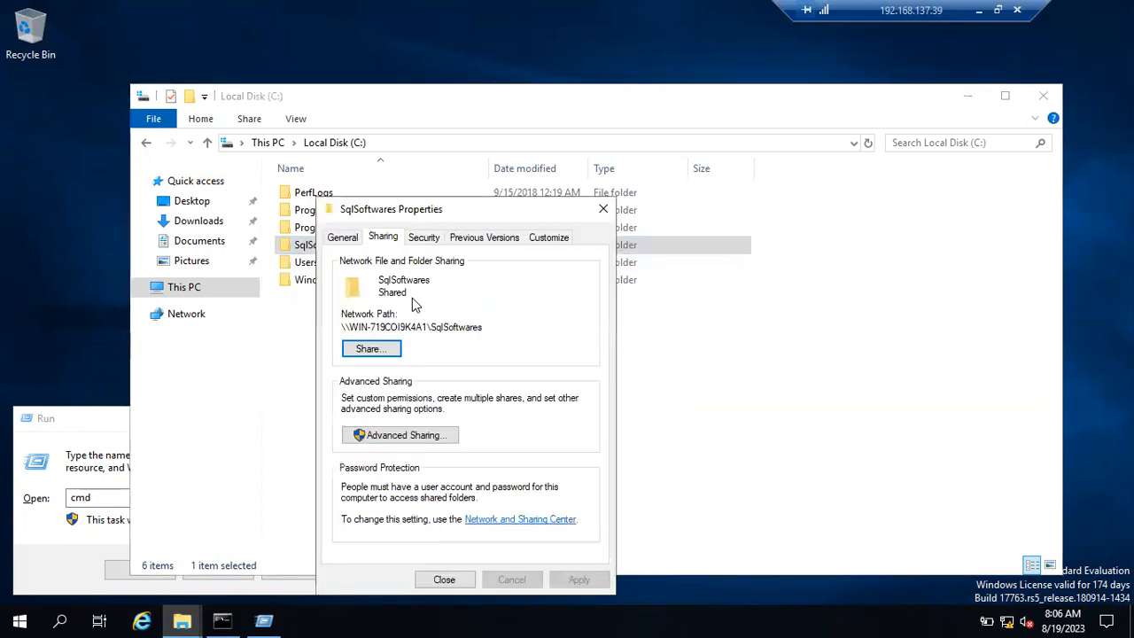
left_click_drag(343, 324, 497, 336)
key("ctrl+c")
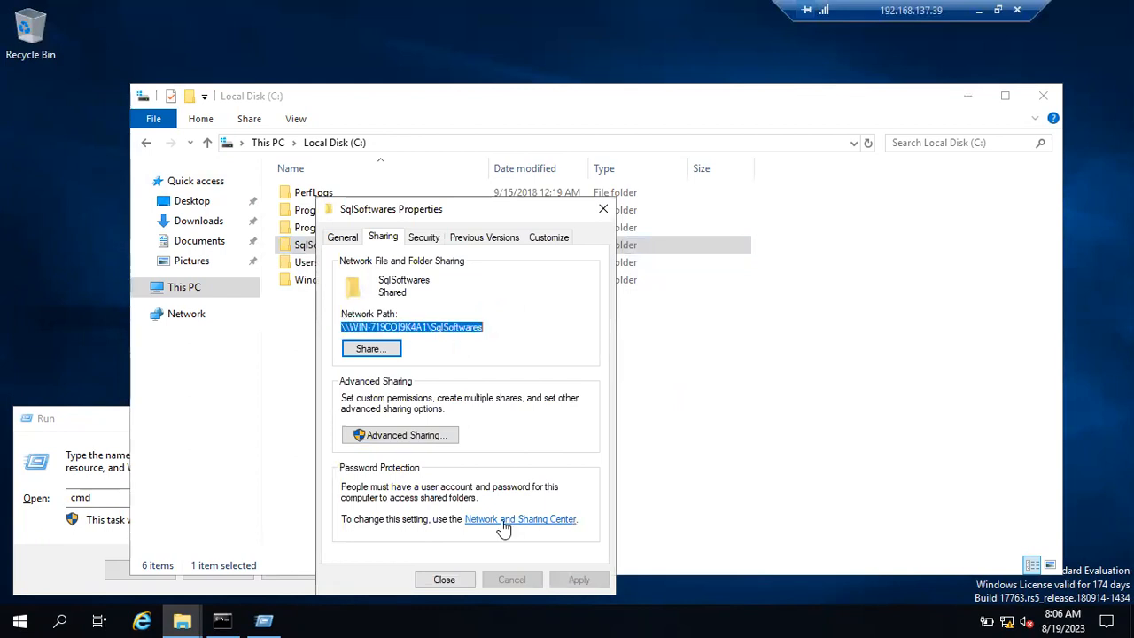
left_click(445, 581)
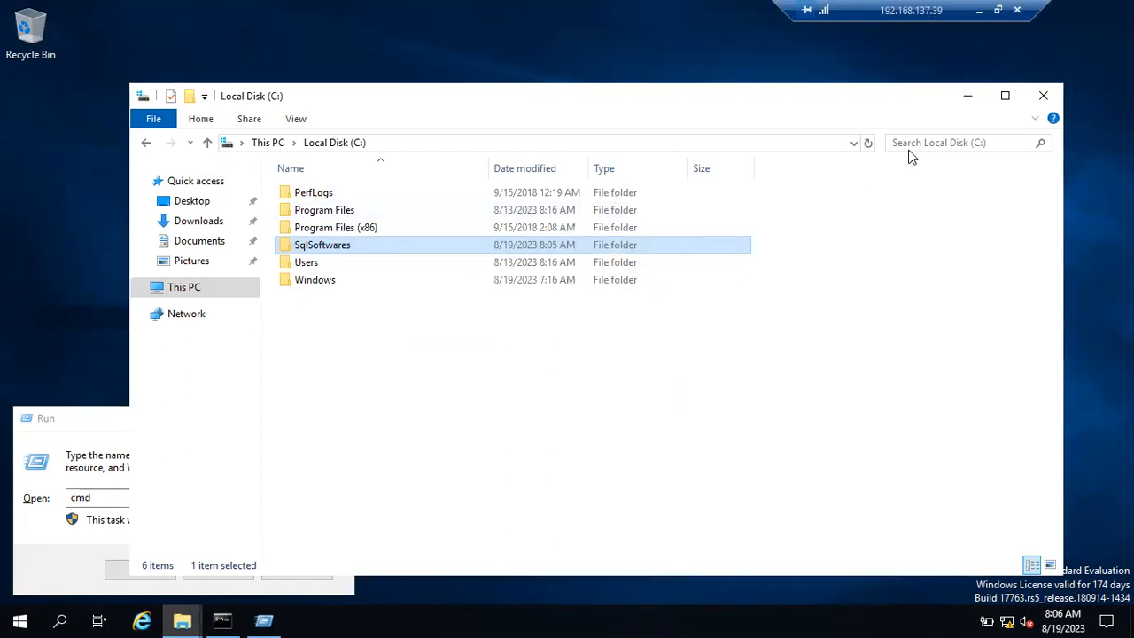
left_click(1044, 96)
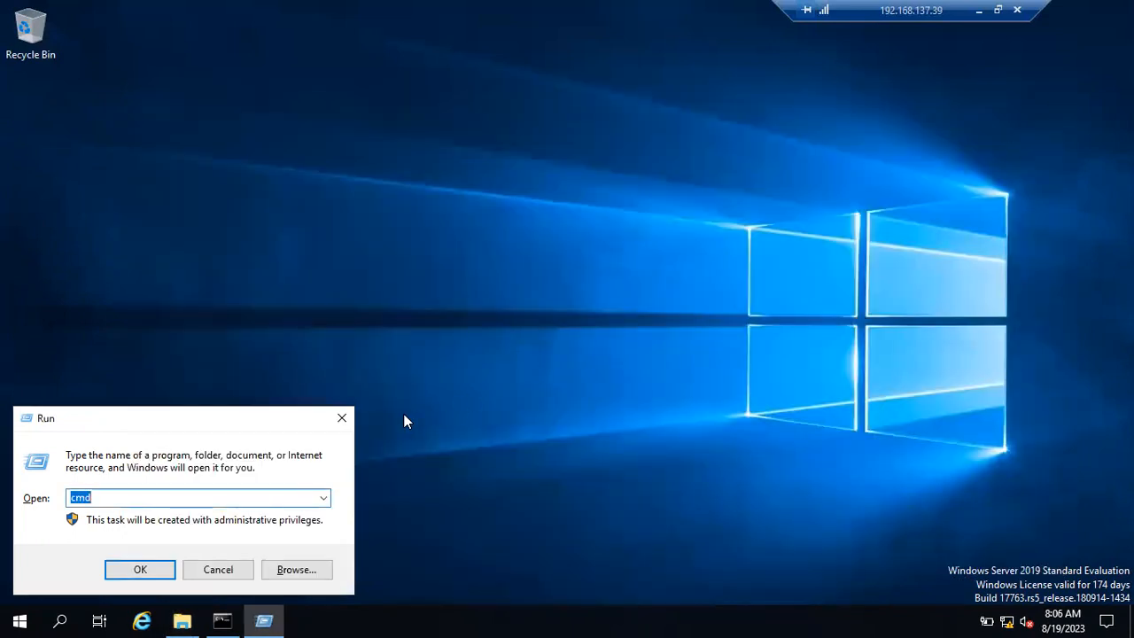
left_click(342, 417)
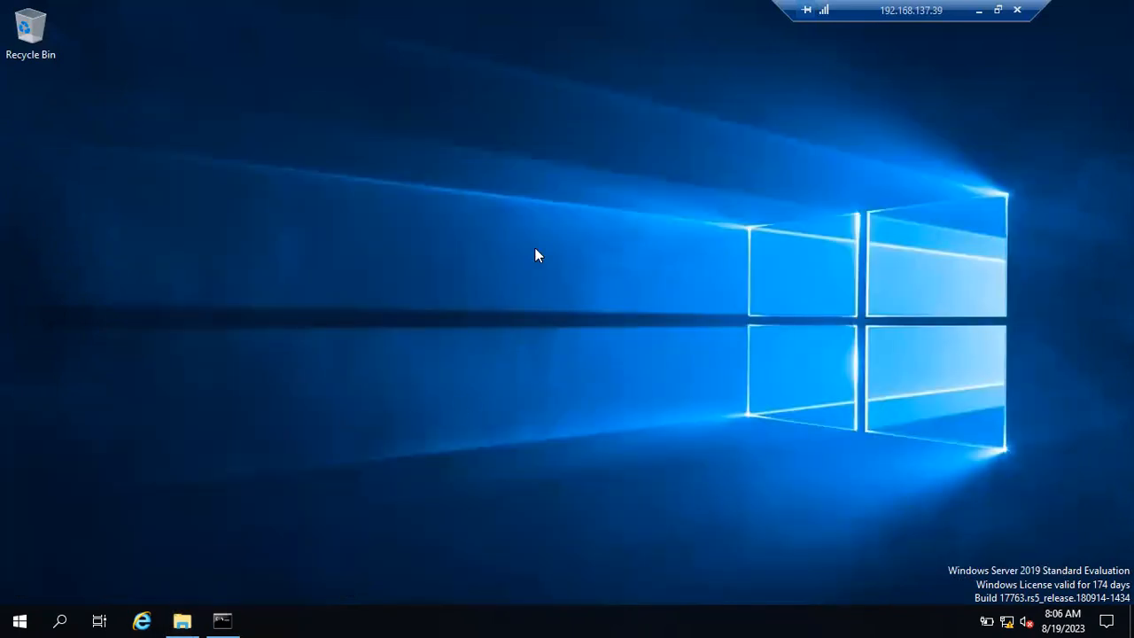
Step: Open \\WIN-719COI9K4A1\SqlSoftwares from Run, enter the empty Sql 2019 folder, then minimize it
key("super+r")
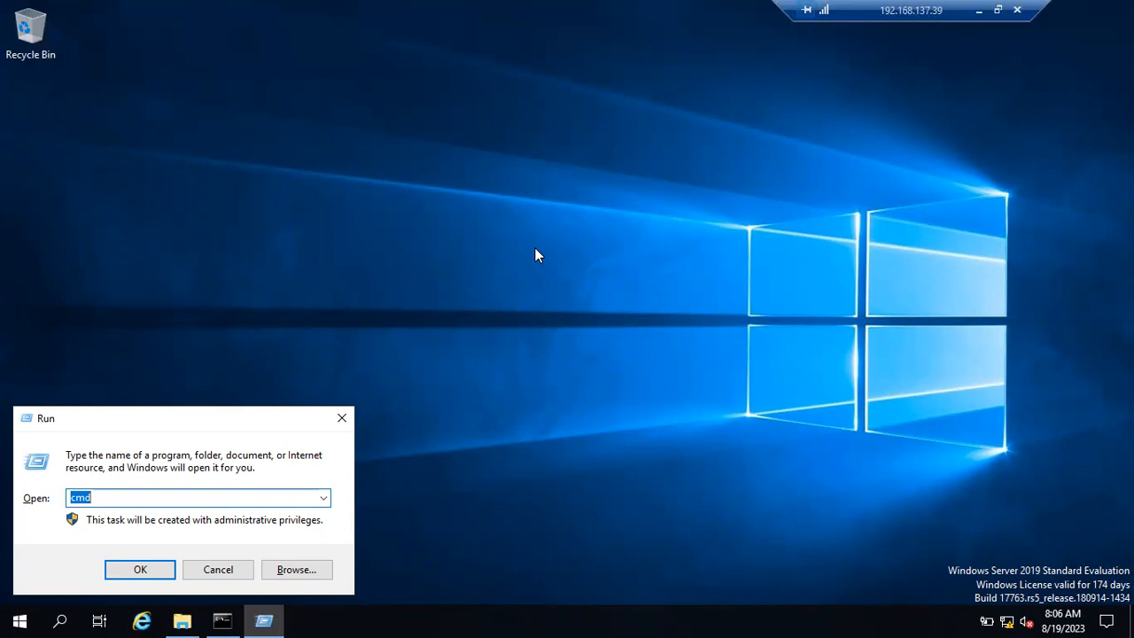
key("ctrl+v")
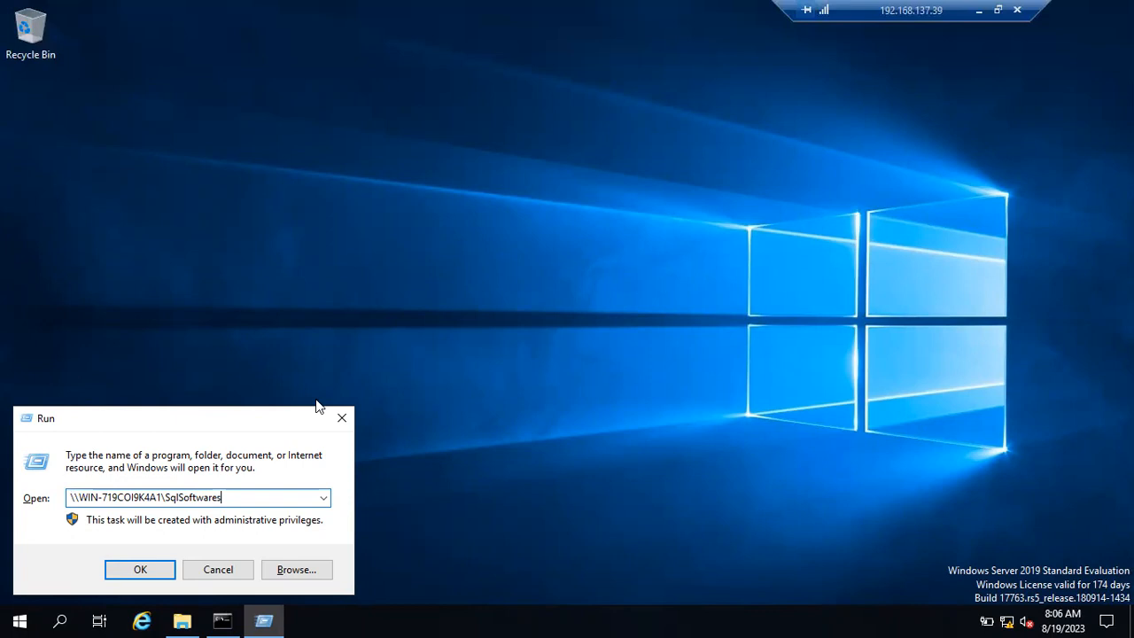
left_click_drag(223, 497, 35, 517)
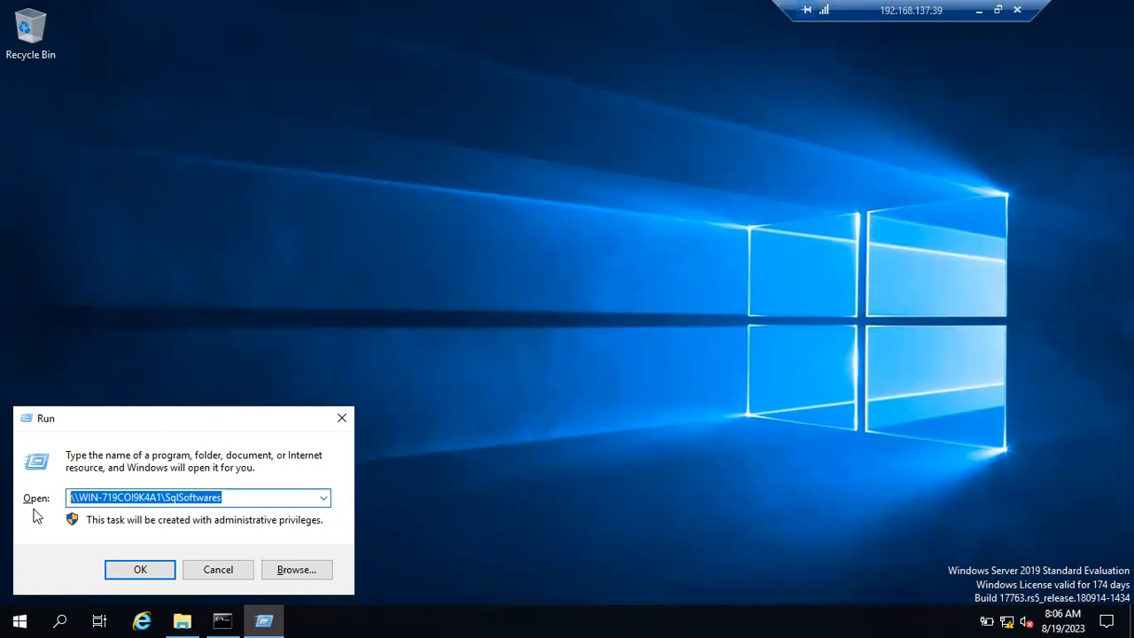
left_click_drag(227, 498, 78, 498)
left_click(149, 570)
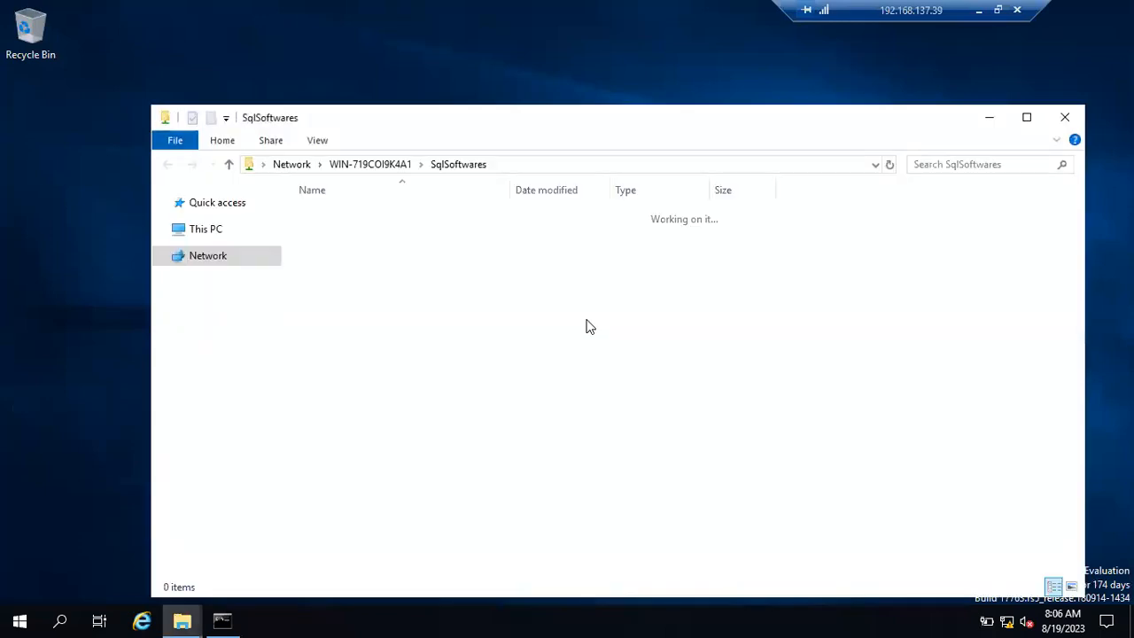
double_click(351, 228)
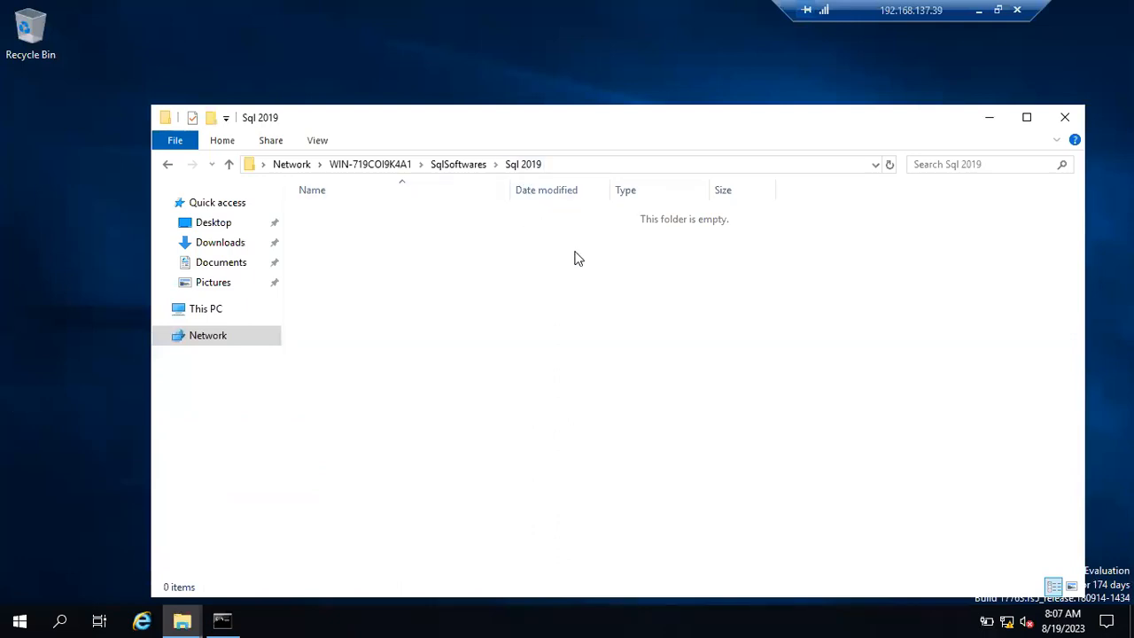
left_click(997, 122)
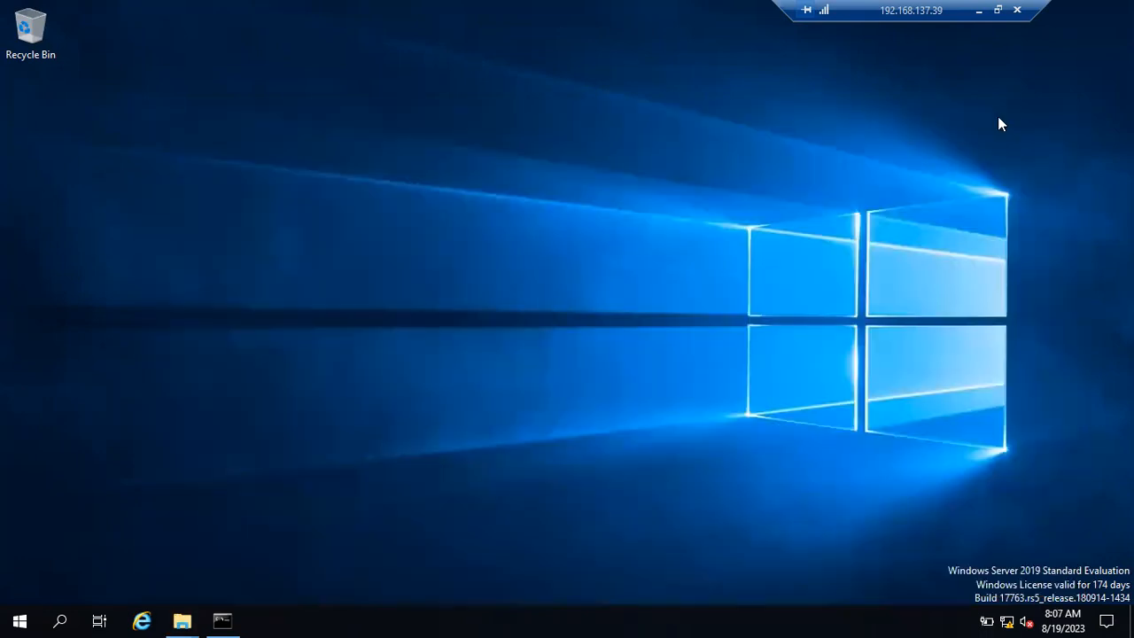
Step: Refresh the server desktop twice, then open File Explorer with Win+E
right_click(645, 248)
left_click(679, 296)
right_click(456, 320)
left_click(498, 368)
key("super+e")
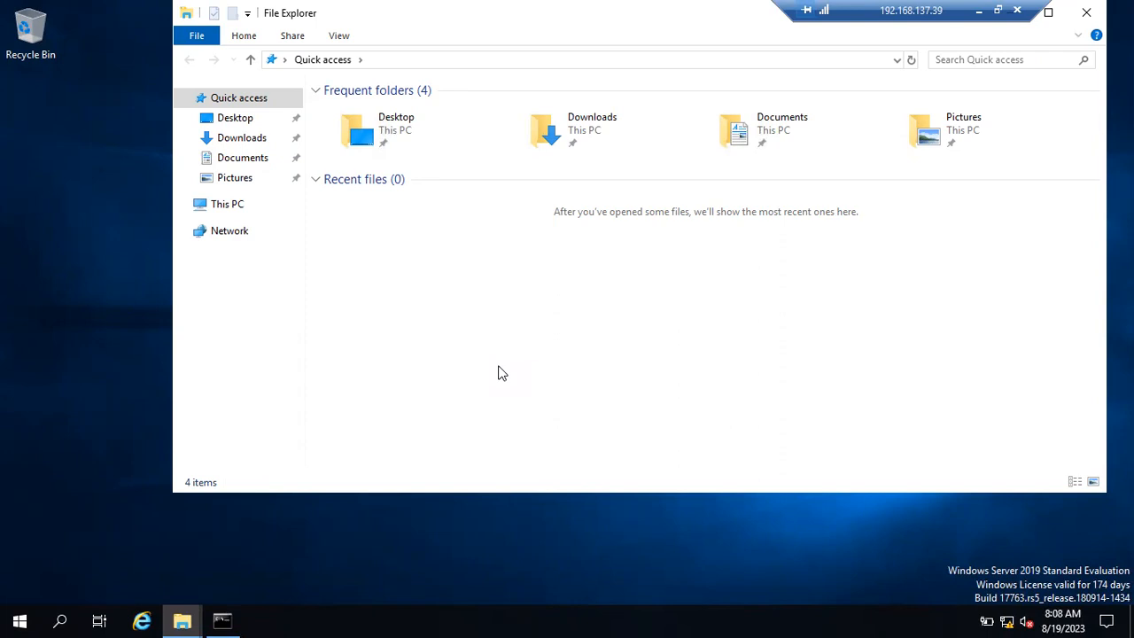
Step: Open CD Drive (D:) SqlSetup_x64_ENU, then enter D:\Sources\SxS\ in Run and cancel it
left_click(232, 209)
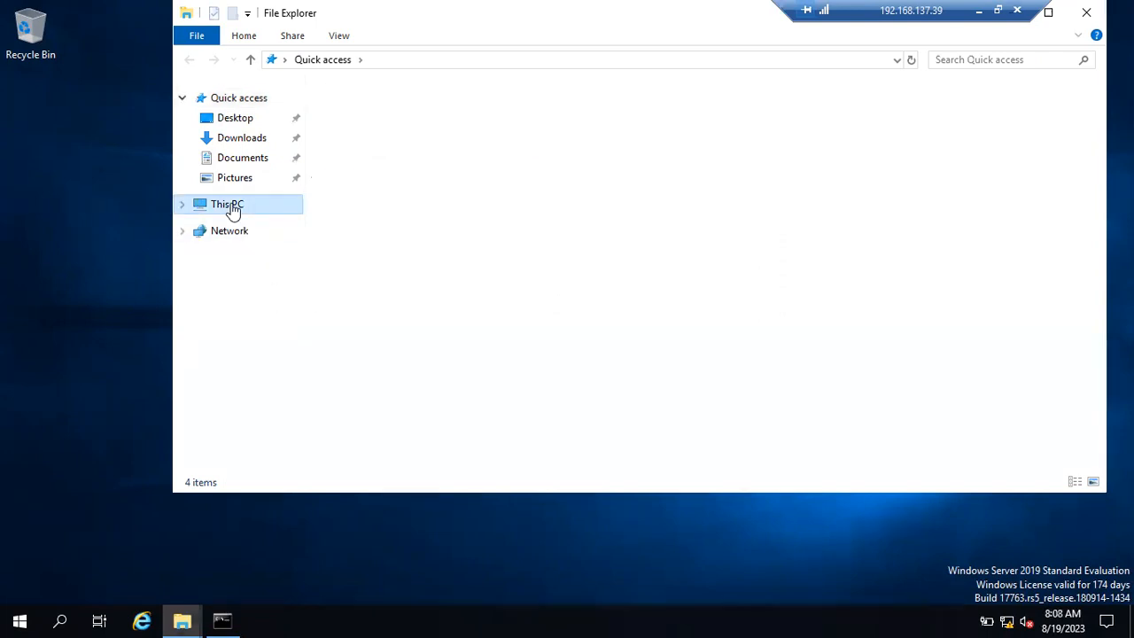
double_click(551, 280)
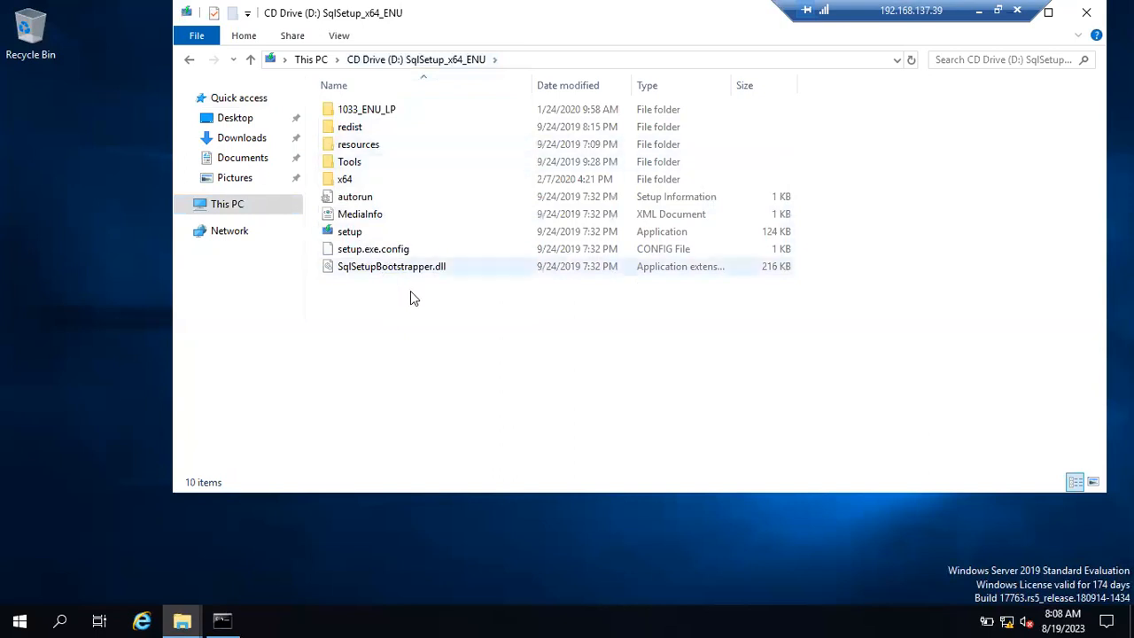
key("super+r")
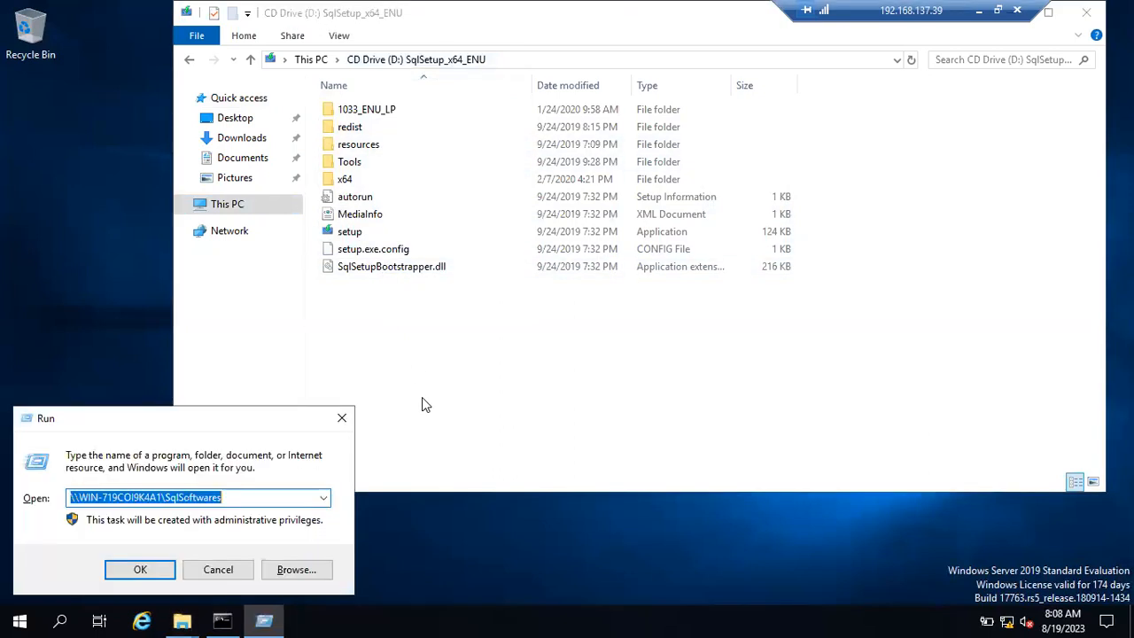
type("D:\\Sour")
key("BackSpace")
key("BackSpace")
type("urces")
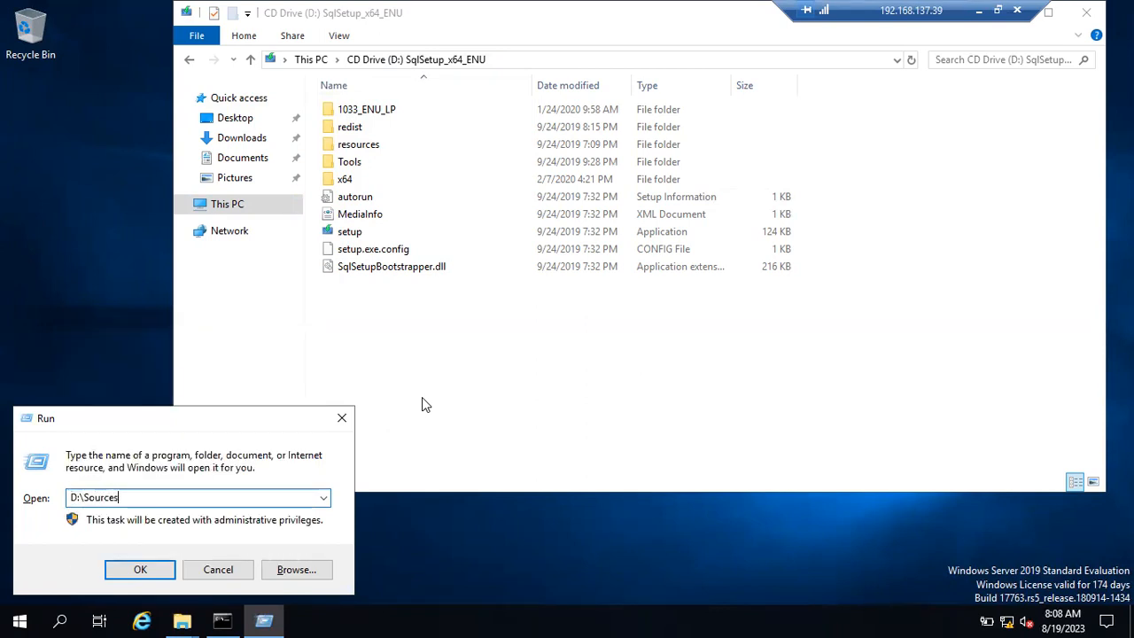
type("\\SxS\\")
left_click_drag(170, 498, 14, 516)
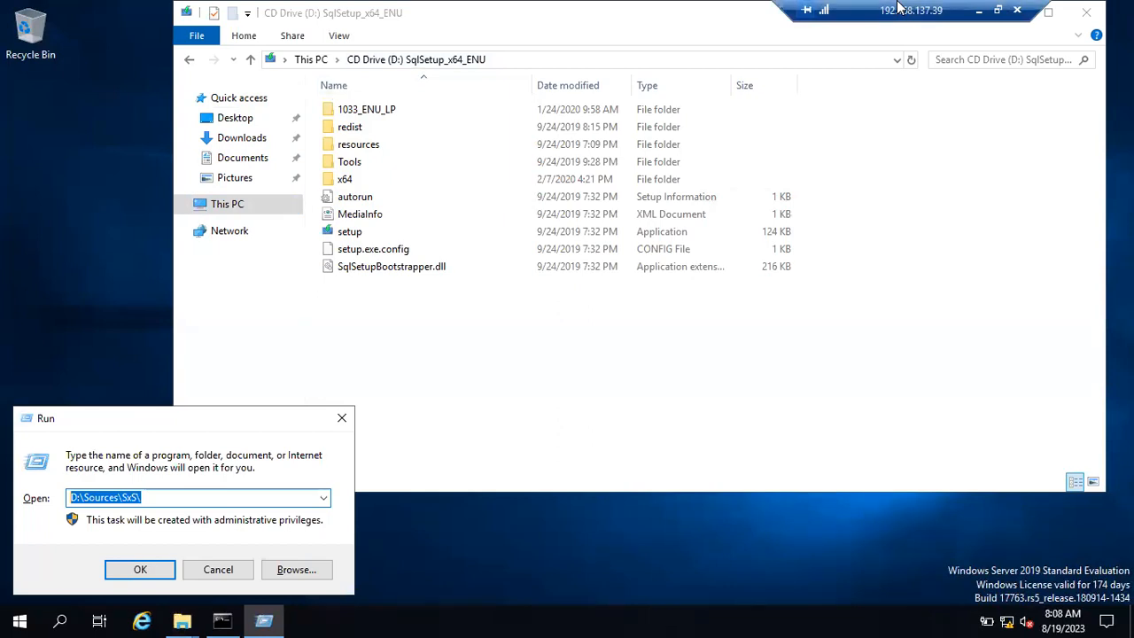
left_click(218, 570)
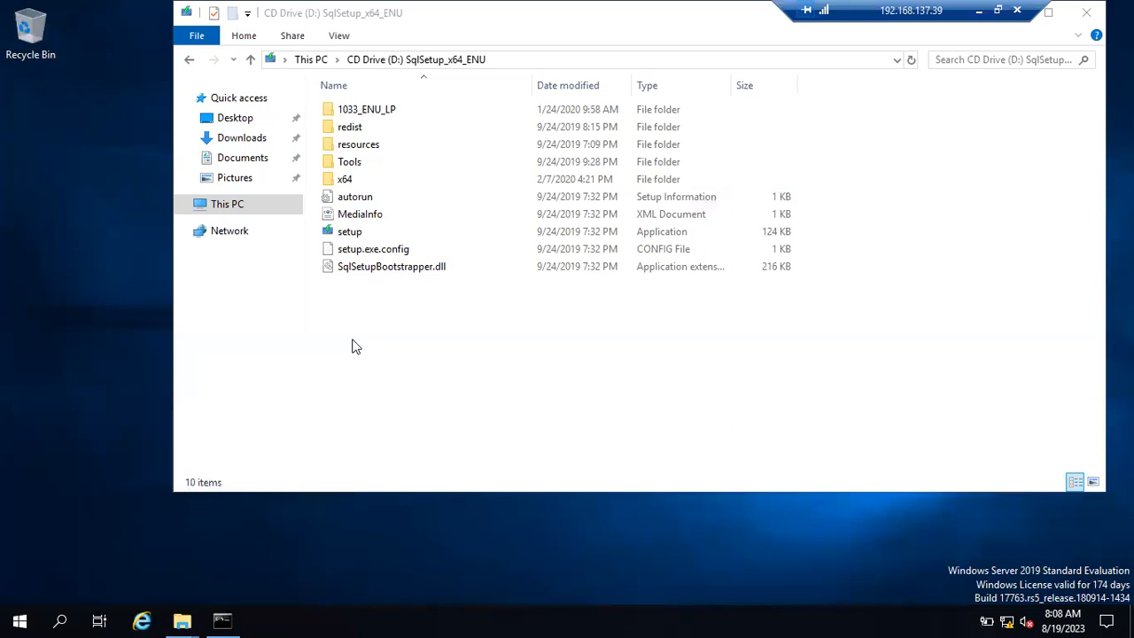
Step: Open CD Drive (D:) and run its setup application as administrator
left_click(227, 205)
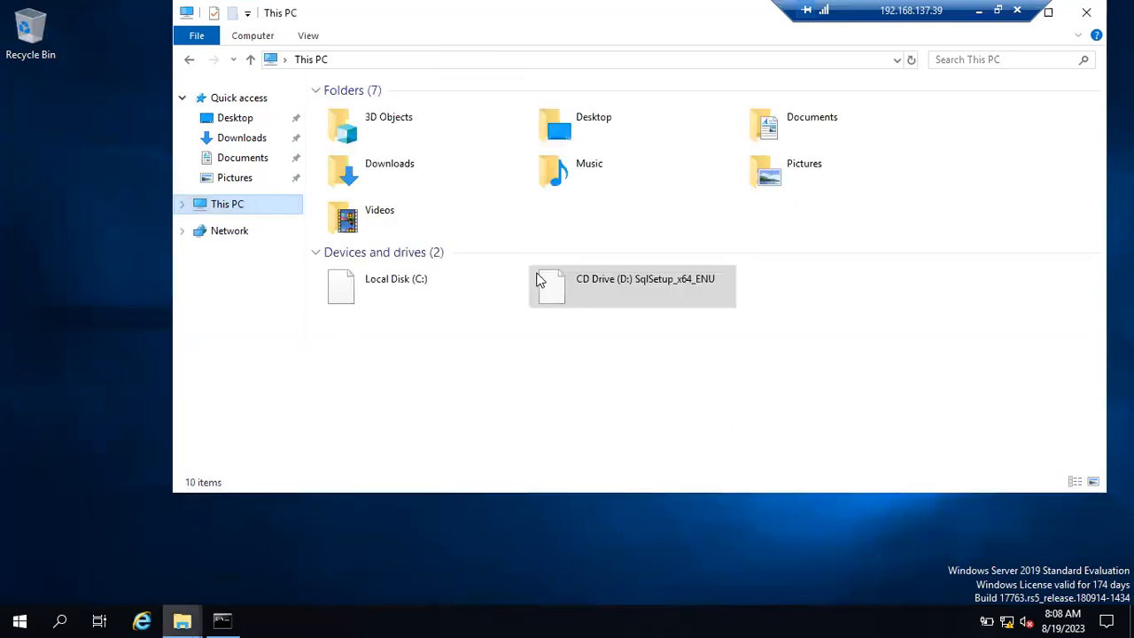
right_click(617, 279)
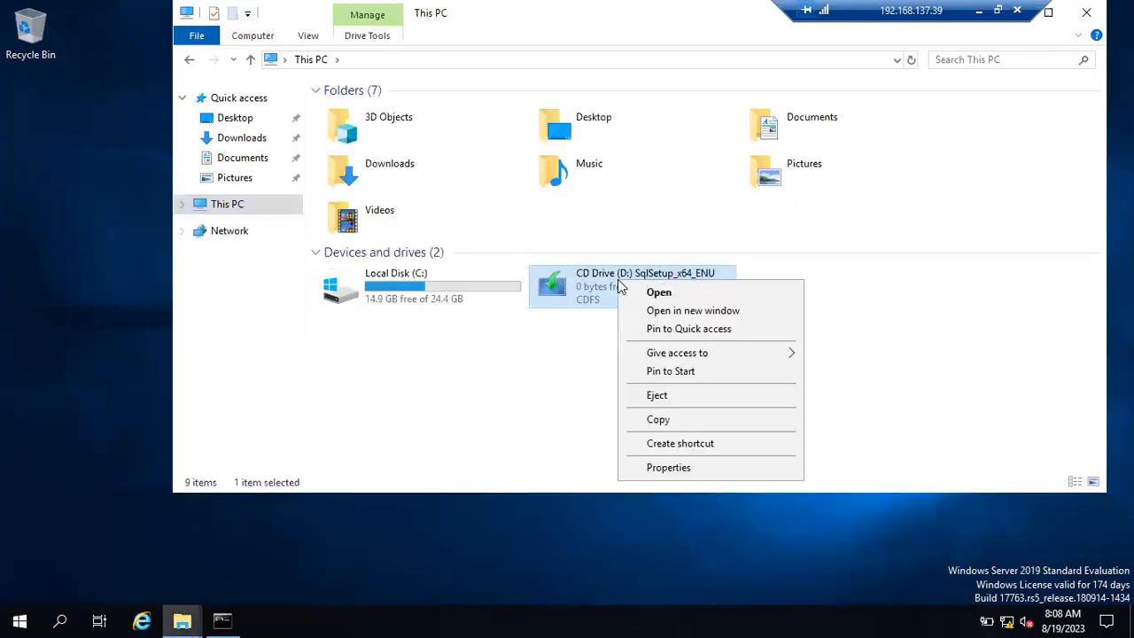
left_click(560, 346)
left_click(560, 345)
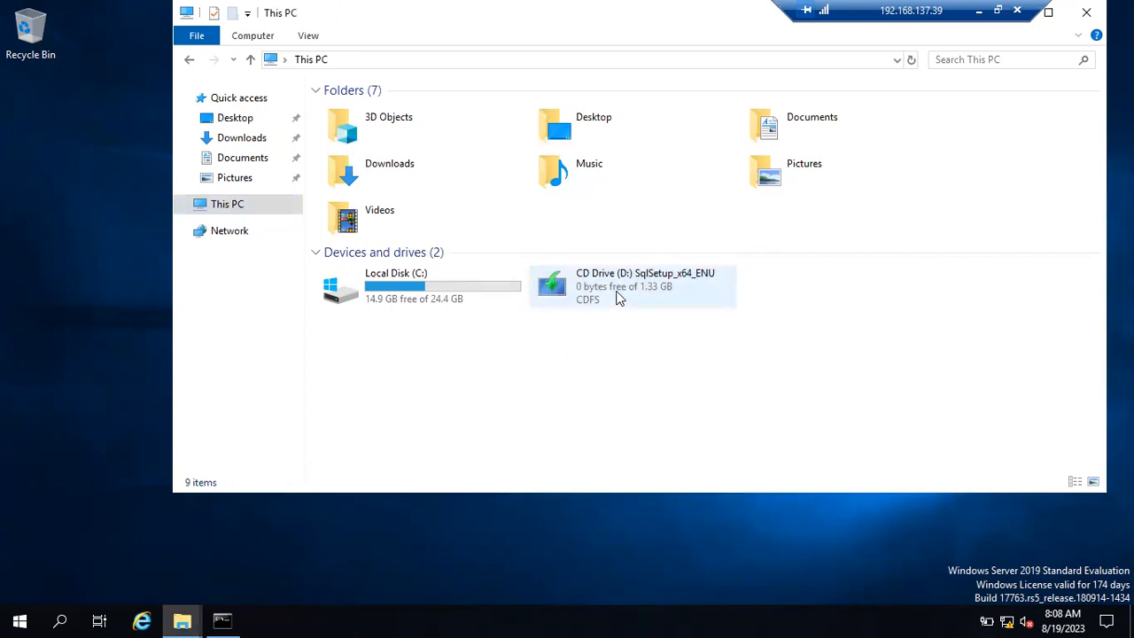
right_click(618, 298)
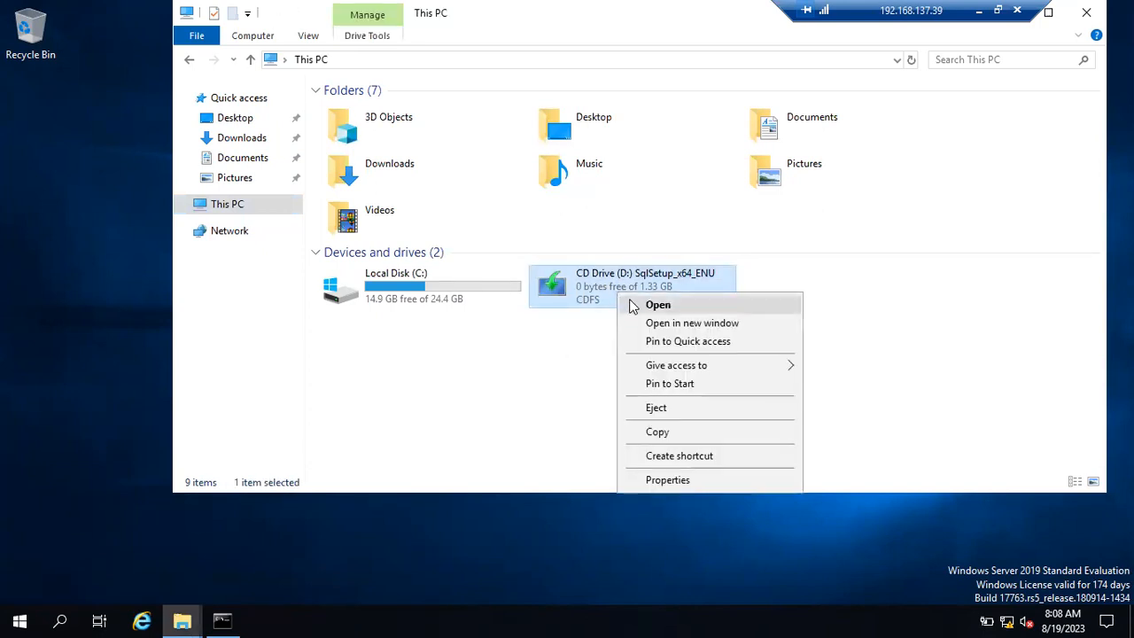
left_click(633, 305)
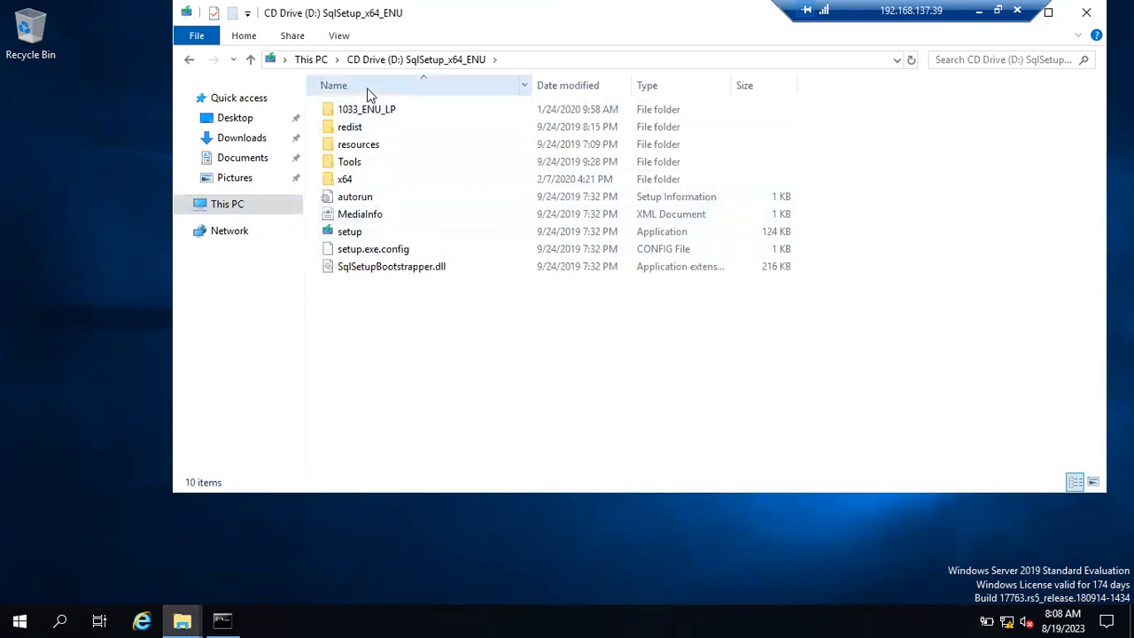
left_click(363, 233)
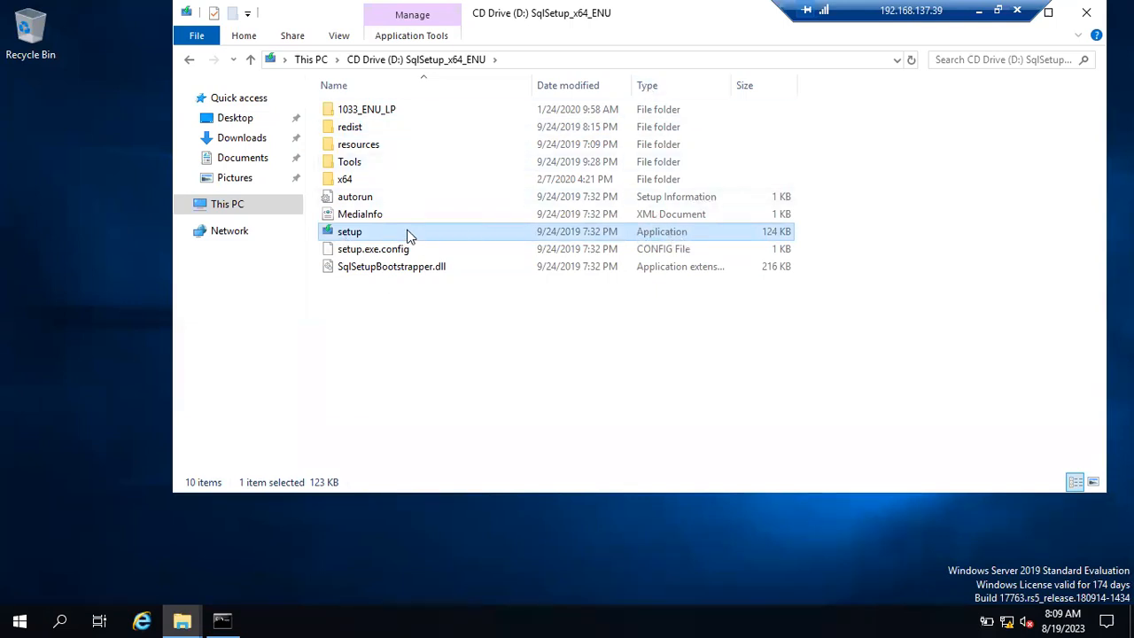
right_click(408, 234)
left_click(445, 261)
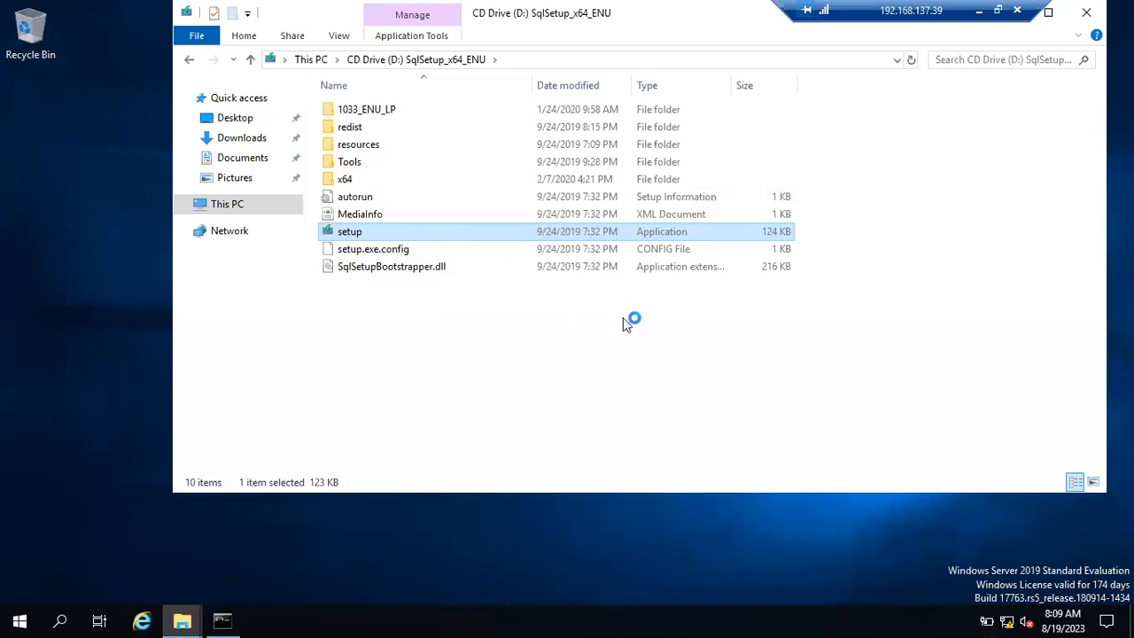
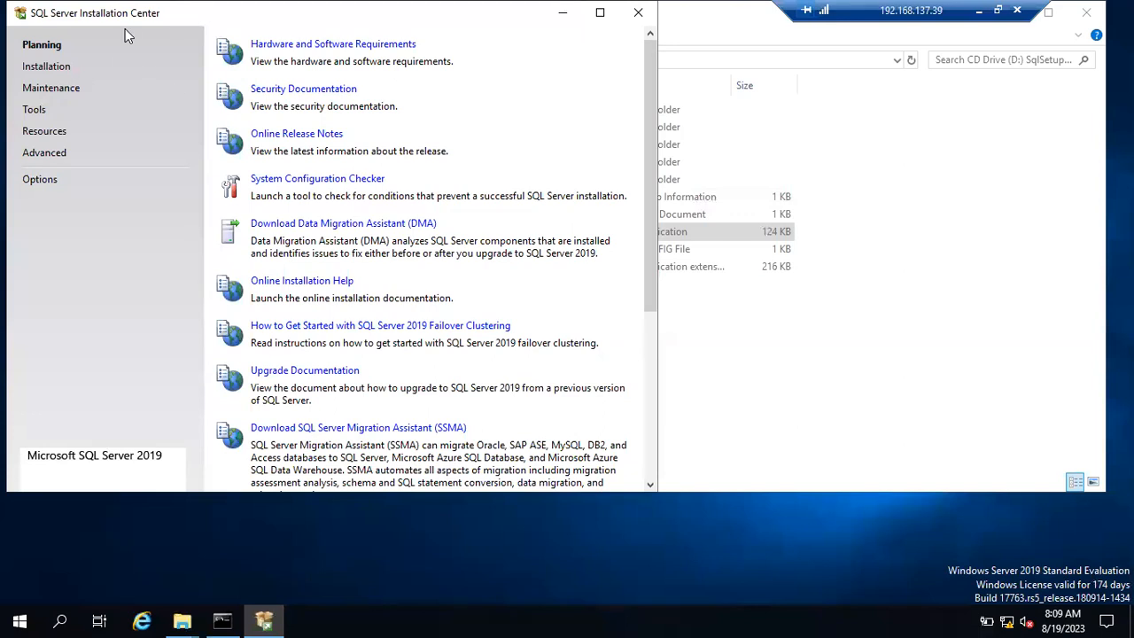
Step: Move the Installation Center window aside and minimise the remote session to show VirtualBox Manager
left_click_drag(132, 12, 209, 71)
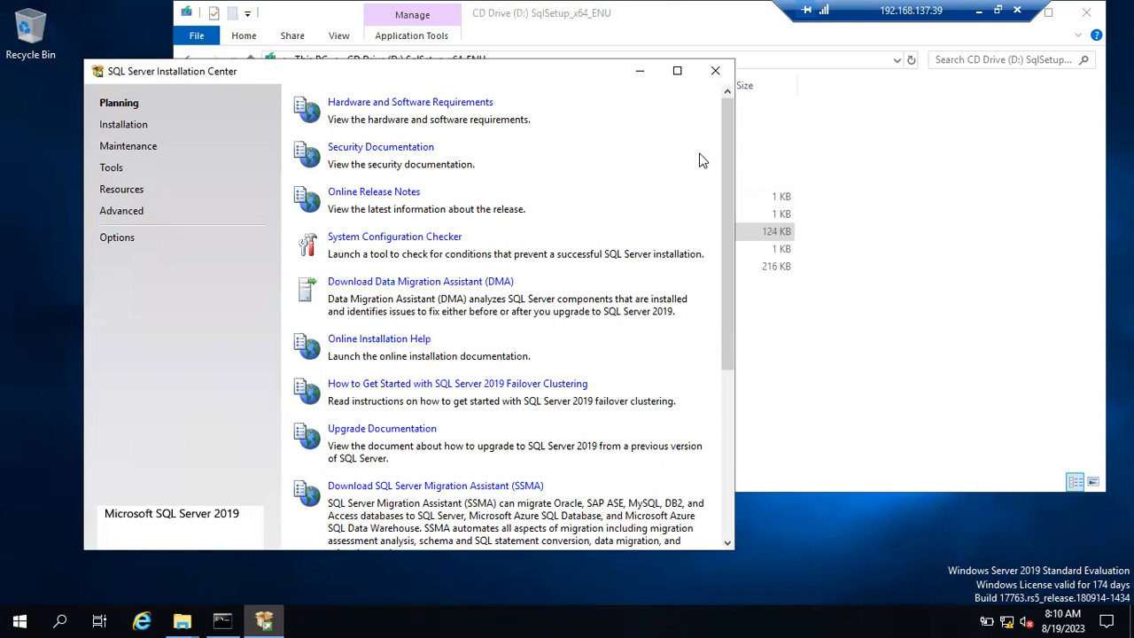
left_click(979, 12)
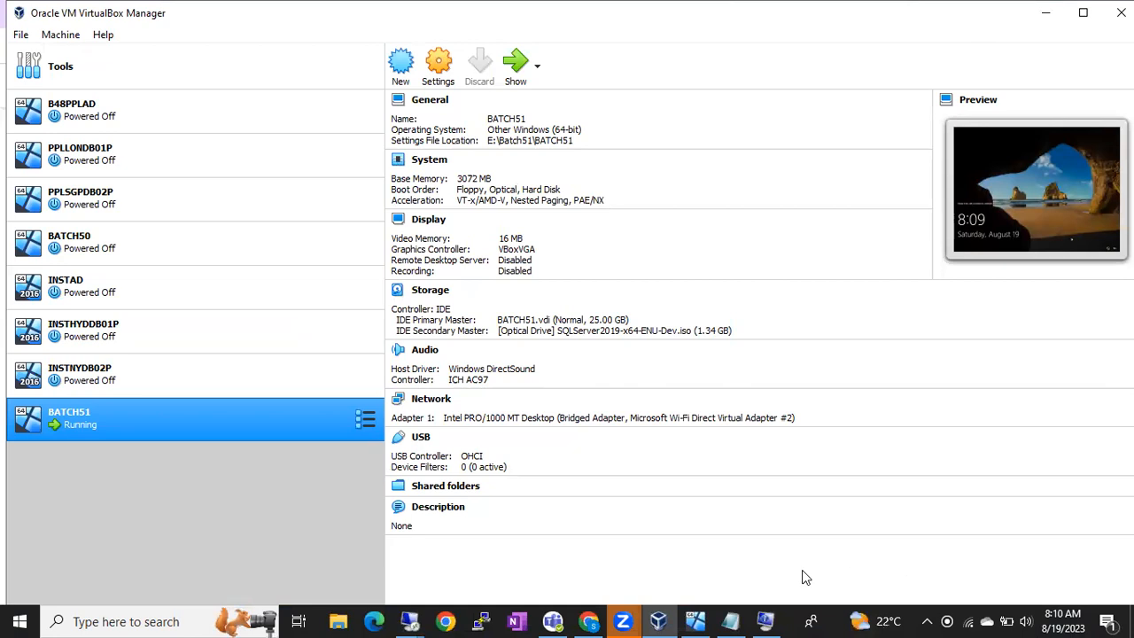
Step: Add a 'Recording' line at the end of the Notepad notes and cancel the Run dialog
key("super+r")
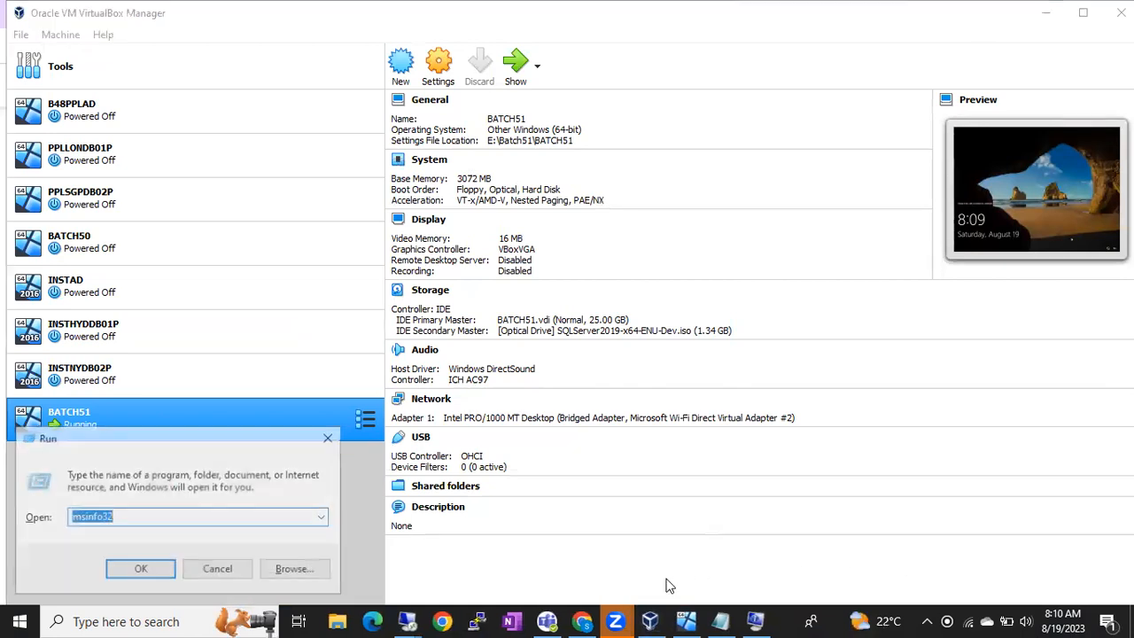
left_click(701, 622)
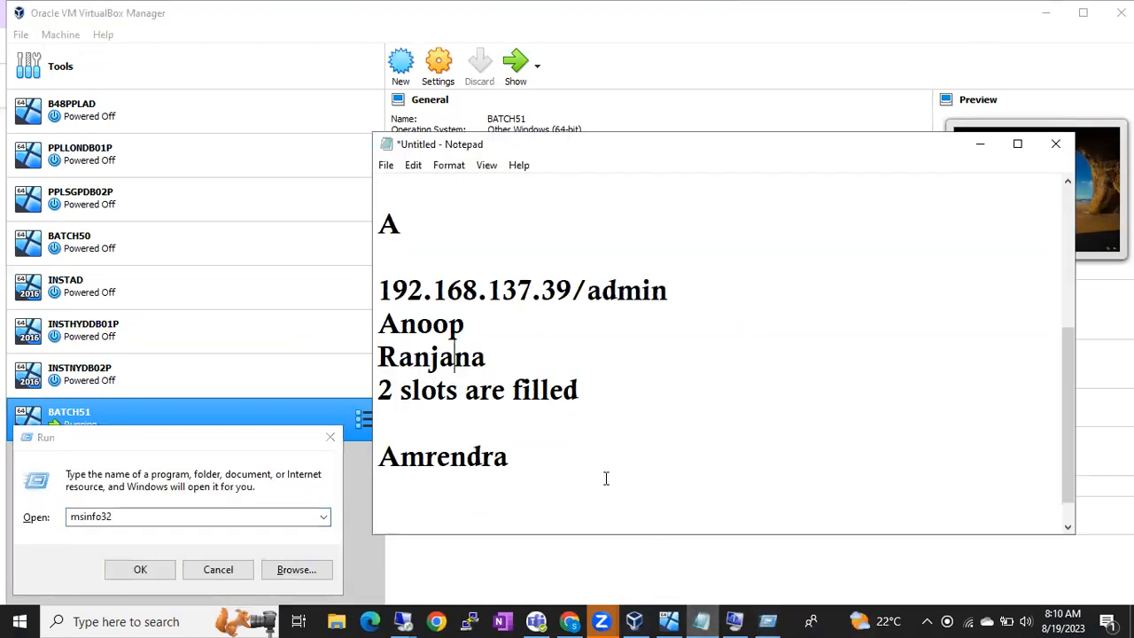
key("Return")
key("Return")
type("Recording")
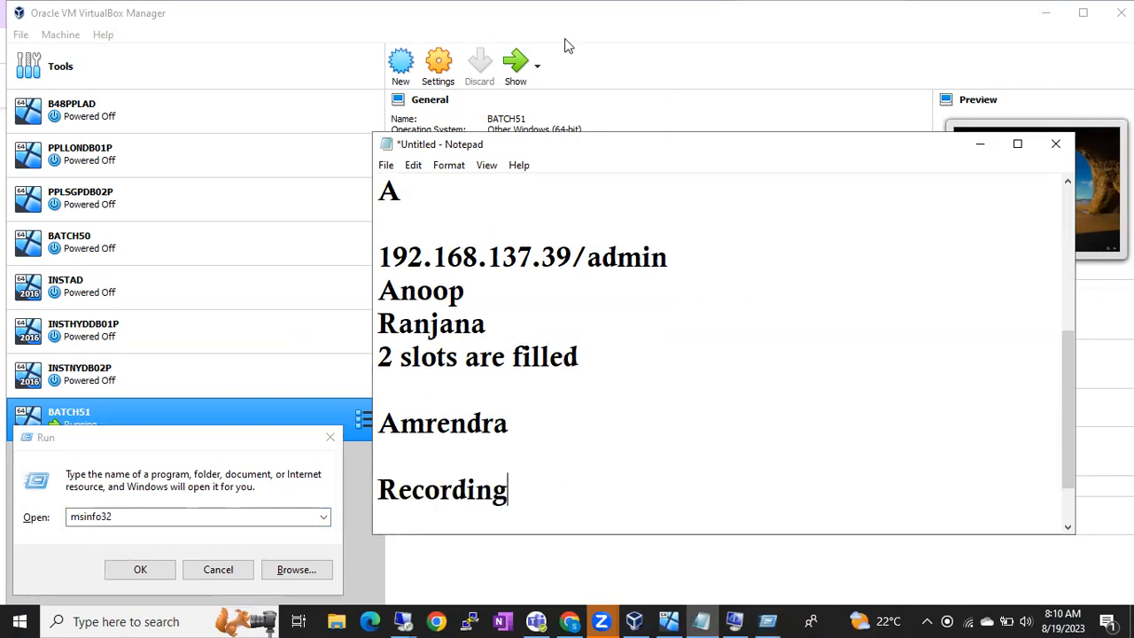
left_click(858, 94)
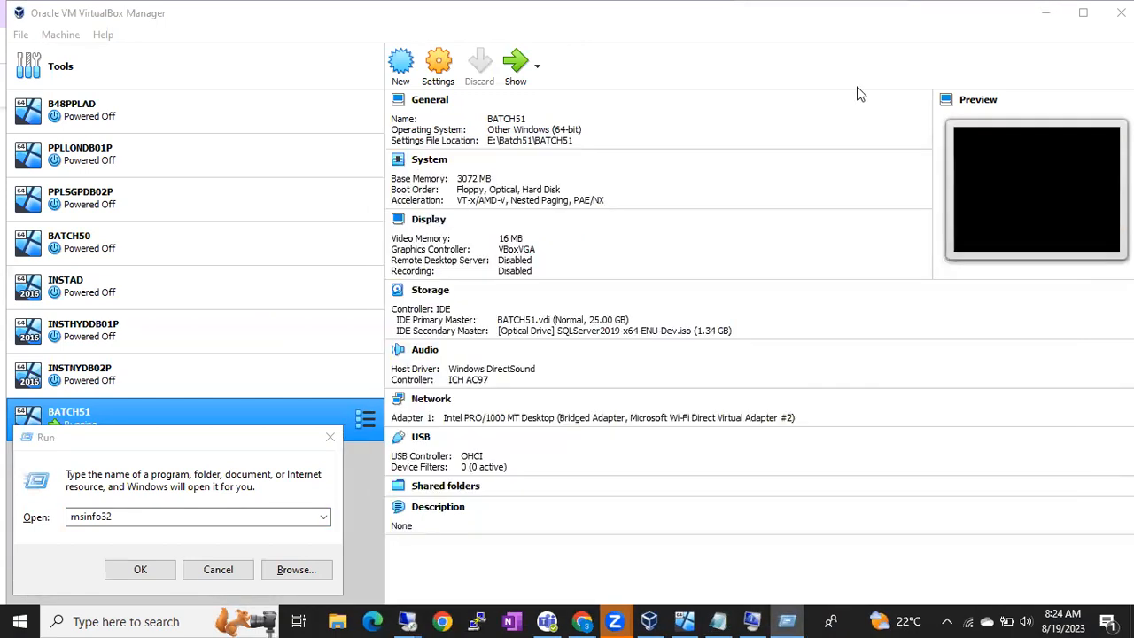
left_click(221, 569)
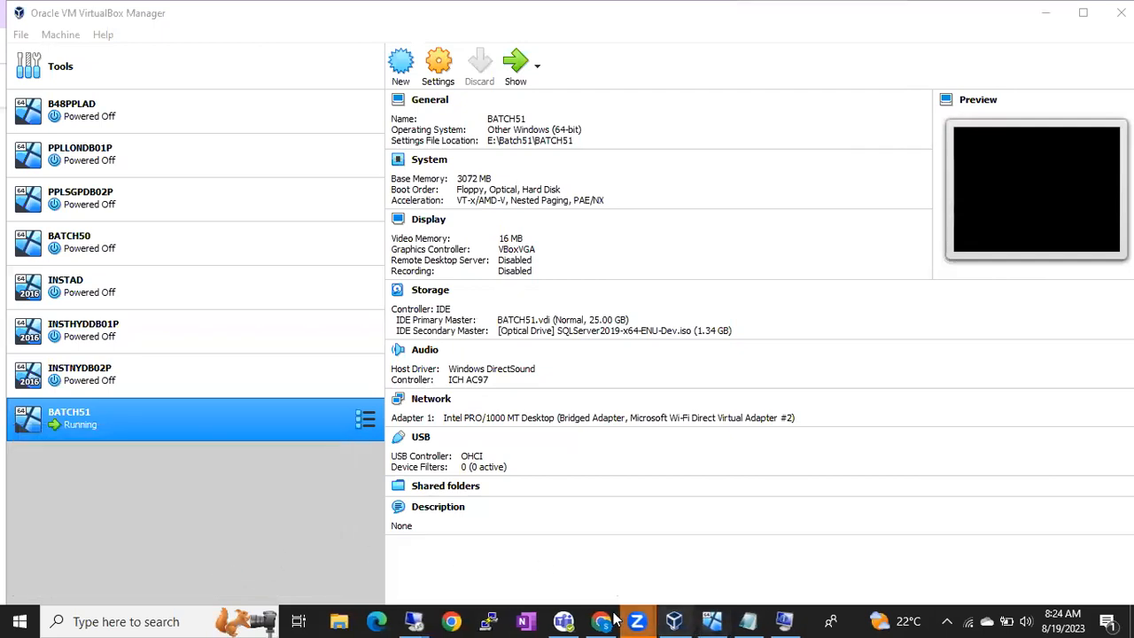
Step: Return to the remote server session and close the SQL Server Installation Center
mouse_move(414, 621)
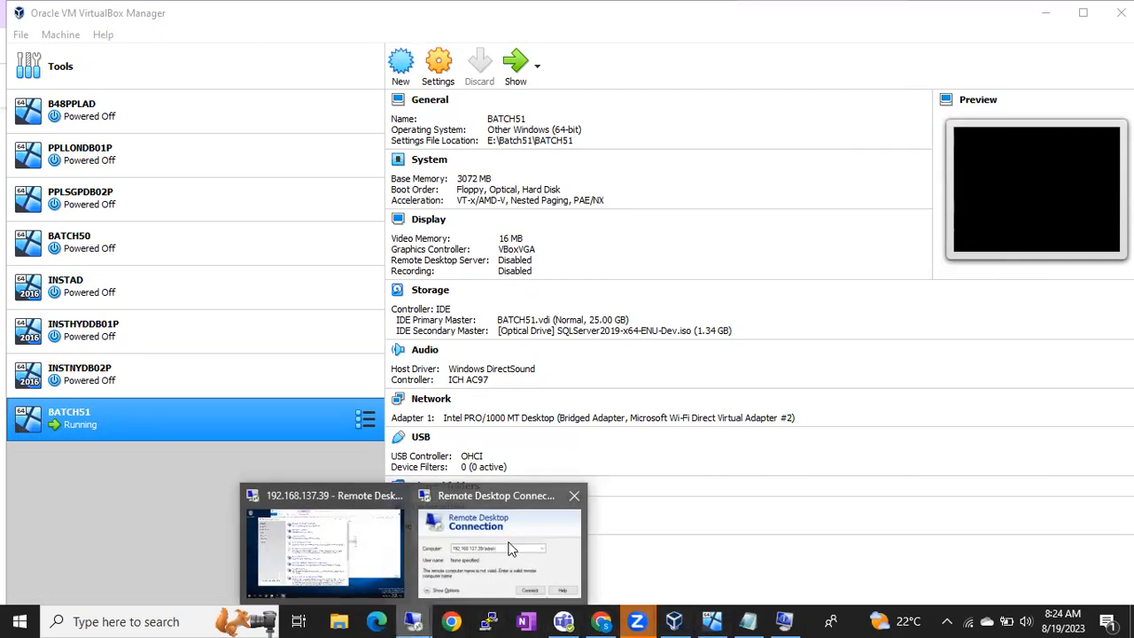
left_click(384, 501)
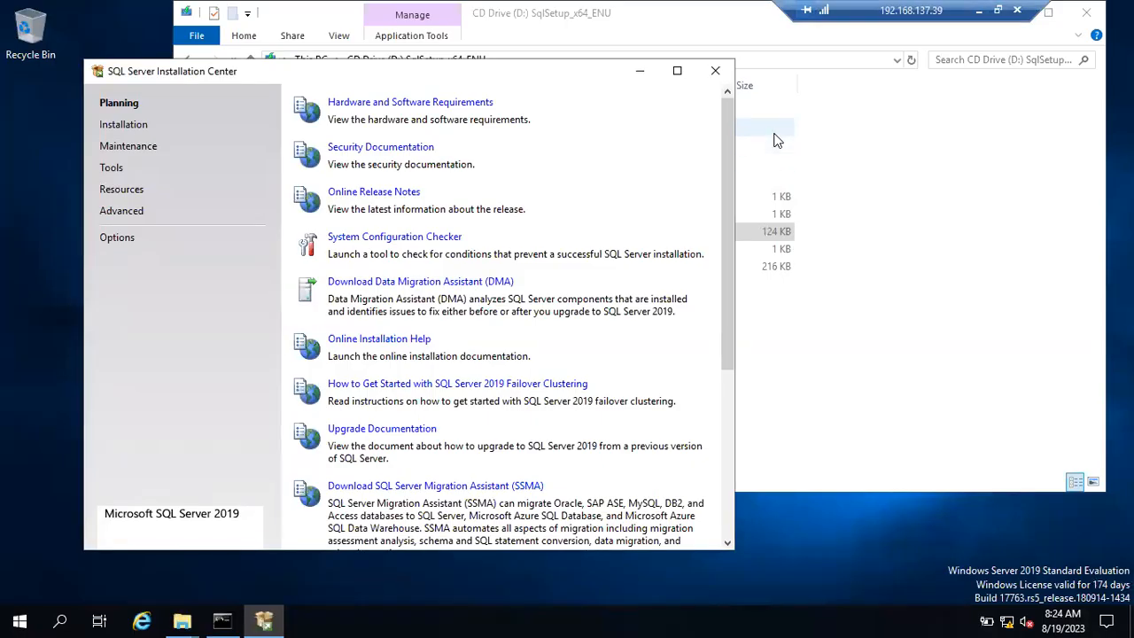
left_click(718, 74)
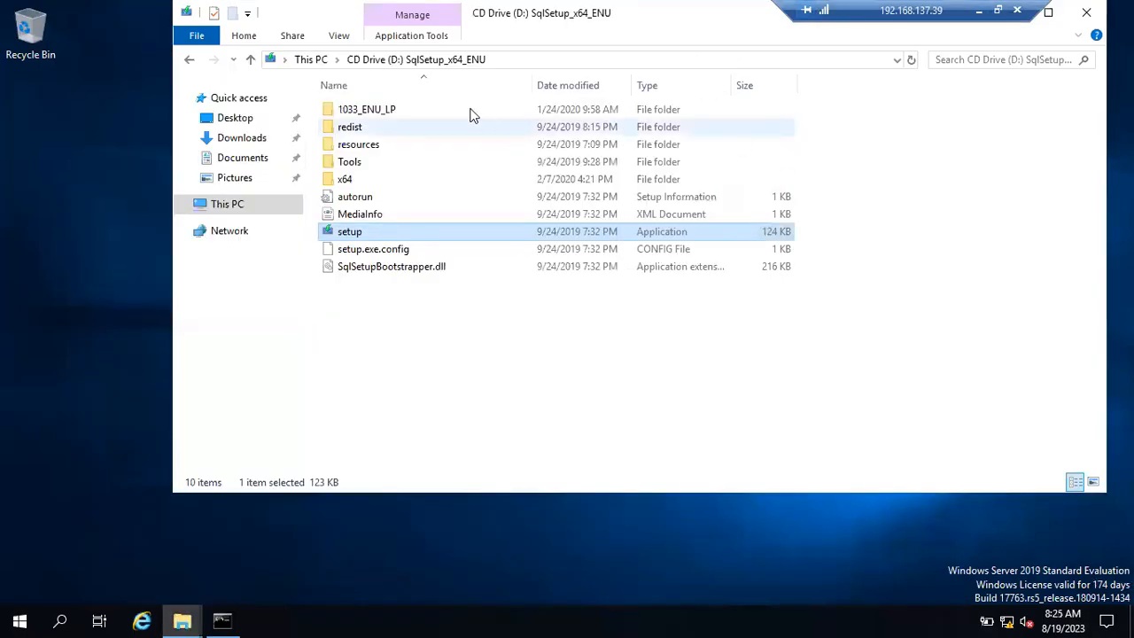
Step: Open CD Drive (D:) from This PC and bring up the setup application's context menu
left_click(262, 208)
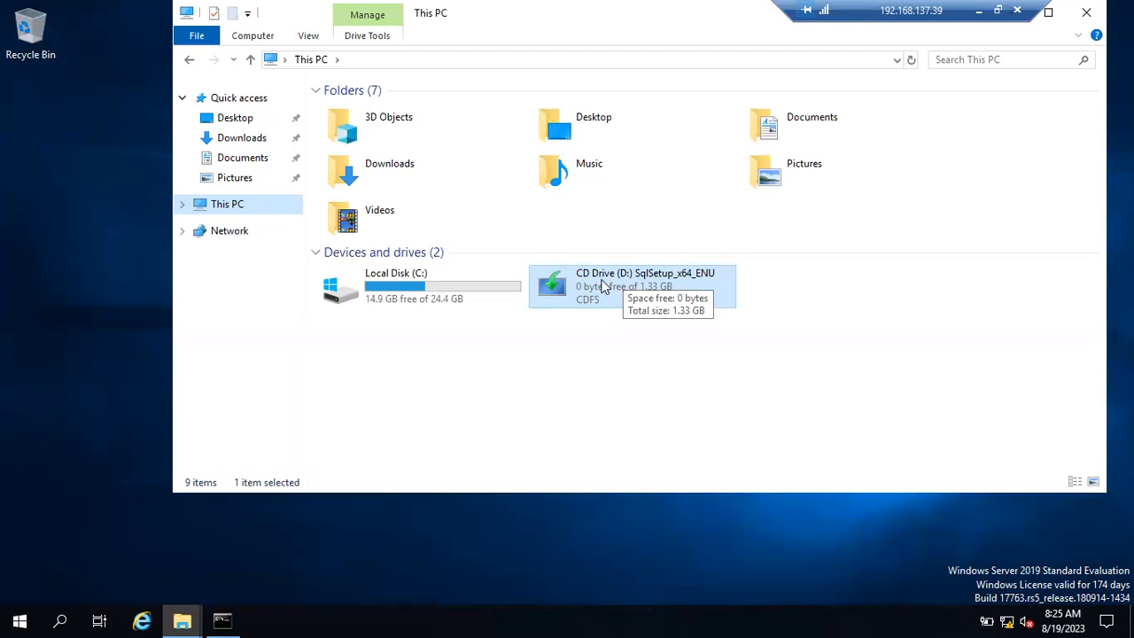
right_click(609, 287)
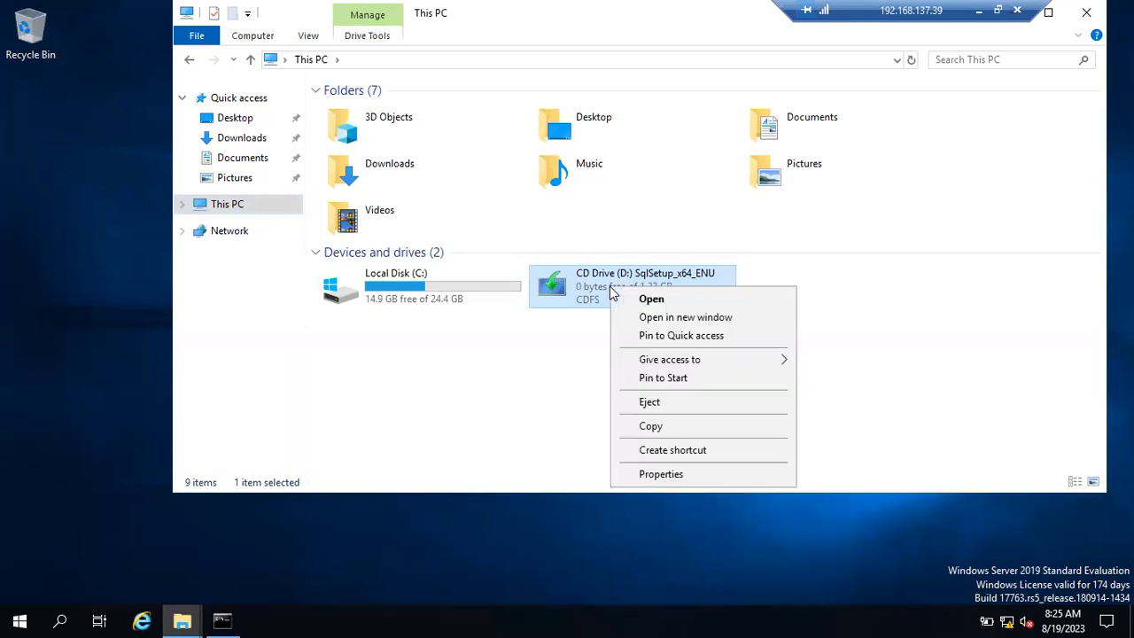
left_click(633, 299)
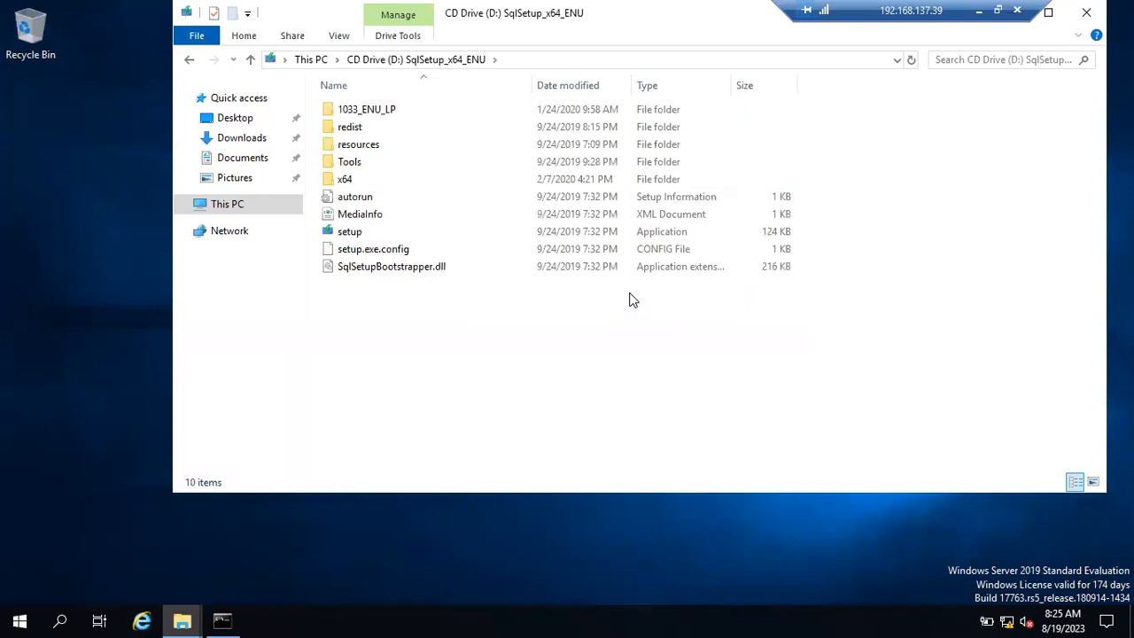
left_click(351, 234)
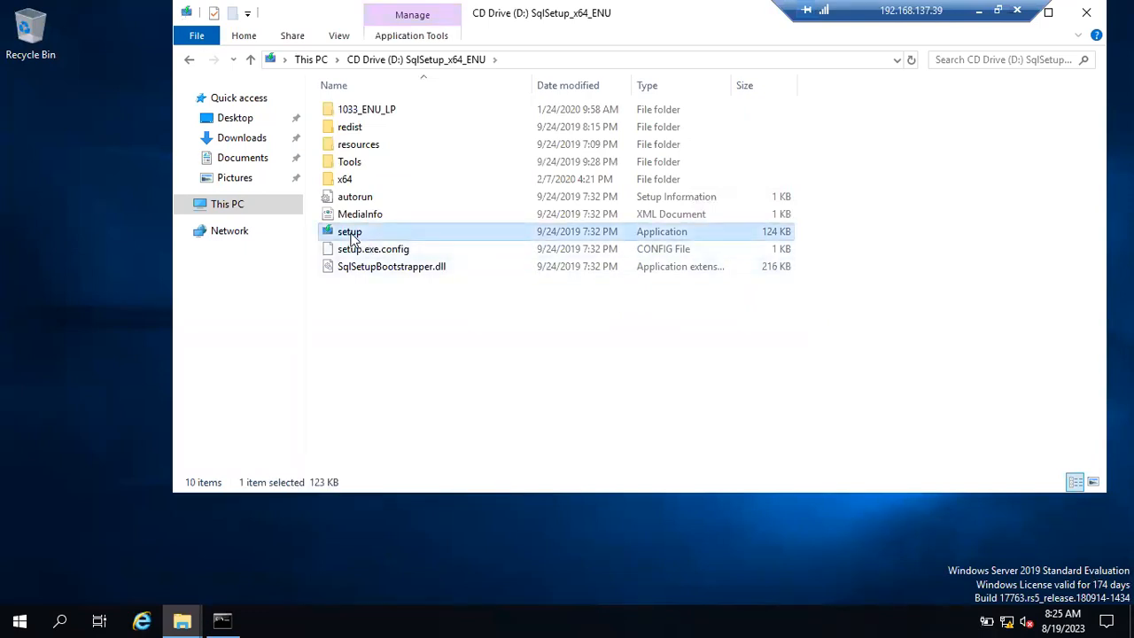
right_click(353, 239)
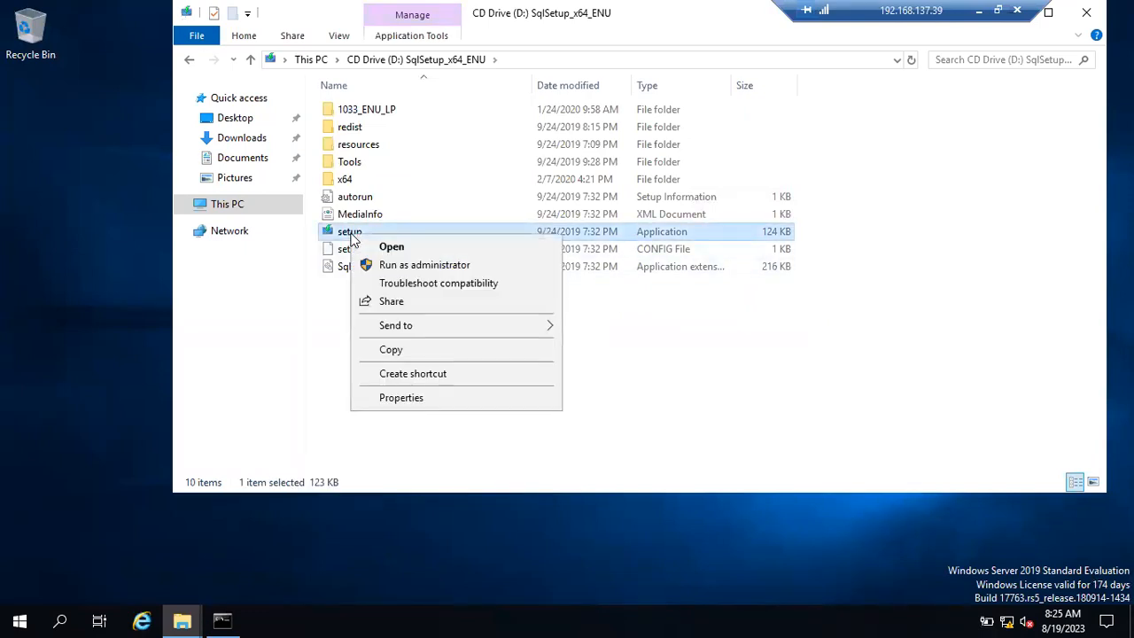
Step: Run setup as administrator so the SQL Server Installation Center reopens on Planning
left_click(395, 266)
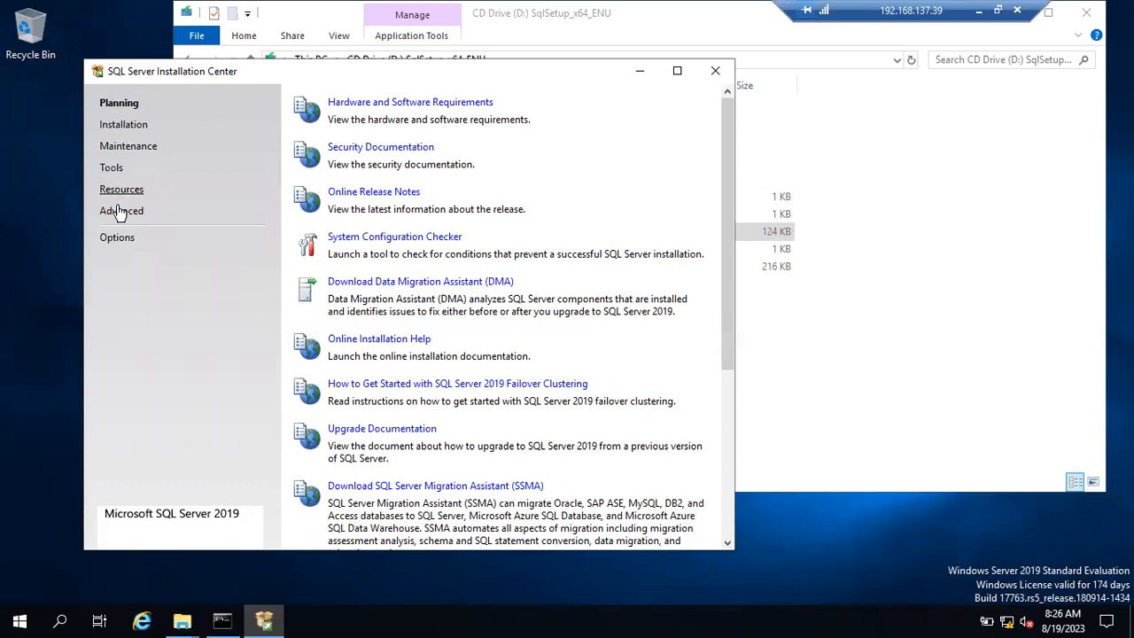
Step: Browse the Maintenance, Tools and Resources pages, finish on Installation, and minimise the session
left_click(126, 124)
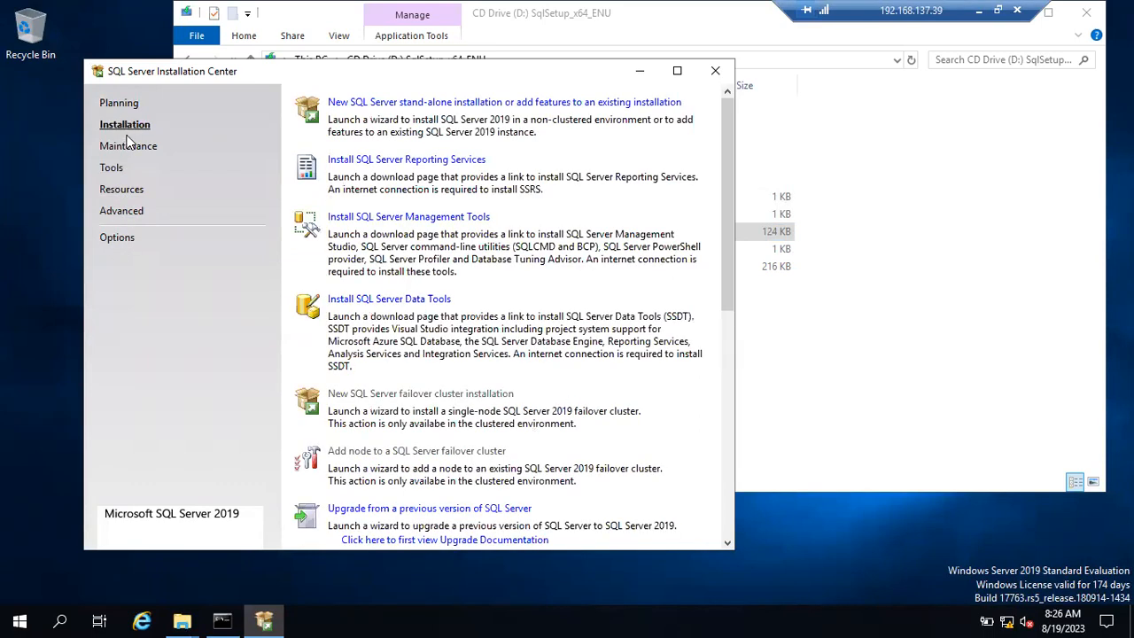
left_click(127, 147)
left_click(112, 169)
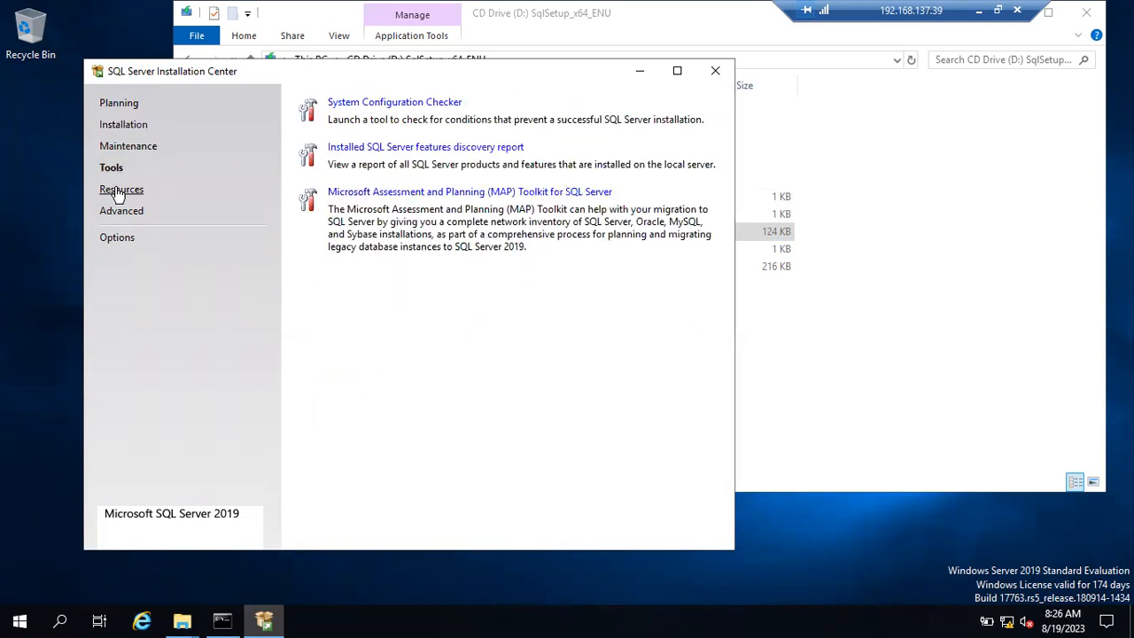
left_click(119, 192)
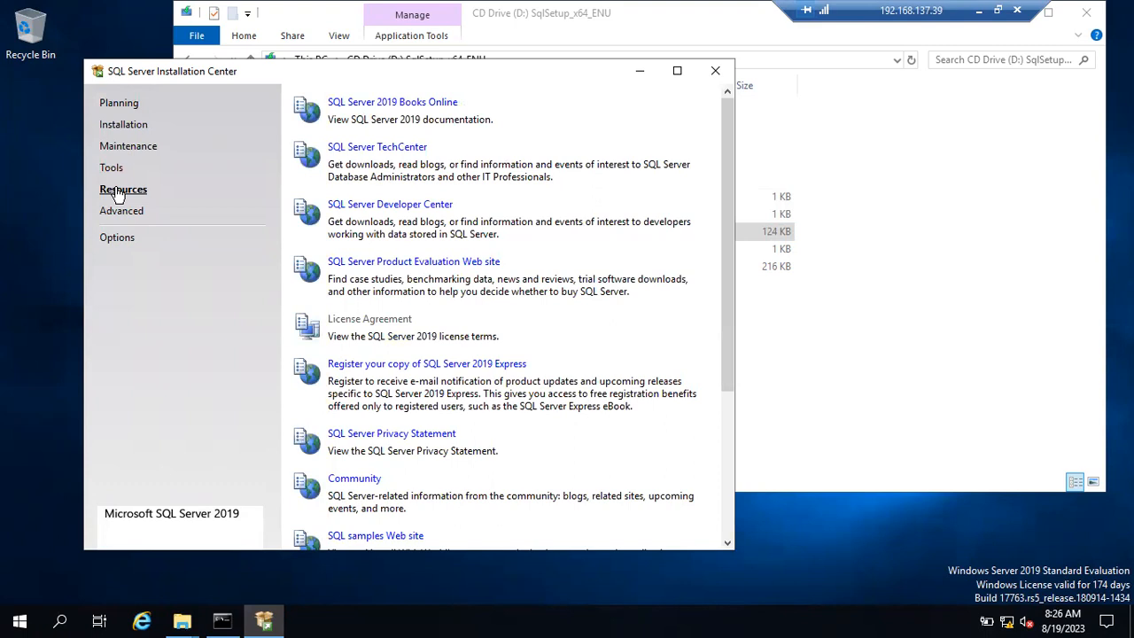
left_click(125, 133)
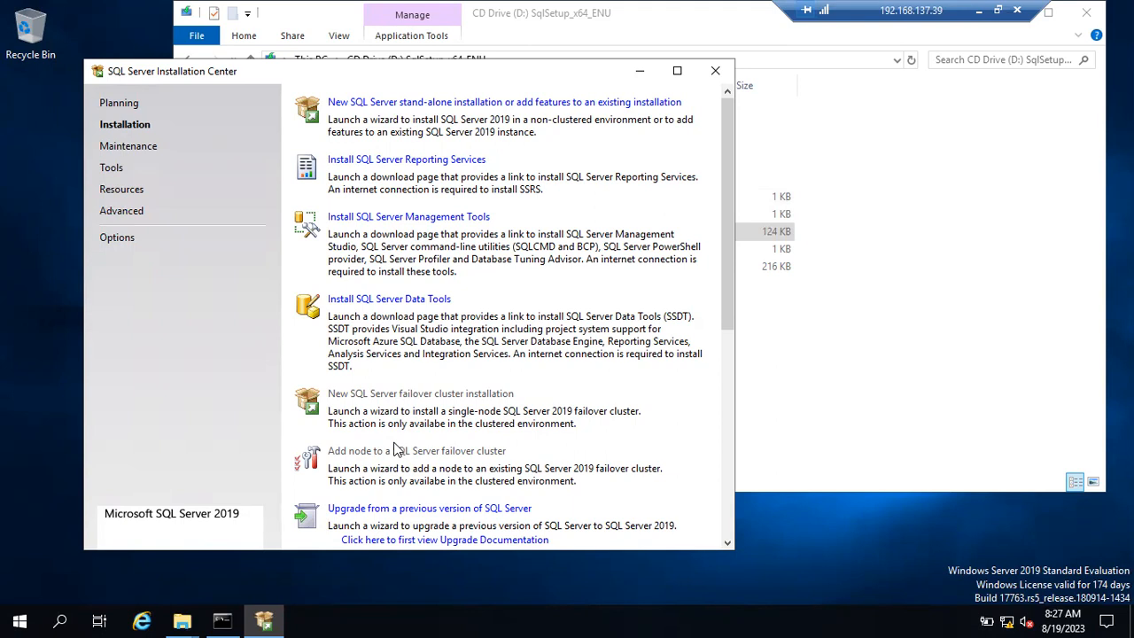
left_click(982, 14)
Step: Add 'Sandalone' and 'Cluster Env' lines below Recording in the notes
left_click(753, 620)
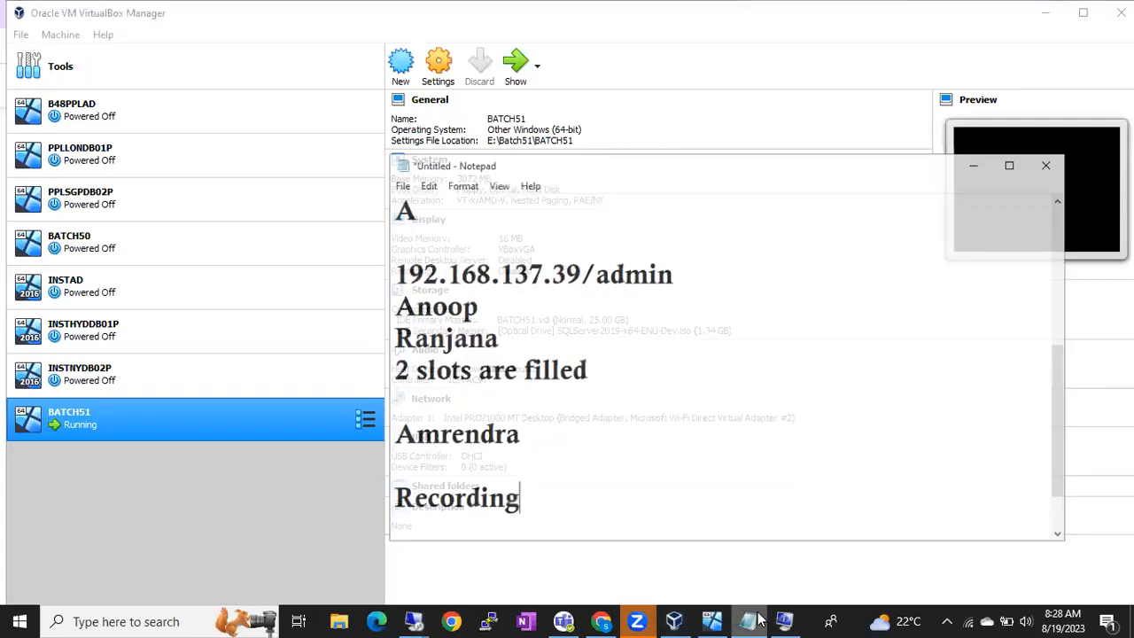
key("Return")
key("Return")
key("Return")
type("Satn")
key("BackSpace")
key("BackSpace")
type("ndalone")
key("Return")
type("Cluster Evn")
key("BackSpace")
key("BackSpace")
type("nv")
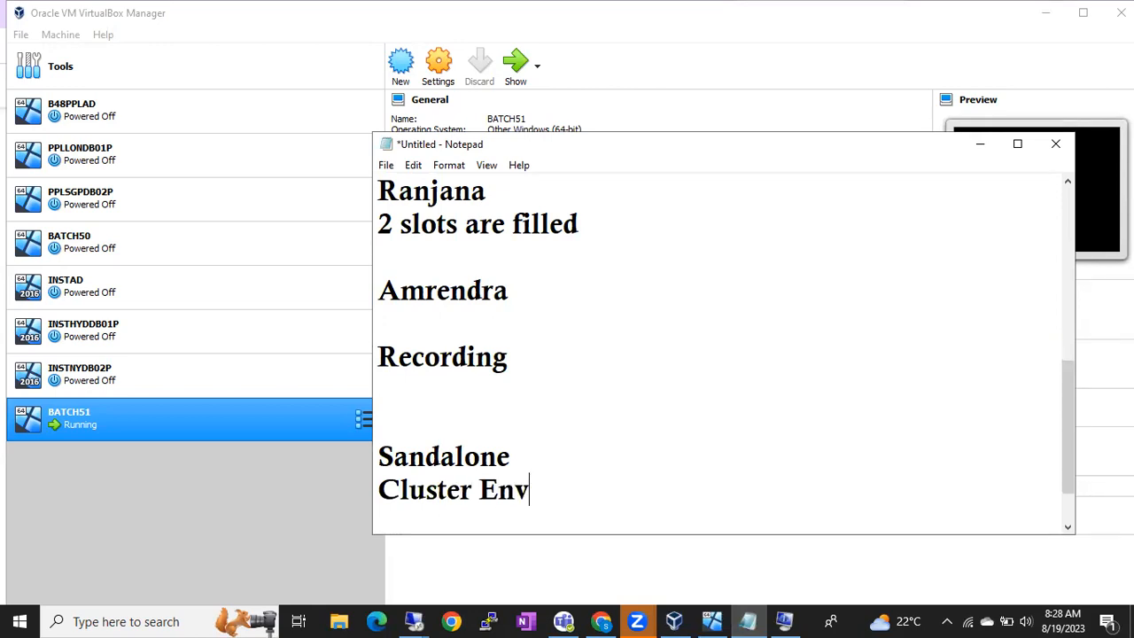
key("Return")
Step: Insert a blank line between the Sandalone and Cluster Env notes
key("Up")
key("Up")
key("Down")
key("Return")
key("Up")
key("Up")
key("shift+Down")
key("shift+Down")
key("shift+Down")
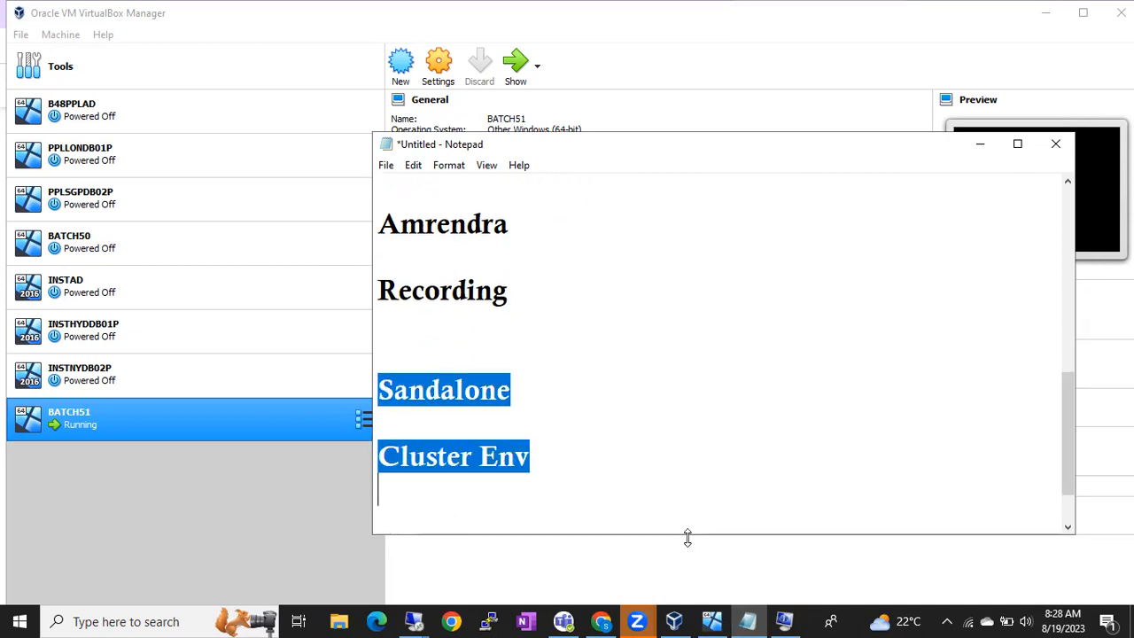
key("Up")
key("Up")
key("Up")
key("shift+Down")
key("shift+Down")
key("shift+Down")
key("Left")
key("shift+Down")
key("shift+Down")
key("shift+Down")
key("Left")
key("Up")
key("Down")
key("shift+Down")
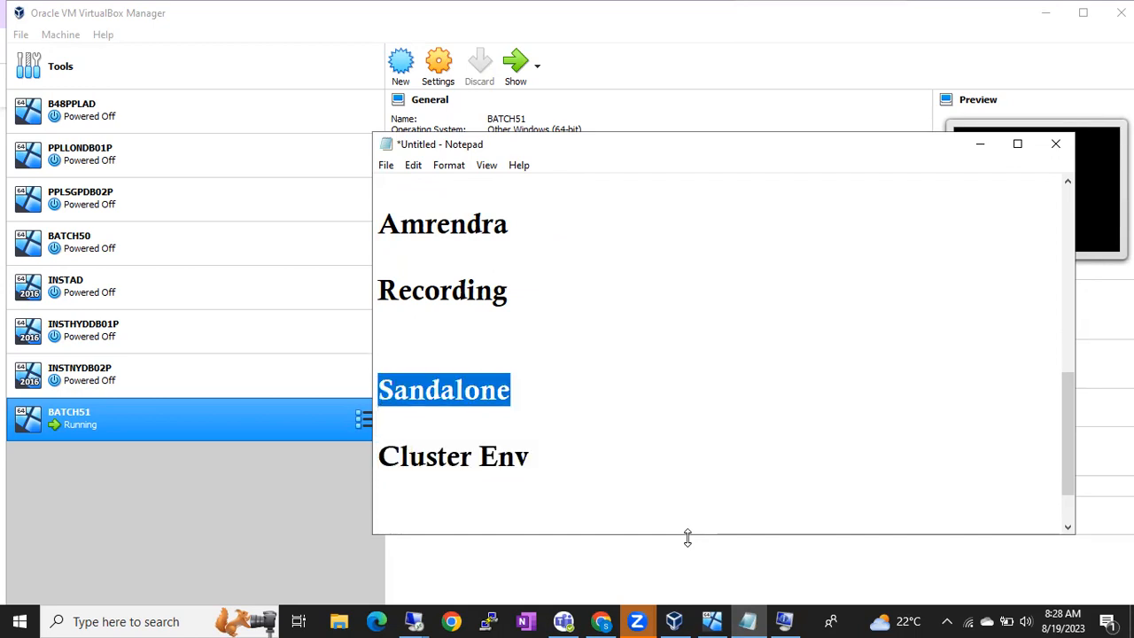
key("Left")
Step: Append '- Single VM- Multiple Instance(One Sql Server software Copy)' to the Sandalone line
left_click(555, 402)
type("- Singl")
key("BackSpace")
key("BackSpace")
type("ngle  VM")
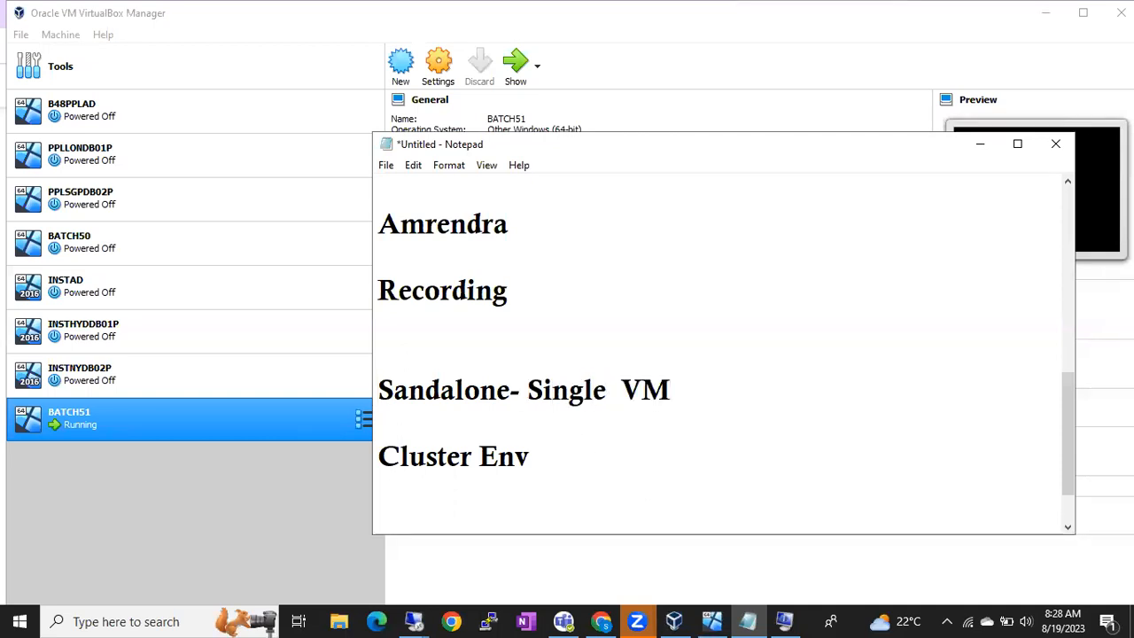
type("- ")
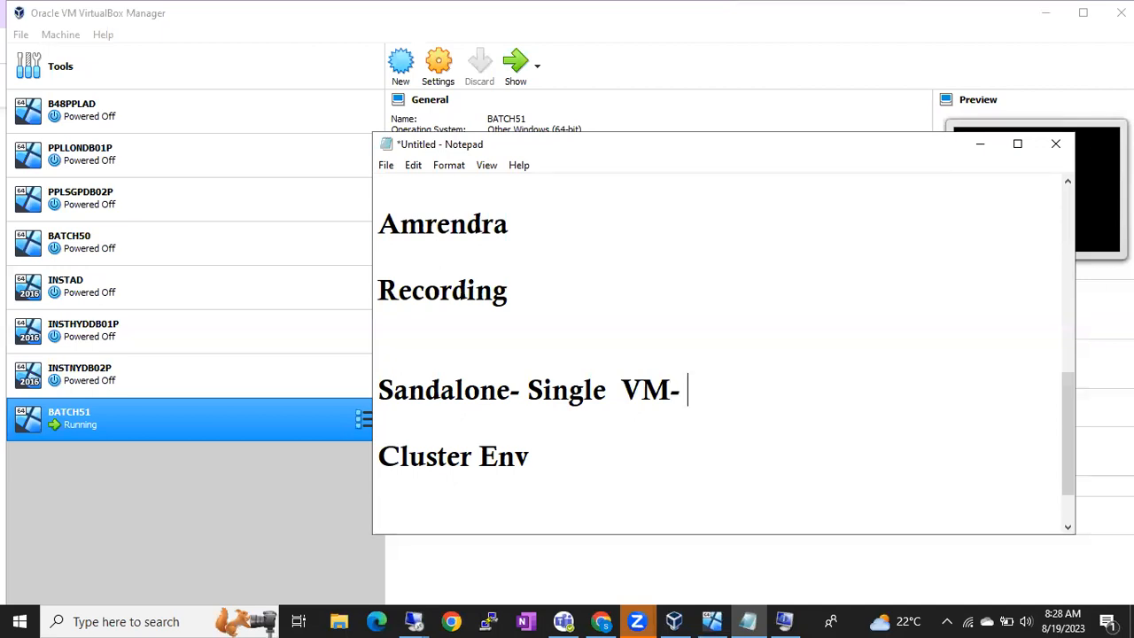
type("Mult")
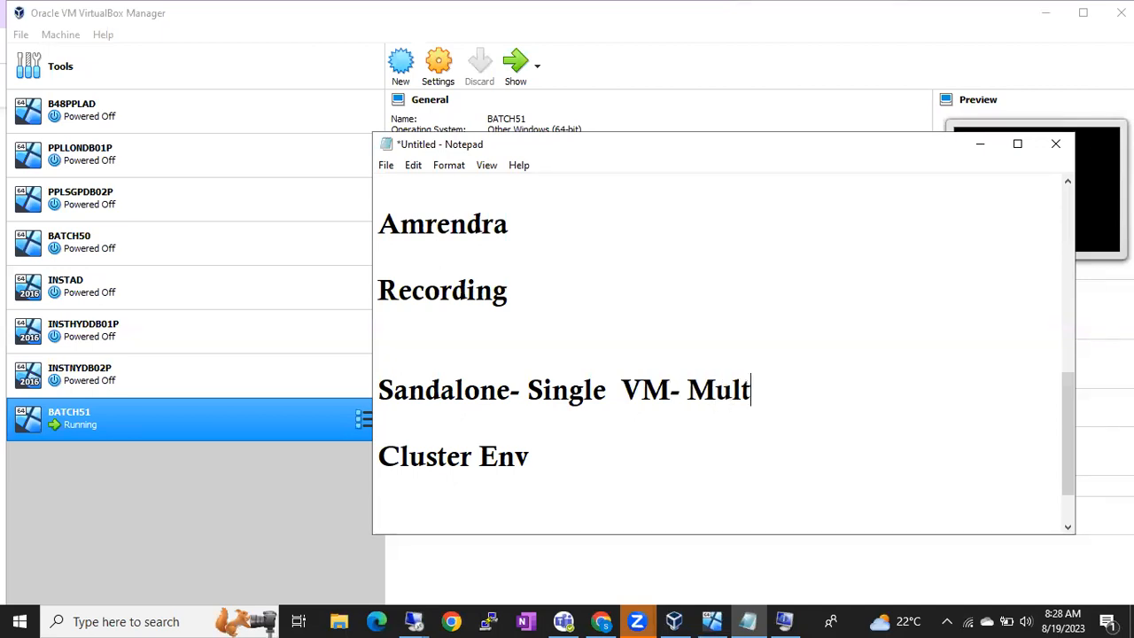
type("iple Insta")
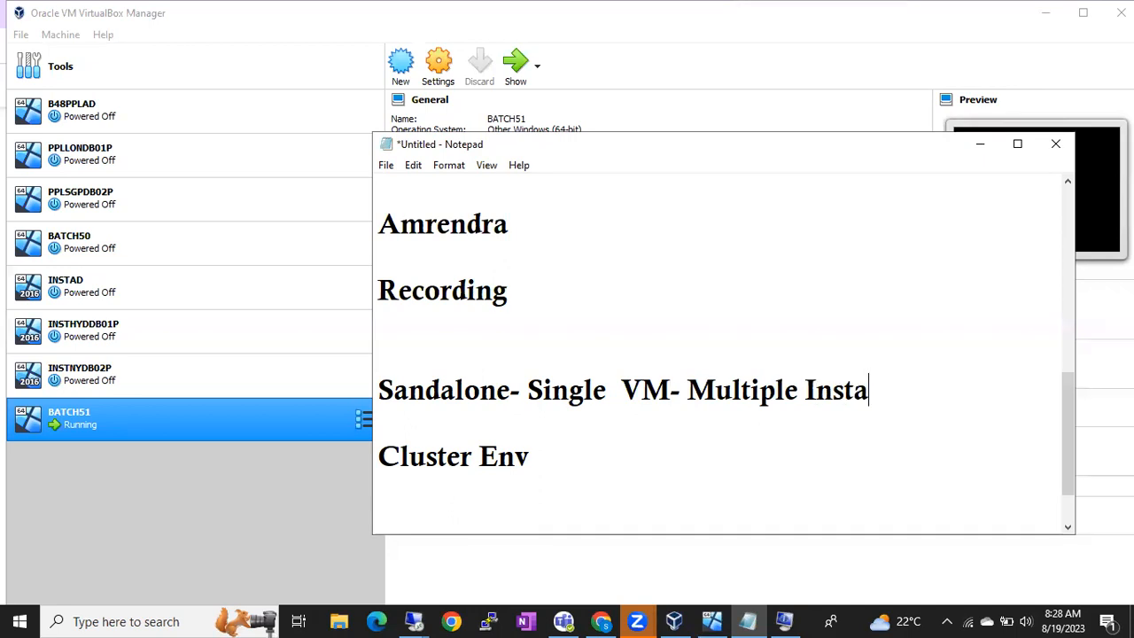
type("nce(One Sql Serve")
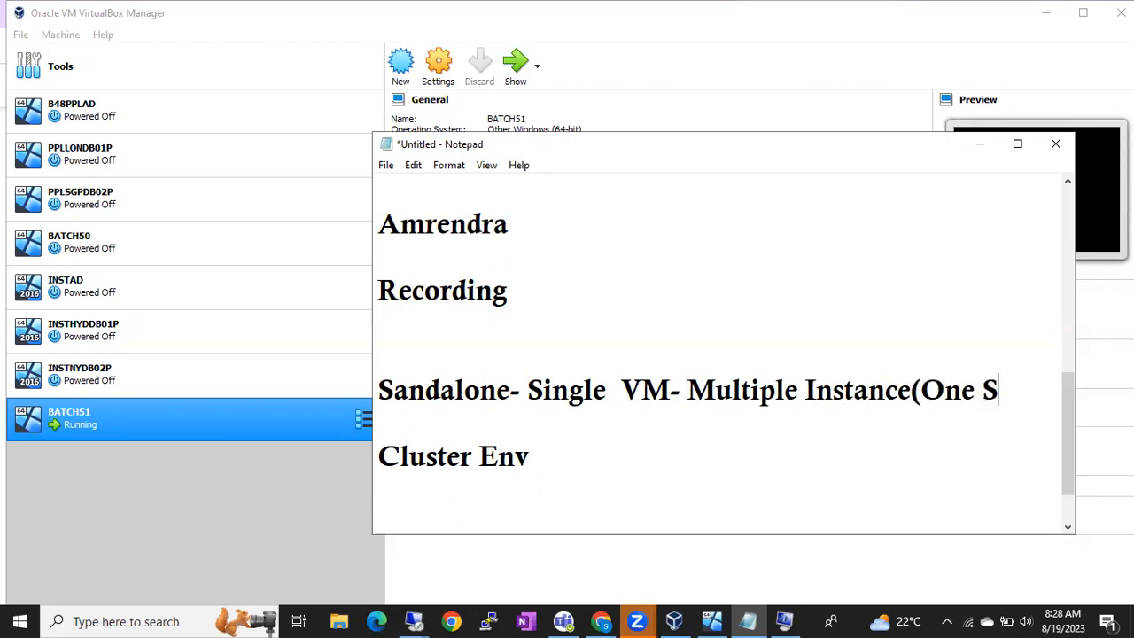
type("oft")
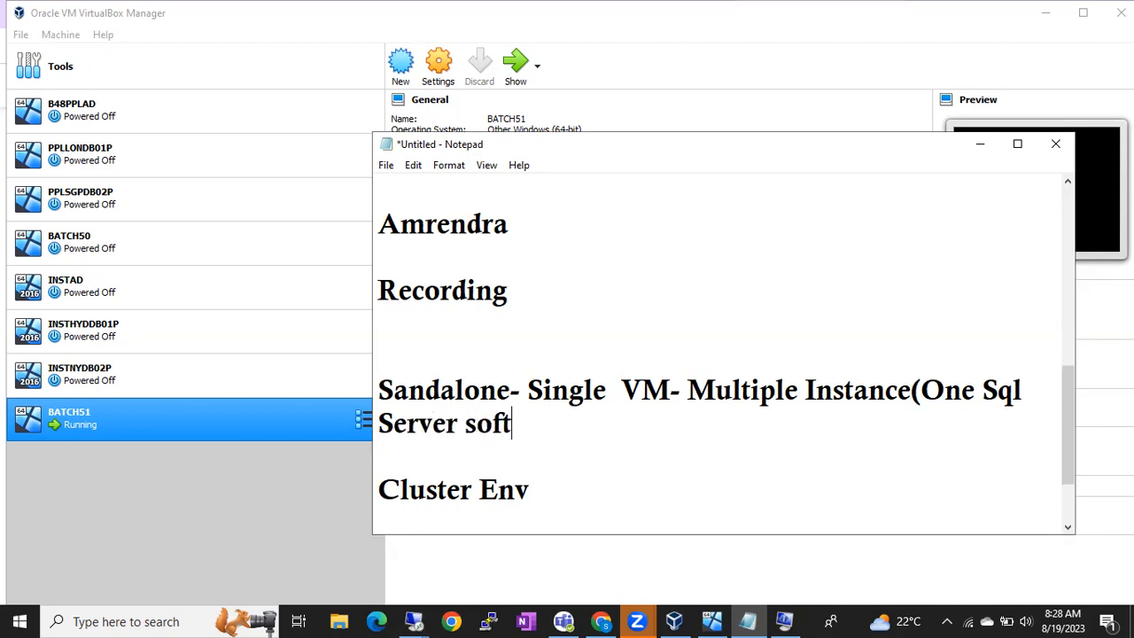
type("ware Copy")
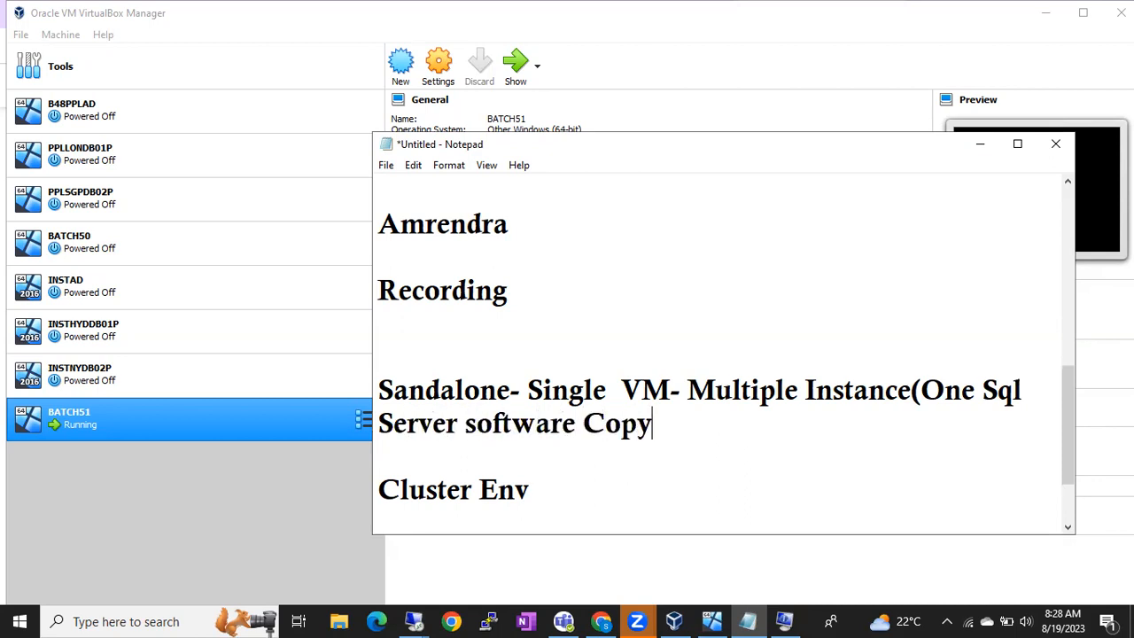
type(")")
Step: Add a hyphen after 'VM' and highlight parts of the Sandalone description
double_click(534, 390)
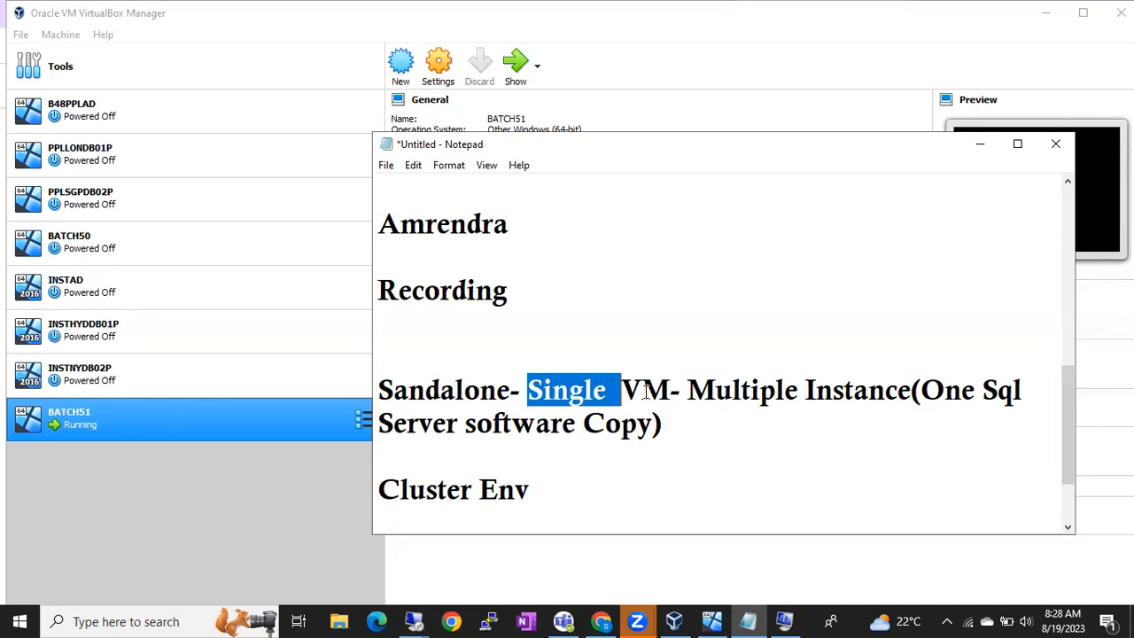
left_click_drag(646, 394, 671, 392)
left_click(674, 393)
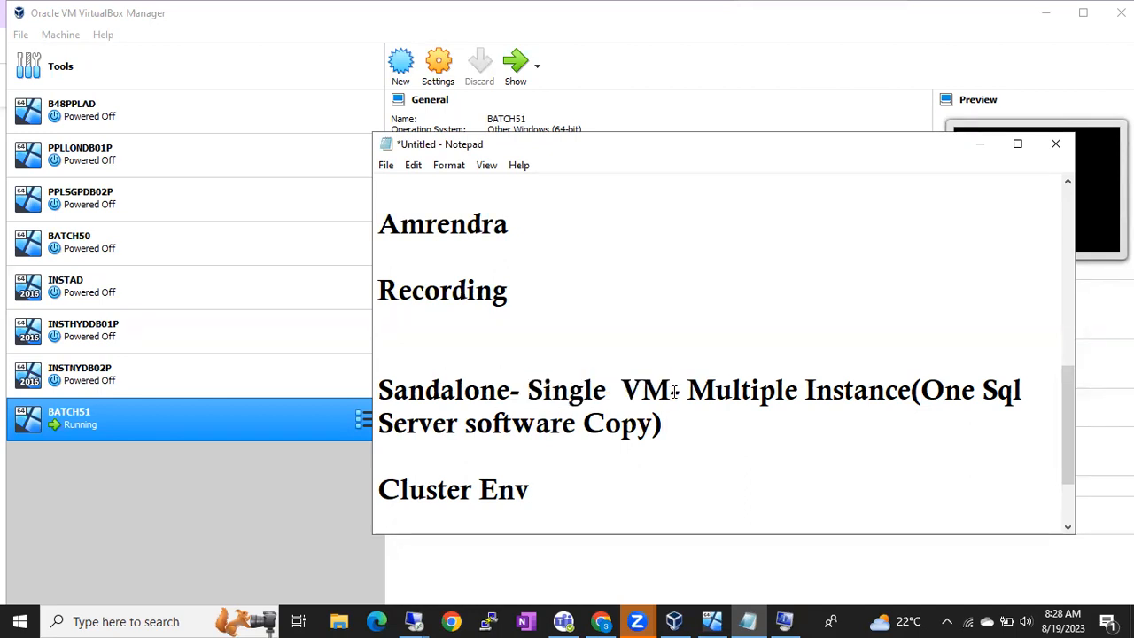
type("-")
left_click_drag(689, 393, 698, 416)
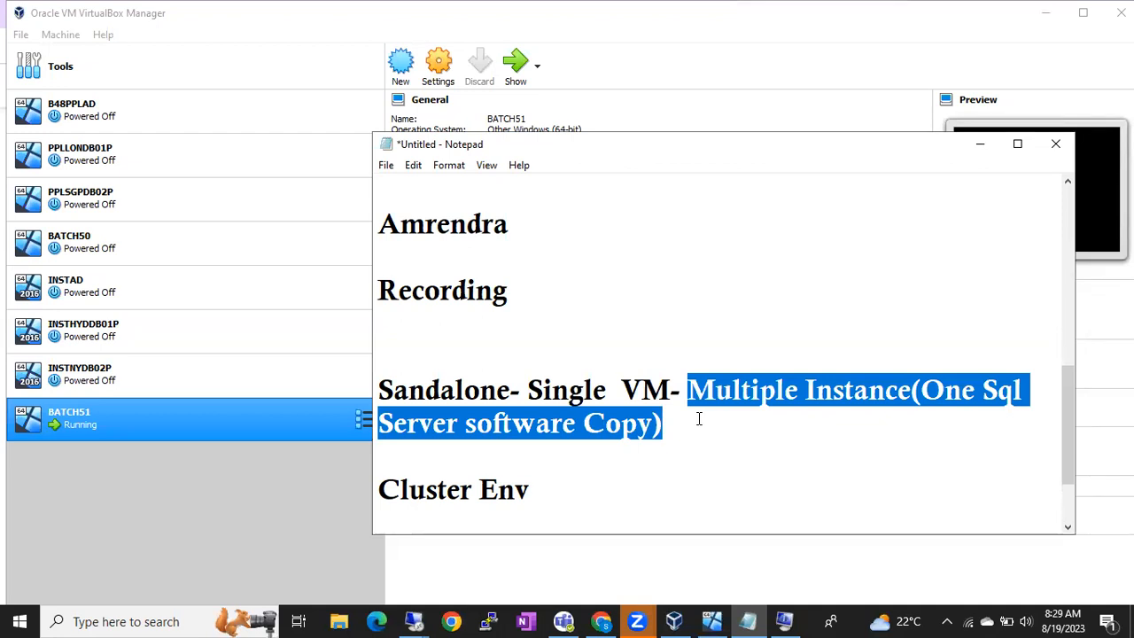
left_click(441, 389)
double_click(441, 390)
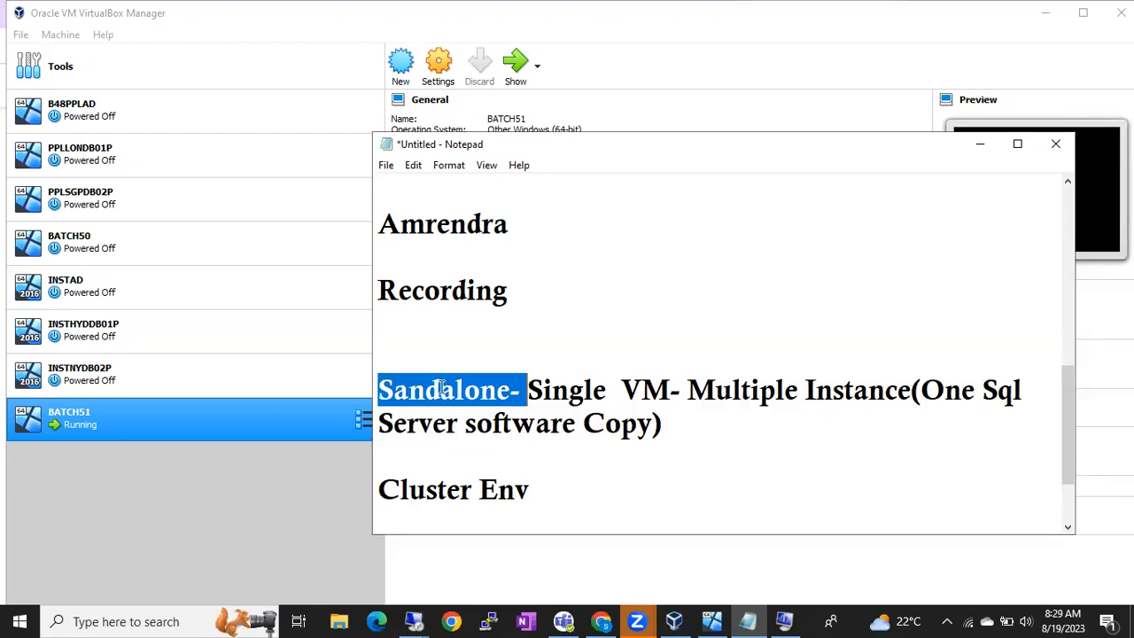
Step: Append '- Group of Servers doing a common Task' to the Cluster Env line
left_click(534, 493)
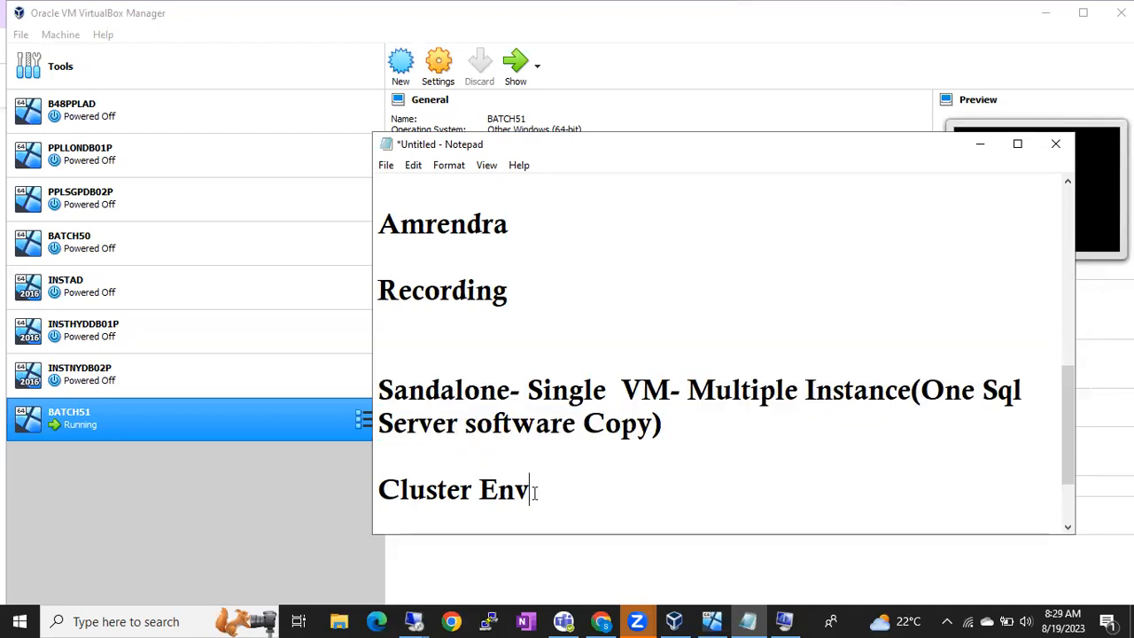
type("- Group of Servers di")
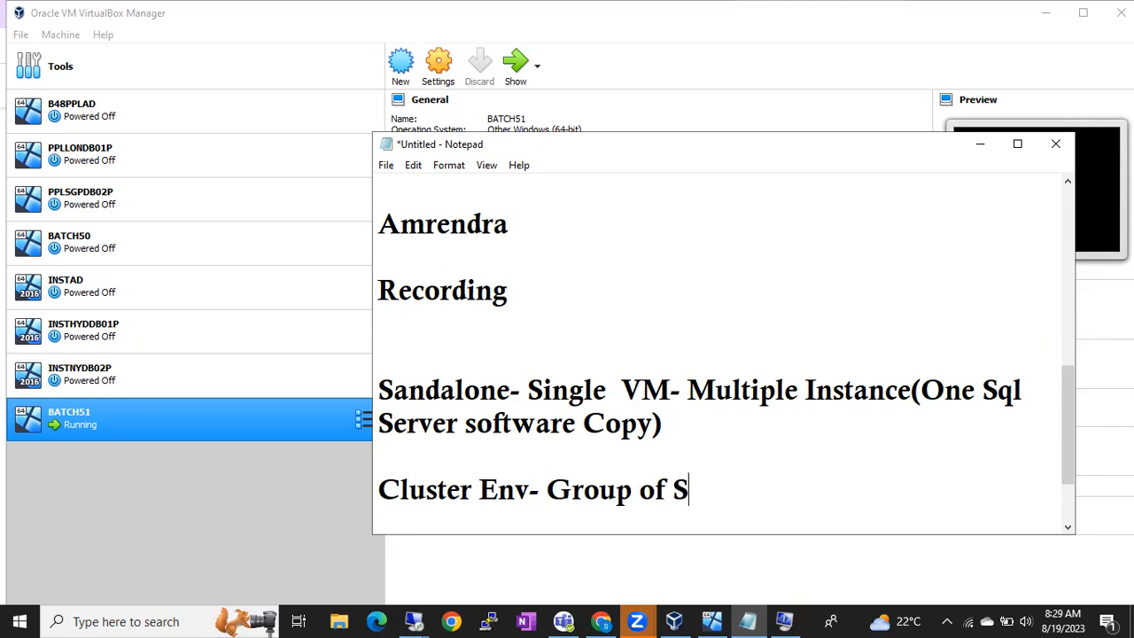
key("BackSpace")
type("o")
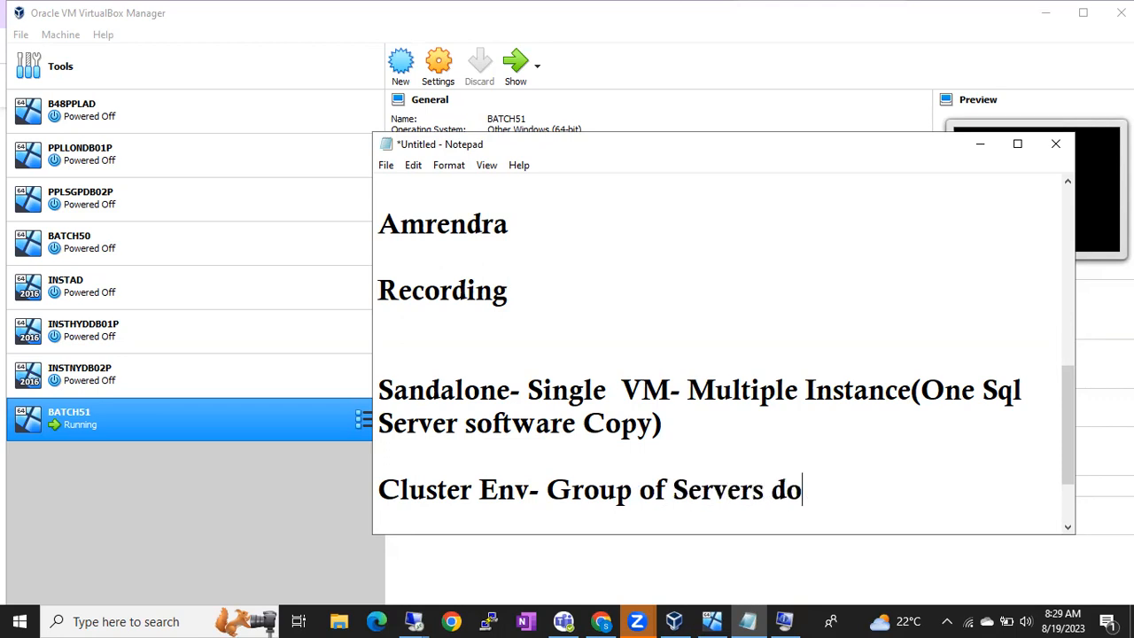
type("ing a common Task")
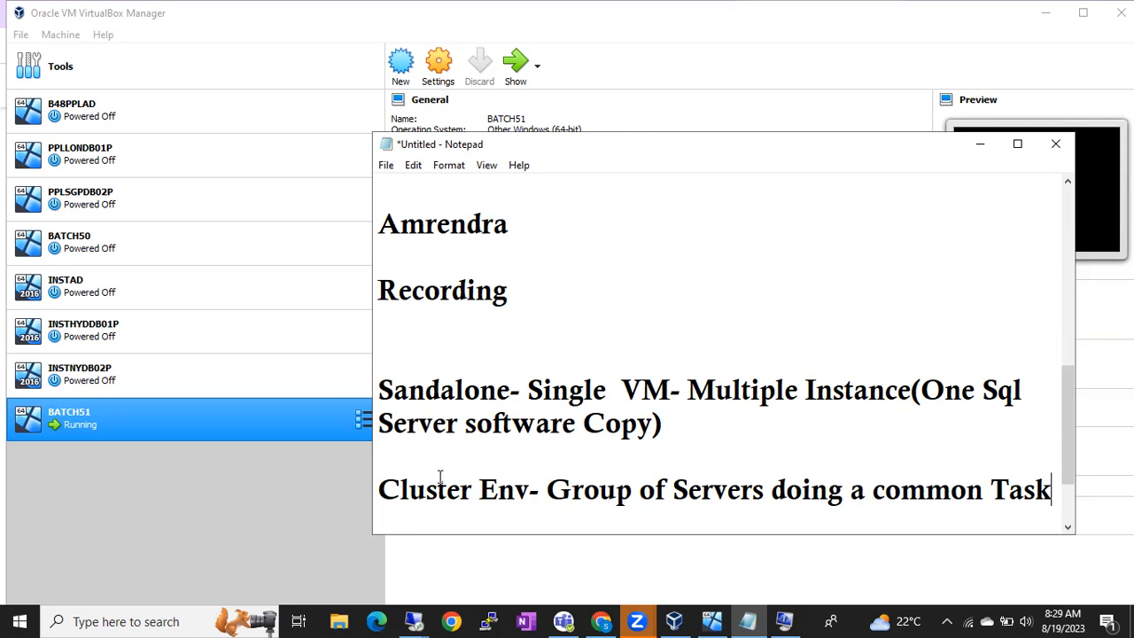
left_click(409, 392)
double_click(432, 496)
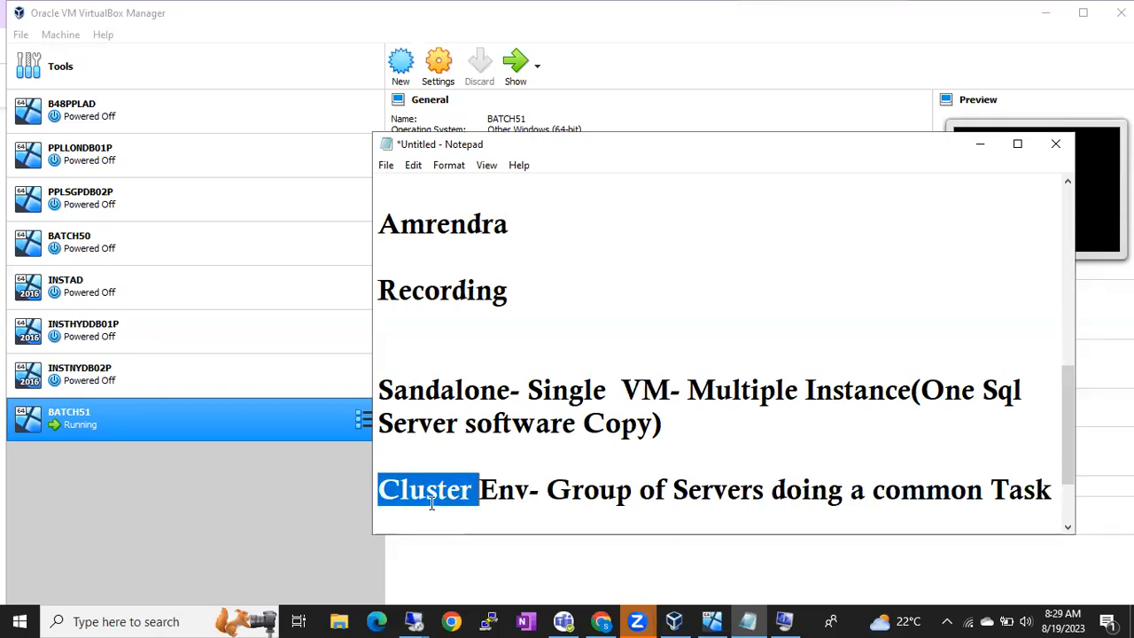
double_click(425, 391)
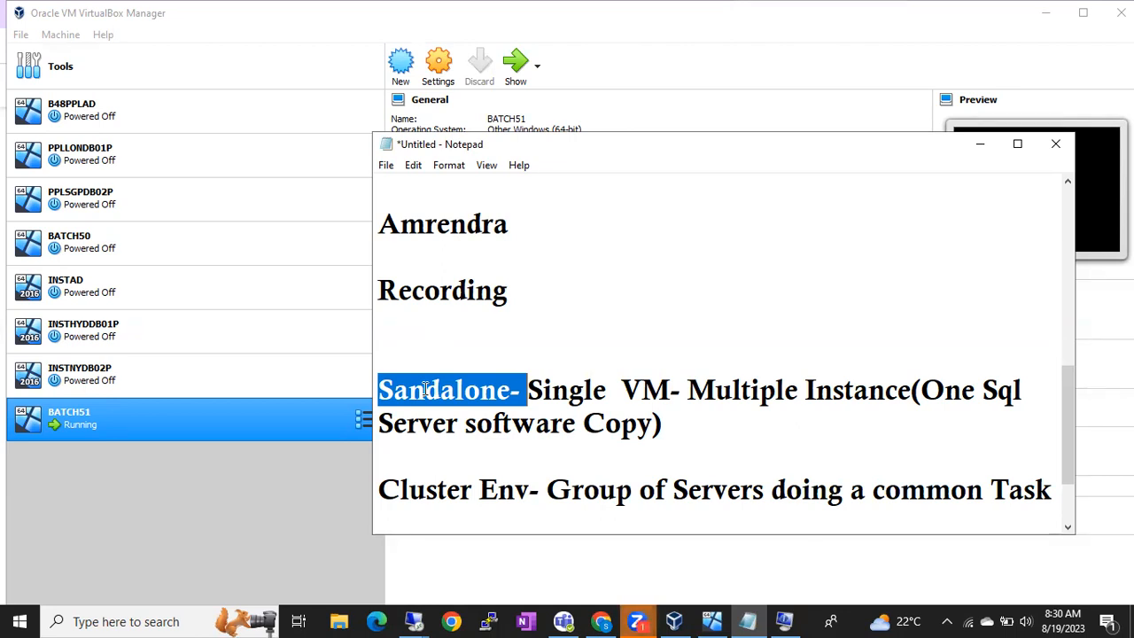
mouse_move(369, 69)
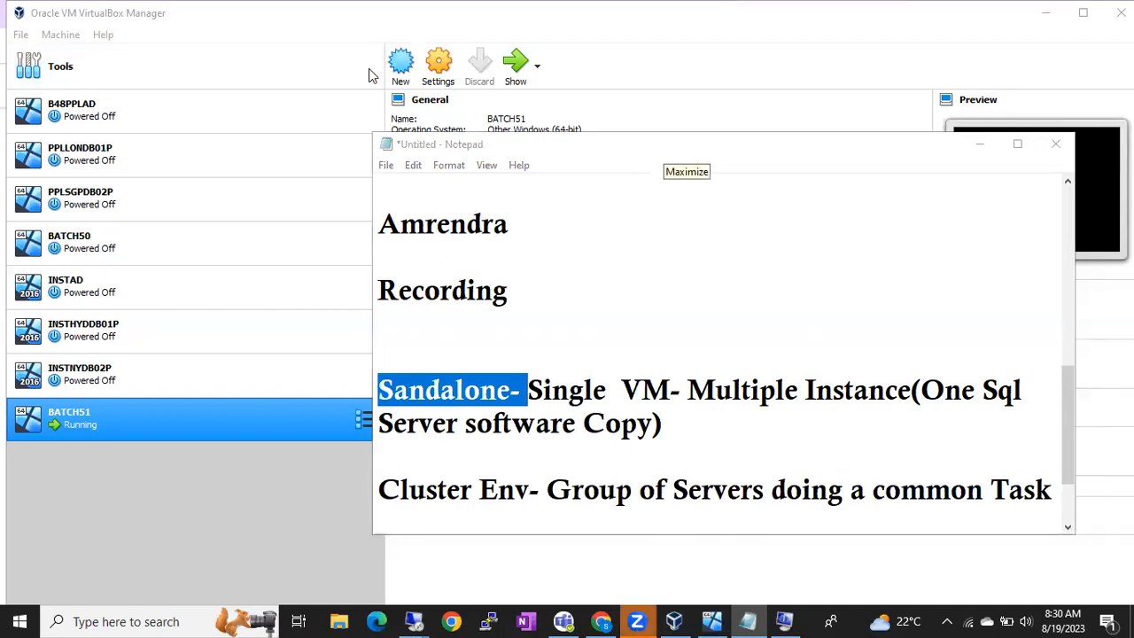
left_click(395, 390)
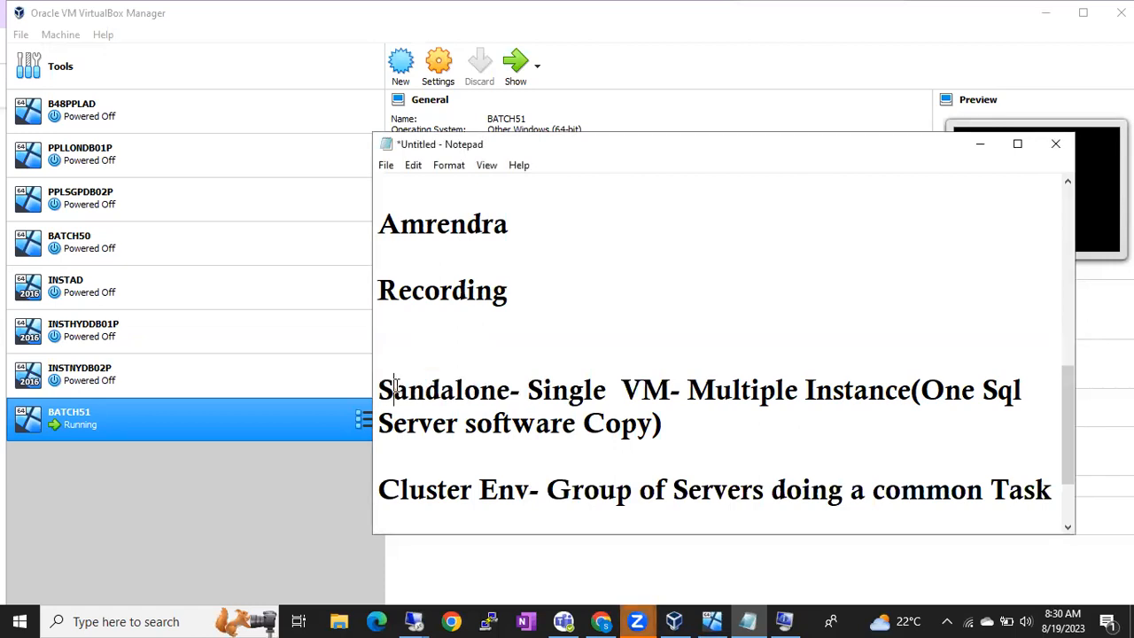
type("t")
double_click(421, 391)
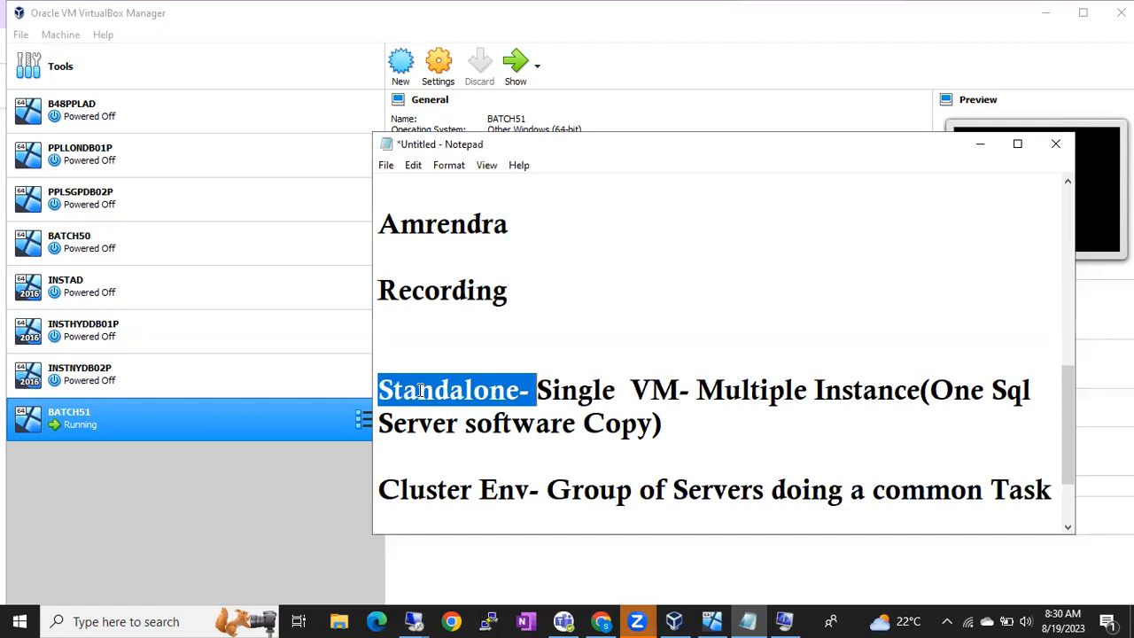
double_click(413, 491)
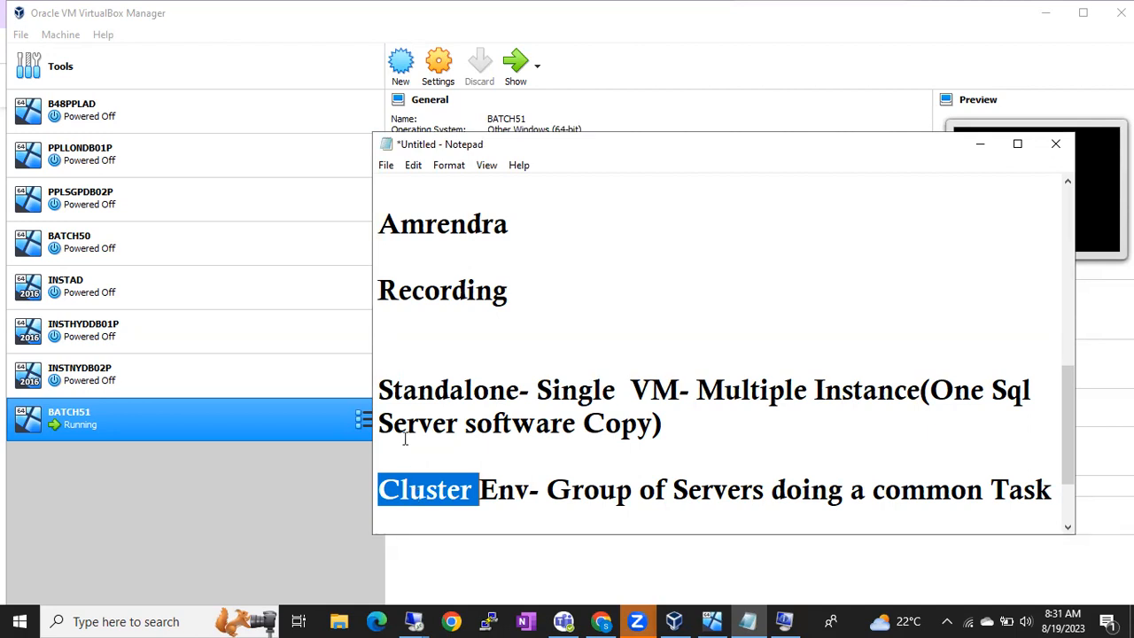
double_click(402, 390)
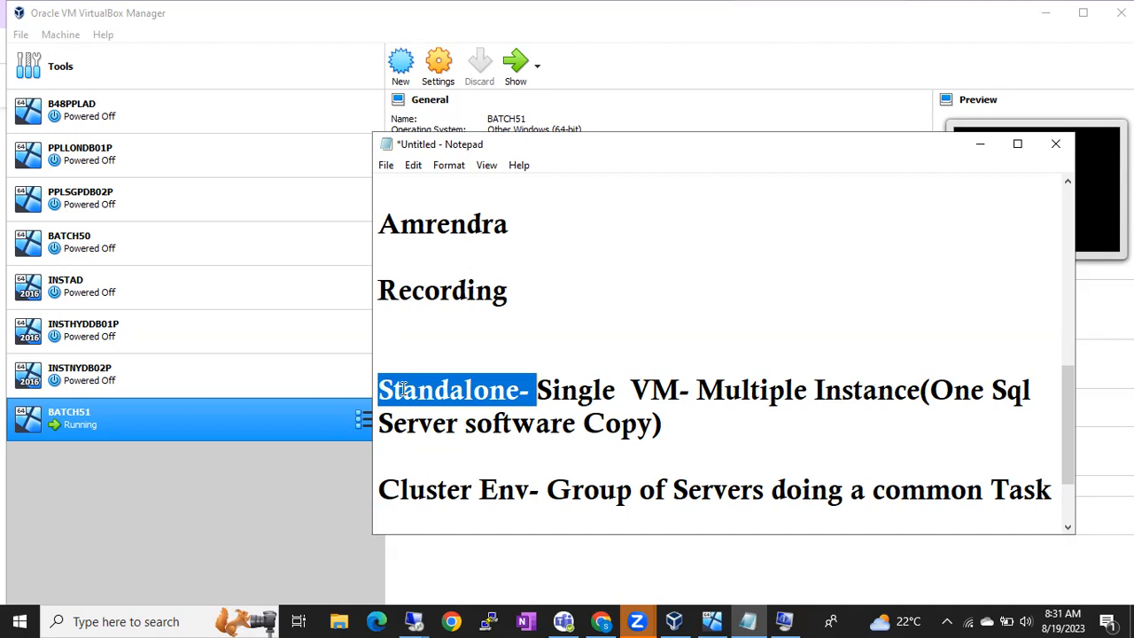
left_click_drag(651, 388, 712, 426)
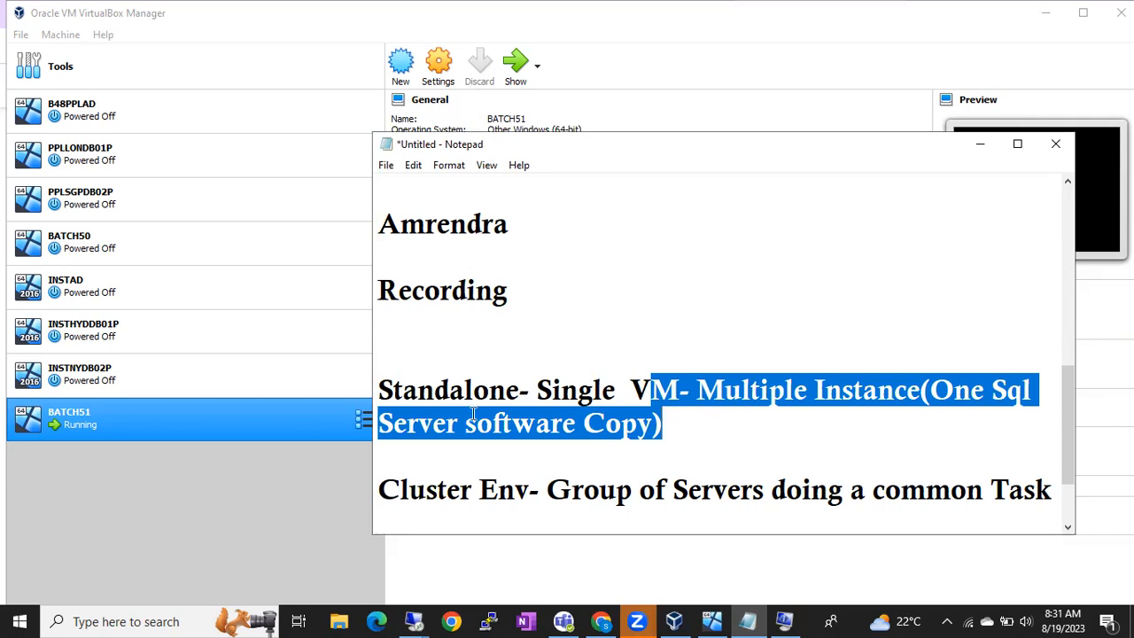
double_click(440, 399)
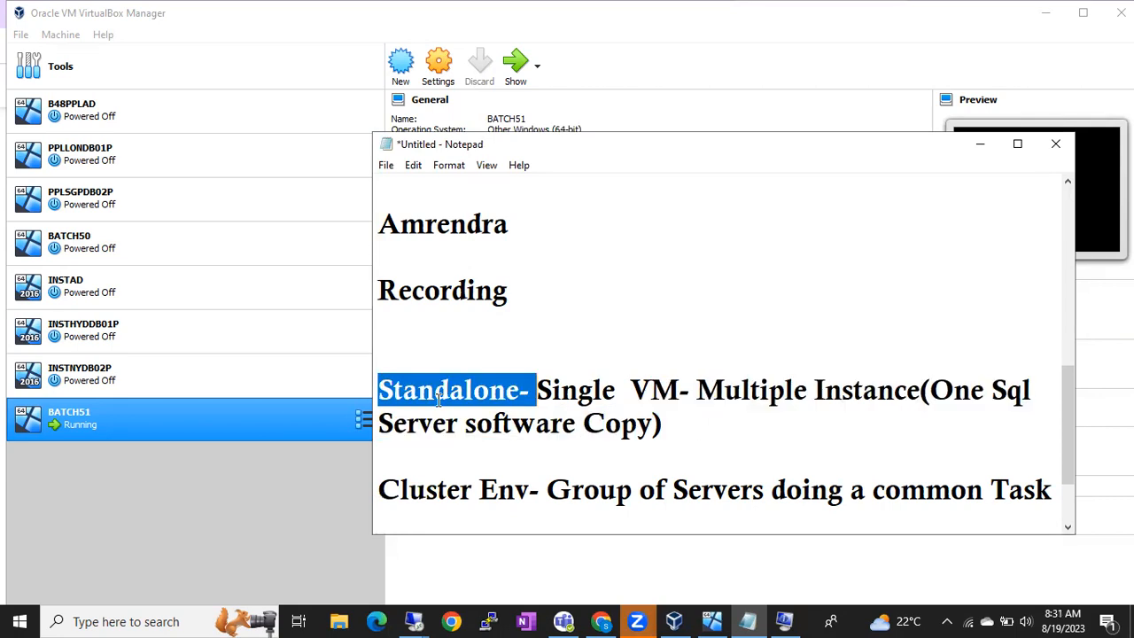
double_click(427, 490)
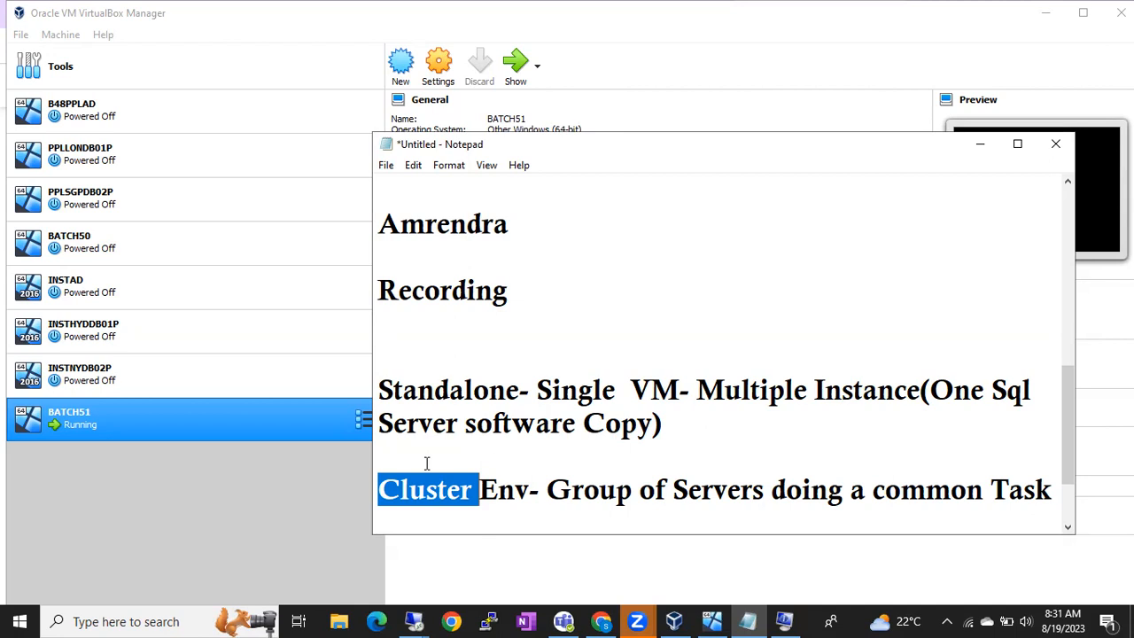
double_click(434, 397)
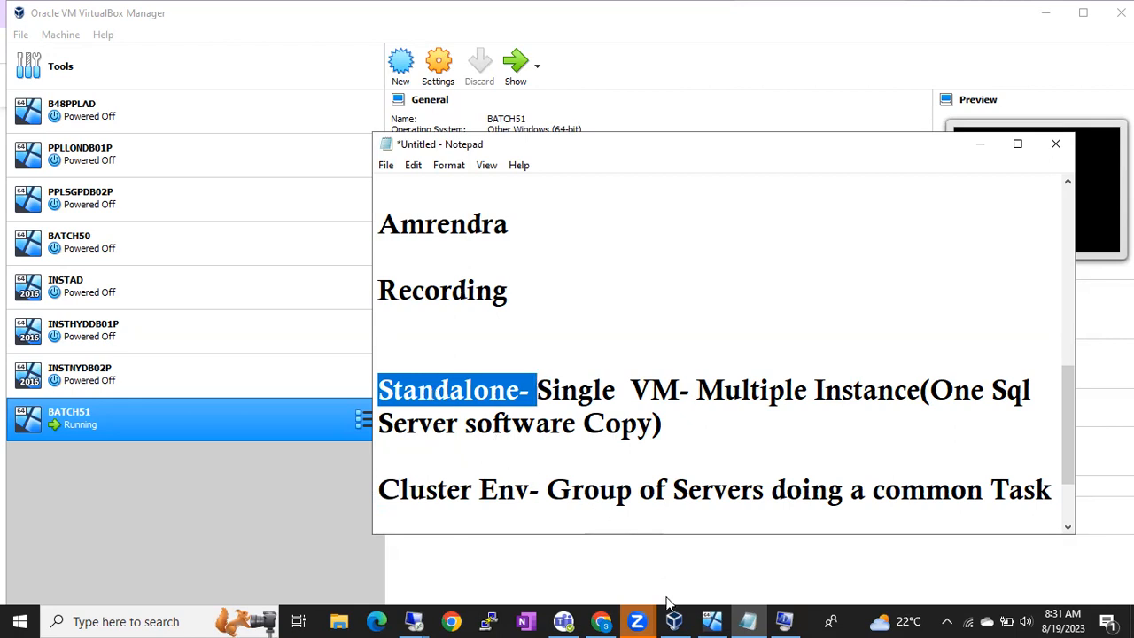
left_click(414, 622)
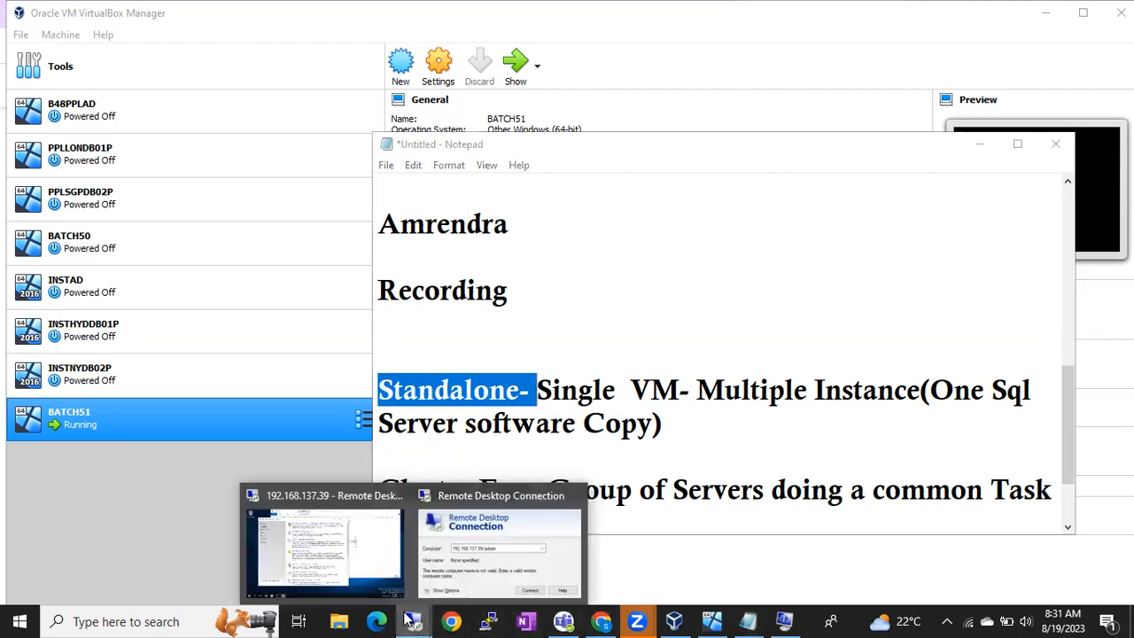
Step: Switch to the 192.168.137.39 session and start a new SQL Server stand-alone installation
left_click(374, 568)
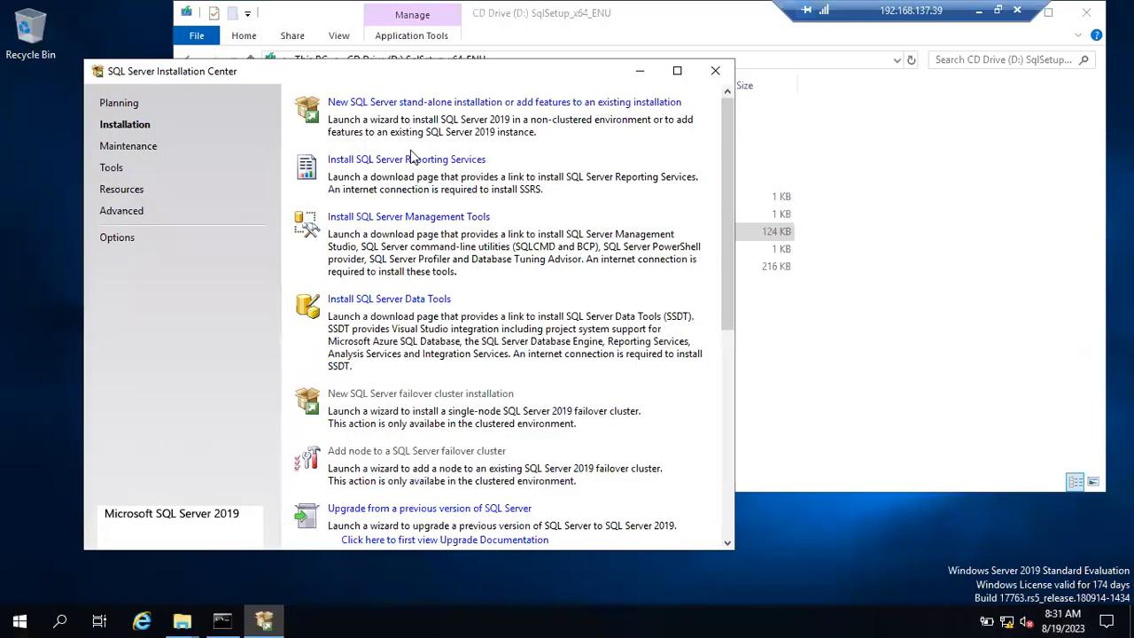
left_click(400, 103)
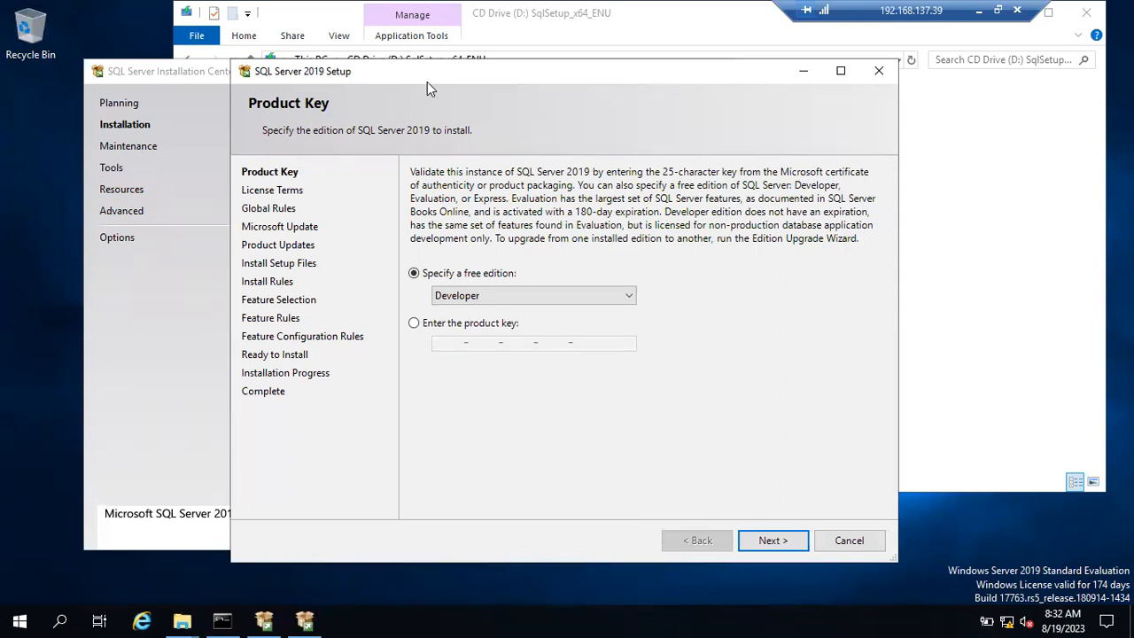
Step: Drag the Setup window down-right and alternate between it and the Installation Center
left_click_drag(469, 75, 493, 188)
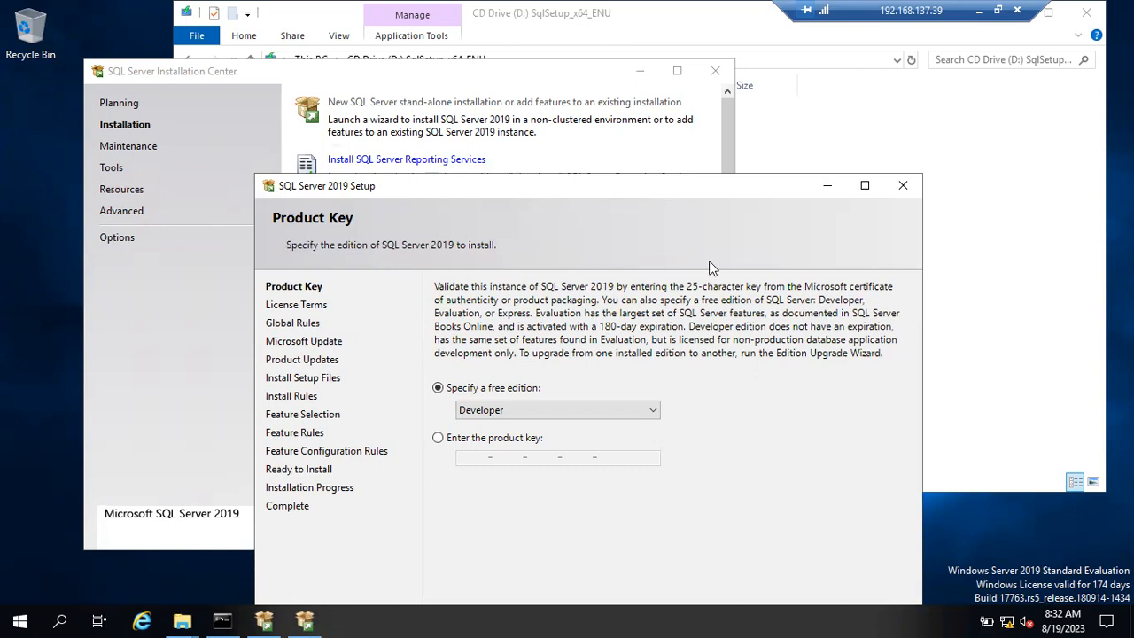
left_click(477, 82)
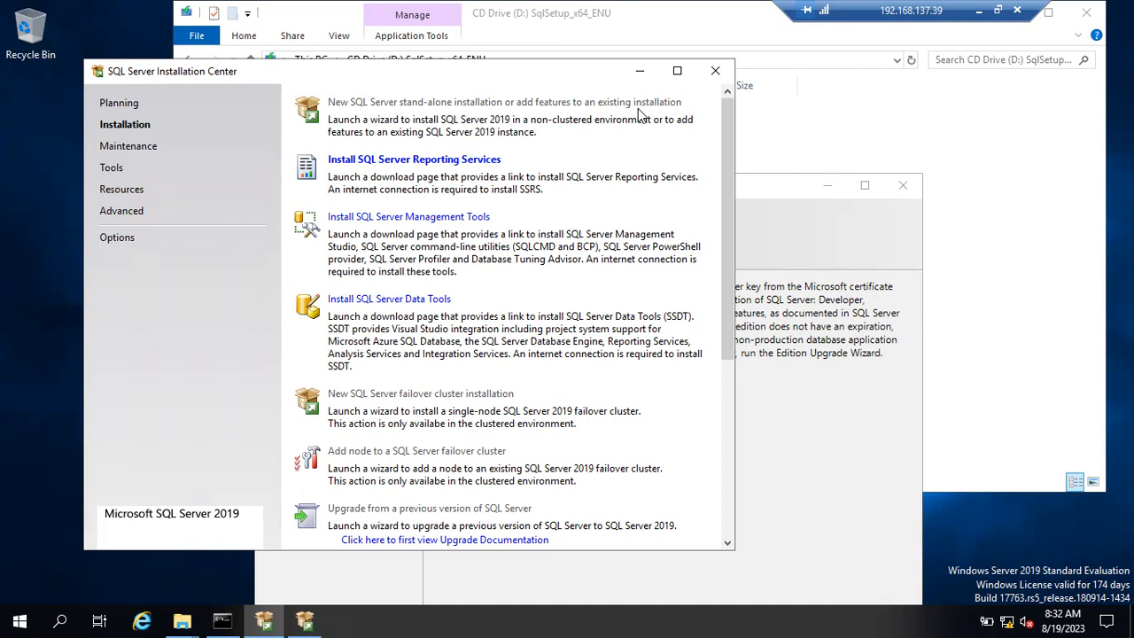
left_click(763, 209)
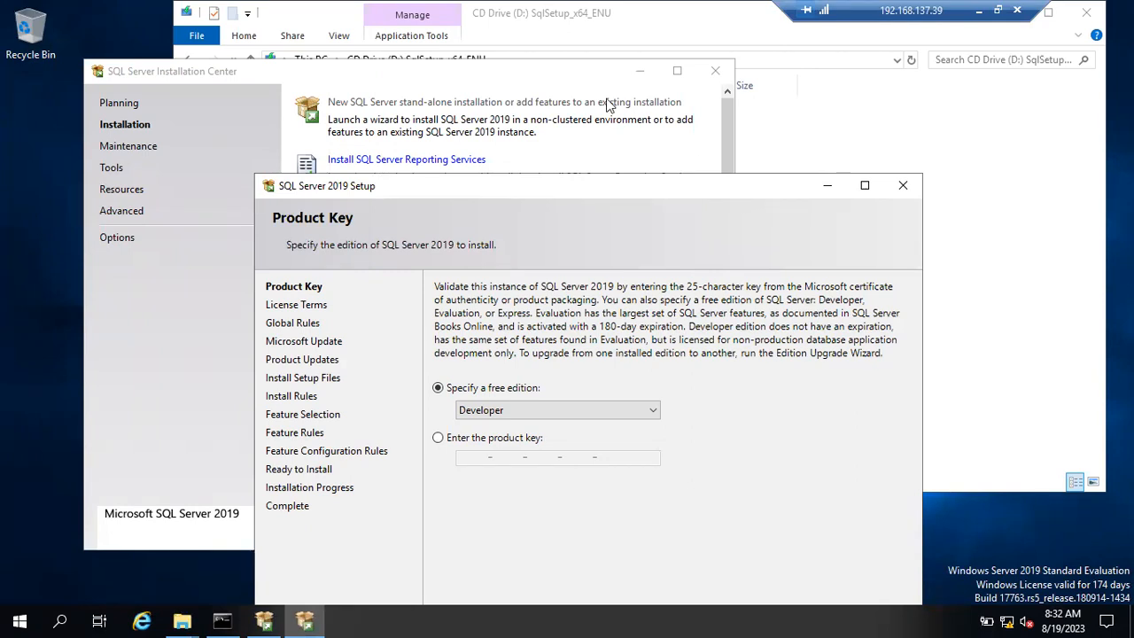
left_click(582, 78)
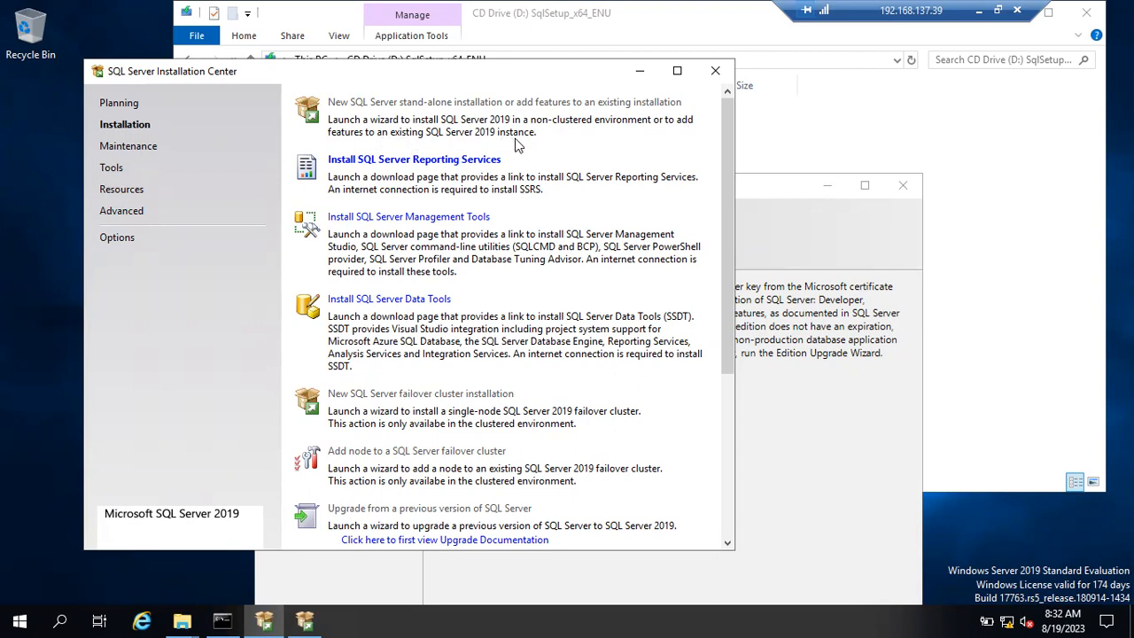
left_click(764, 223)
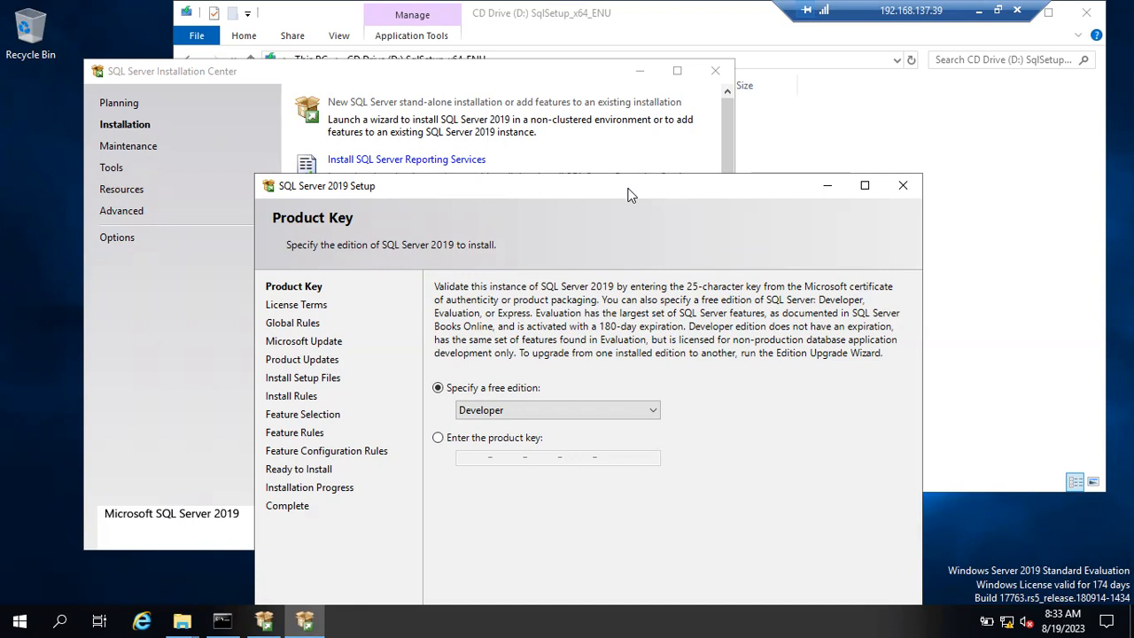
Step: Switch between Installation Center and Setup, then drag Setup up to show the full Product Key page
left_click(510, 105)
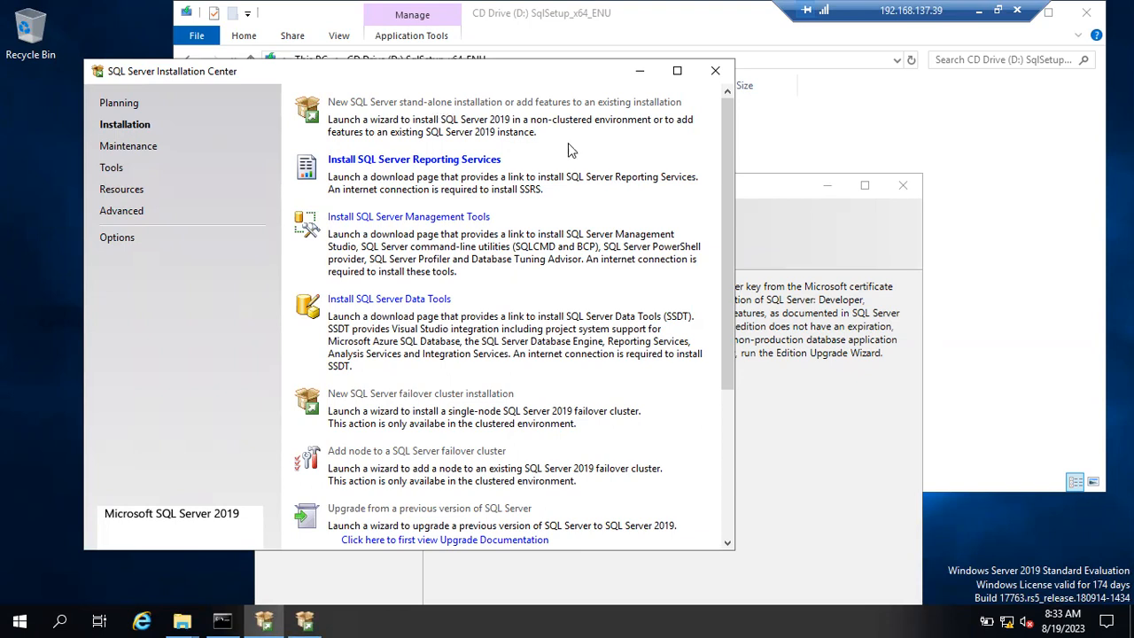
left_click(773, 241)
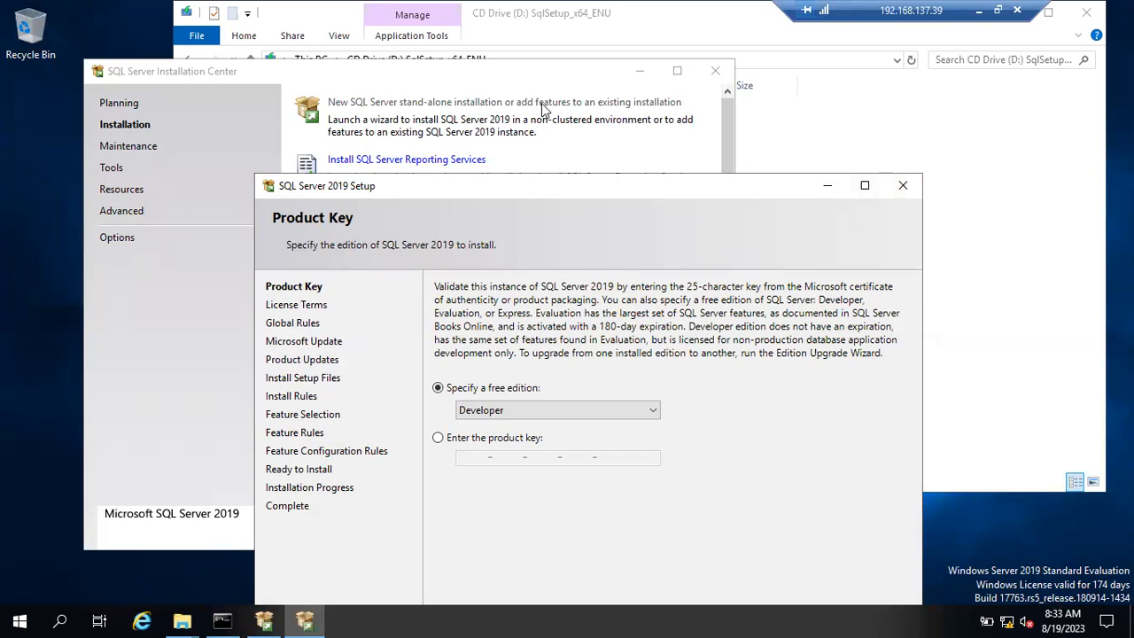
left_click_drag(587, 186, 577, 88)
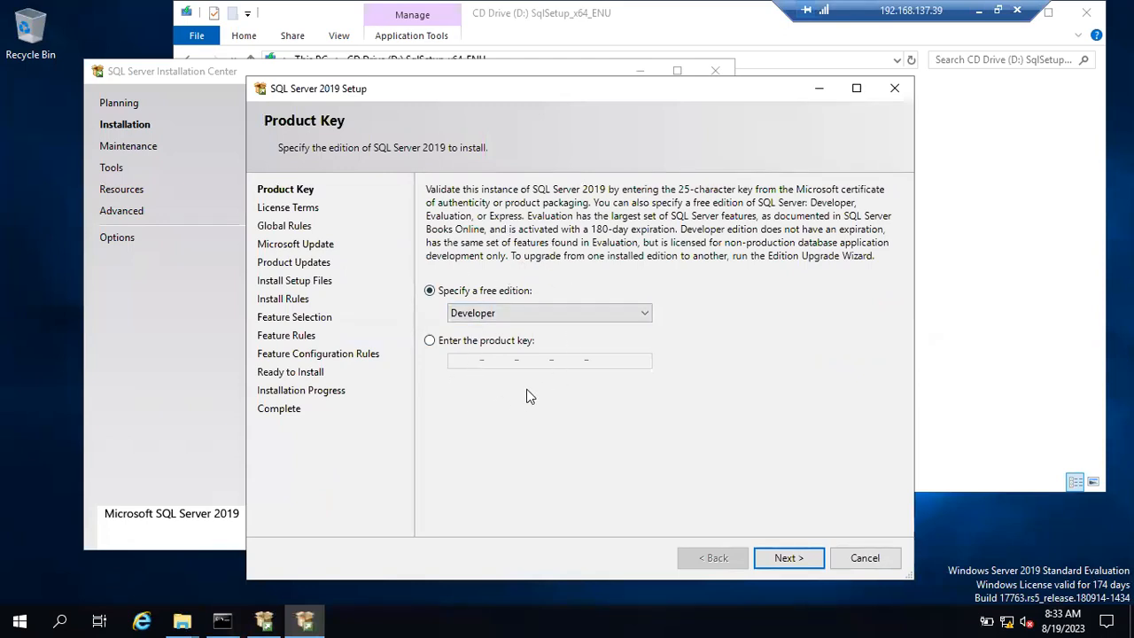
Step: Keep the free Developer edition on the Product Key page and continue to License Terms
left_click(537, 317)
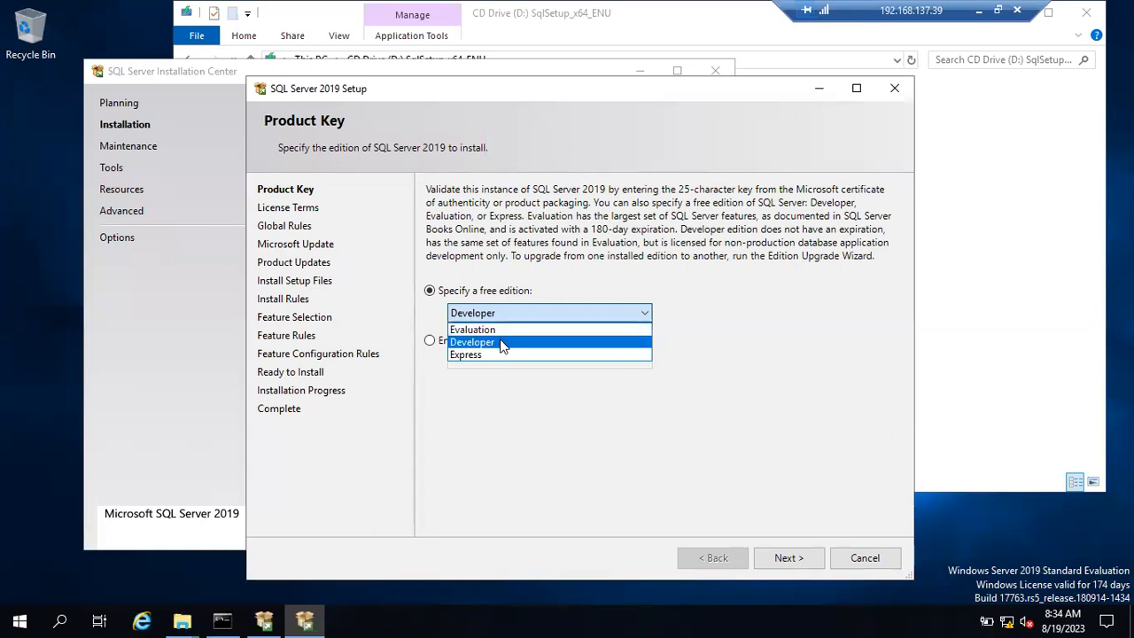
left_click(502, 343)
left_click(505, 321)
left_click(495, 345)
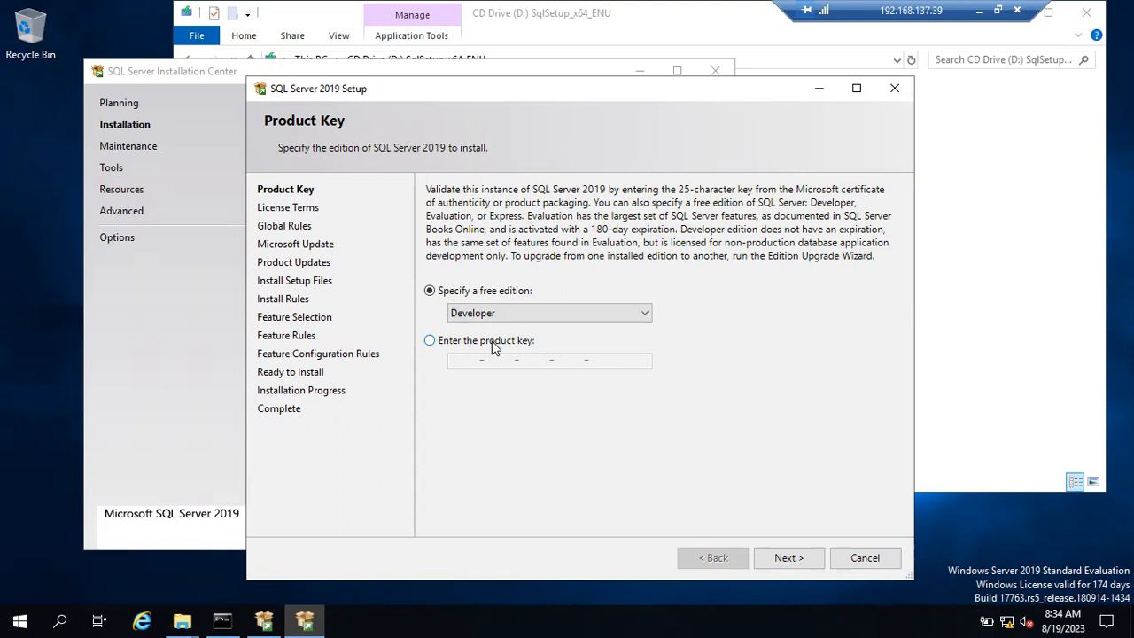
left_click(431, 342)
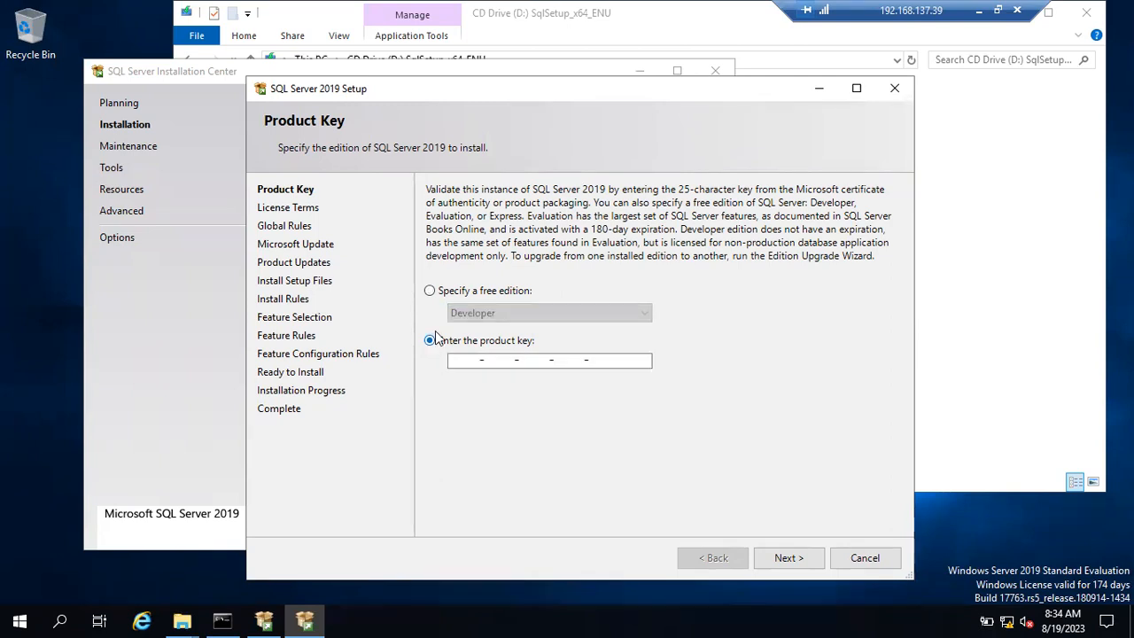
left_click(432, 293)
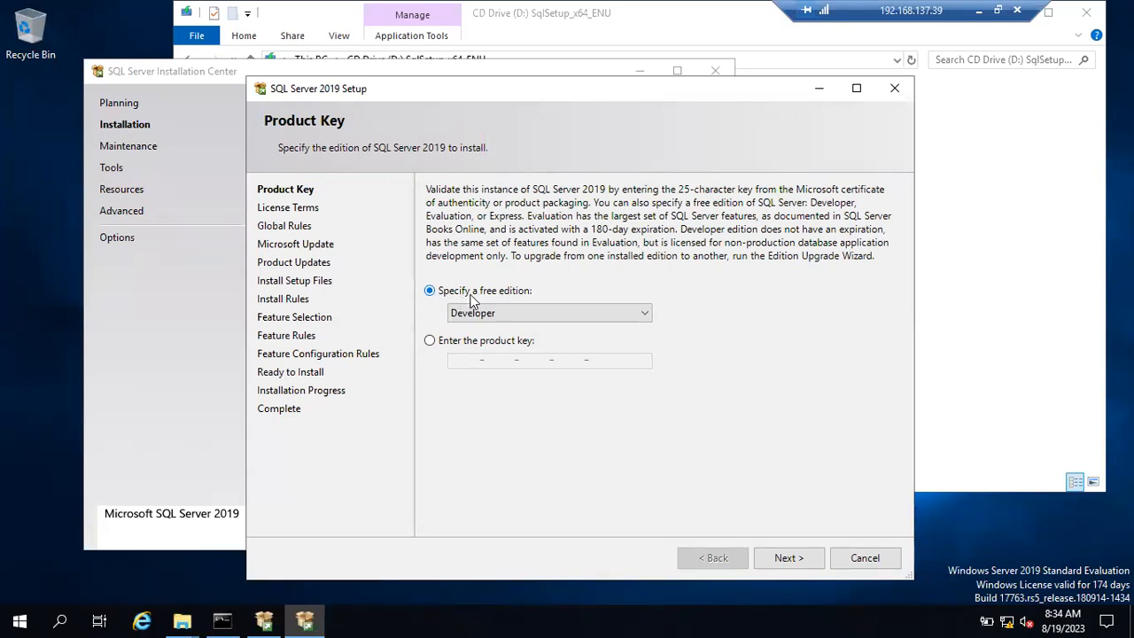
left_click(500, 313)
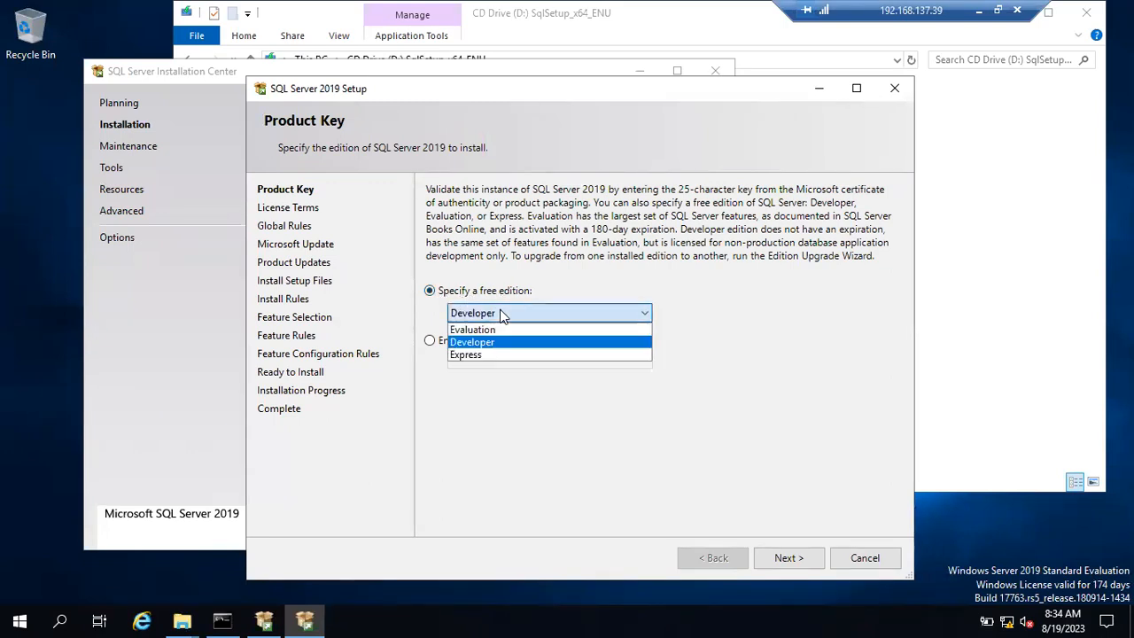
left_click(494, 344)
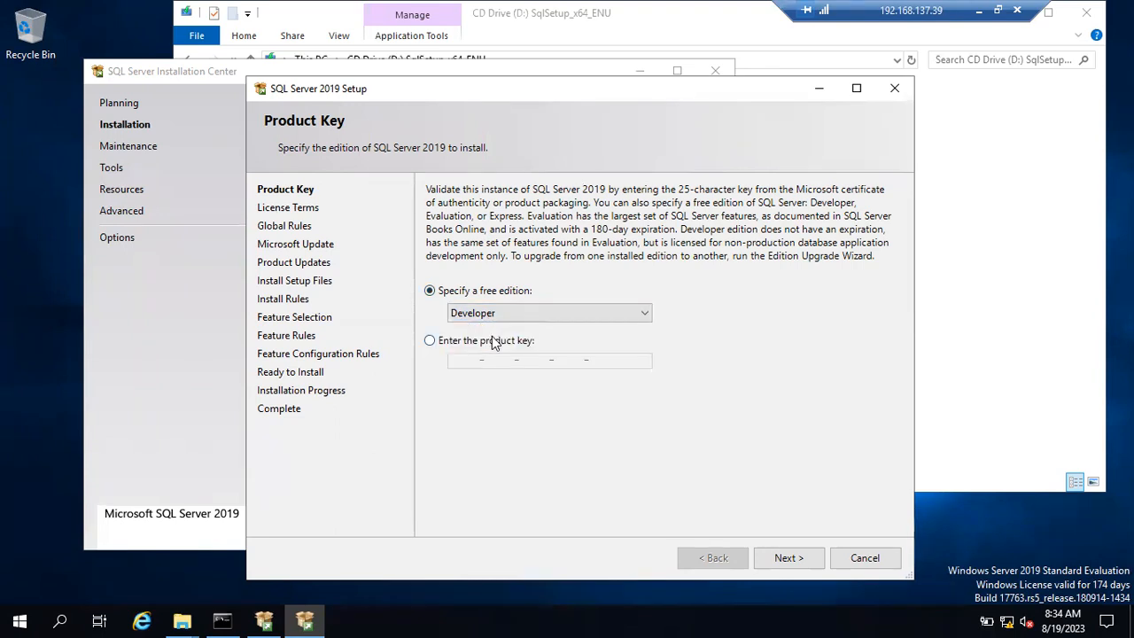
left_click(784, 558)
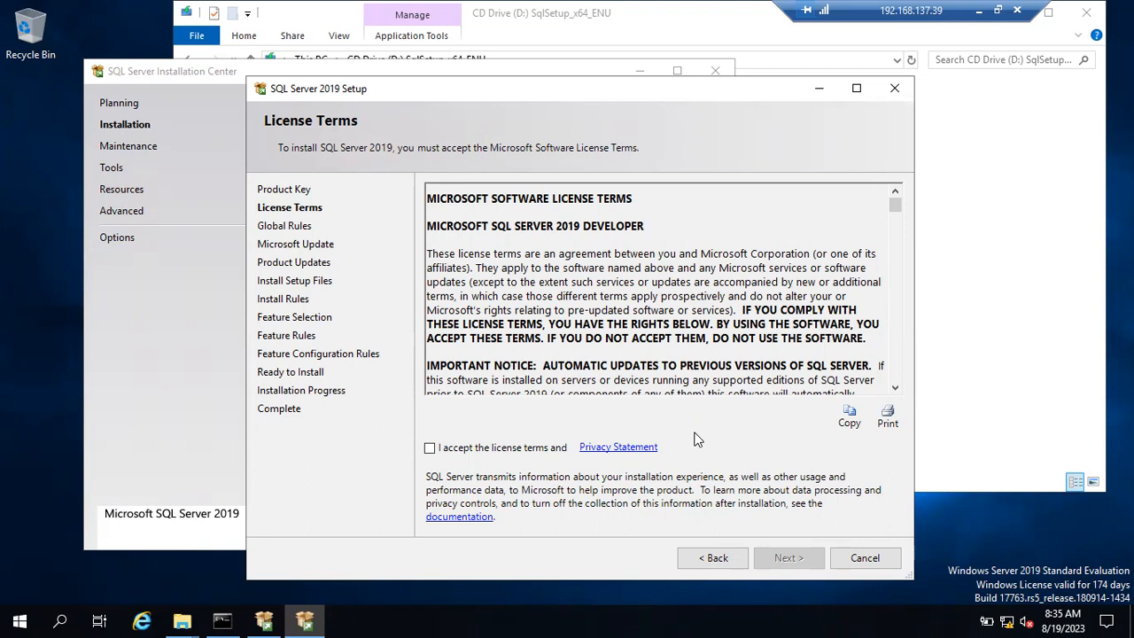
Step: Accept the license terms, continue, and review the detailed Global Rules results: 8 passed
left_click(431, 449)
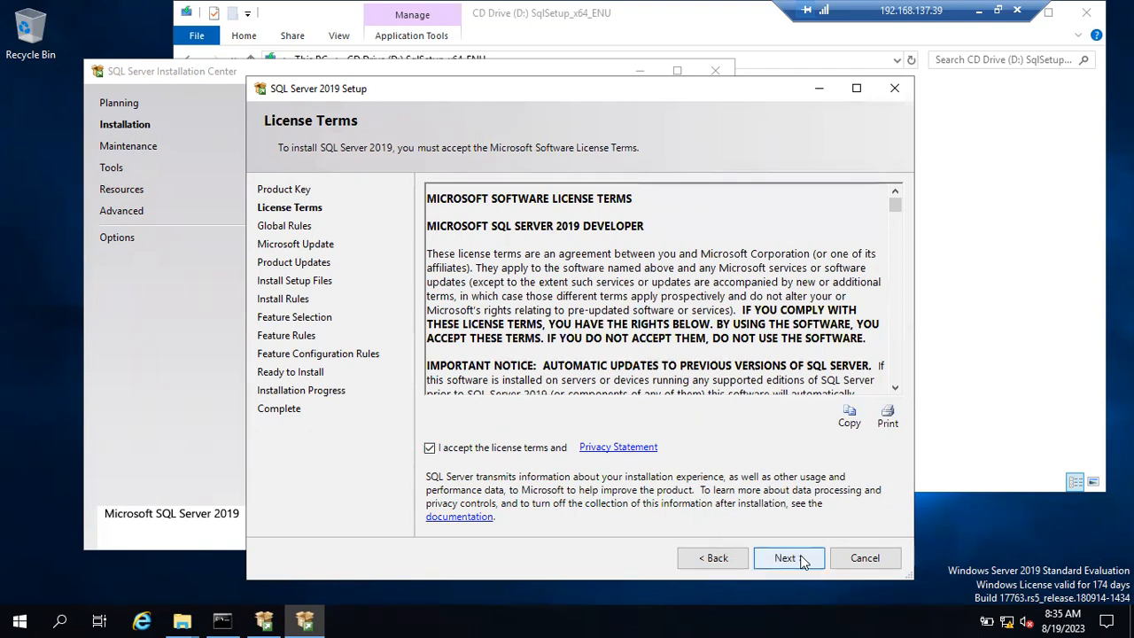
left_click(800, 559)
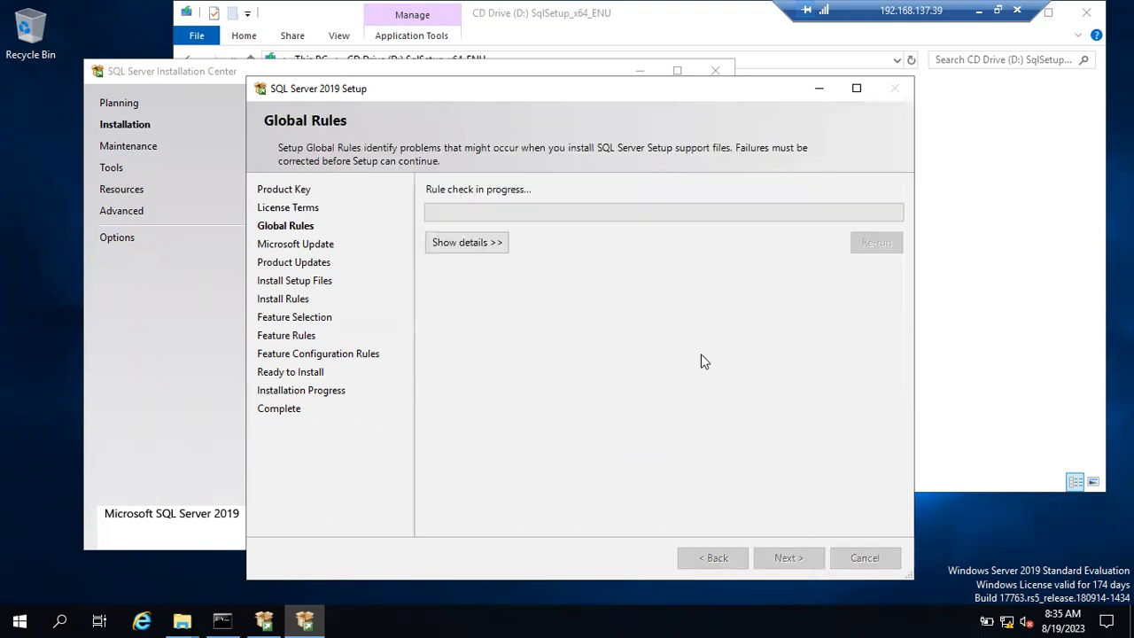
left_click(490, 247)
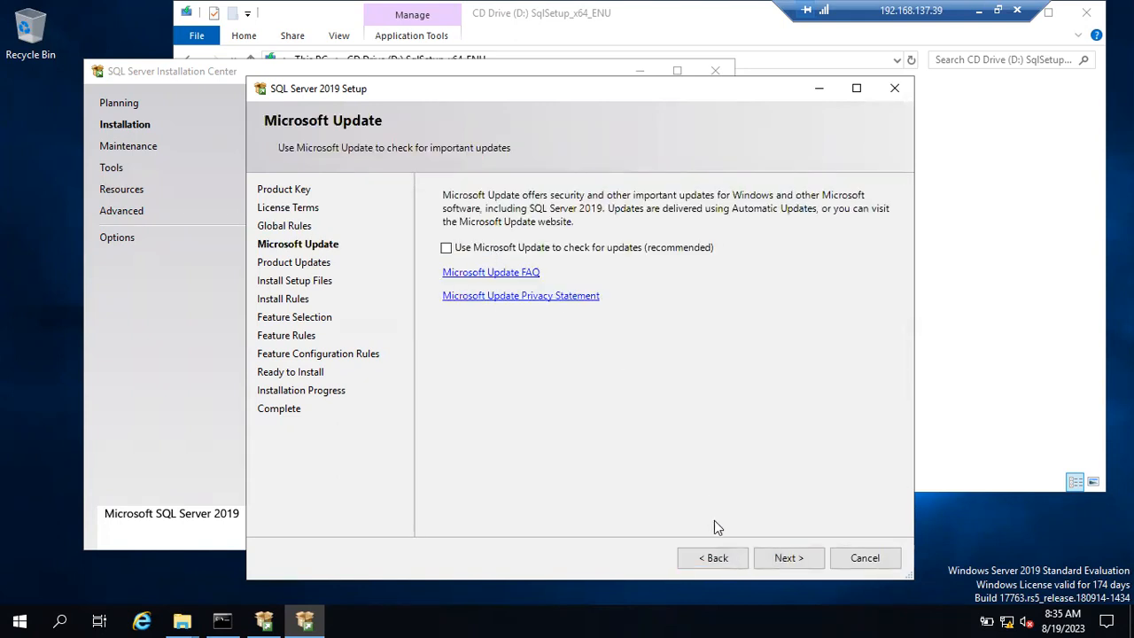
left_click(724, 566)
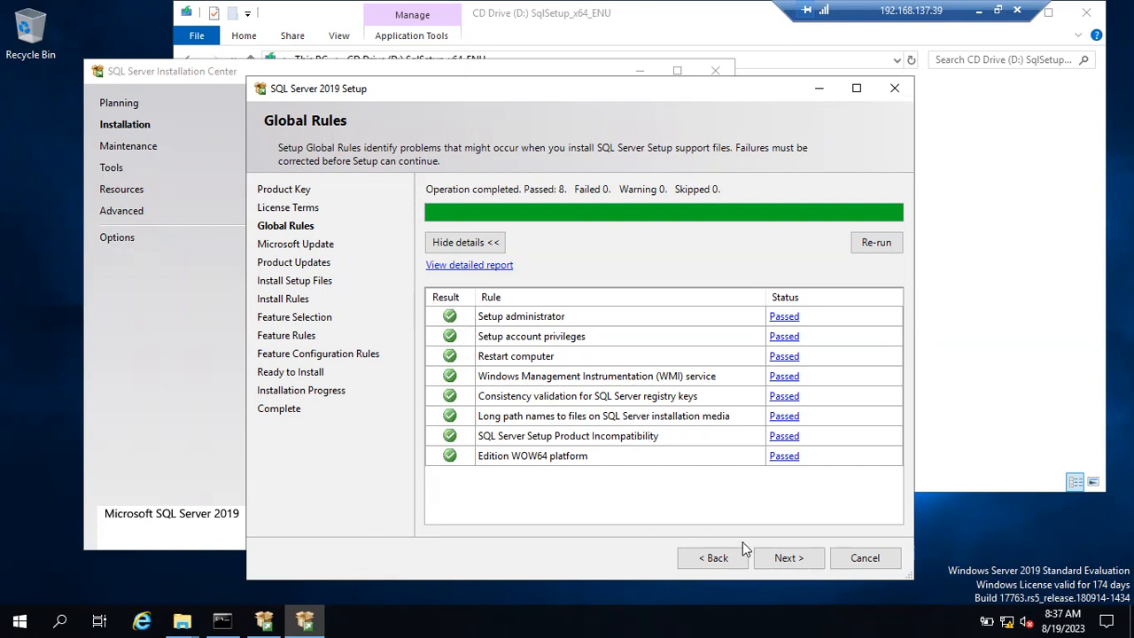
Step: Move past Global Rules and Microsoft Update, leaving updates unchecked, to Product Updates
left_click(782, 557)
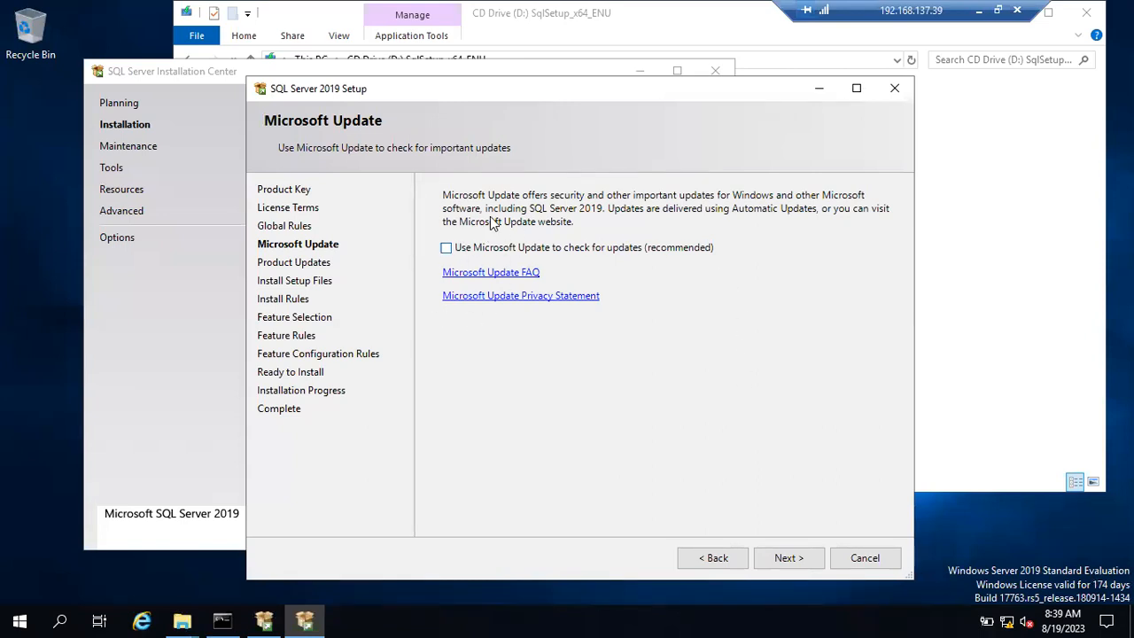
left_click(792, 555)
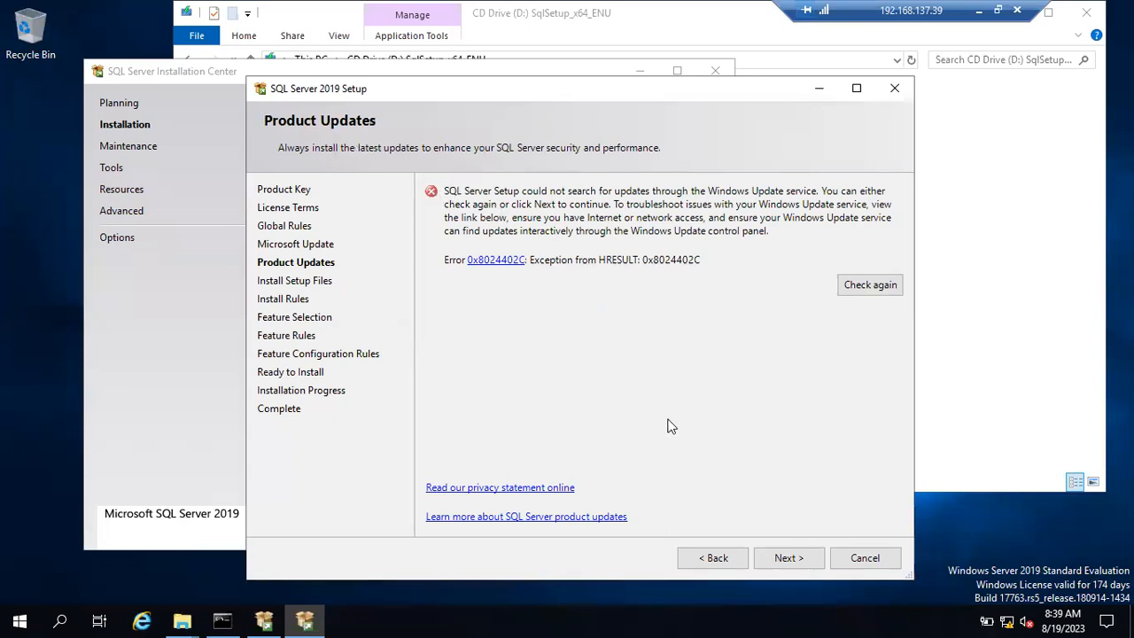
Step: Skip the failed Windows Update search (0x8024402C) and proceed to the Install Rules check
left_click(802, 563)
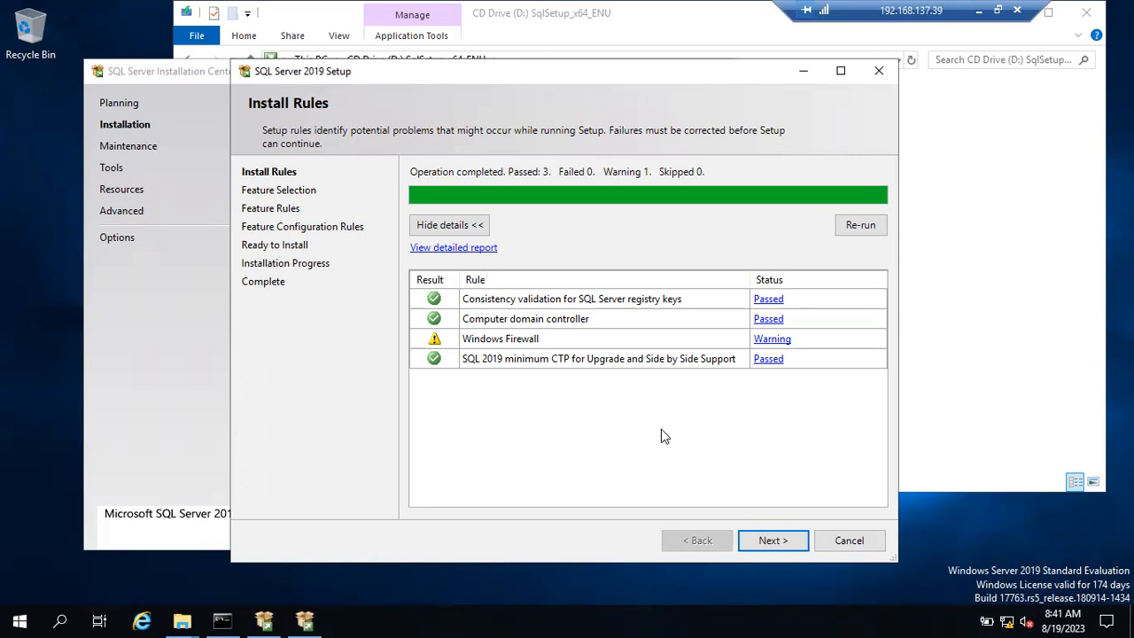
Step: Continue from Install Rules to Feature Selection and maximize the setup window
left_click(788, 539)
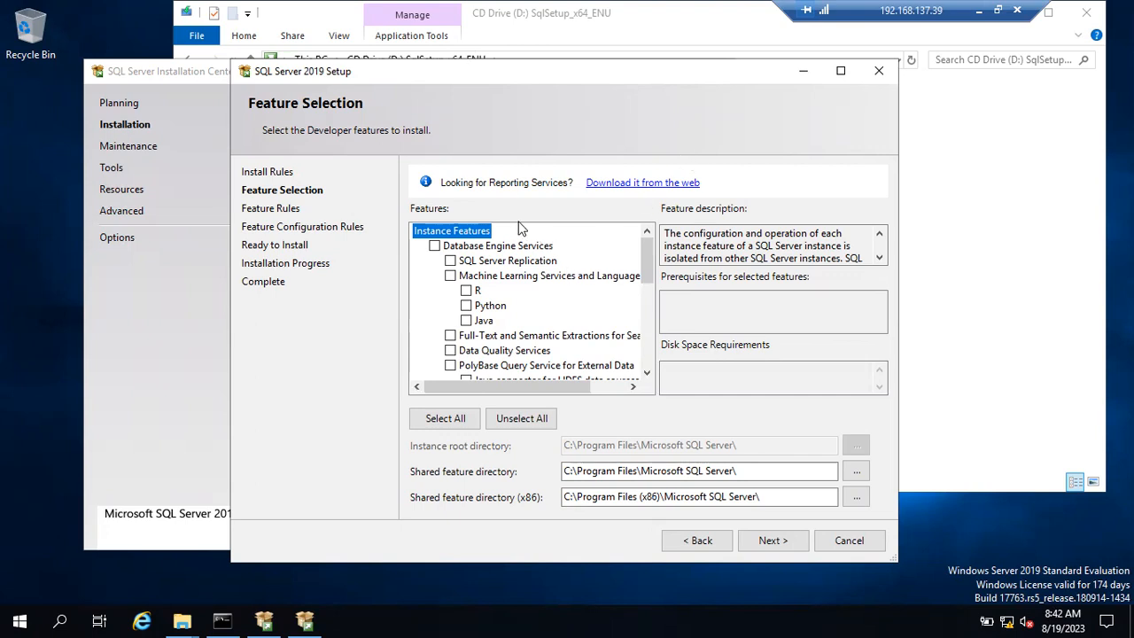
left_click(841, 72)
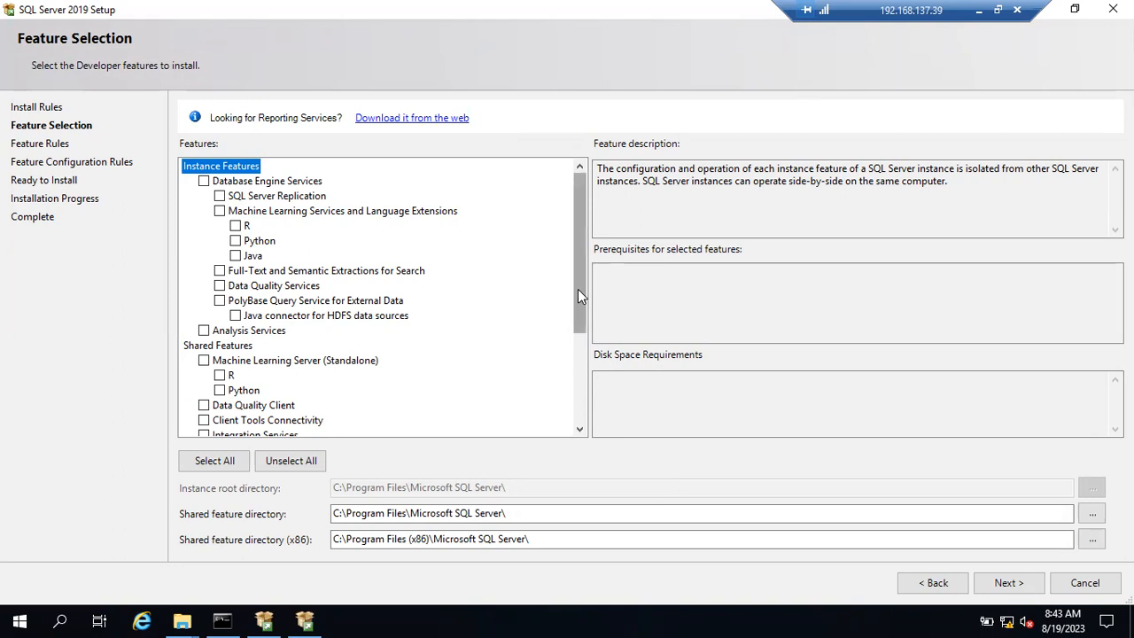
Step: Tick Database Engine Services (1003 MB) and begin red pen marks around the feature groups
left_click_drag(579, 289, 583, 326)
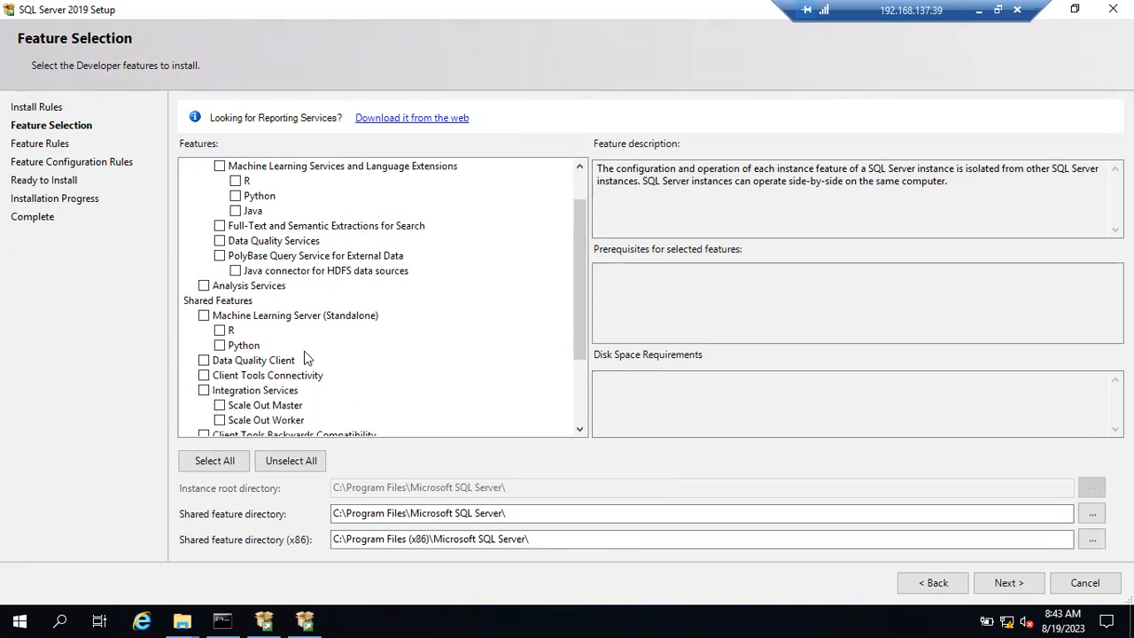
left_click_drag(576, 298, 574, 266)
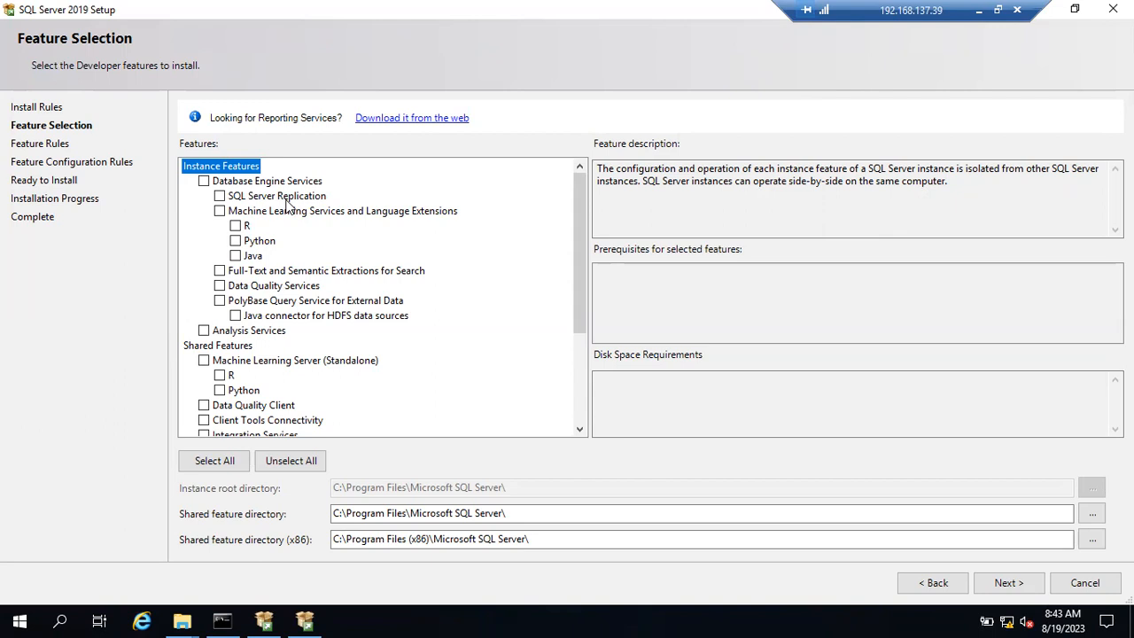
left_click(204, 182)
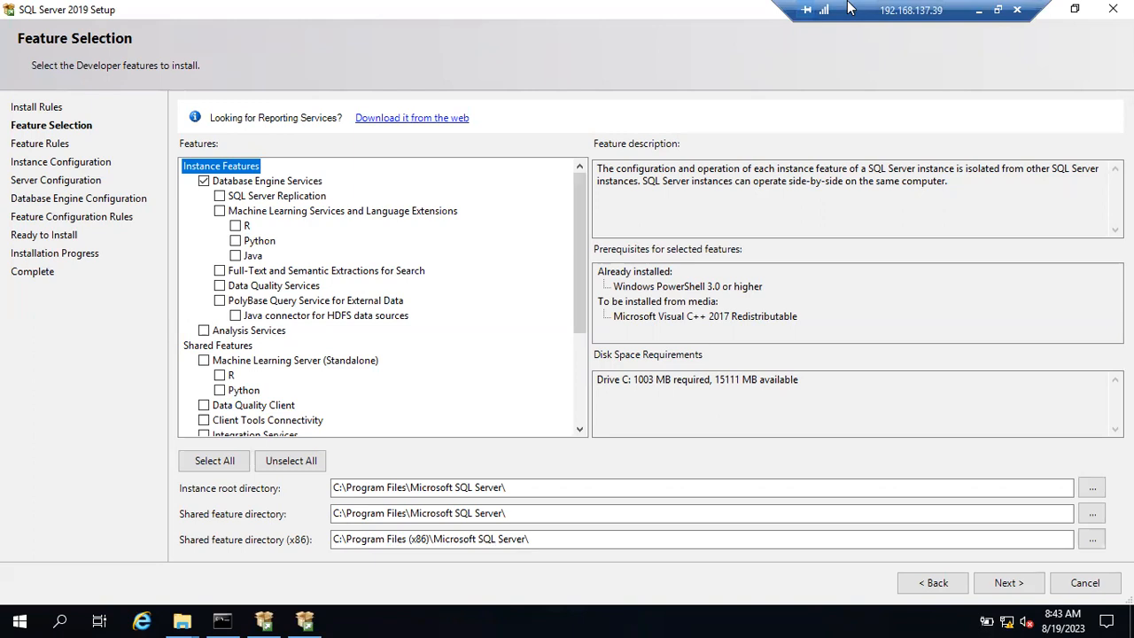
mouse_move(230, 149)
left_mouse_down()
mouse_move(203, 142)
mouse_move(164, 191)
mouse_move(174, 296)
mouse_move(261, 337)
mouse_move(404, 275)
mouse_move(310, 121)
mouse_move(209, 153)
left_mouse_up()
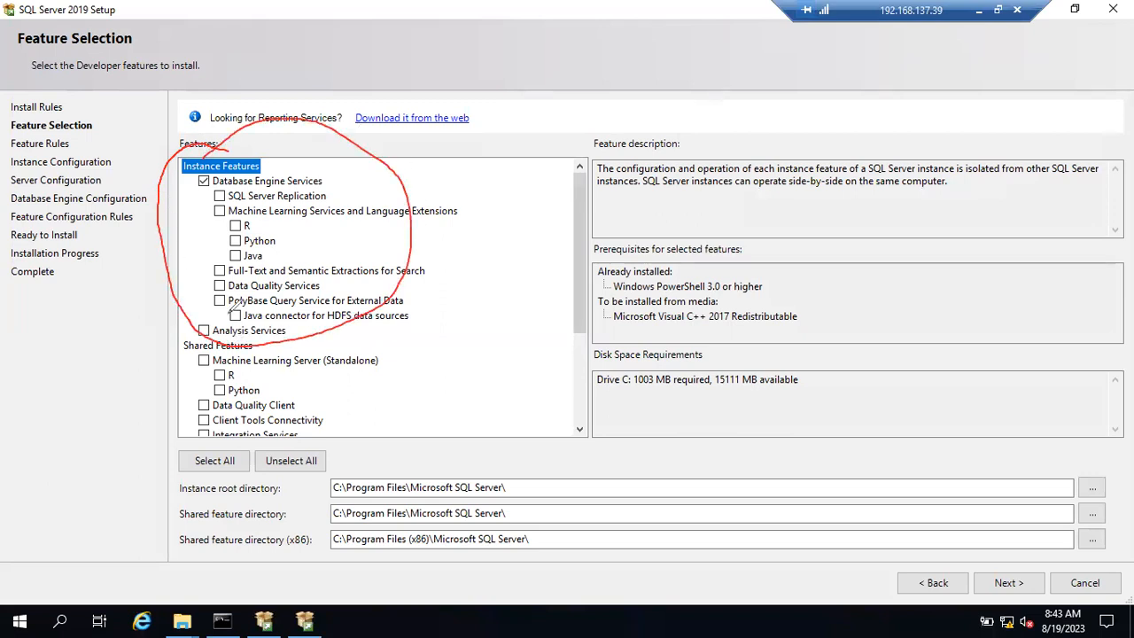
mouse_move(228, 337)
left_mouse_down()
mouse_move(178, 342)
mouse_move(217, 418)
mouse_move(324, 422)
mouse_move(218, 333)
left_mouse_up()
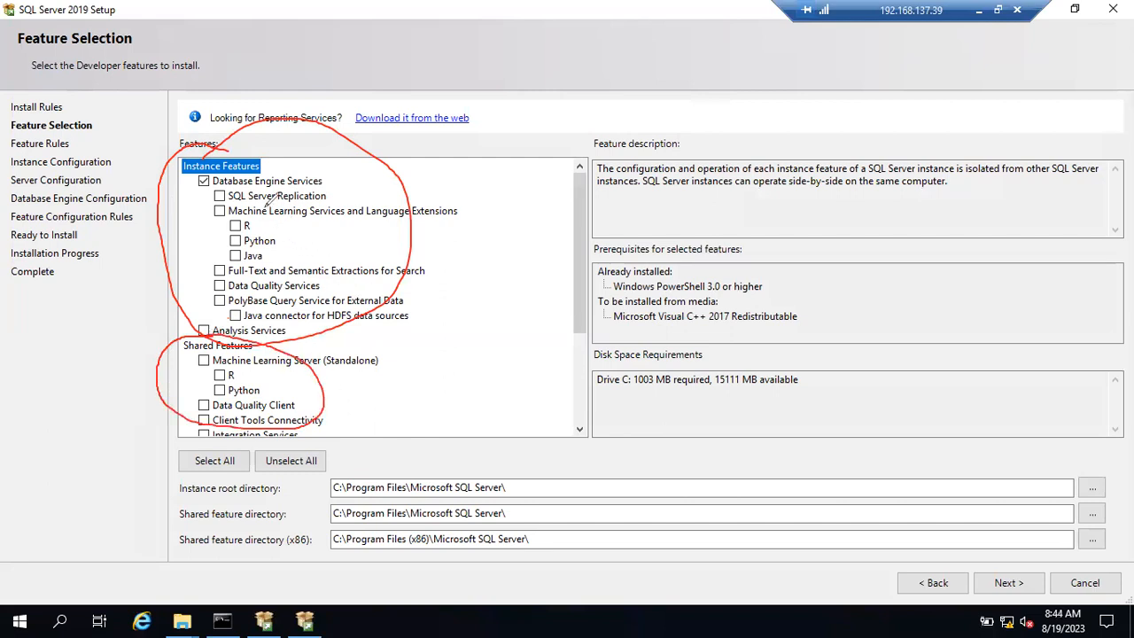
Step: Underline and outline the Instance Features and Shared Features groups in red
key("ctrl+z")
key("ctrl+z")
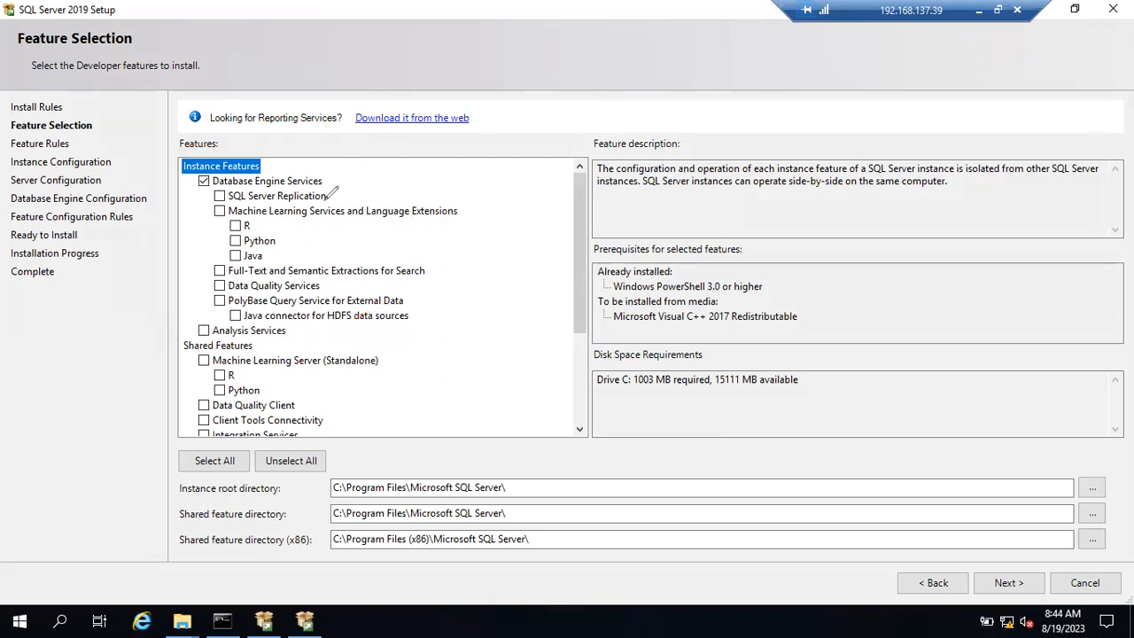
left_click_drag(265, 168, 301, 153)
left_click_drag(257, 350, 309, 337)
left_click_drag(188, 153, 459, 178)
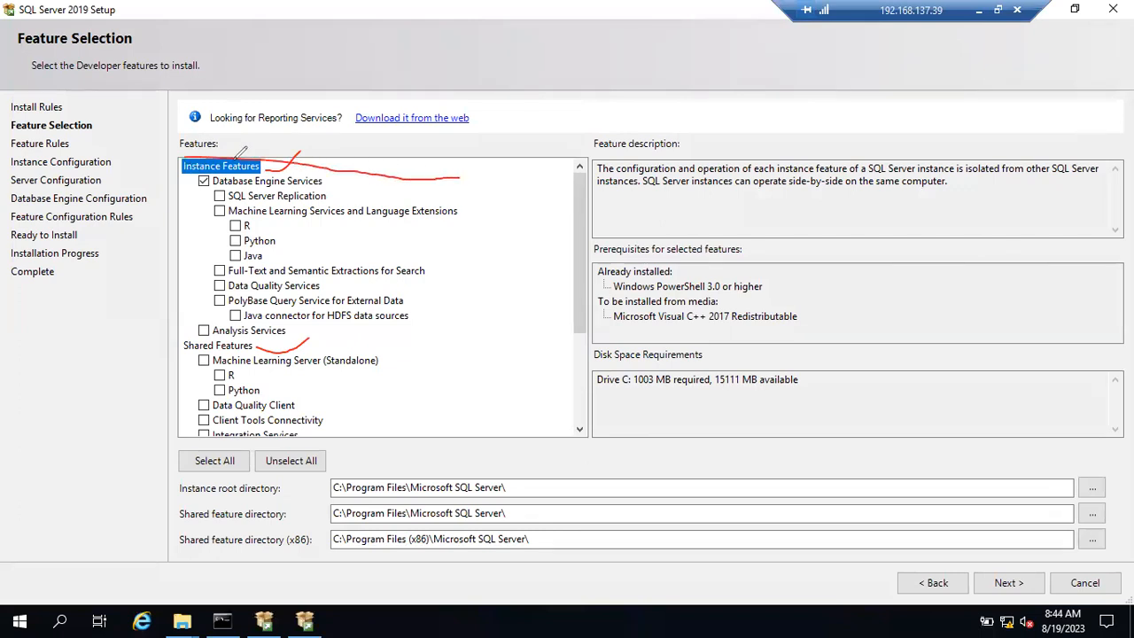
mouse_move(186, 153)
left_mouse_down()
mouse_move(190, 328)
mouse_move(229, 339)
mouse_move(378, 342)
mouse_move(476, 203)
mouse_move(462, 177)
left_mouse_up()
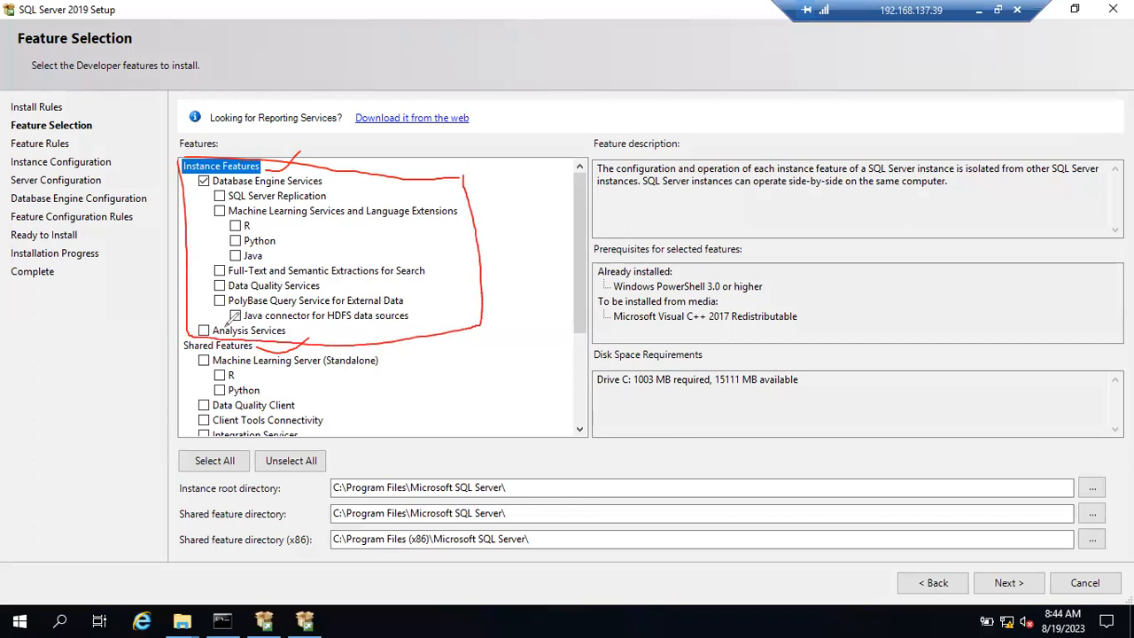
left_click_drag(183, 340, 414, 347)
mouse_move(197, 330)
left_mouse_down()
mouse_move(183, 345)
mouse_move(190, 421)
mouse_move(320, 434)
mouse_move(425, 373)
mouse_move(417, 346)
left_mouse_up()
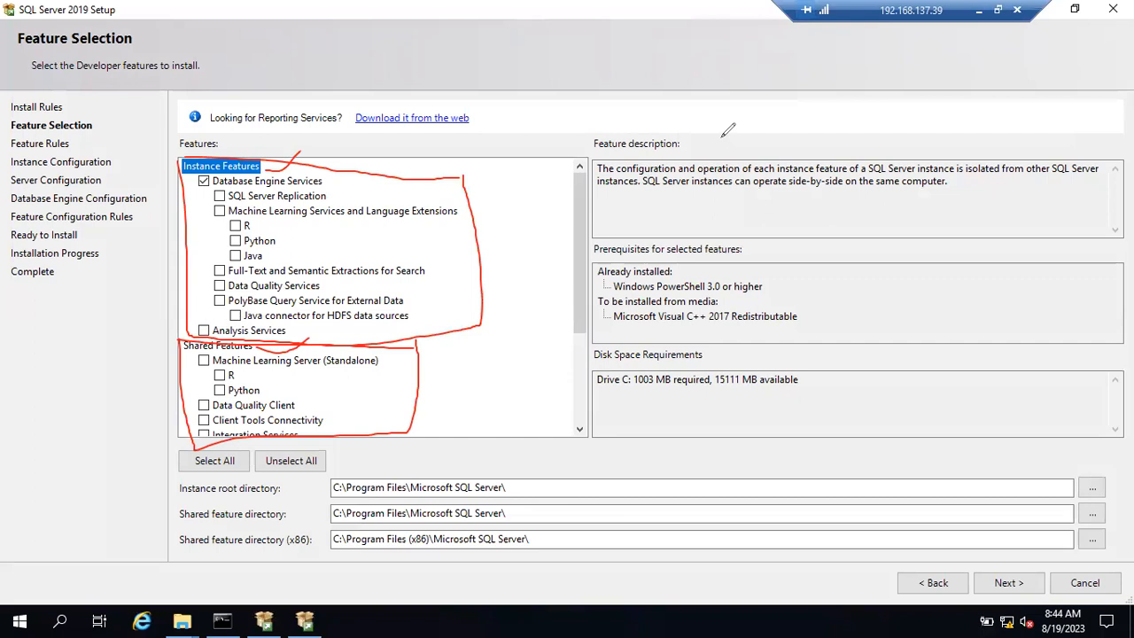
Step: Erase all the red pen annotations from the feature list
key("e")
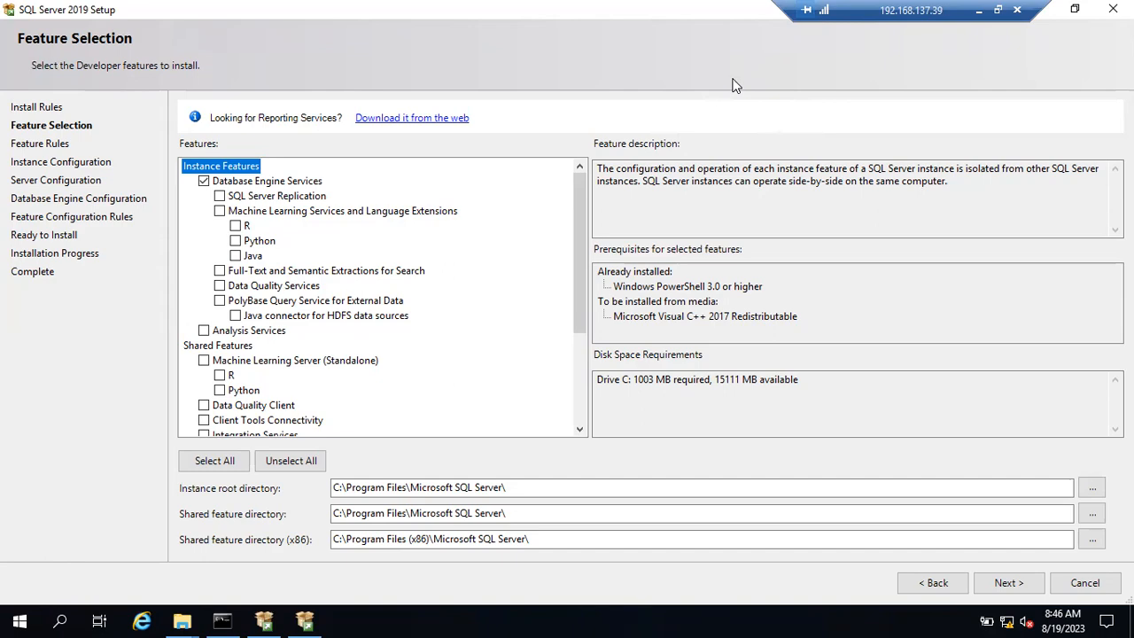
Step: Add Notepad lines 'Install multiple Sql Instances in this machine' and '50 Instances', then return to the remote session
left_click(978, 10)
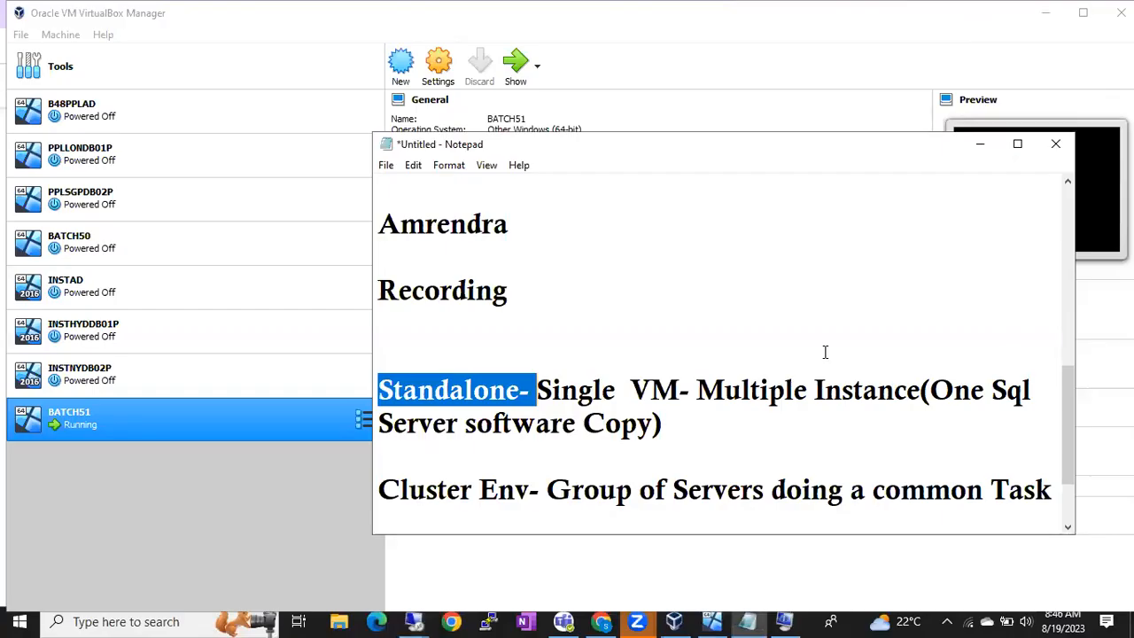
left_click(1053, 489)
key("Return")
key("Return")
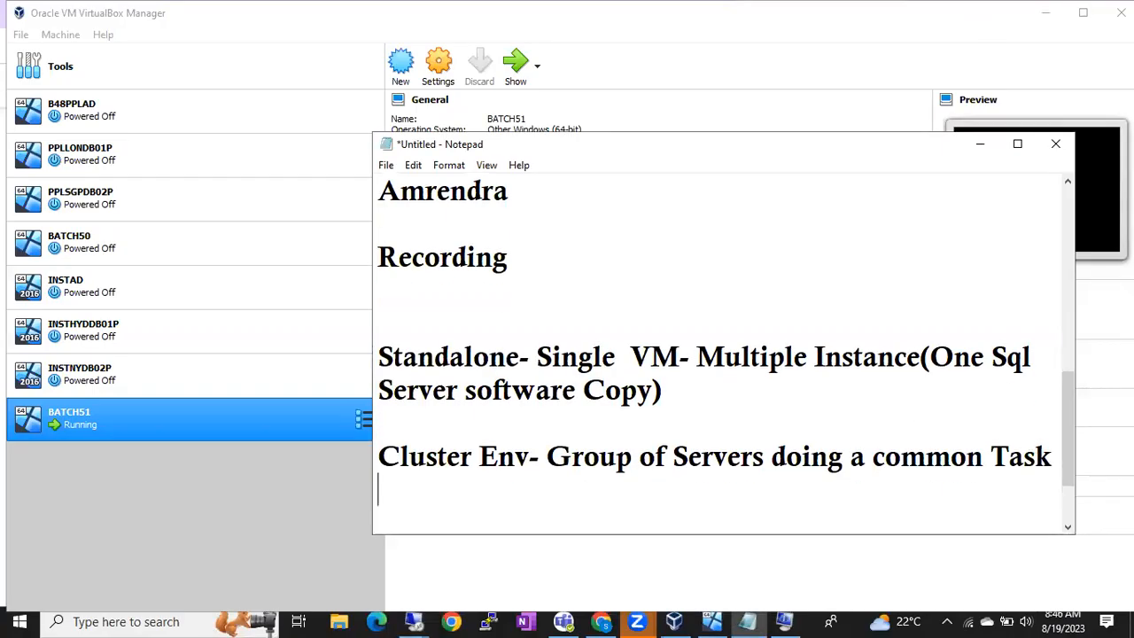
type("Install ")
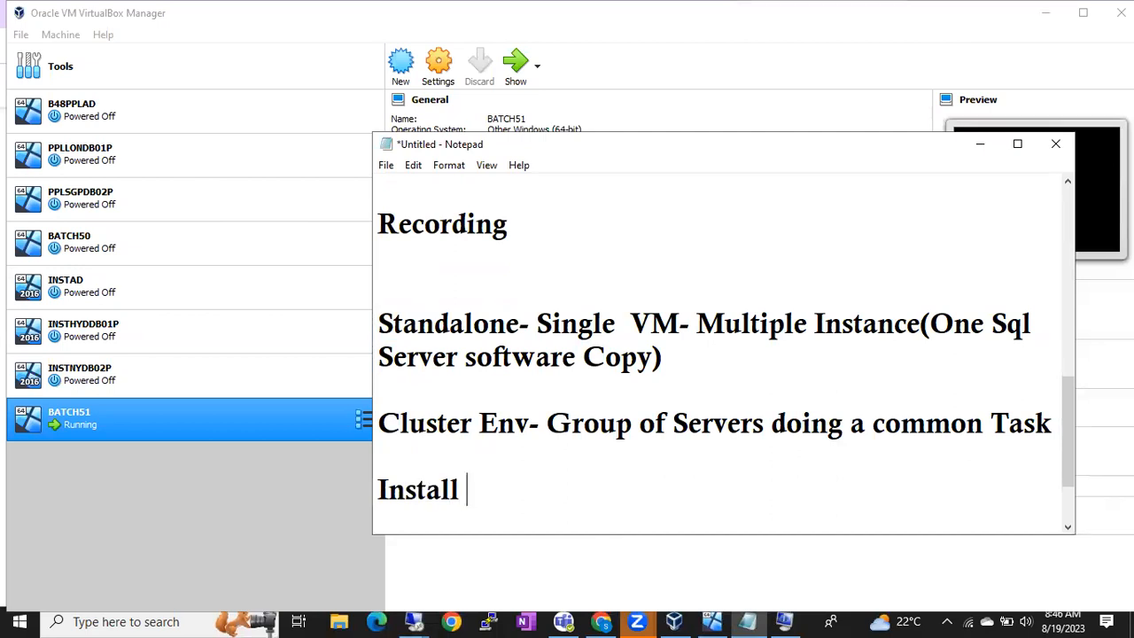
type("multiple Sql ")
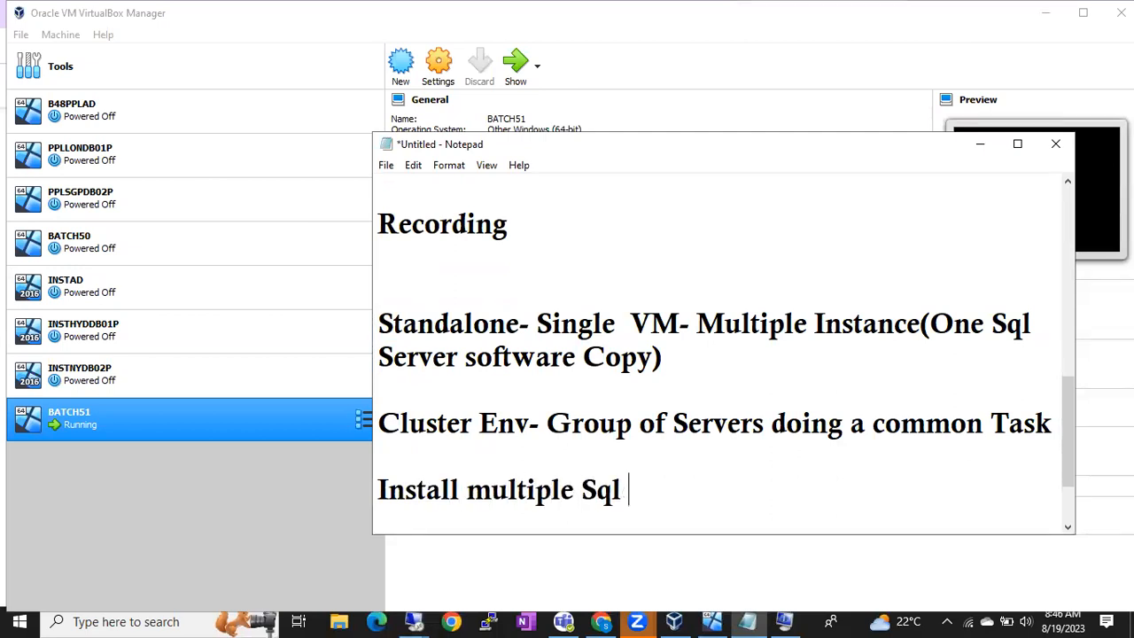
type("Instanc")
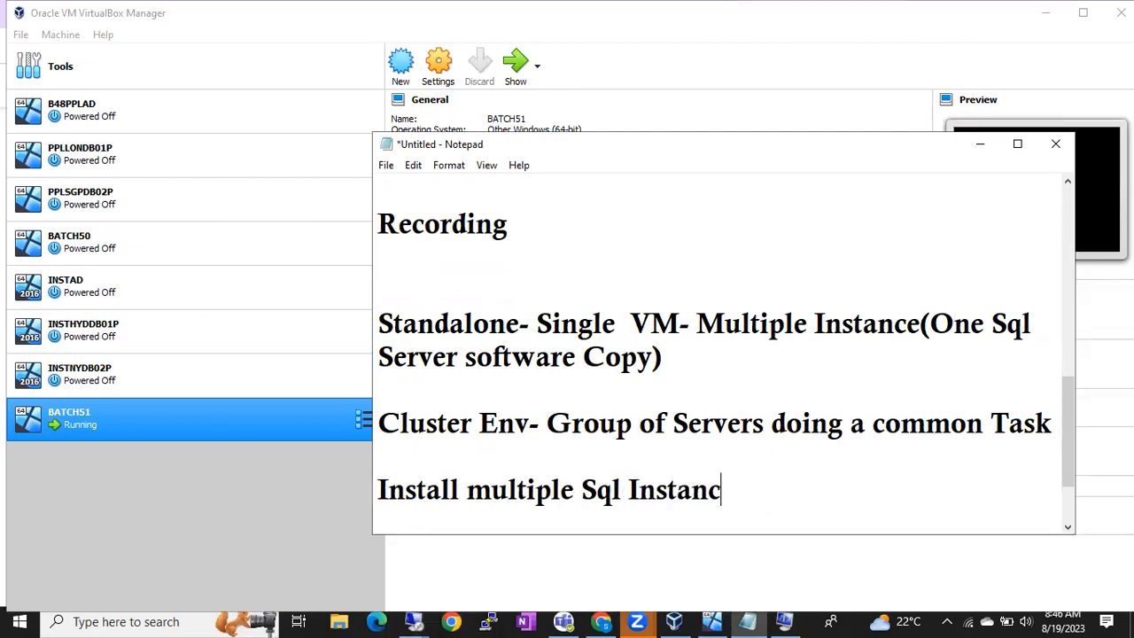
type("es in this machine")
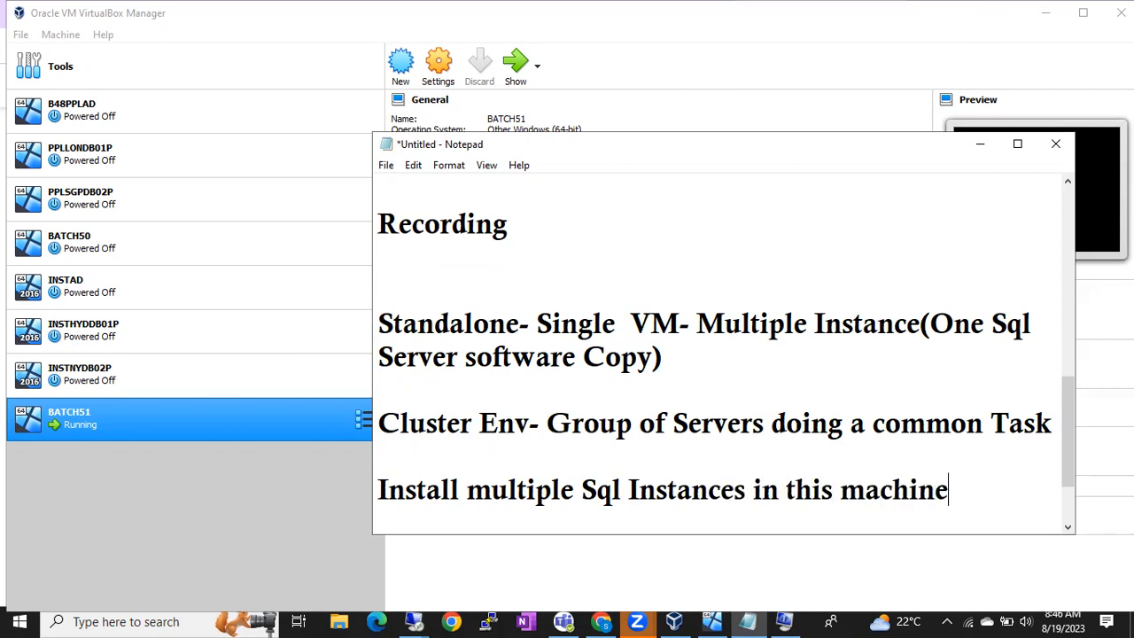
key("Return")
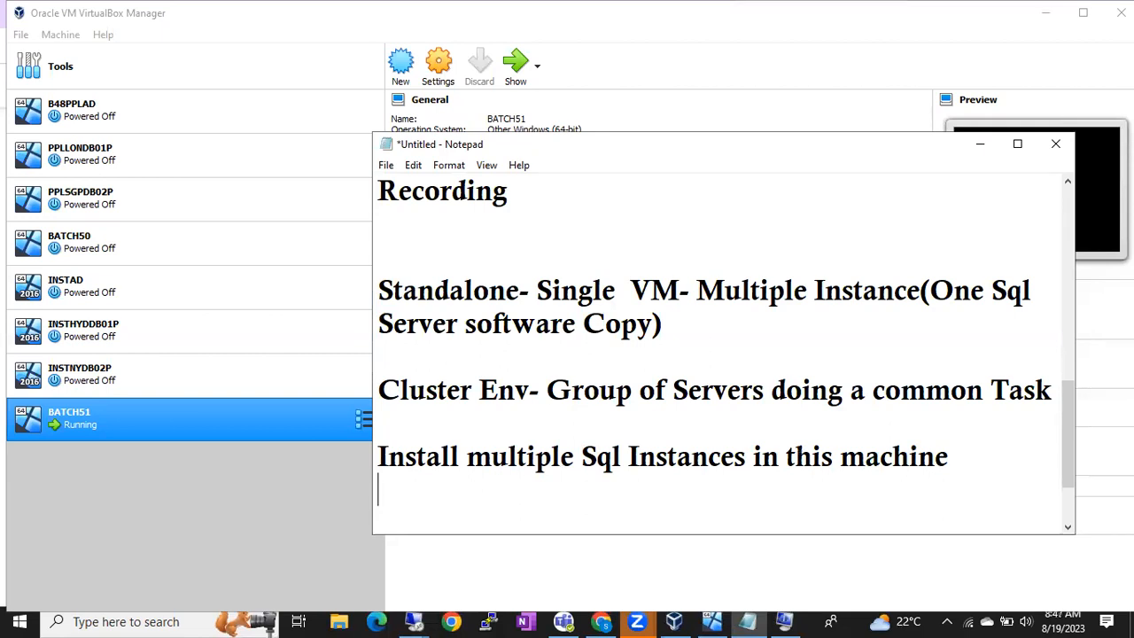
type("50 Instances")
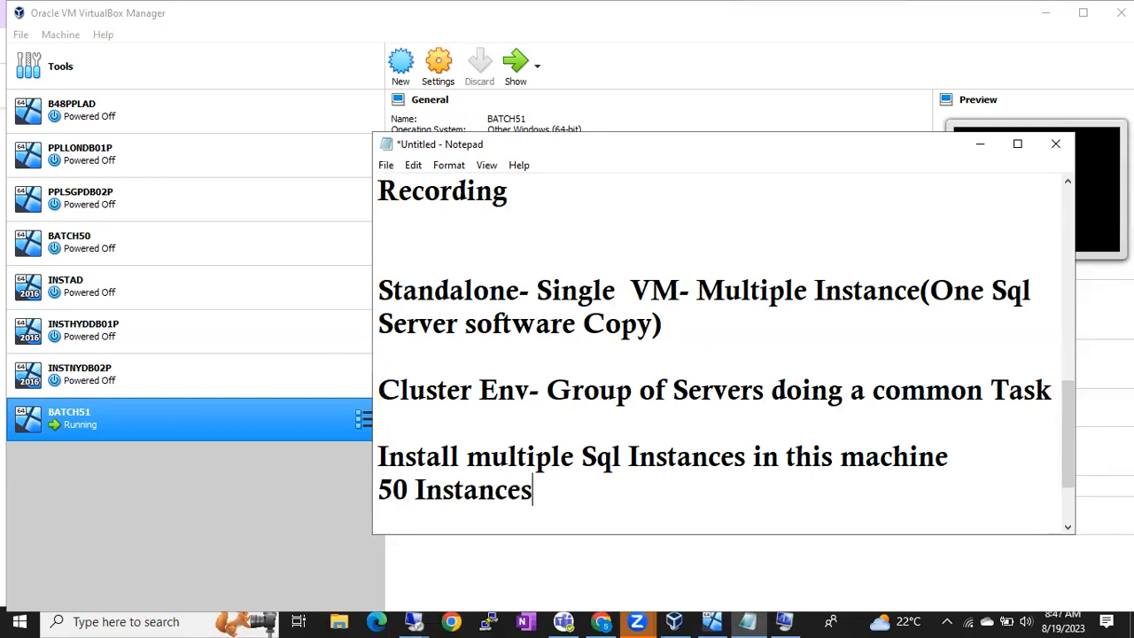
key("Return")
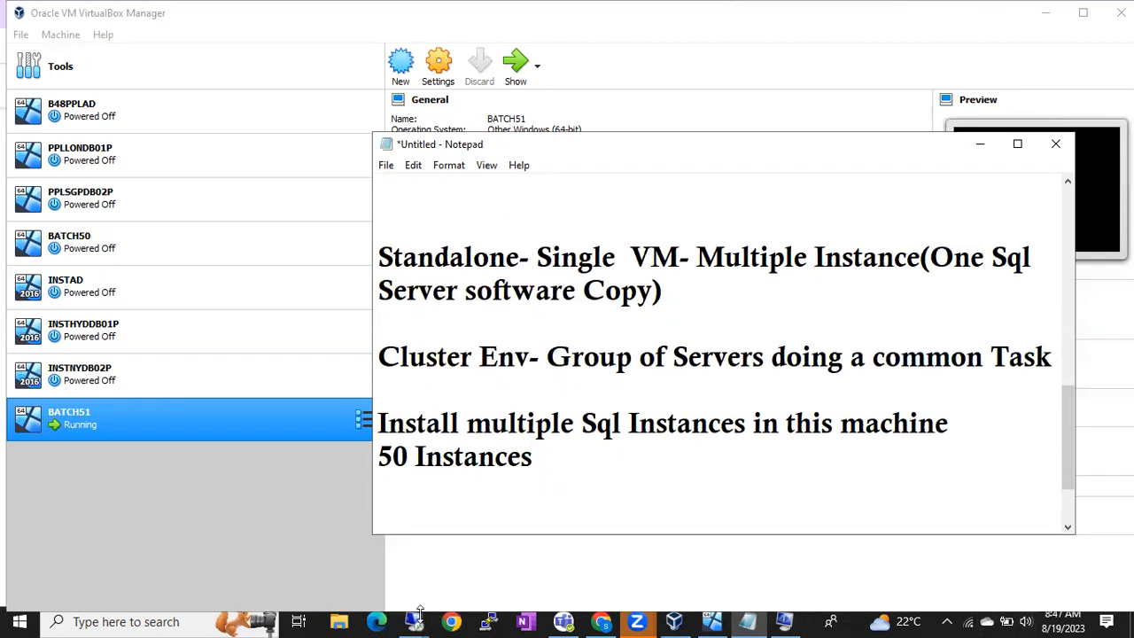
mouse_move(414, 620)
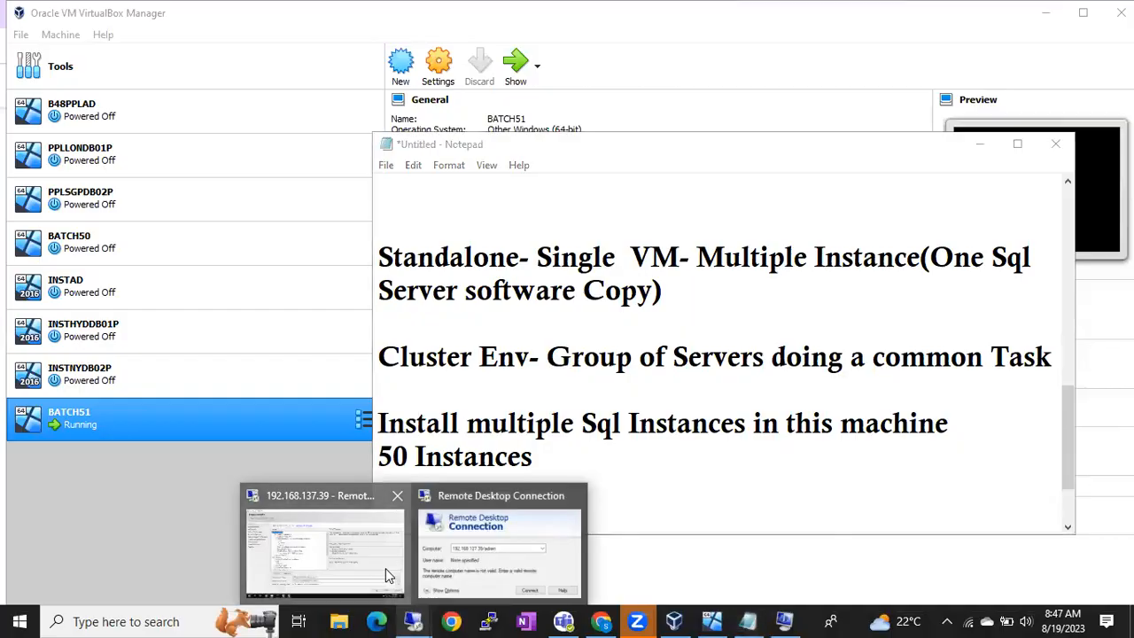
left_click(385, 576)
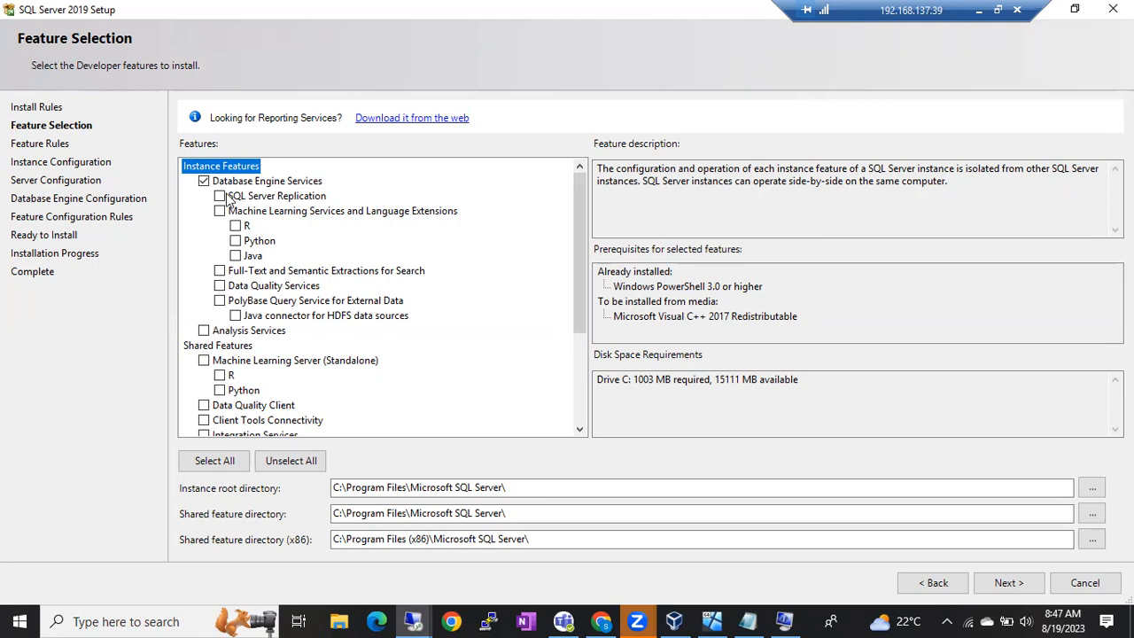
Step: Tick Full-Text and Semantic Extractions for Search and SQL Server Replication, raising the requirement to 1424 MB
left_click(219, 270)
left_click(220, 195)
left_click_drag(577, 317, 577, 402)
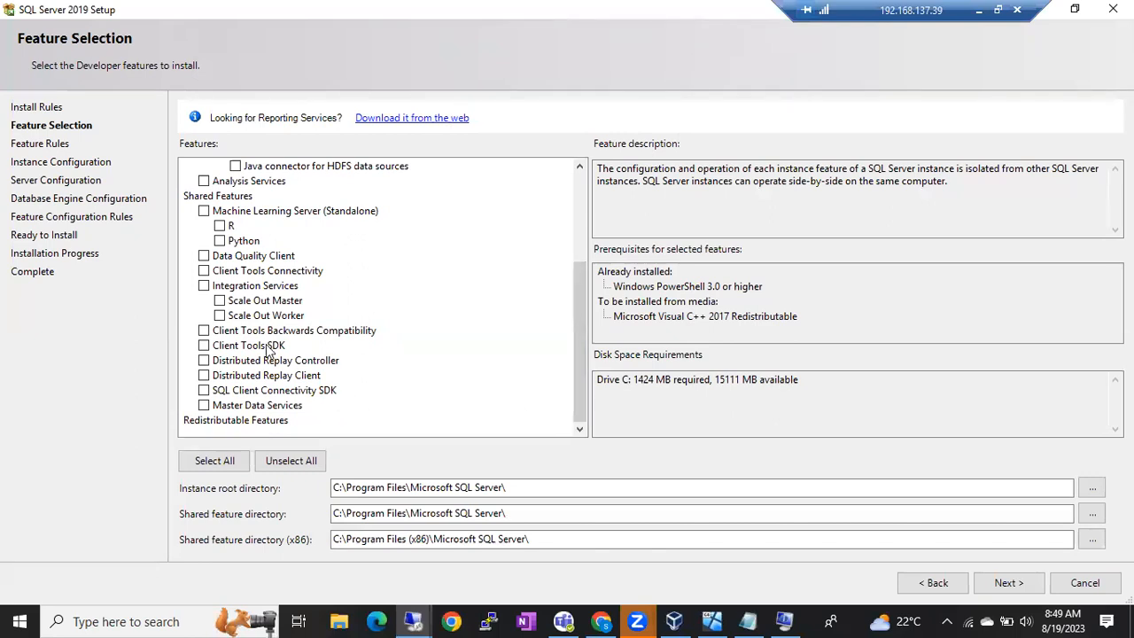
Step: Tick Client Tools Connectivity, Client Tools Backwards Compatibility and Client Tools SDK, then return the feature tree to the top
left_click(204, 271)
left_click(204, 331)
left_click(204, 347)
scroll(252, 332, "up", 4)
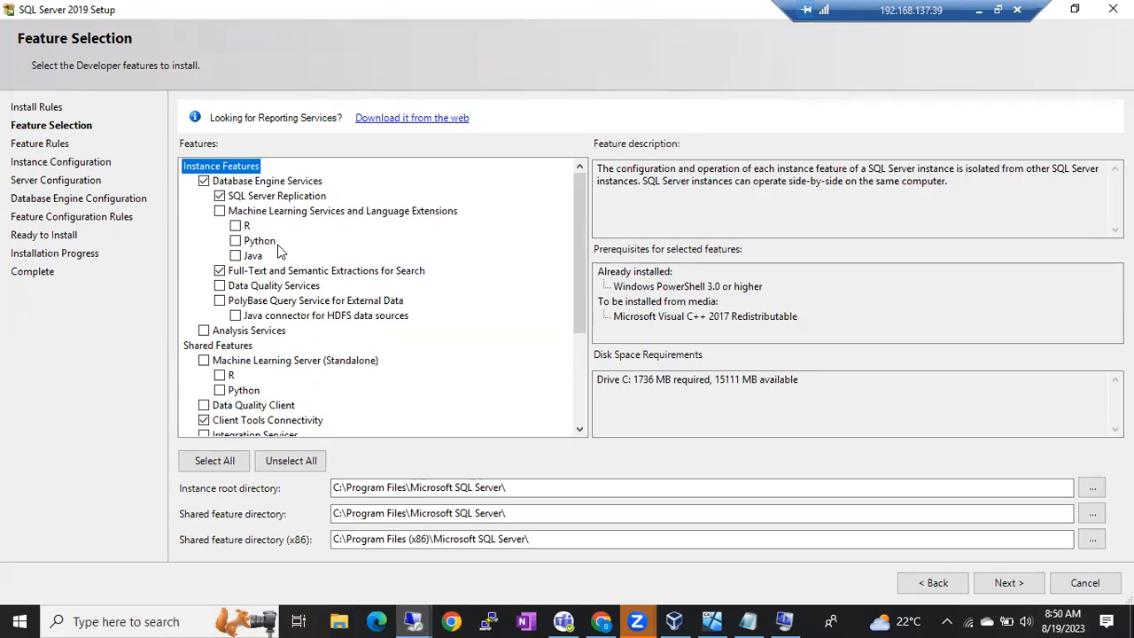
scroll(277, 251, "down", 2)
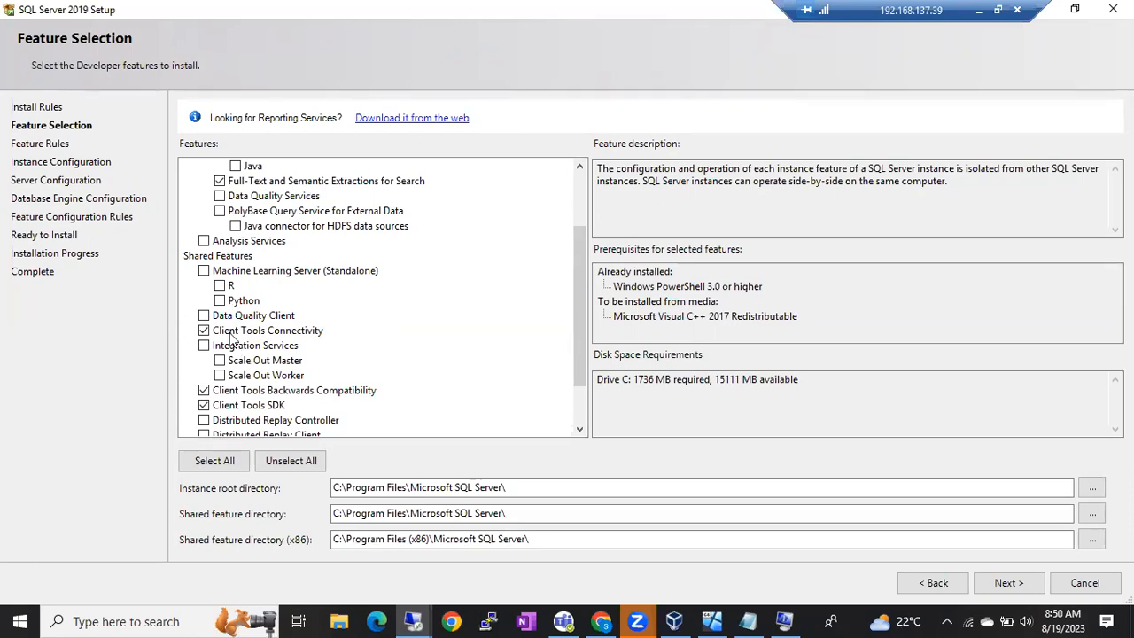
scroll(231, 336, "up", 2)
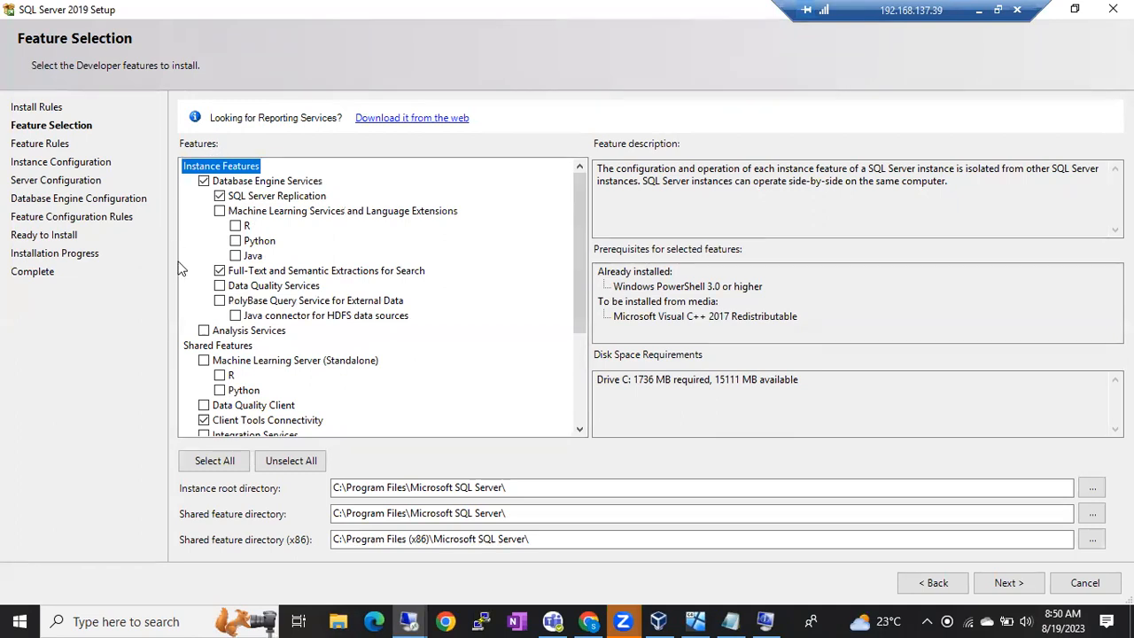
scroll(229, 390, "down", 2)
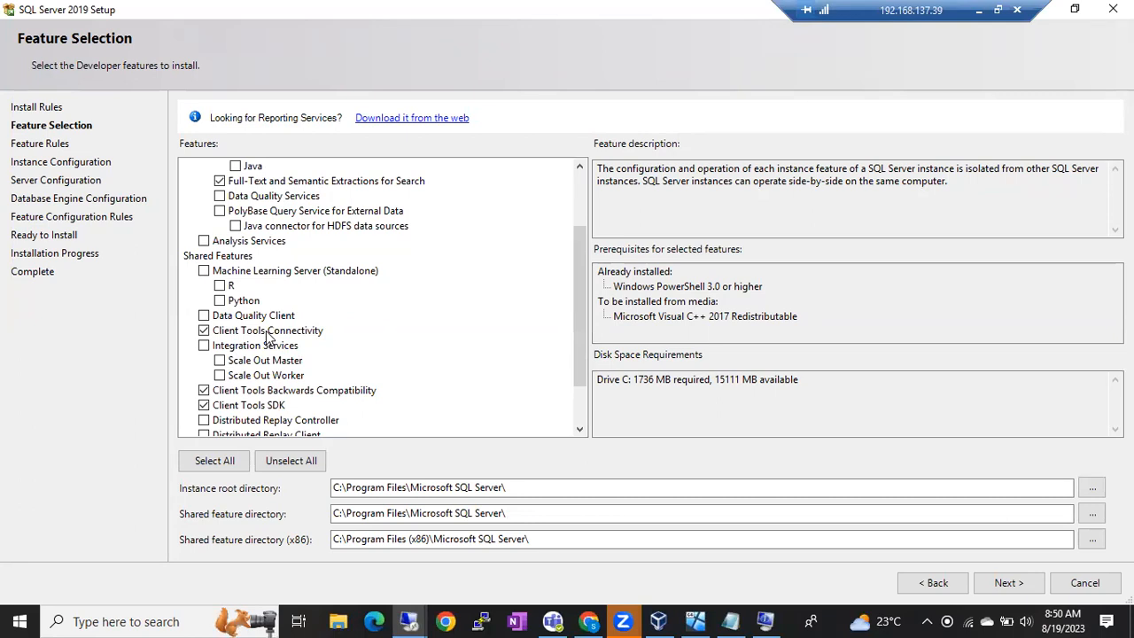
scroll(269, 337, "up", 1)
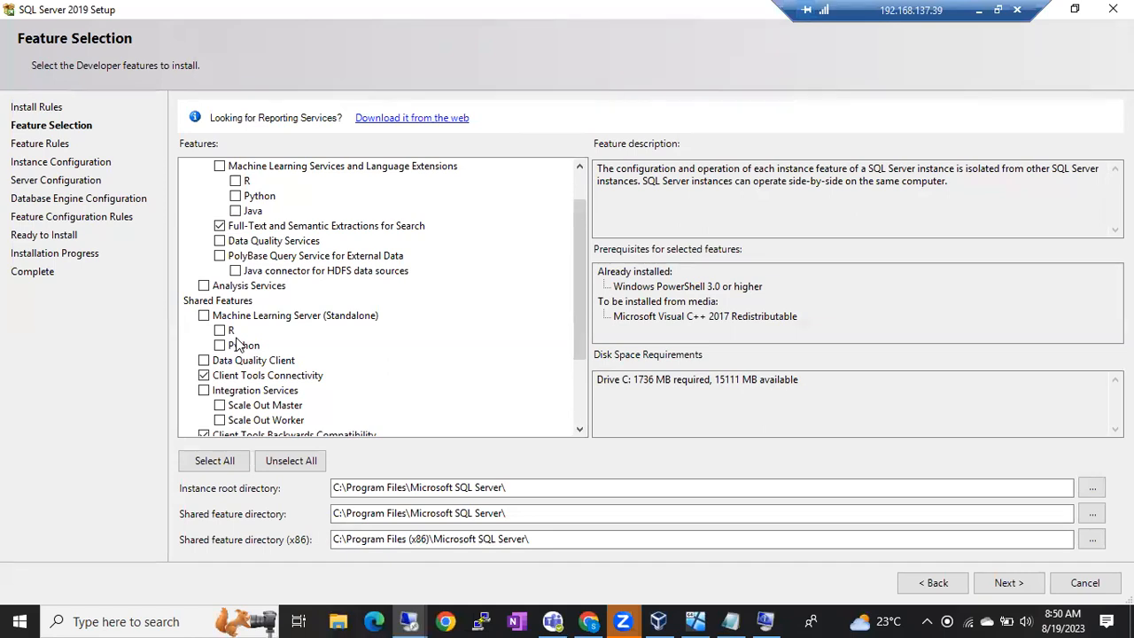
scroll(235, 202, "up", 1)
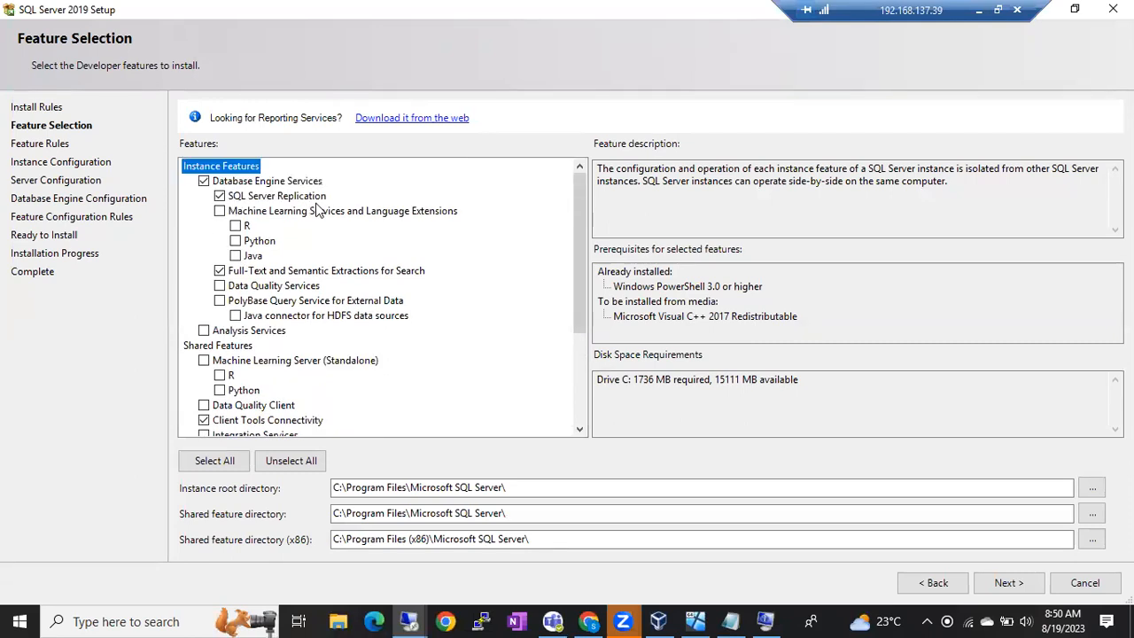
Step: Minimize the remote session and type a 'Build Sheet' line below '50 Instances' in Notepad
left_click(979, 10)
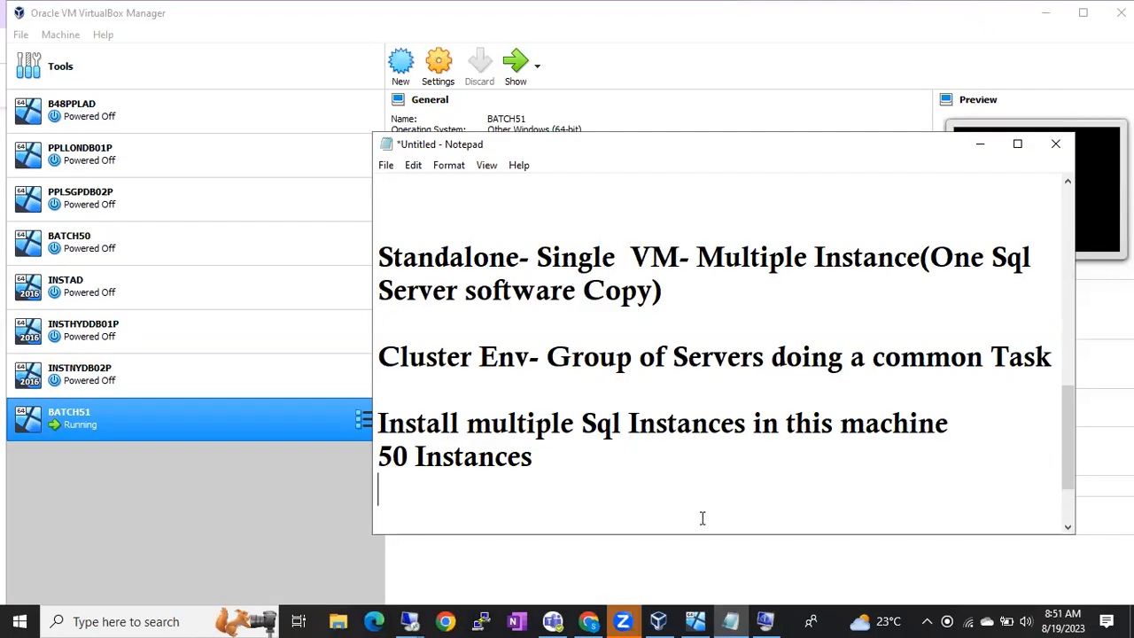
key("Return")
key("Return")
key("Return")
type("Build Sheet")
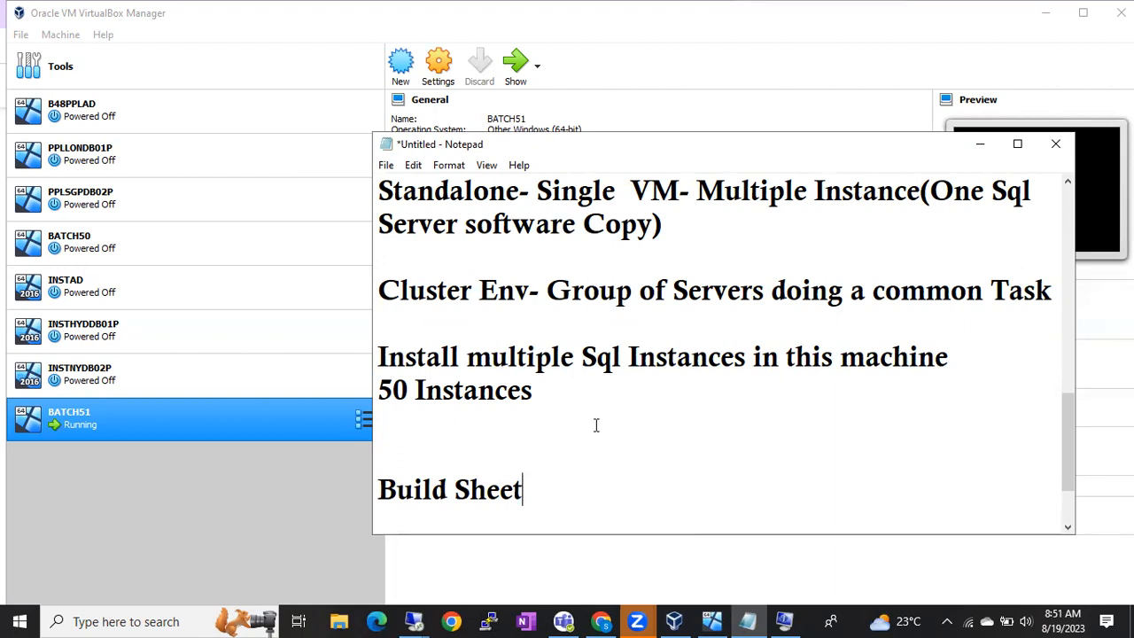
key("Return")
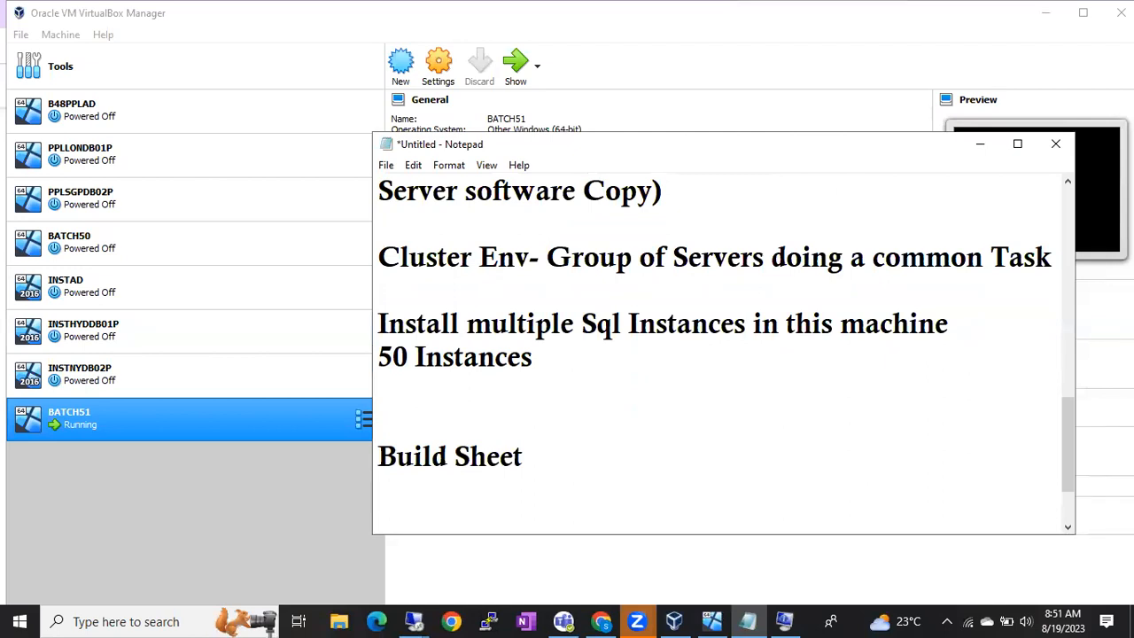
left_click(414, 620)
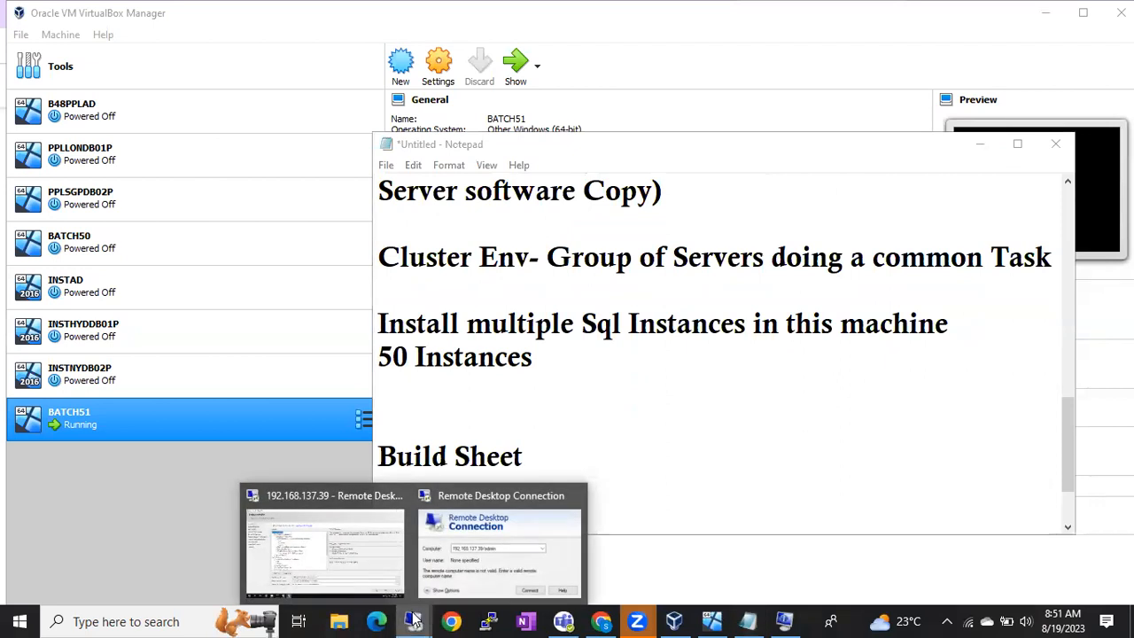
left_click(539, 452)
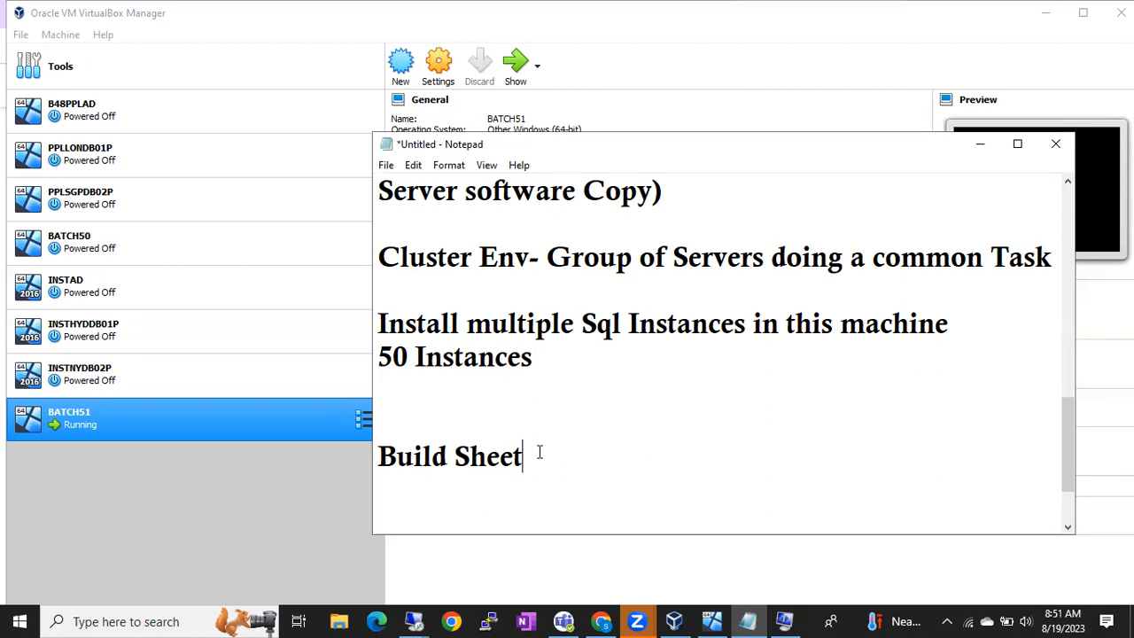
Step: Enter 'Instance name', 'Port No.' and 'Components' on separate lines under Build Sheet
key("Return")
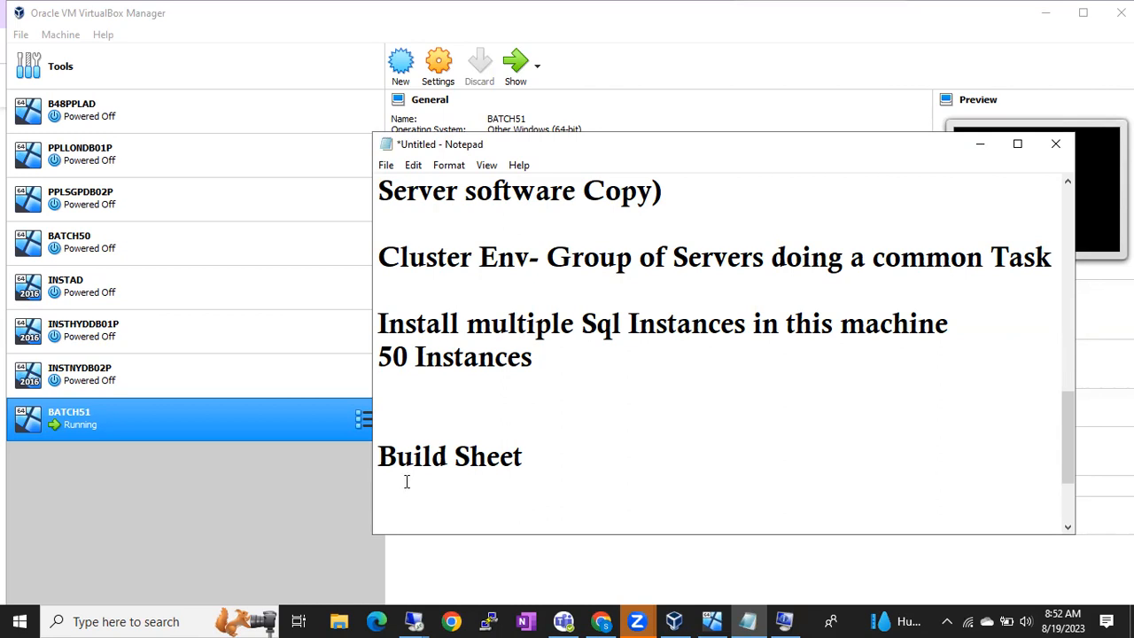
type("Instance  ")
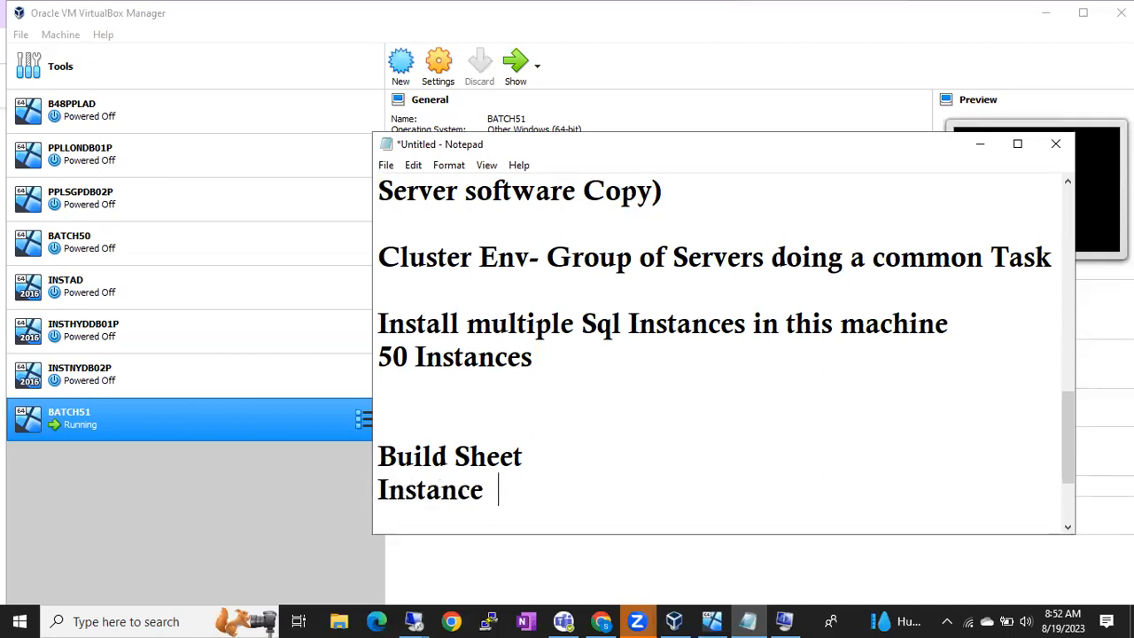
type("name")
key("Return")
type("Port No.")
key("Return")
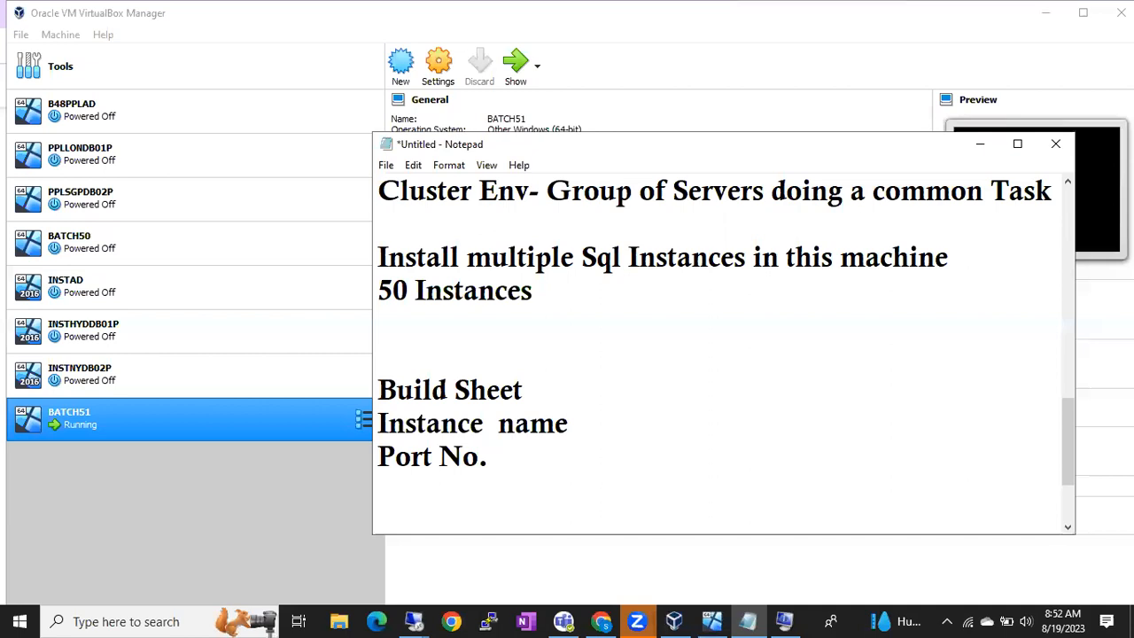
type("Component")
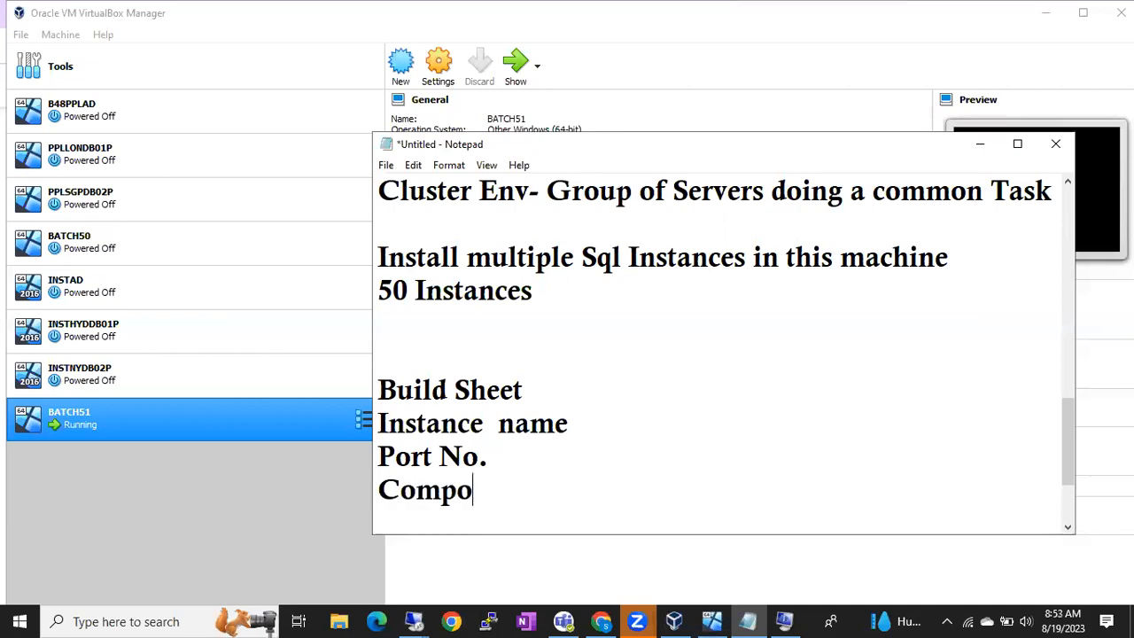
key("BackSpace")
type("nts")
key("Return")
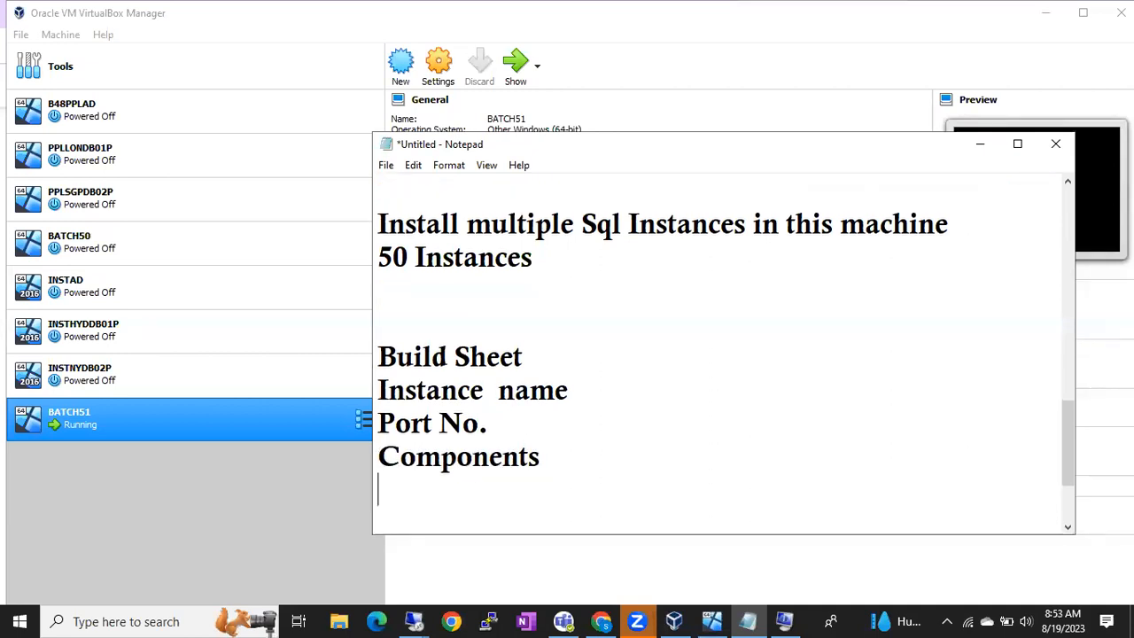
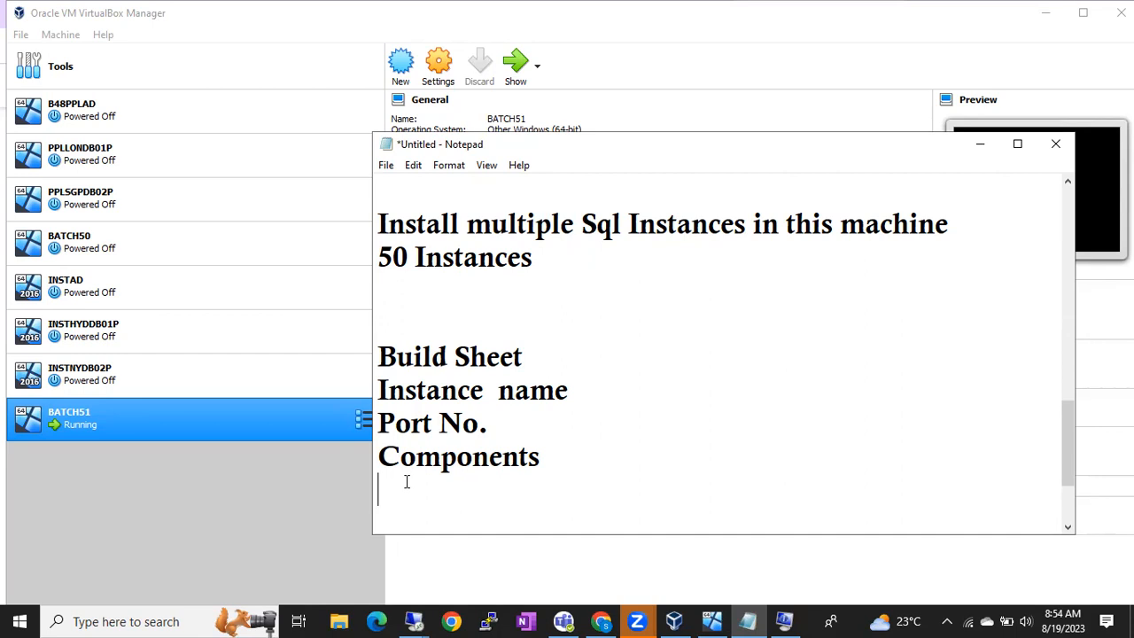
Step: Select 'Components' in Notepad and switch back to the remote SQL Server setup session
double_click(422, 465)
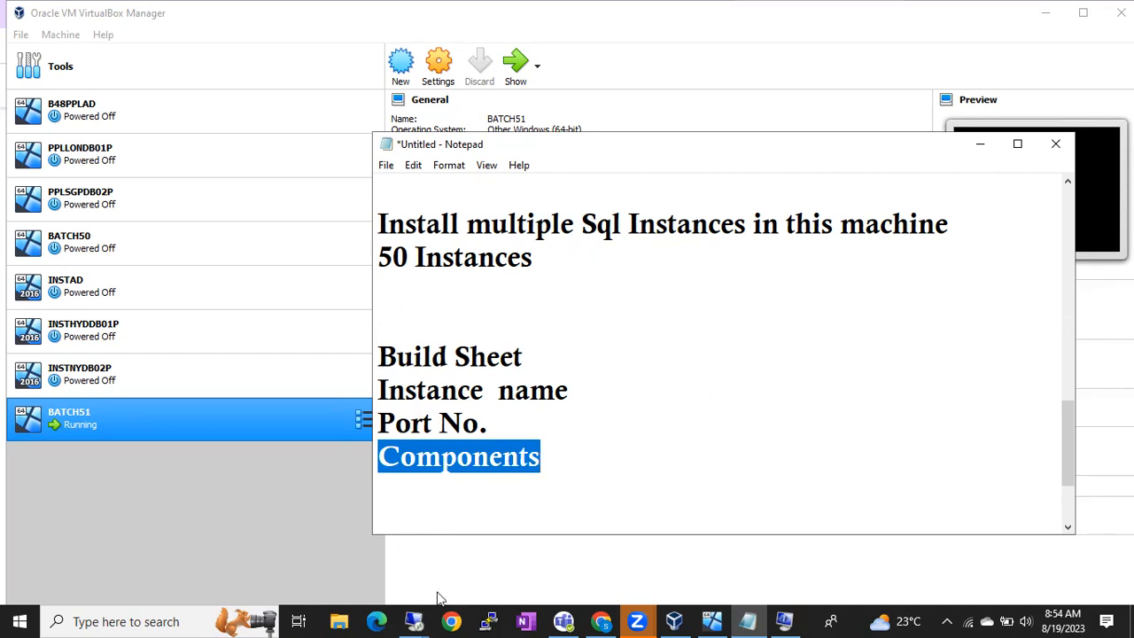
left_click(414, 621)
left_click(372, 576)
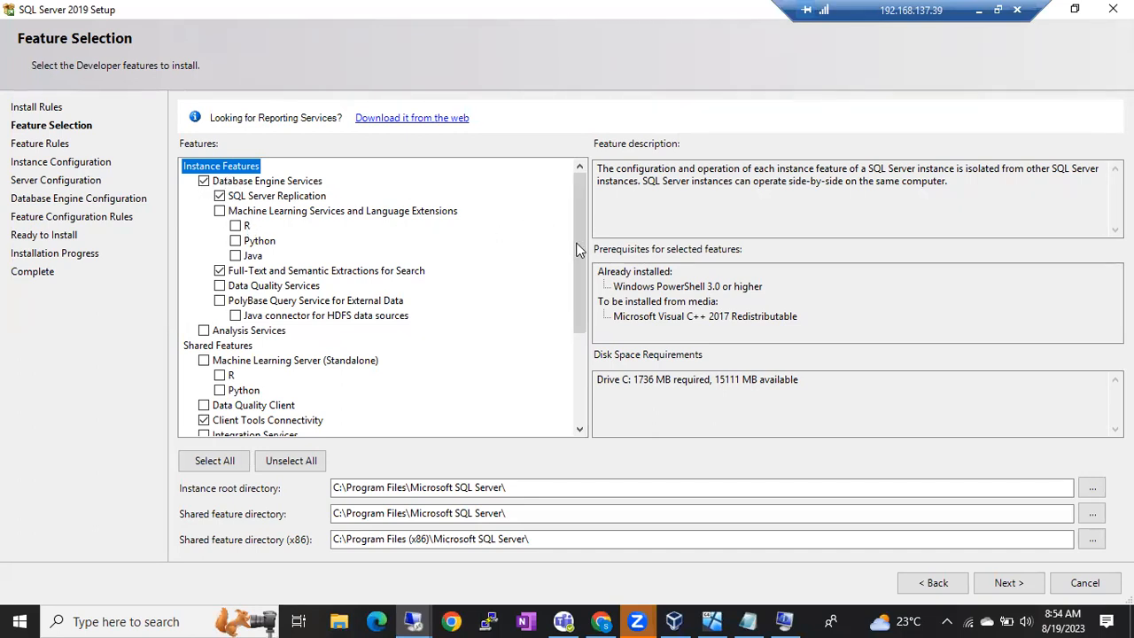
left_click_drag(581, 249, 581, 355)
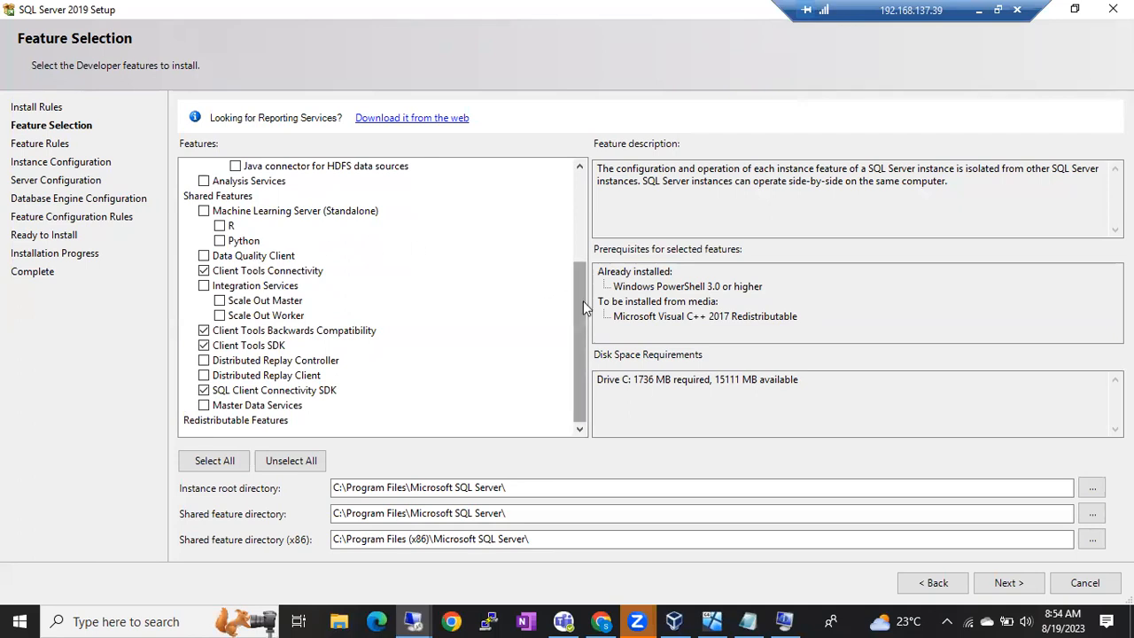
left_click_drag(583, 301, 572, 196)
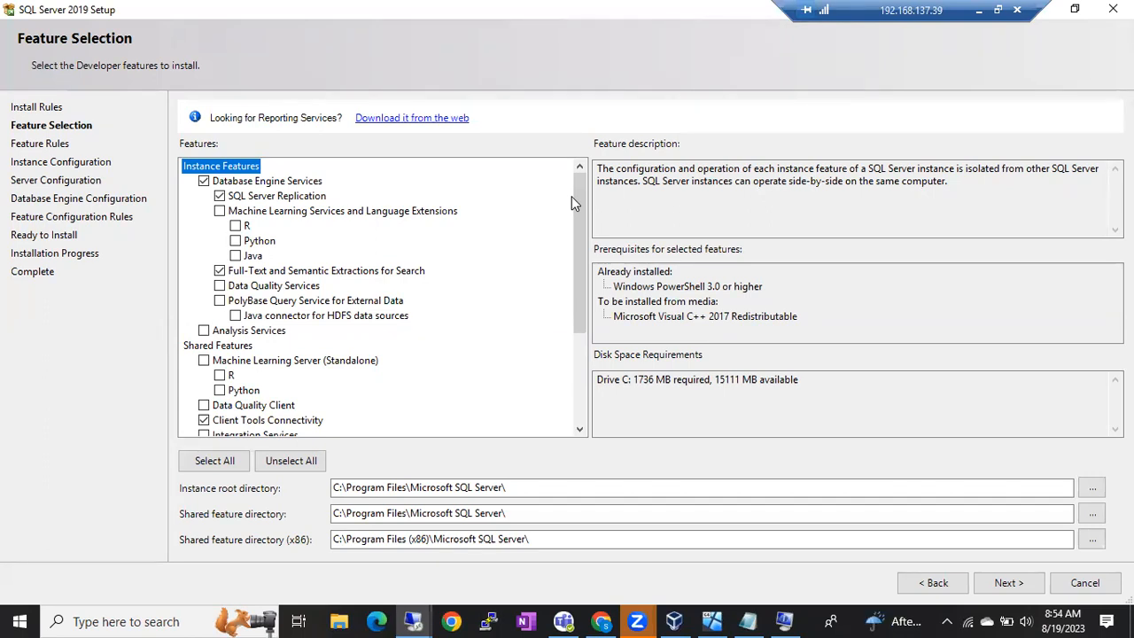
left_click(502, 488)
left_click_drag(506, 488, 333, 489)
left_click(518, 514)
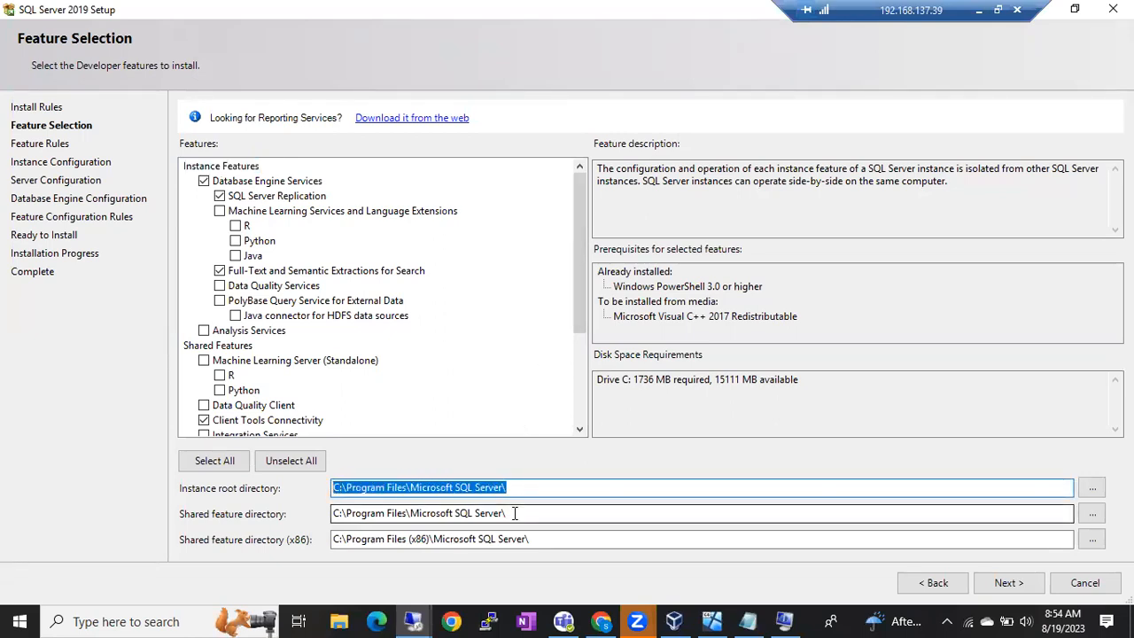
left_click_drag(519, 514, 333, 514)
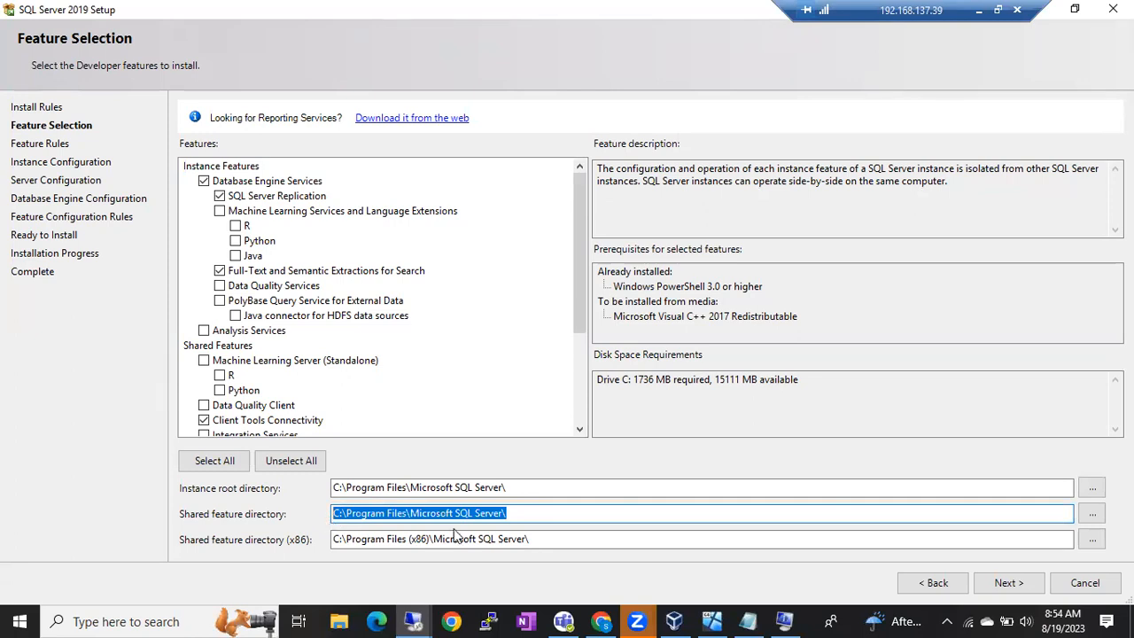
left_click_drag(532, 539, 335, 539)
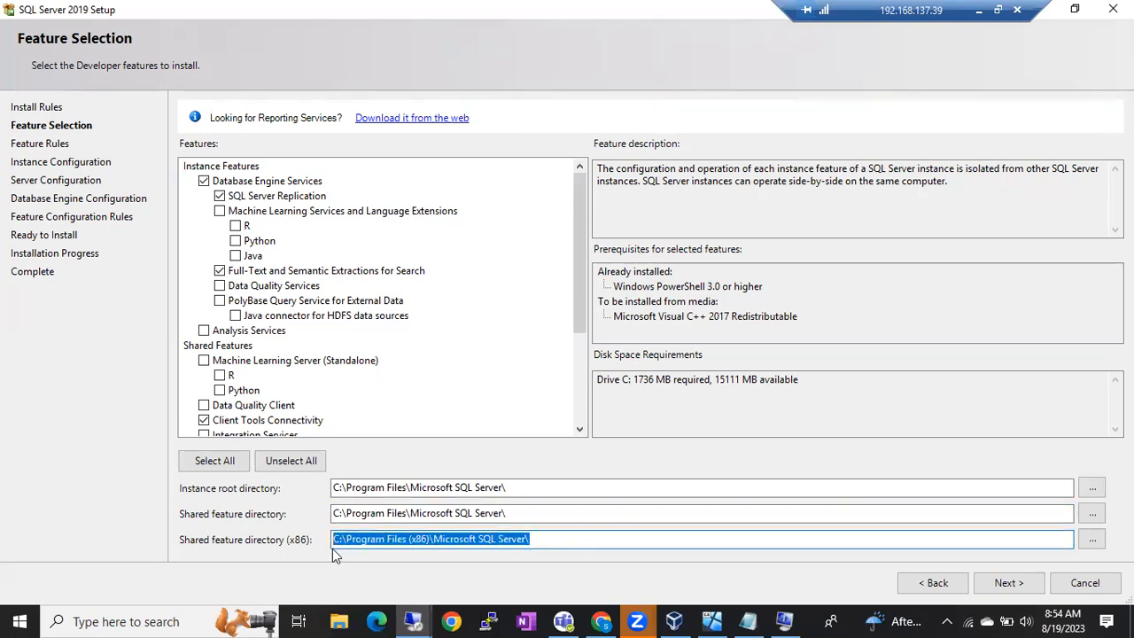
left_click(387, 489)
double_click(388, 488)
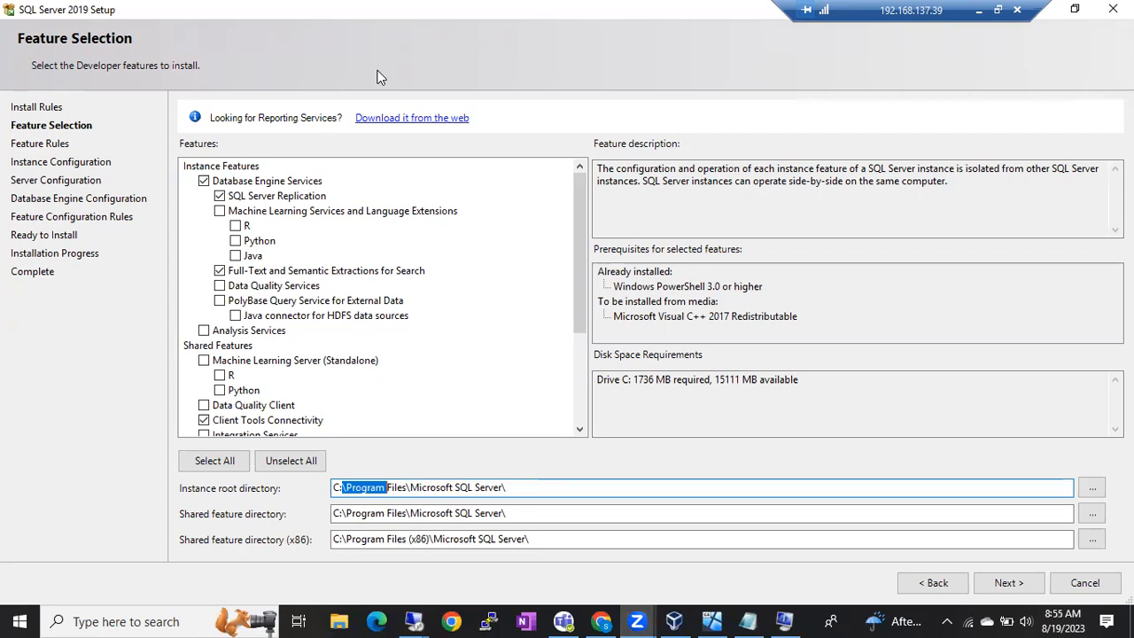
left_click(338, 488)
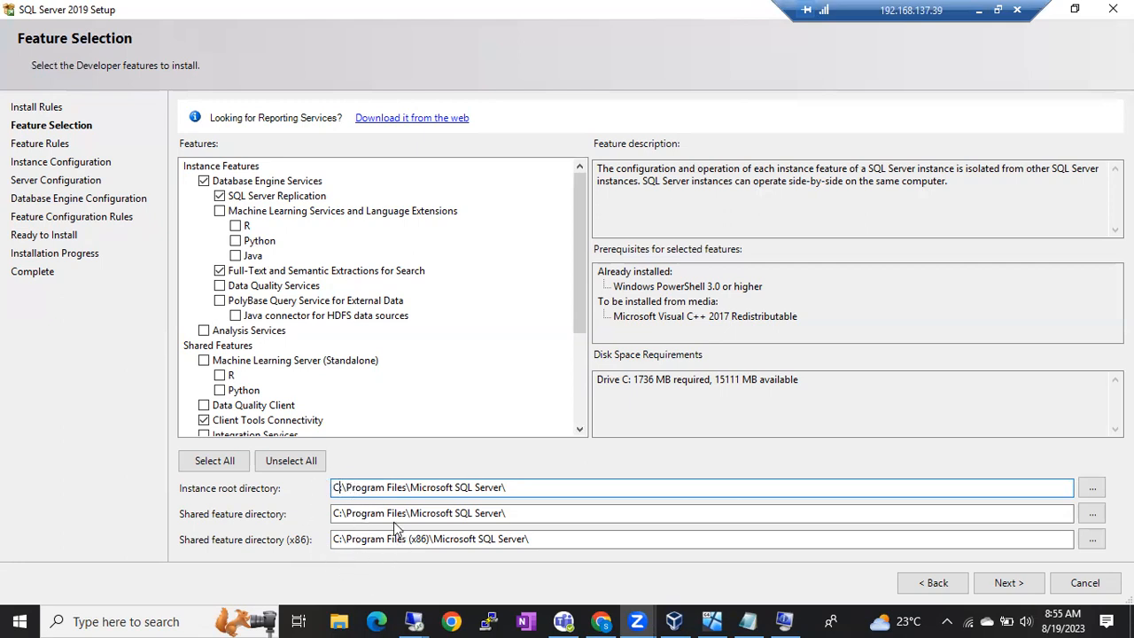
left_click(370, 506)
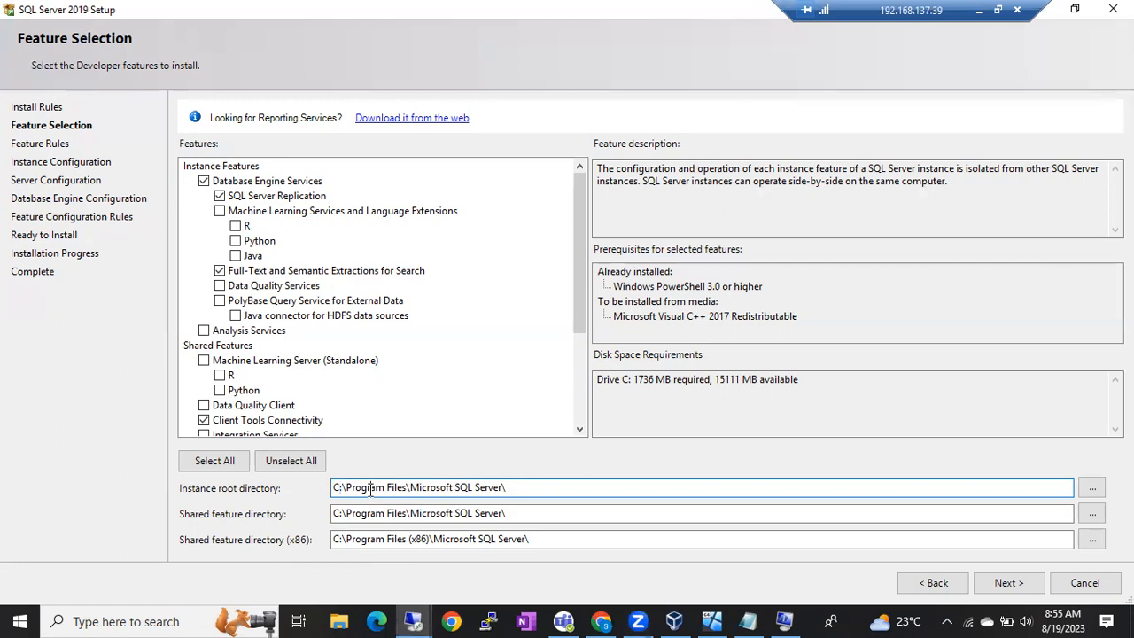
left_click_drag(334, 487, 390, 488)
left_click(387, 490)
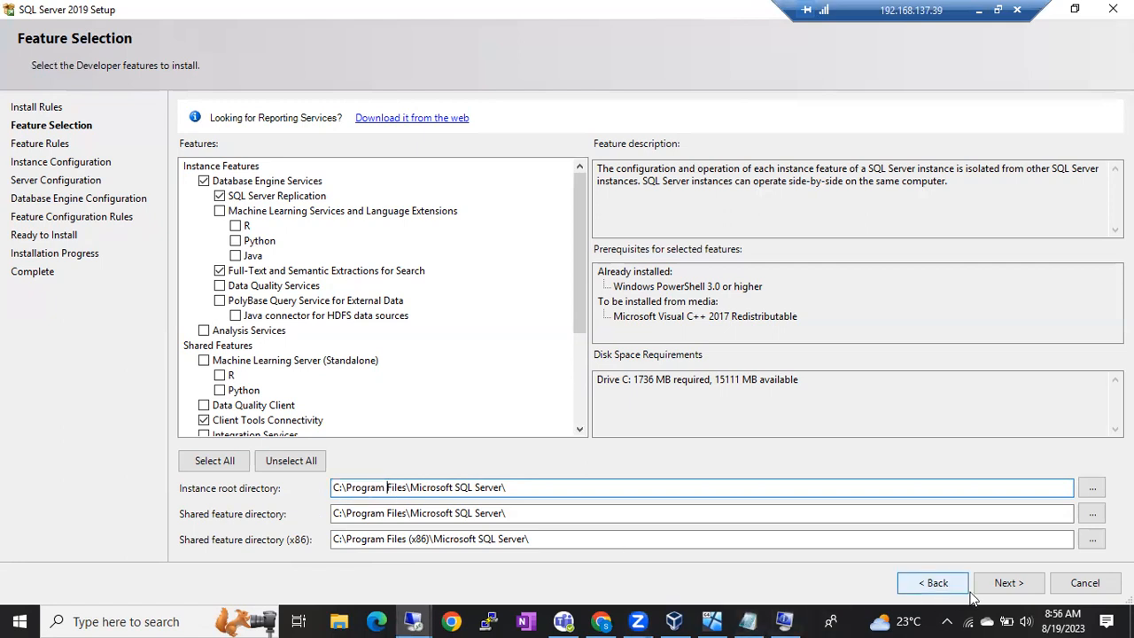
Step: Advance to Instance Configuration after Feature Rules pass with 0 failed and 0 warnings, then go back one page
left_click(1007, 582)
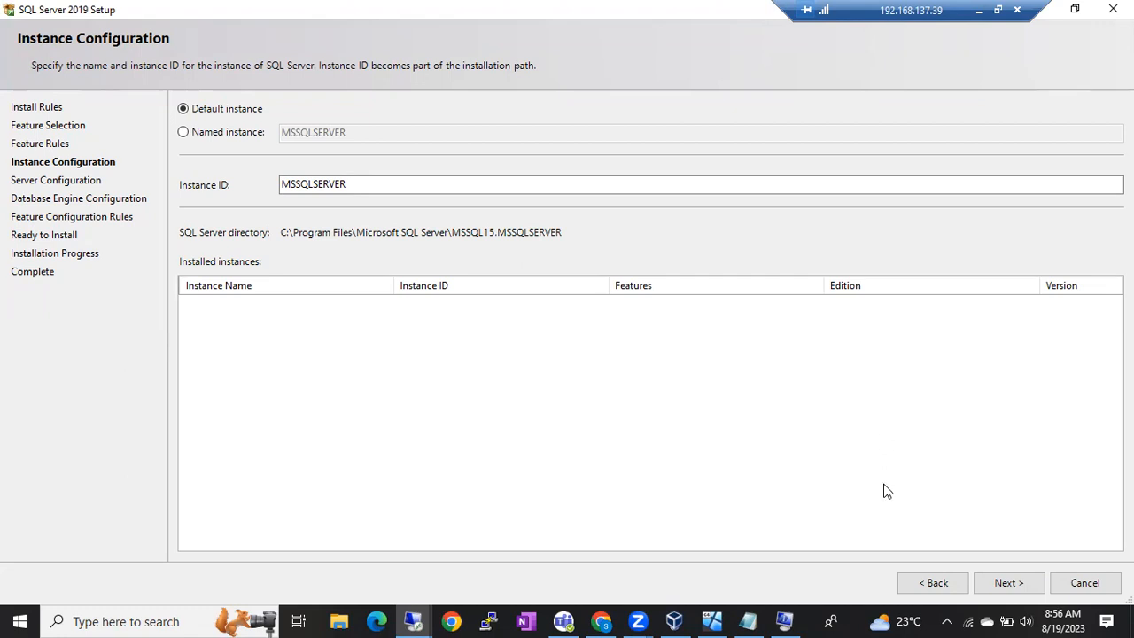
left_click(934, 582)
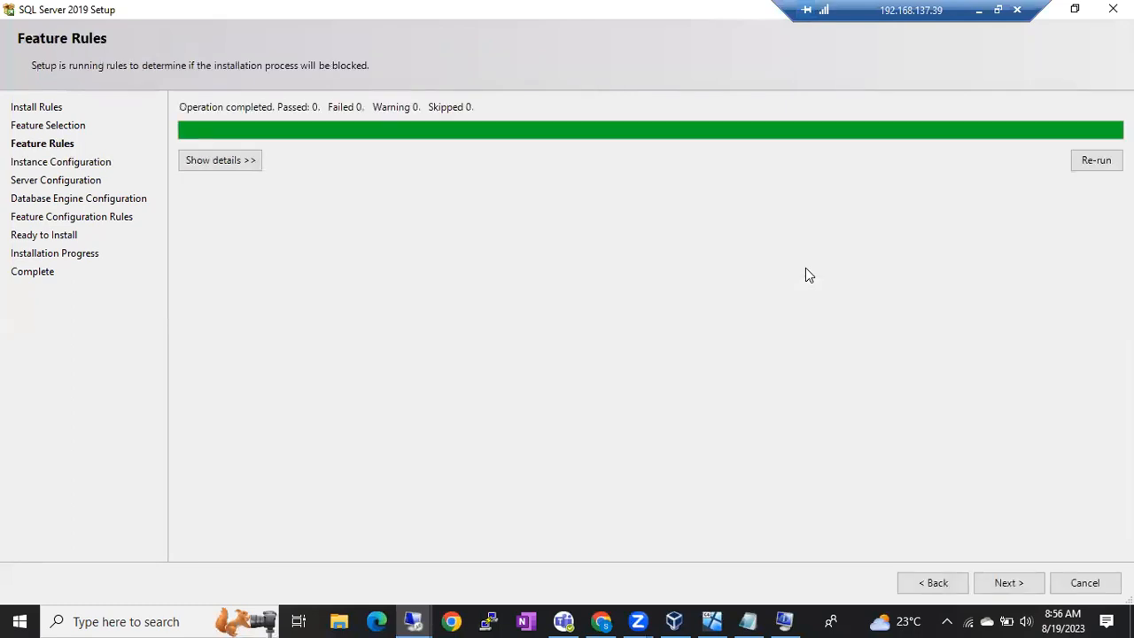
Step: Return to Feature Selection to review the 1736 MB disk requirement, PowerShell 3.0 prerequisite and chosen shared features
left_click(933, 592)
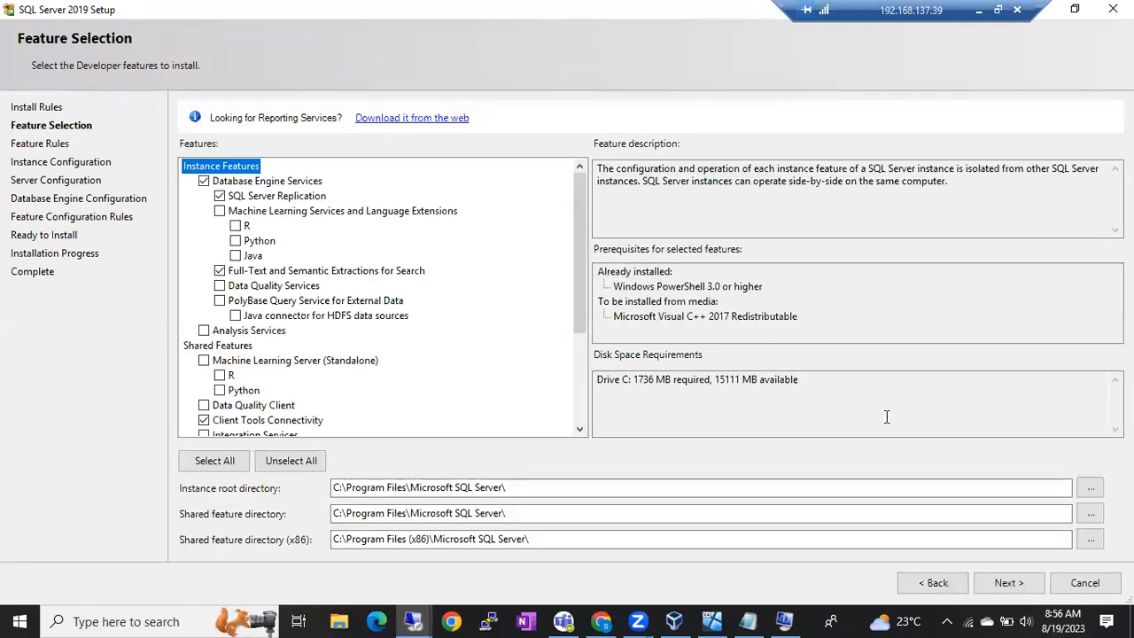
left_click_drag(622, 379, 797, 379)
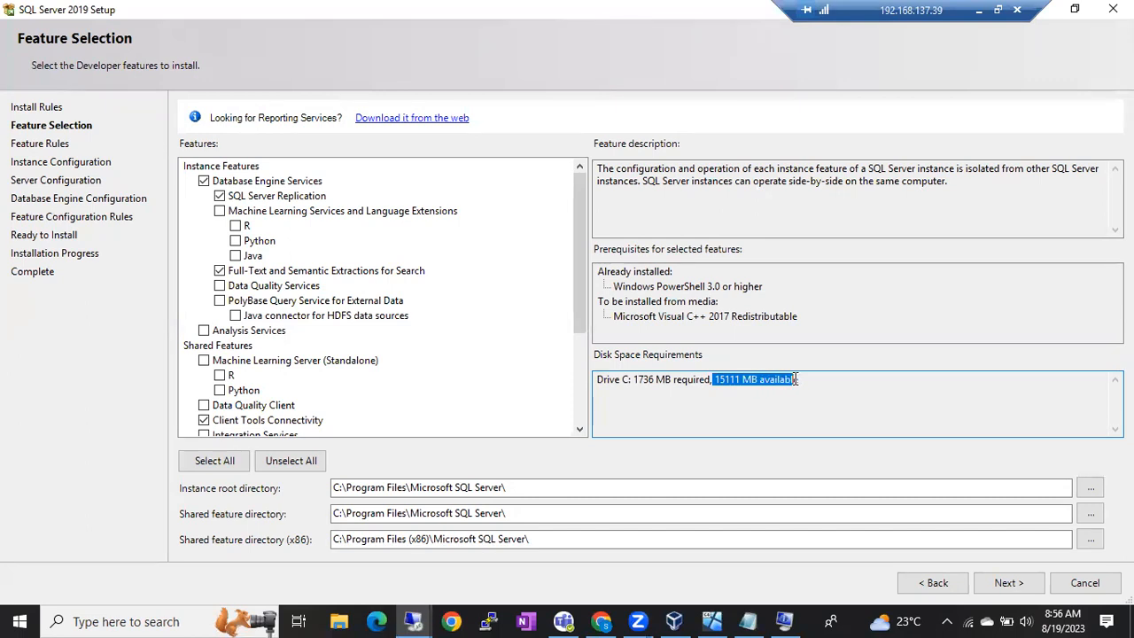
left_click_drag(633, 379, 747, 376)
left_click_drag(636, 380, 746, 378)
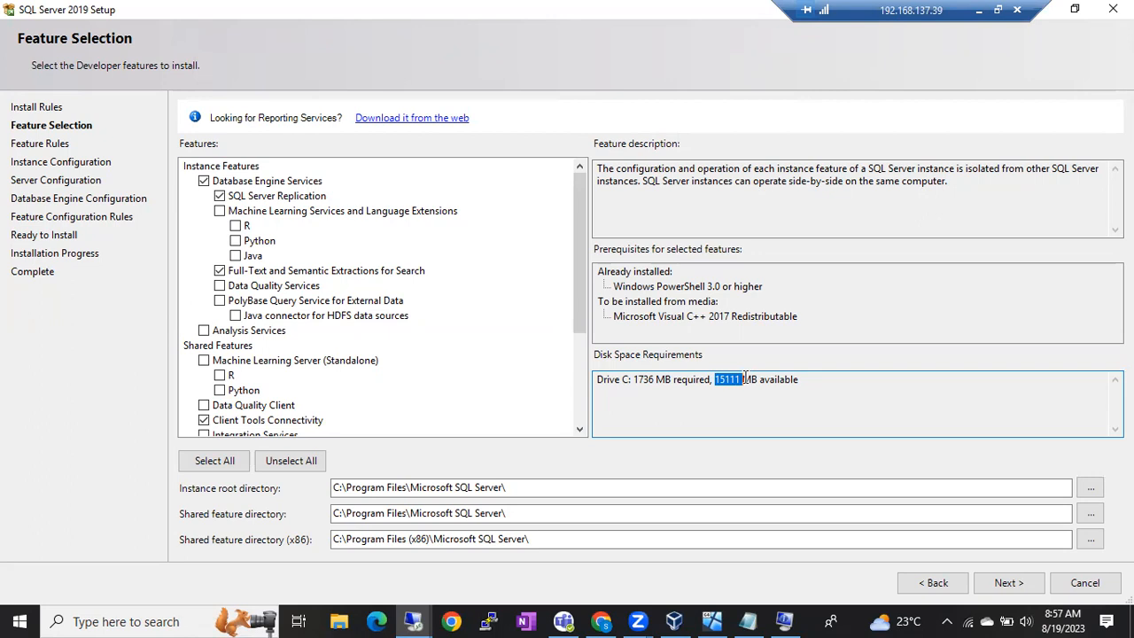
left_click(745, 379)
left_click_drag(633, 380, 808, 375)
left_click(819, 374)
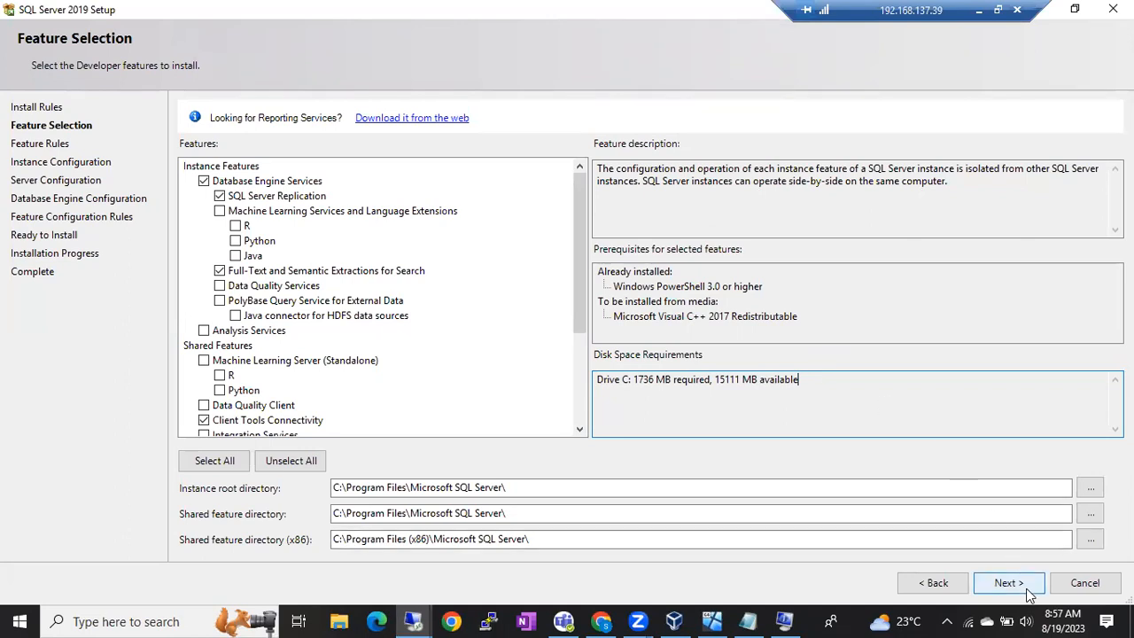
left_click(678, 288)
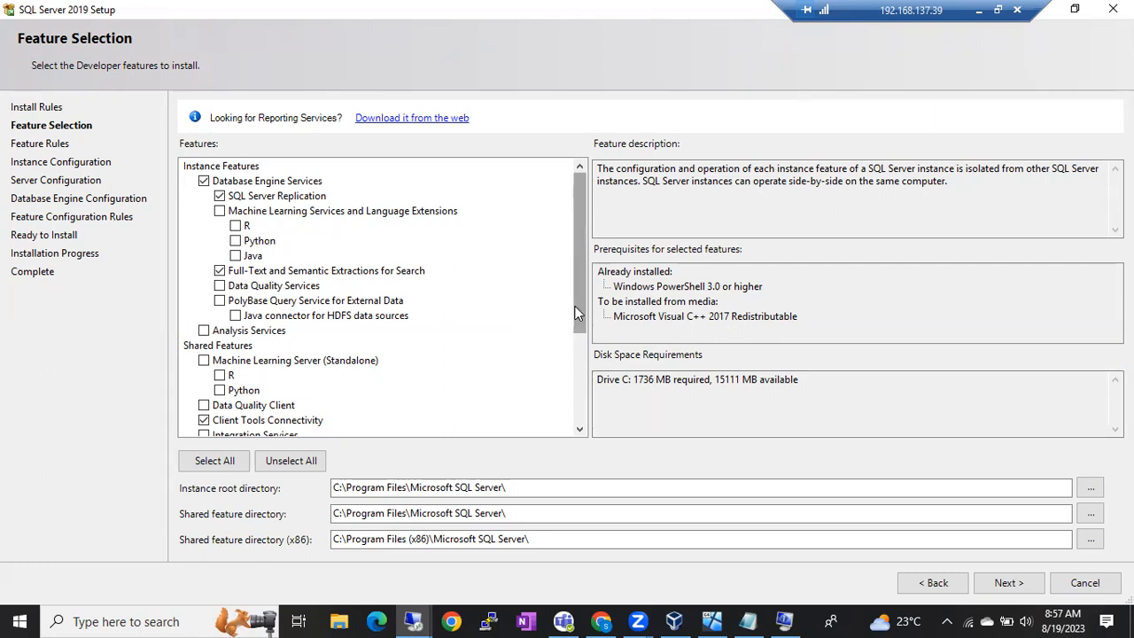
left_click_drag(576, 312, 599, 400)
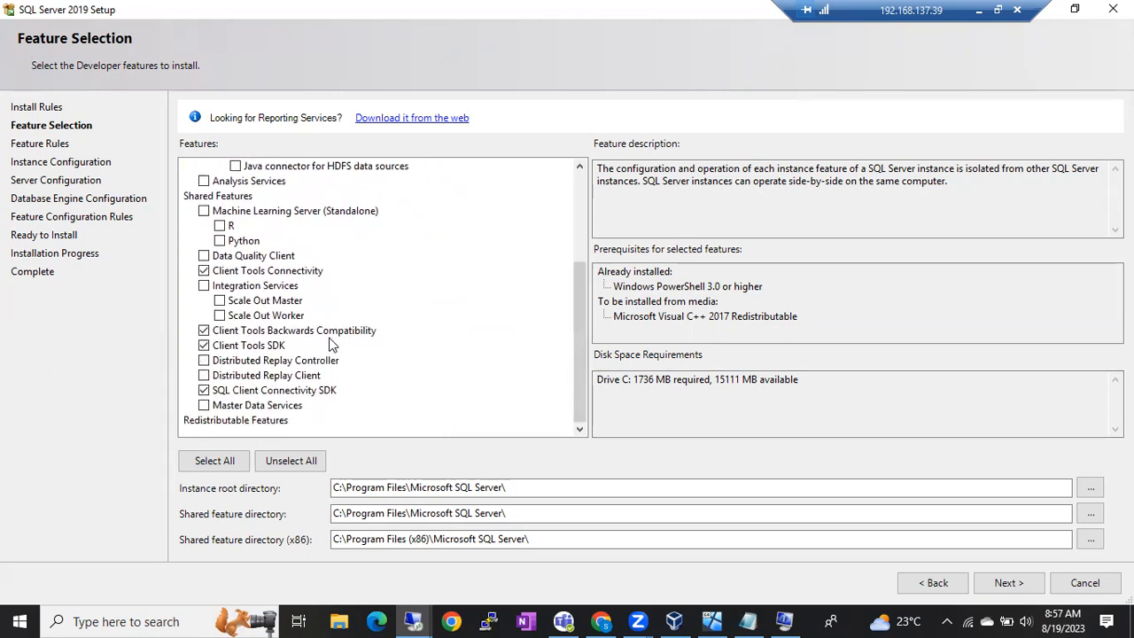
Step: Continue to Instance Configuration with default instance MSSQLSERVER, then resize and minimize the session window
left_click(1008, 583)
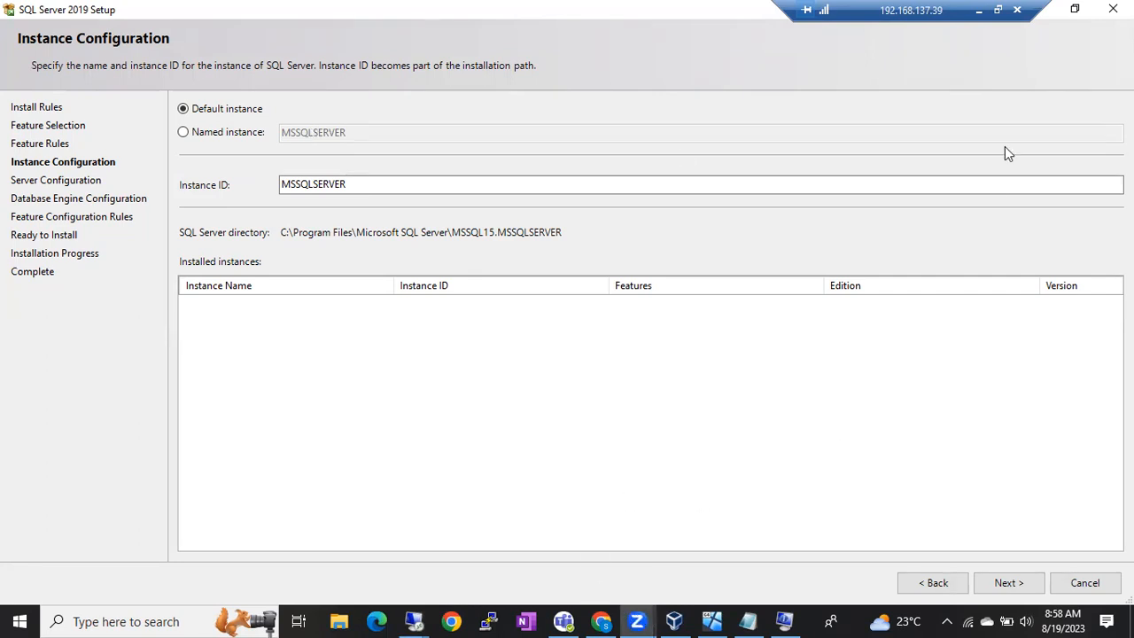
left_click(998, 9)
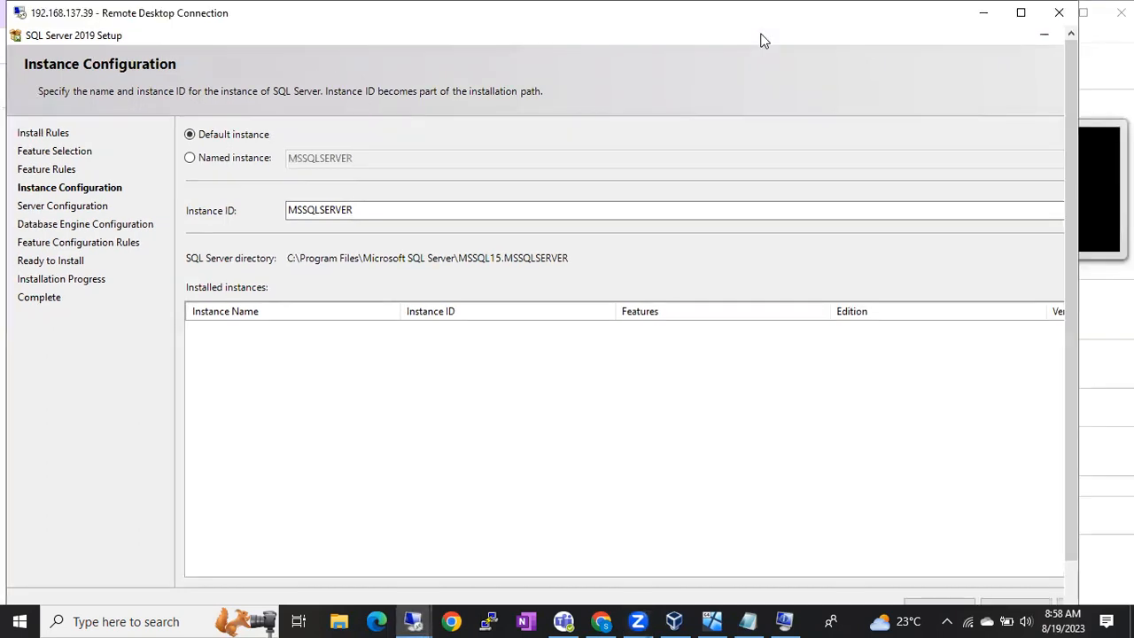
left_click(1021, 13)
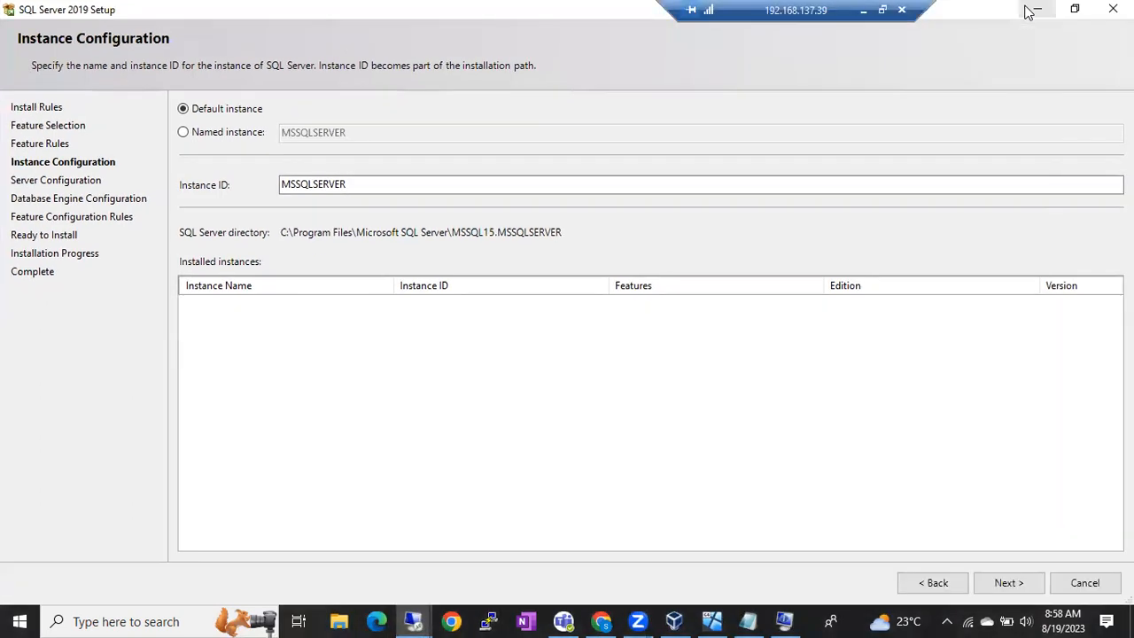
left_click(1037, 10)
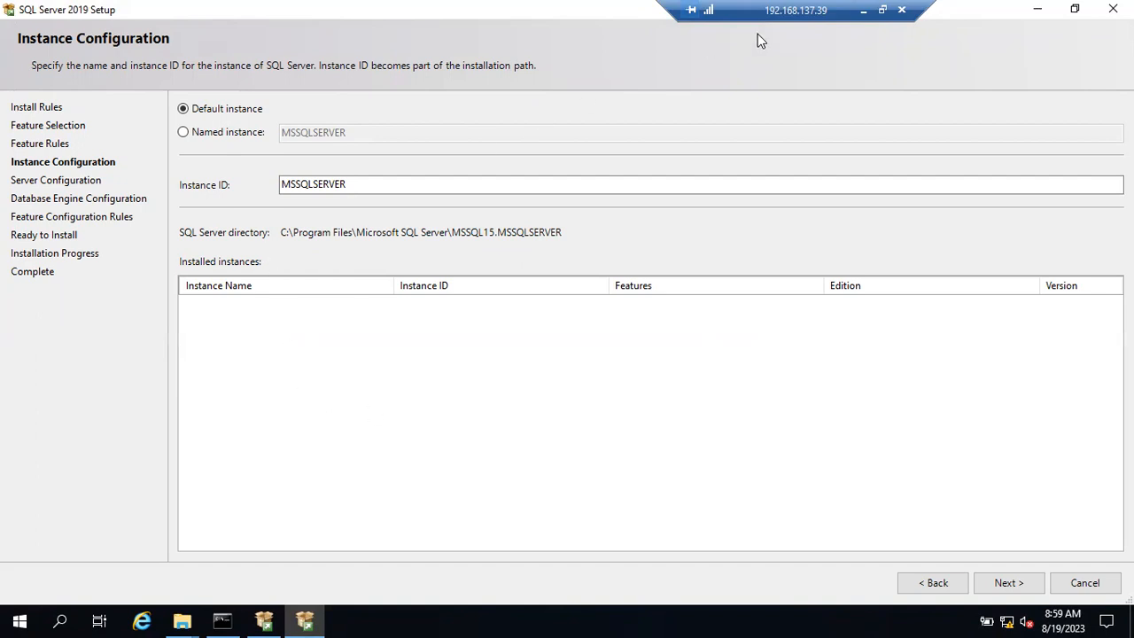
Step: Add a 'Types of Instances' heading with 'Default' and 'Named' lines below Components in Notepad
left_click(864, 10)
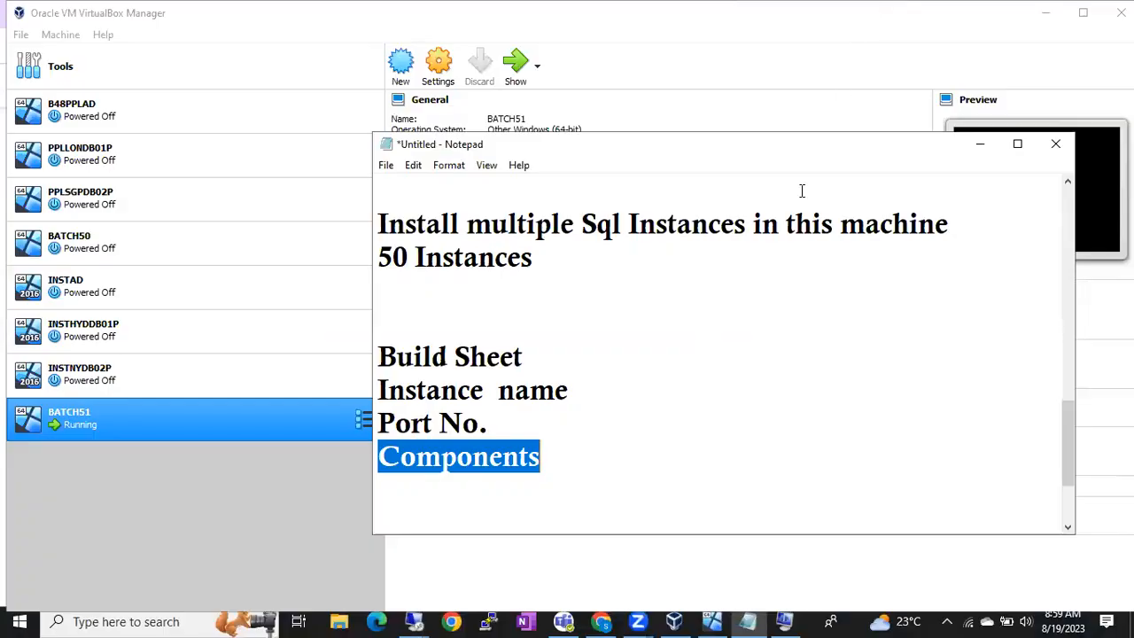
left_click(636, 479)
key("Return")
type("Types of Instacne")
key("BackSpace")
key("BackSpace")
key("BackSpace")
type("nces")
key("Return")
type("Default")
key("Return")
type("Named")
key("Return")
Step: Insert a blank line above 'Named', then minimize the Notepad notes
key("Up")
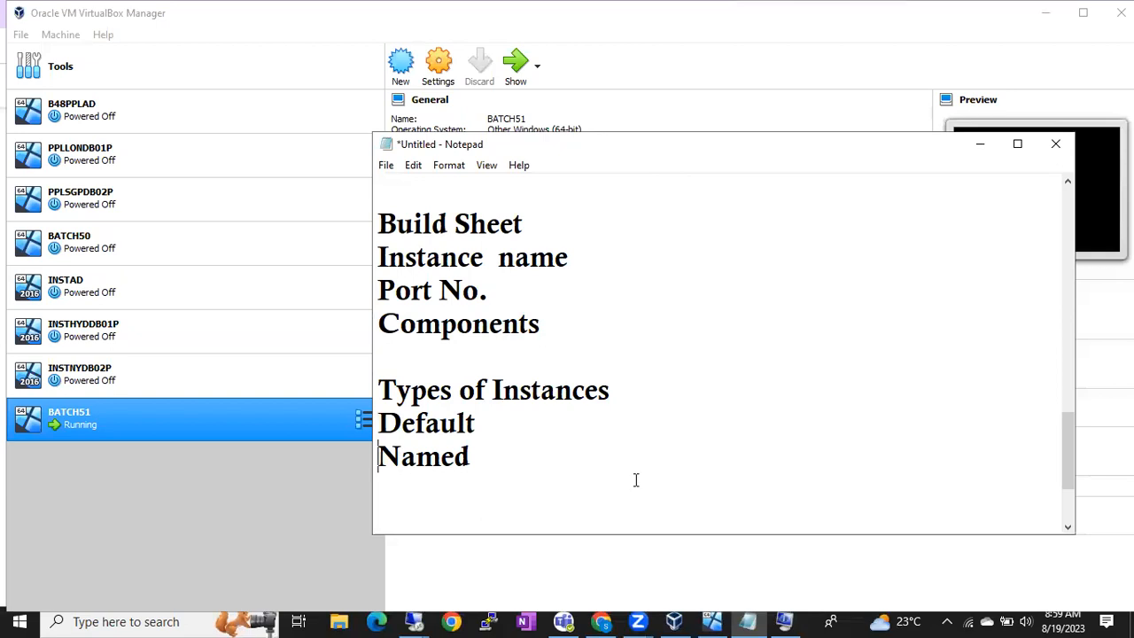
key("Return")
key("Up")
key("Up")
key("shift+Down")
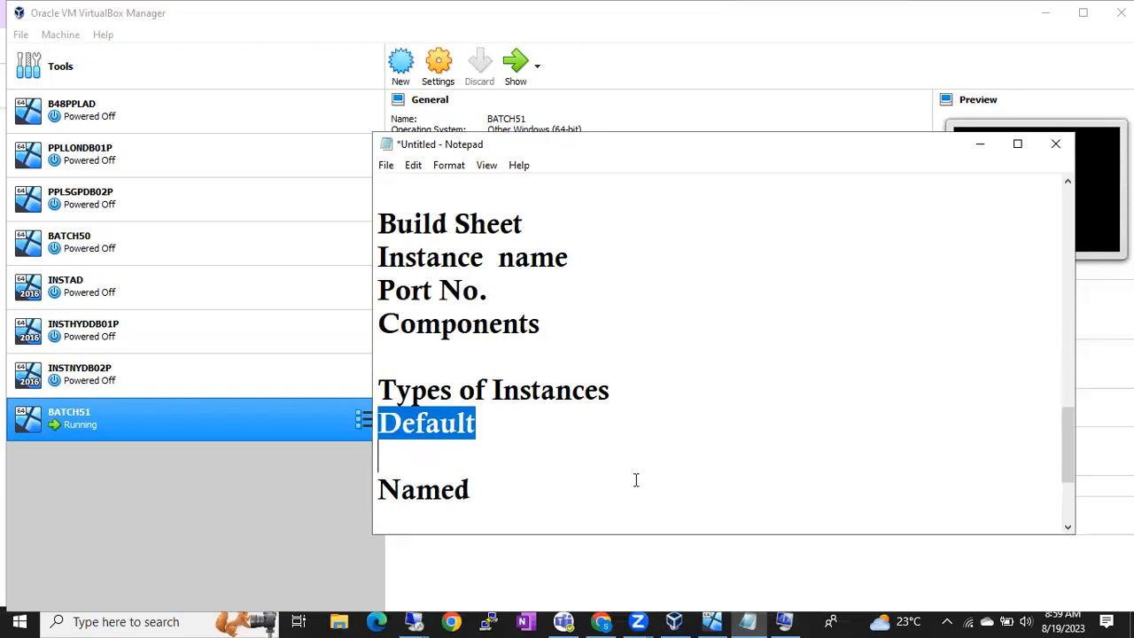
key("shift+Down")
key("shift+Down")
key("Up")
key("Up")
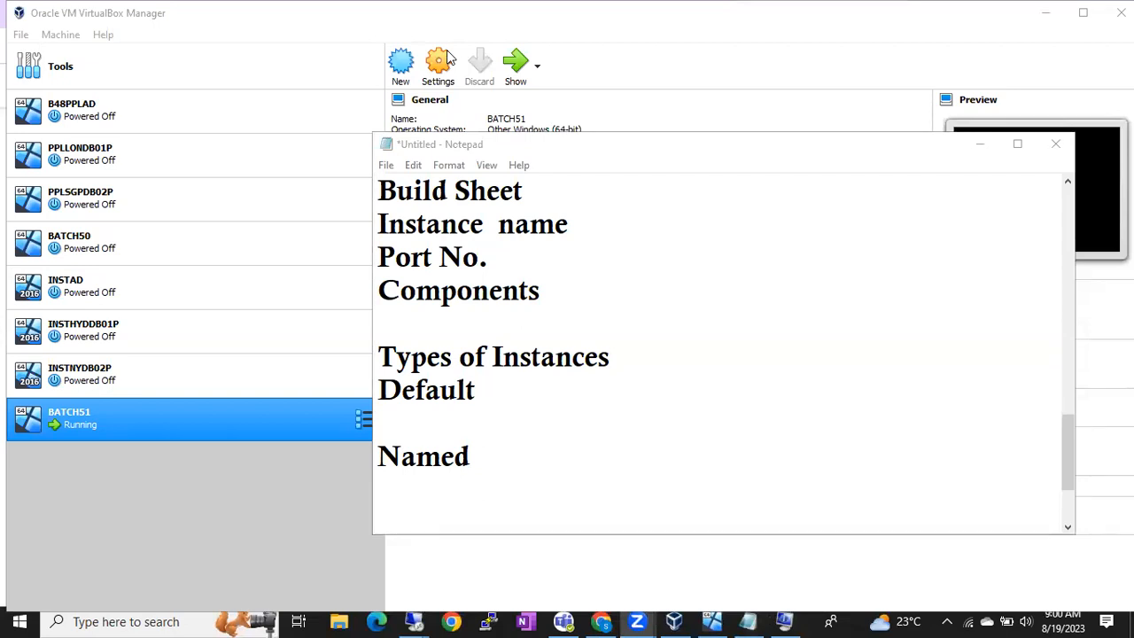
left_click(577, 476)
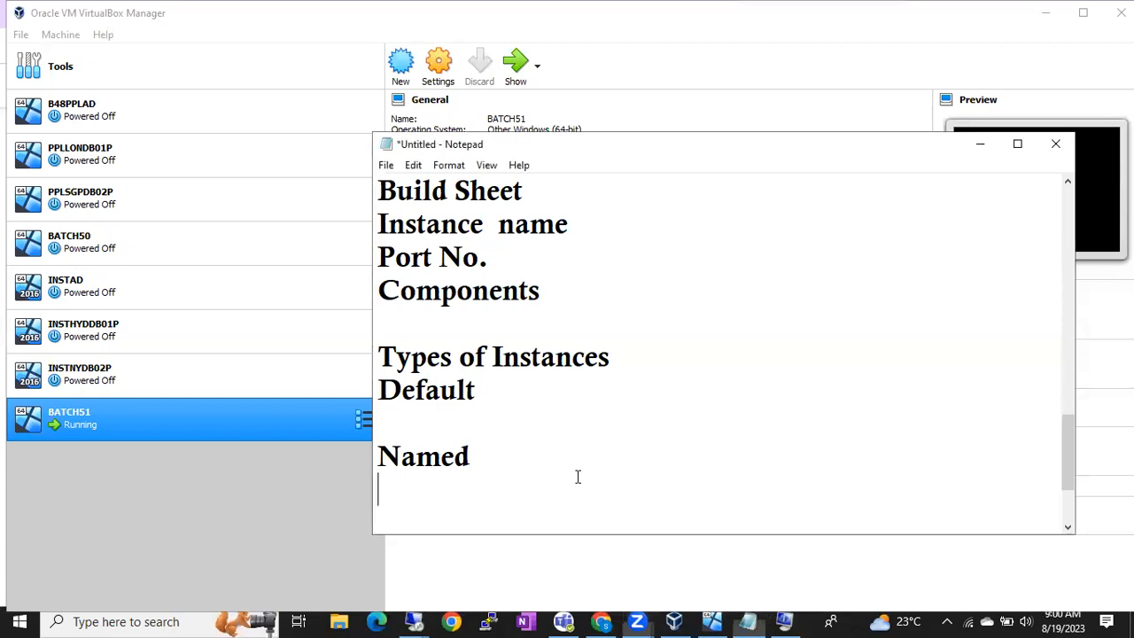
left_click(981, 145)
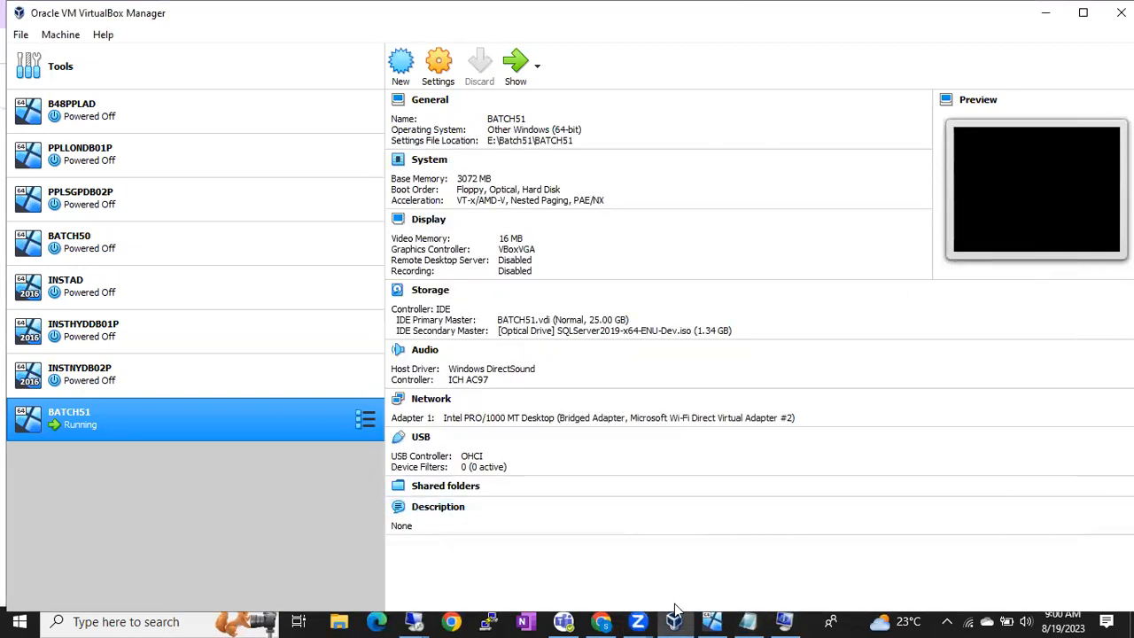
left_click(414, 622)
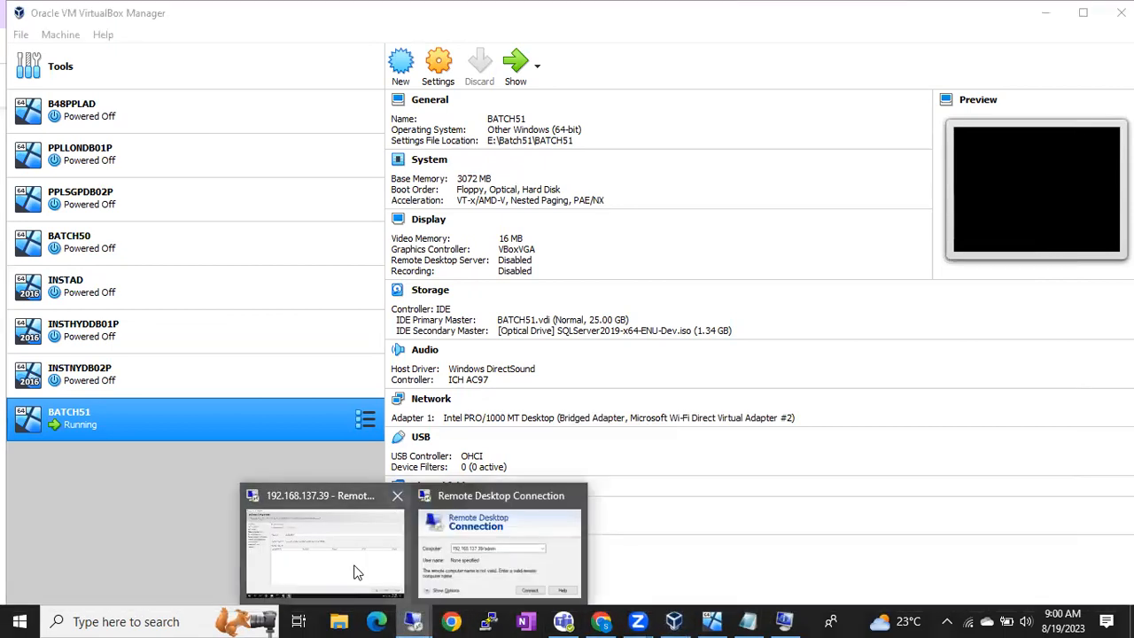
Step: Restore the 192.168.137.39 remote session showing SQL Server Setup's Instance Configuration page
left_click(352, 570)
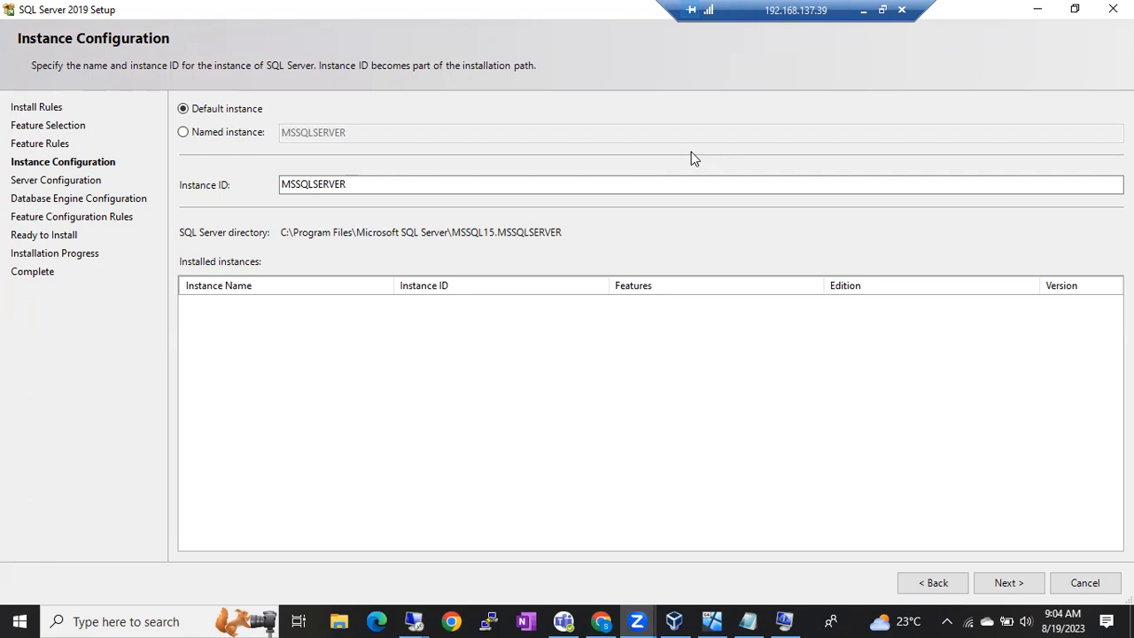
Step: Back in Notepad, add lines '1+49', 'Default Instance' and '49 Named Instances'
left_click(864, 12)
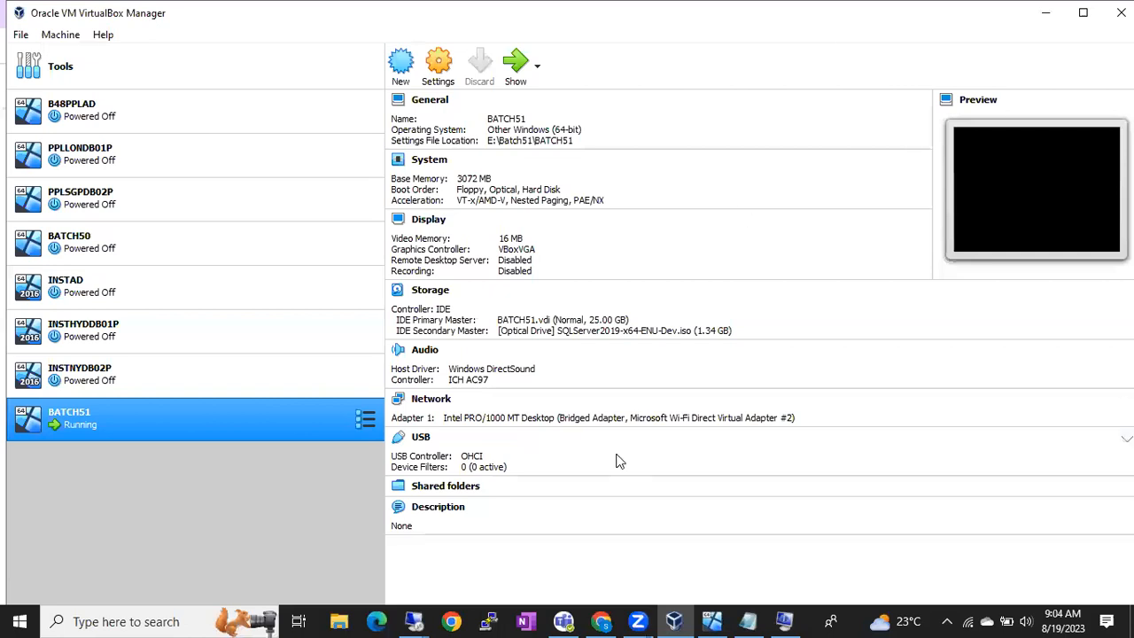
left_click(748, 620)
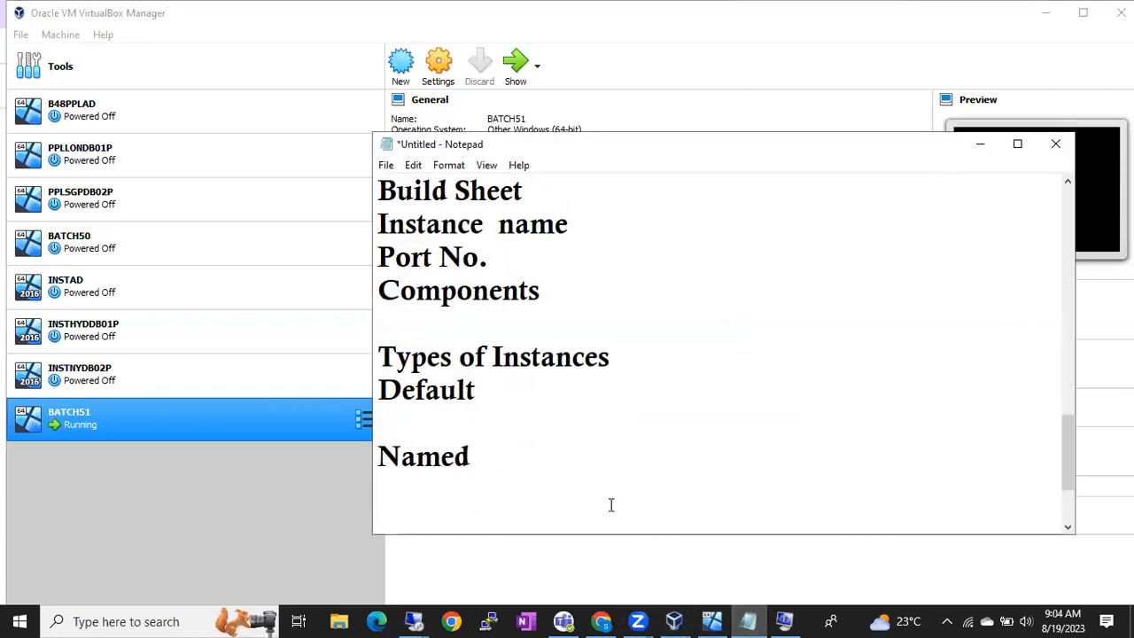
type("1+")
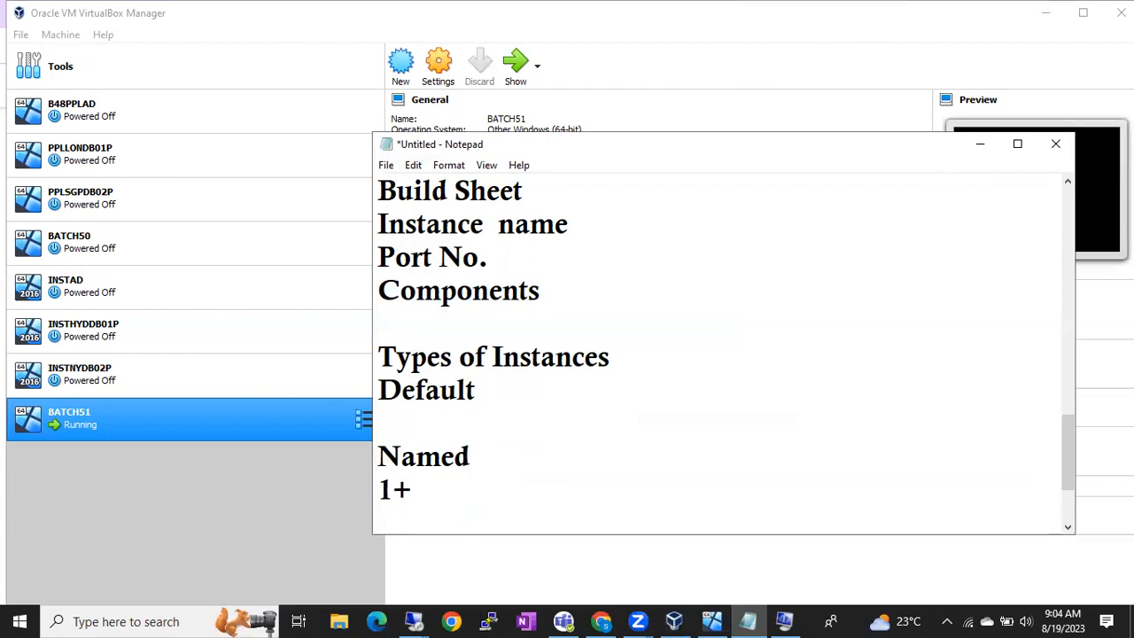
type("49")
key("Return")
type("Default In")
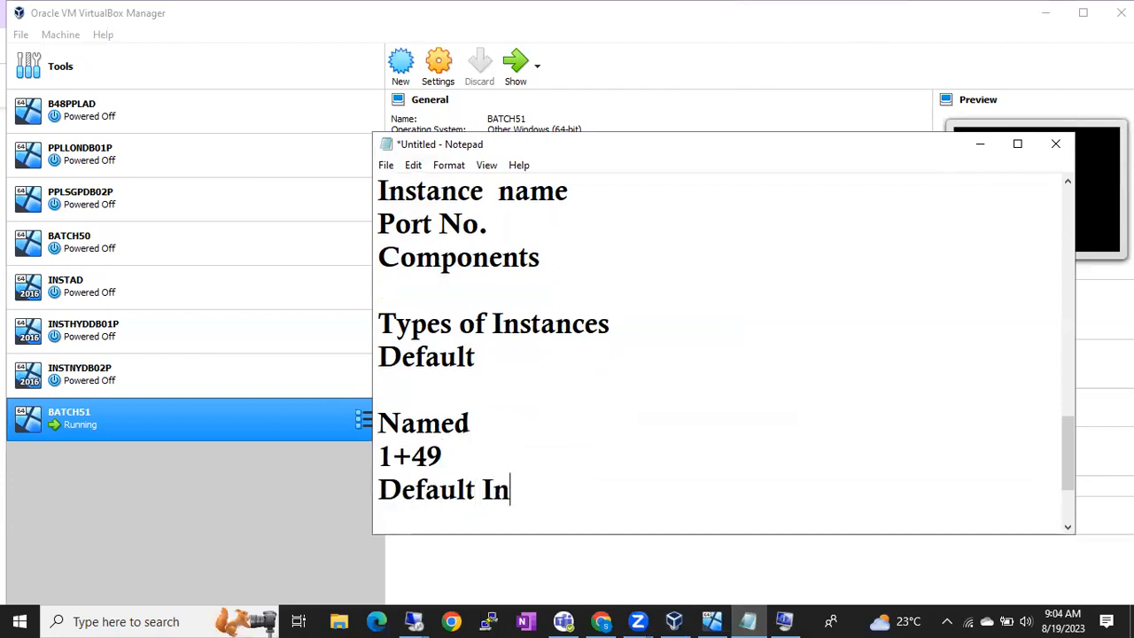
type("stance")
key("Return")
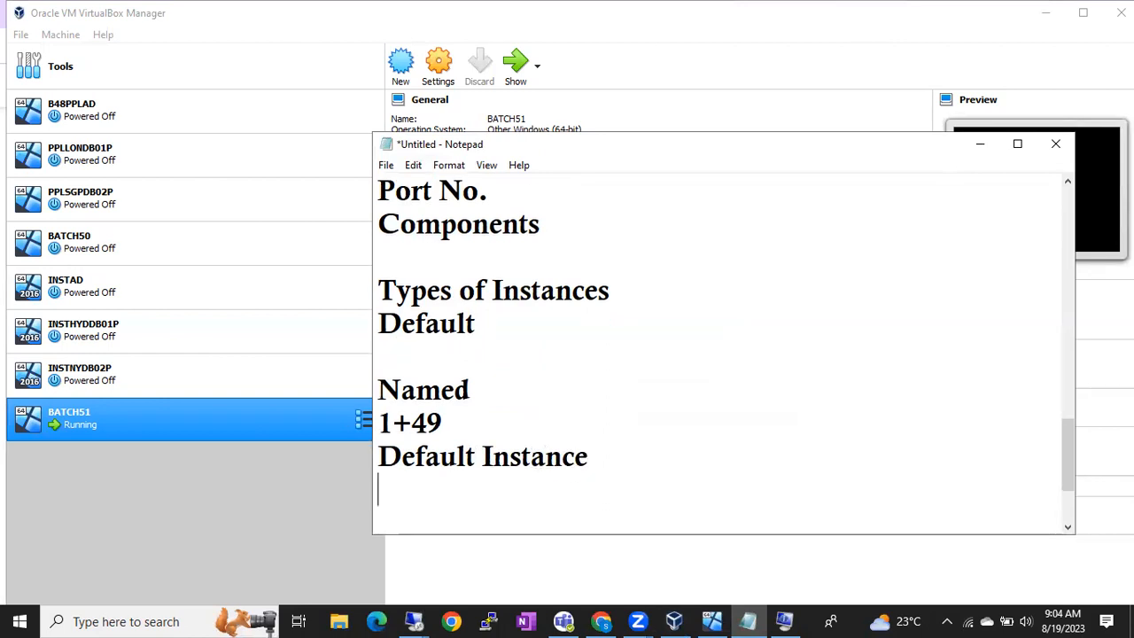
type("49 Na")
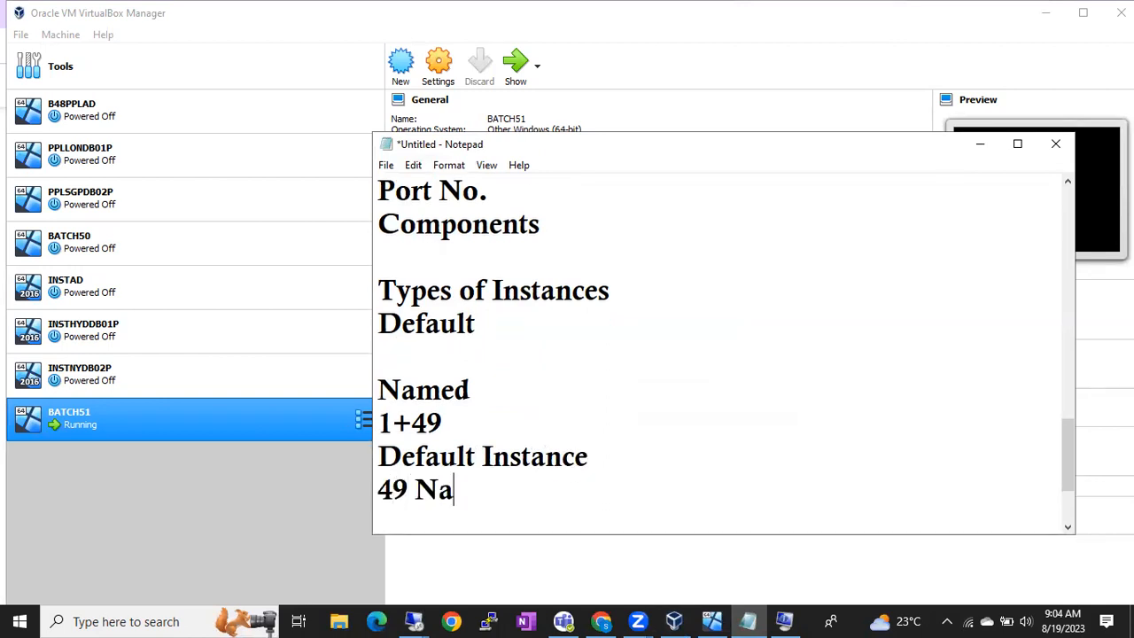
type("med Insta")
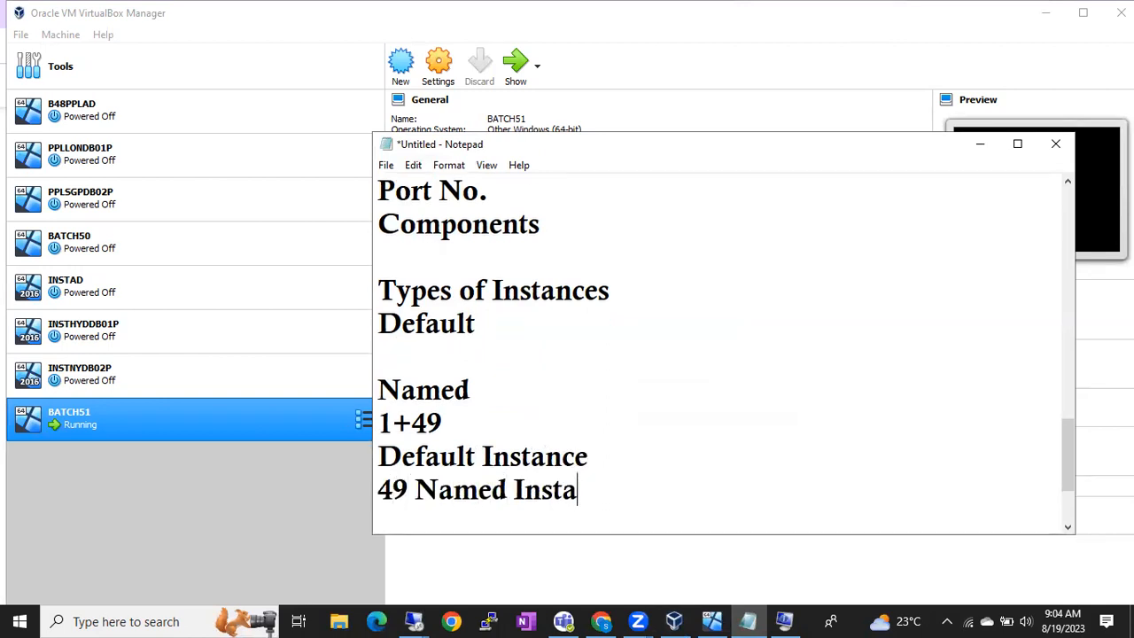
type("nces")
key("Return")
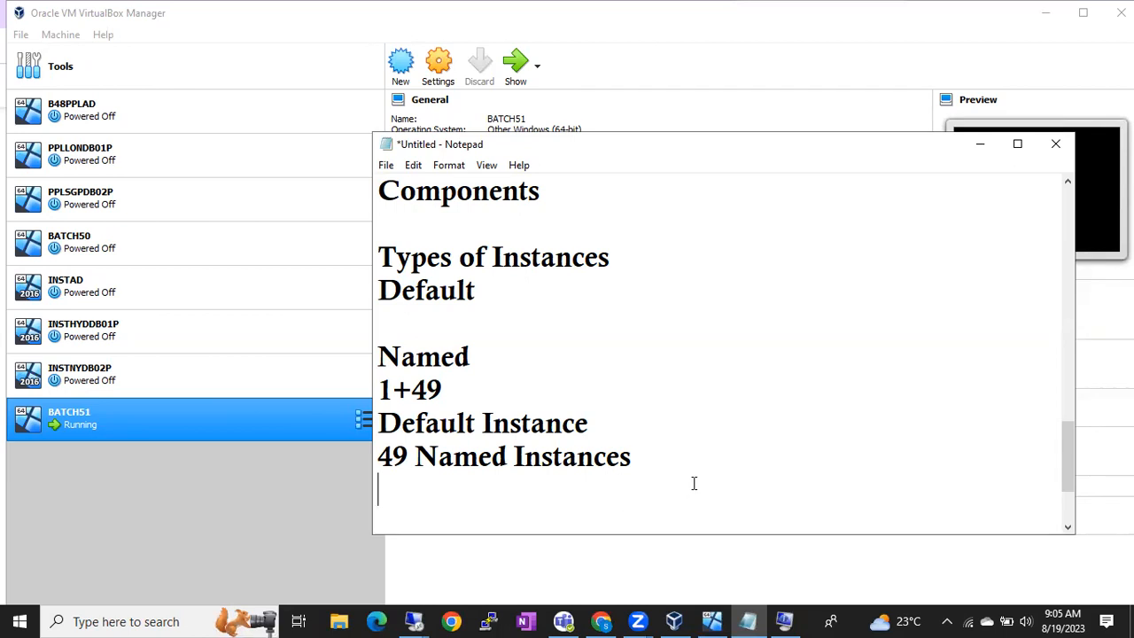
left_click(615, 429)
type("-")
left_click_drag(379, 424, 616, 412)
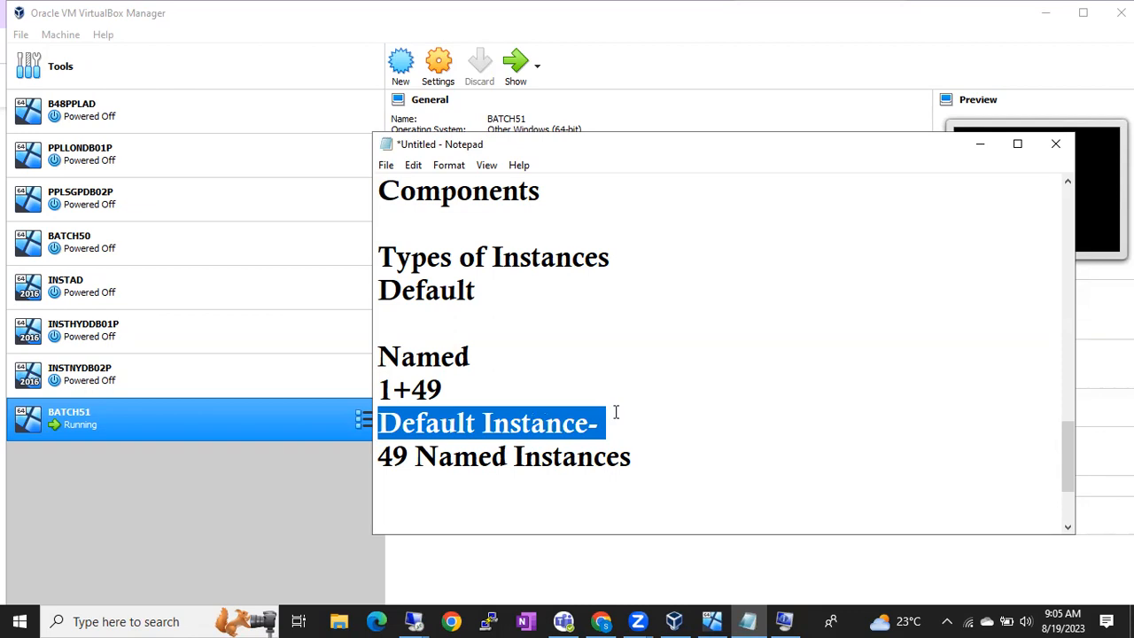
left_click(616, 412)
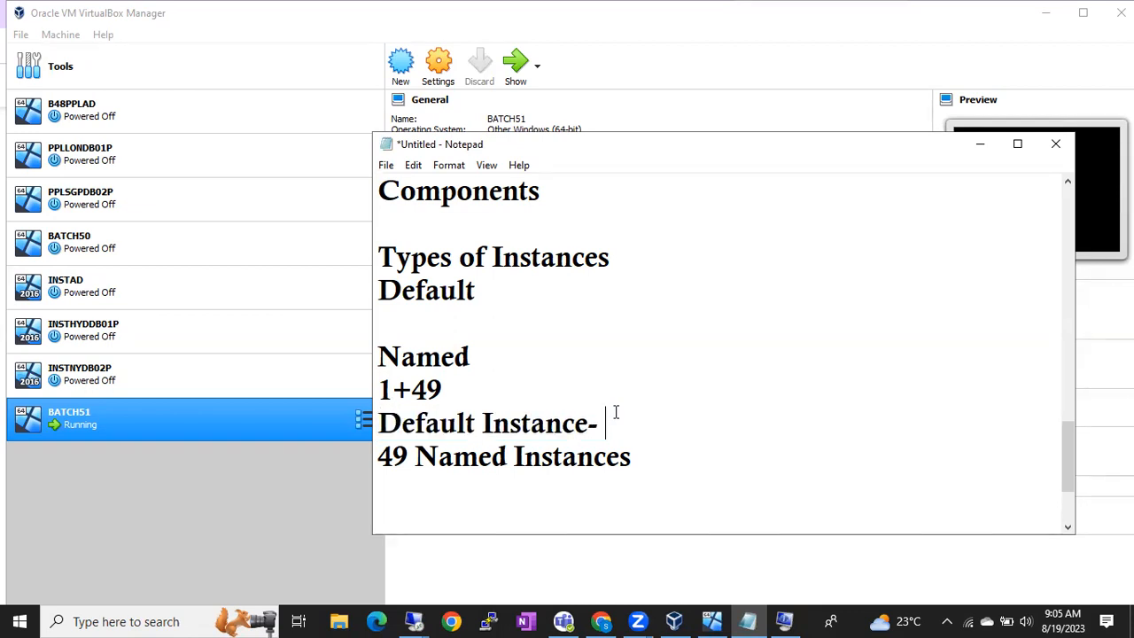
left_click(387, 423)
left_click_drag(388, 423, 562, 426)
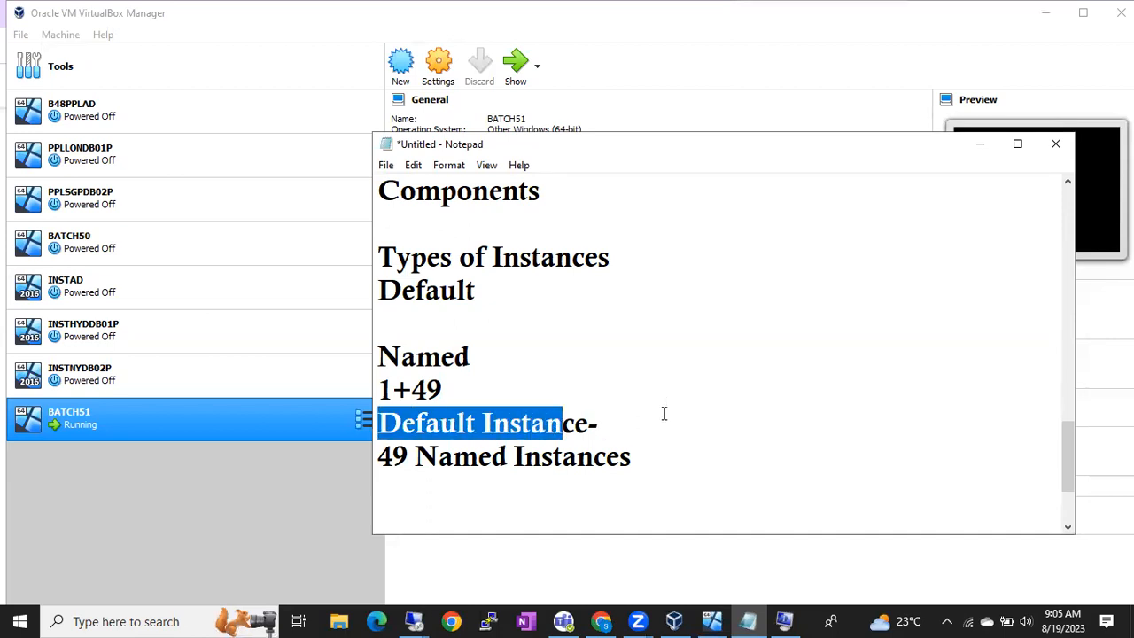
left_click(672, 458)
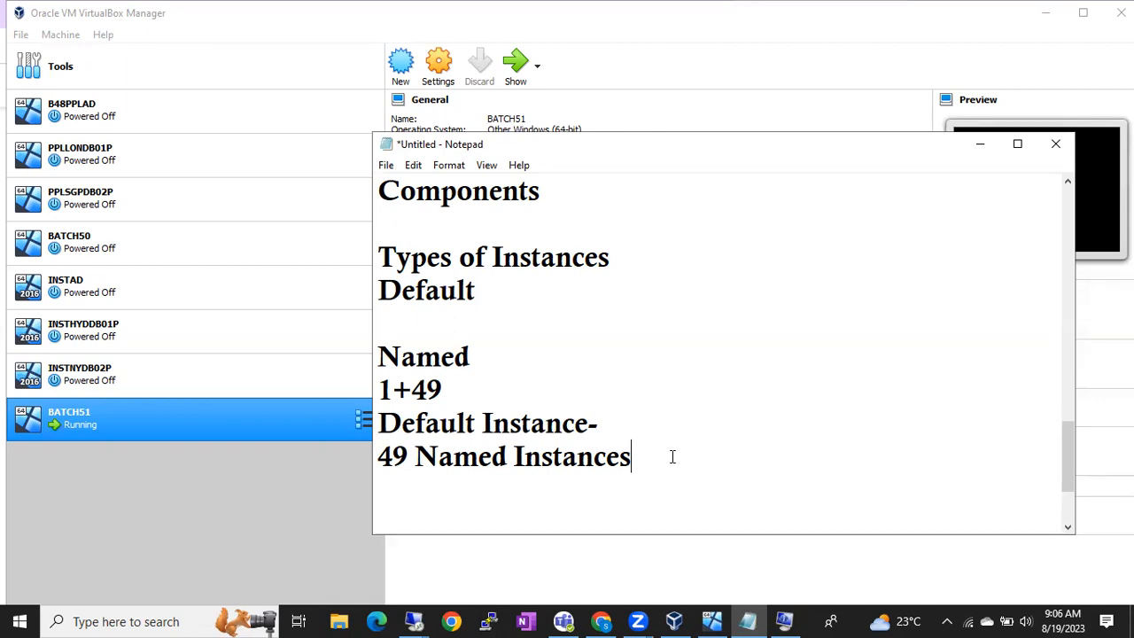
left_click(663, 424)
Step: Append ' 1' to the 'Default Instance-' line in Notepad
left_click_drag(381, 425, 608, 418)
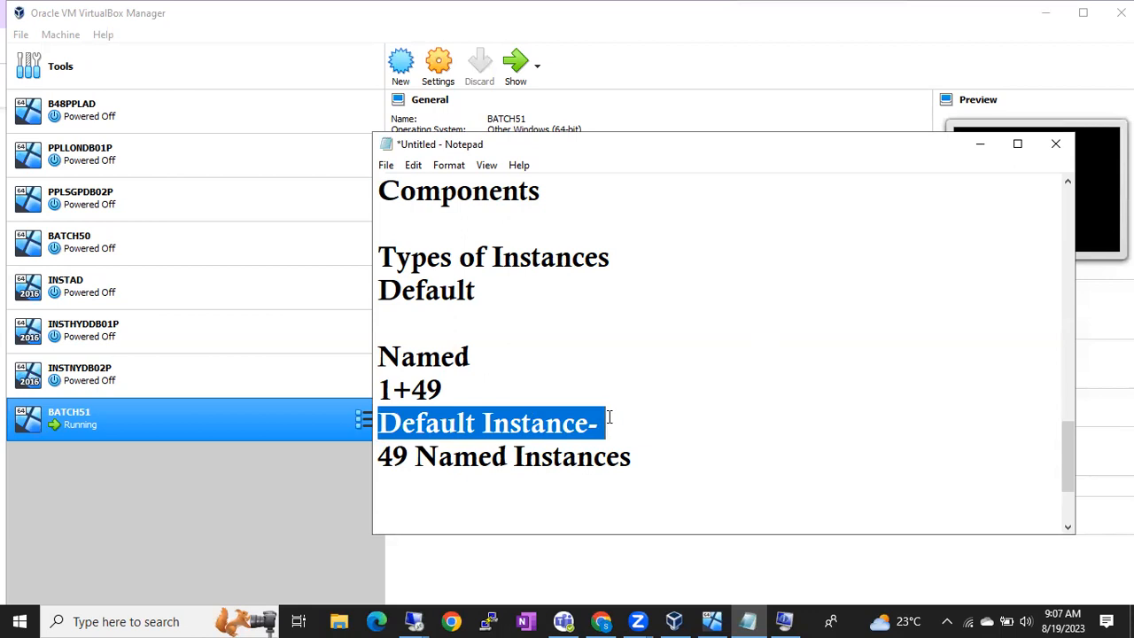
left_click_drag(380, 459, 638, 470)
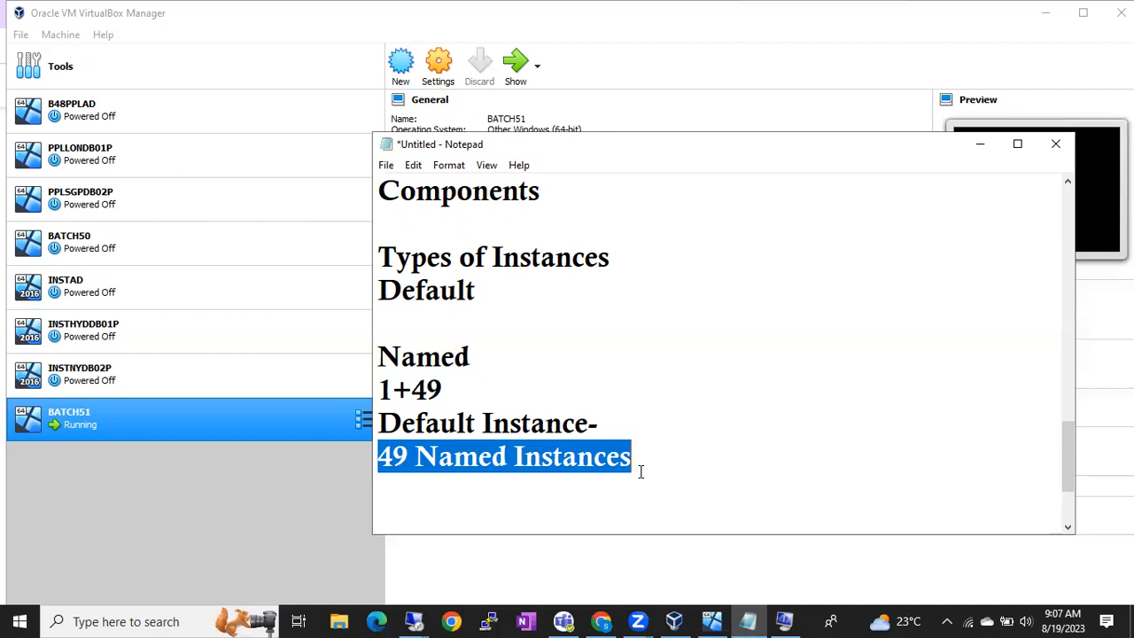
left_click(641, 472)
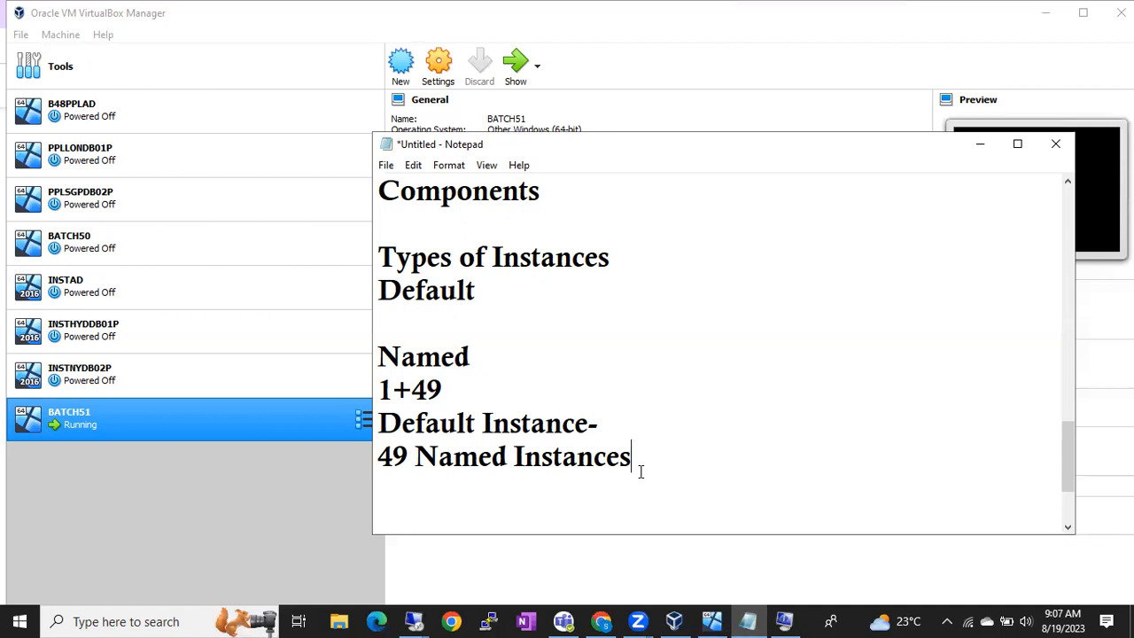
left_click(380, 423)
left_click_drag(381, 423, 621, 417)
left_click(620, 417)
type("1")
Step: Append '-49' to the '49 Named Instances' line and begin a new empty line
left_click(649, 456)
type("-")
type("40")
key("BackSpace")
type("9")
key("Return")
left_click(413, 620)
Step: Switch to the remote session with SQL Server 2019 Setup on Instance Configuration, default instance MSSQLSERVER
left_click(329, 565)
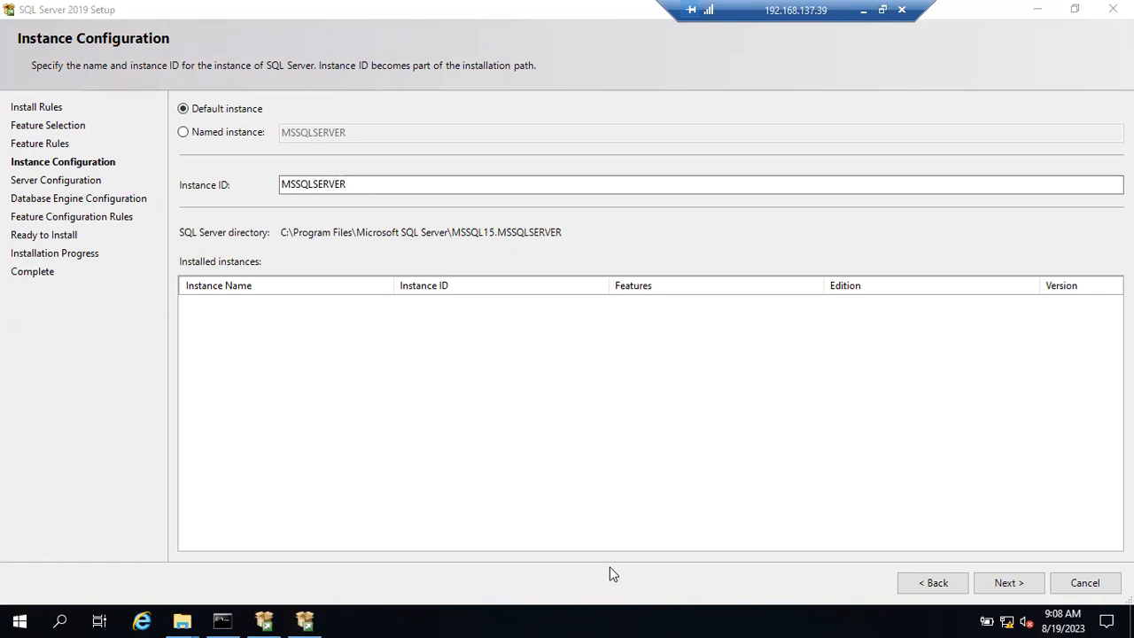
left_click(187, 621)
left_click(114, 577)
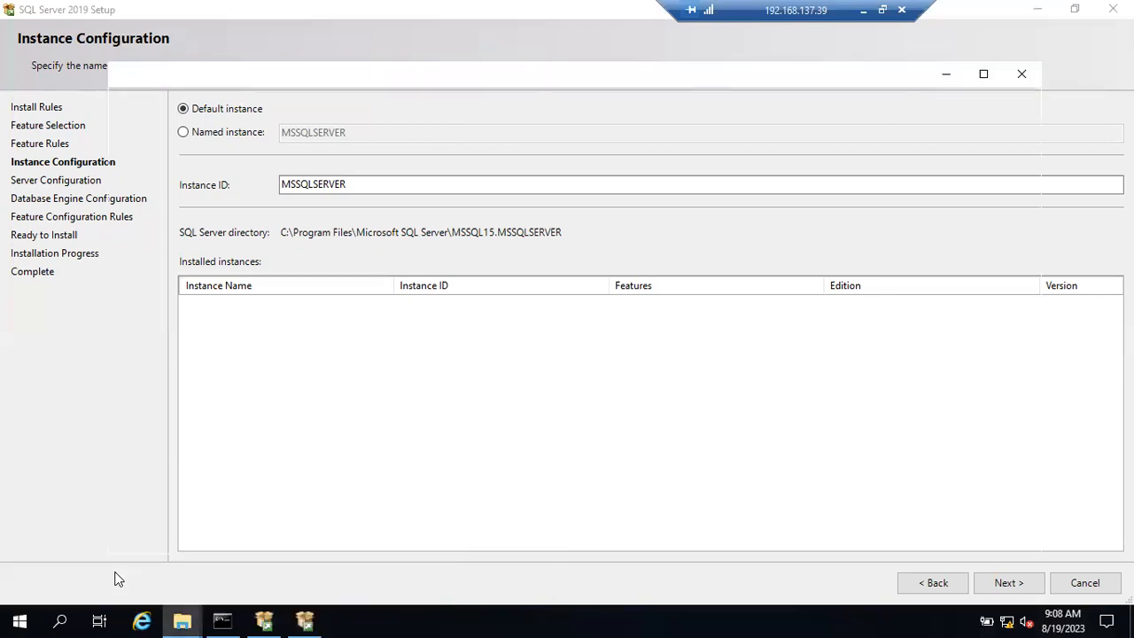
right_click(152, 275)
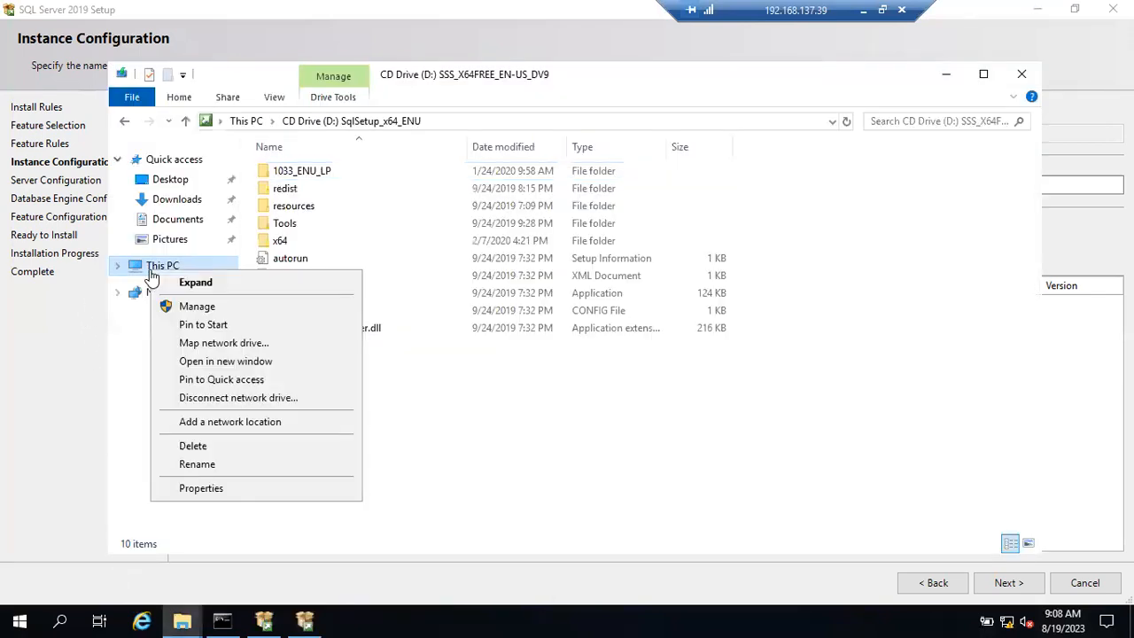
left_click(240, 495)
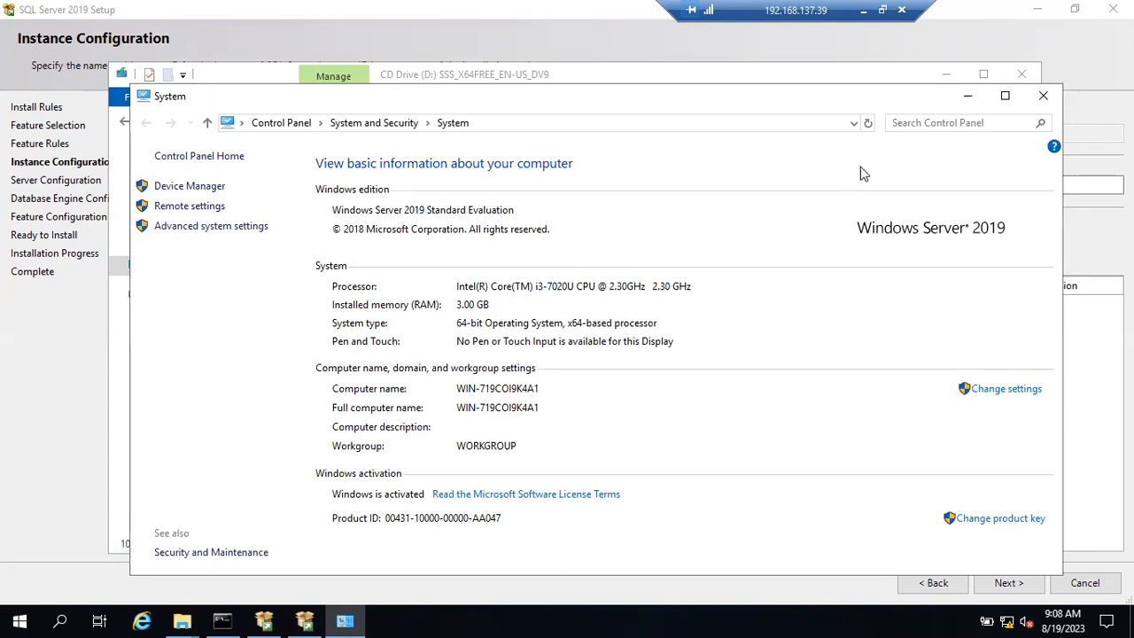
left_click(1043, 95)
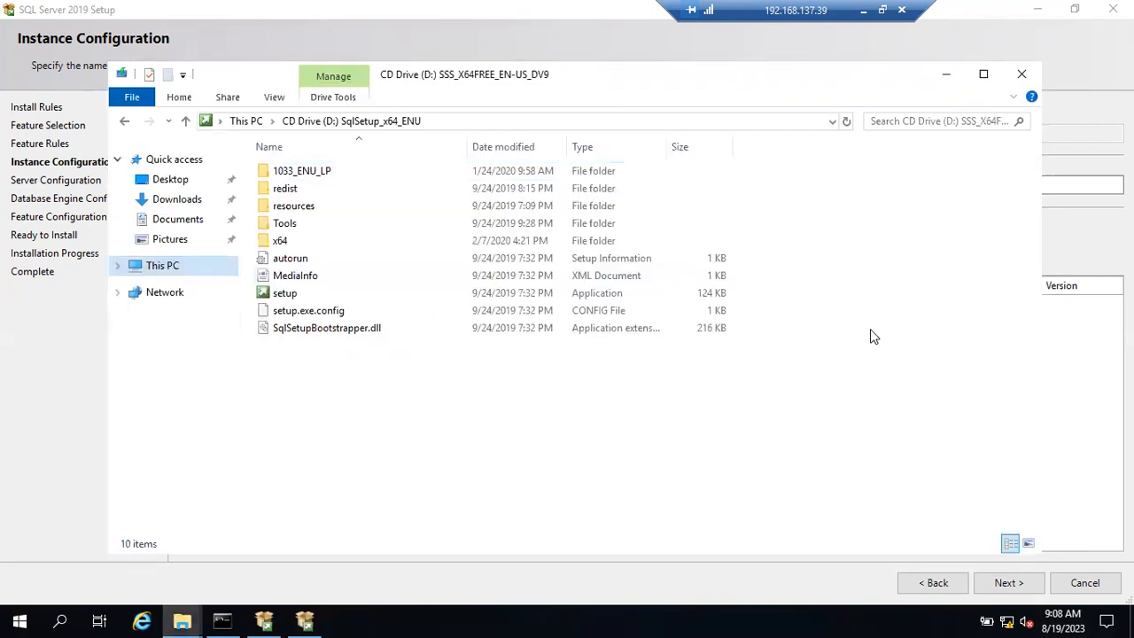
Step: Run msinfo32 to check the System Name, close System Information, and reopen the Run box
key("super+r")
type("msin")
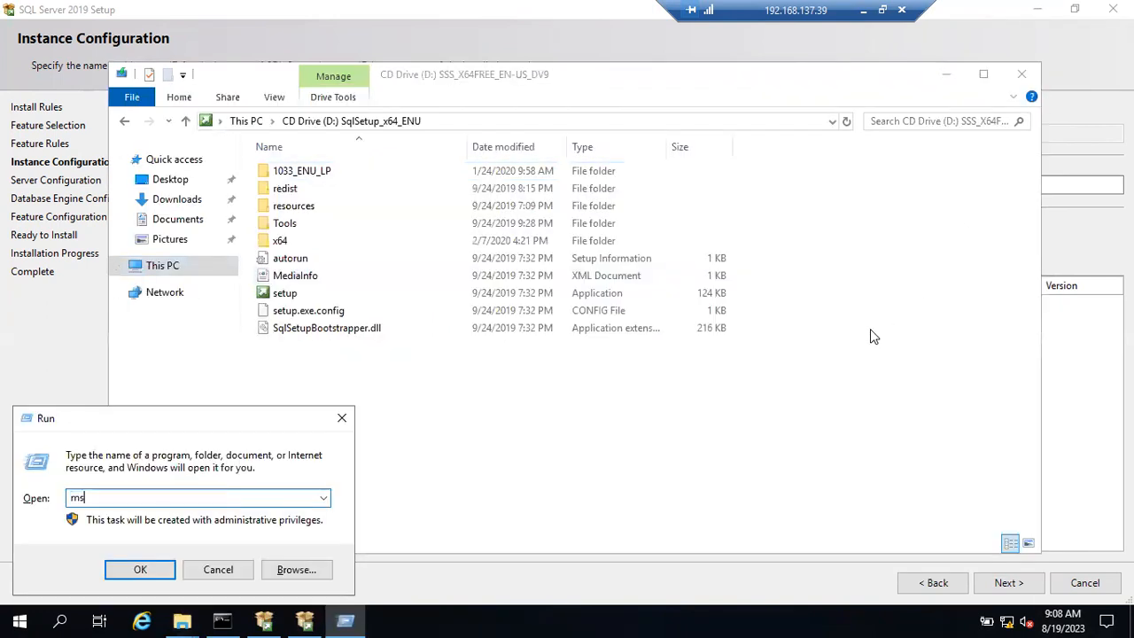
type("fo32")
key("Return")
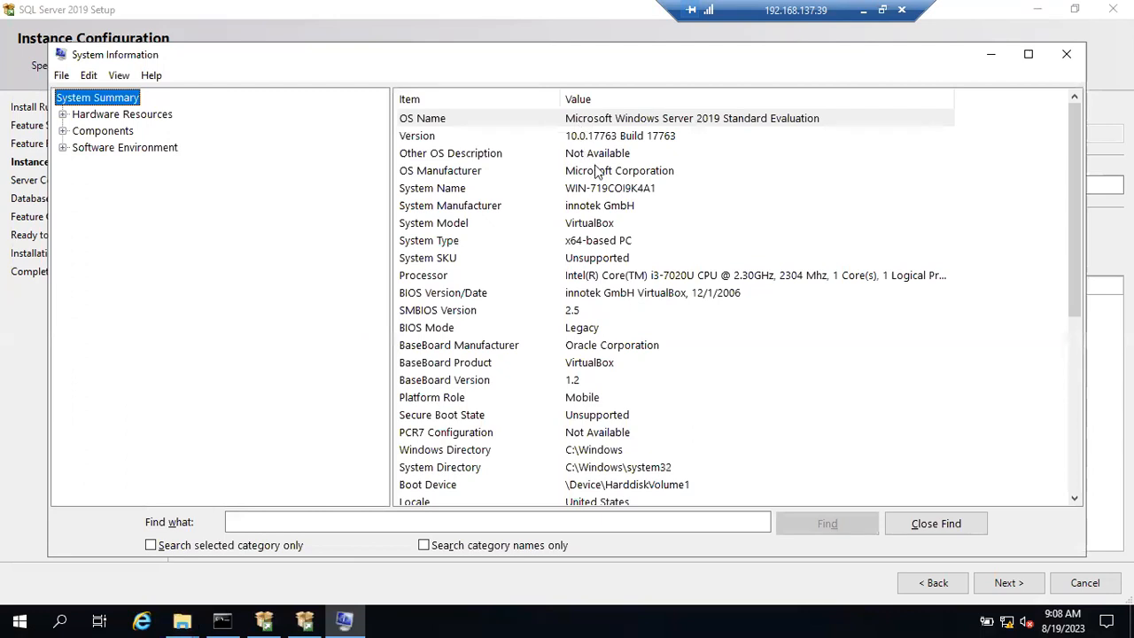
left_click(612, 190)
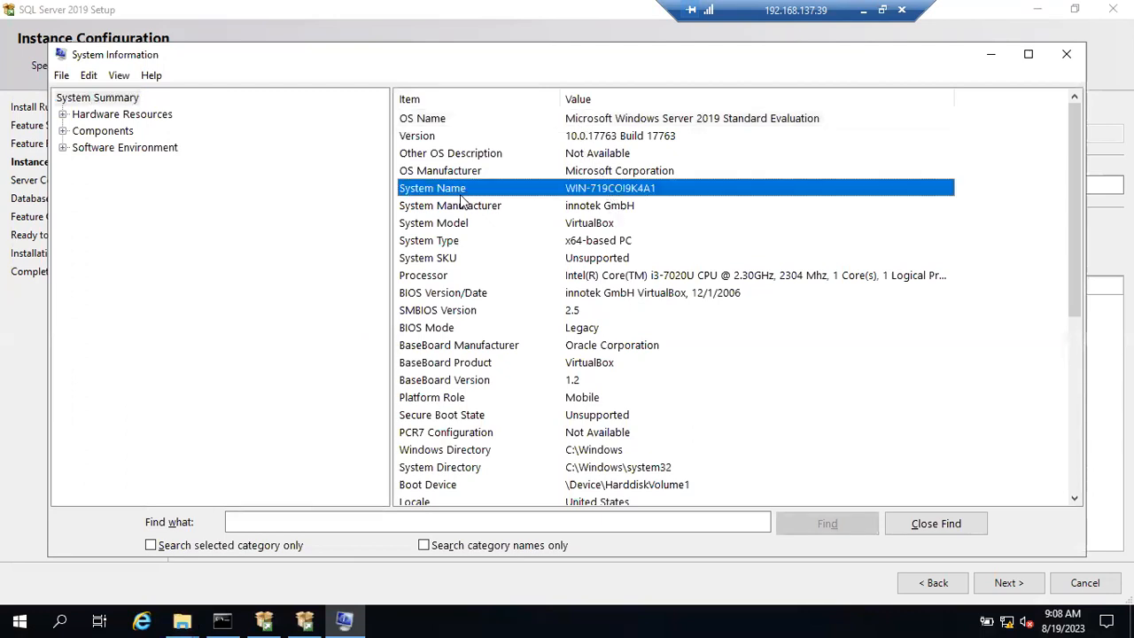
left_click(1067, 54)
key("super+r")
Step: Open a Command Prompt from Run, run hostname, and select the printed server name
type("cmd")
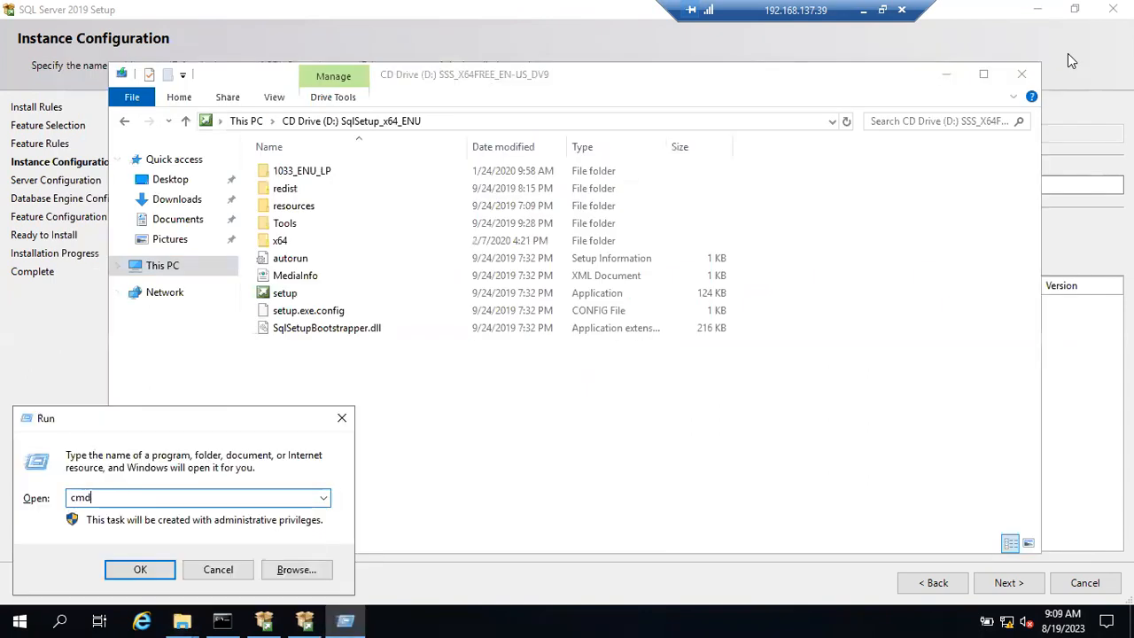
key("Return")
type("hos")
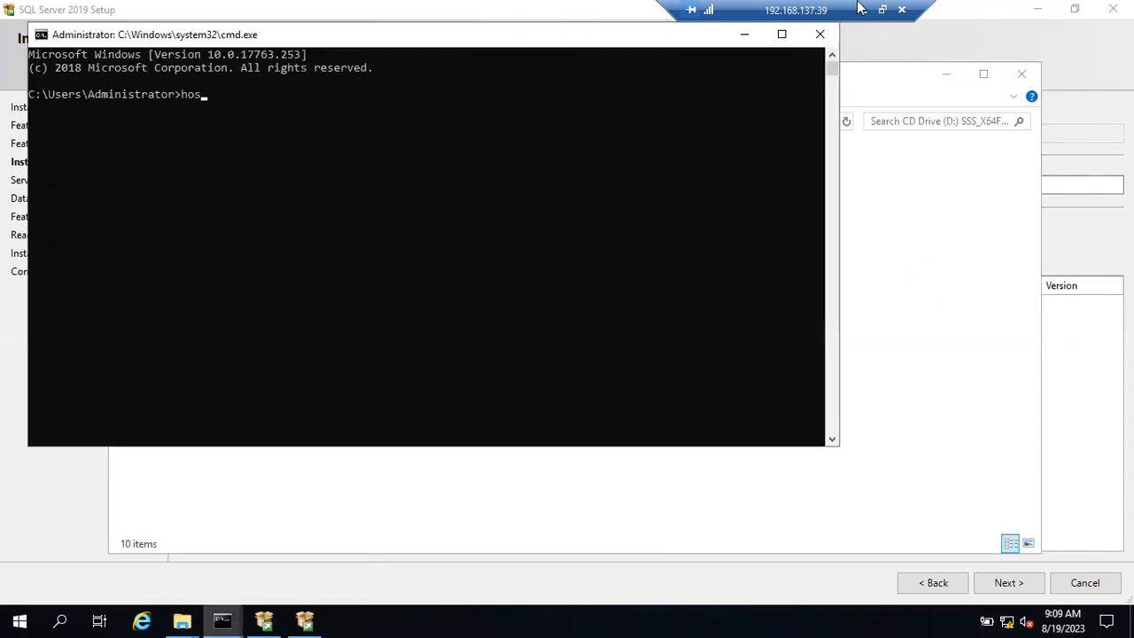
type("tname")
key("Return")
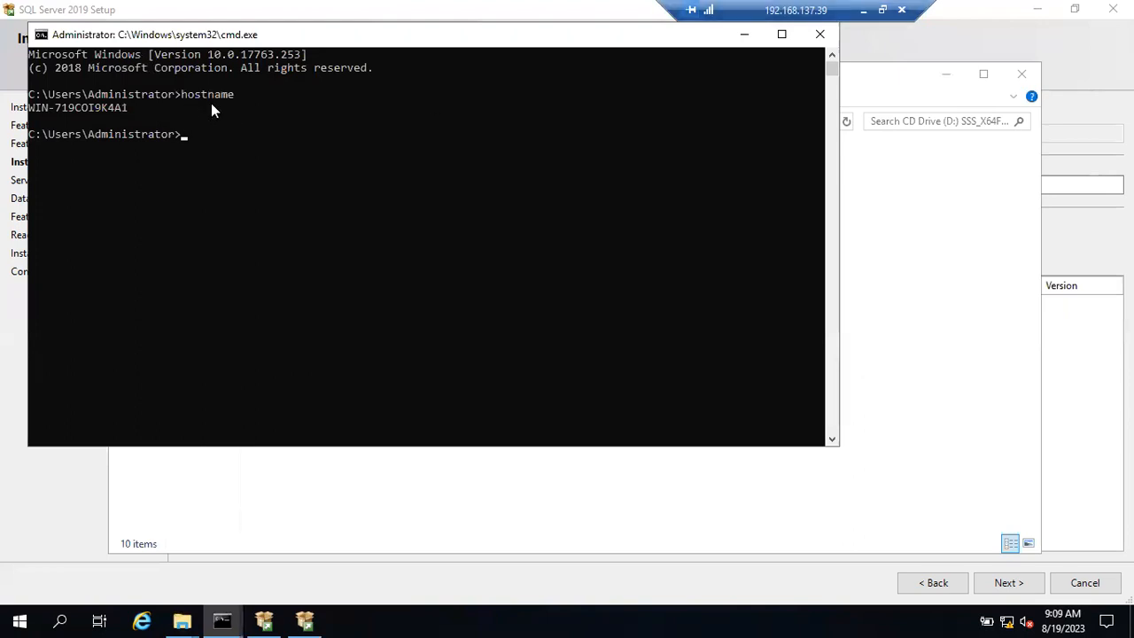
left_click(36, 107)
left_click_drag(126, 109, 130, 107)
left_click(130, 107)
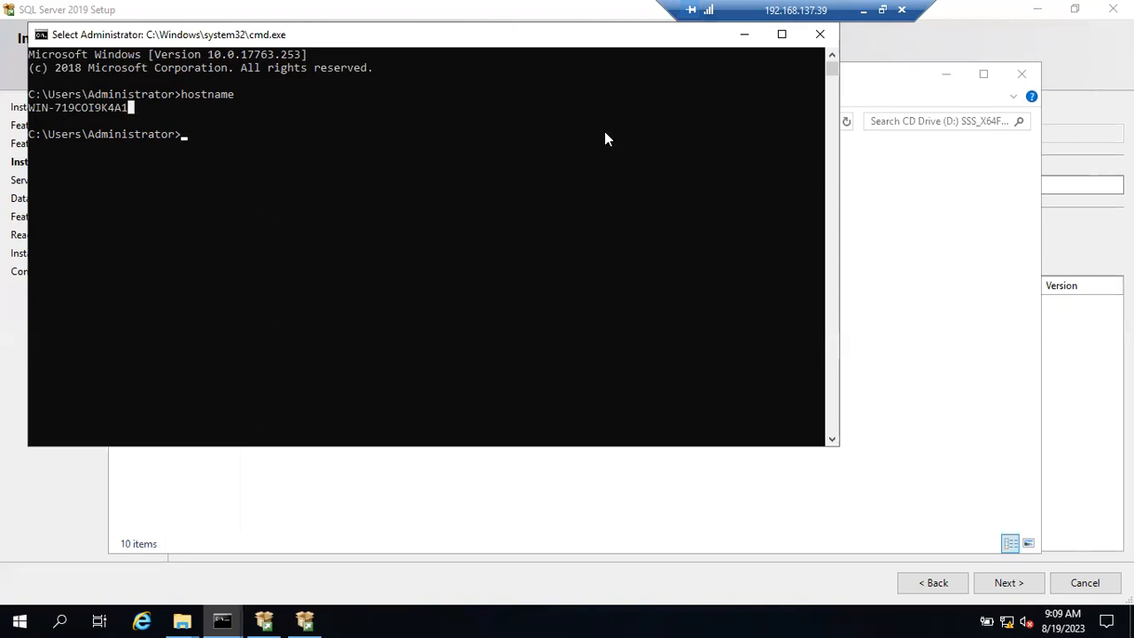
Step: Minimize the Command Prompt and File Explorer to reveal the Instance Configuration page
left_click(741, 38)
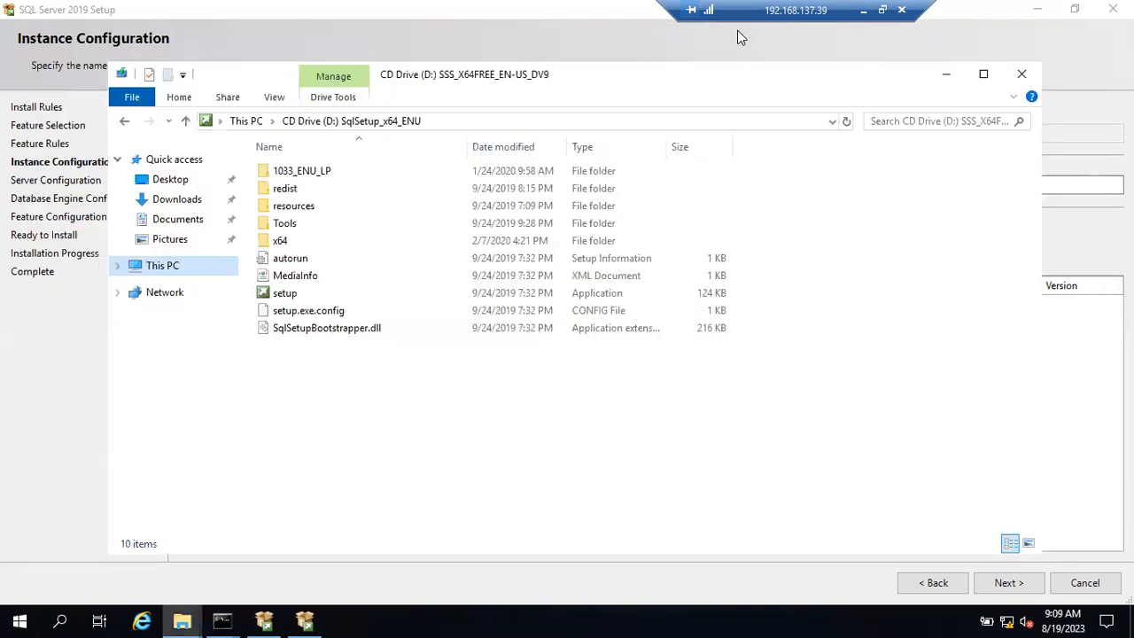
left_click(944, 78)
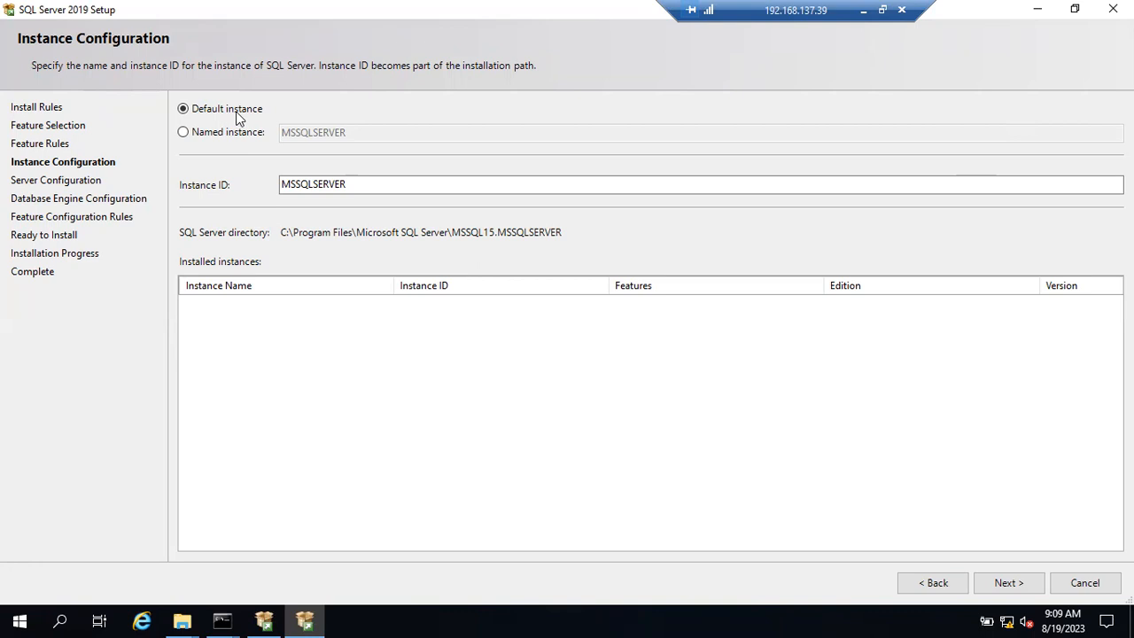
Step: Restore the Command Prompt from the taskbar and select the host name WIN-719COI9K4A1
mouse_move(223, 621)
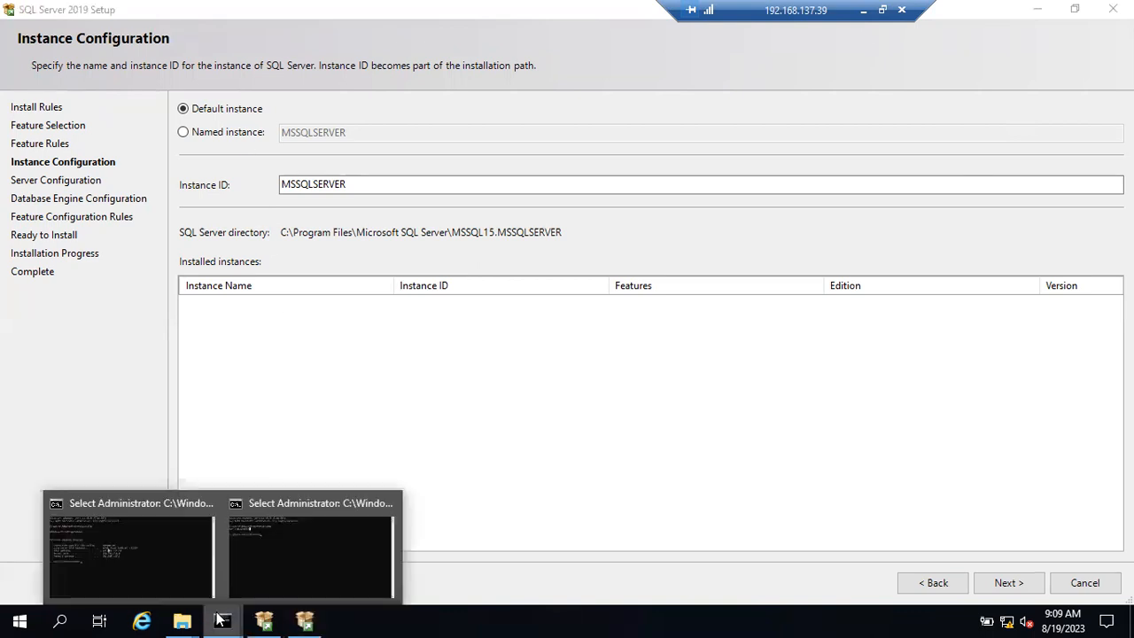
left_click(251, 564)
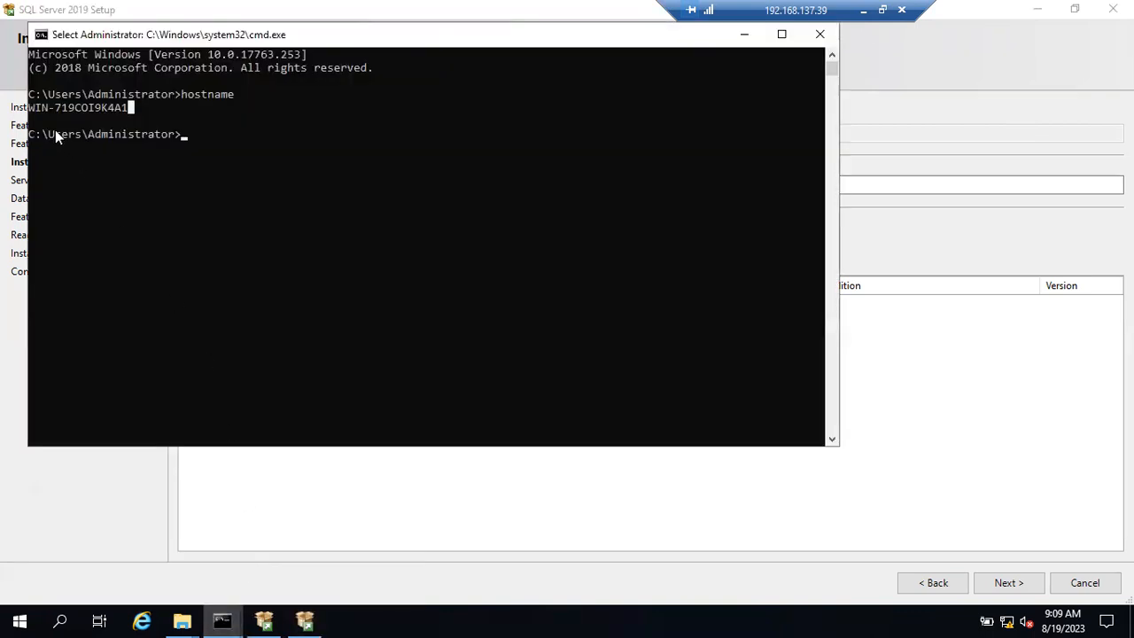
left_click_drag(32, 104, 90, 108)
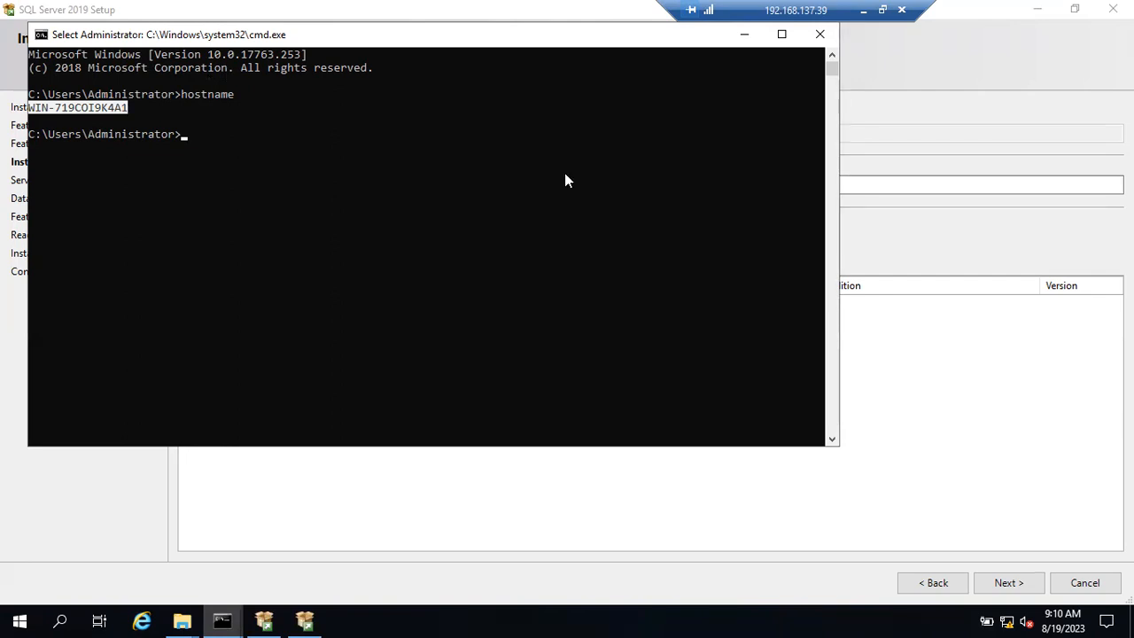
Step: Minimize the Command Prompt to return to the SQL Server Instance Configuration page
left_click(744, 35)
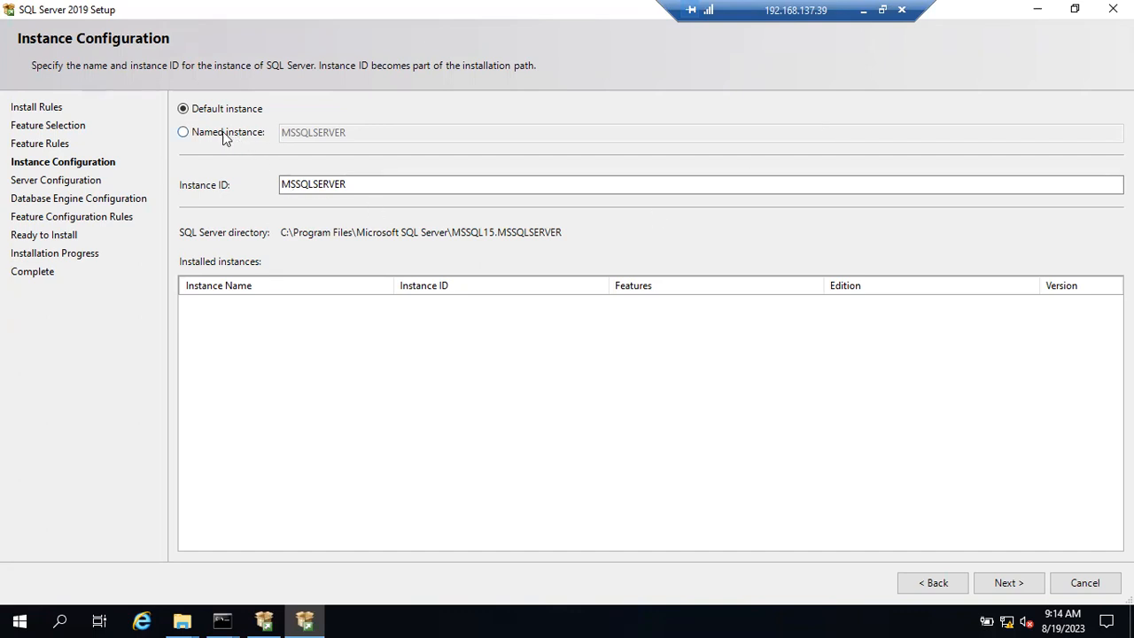
Step: Choose Named instance, then minimize the remote session to show the host's Notepad notes
left_click(185, 133)
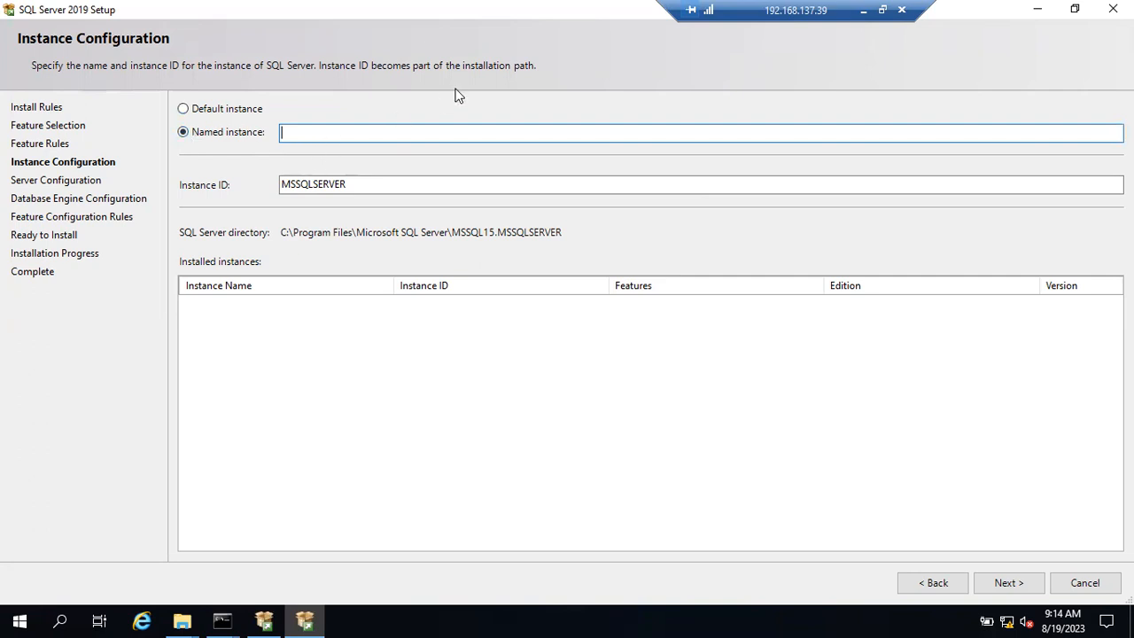
left_click(864, 10)
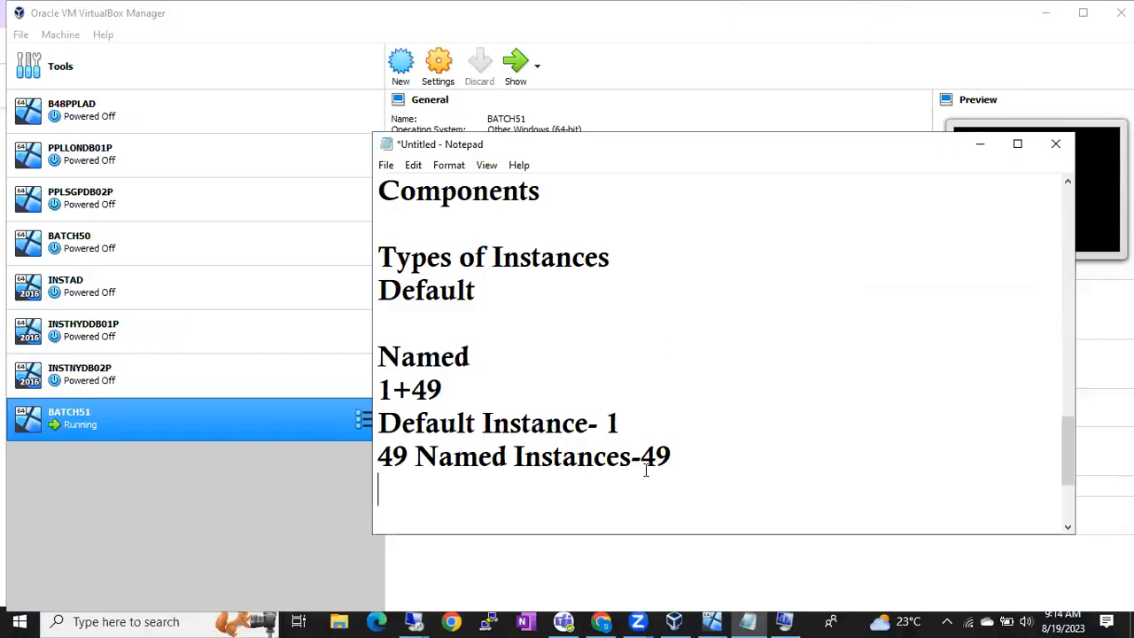
Step: Add the naming-rule lines 'Upto 16 Chars' and 'alphabets' to the Notepad notes
type("Upto 1")
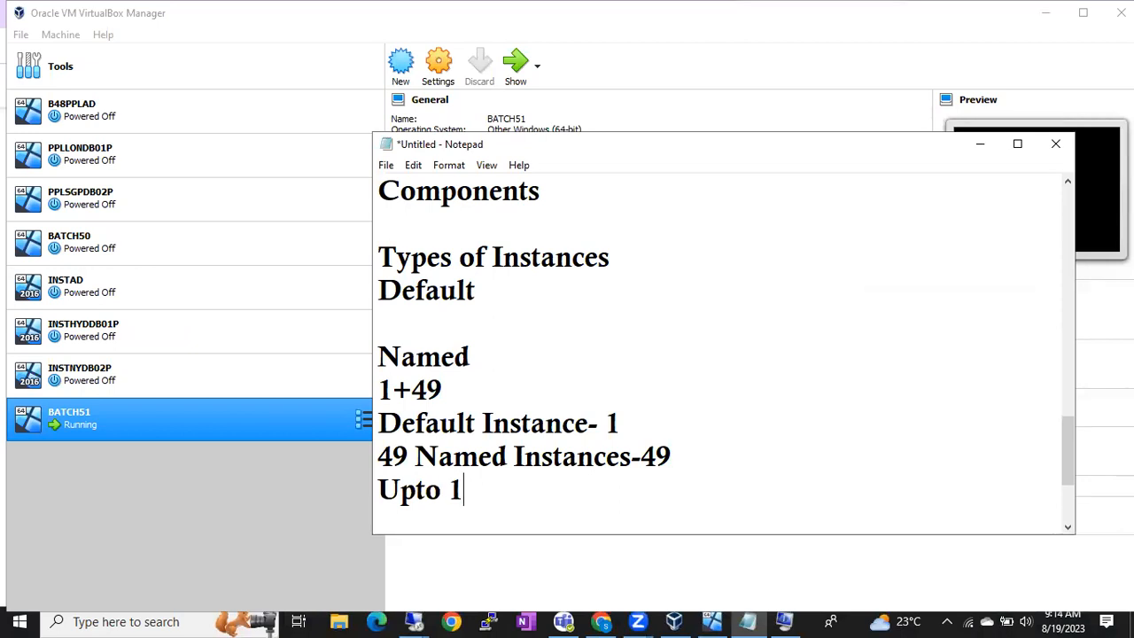
type("6 Chars")
key("Return")
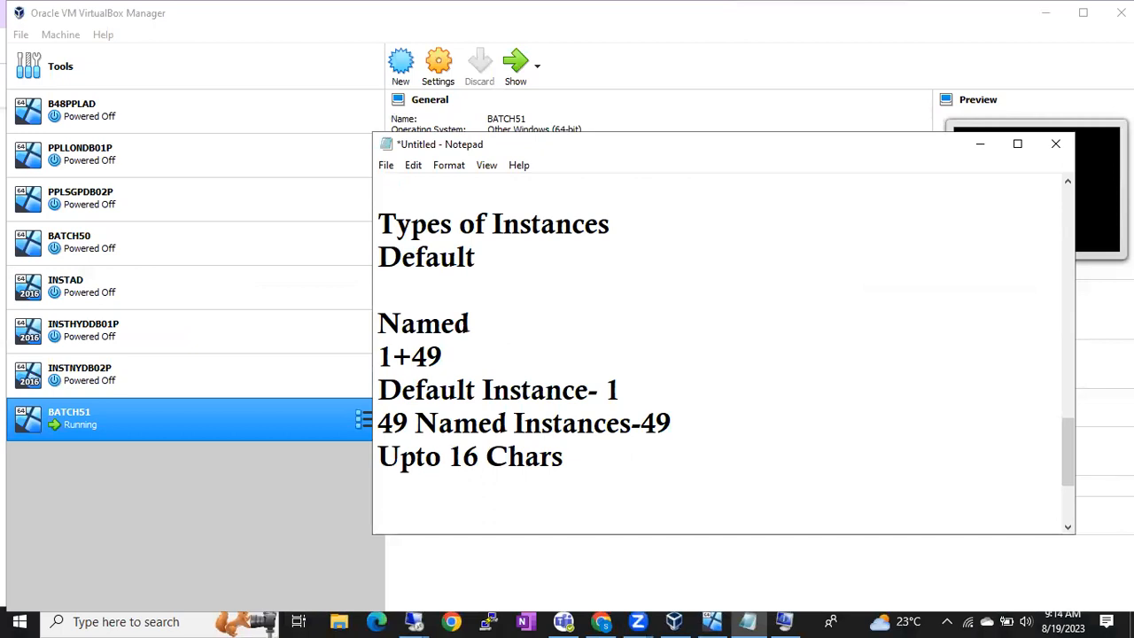
type("alpha")
key("BackSpace")
key("BackSpace")
key("BackSpace")
key("BackSpace")
key("BackSpace")
type("no.")
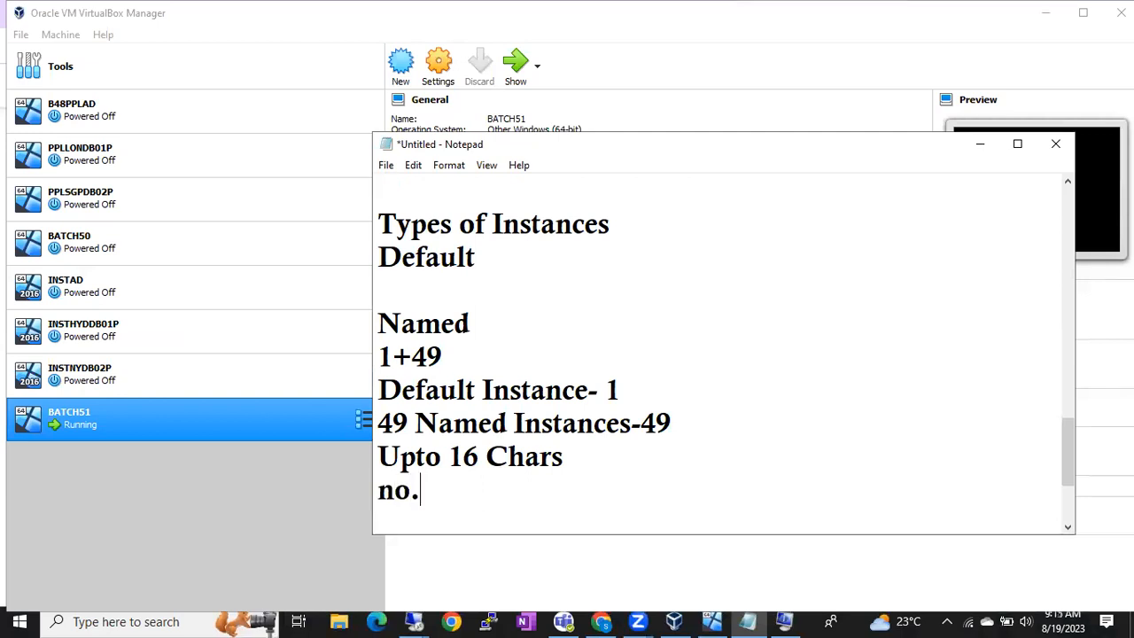
key("BackSpace")
key("BackSpace")
key("BackSpace")
key("BackSpace")
type("a")
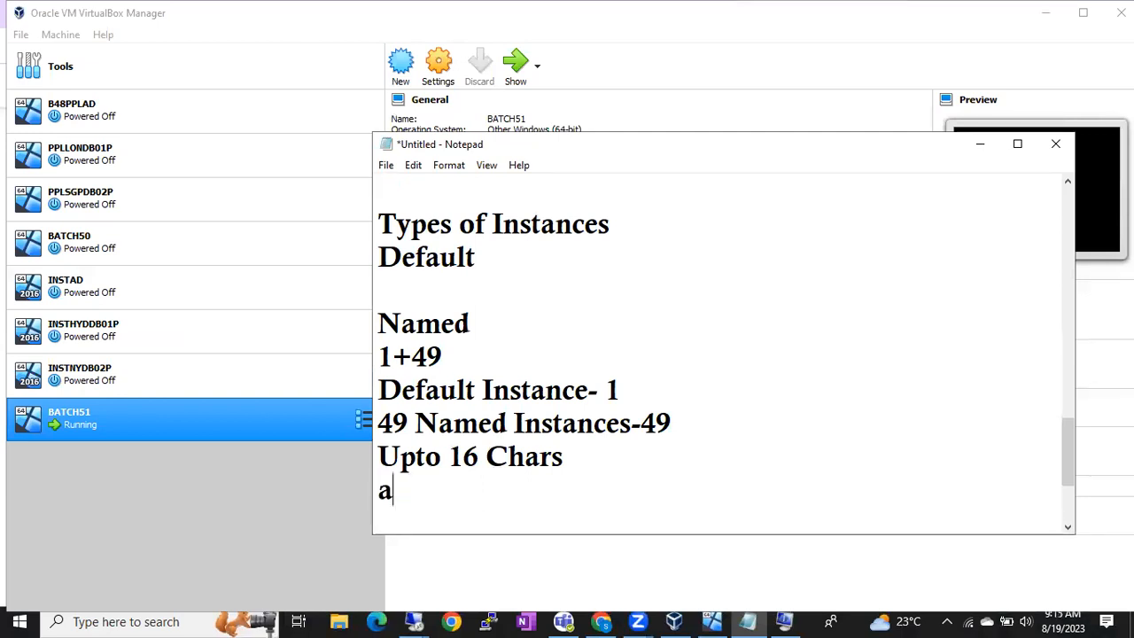
type("lp")
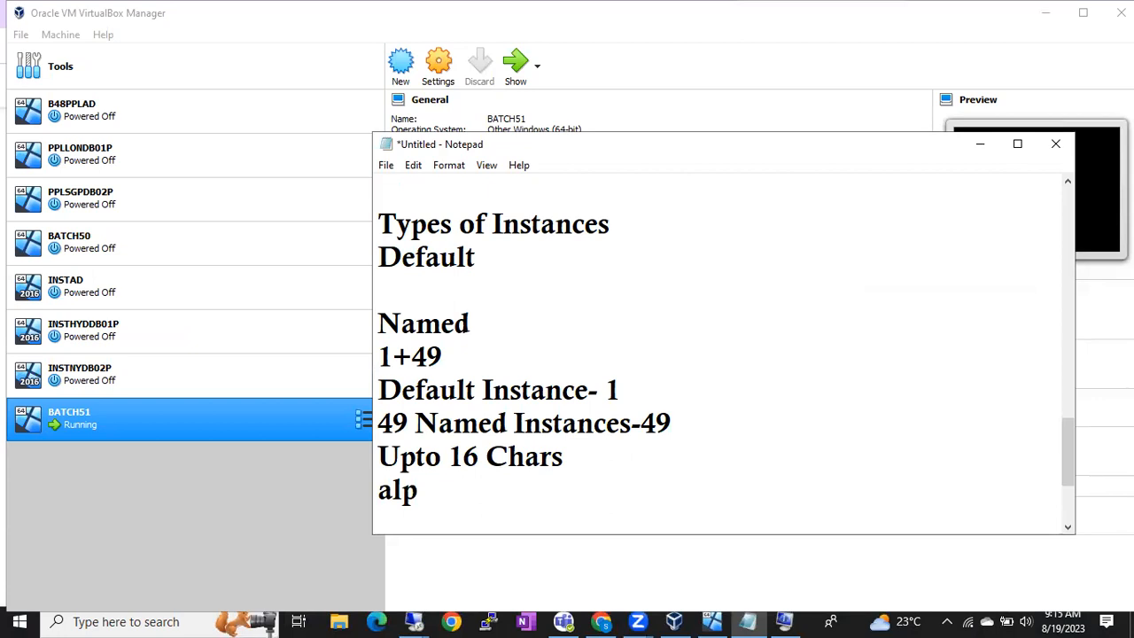
type("habets")
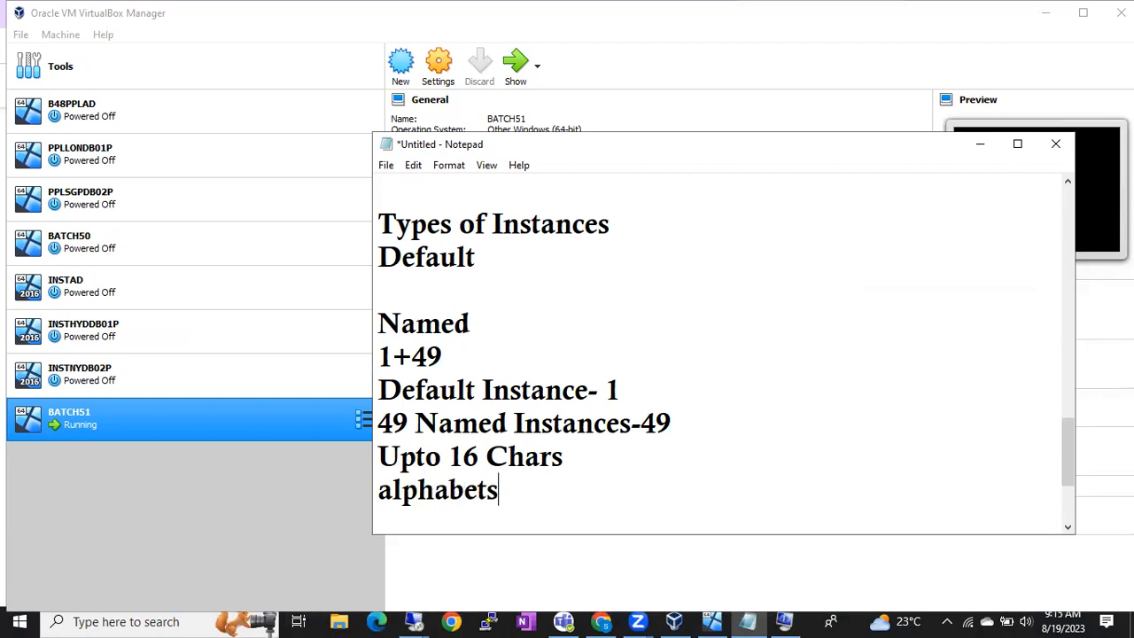
key("Return")
Step: Add 'Except $_' under 'alphabets', select the naming rules, and return to the remote setup
double_click(646, 470)
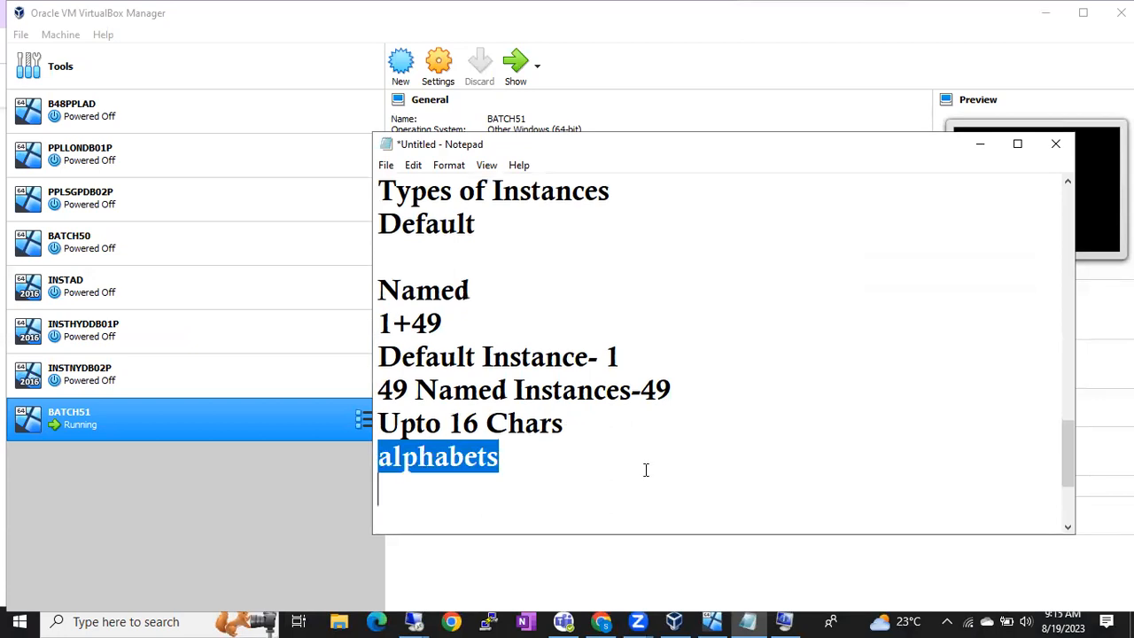
key("Down")
key("Up")
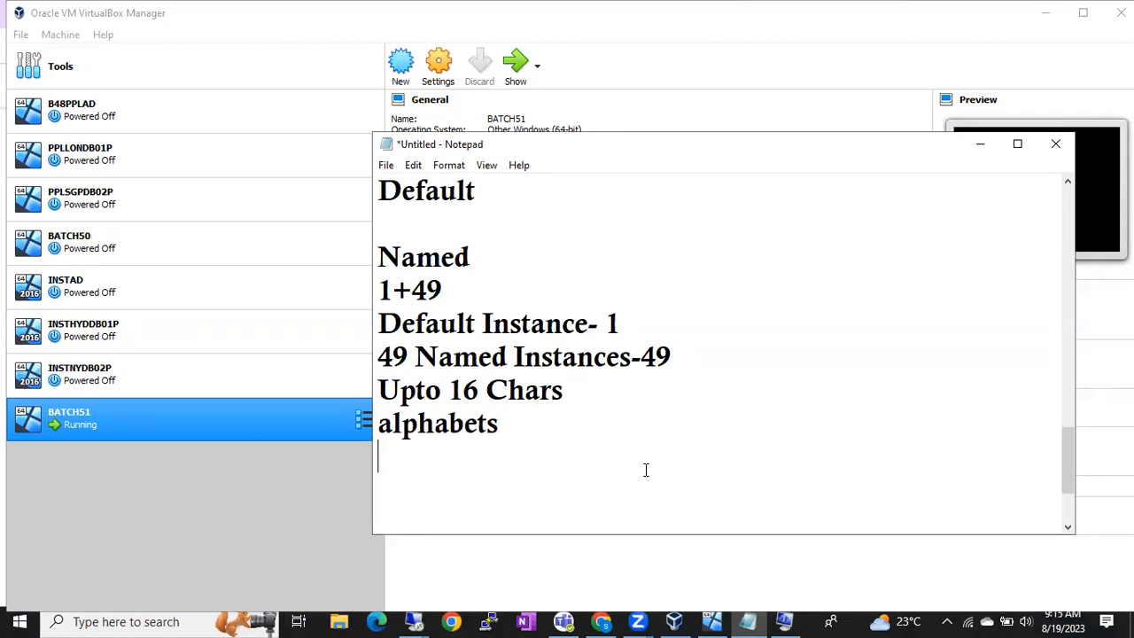
type("Except ")
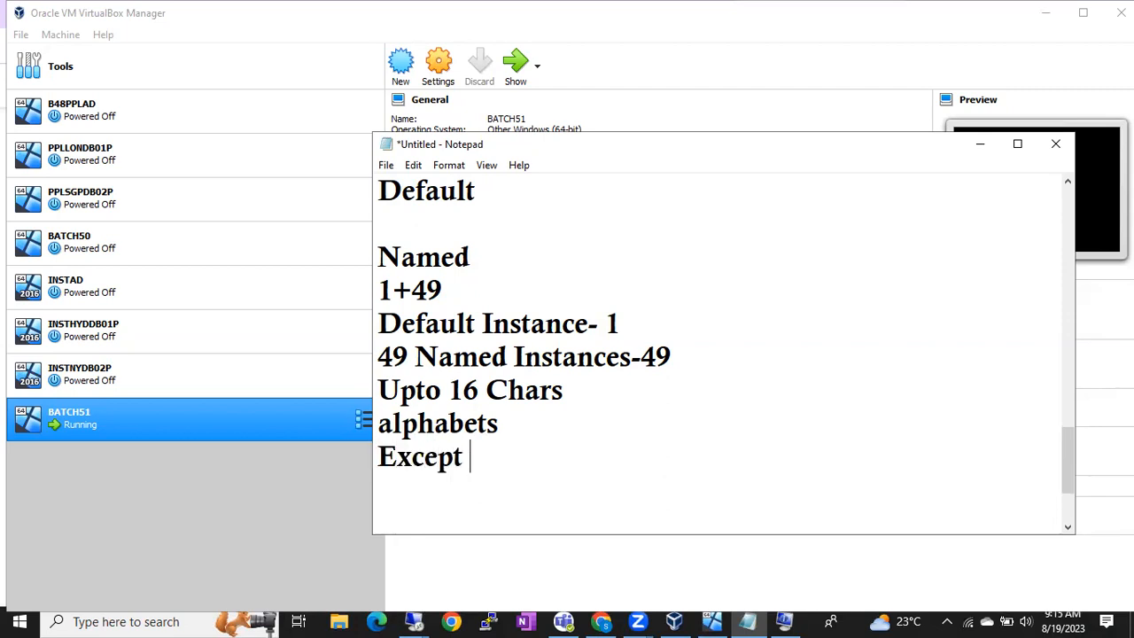
type("$")
type("_")
left_click_drag(380, 390, 550, 477)
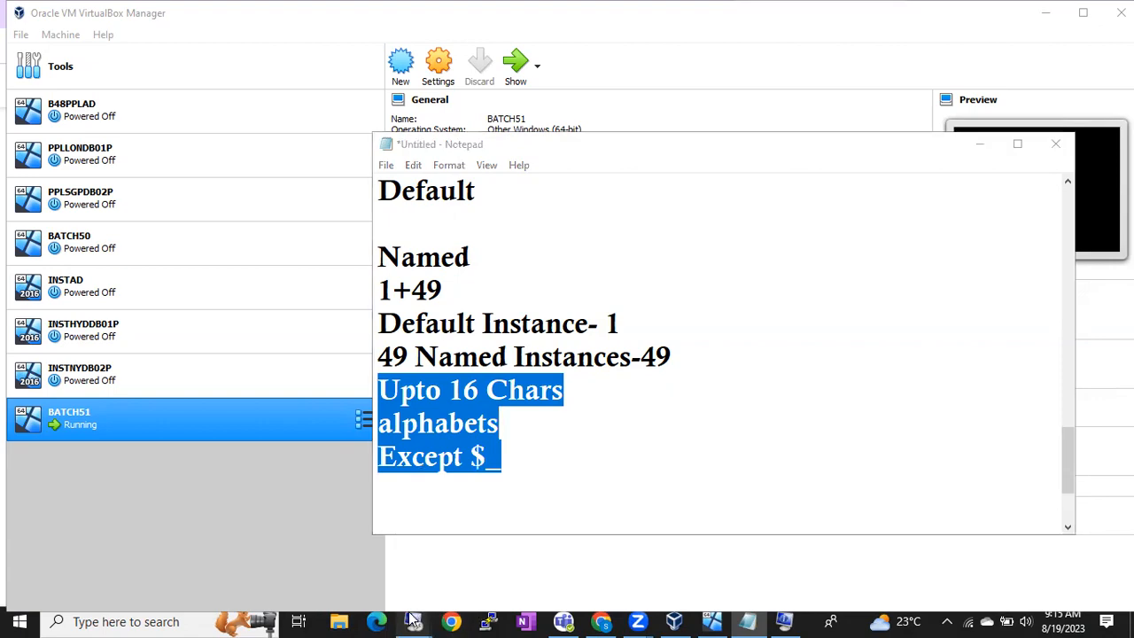
mouse_move(413, 621)
left_click(342, 570)
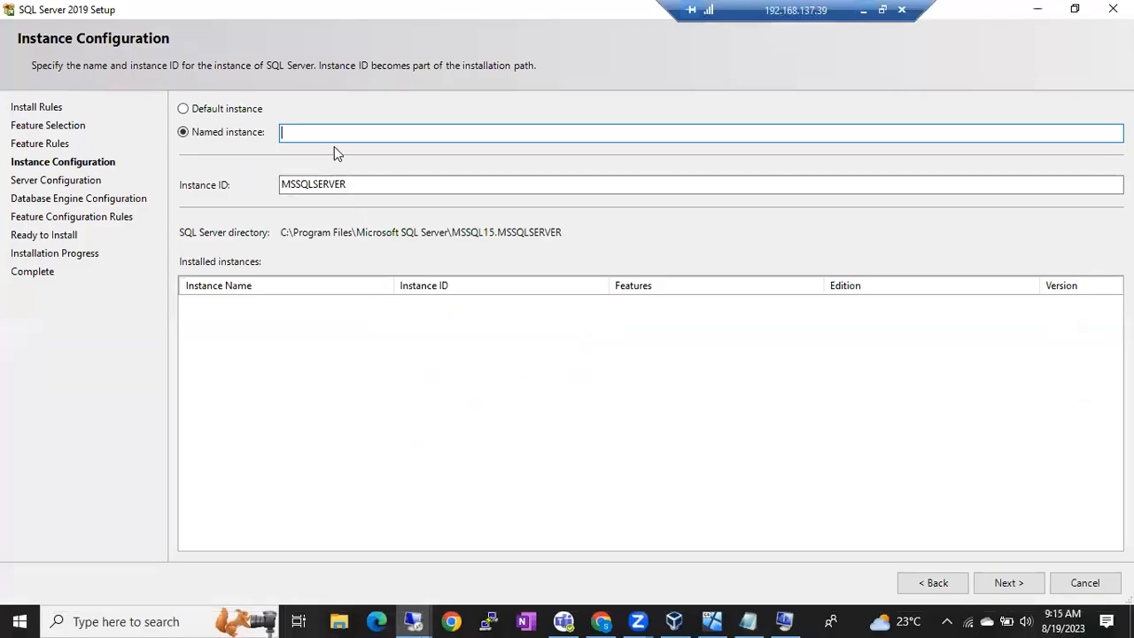
Step: Replace the test text in the Named instance box with '2019SqlServer'
type("dfjdkgdjkgjdkgdl")
key("ctrl+a")
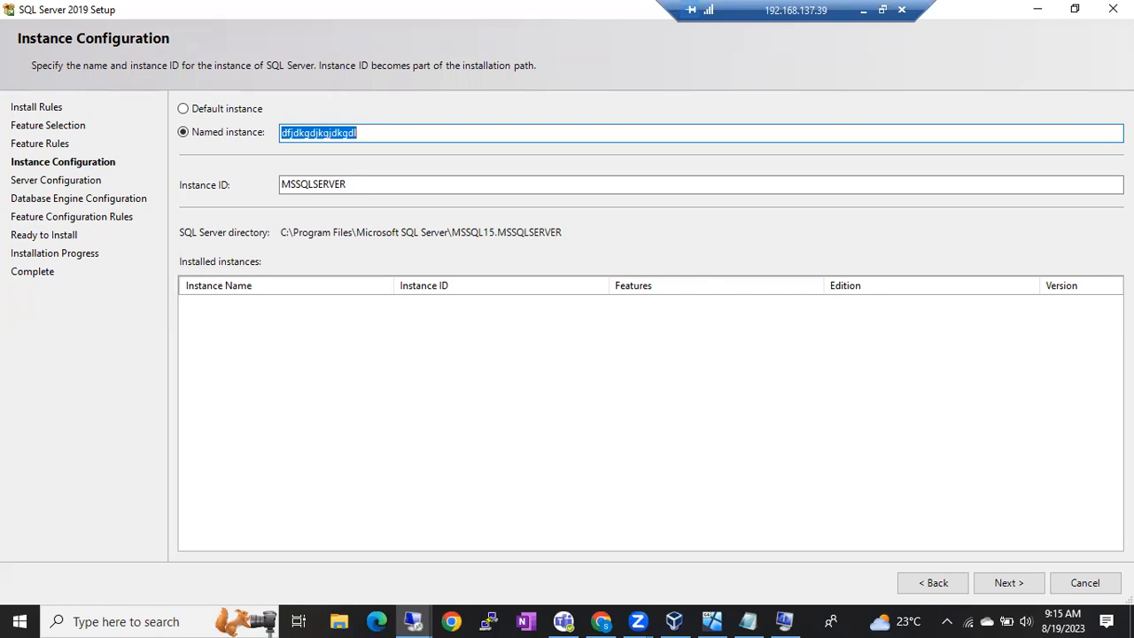
key("BackSpace")
type("2019SqlServer")
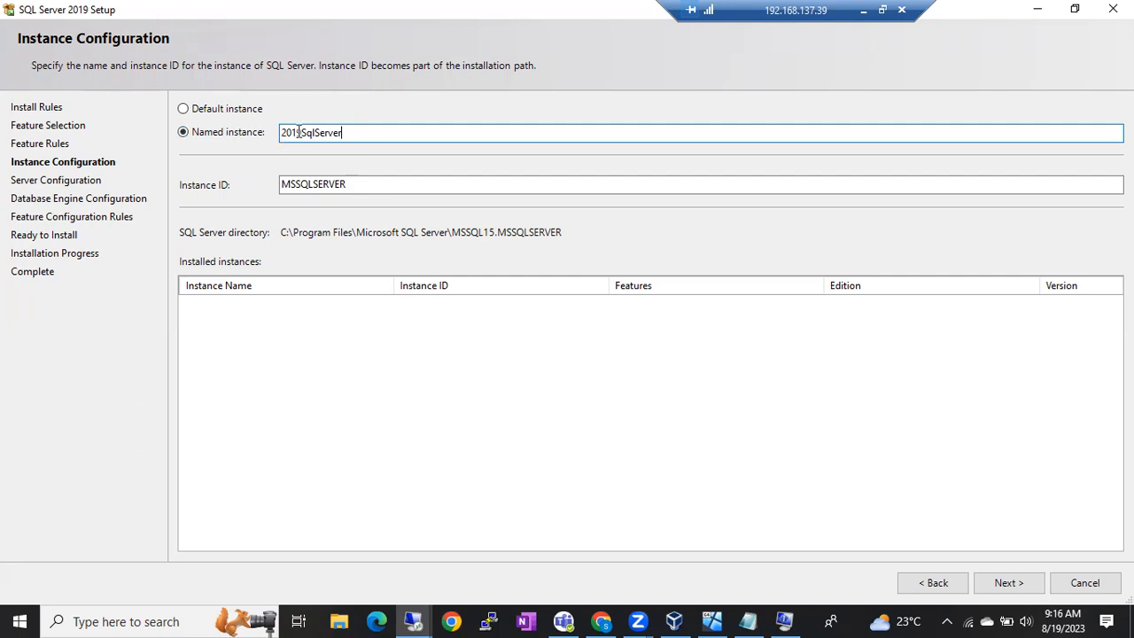
Step: Move '2019' to the end so the instance name reads 'SqlServer 2019'
left_click_drag(302, 132, 251, 131)
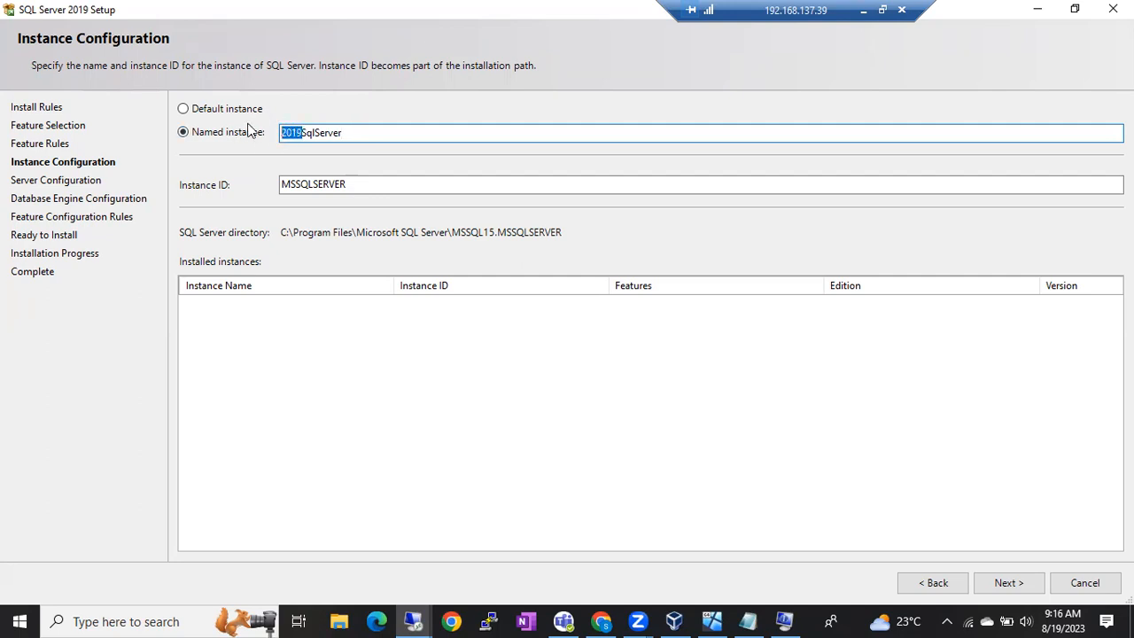
double_click(345, 135)
left_click(302, 135)
left_click_drag(303, 135, 264, 144)
key("BackSpace")
left_click(330, 133)
type("2019")
left_click_drag(367, 136, 260, 149)
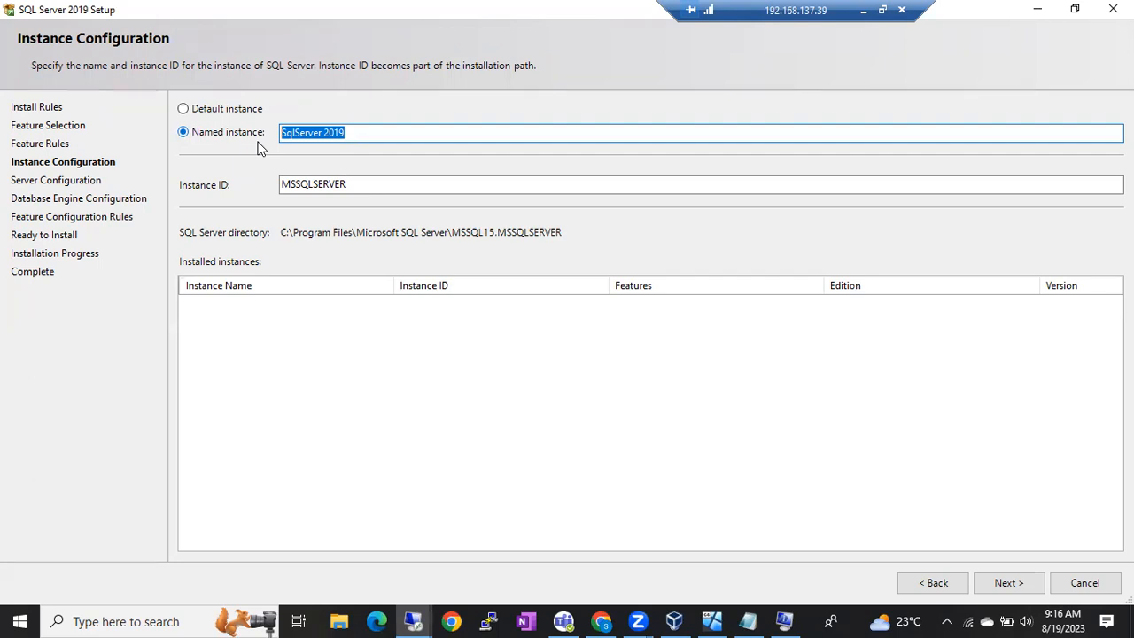
Step: Replace the space with an underscore so the instance name reads 'SqlServer_2019'
left_click(325, 132)
key("BackSpace")
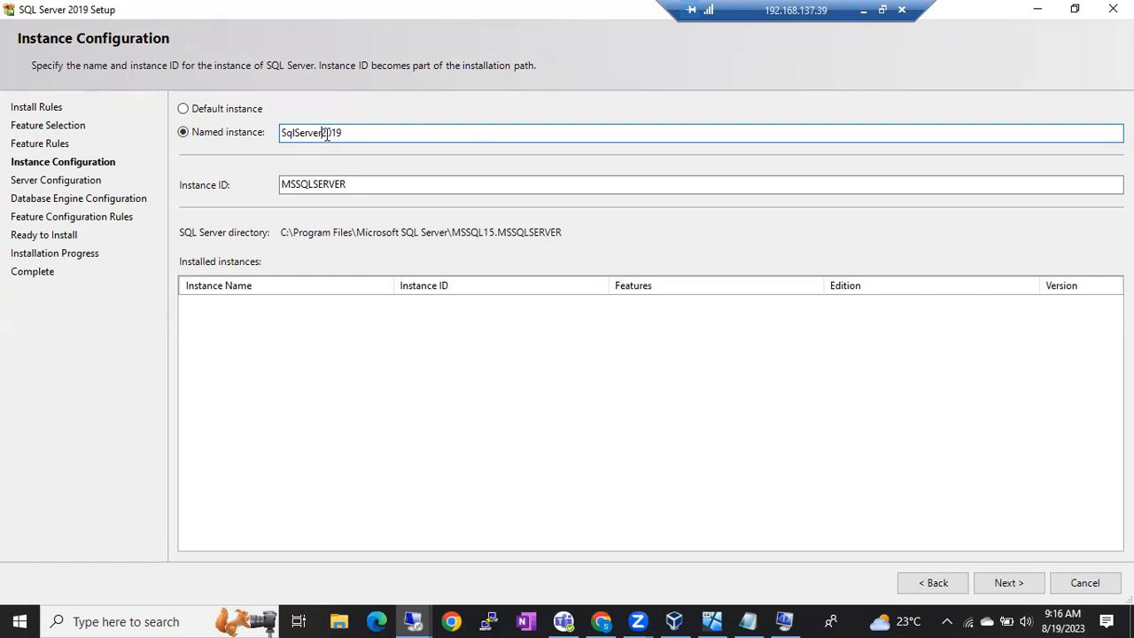
left_click(377, 129)
type("S")
key("BackSpace")
type("-")
key("BackSpace")
type("_")
key("BackSpace")
left_click(321, 132)
type("_")
Step: Remove a stray leading '$' and select the final name 'SqlServer_2019'
left_click(282, 132)
type("$")
left_click(435, 137)
left_click_drag(287, 133, 276, 131)
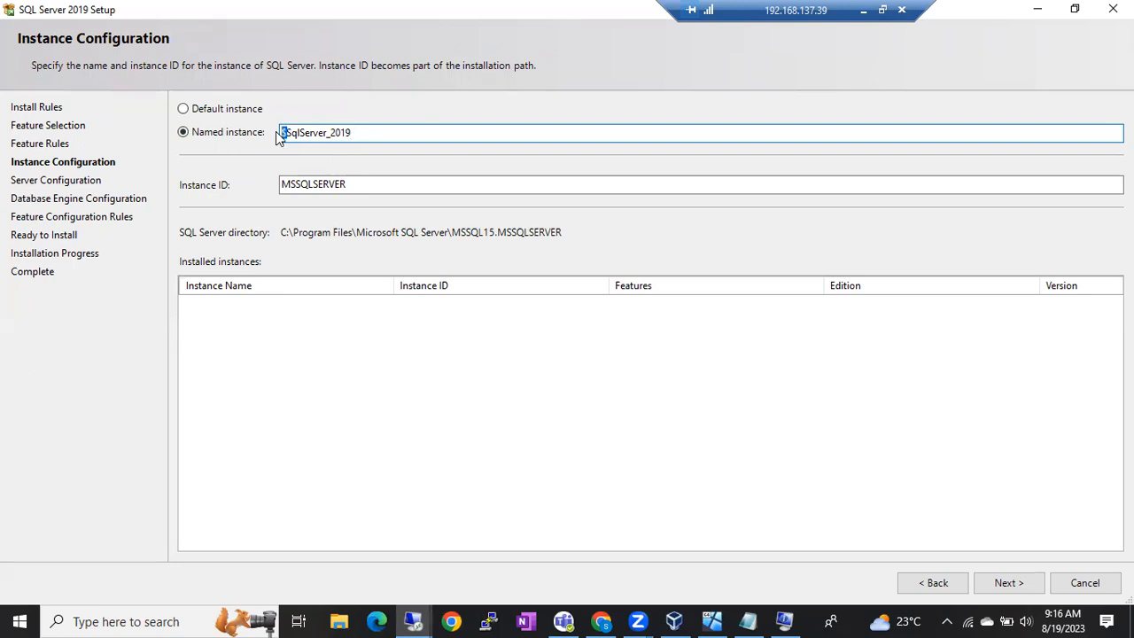
key("Delete")
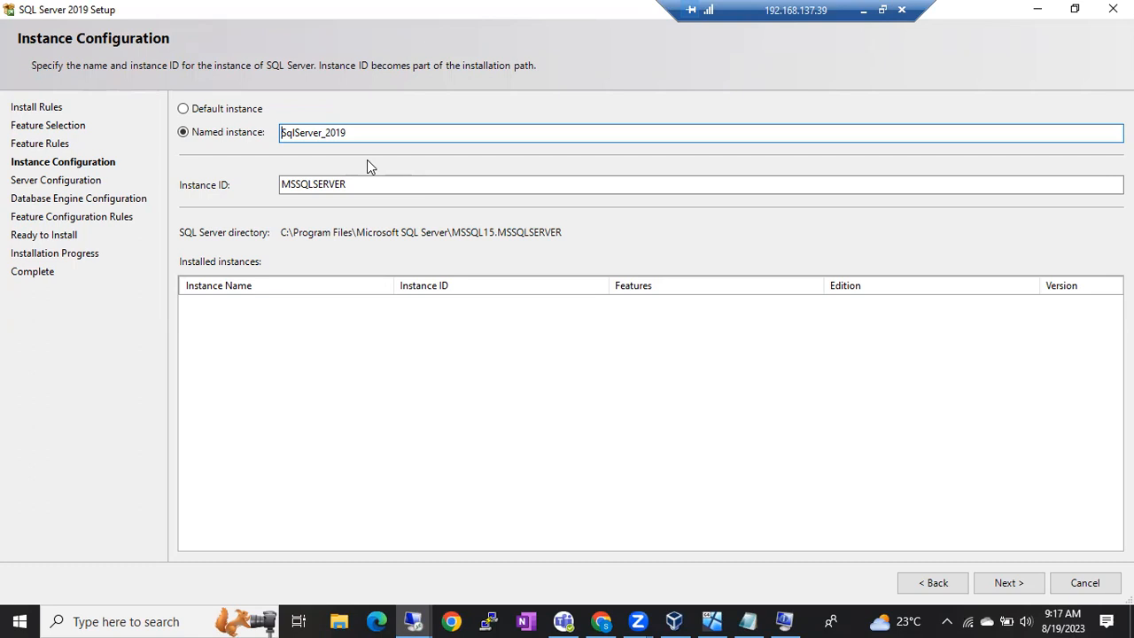
left_click_drag(354, 133, 246, 138)
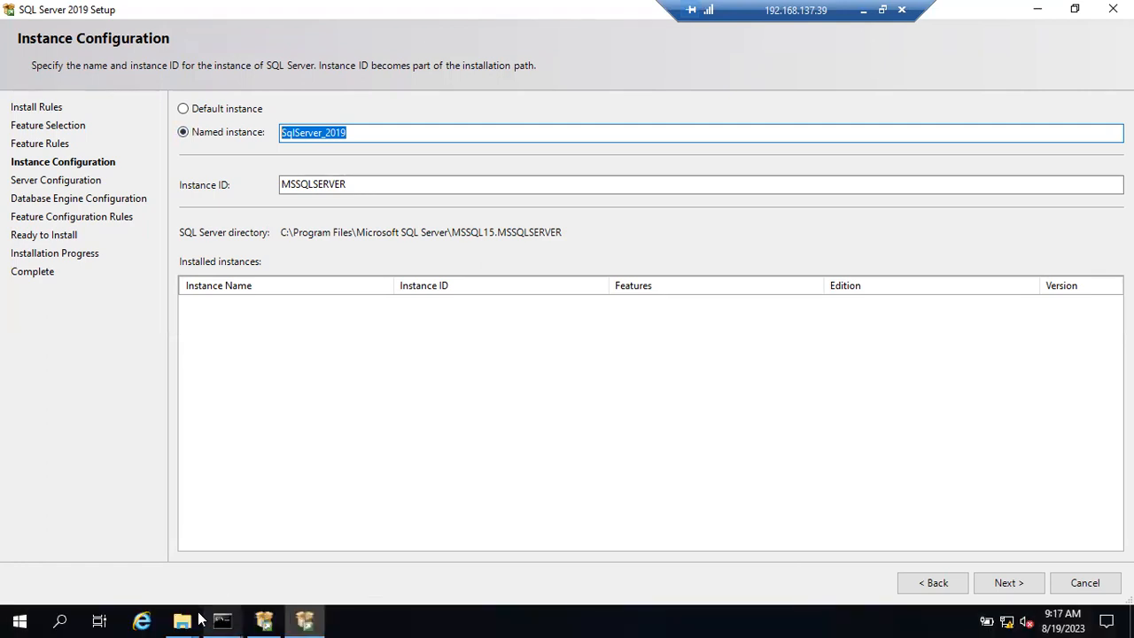
Step: Browse the remote File Explorer to C:\Program Files\Microsoft SQL Server, then return to setup
left_click(186, 620)
mouse_move(190, 619)
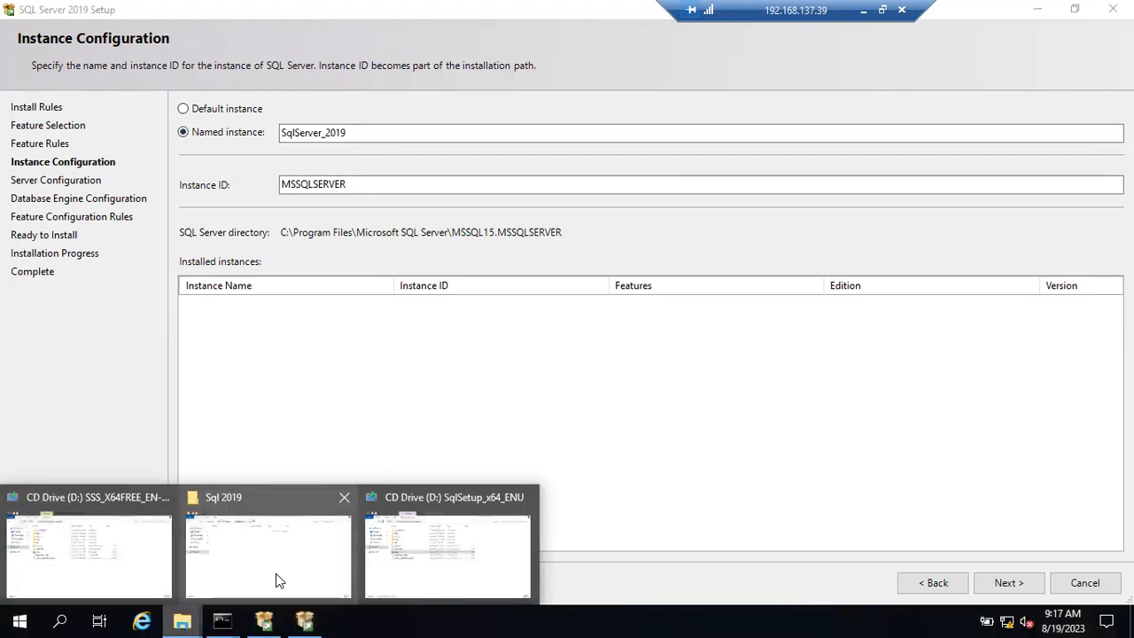
left_click(135, 568)
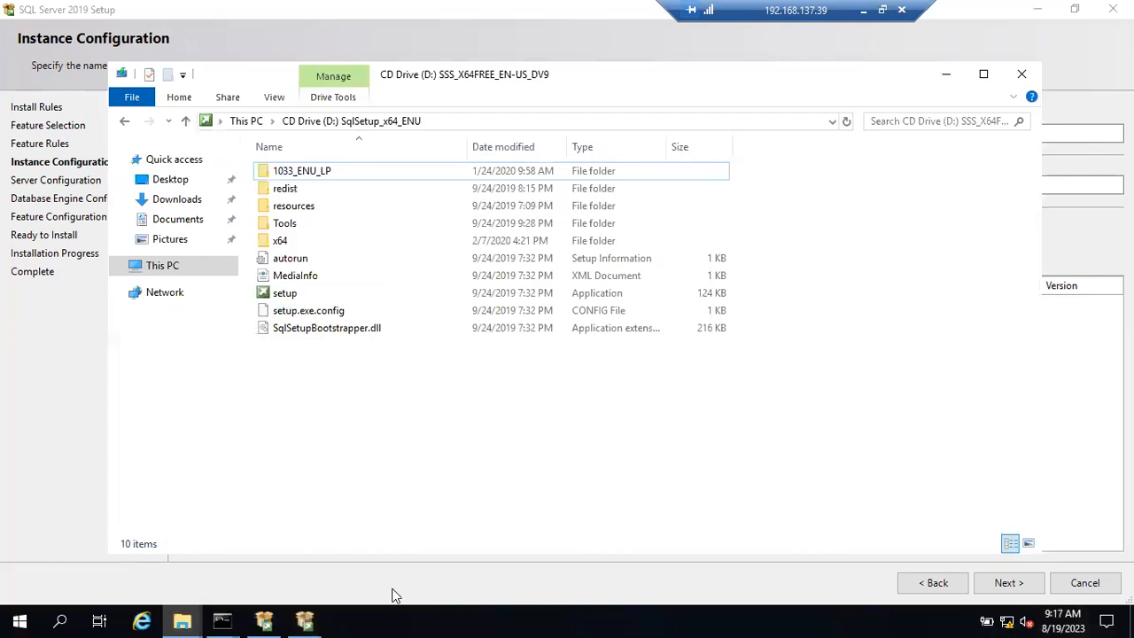
key("super+e")
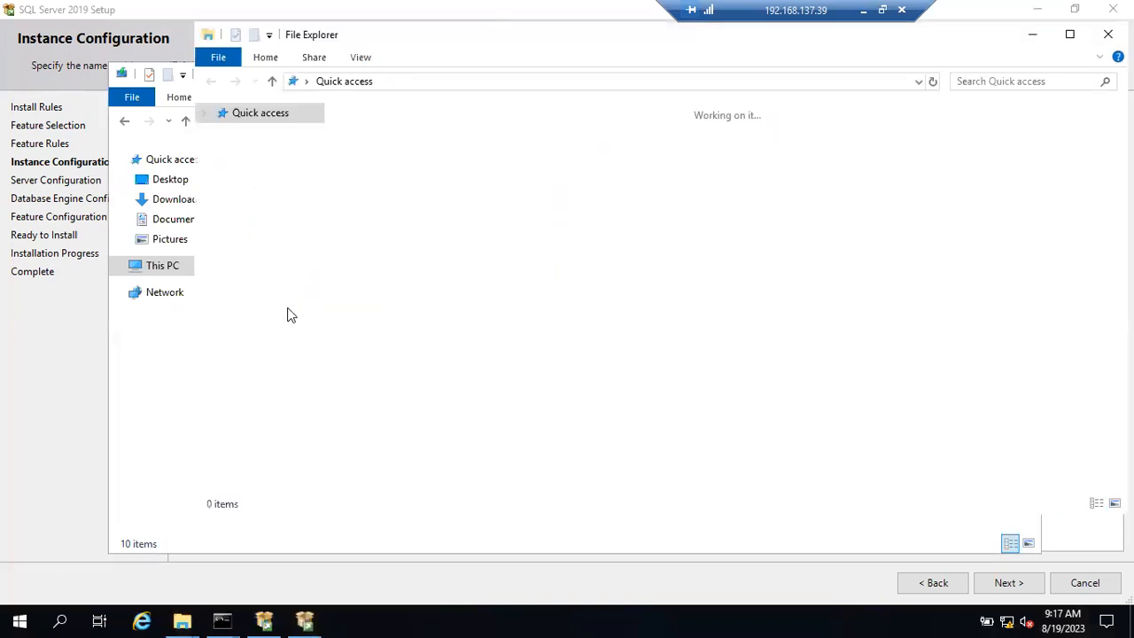
left_click(250, 229)
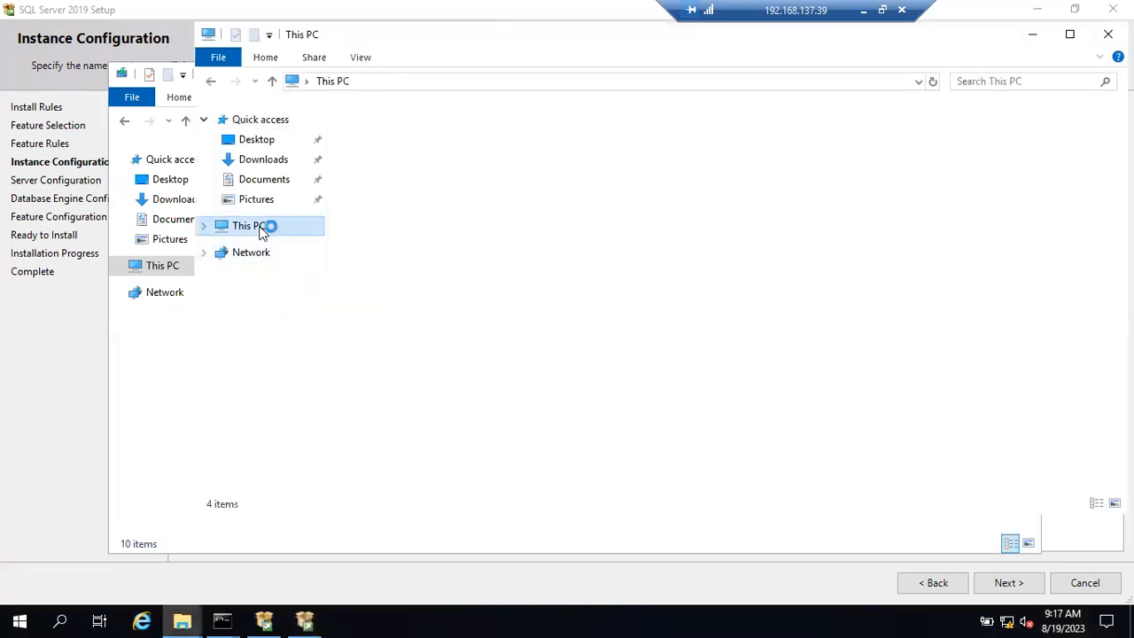
double_click(428, 311)
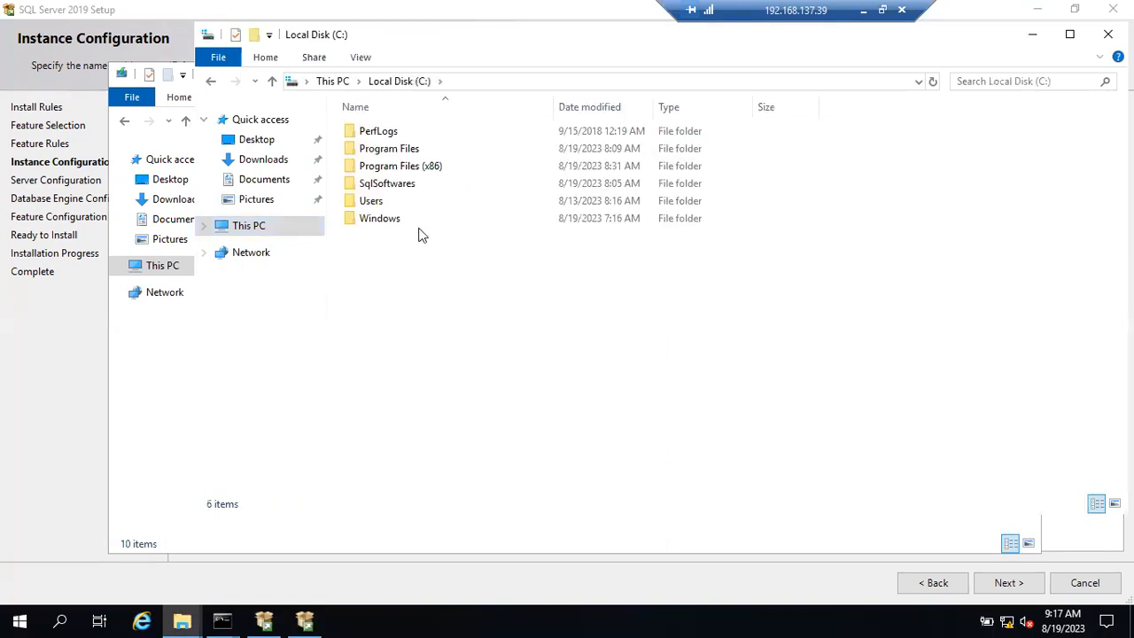
double_click(398, 150)
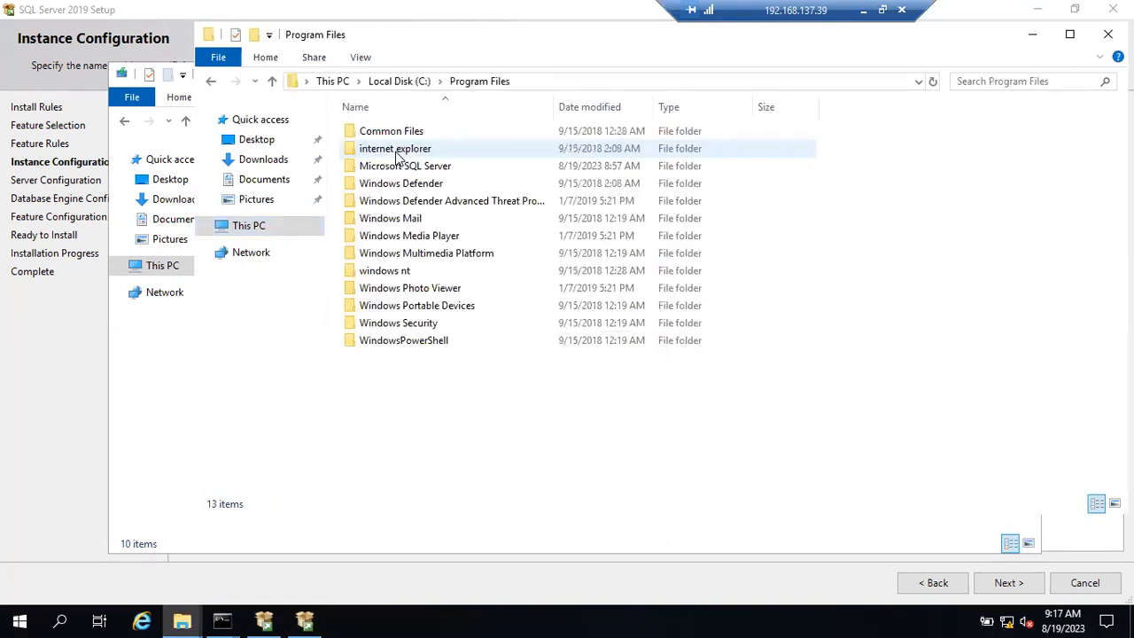
left_click(396, 168)
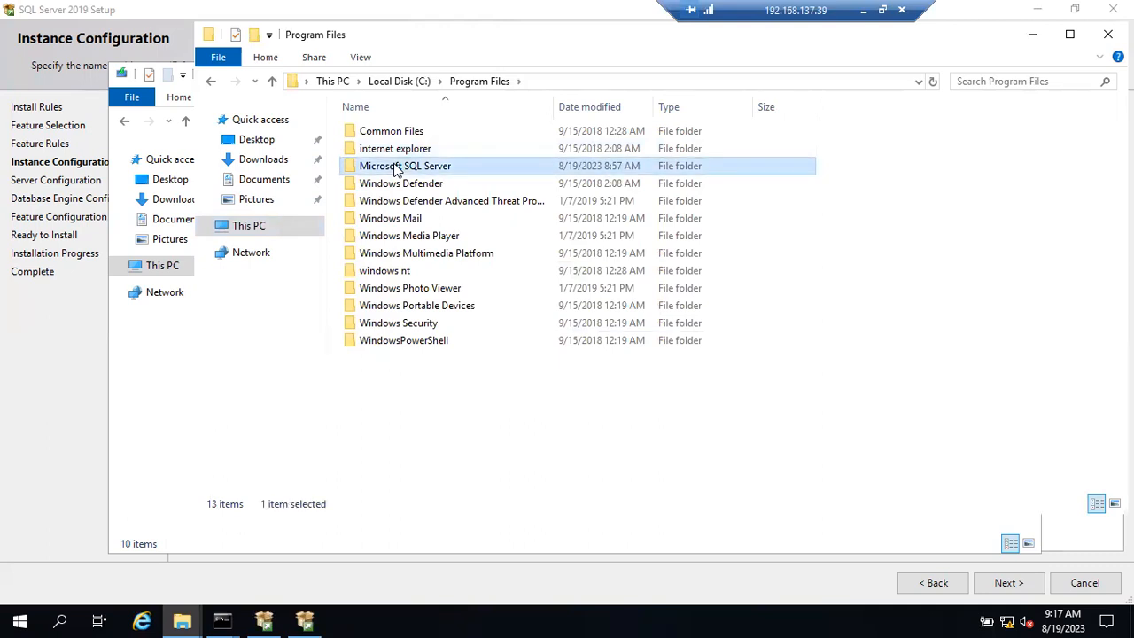
double_click(396, 169)
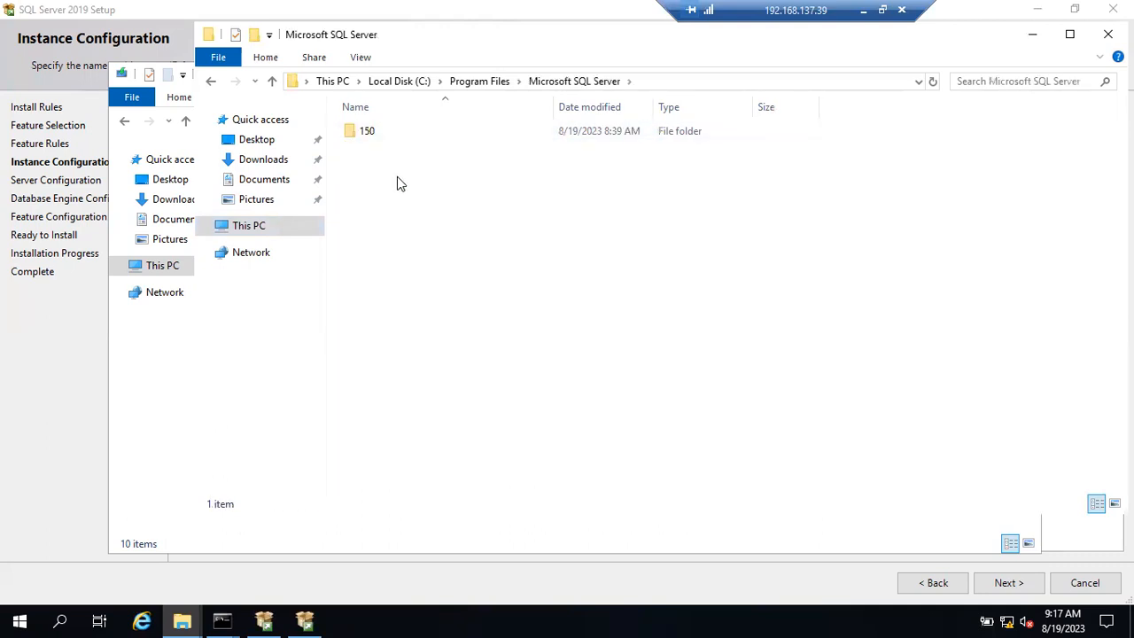
left_click(78, 389)
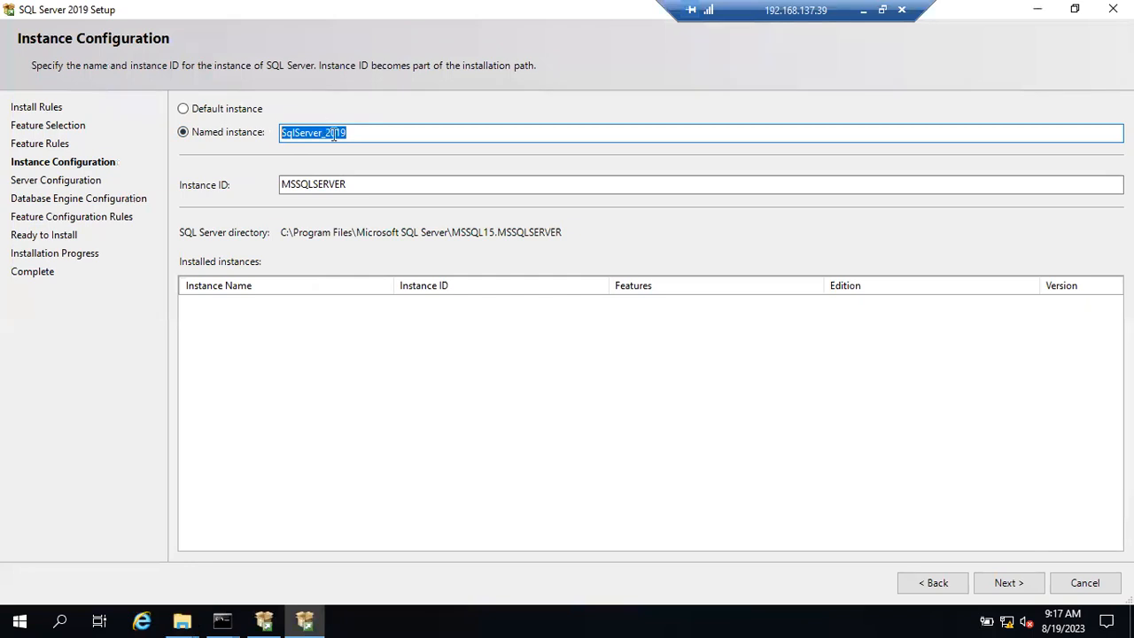
Step: Let Instance ID auto-fill as SQLSERVER_2019, select it, and switch to the folder window
left_click(360, 184)
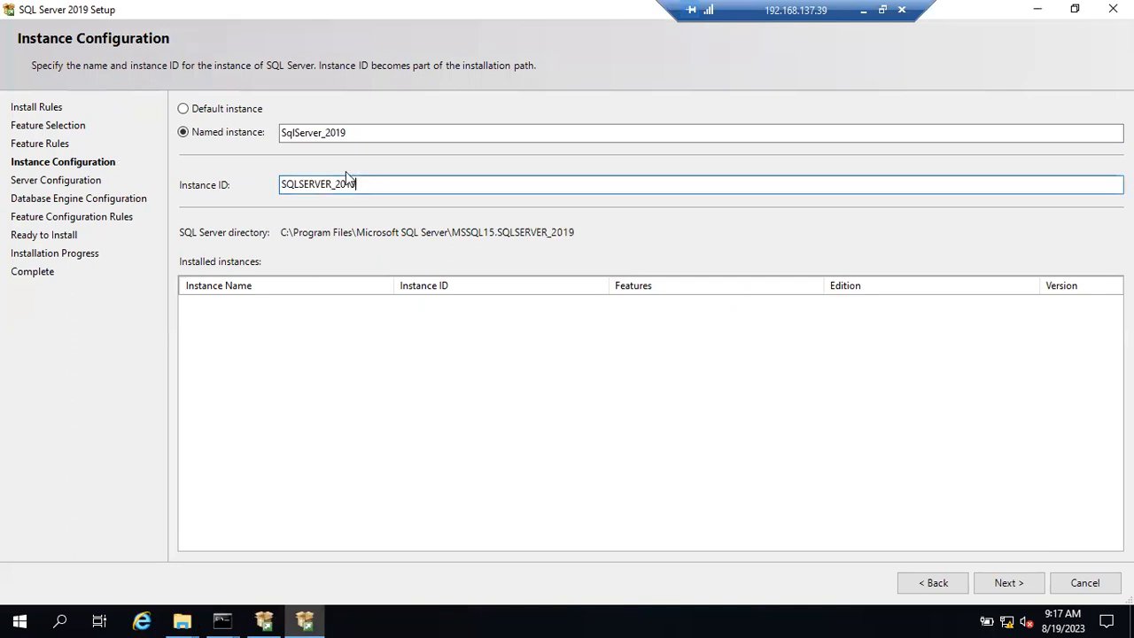
left_click_drag(284, 132, 338, 132)
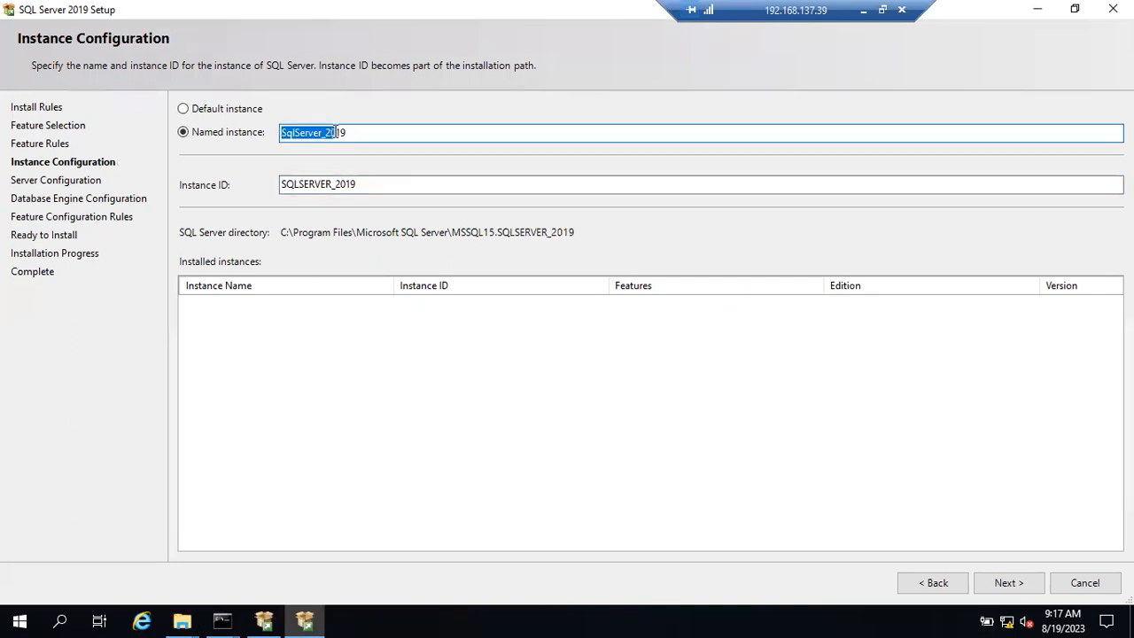
left_click_drag(359, 183, 280, 183)
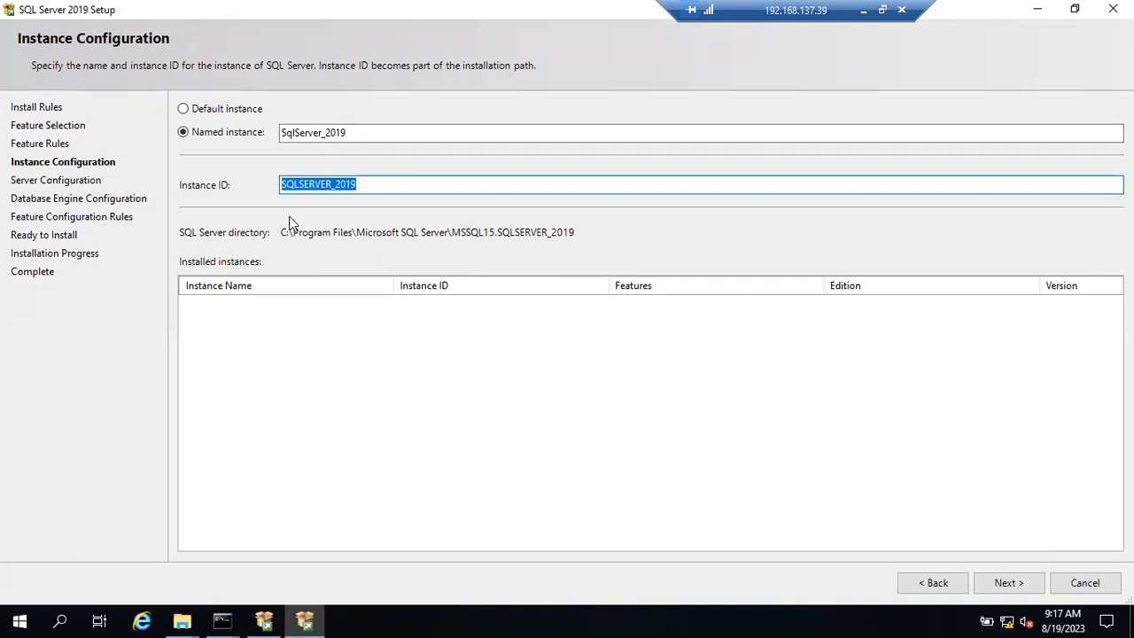
key("alt+Tab")
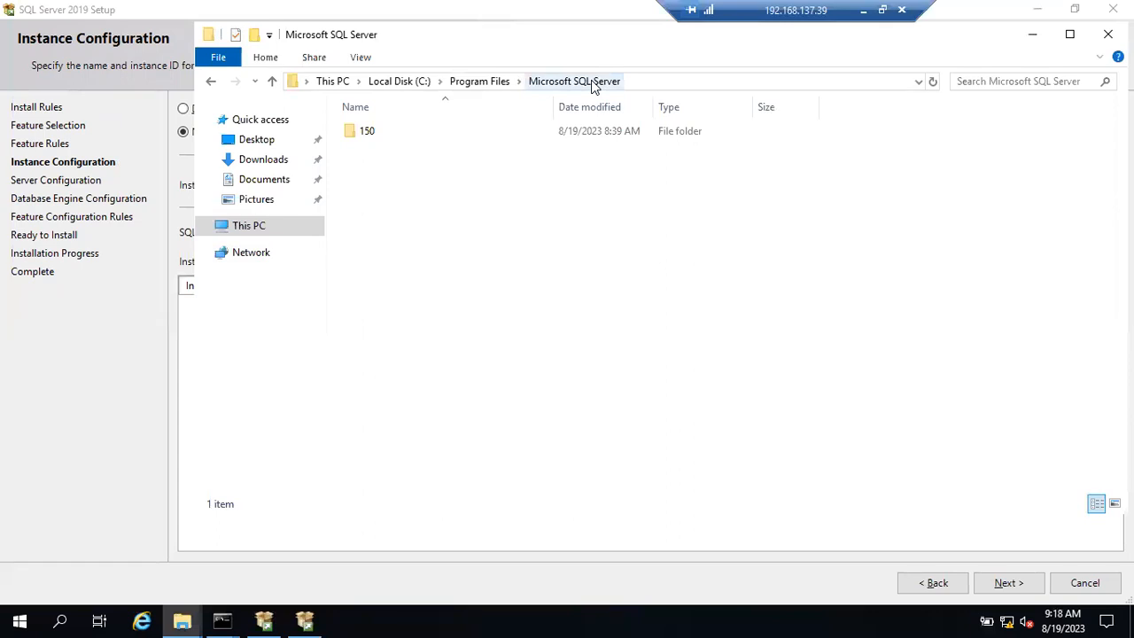
left_click(1034, 38)
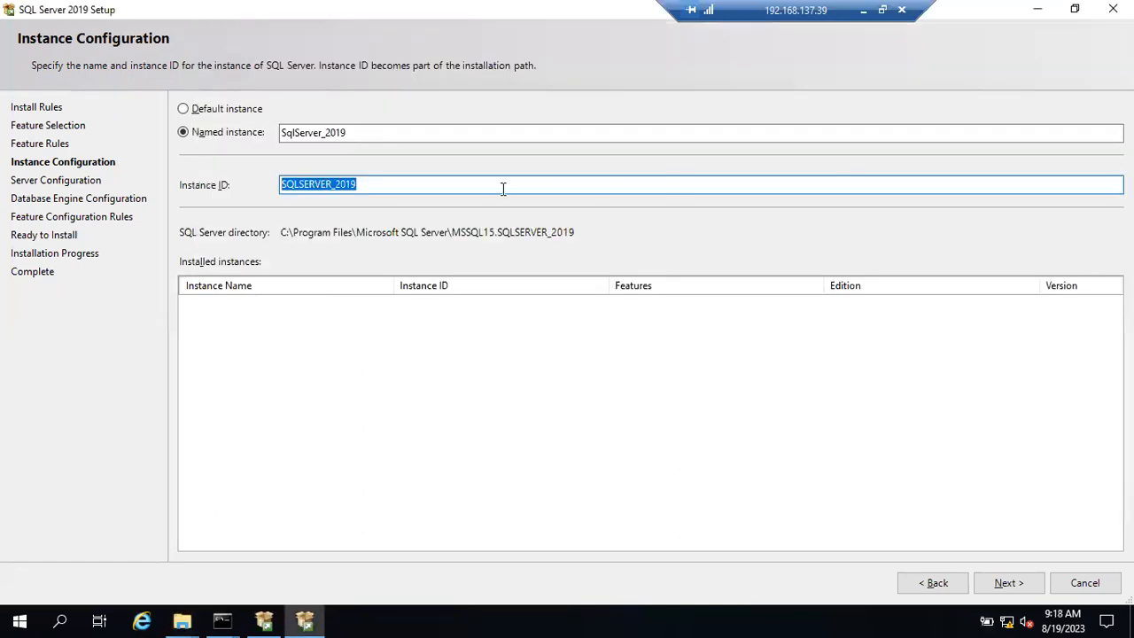
left_click(216, 110)
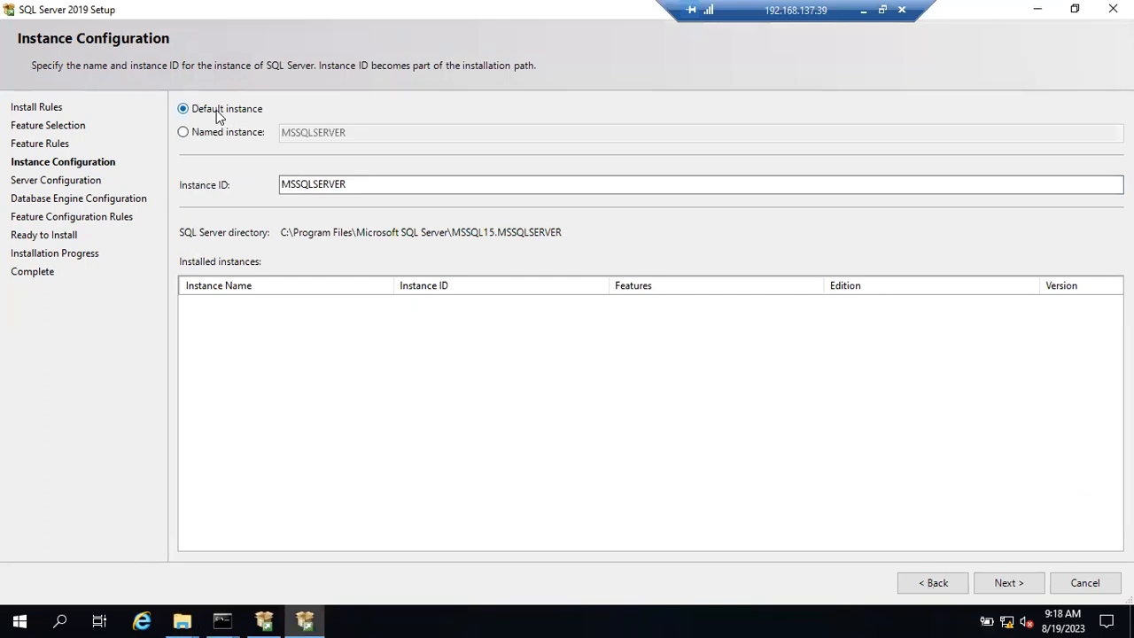
left_click(367, 182)
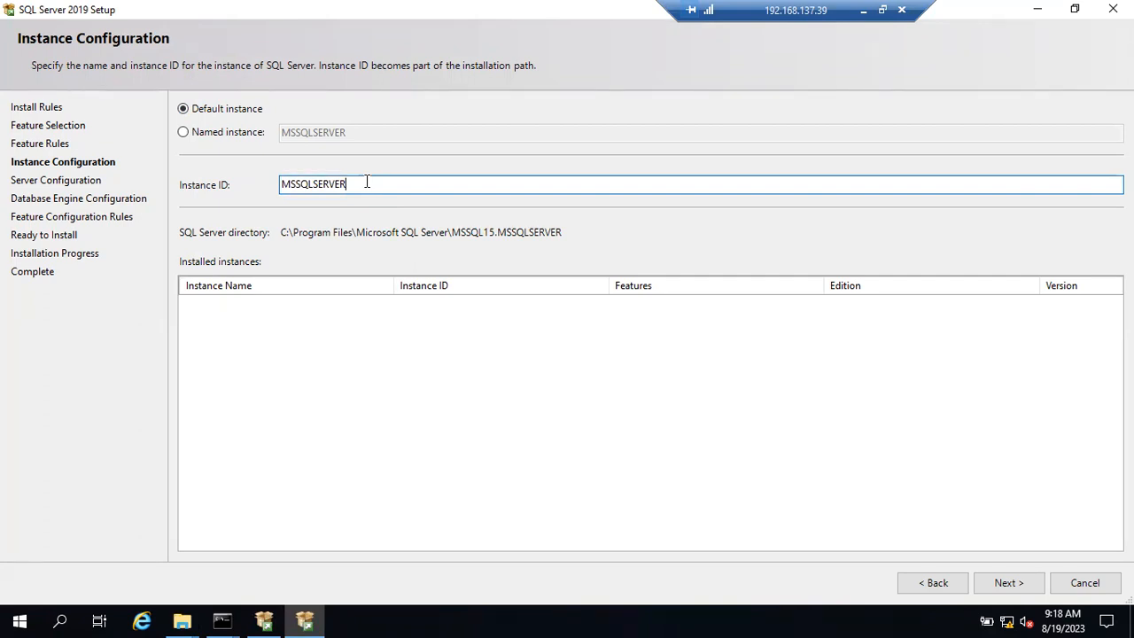
double_click(367, 181)
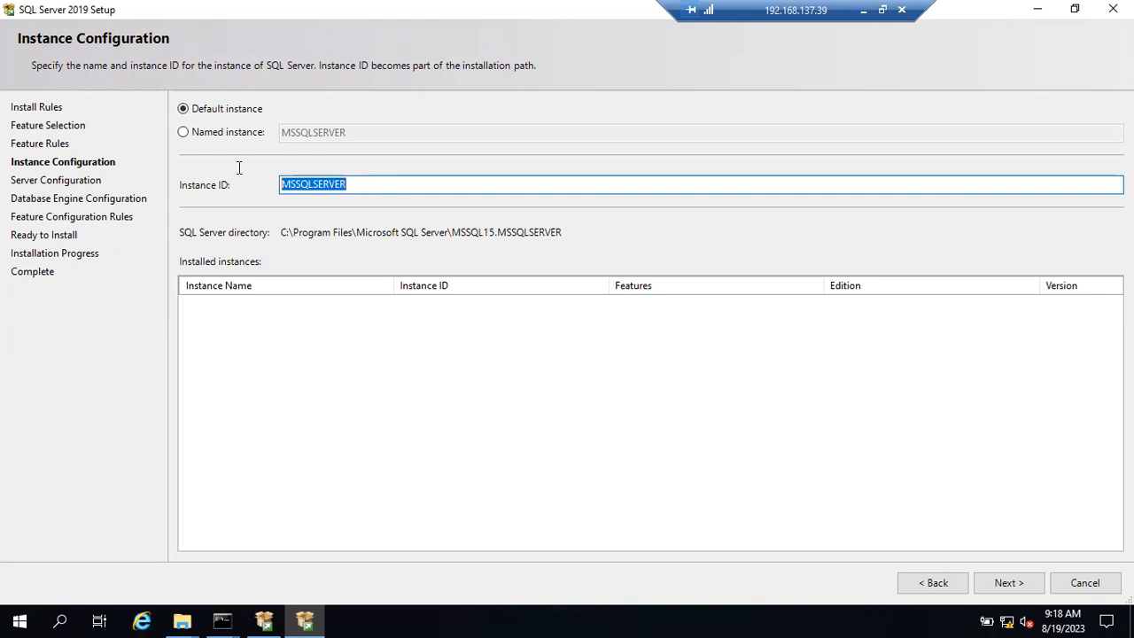
left_click(184, 621)
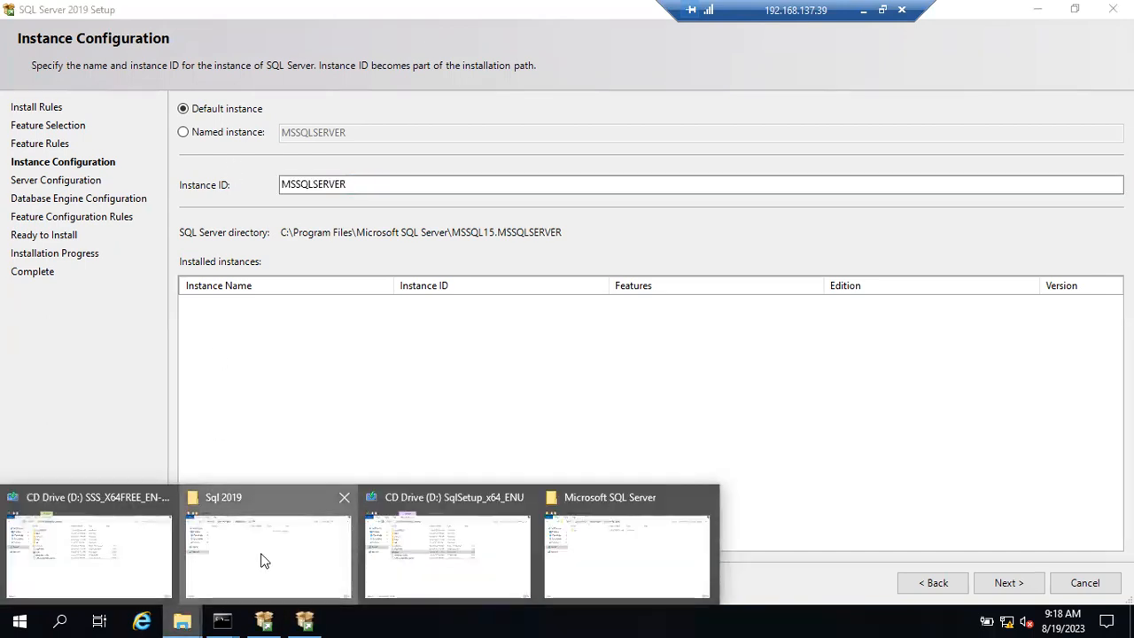
left_click(263, 557)
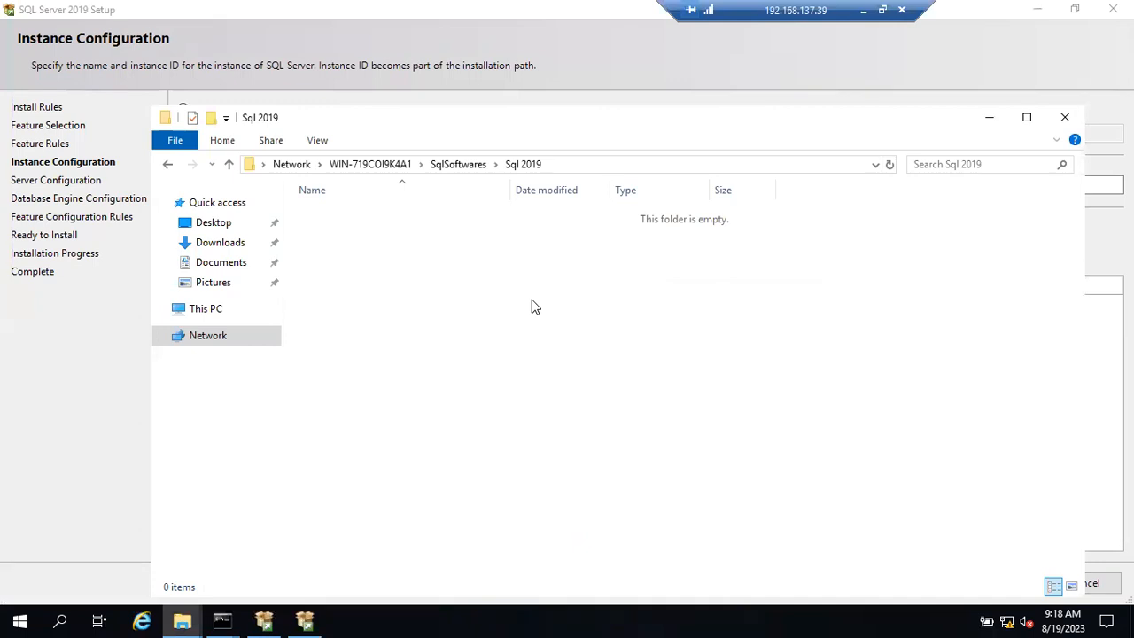
left_click(582, 164)
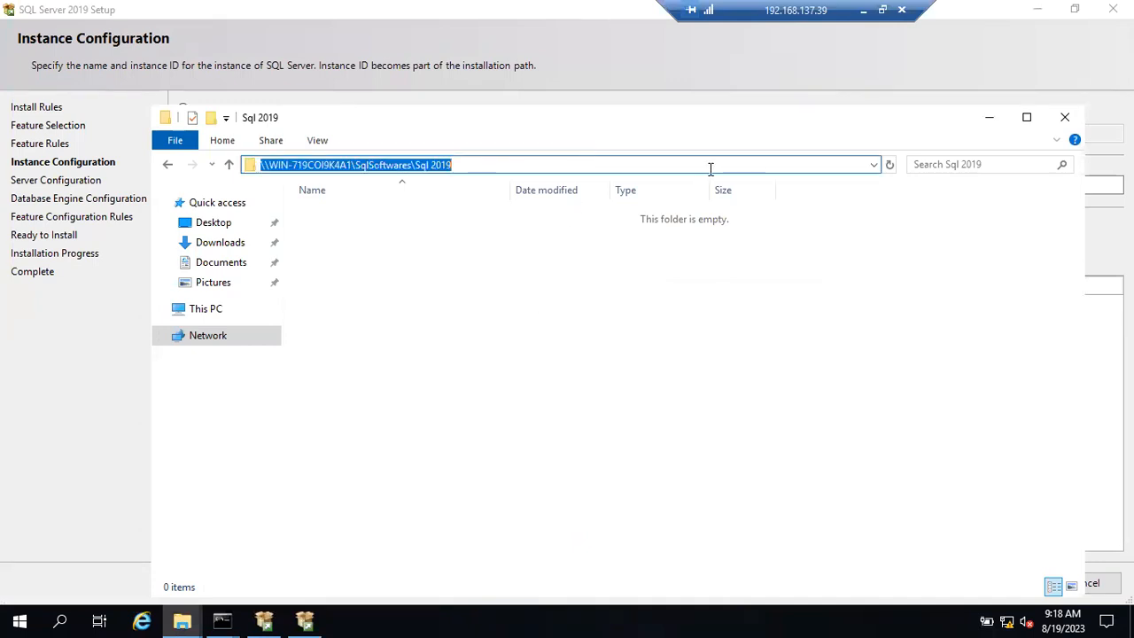
left_click(989, 117)
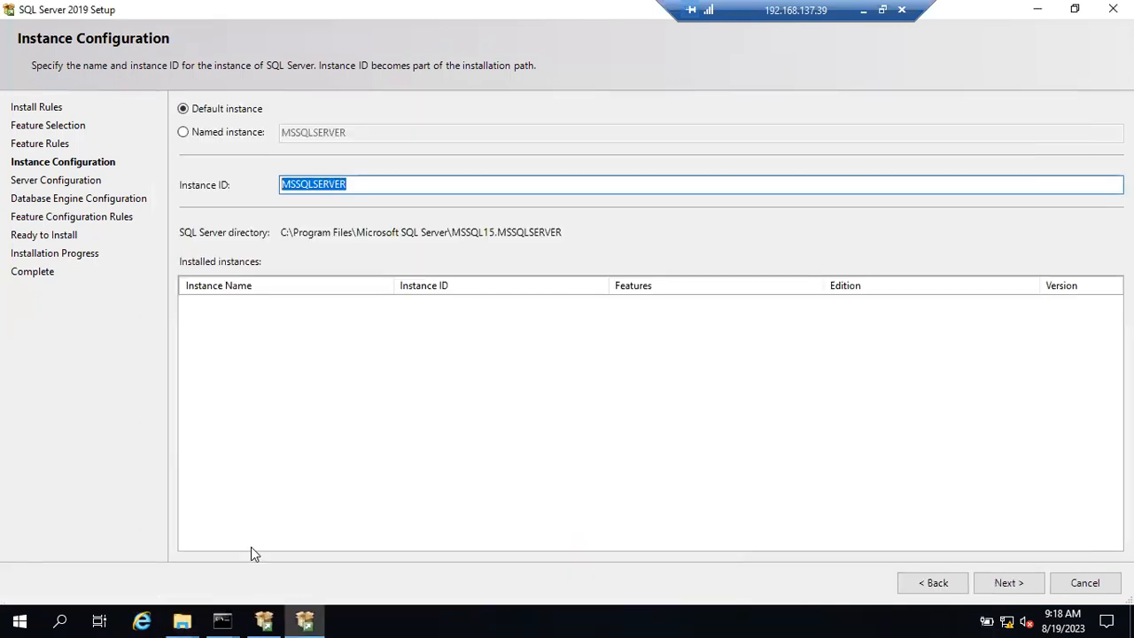
left_click(182, 620)
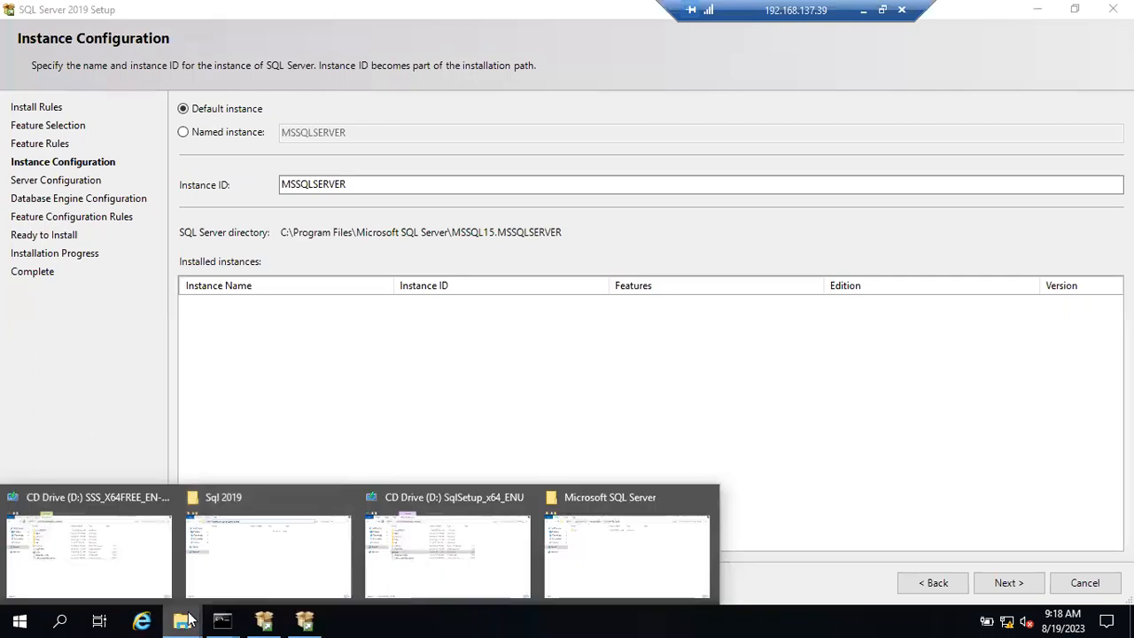
left_click(596, 543)
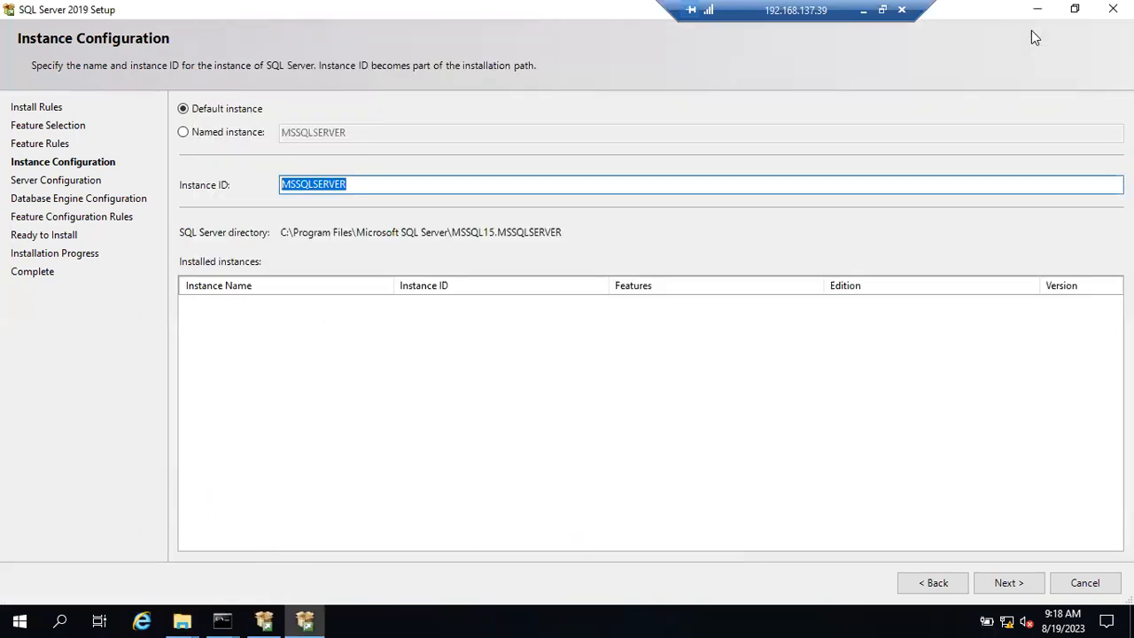
left_click(1032, 33)
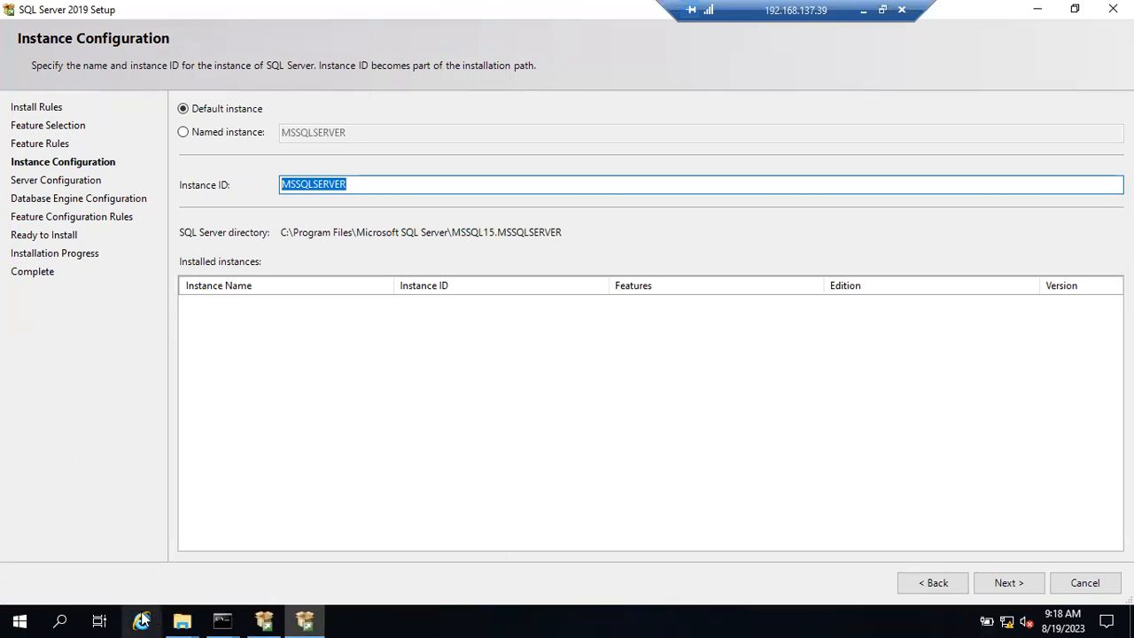
left_click(181, 620)
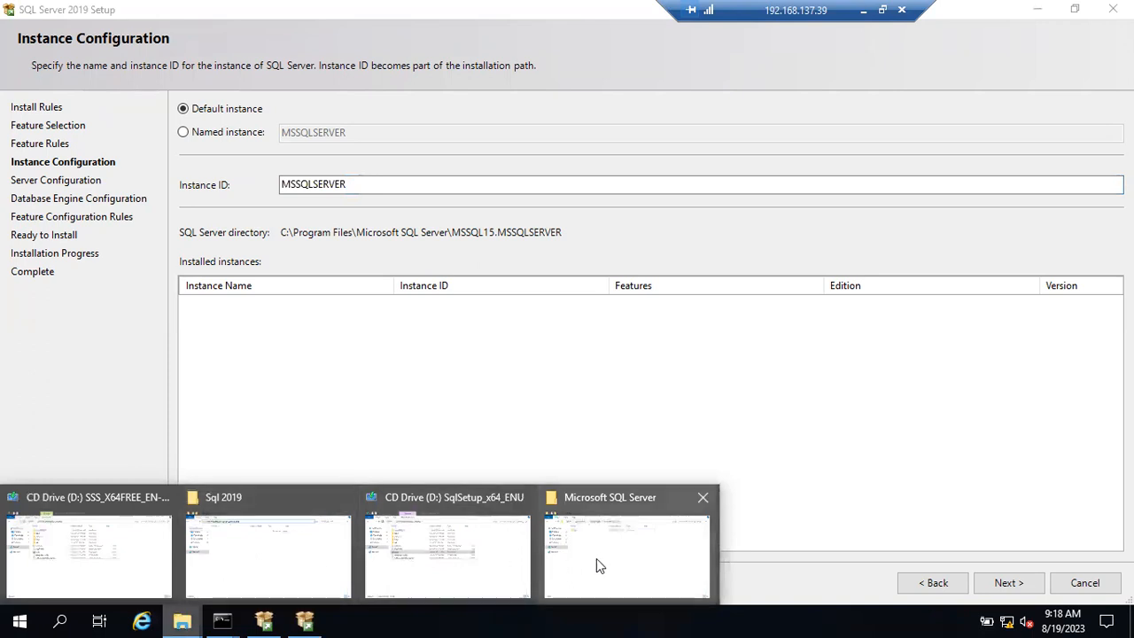
left_click(602, 562)
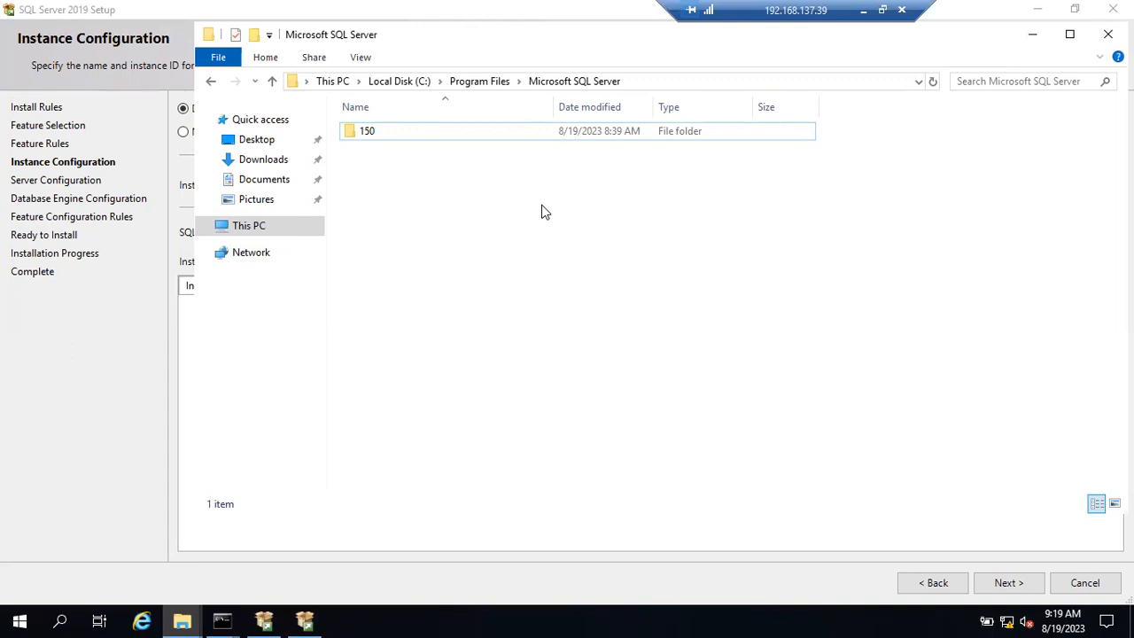
left_click(1031, 37)
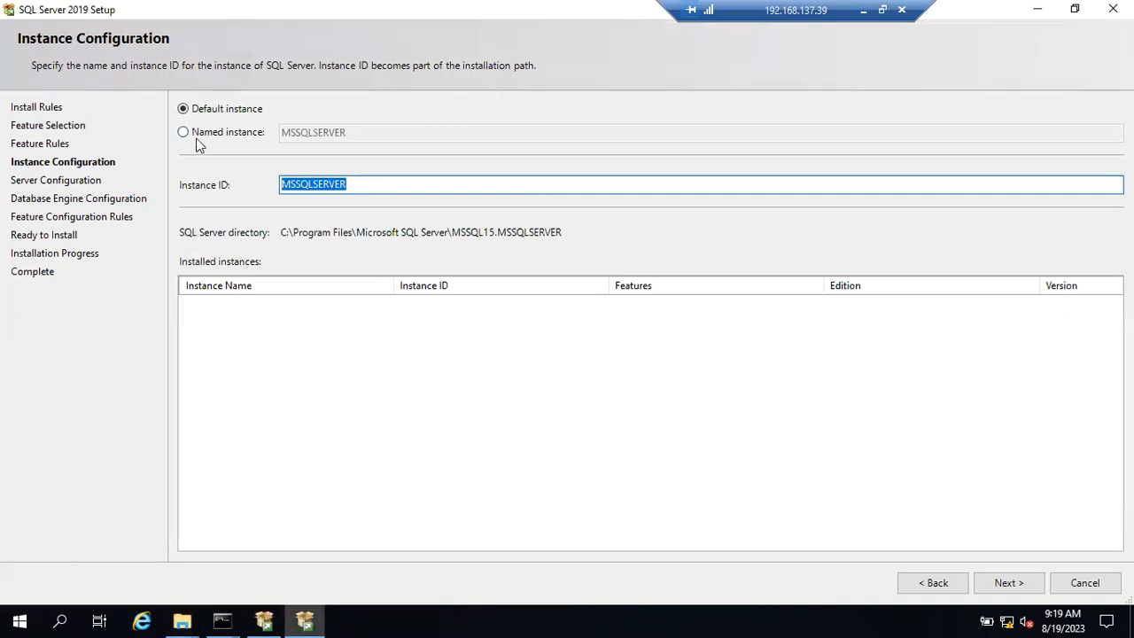
Step: Keep the default MSSQLSERVER instance, continue to Server Configuration, then return to the local desktop
left_click(1008, 582)
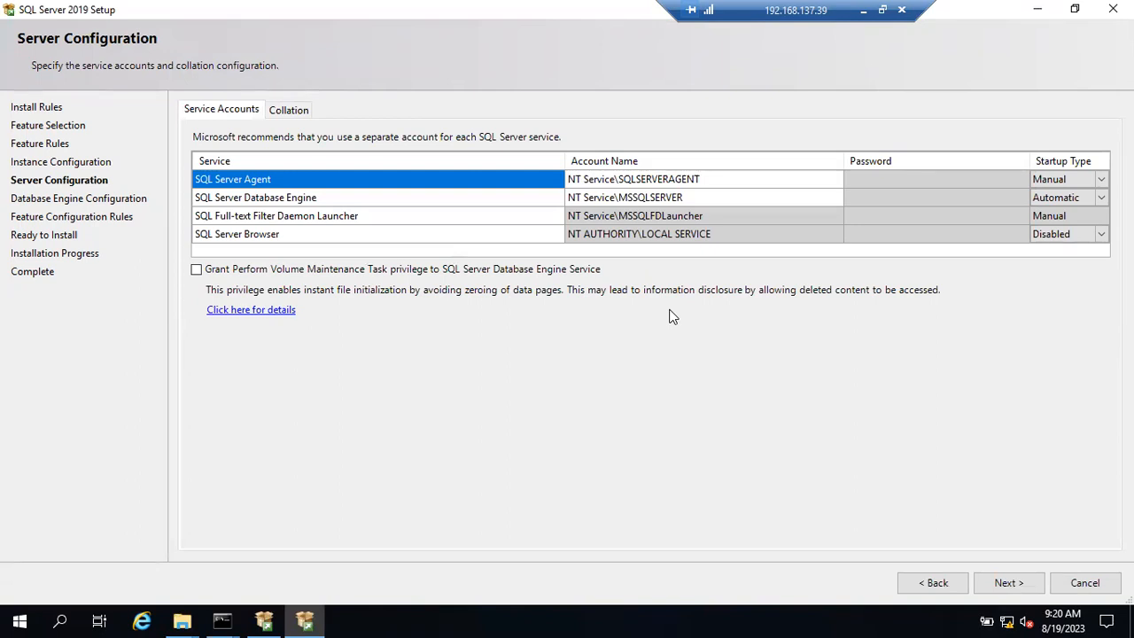
left_click(864, 8)
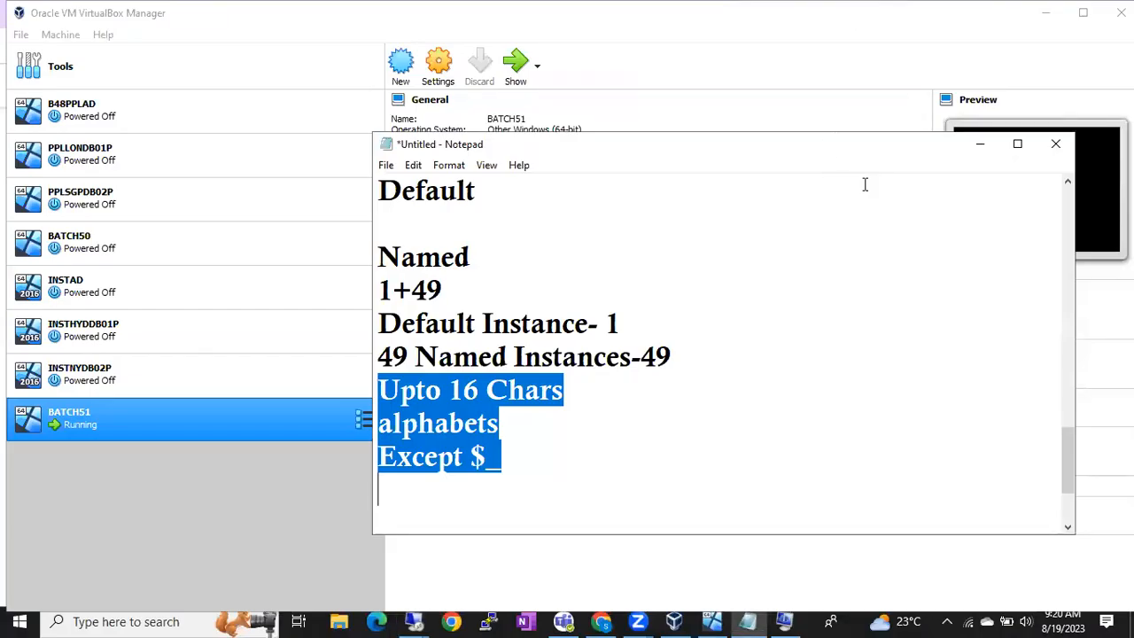
Step: Bring Chrome forward and open a new tab with the address bar ready for searching
left_click(611, 618)
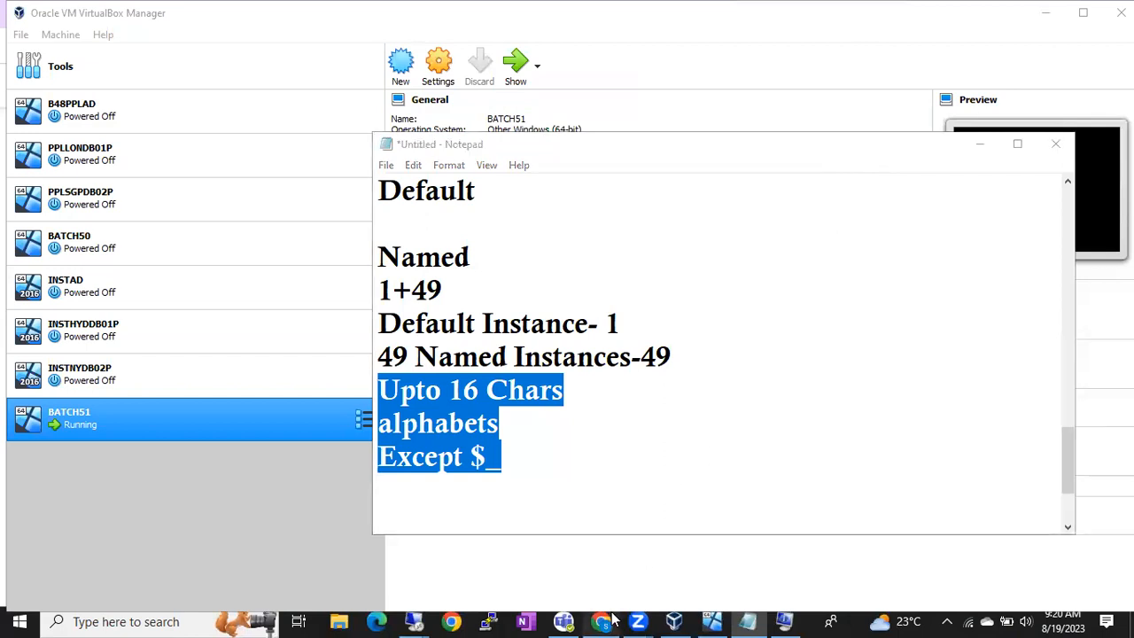
left_click(929, 15)
left_click(810, 54)
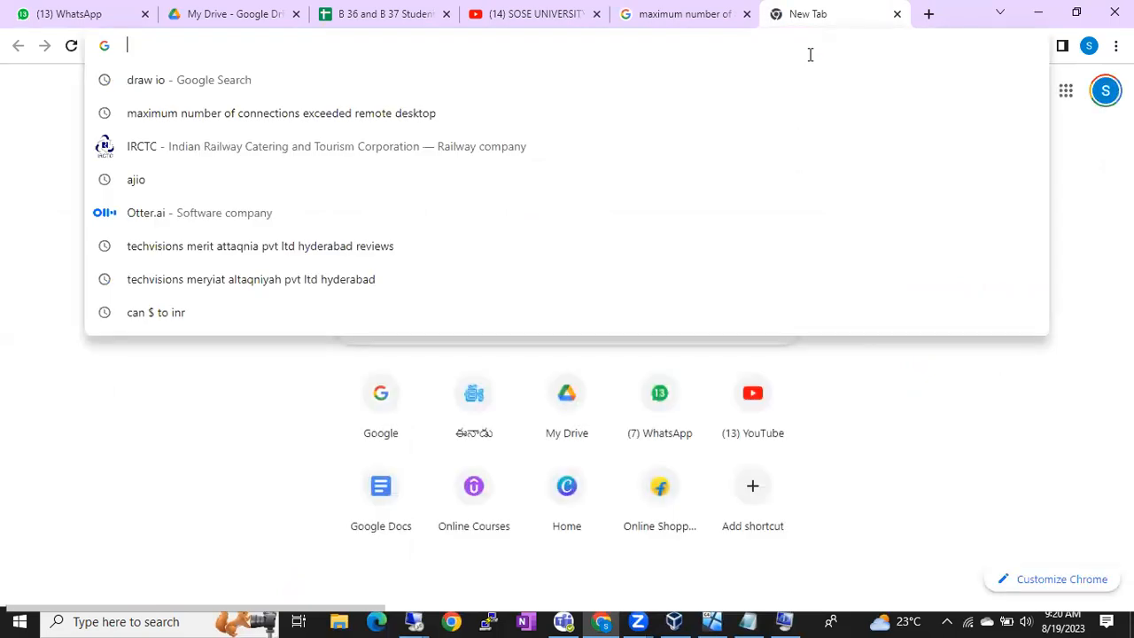
Step: Search 'draw io', launch draw.io, and open Batch51.drawio from Google Drive, then bring Notepad forward
left_click(526, 92)
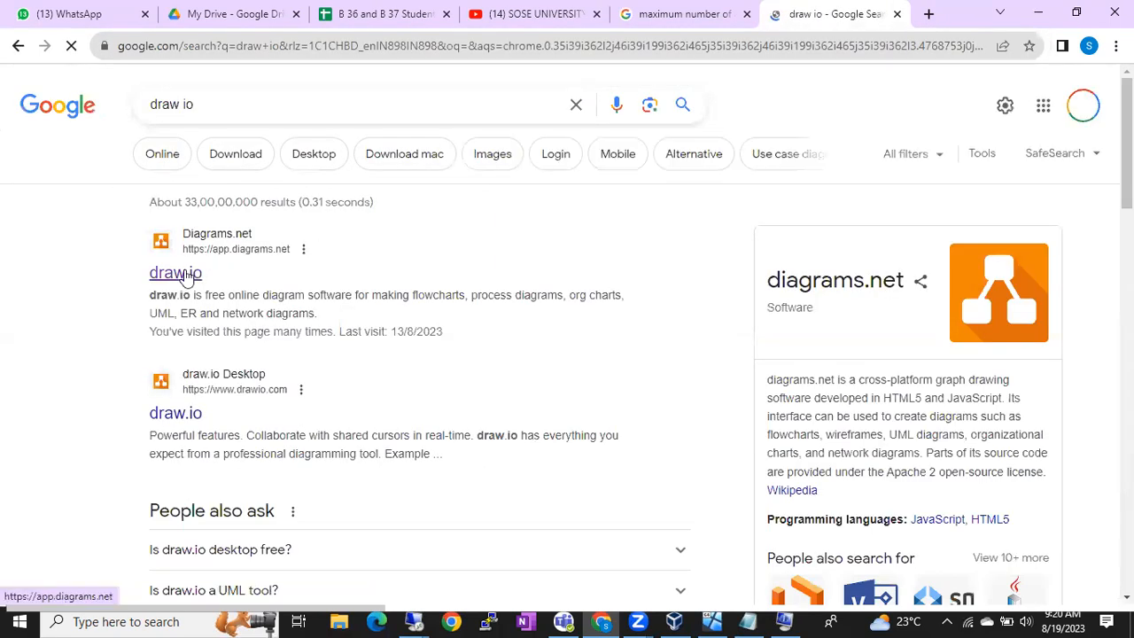
left_click(186, 276)
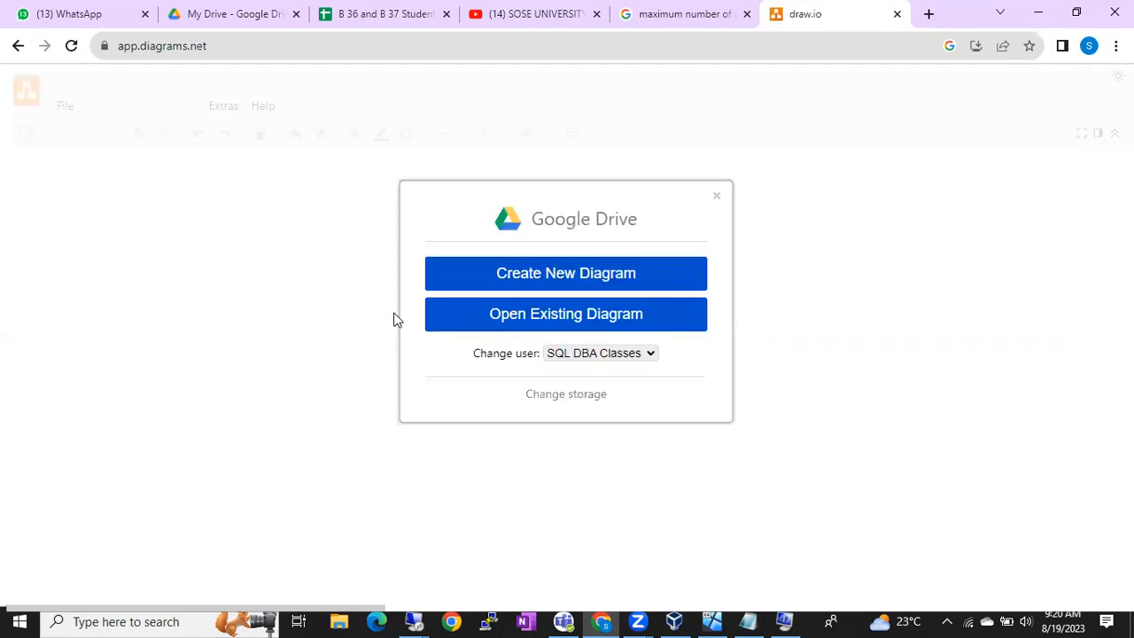
left_click(495, 318)
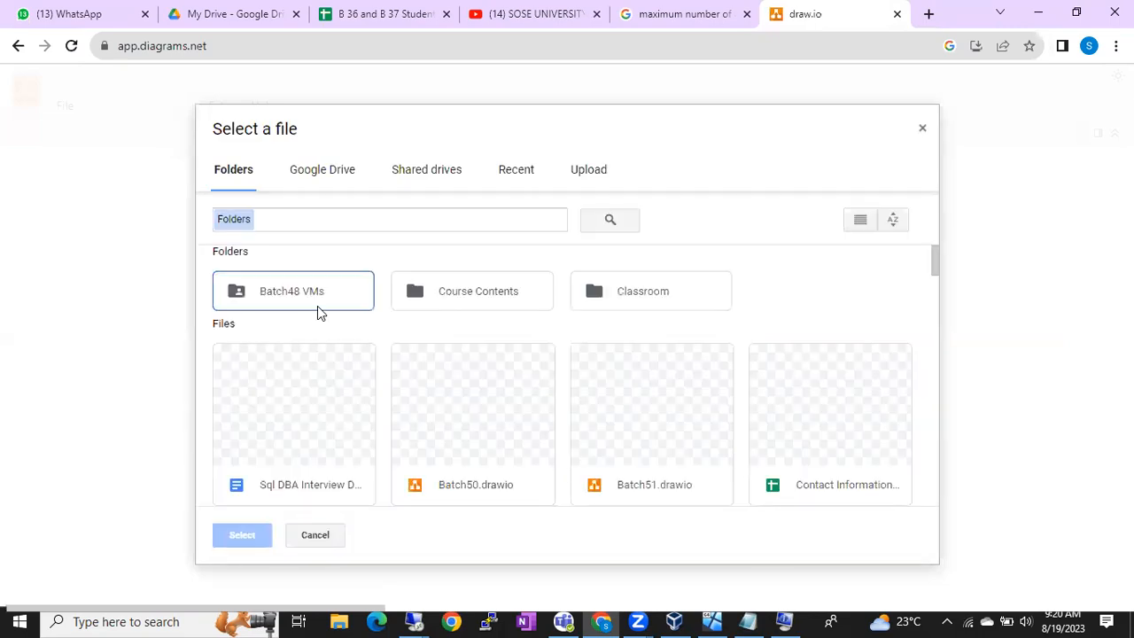
double_click(671, 435)
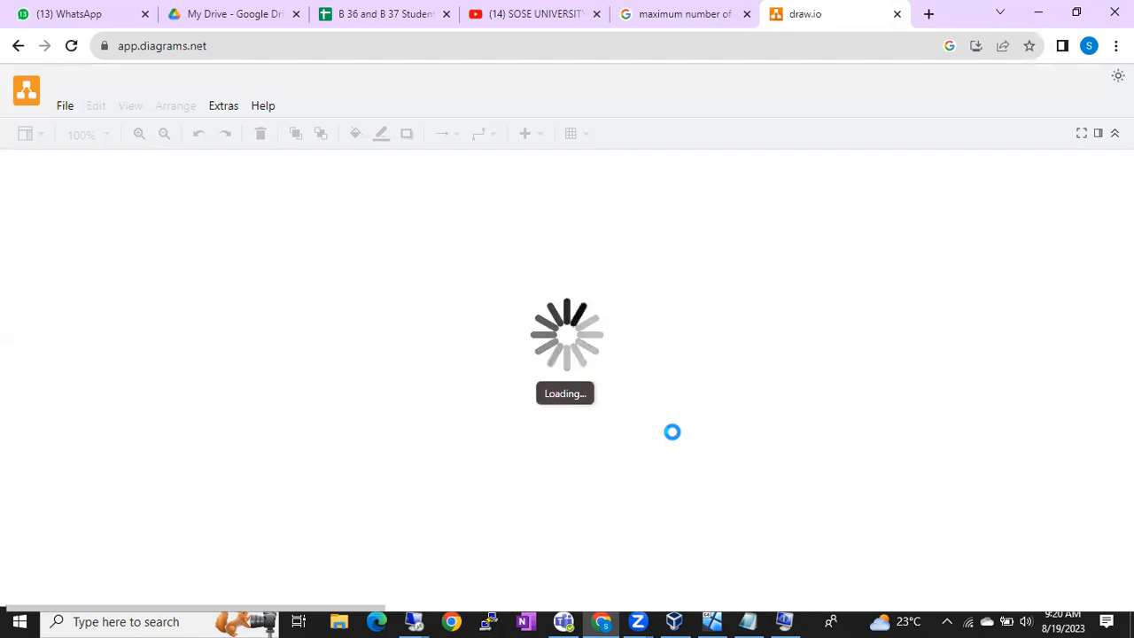
left_click(747, 621)
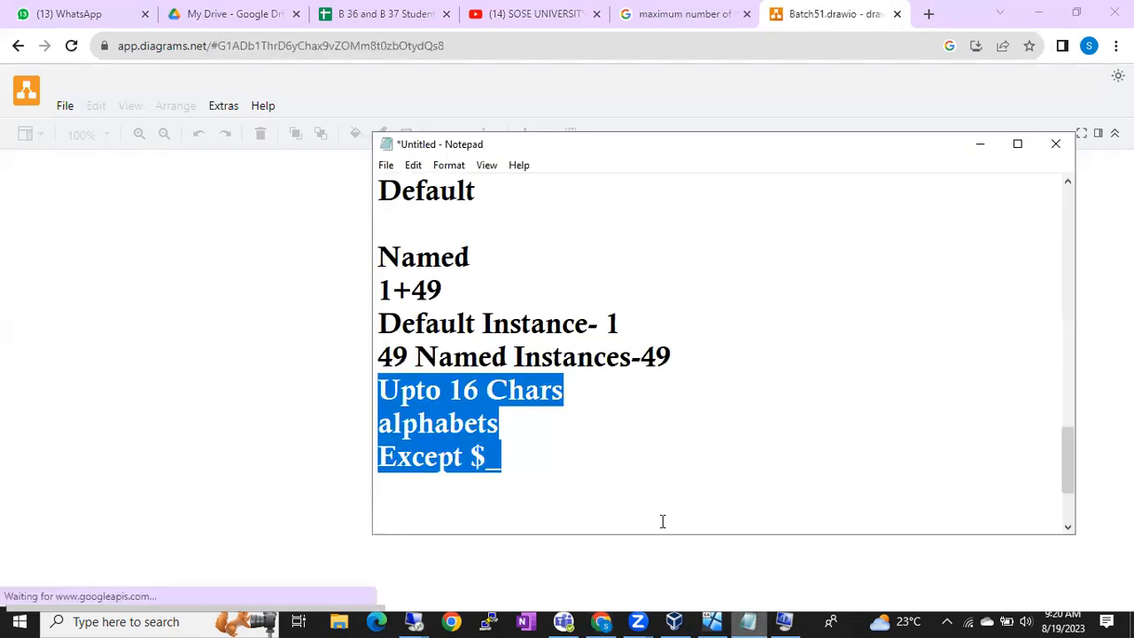
Step: Add the two-line note 'Service account is an account / which helps you to run the service' and select it
left_click(644, 496)
key("Return")
type("Servic")
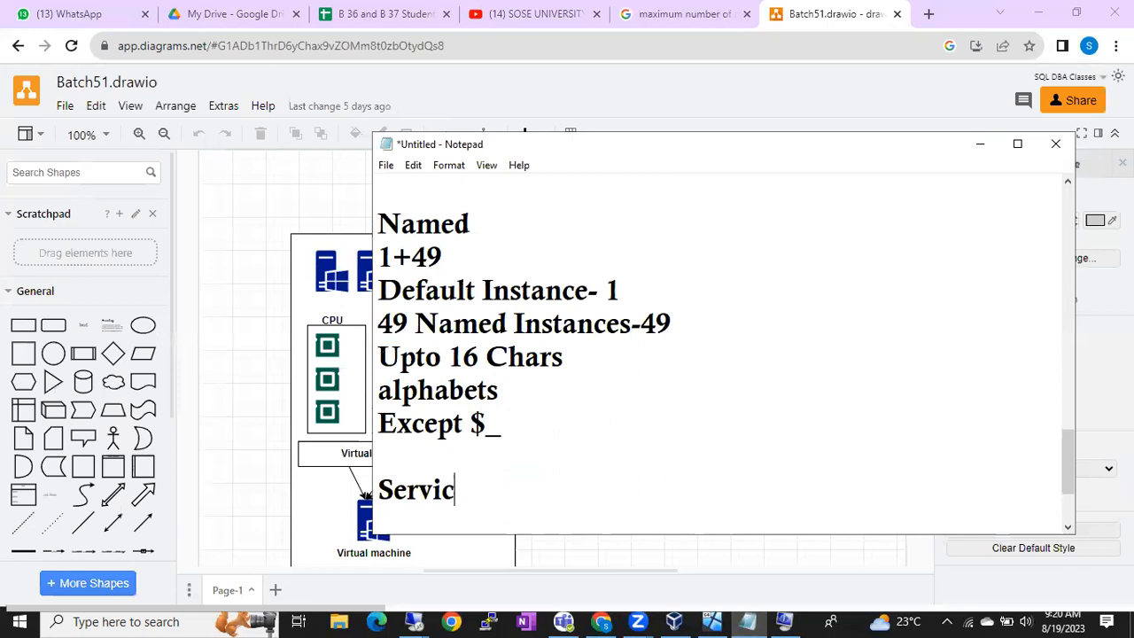
type("e account ")
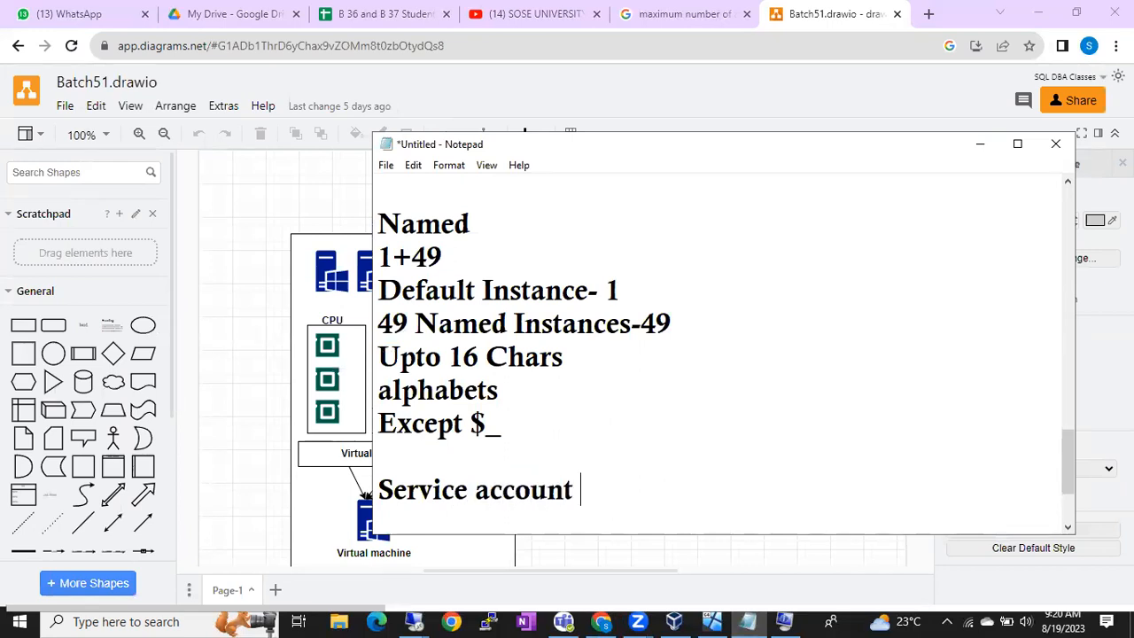
type("is an account")
key("Return")
type("wh")
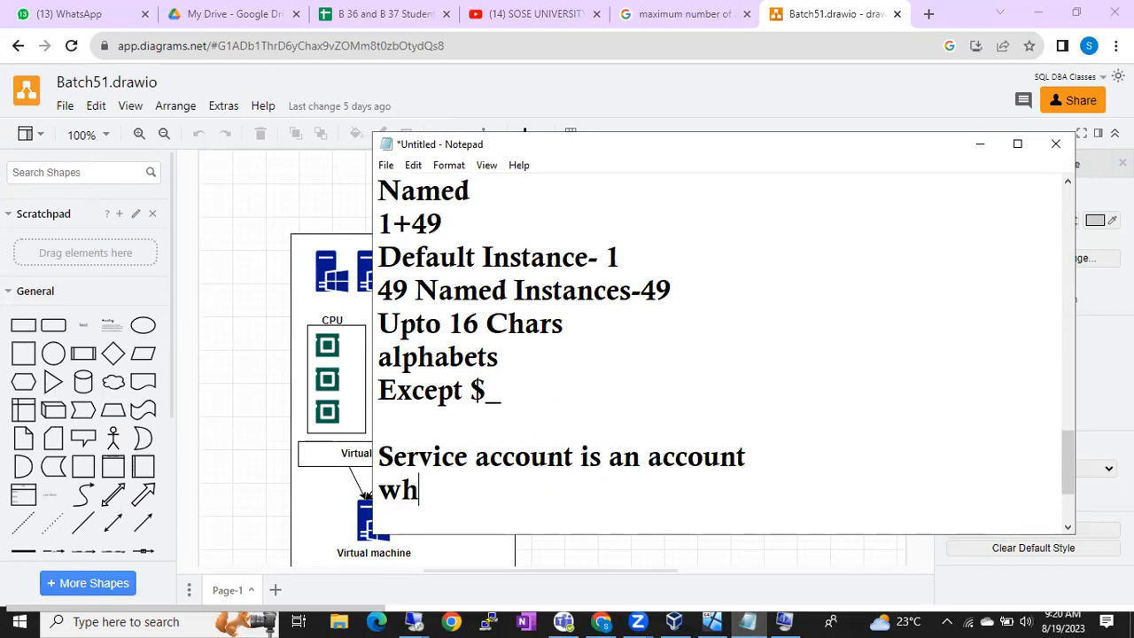
type("ich help")
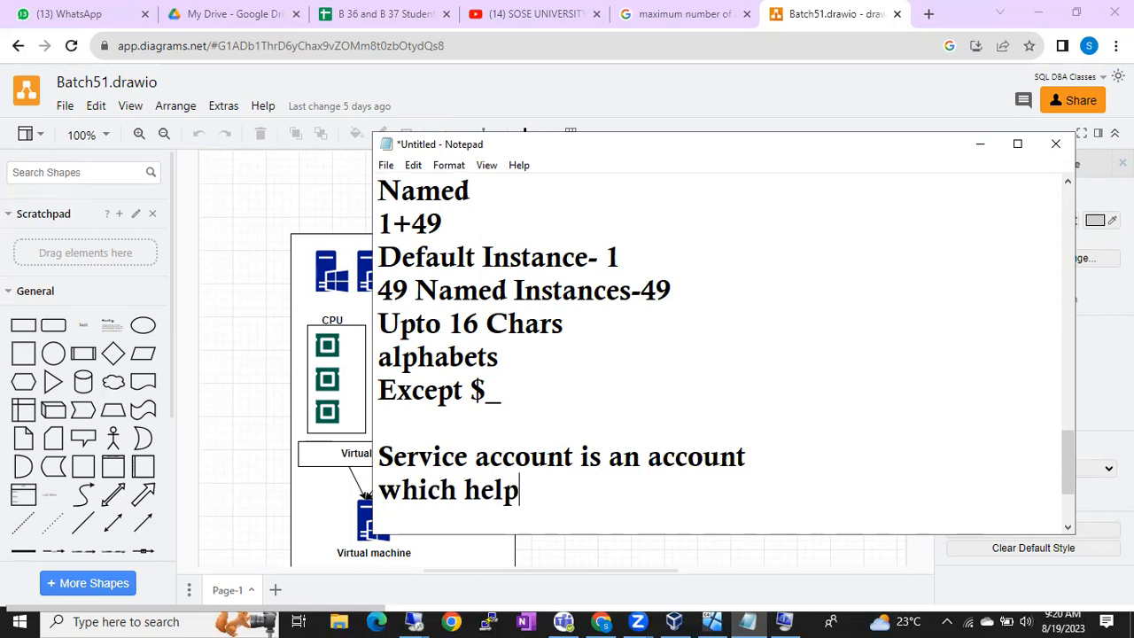
type("s you to run the ")
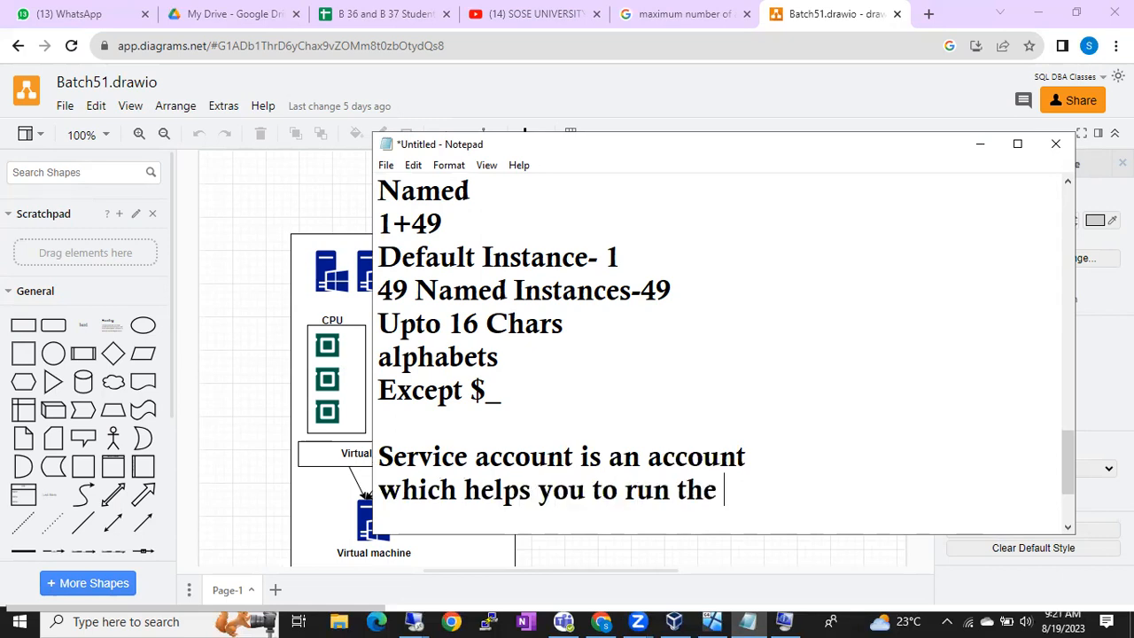
type("service")
key("Return")
key("Return")
key("Return")
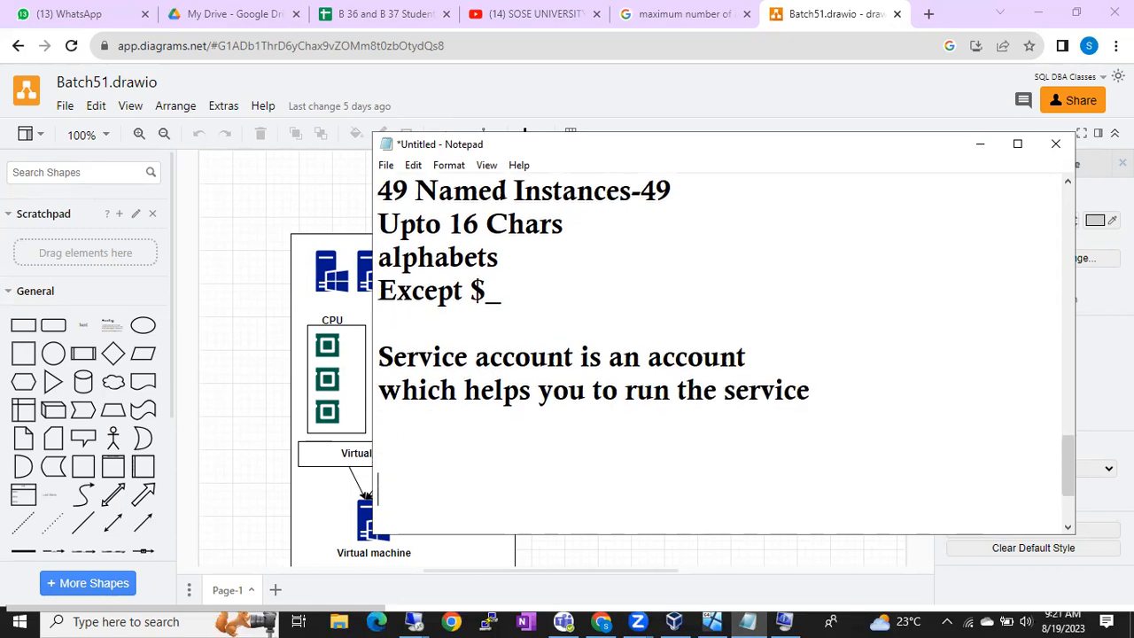
key("Up")
key("Up")
key("Up")
key("Up")
key("shift+Down")
key("shift+Down")
key("Up")
key("Up")
key("shift+Down")
key("shift+Down")
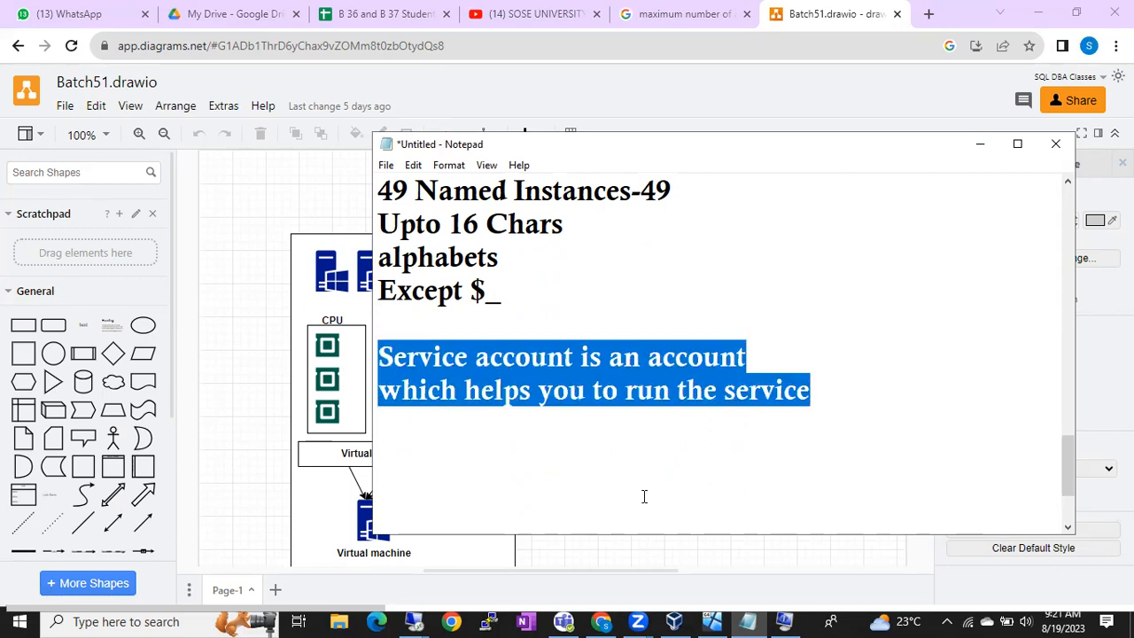
Step: Add a 3-D cube below the existing diagrams, sized to about 455 x 300
left_click(260, 519)
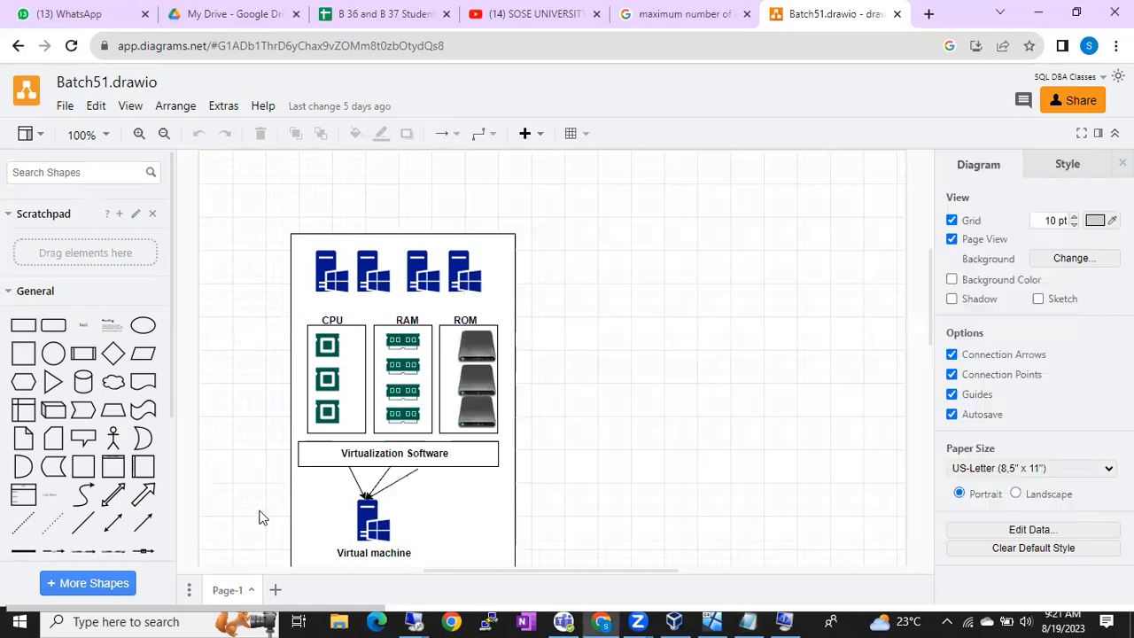
scroll(260, 519, "down", 10)
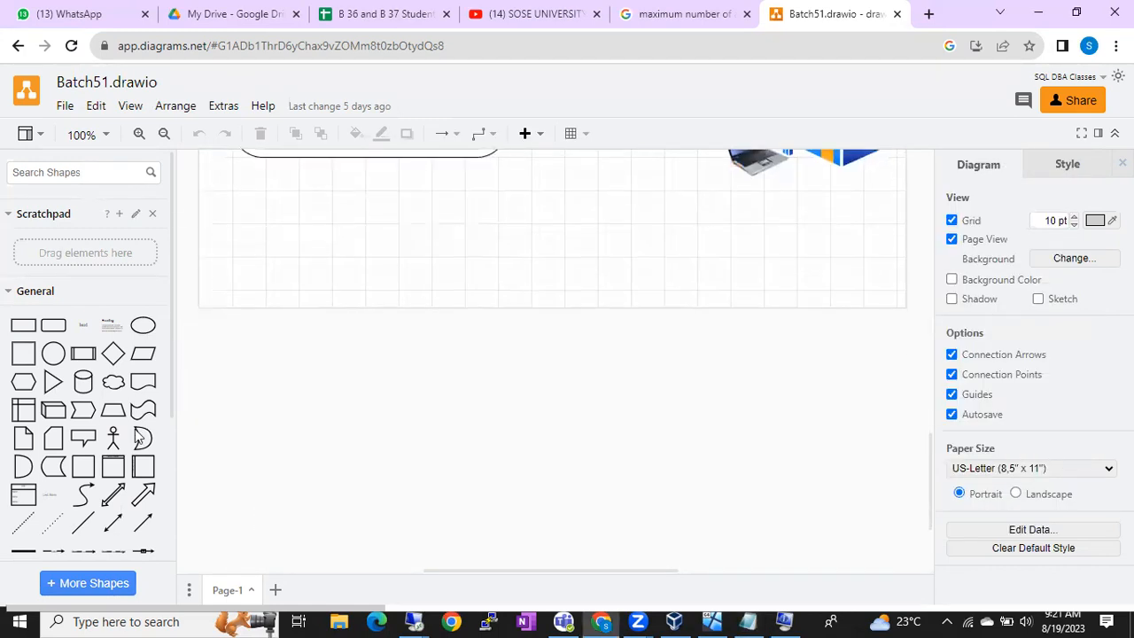
left_click(53, 409)
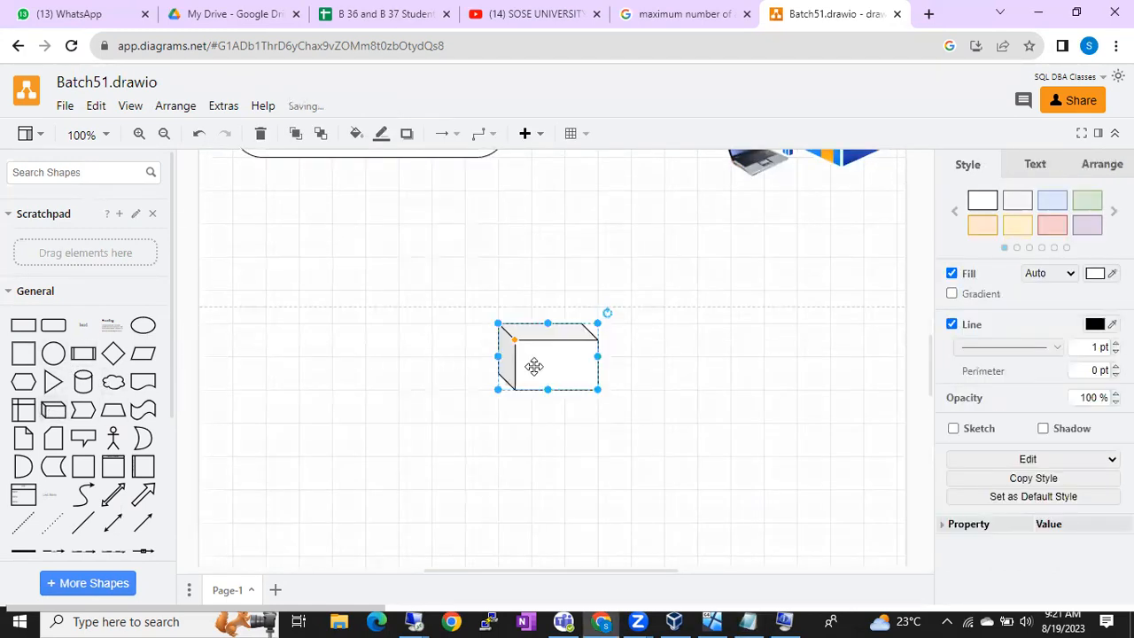
left_click_drag(550, 372, 594, 492)
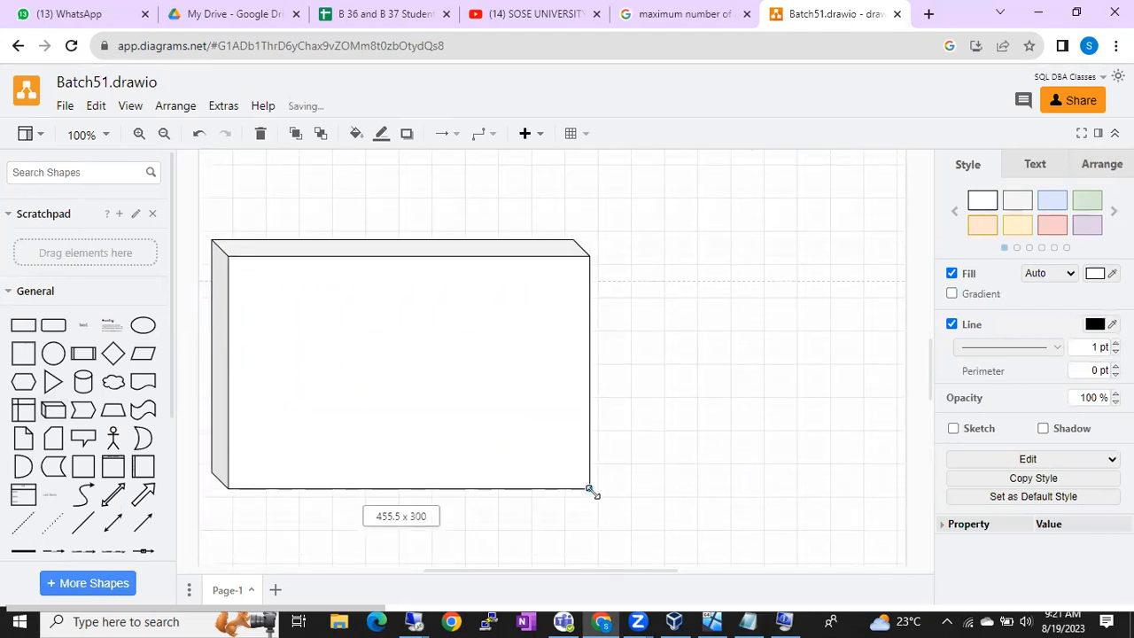
Step: Place an enlarged cylinder in the upper-left area of the 3-D box
left_click(83, 381)
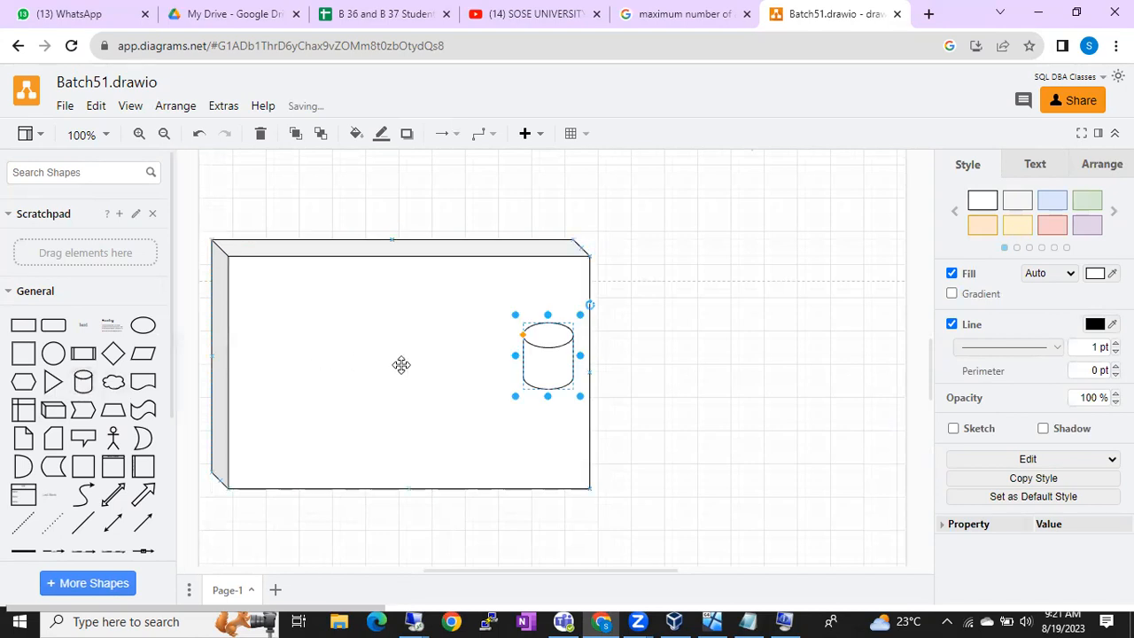
left_click_drag(540, 370, 360, 410)
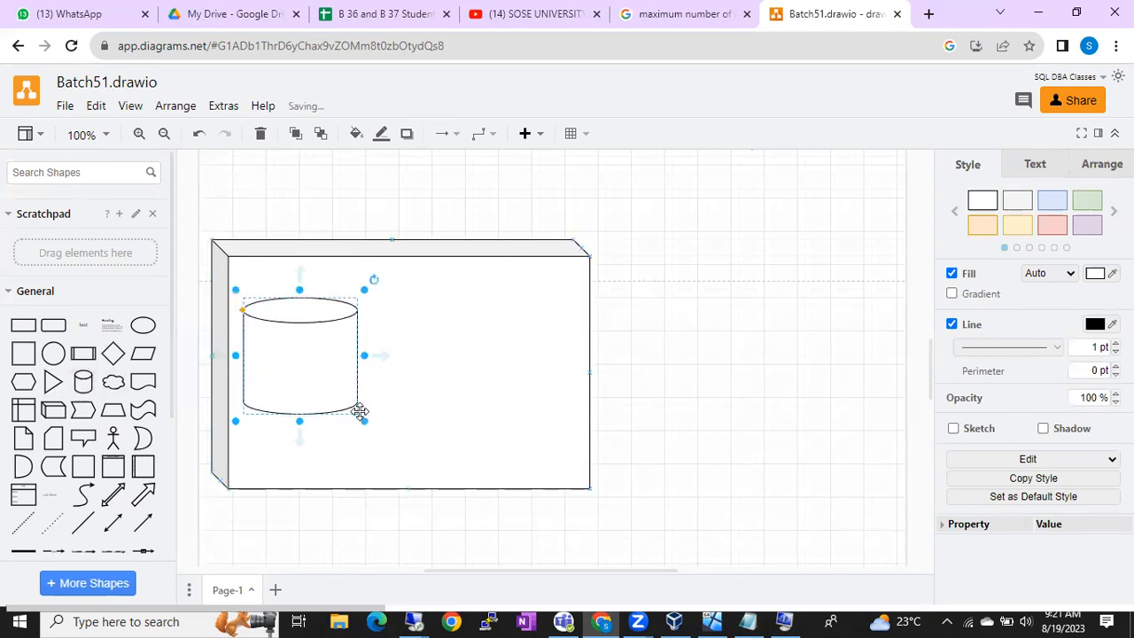
left_click(95, 174)
type("f")
key("BackSpace")
Step: Drag a ROM hard-drive icon into the 3-D box, positioned right of the cylinder
scroll(474, 275, "up", 5)
scroll(474, 276, "up", 5)
left_click(480, 237)
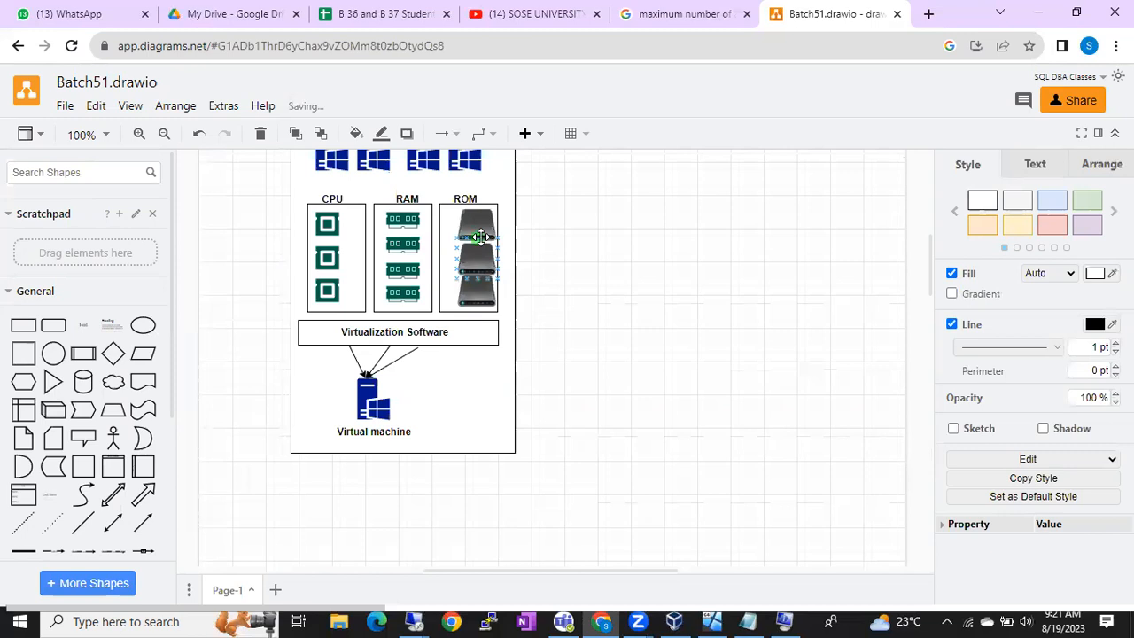
left_click(479, 237)
left_click_drag(476, 255, 580, 431)
scroll(579, 430, "down", 8)
scroll(580, 436, "up", 2)
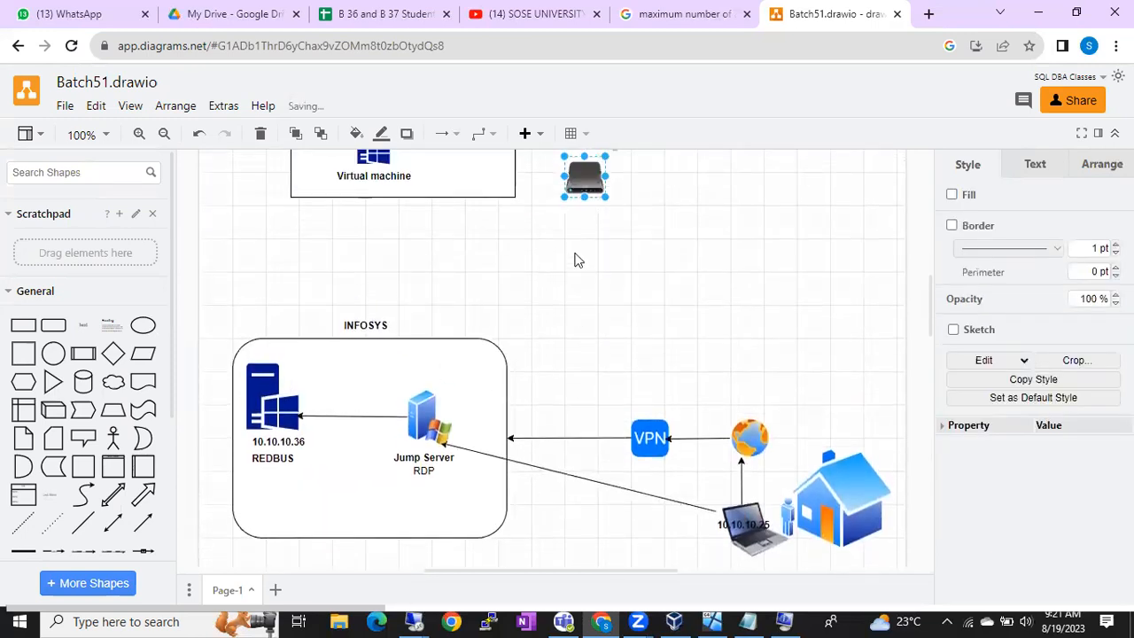
left_click_drag(585, 180, 568, 417)
scroll(569, 418, "down", 3)
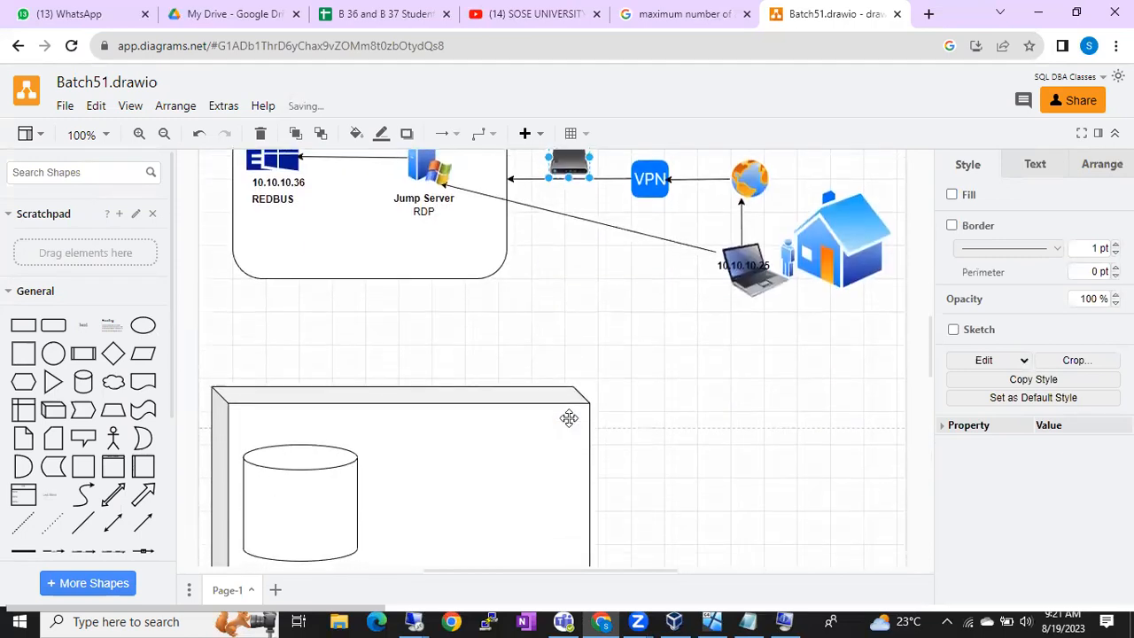
scroll(570, 296, "up", 1)
left_click_drag(569, 199, 473, 487)
scroll(474, 487, "down", 3)
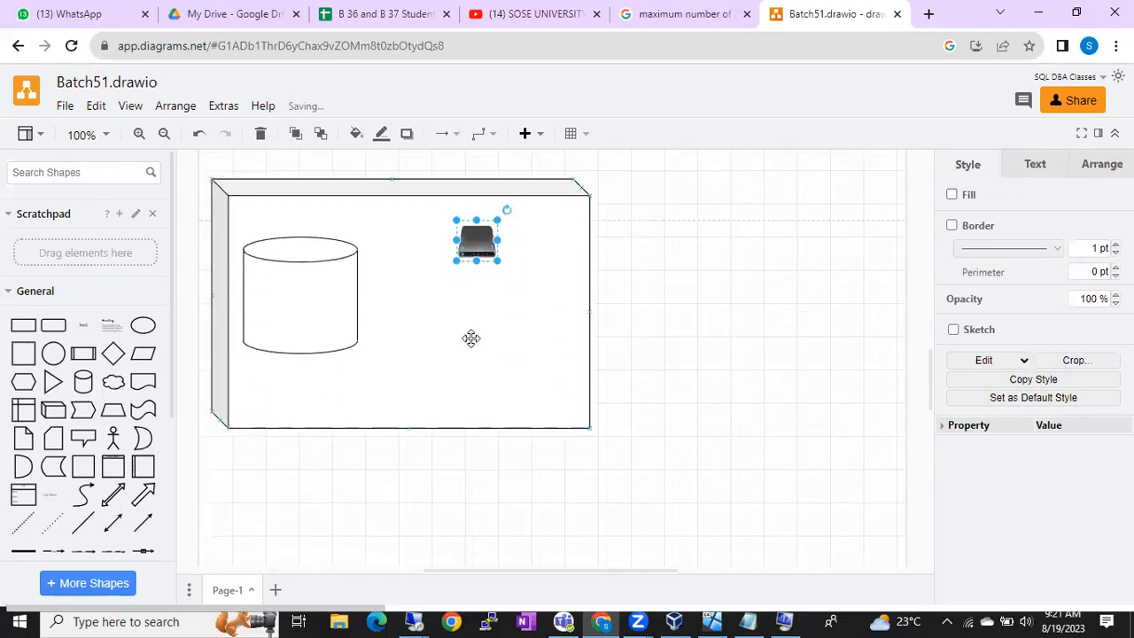
left_click_drag(478, 241, 444, 326)
Step: Search shapes for 'database' and drop the blue database icon inside the cylinder
left_click(110, 174)
type("database")
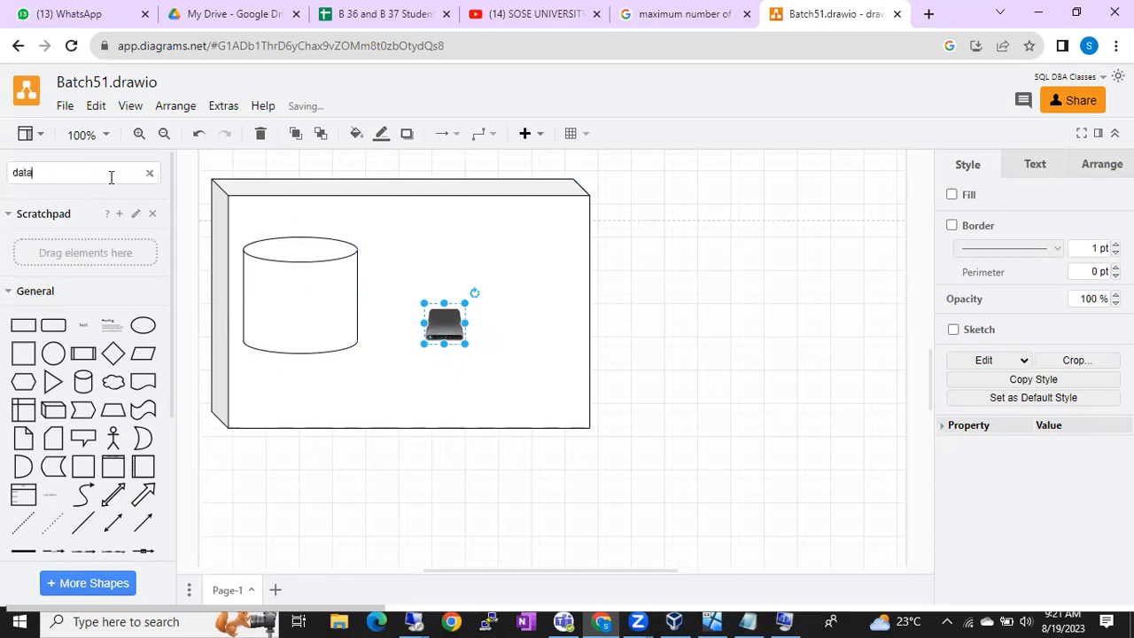
key("Return")
left_click_drag(140, 233, 275, 285)
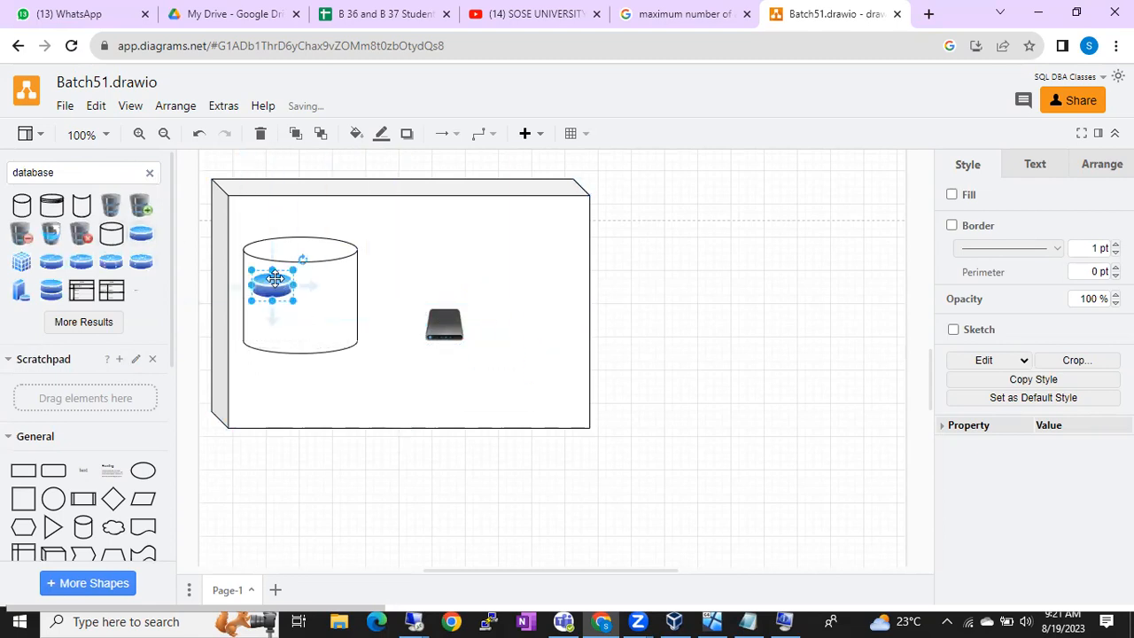
Step: Nudge the drive icon slightly left and add an envelope message connector inside the 3-D box
left_click(525, 322)
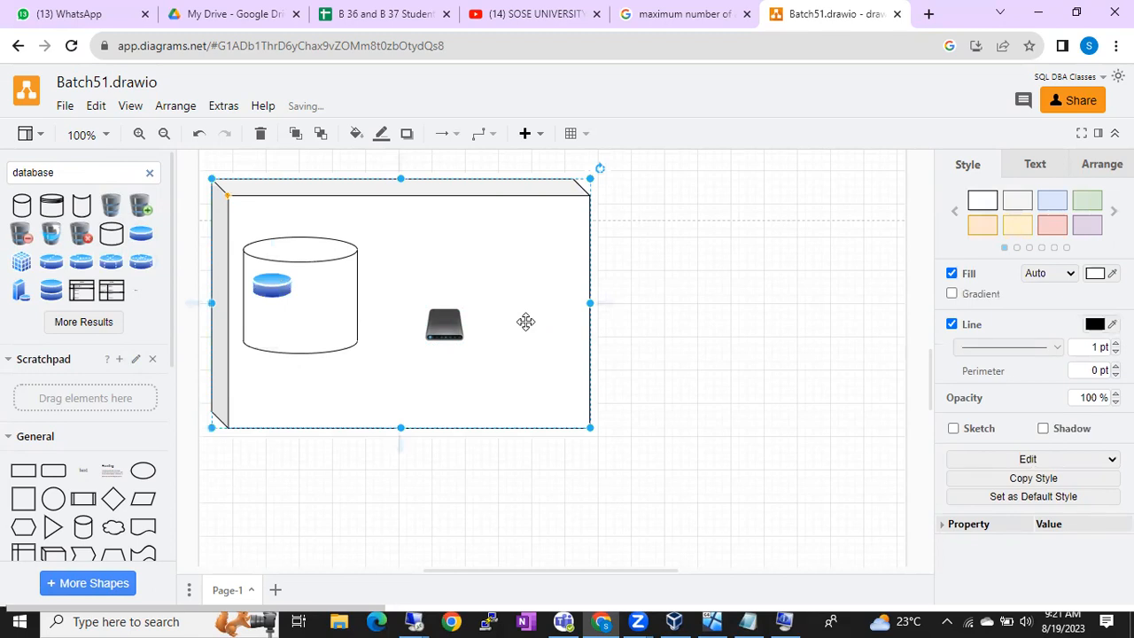
left_click_drag(445, 325, 440, 330)
left_click(328, 324)
left_click(442, 328, "shift")
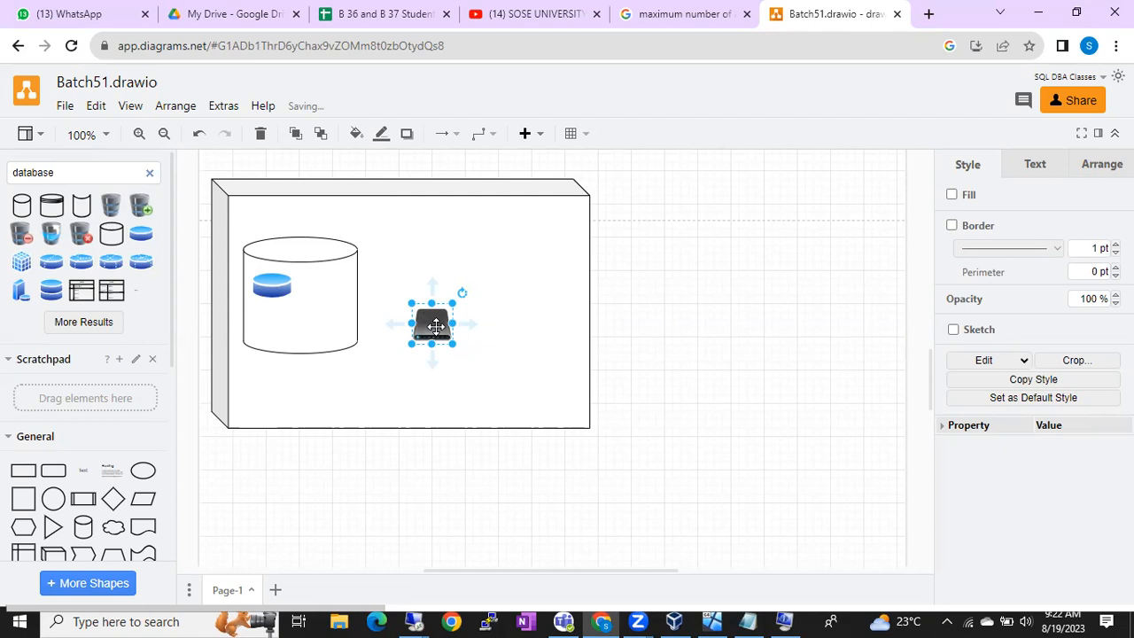
left_click(345, 306)
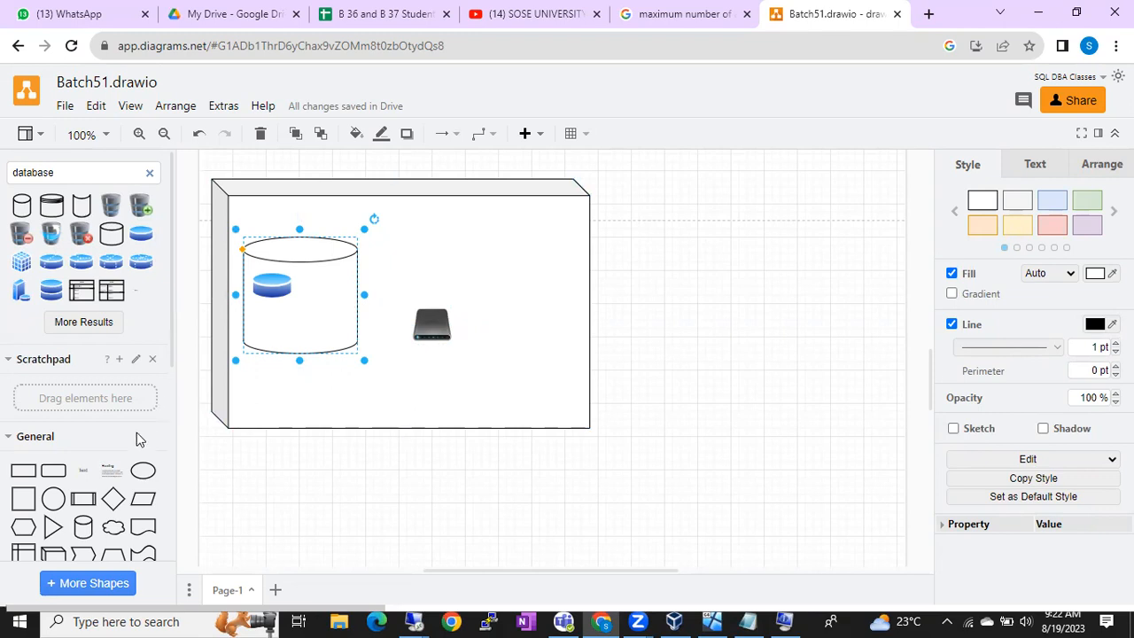
scroll(137, 436, "down", 1)
scroll(137, 434, "down", 2)
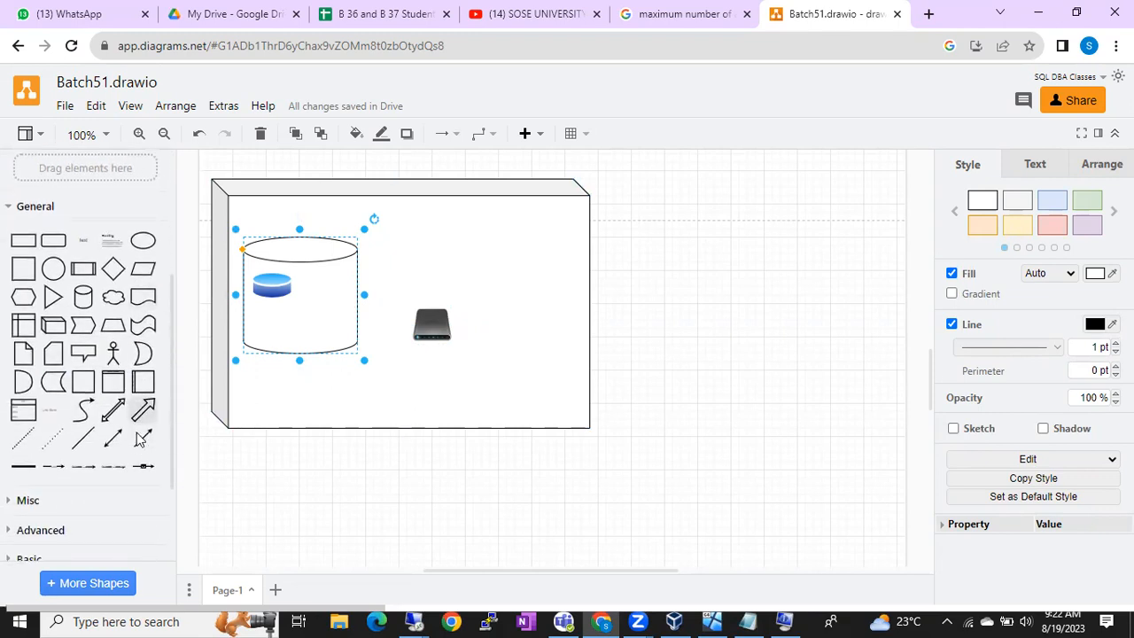
left_click(143, 465)
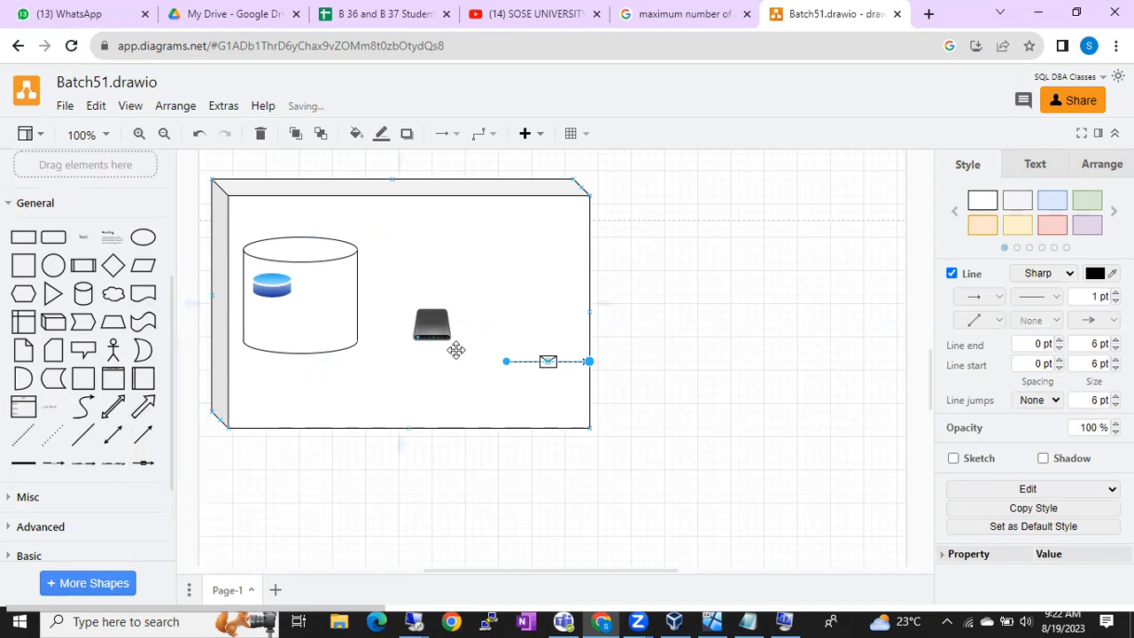
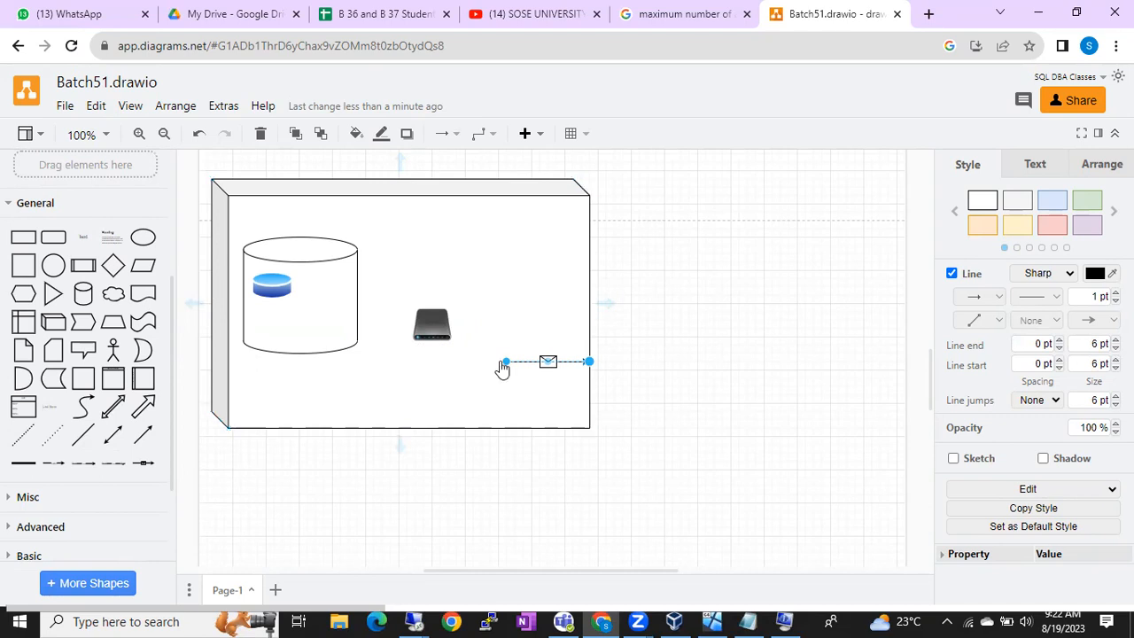
Step: Reattach the message arrow to run from the cylinder's database icon to the hard-drive icon
left_click_drag(507, 361, 272, 287)
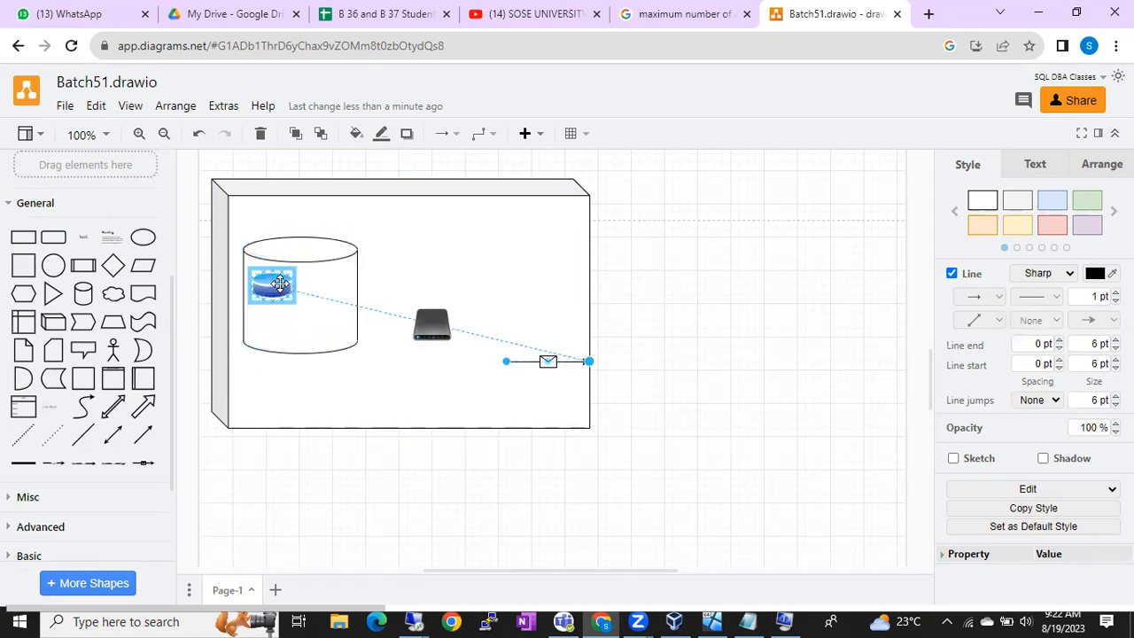
left_click_drag(589, 368, 421, 344)
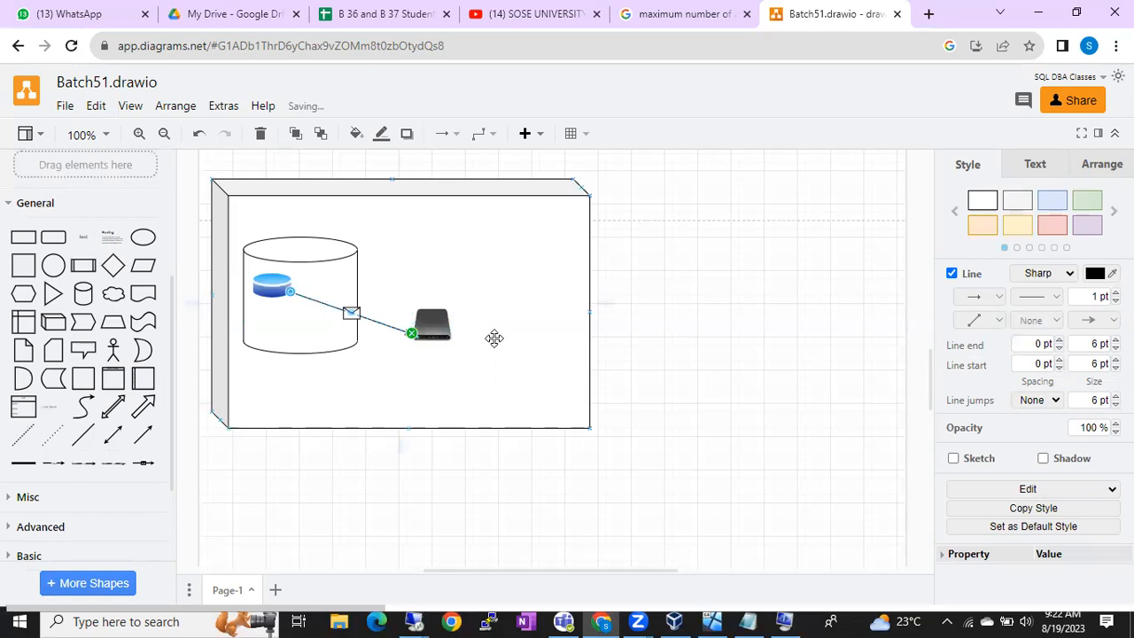
left_click(495, 337)
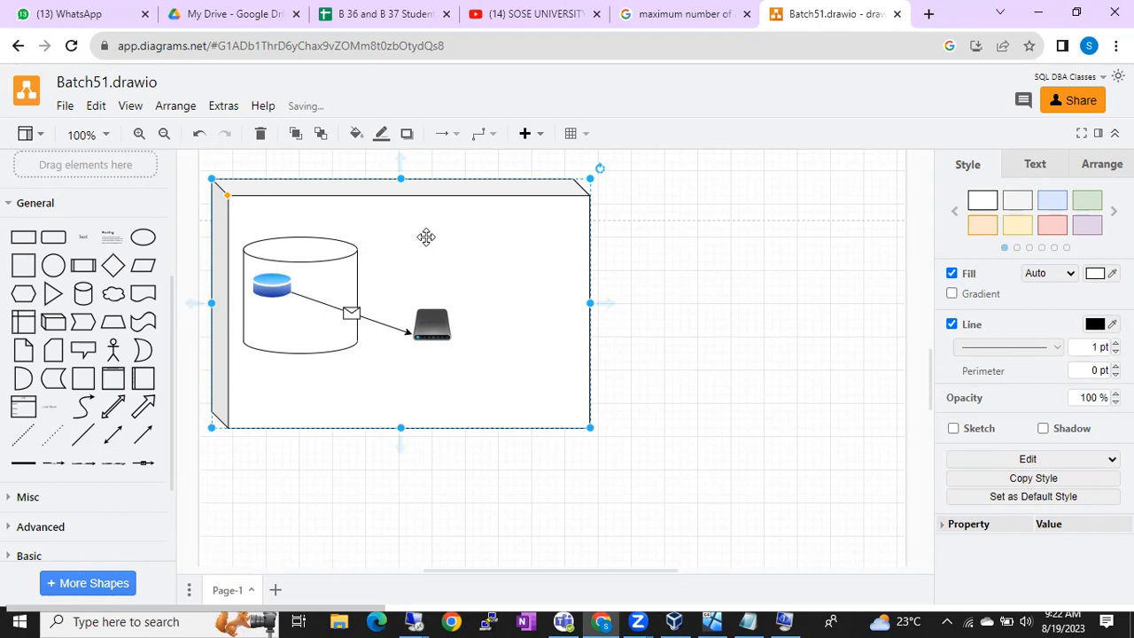
left_click(434, 323)
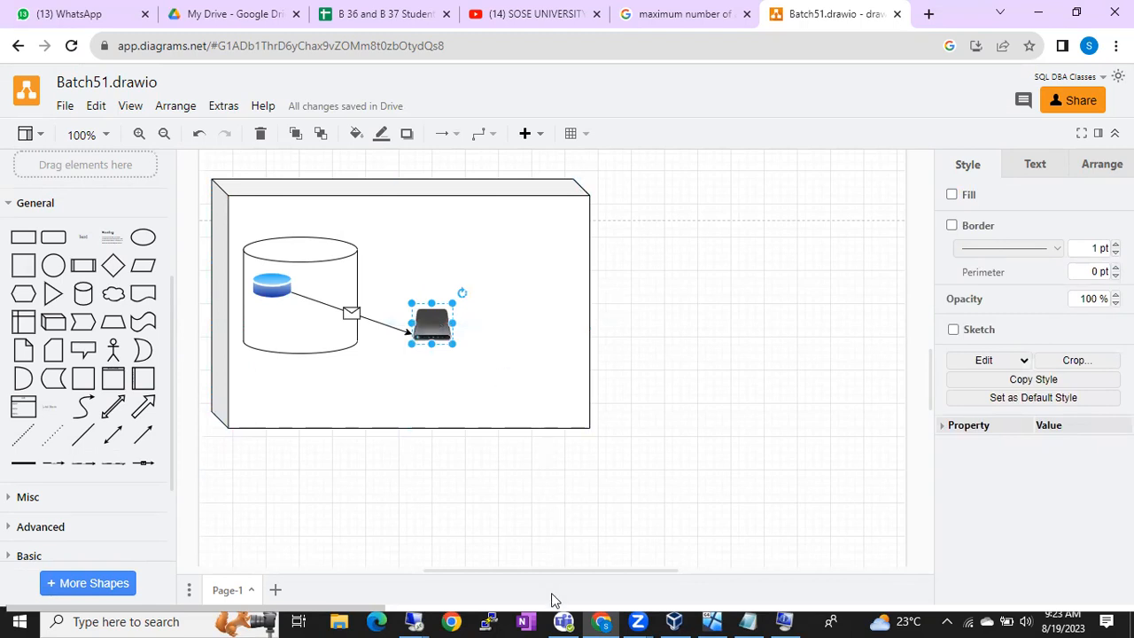
left_click(415, 621)
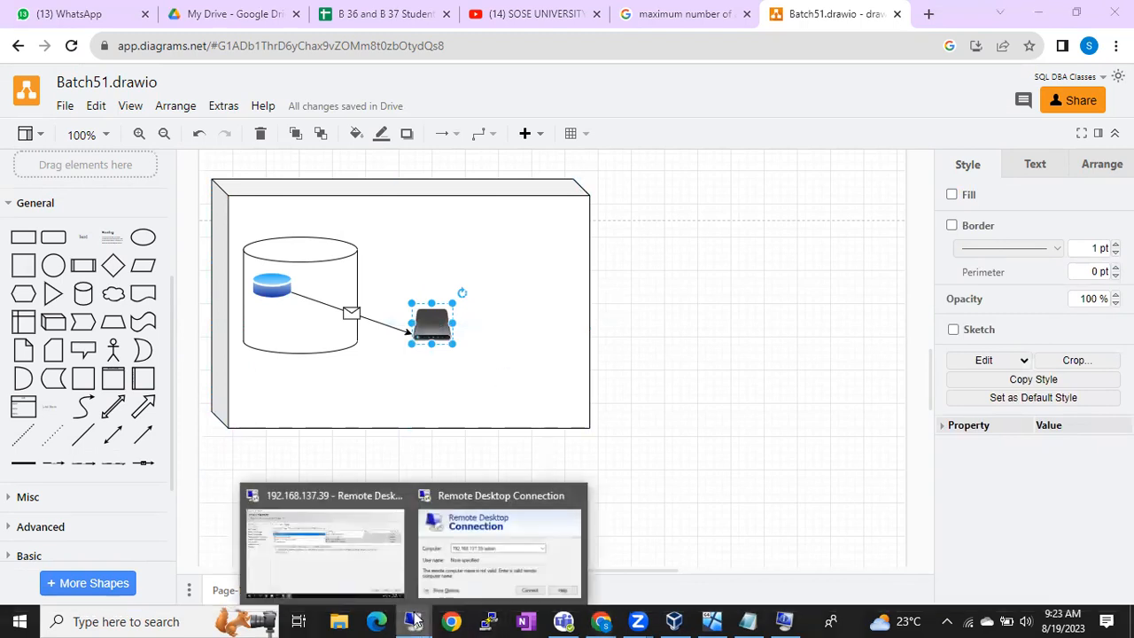
Step: Switch to the remote SQL Server session and minimize the CD drive setup window
left_click(376, 540)
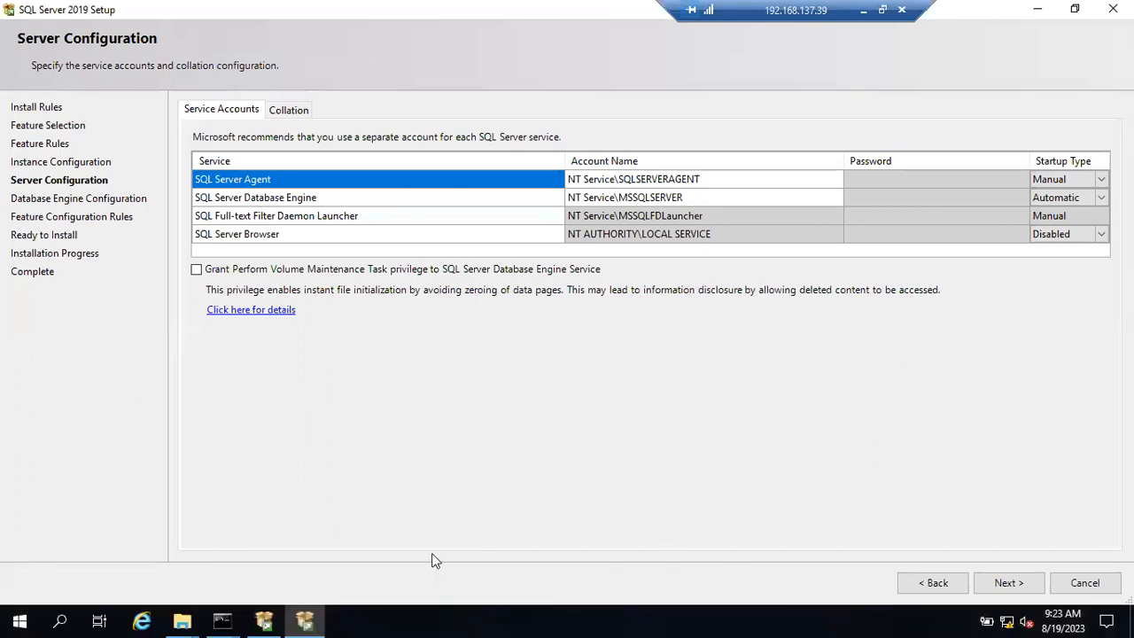
left_click(181, 620)
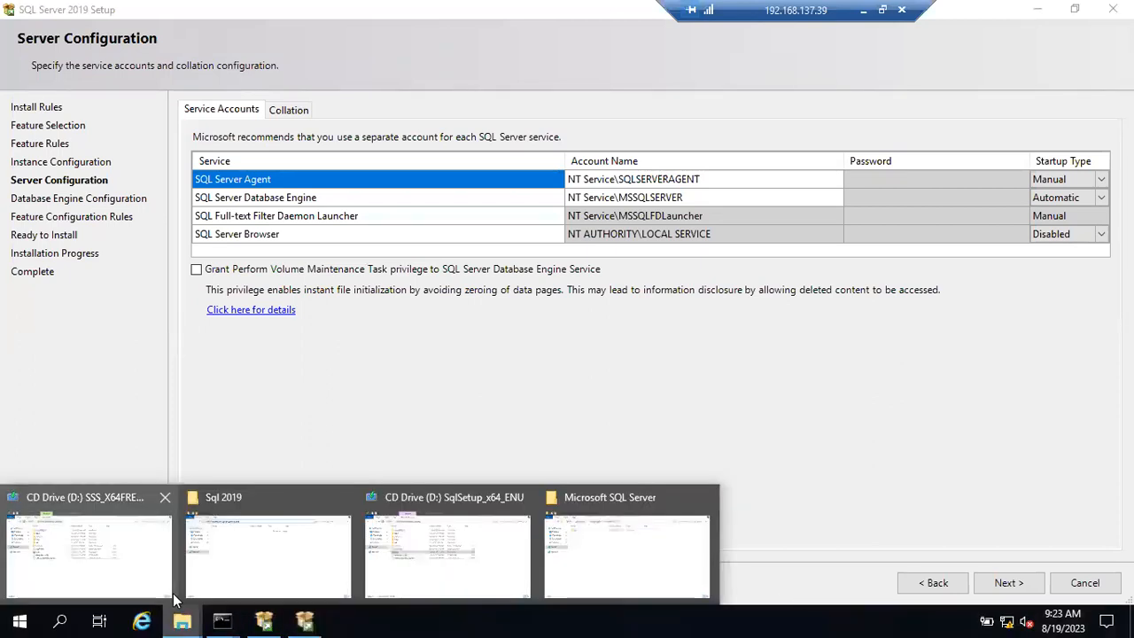
left_click(115, 572)
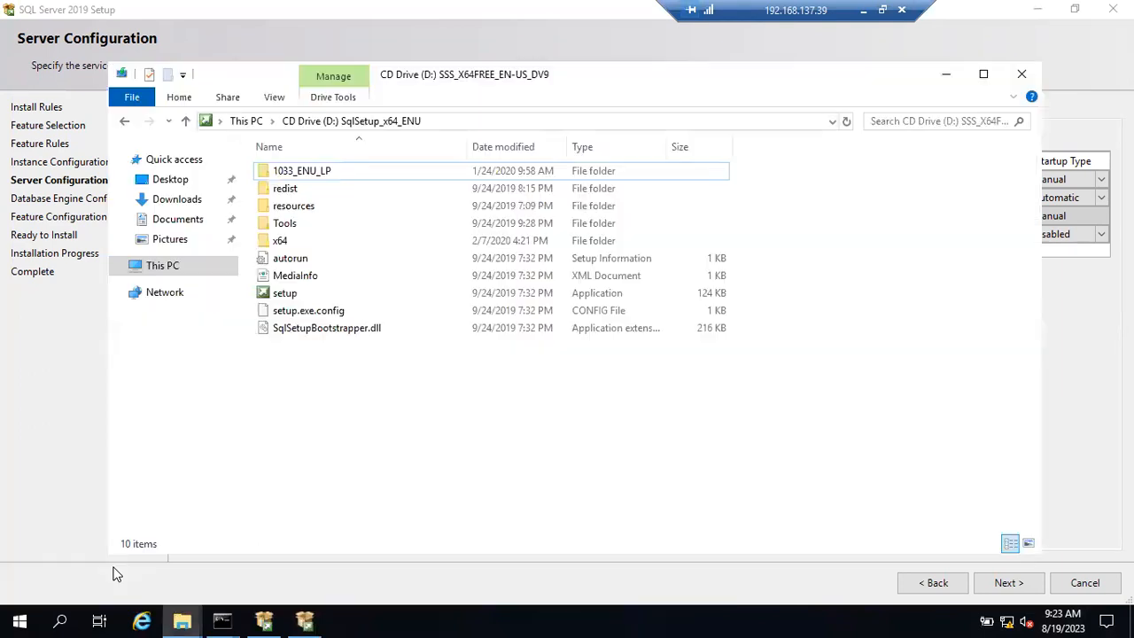
left_click(947, 78)
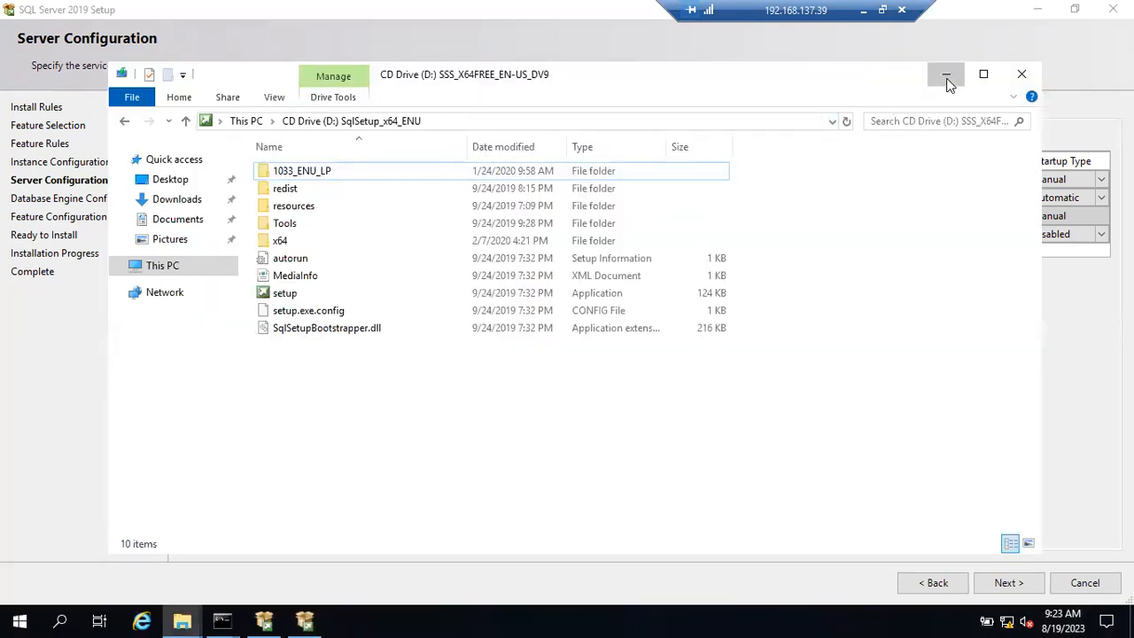
Step: Browse File Explorer to C:\Program Files\Microsoft SQL Server, showing the 150 folder
mouse_move(182, 621)
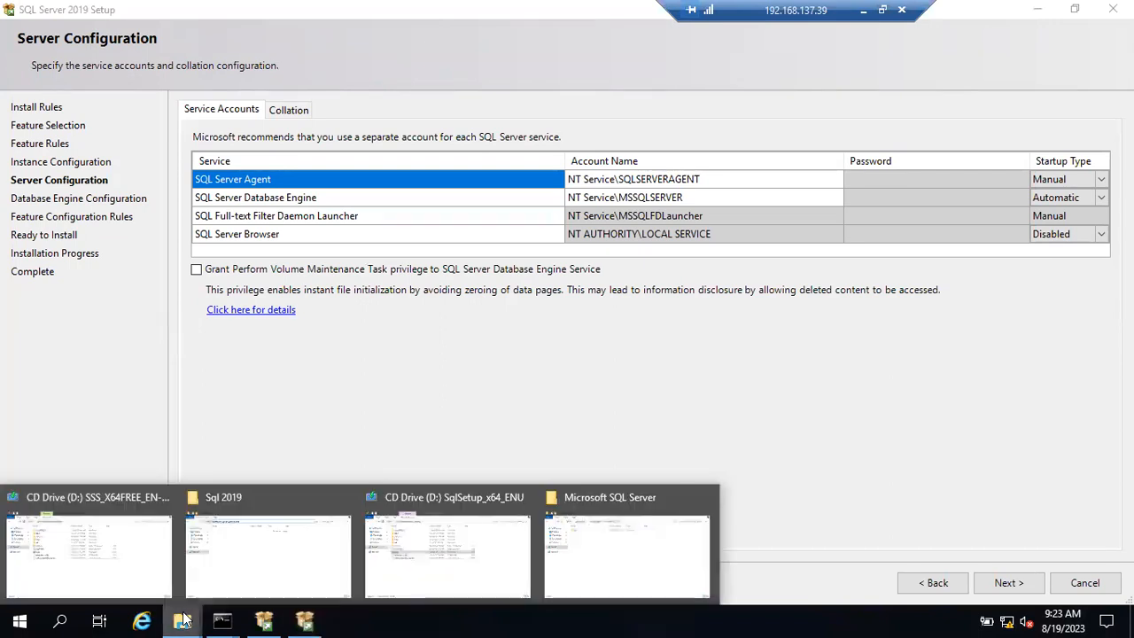
left_click(646, 540)
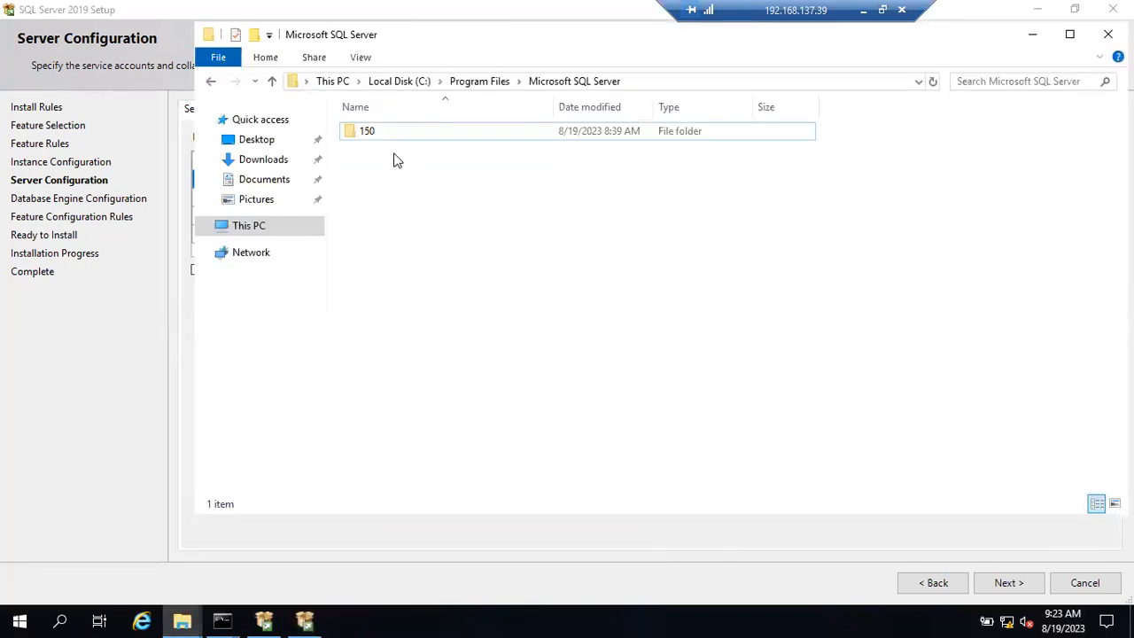
left_click(384, 81)
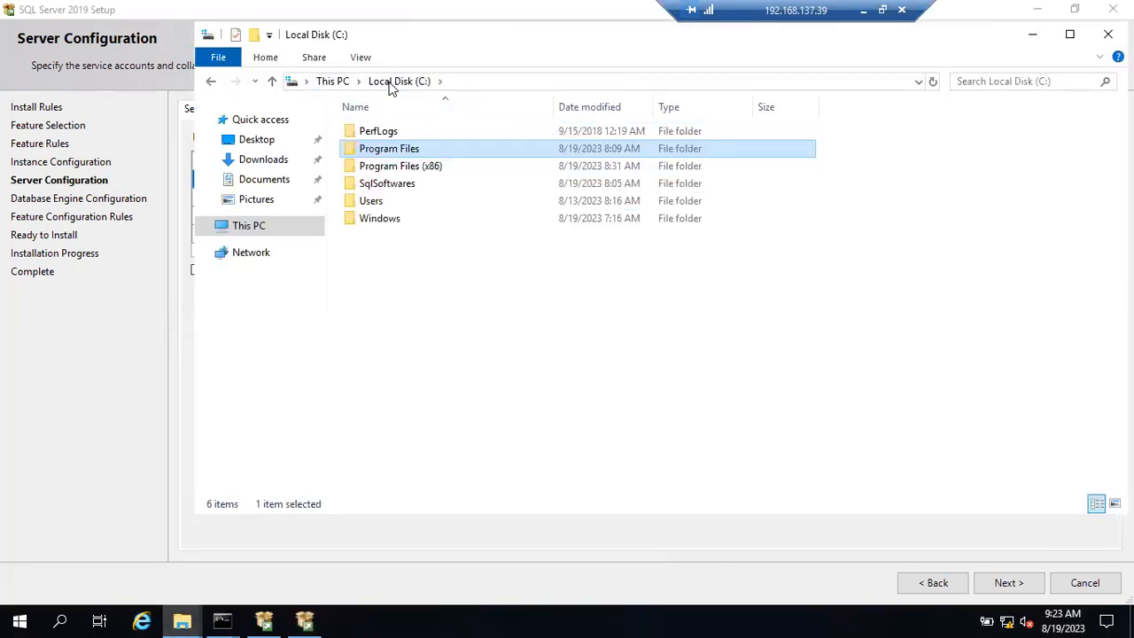
double_click(401, 149)
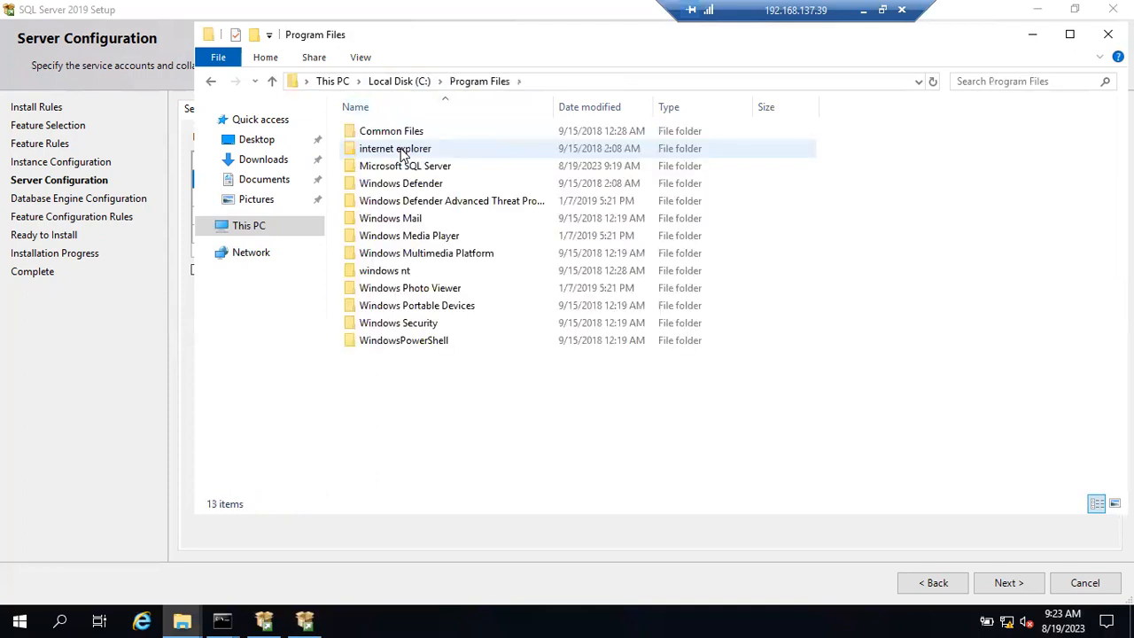
double_click(408, 168)
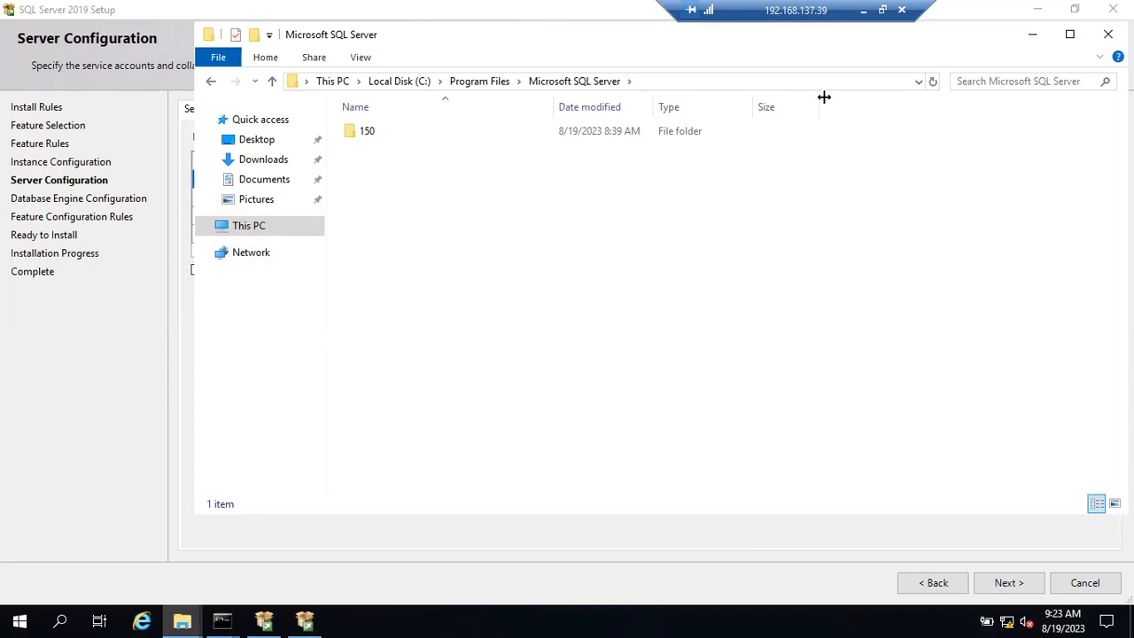
Step: Return to the draw.io diagram and inspect the database and hard-drive icons
left_click(868, 19)
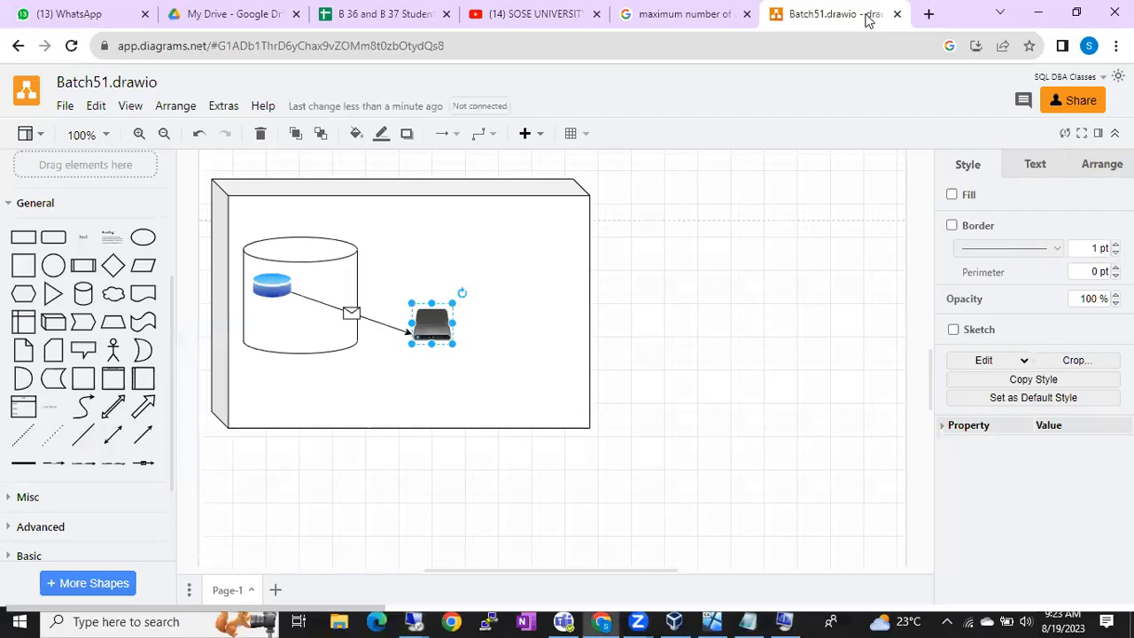
left_click(280, 289)
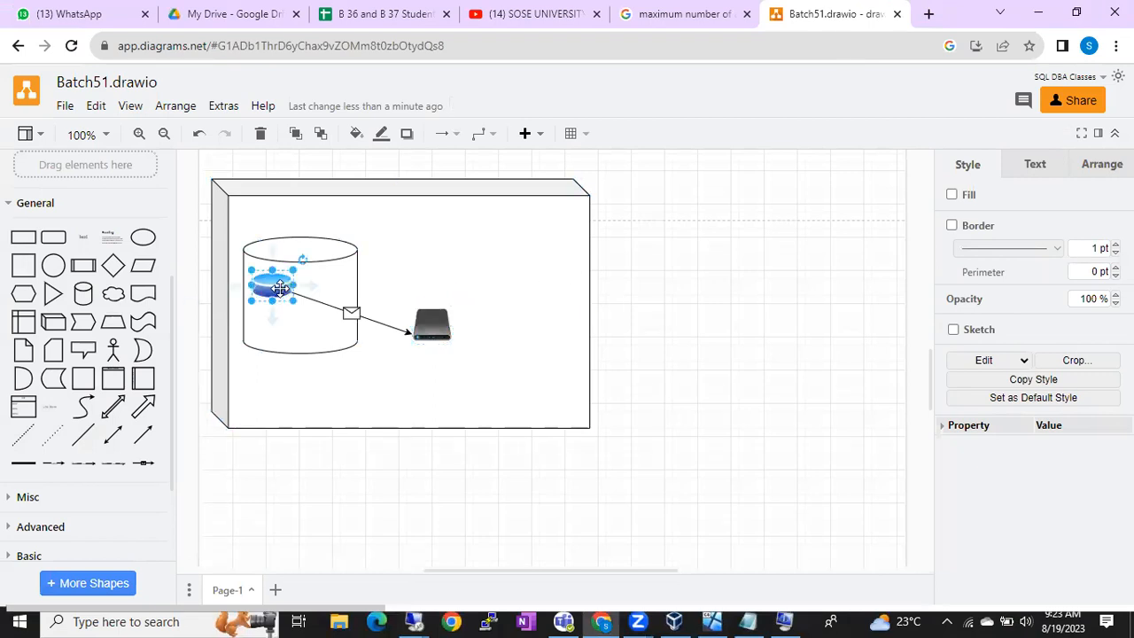
left_click(420, 324)
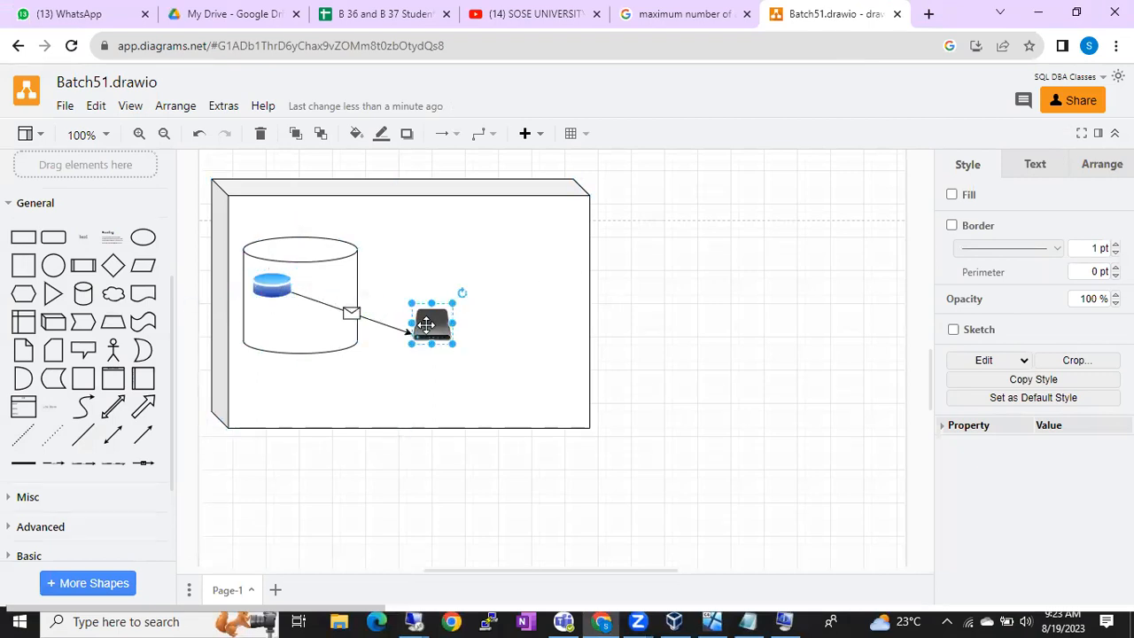
left_click(270, 293)
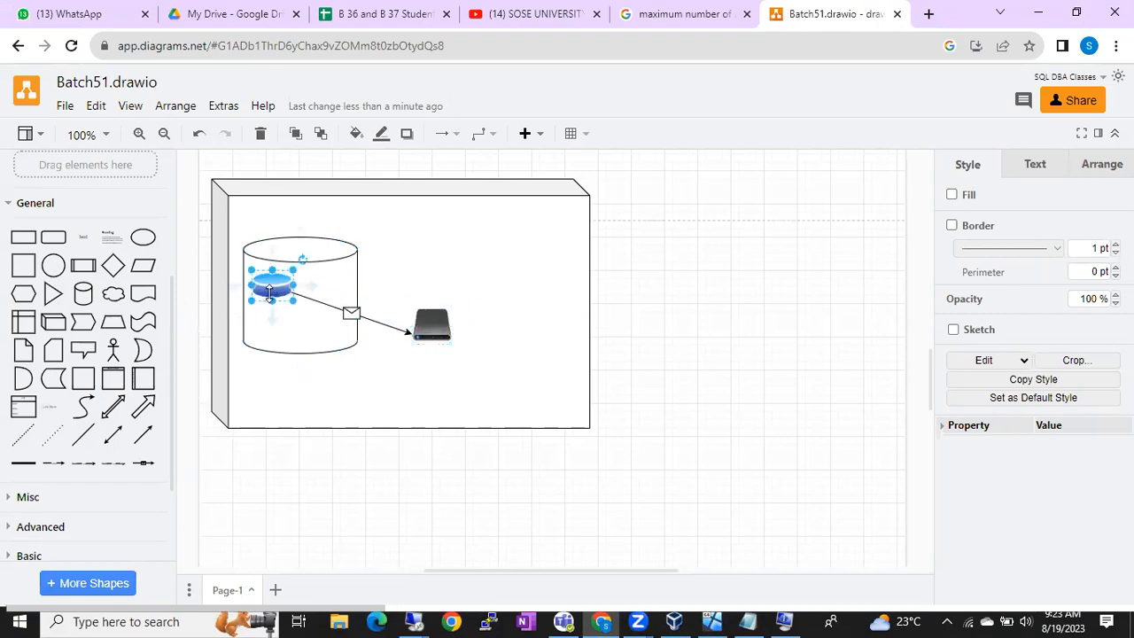
left_click(430, 327)
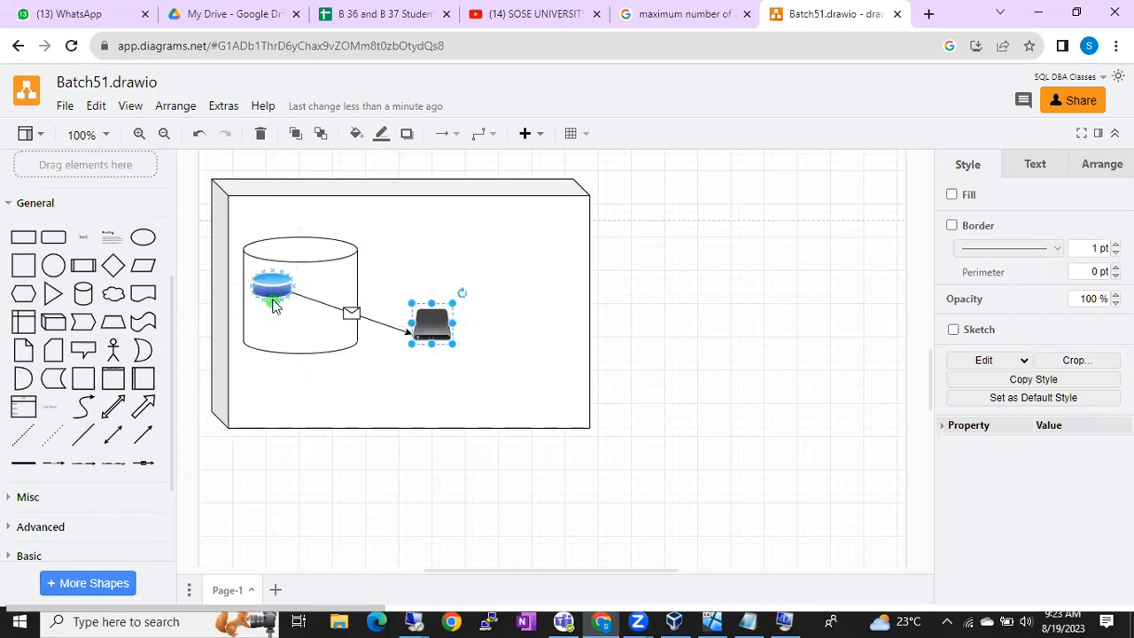
scroll(121, 181, "up", 3)
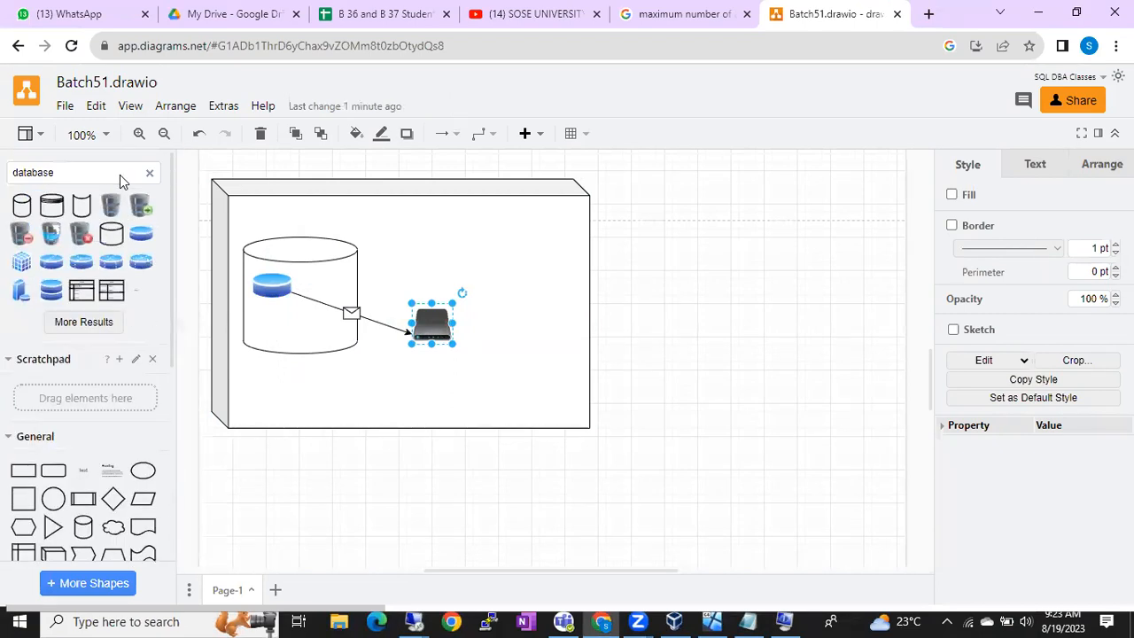
Step: Search shapes for 'gear' and place the gold gear in the box's upper right
left_click(150, 174)
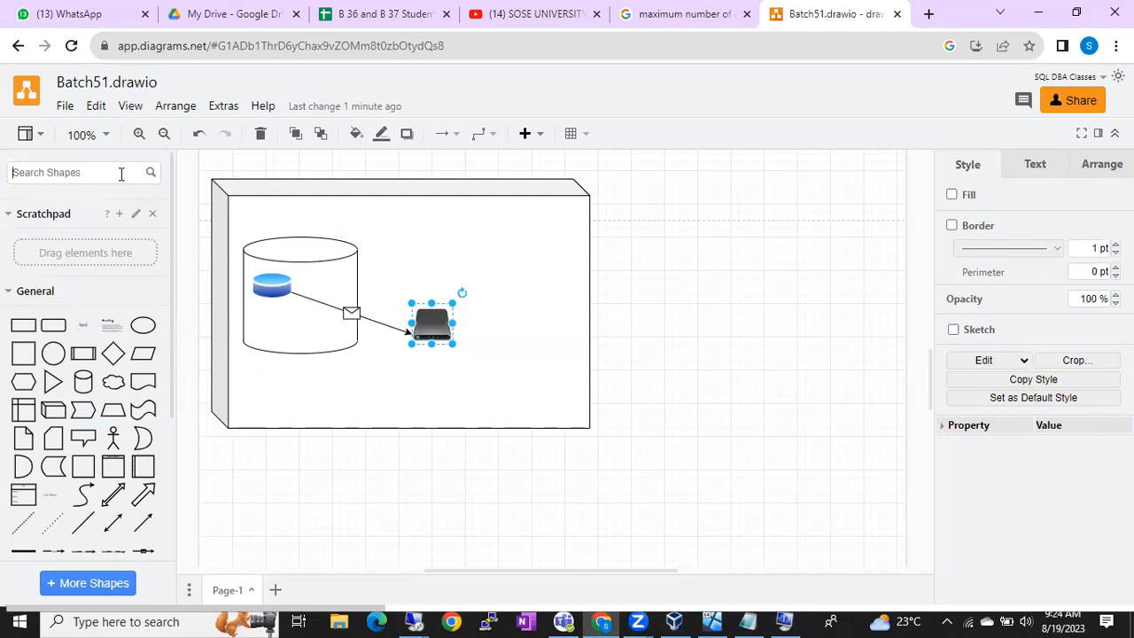
type("gear")
key("Return")
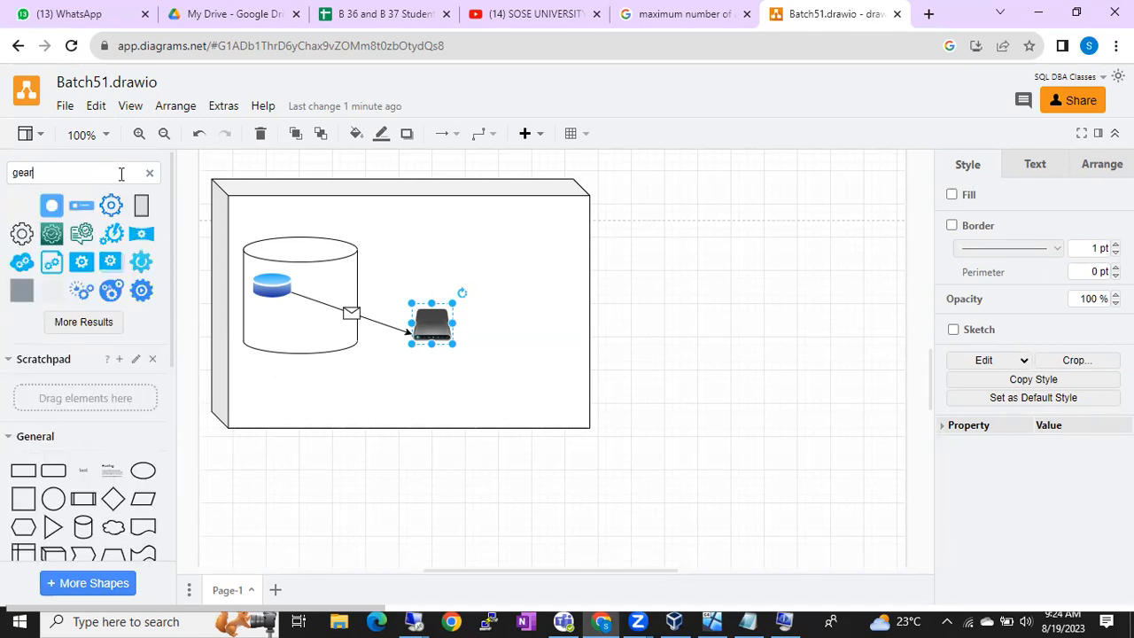
left_click(22, 206)
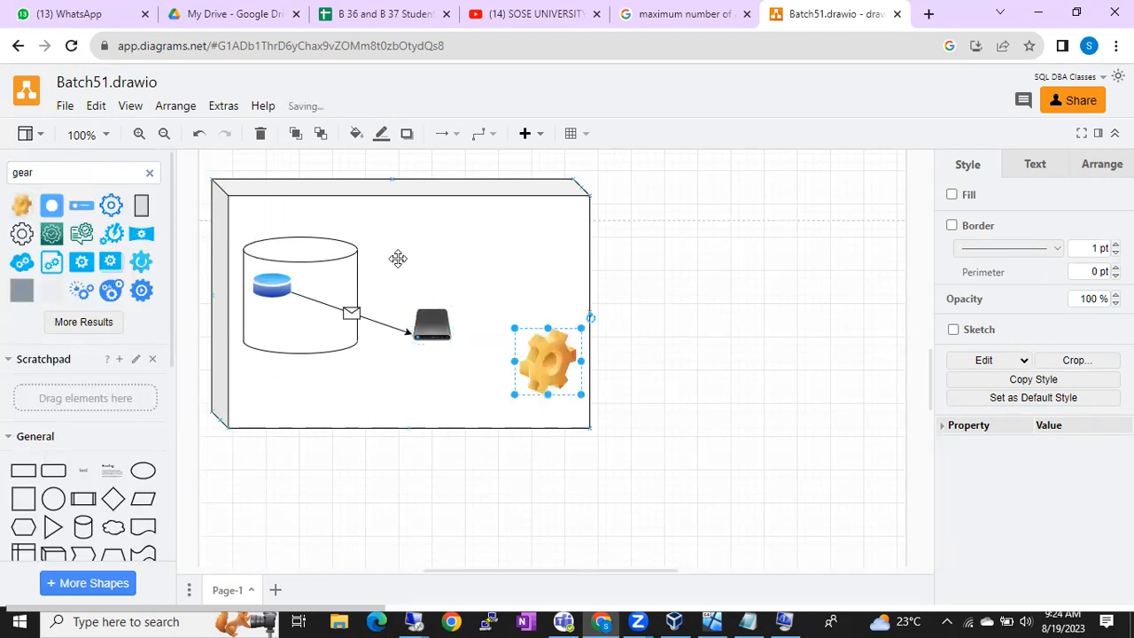
left_click_drag(545, 356, 496, 252)
left_click(439, 326)
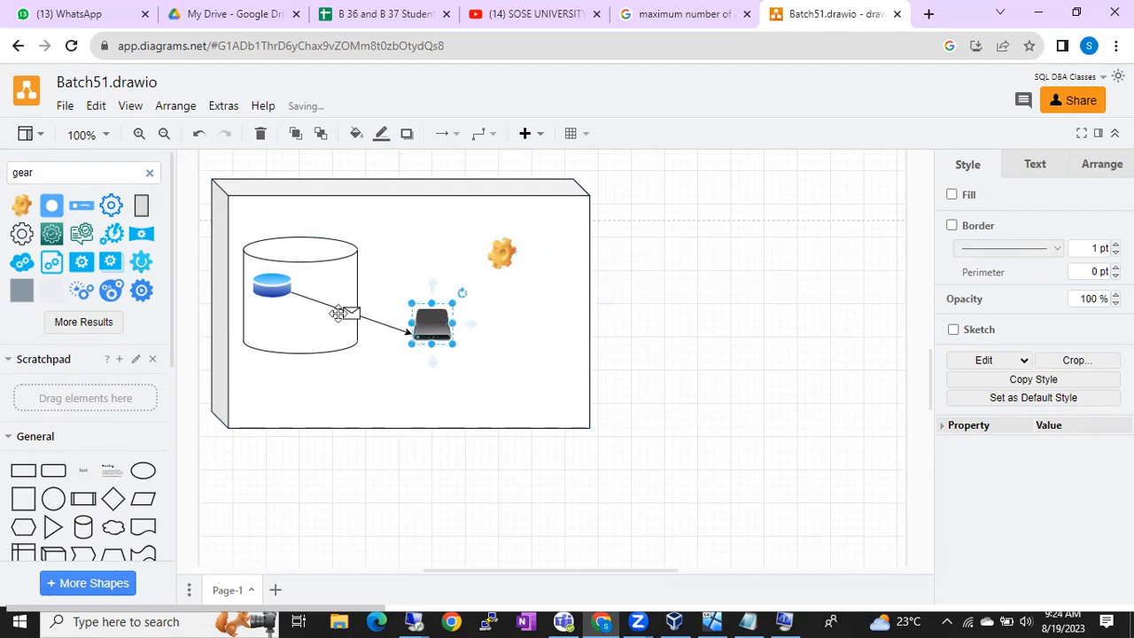
left_click(151, 174)
Step: Search shapes for 'folder' and drop a blue folder into the box's lower right
type("folder")
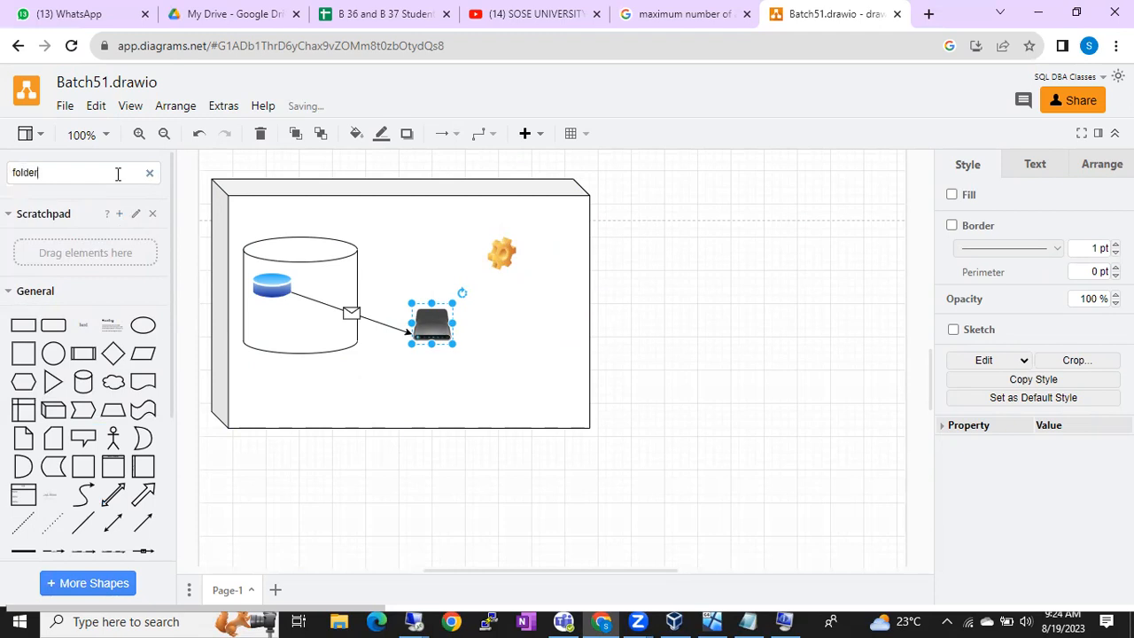
key("Return")
mouse_move(58, 215)
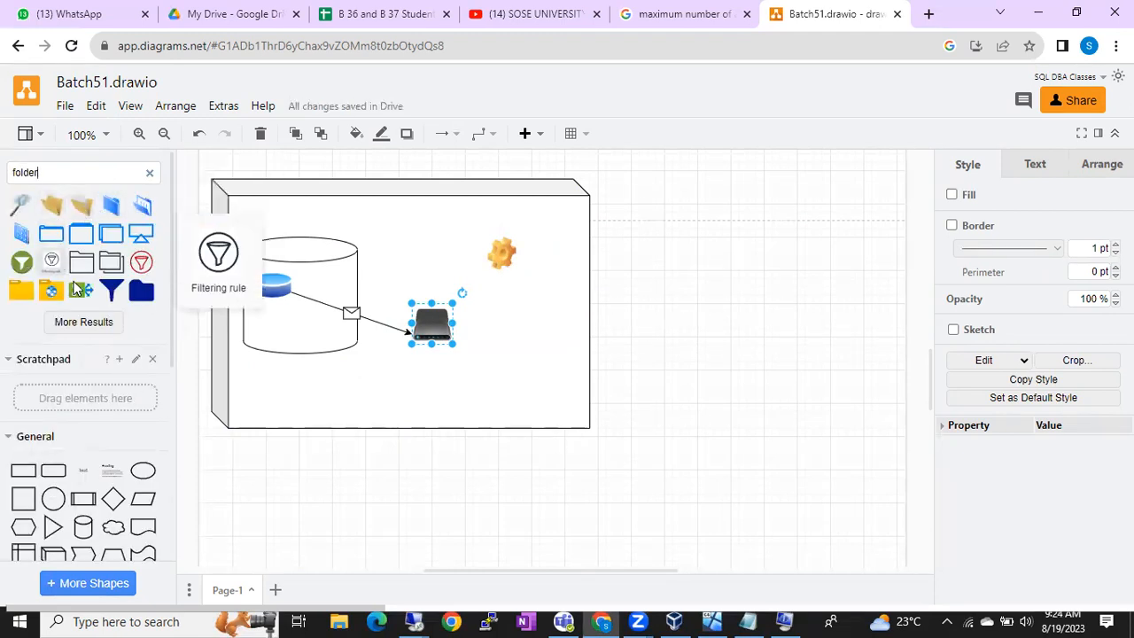
left_click_drag(141, 291, 518, 383)
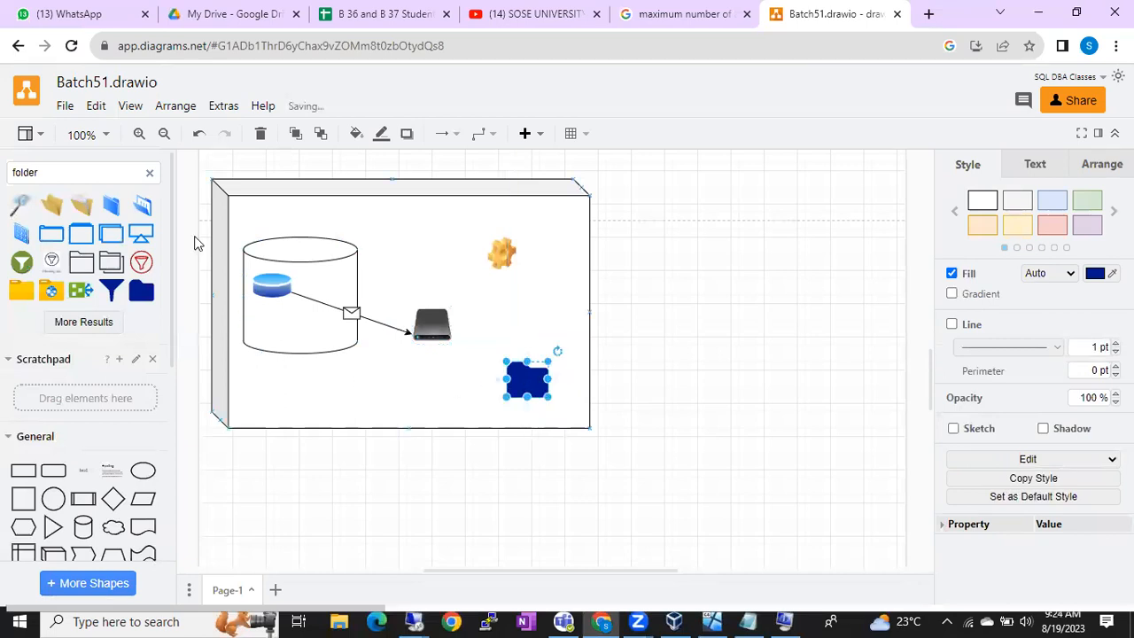
Step: Add an arrow connector running from the hard-drive icon to the blue folder
mouse_move(117, 479)
scroll(119, 483, "down", 2)
scroll(120, 483, "down", 1)
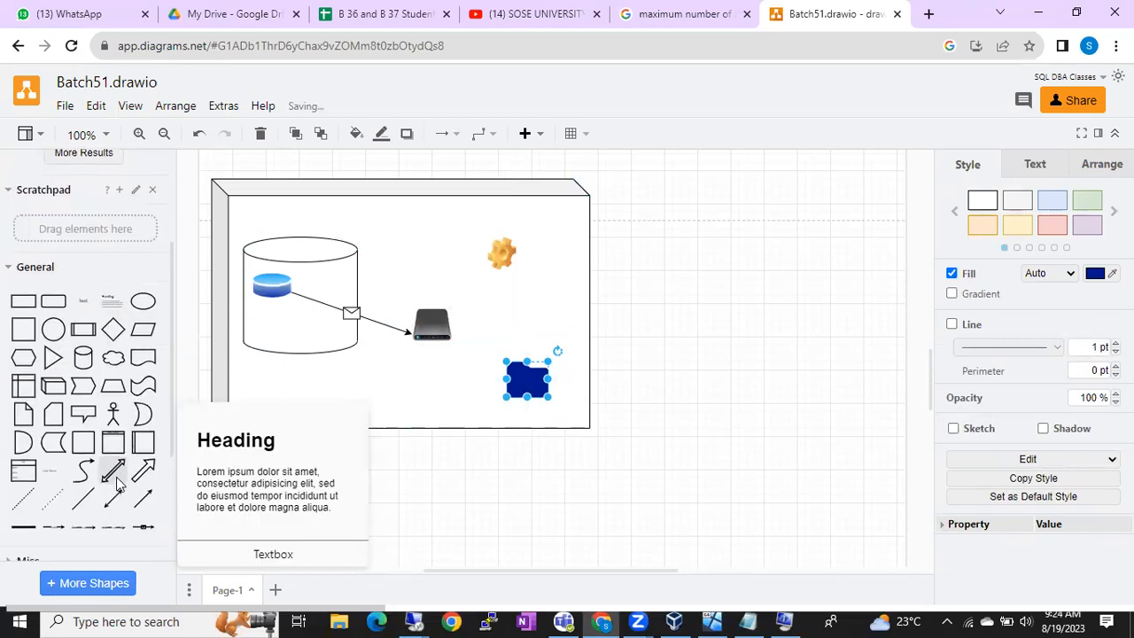
left_click(143, 483)
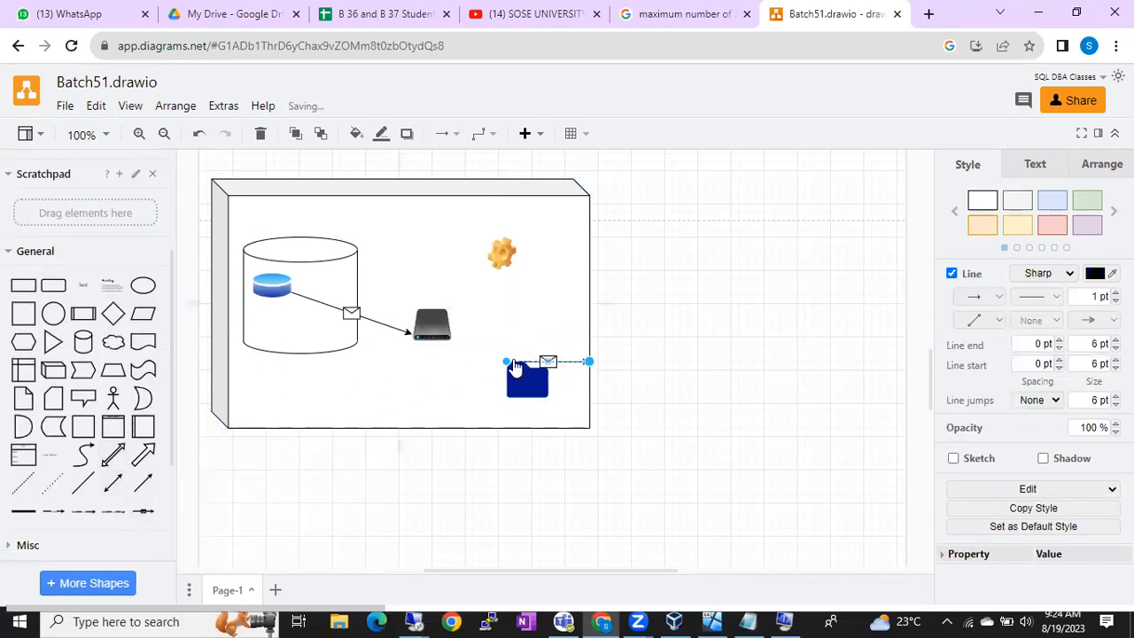
left_click(499, 359)
left_click(523, 361)
left_click_drag(506, 361, 445, 330)
left_click_drag(587, 363, 524, 377)
Step: Move the drive-to-folder arrow's start to the drive's right side and check the icons
left_click(653, 349)
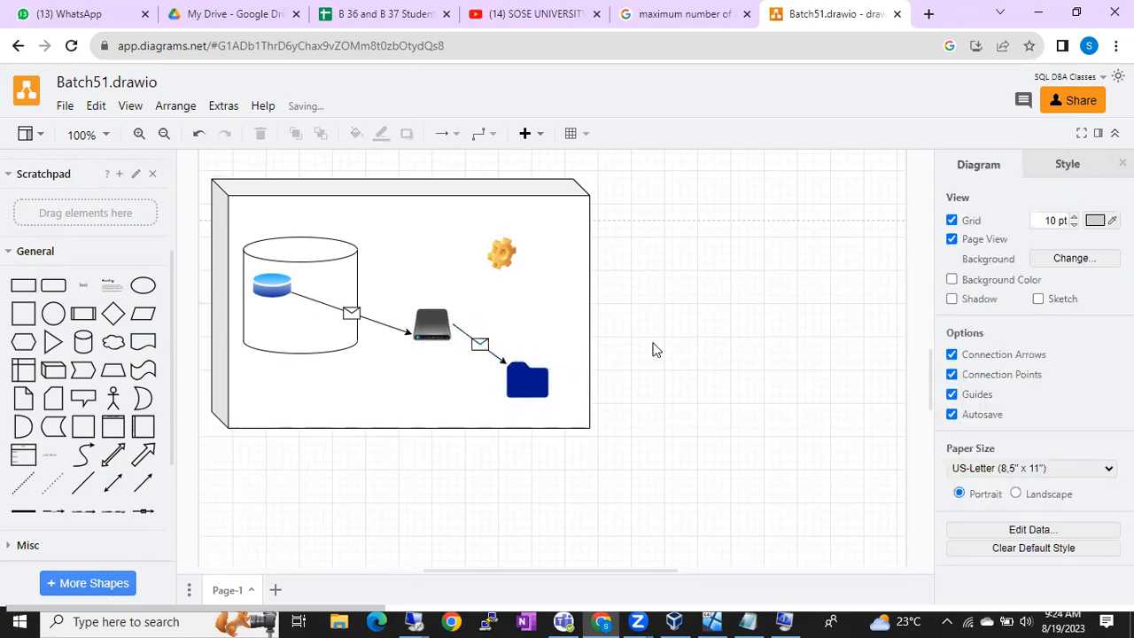
left_click(263, 290)
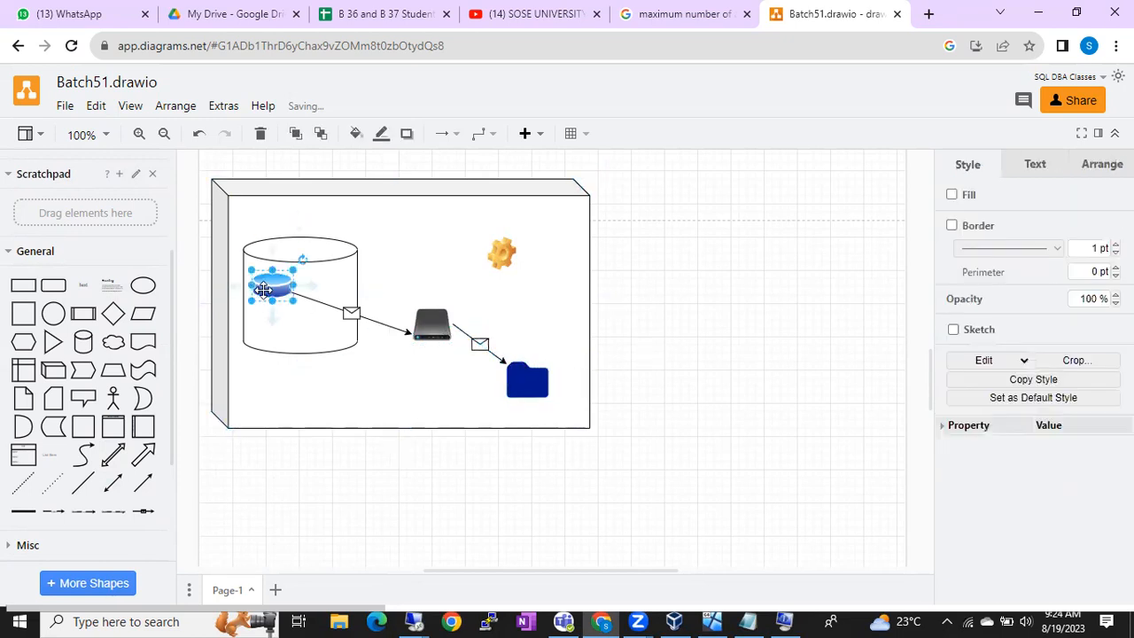
left_click(469, 314)
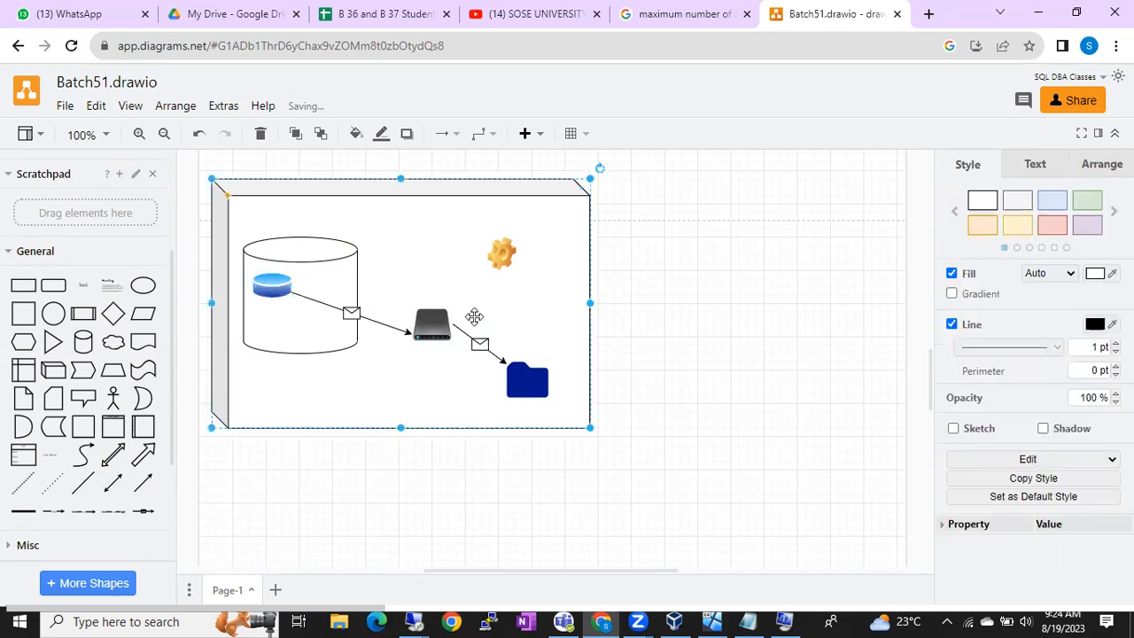
left_click(476, 337)
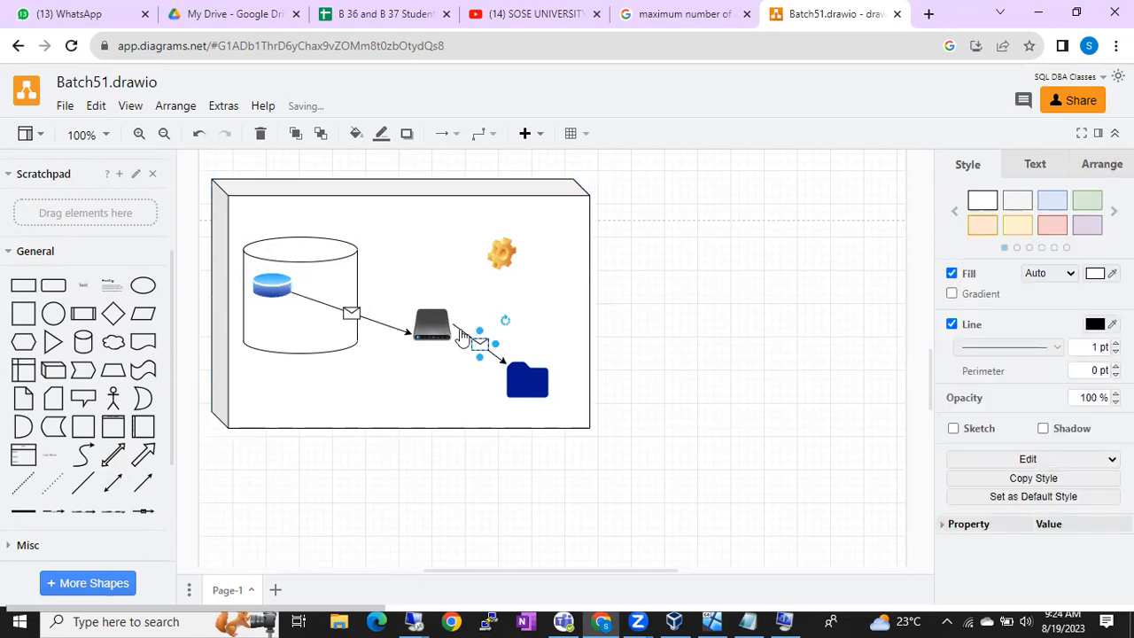
left_click(459, 330)
left_click_drag(454, 328, 454, 341)
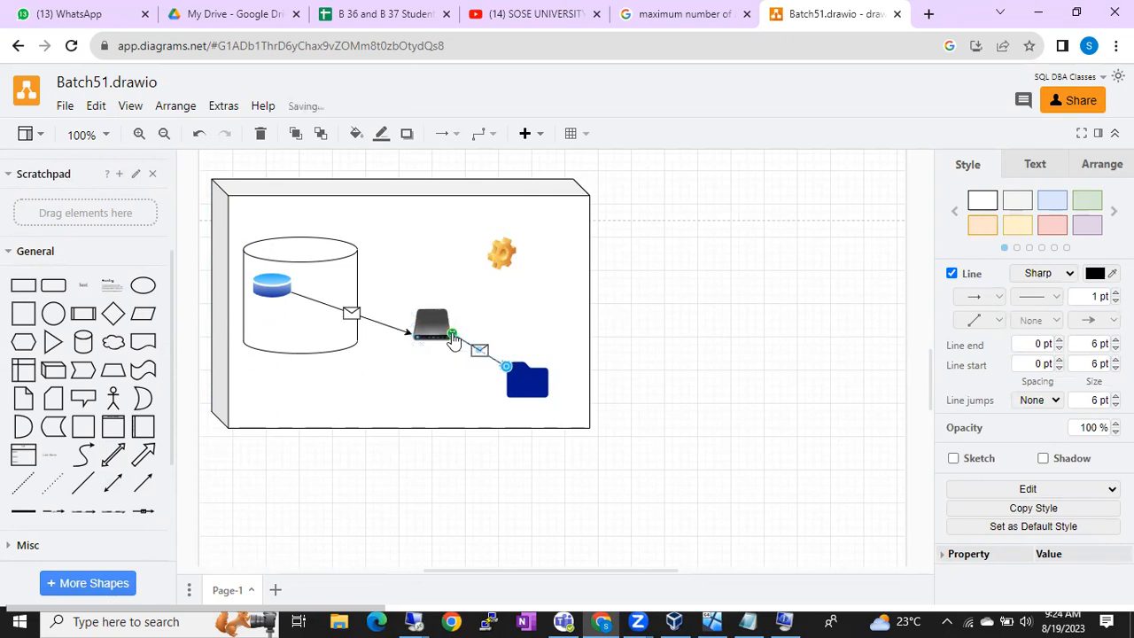
left_click(542, 316)
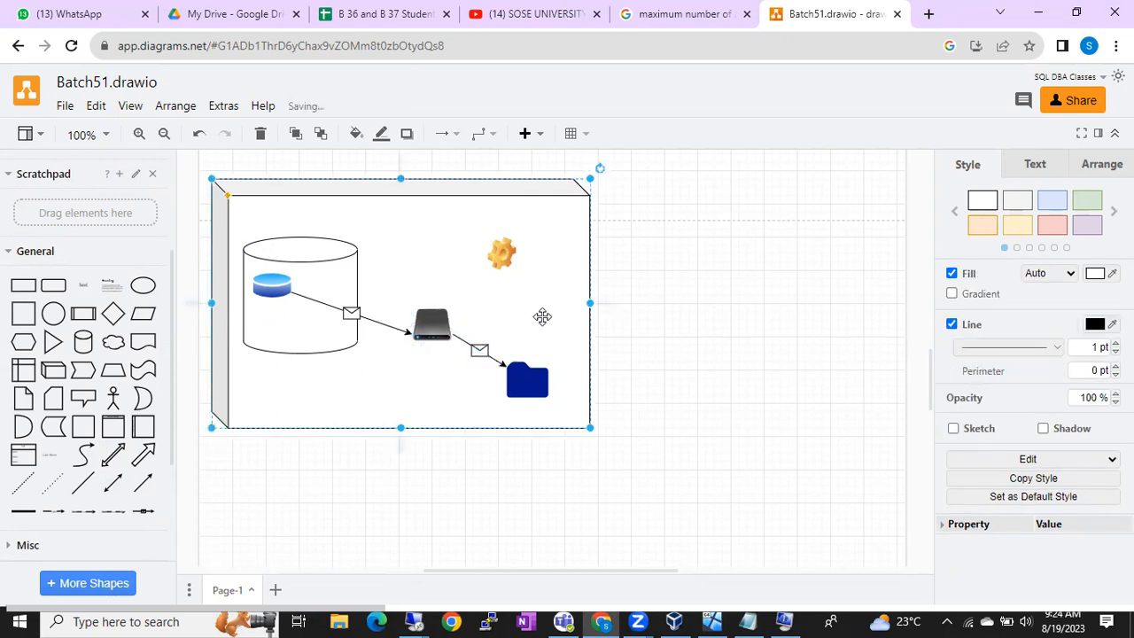
left_click(530, 384)
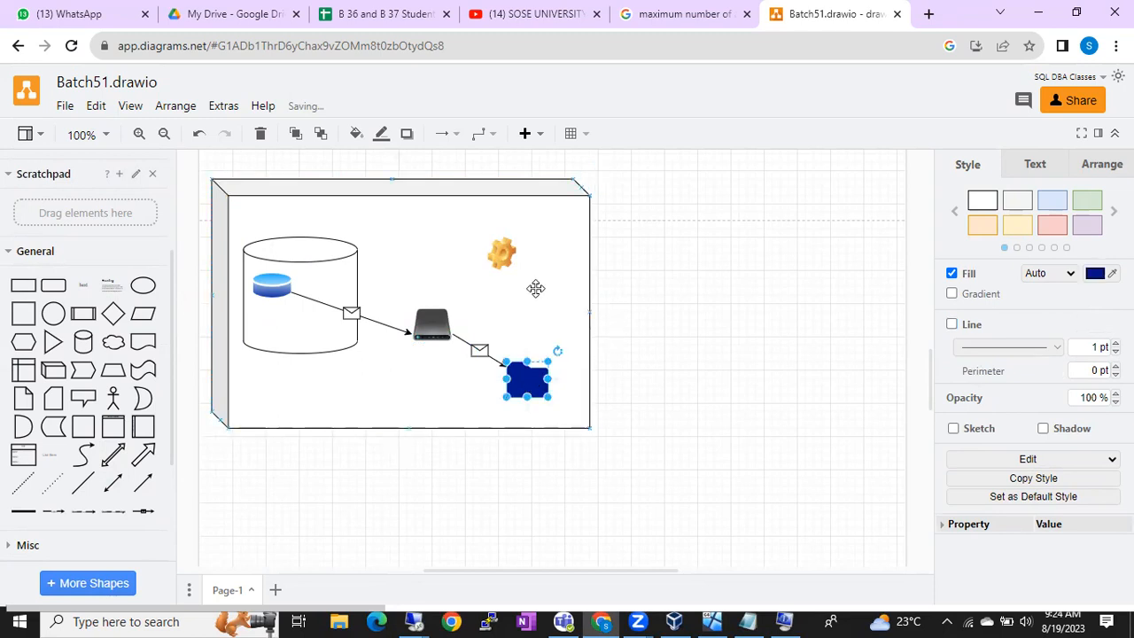
left_click(282, 282)
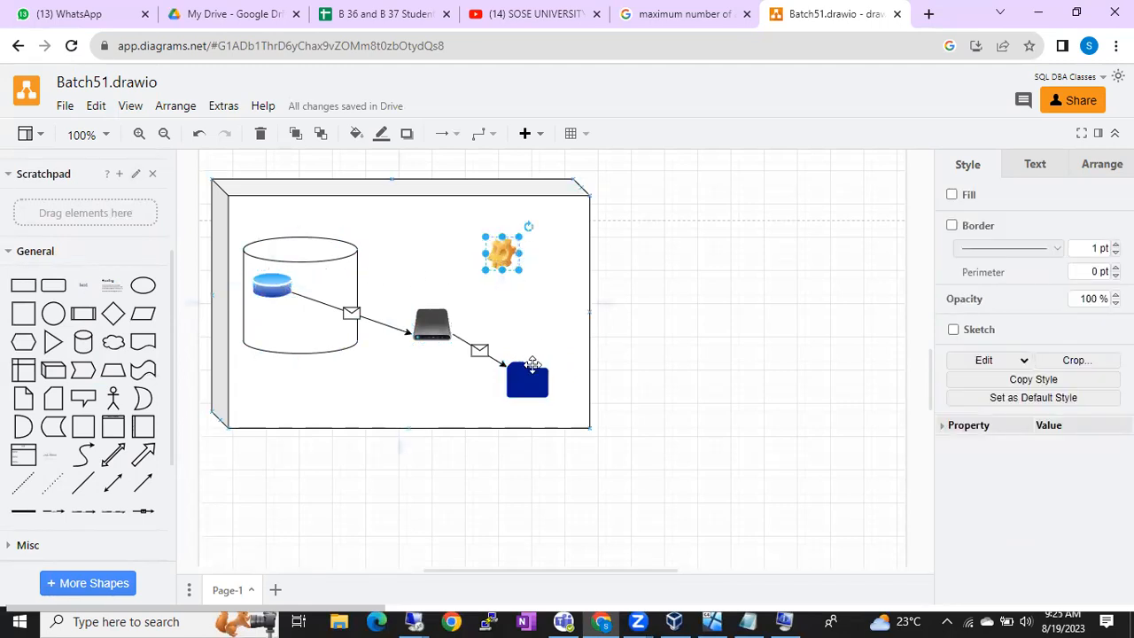
left_click(532, 384)
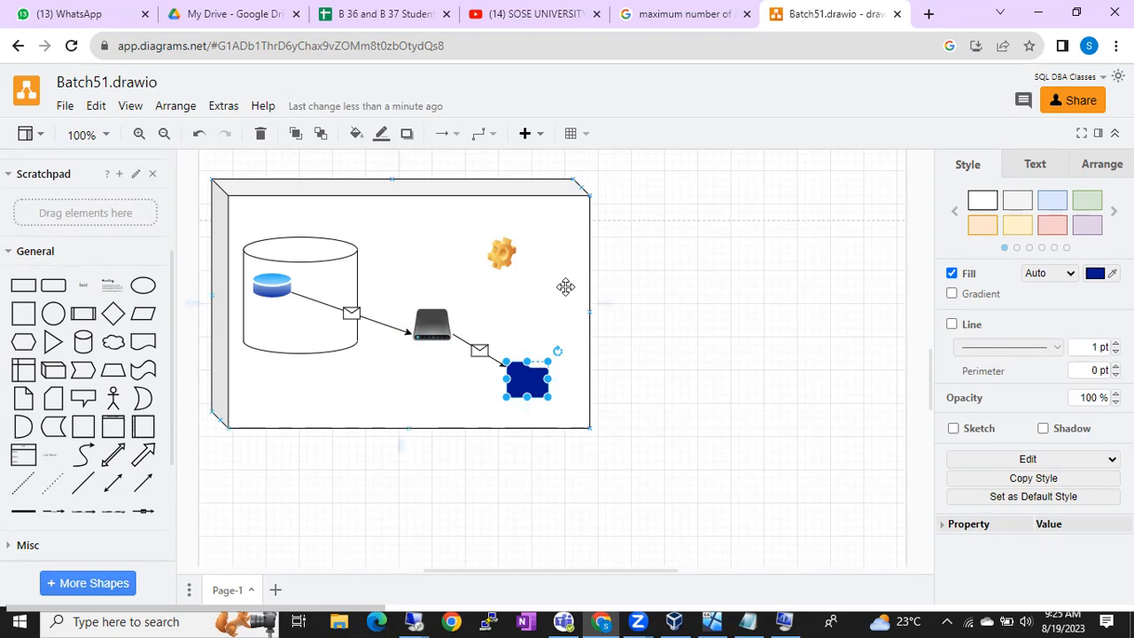
mouse_move(533, 381)
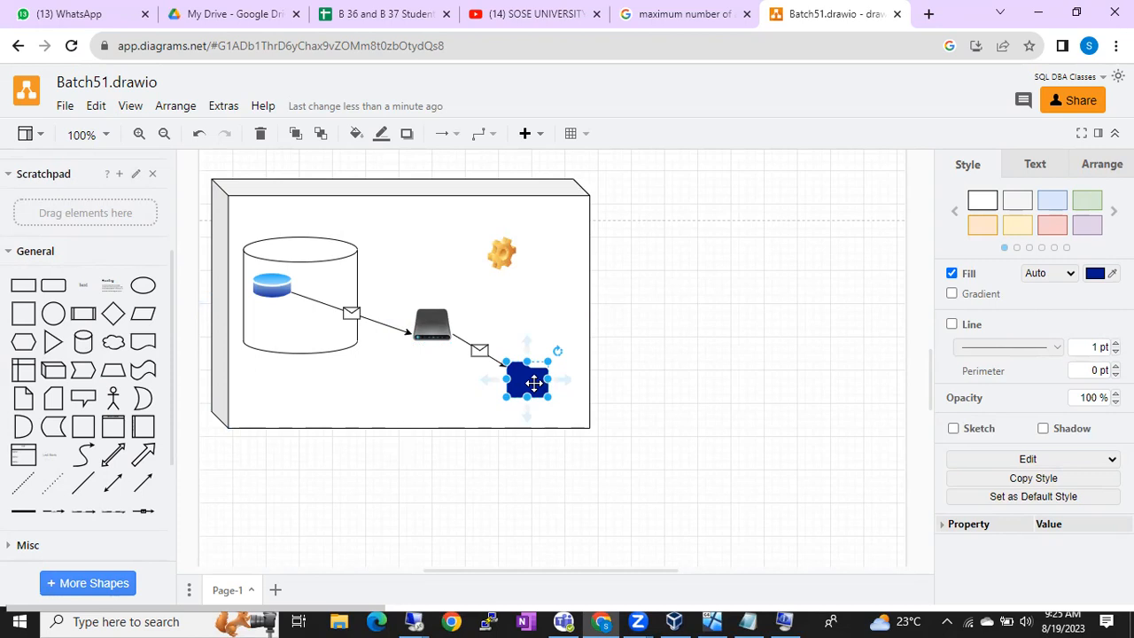
Step: Add a 'Service Account' text label to the right of the server box
left_click(502, 255)
double_click(645, 301)
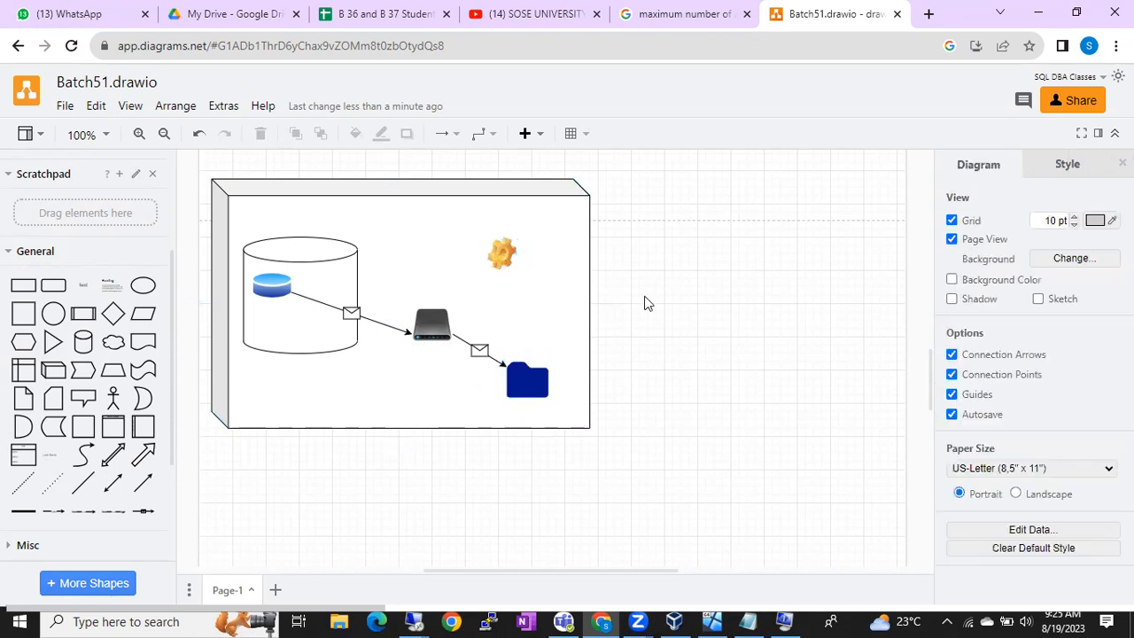
left_click(645, 299)
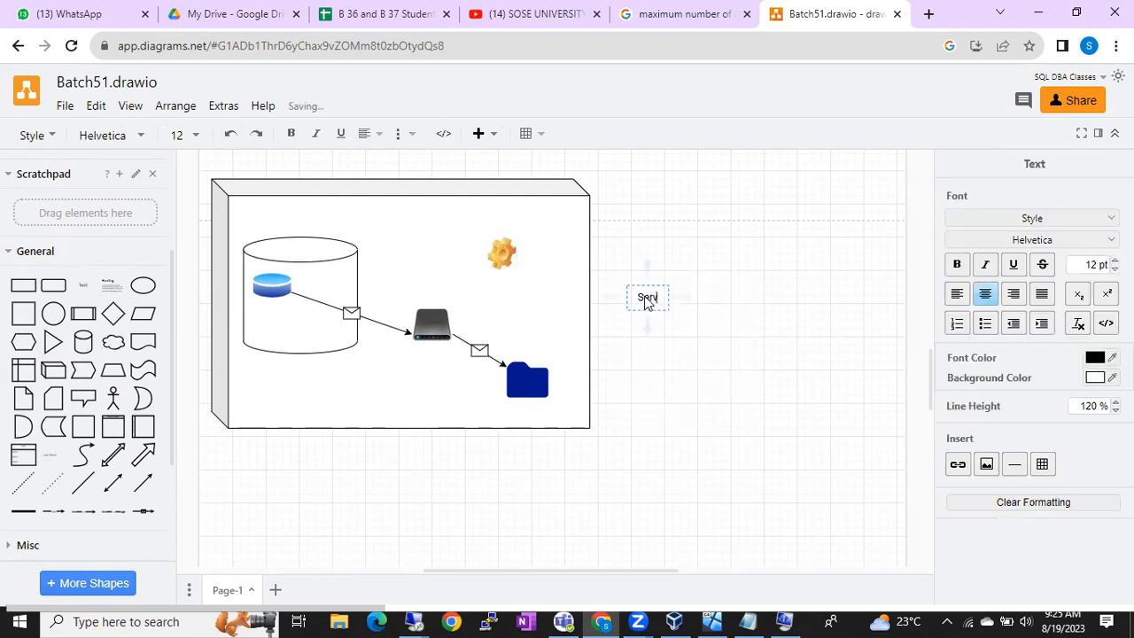
type("ccount")
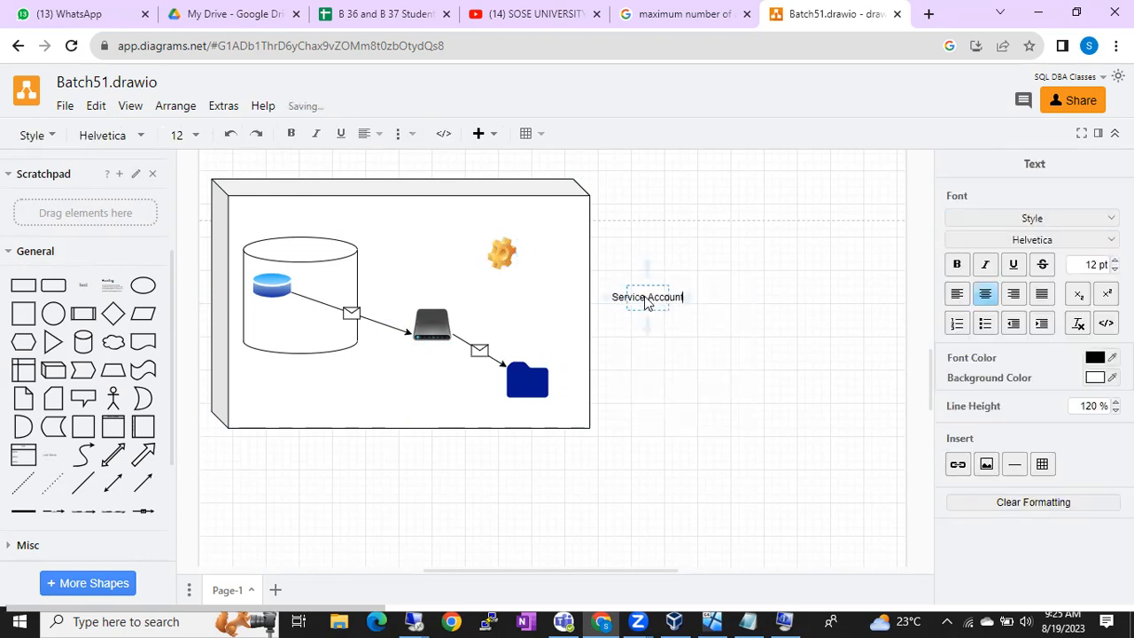
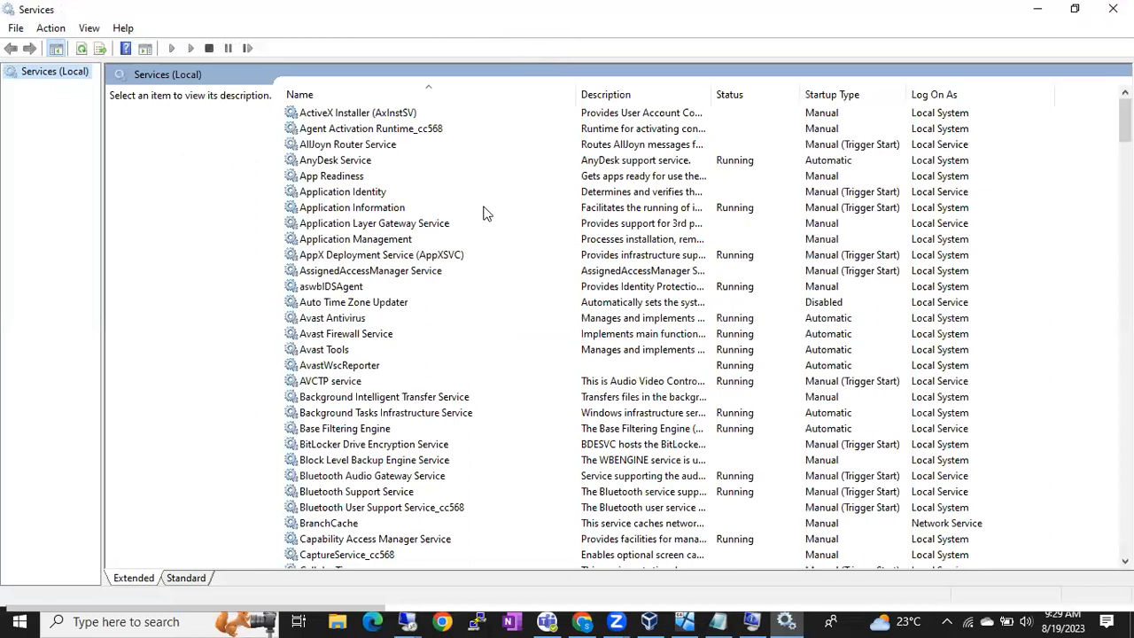
Step: Below the Notepad notes, type 'Local System', 'Local Service' and 'Network Service' on separate lines
left_click(1038, 9)
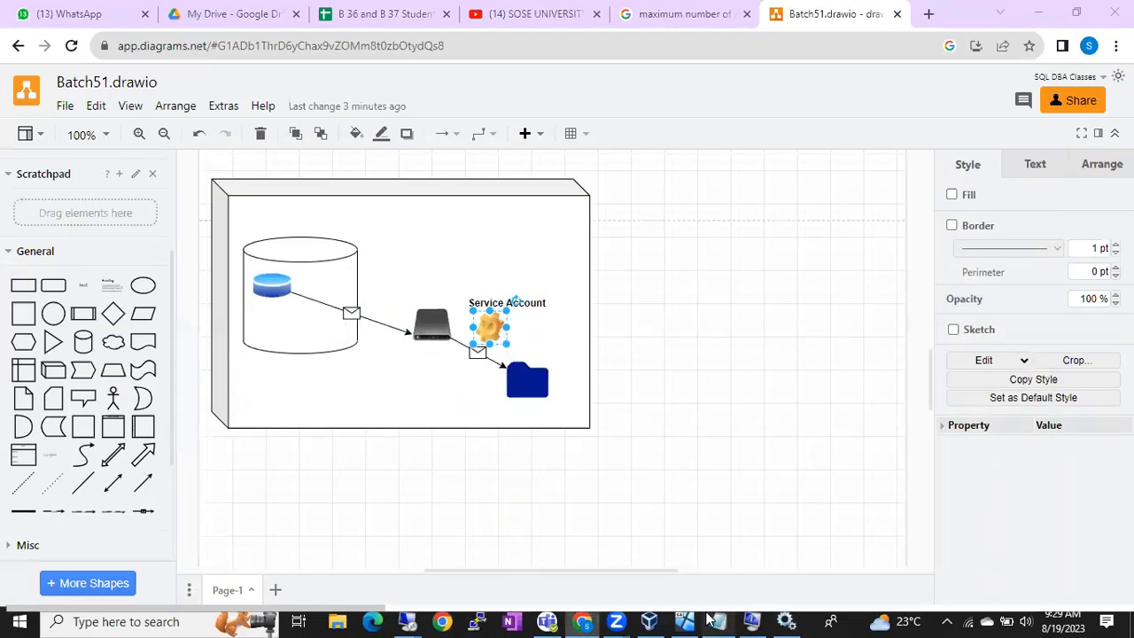
left_click(718, 621)
left_click(838, 443)
type("Local System")
key("Return")
type("Local Service")
key("Return")
type("Net")
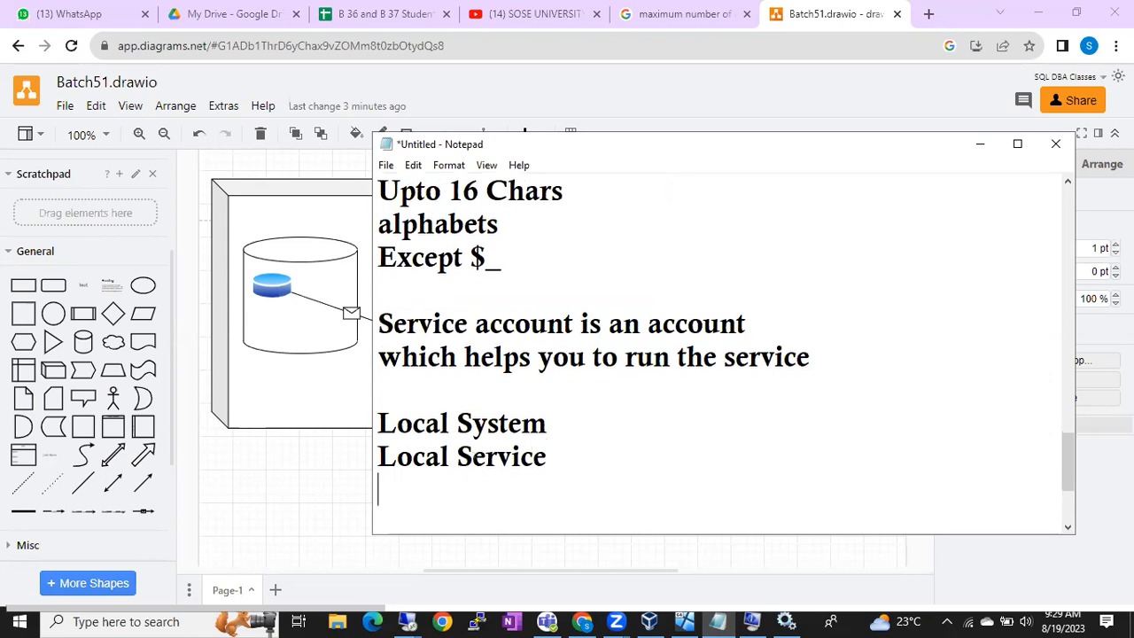
type("work Service")
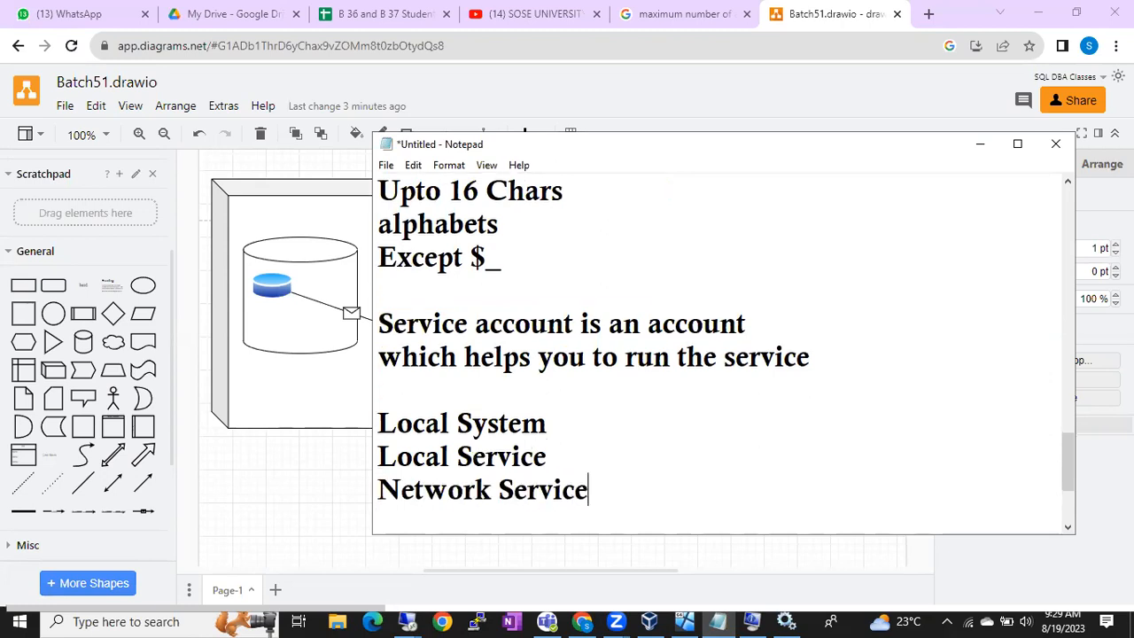
Step: In Services, check the log-on accounts of AssignedAccessManager and BranchCache (Network Service)
left_click(786, 621)
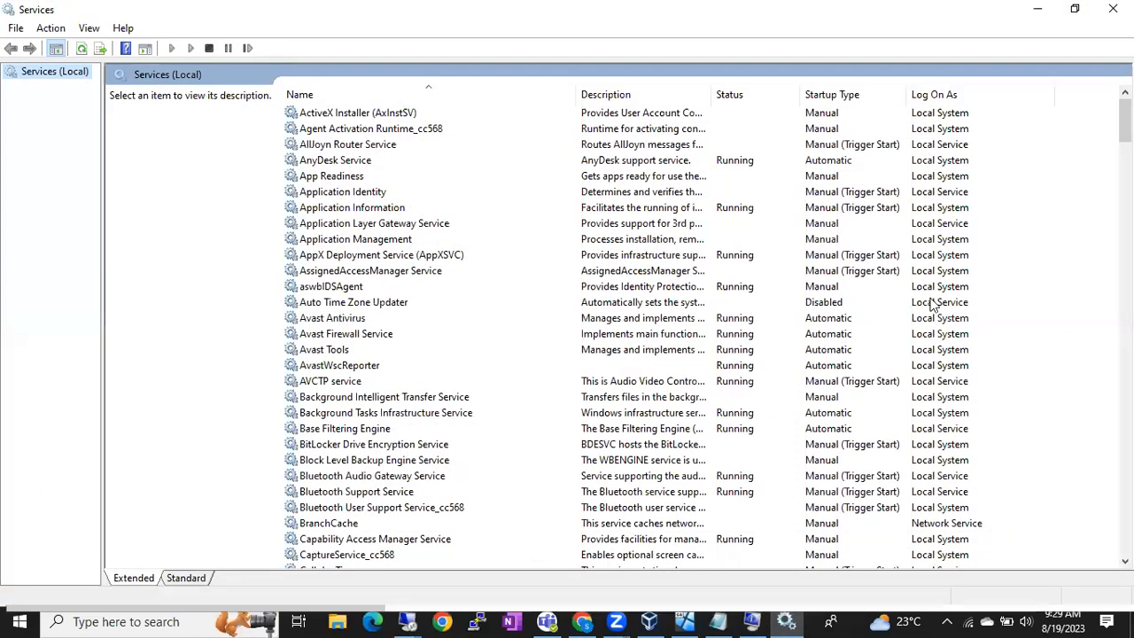
left_click(938, 275)
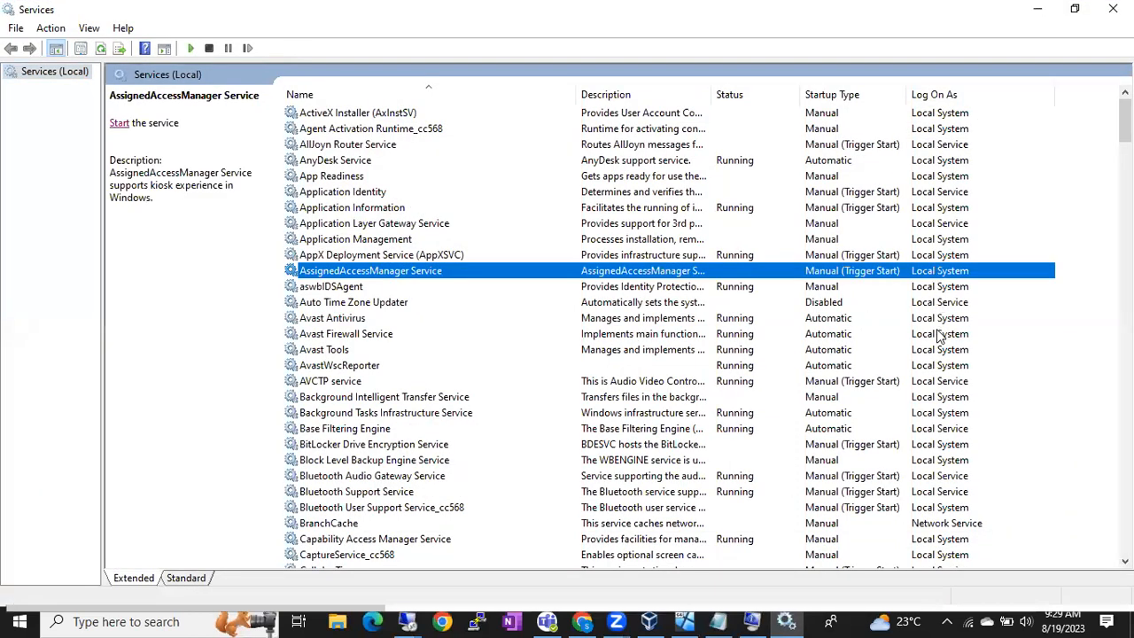
scroll(943, 372, "down", 1)
left_click(953, 476)
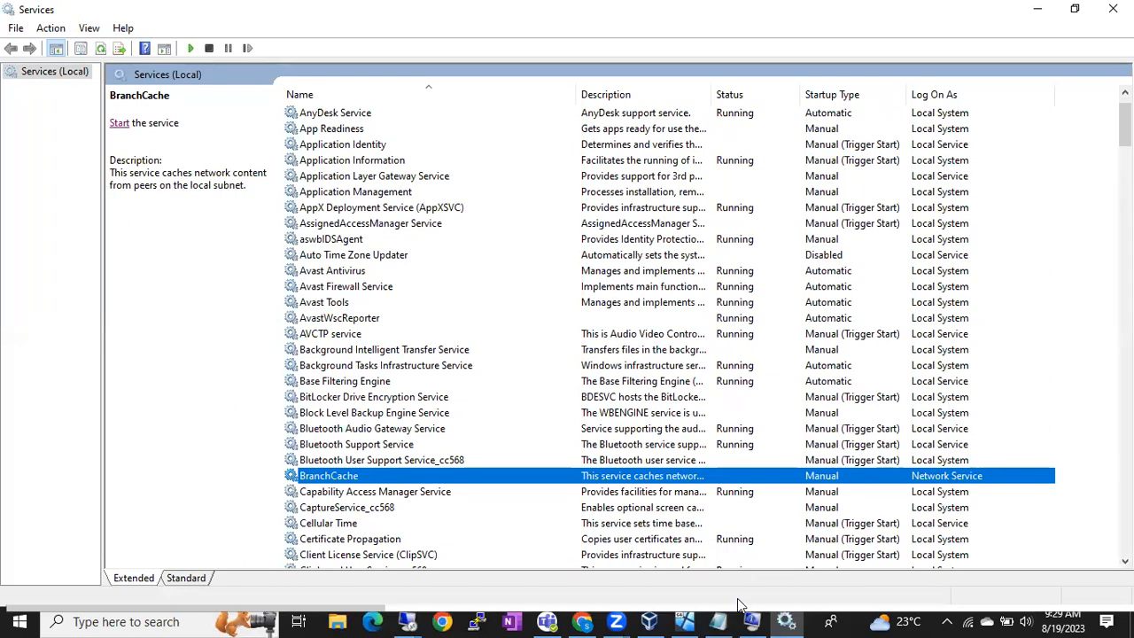
Step: Highlight the three account-type lines in the notes, then view the Avast Firewall Service entry
left_click(720, 622)
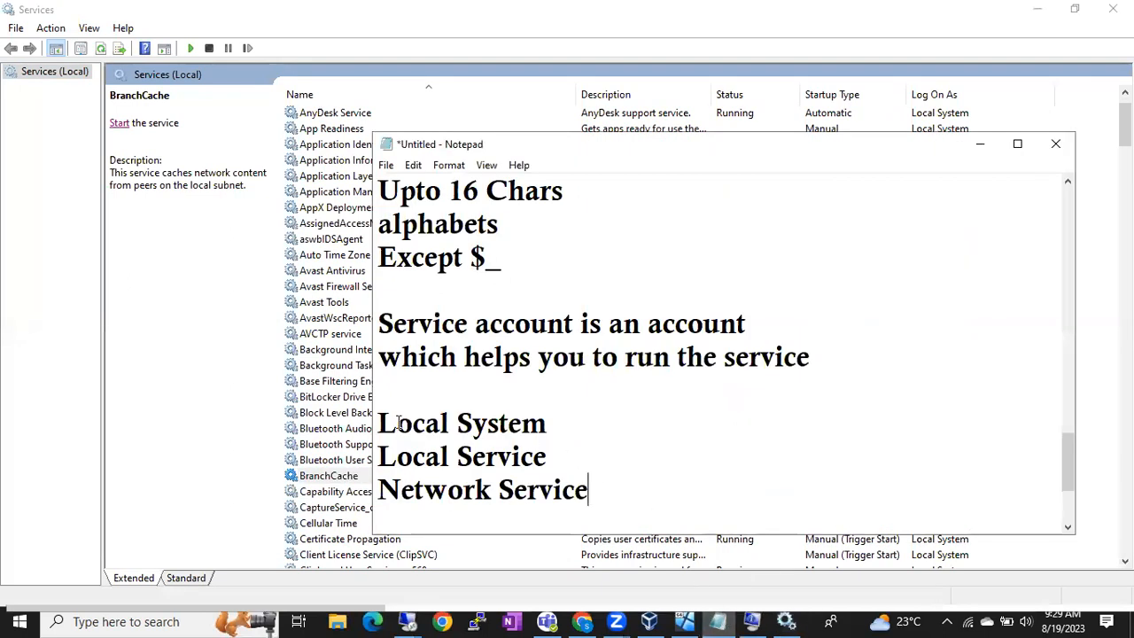
left_click_drag(378, 424, 573, 433)
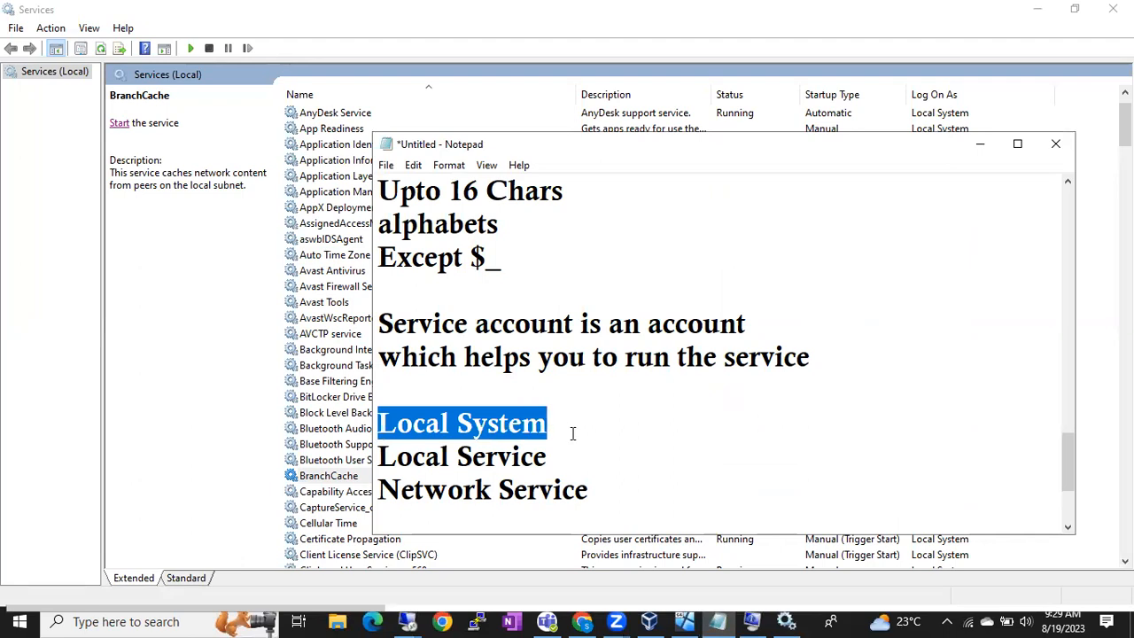
left_click_drag(450, 466, 577, 492)
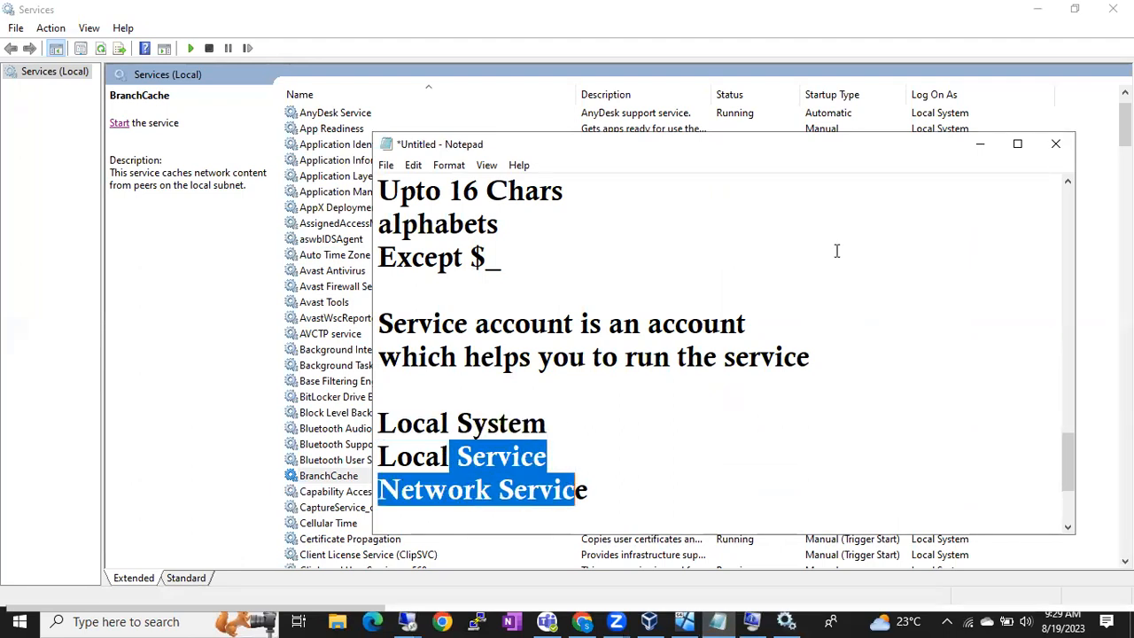
left_click(977, 145)
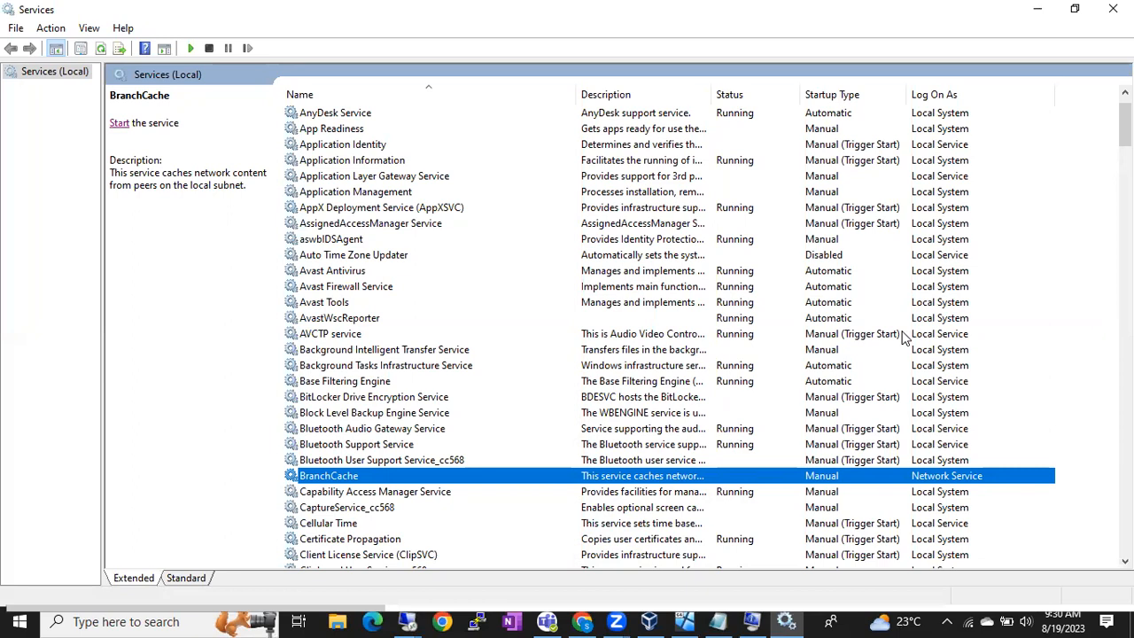
left_click(941, 292)
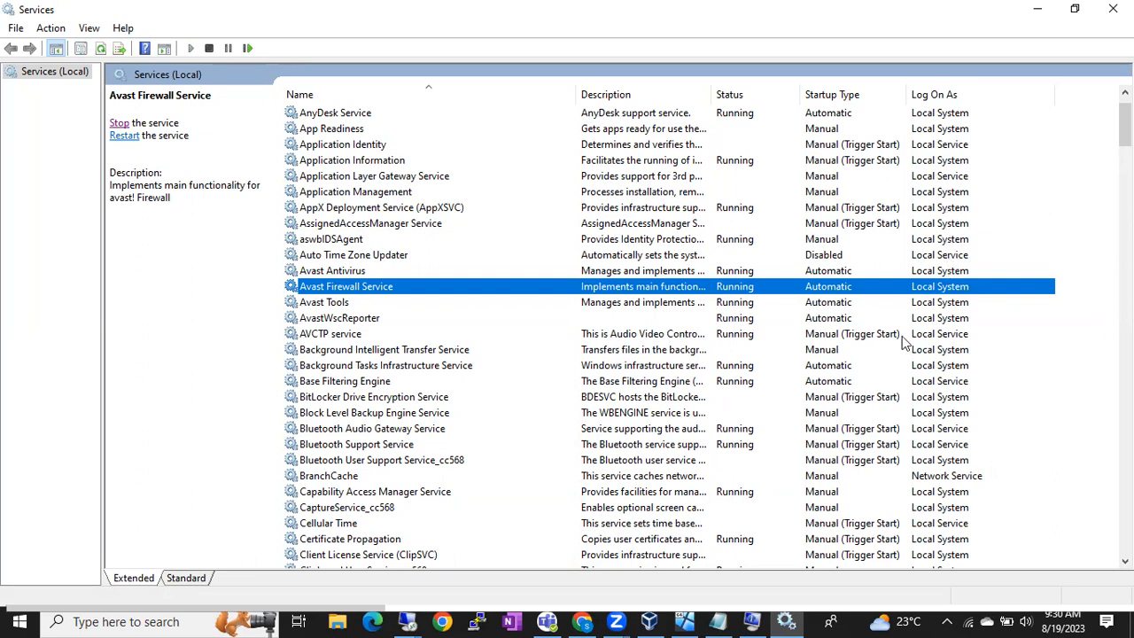
Step: In the remote setup, inspect the Database Engine and SQL Server Agent account names
mouse_move(410, 620)
left_click(362, 564)
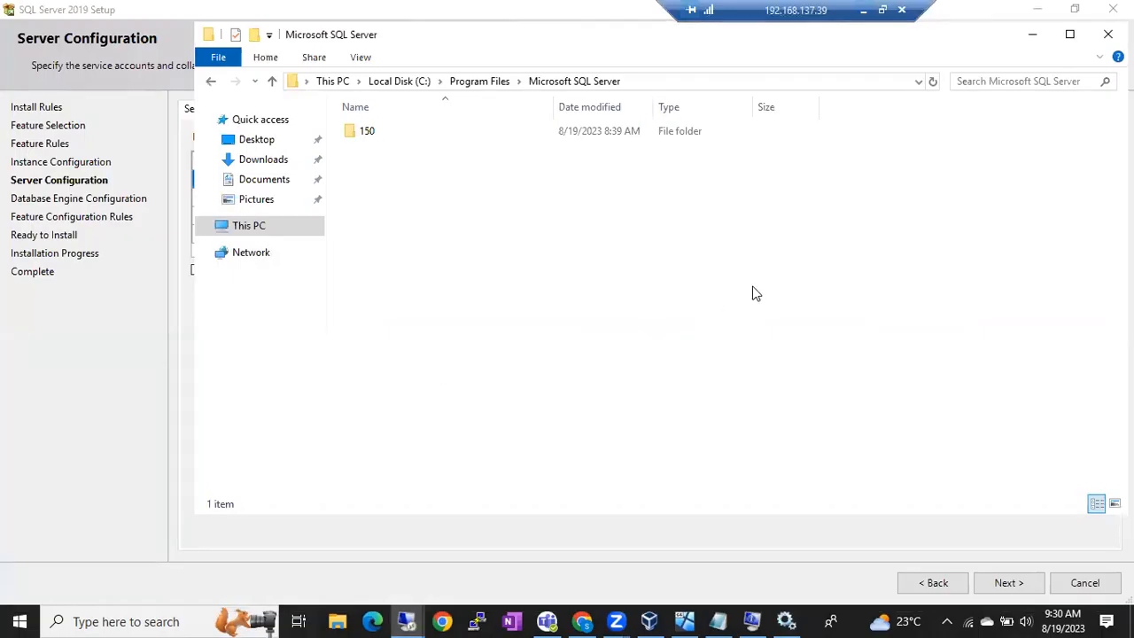
left_click(1032, 38)
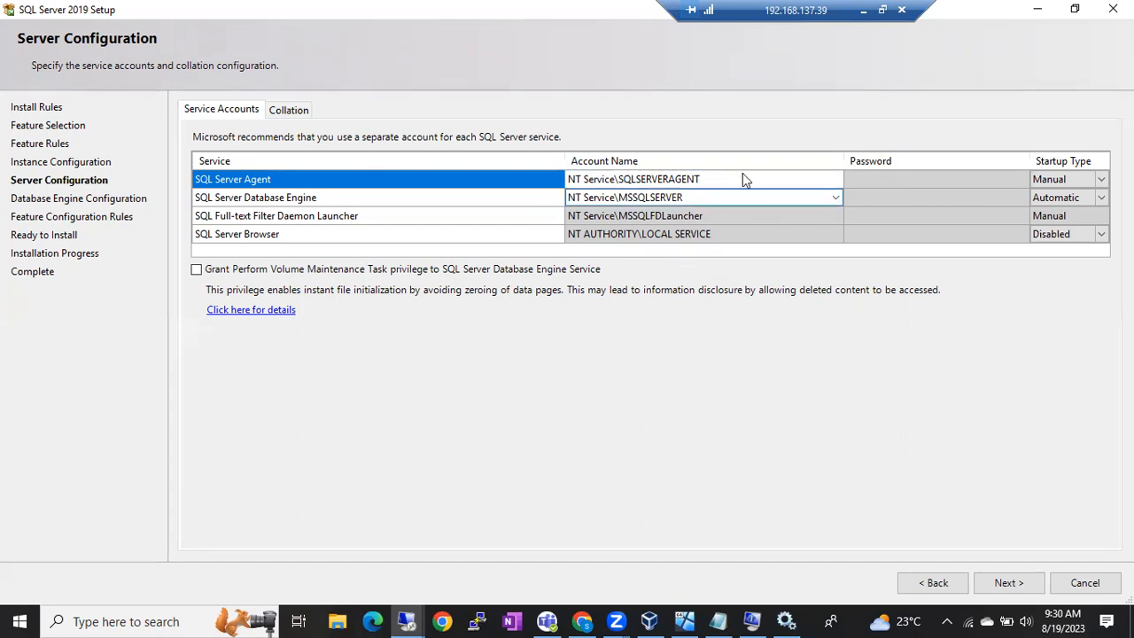
left_click(716, 191)
left_click(703, 178)
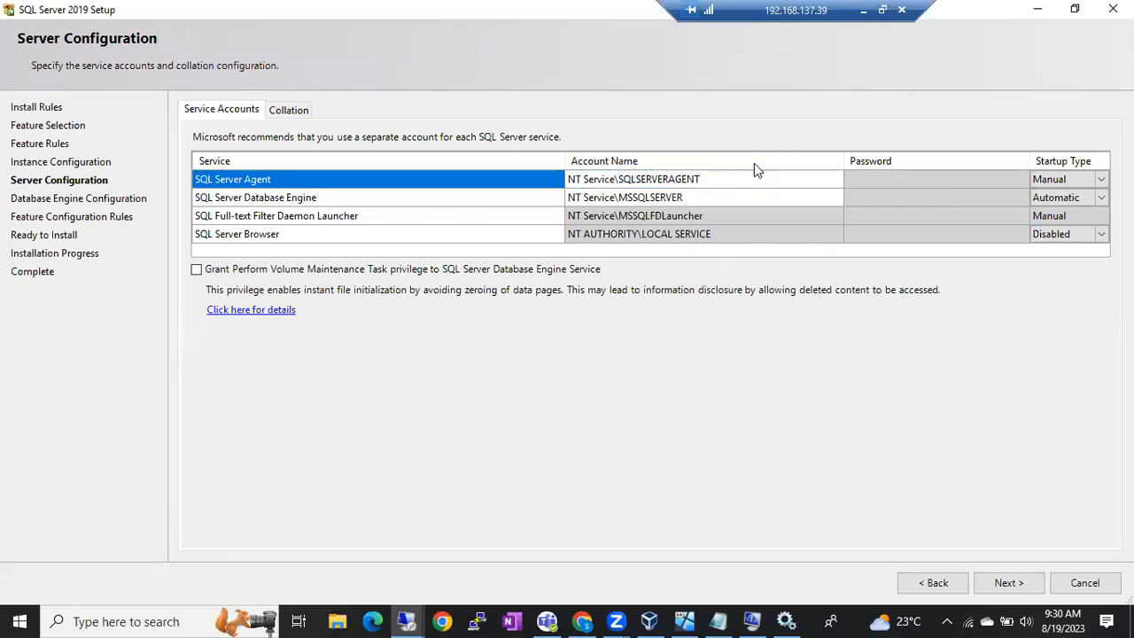
Step: Scroll the local Services list and select Windows Installer to see its log-on account
left_click(863, 10)
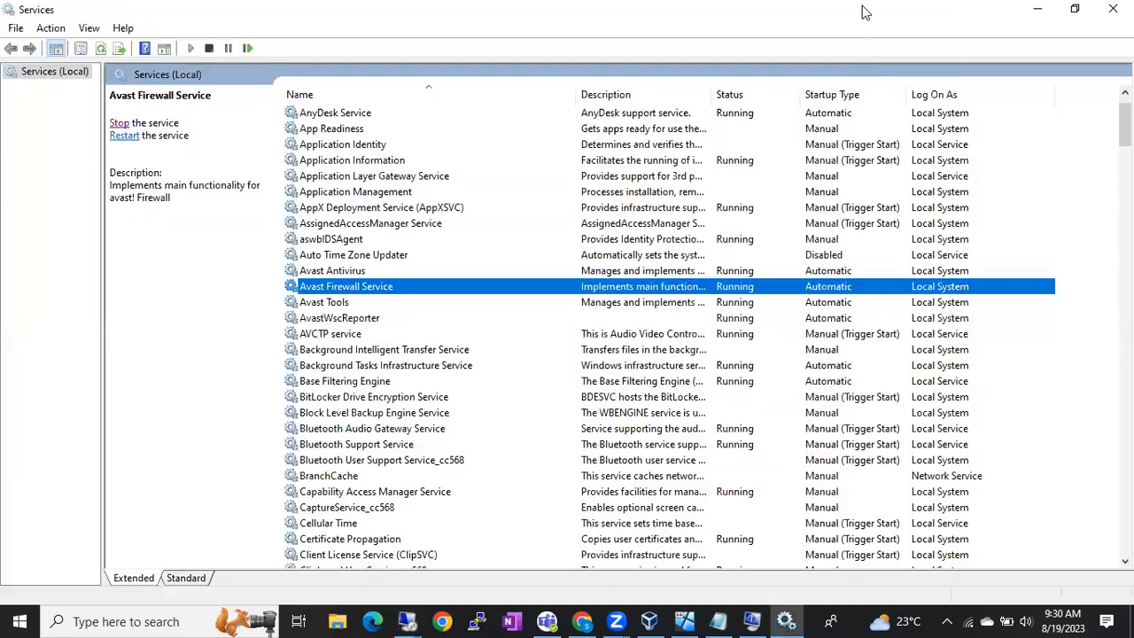
scroll(608, 403, "down", 20)
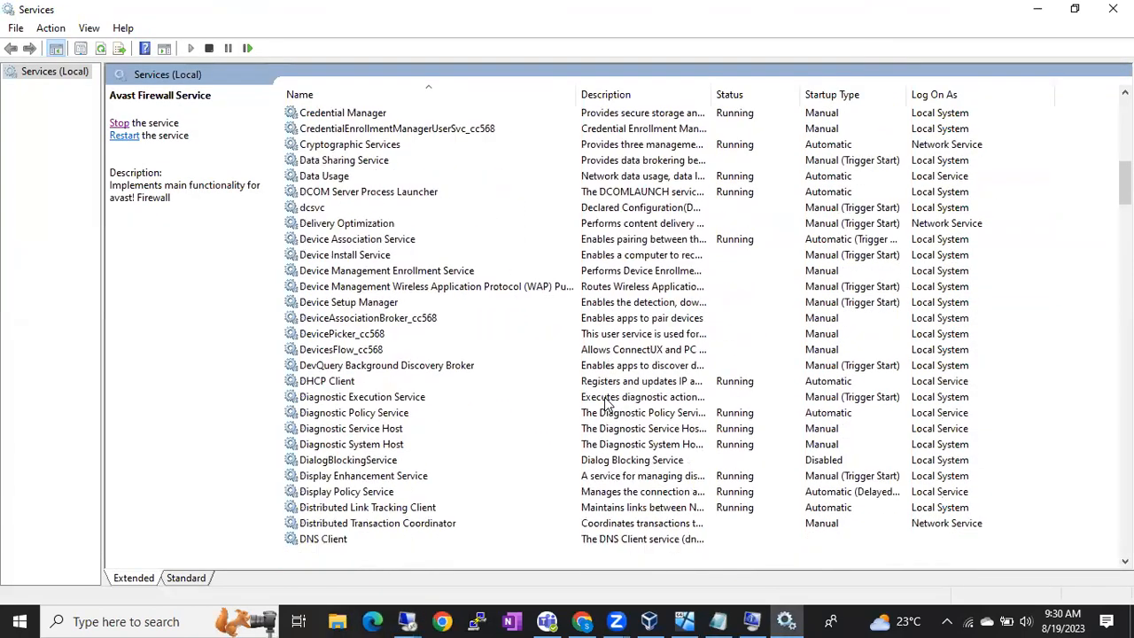
scroll(607, 403, "down", 20)
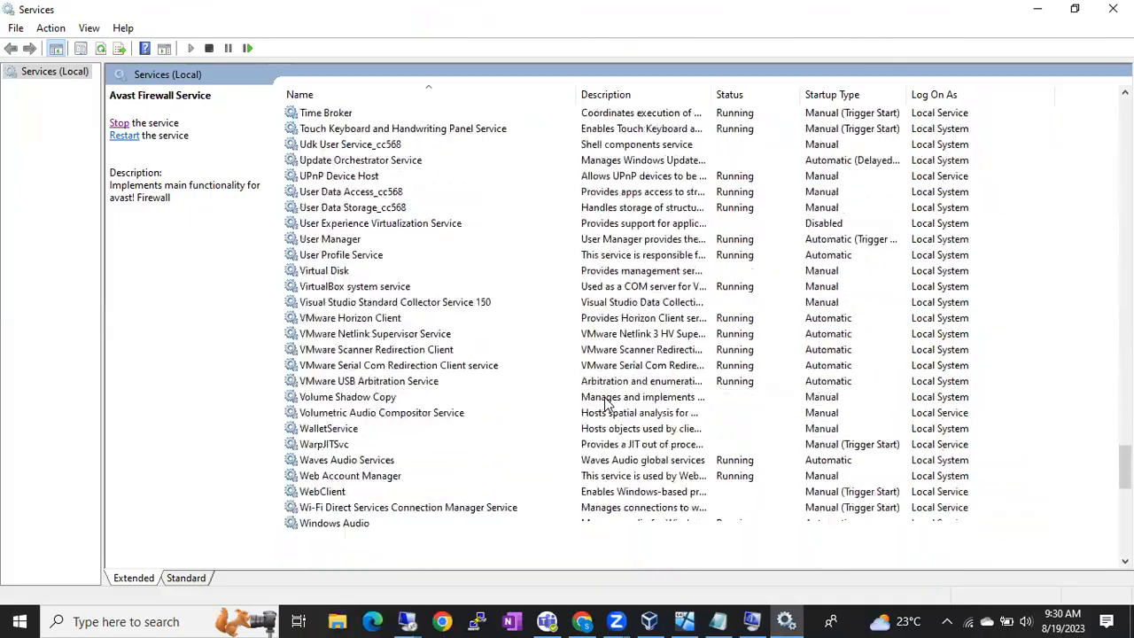
scroll(608, 403, "down", 6)
scroll(608, 403, "up", 20)
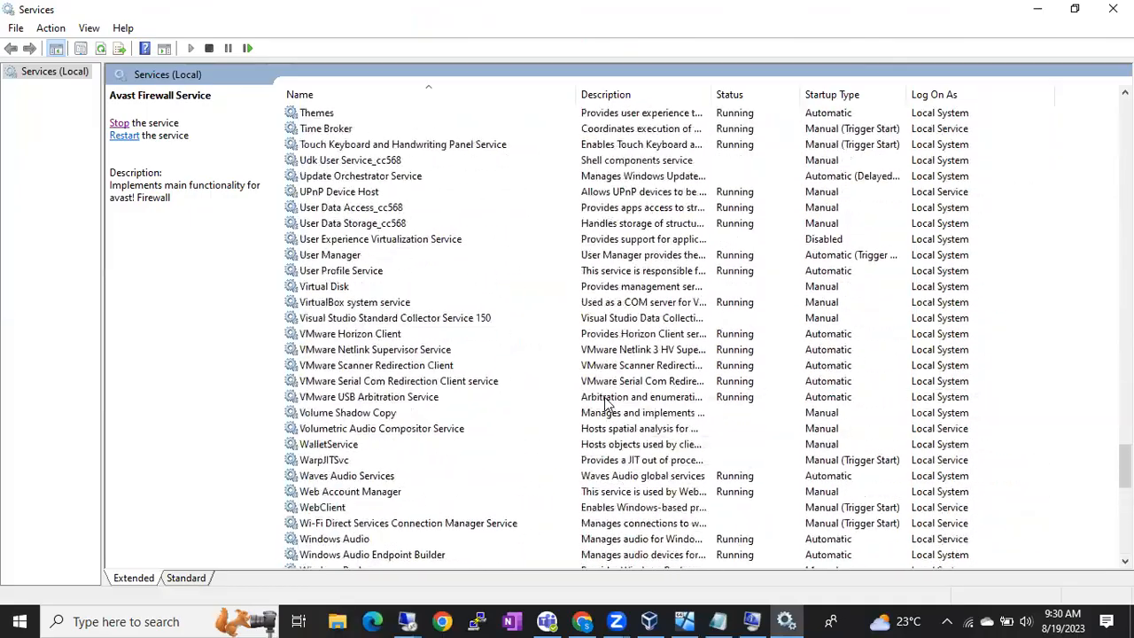
scroll(608, 404, "up", 20)
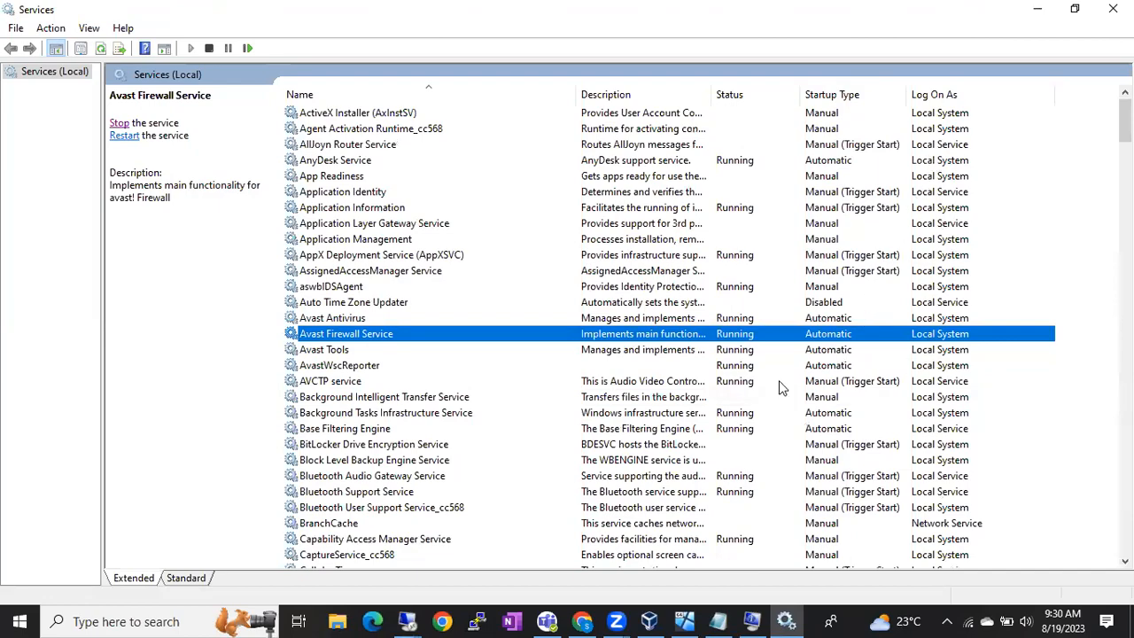
scroll(489, 391, "down", 20)
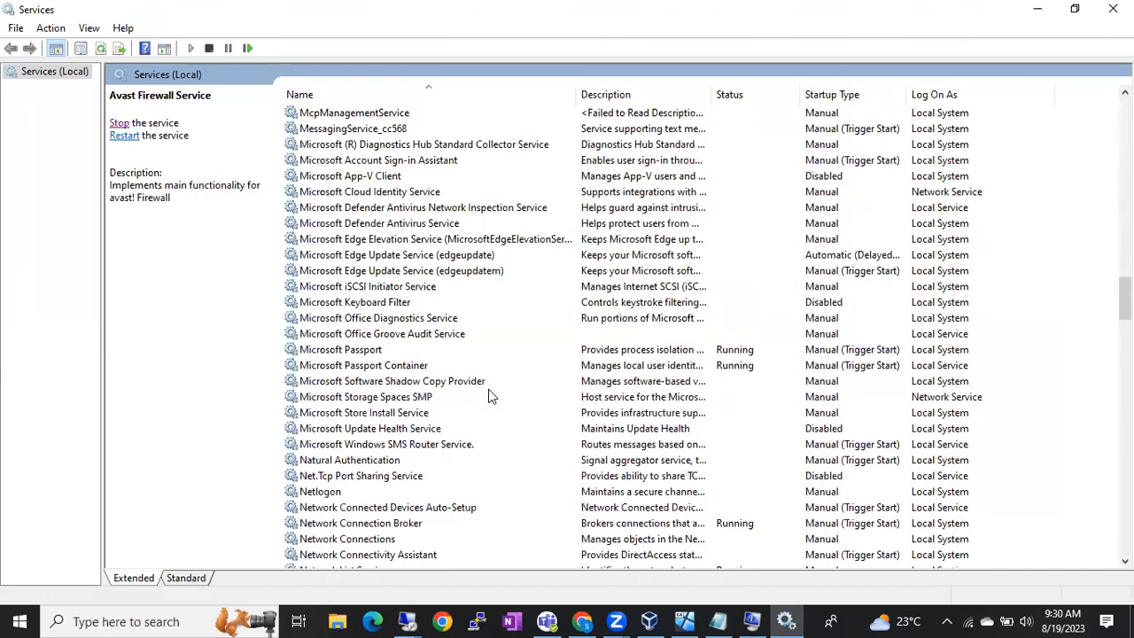
scroll(488, 397, "down", 20)
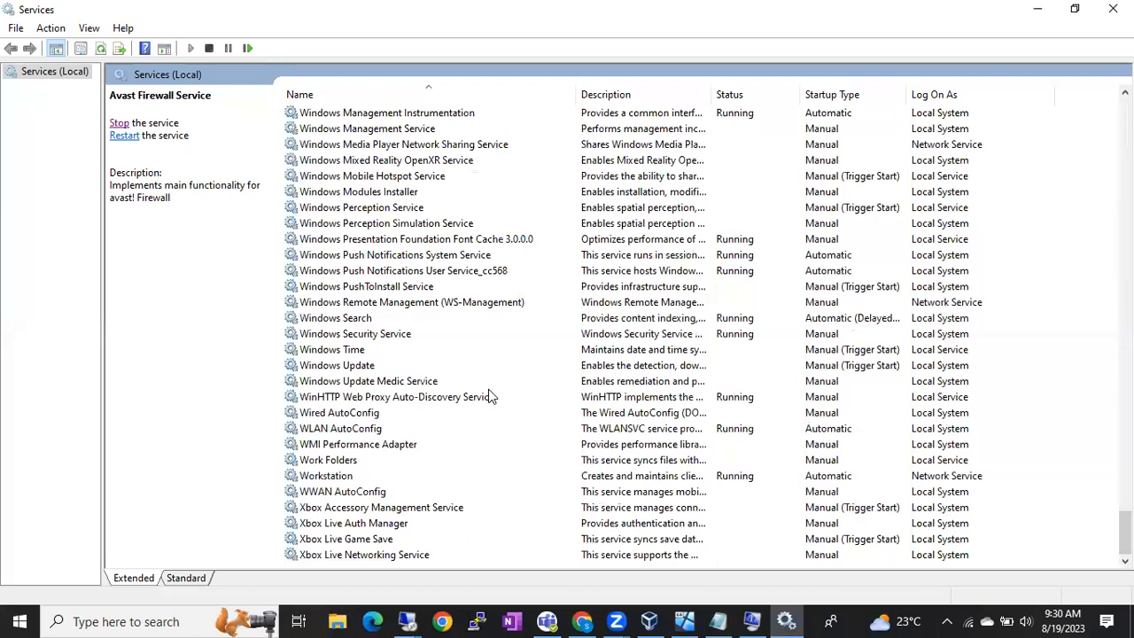
scroll(488, 392, "up", 20)
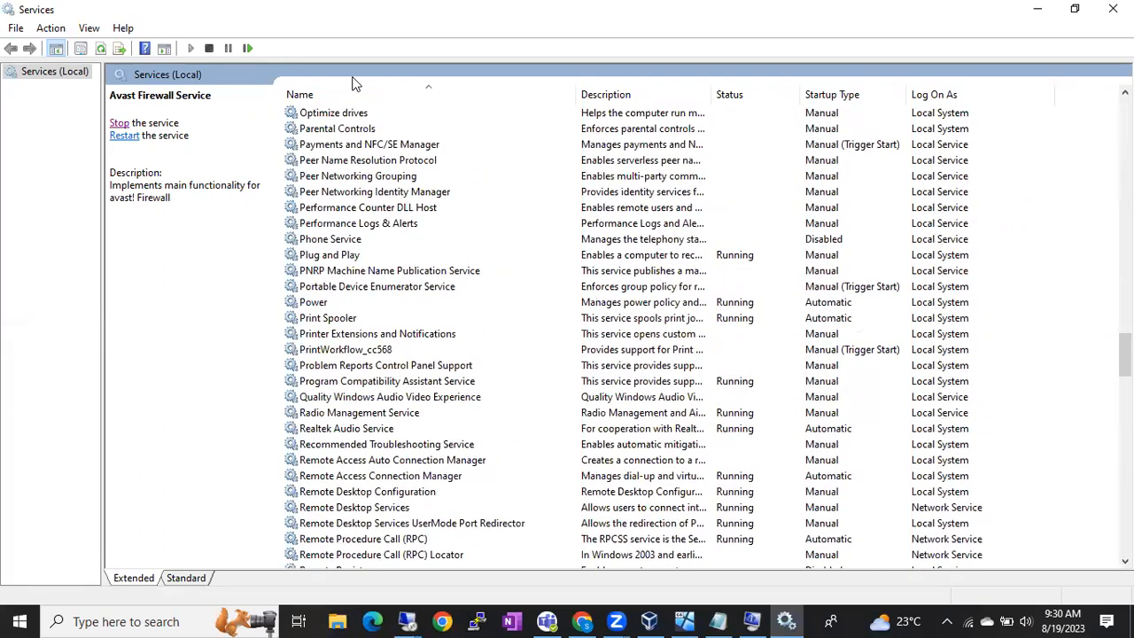
left_click(353, 84)
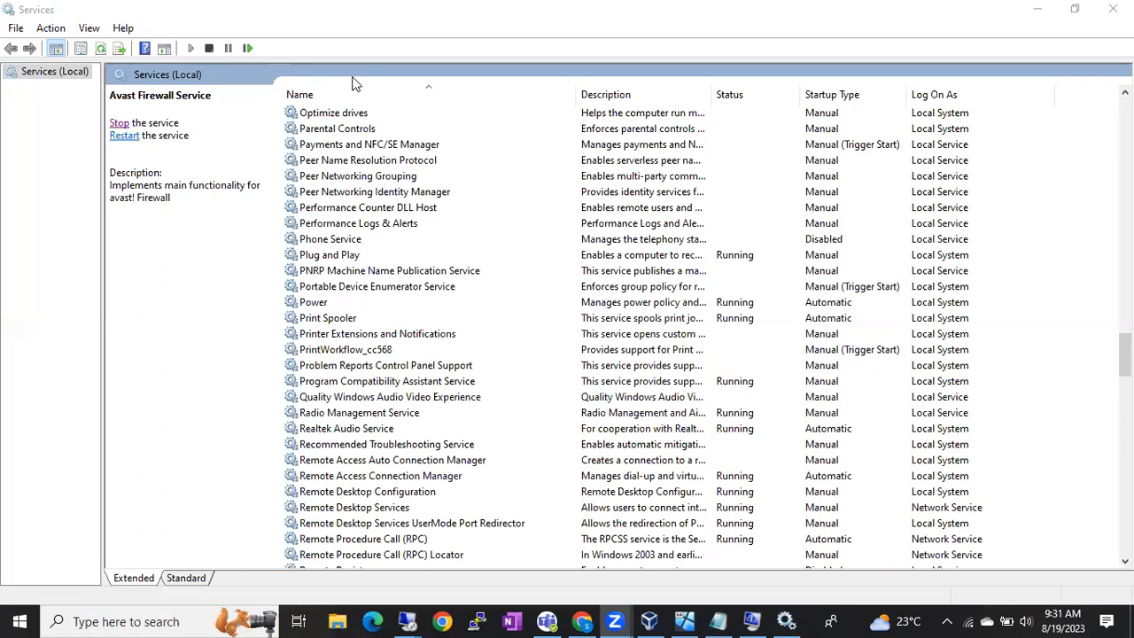
scroll(677, 333, "down", 20)
scroll(674, 335, "down", 9)
left_click(960, 270)
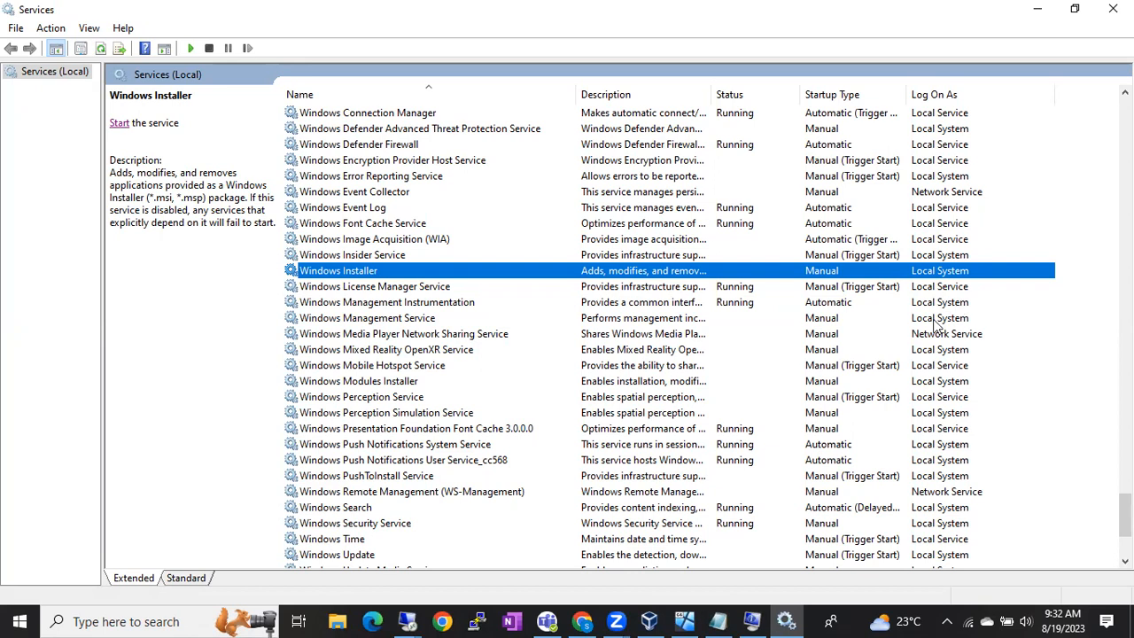
left_click(406, 622)
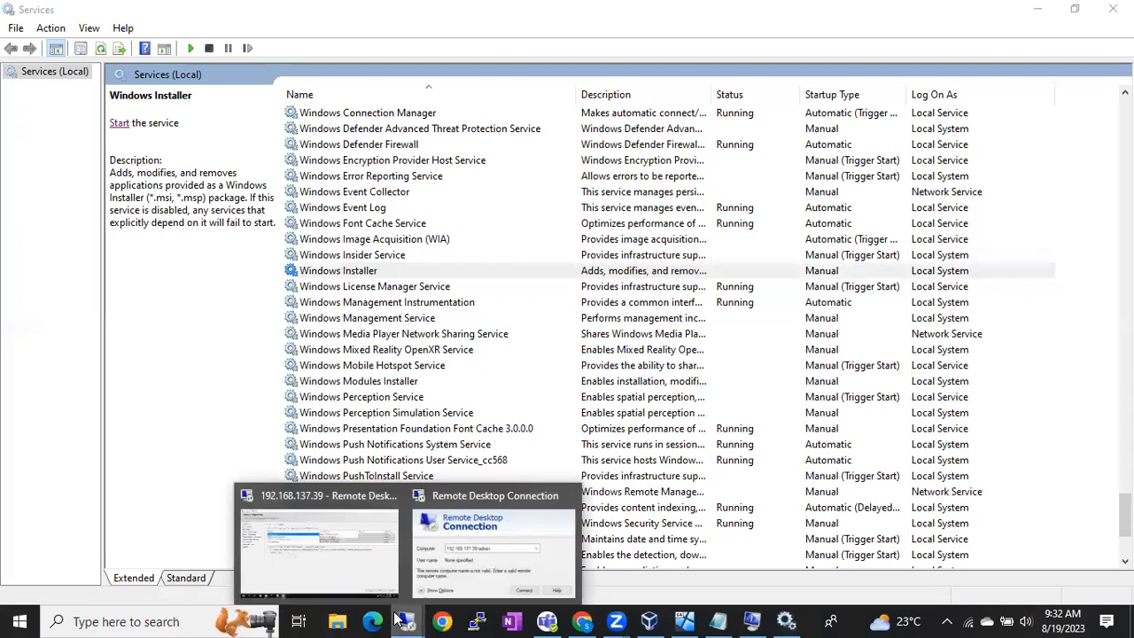
left_click(332, 550)
left_click(599, 179)
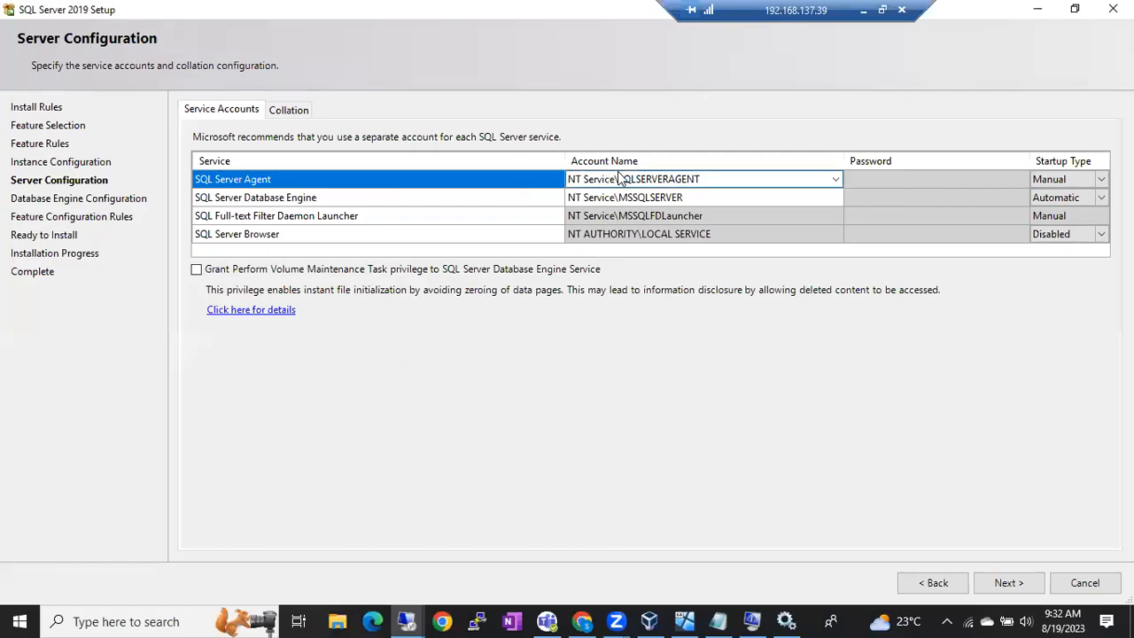
left_click(683, 197)
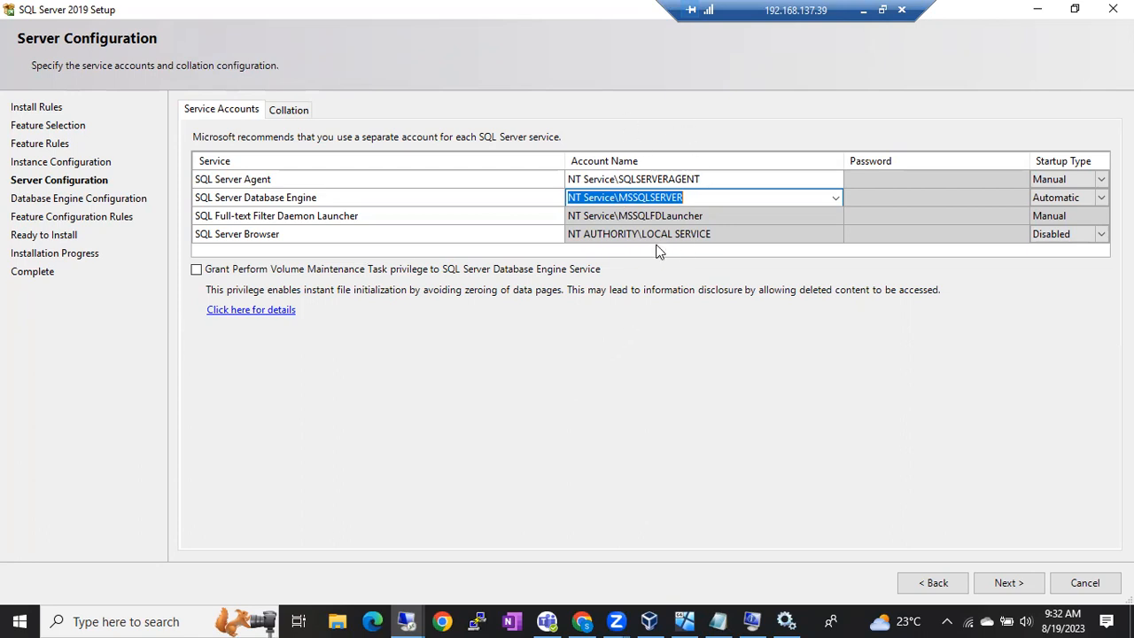
left_click(640, 180)
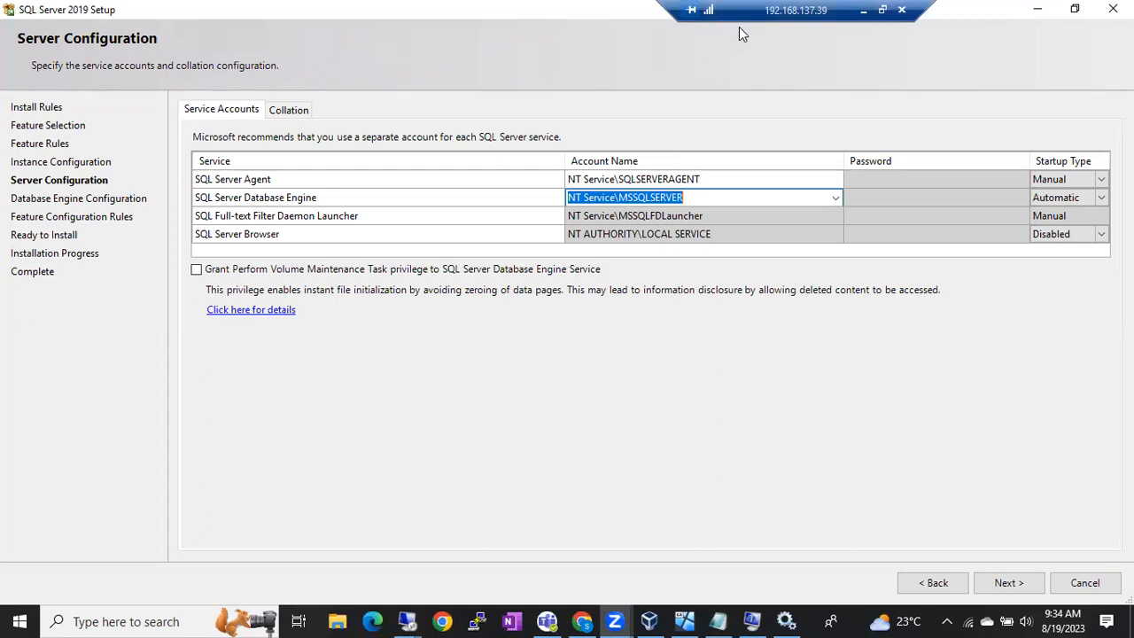
left_click(864, 10)
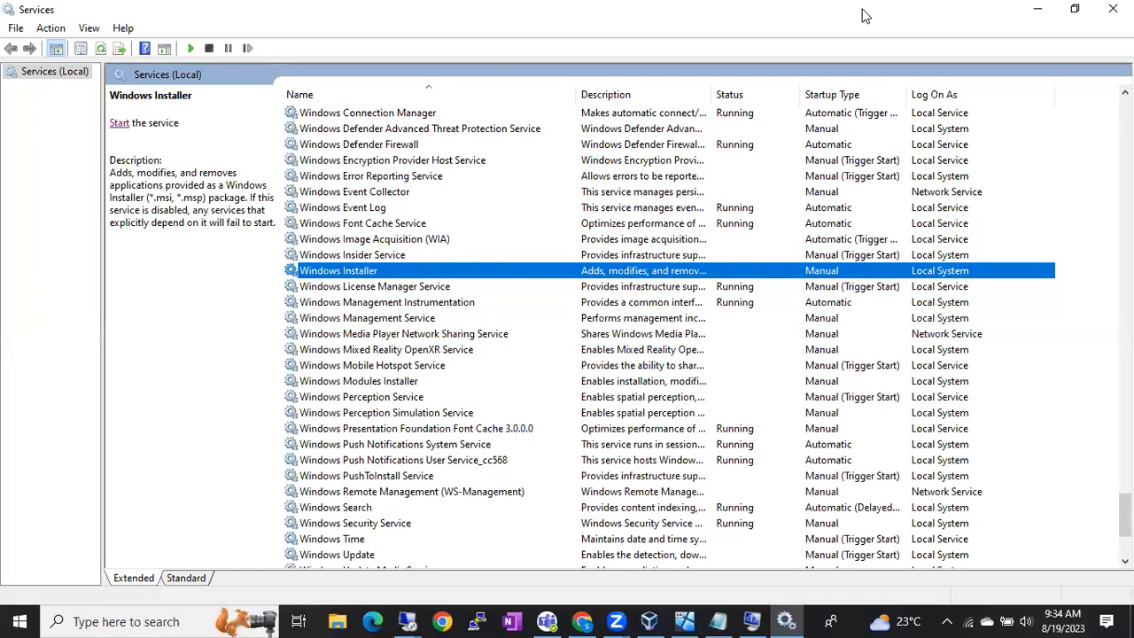
left_click(275, 118)
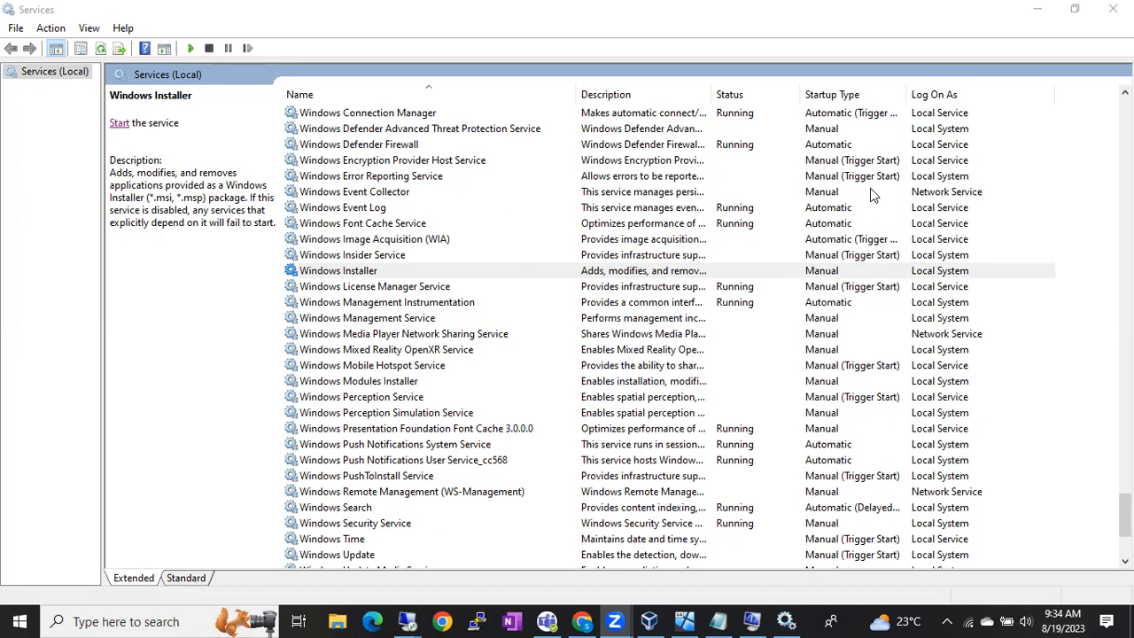
left_click(936, 227)
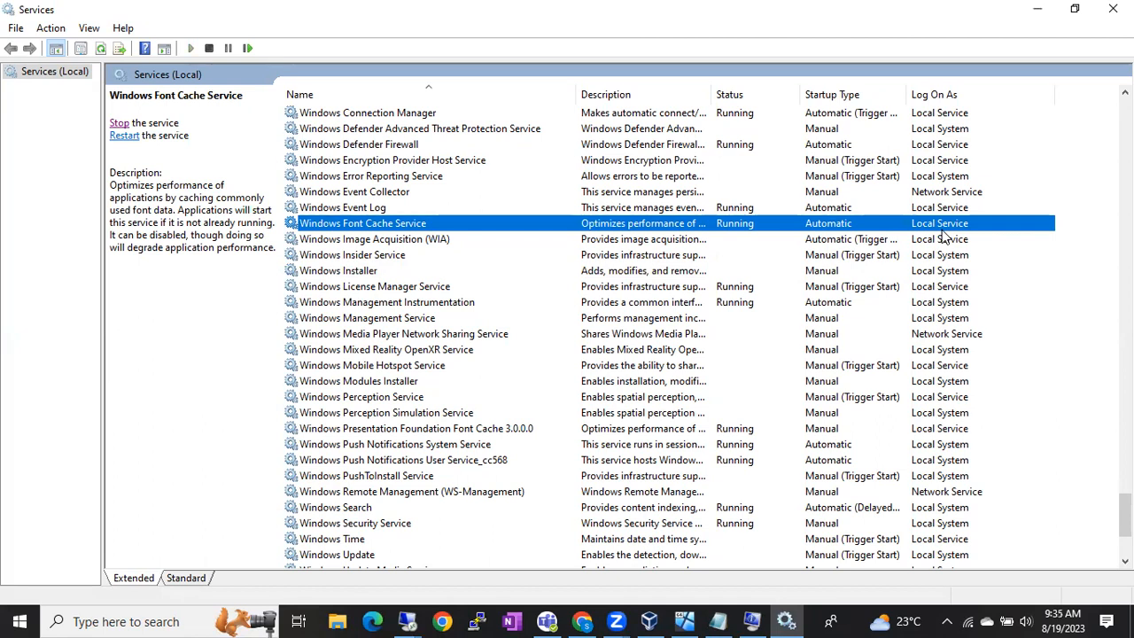
left_click(407, 622)
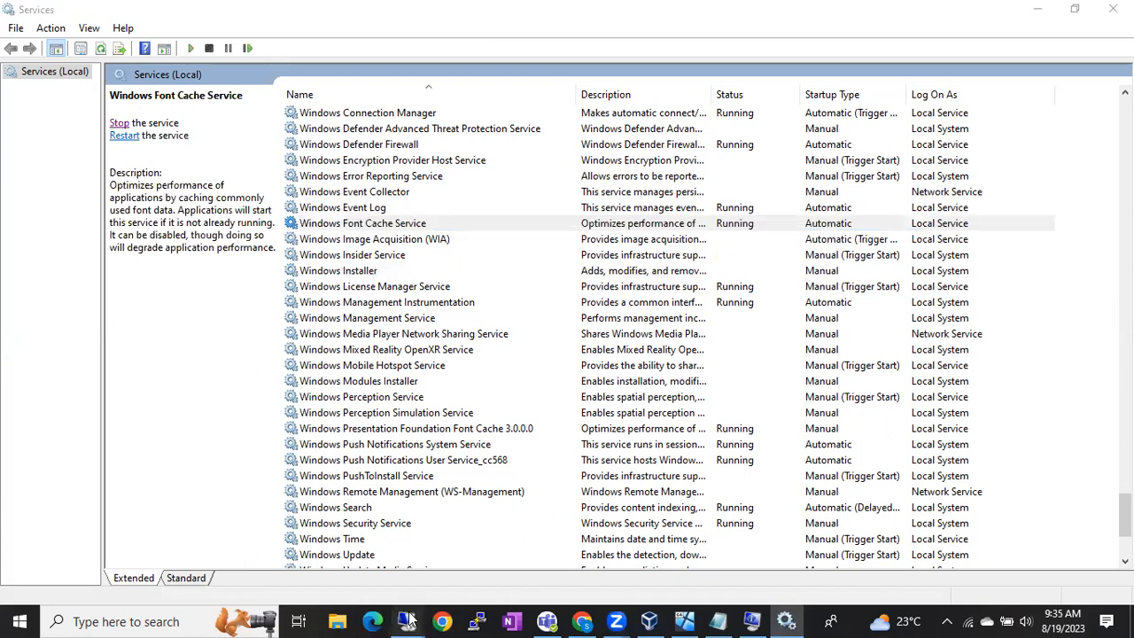
Step: Set SQL Server Agent's startup type to Automatic and check the SQL Server Browser setting
left_click(345, 552)
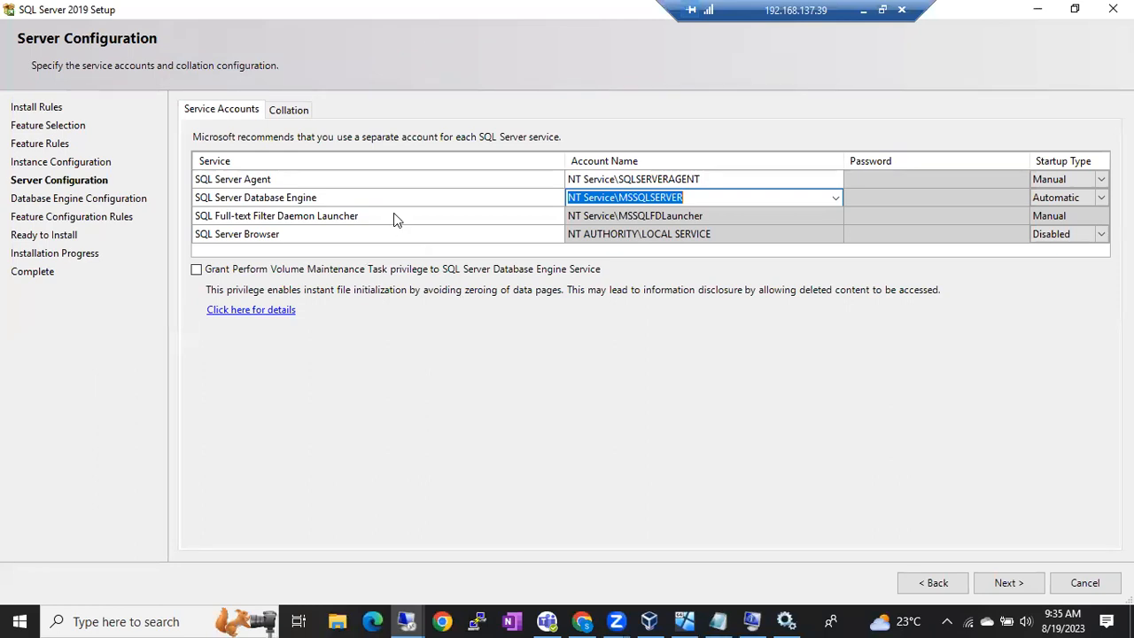
left_click(1100, 180)
left_click(1101, 180)
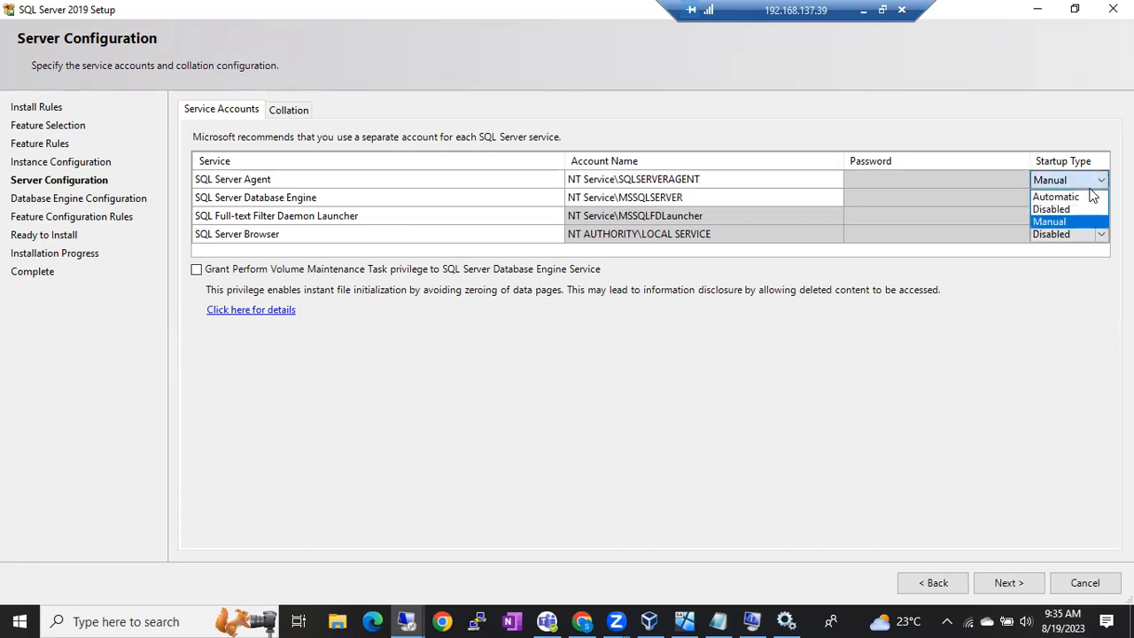
left_click(1087, 199)
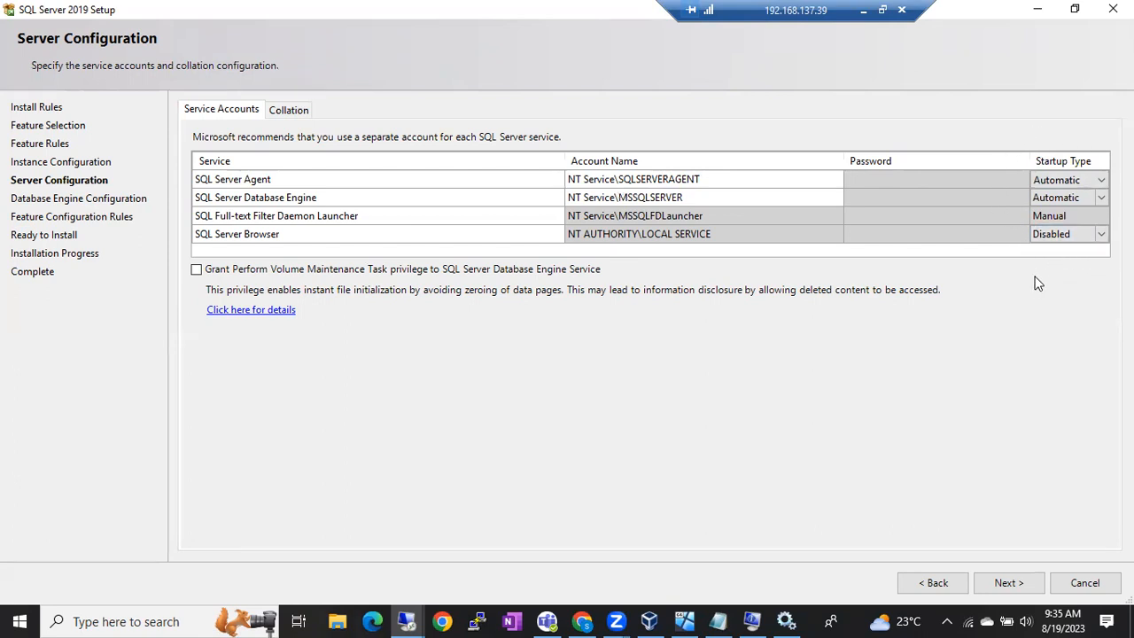
left_click(1061, 235)
left_click(1062, 180)
left_click(1097, 237)
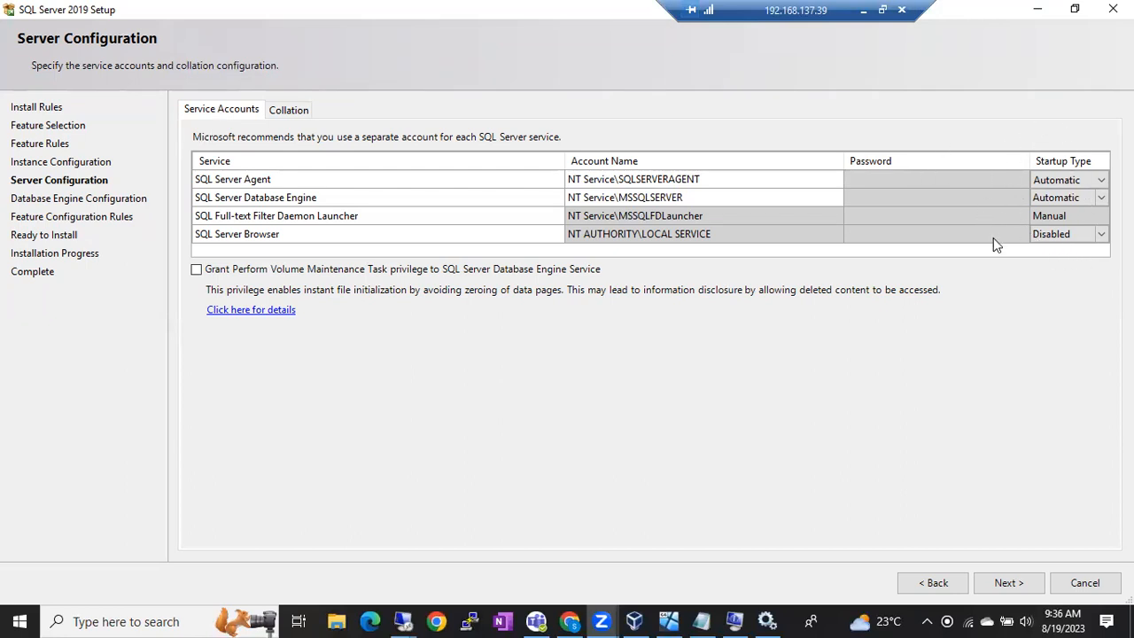
Step: On the Collation tab, select SQL_Latin1_General_CP1_CI_AS and open Customize
left_click(295, 110)
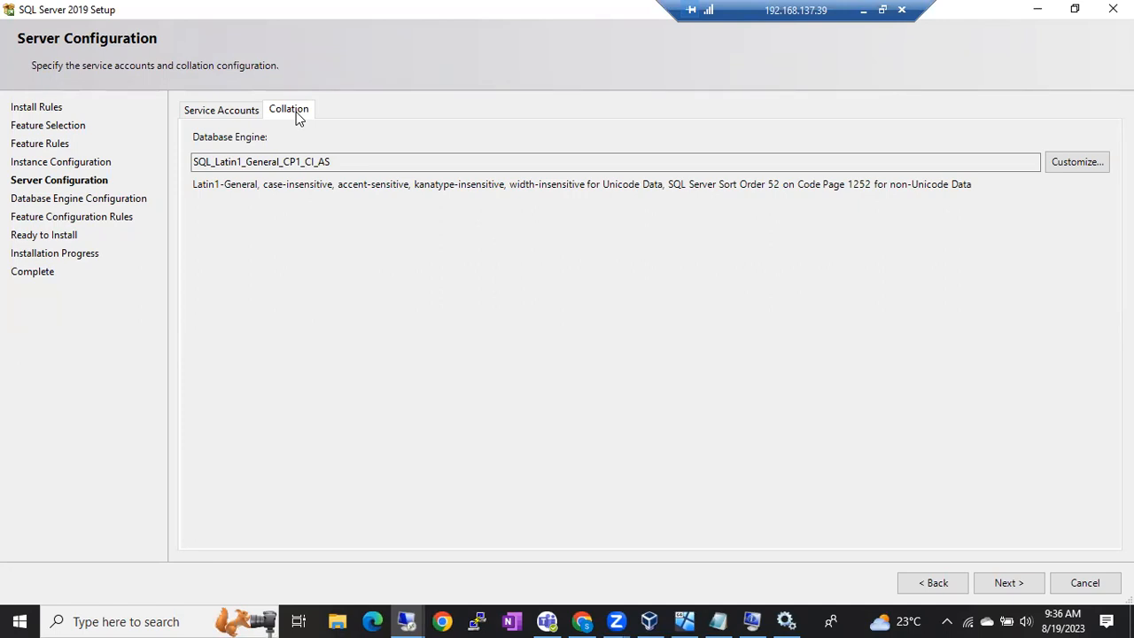
left_click(250, 162)
left_click_drag(249, 162, 335, 163)
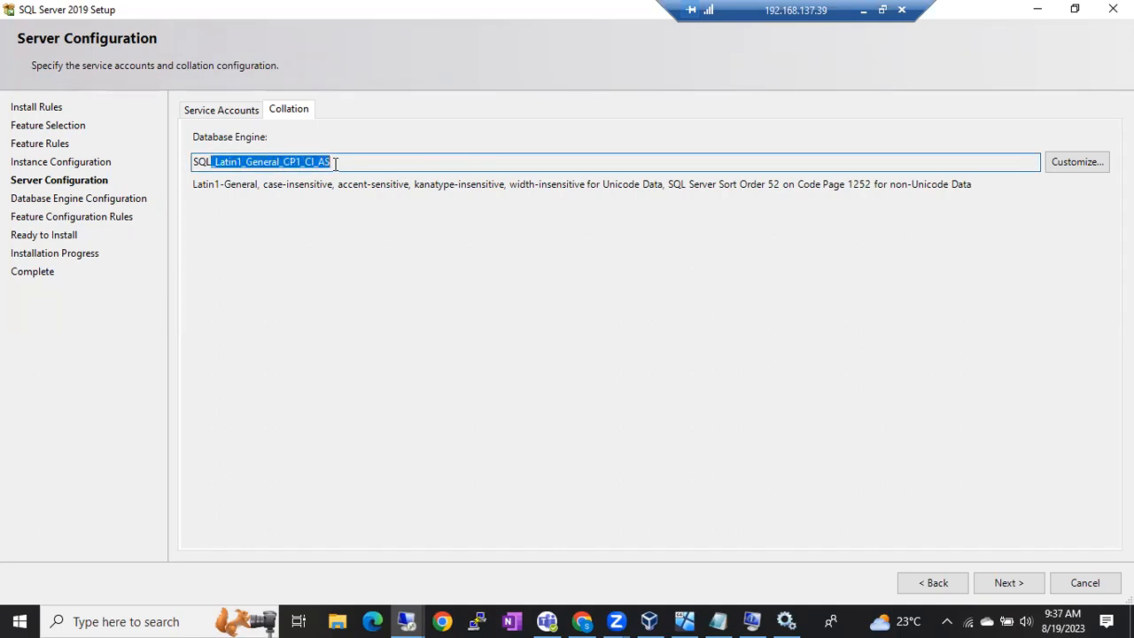
double_click(335, 163)
left_click(1072, 163)
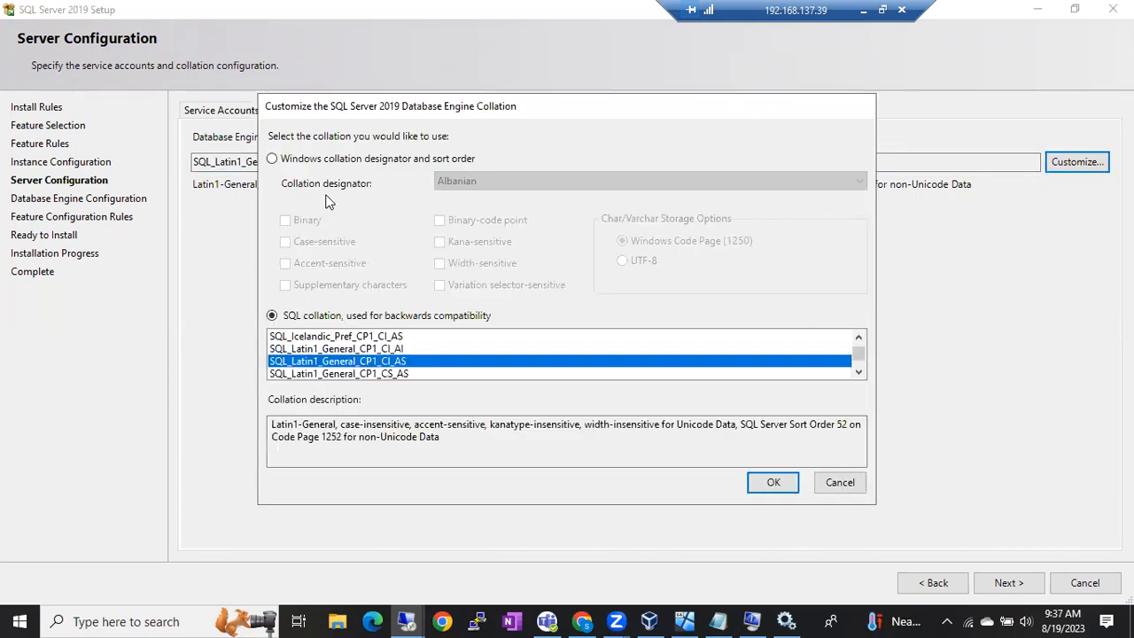
Step: Switch to the Windows collation designator option and browse the designators, leaving Albanian selected
left_click(297, 160)
left_click(488, 180)
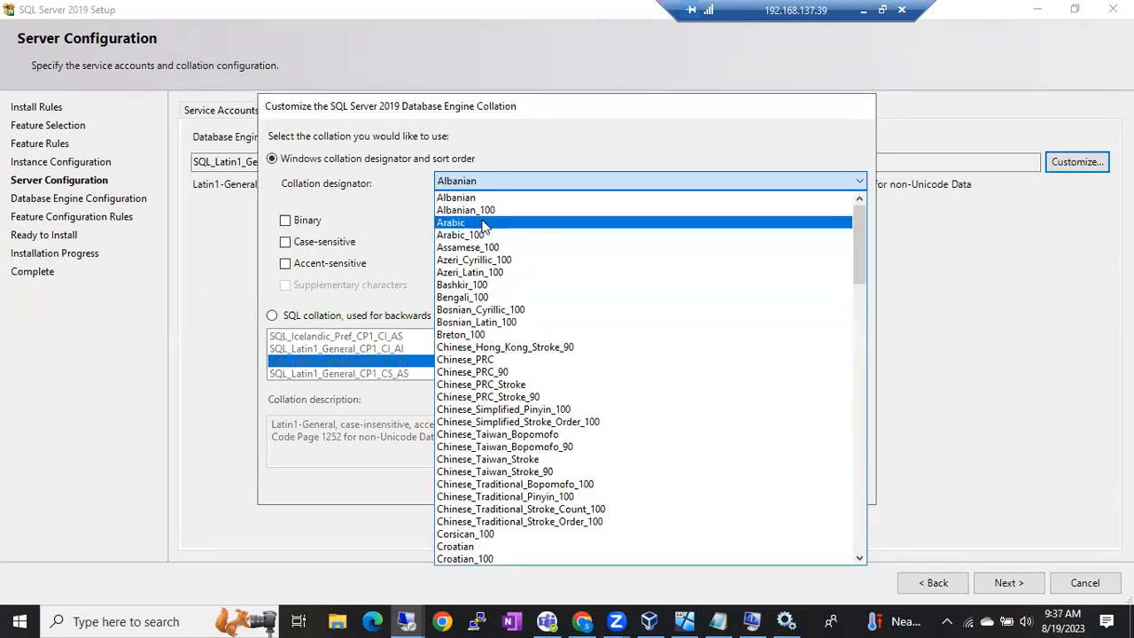
scroll(494, 463, "down", 1)
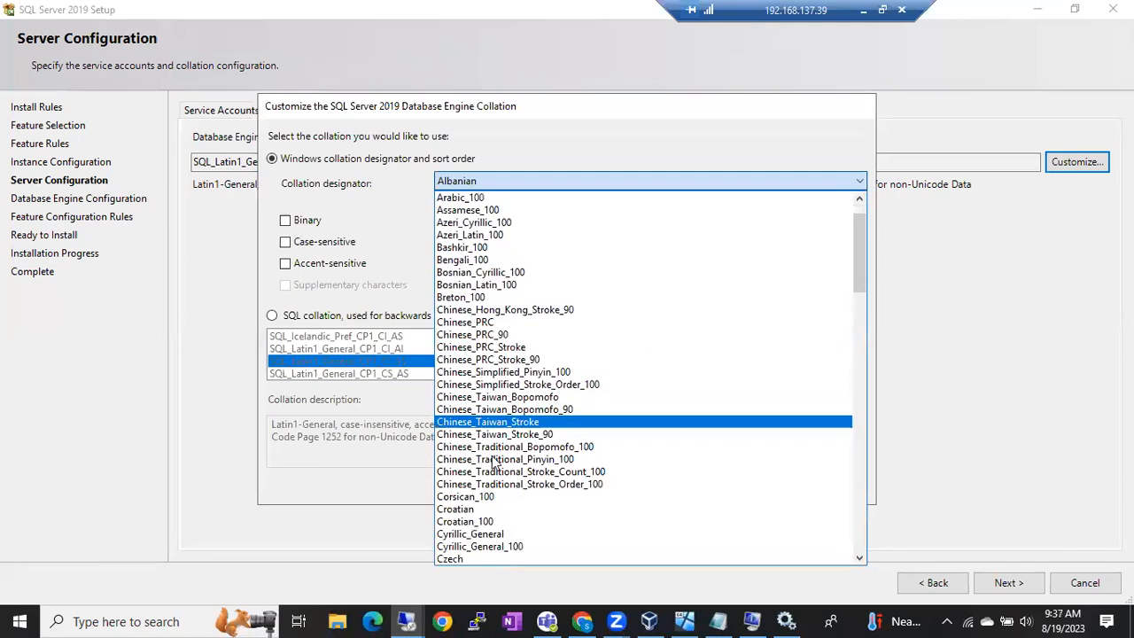
scroll(493, 463, "down", 3)
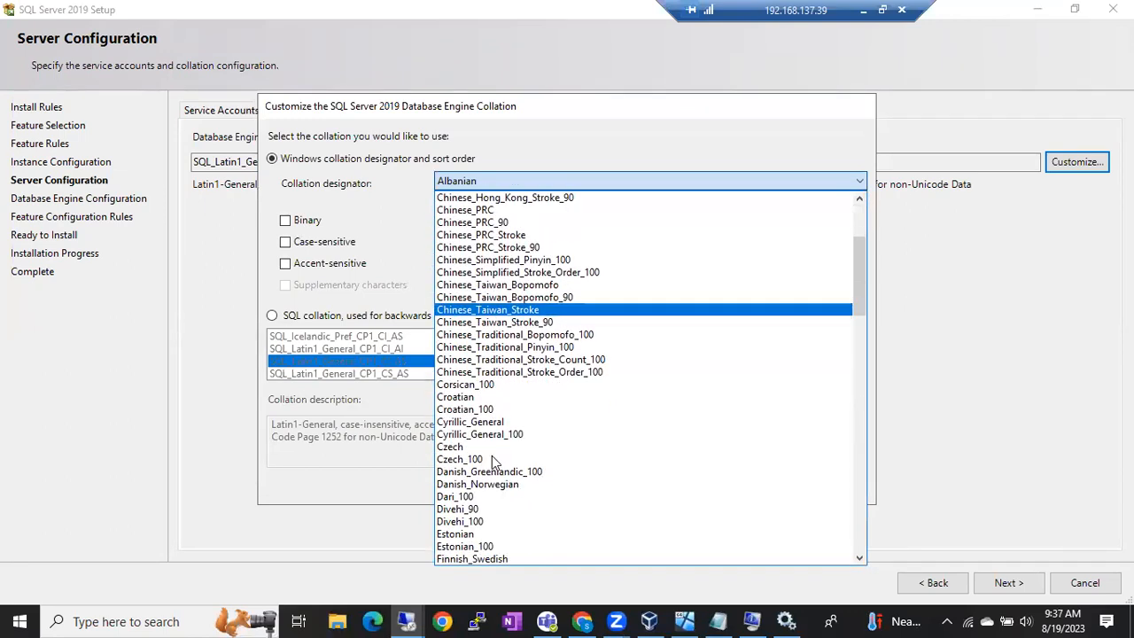
scroll(493, 461, "down", 2)
scroll(493, 462, "down", 4)
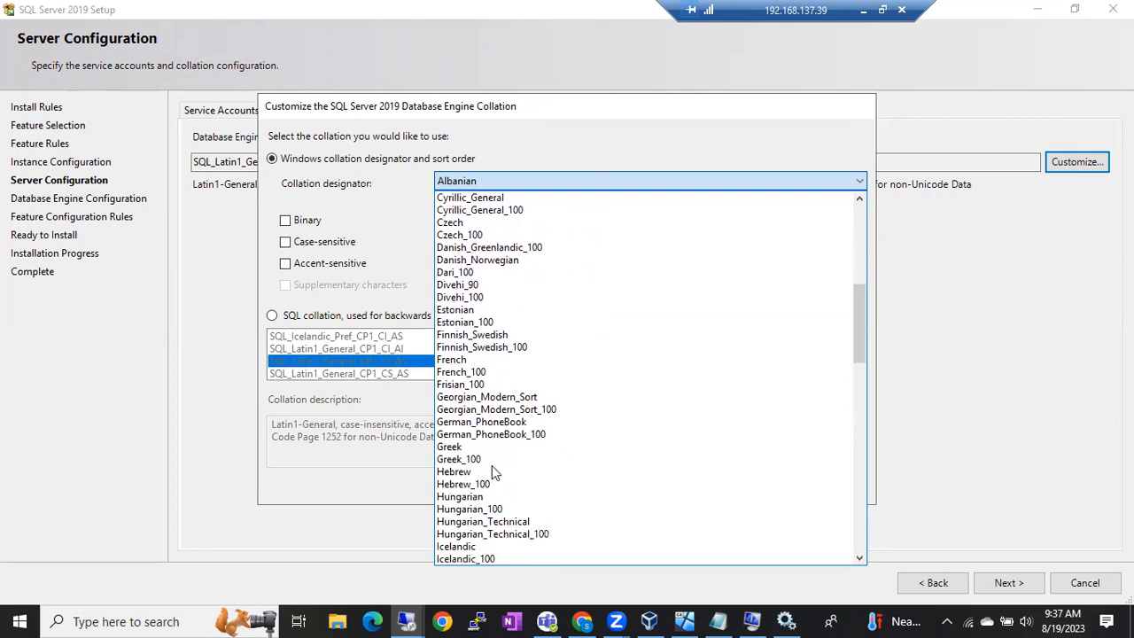
scroll(494, 486, "down", 3)
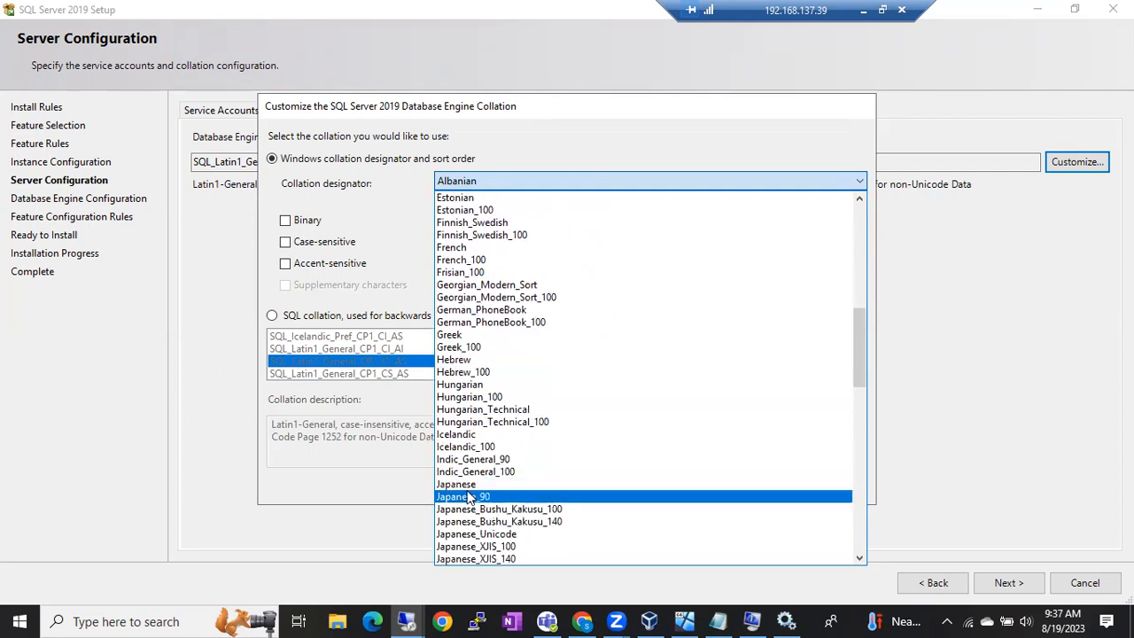
scroll(468, 496, "down", 3)
scroll(468, 496, "down", 7)
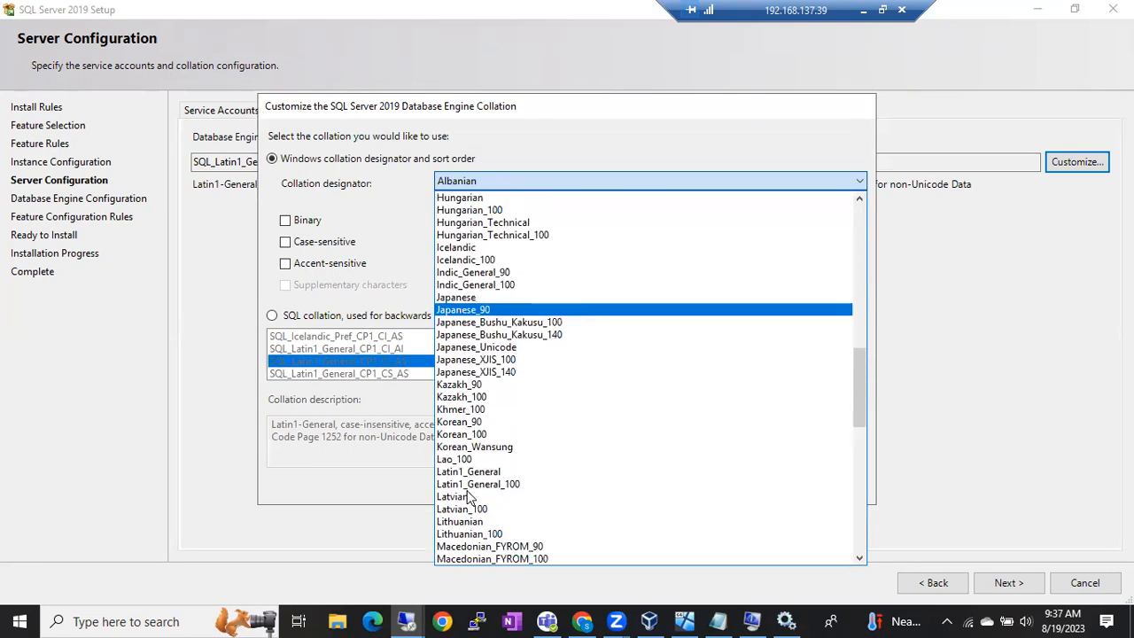
scroll(468, 496, "down", 5)
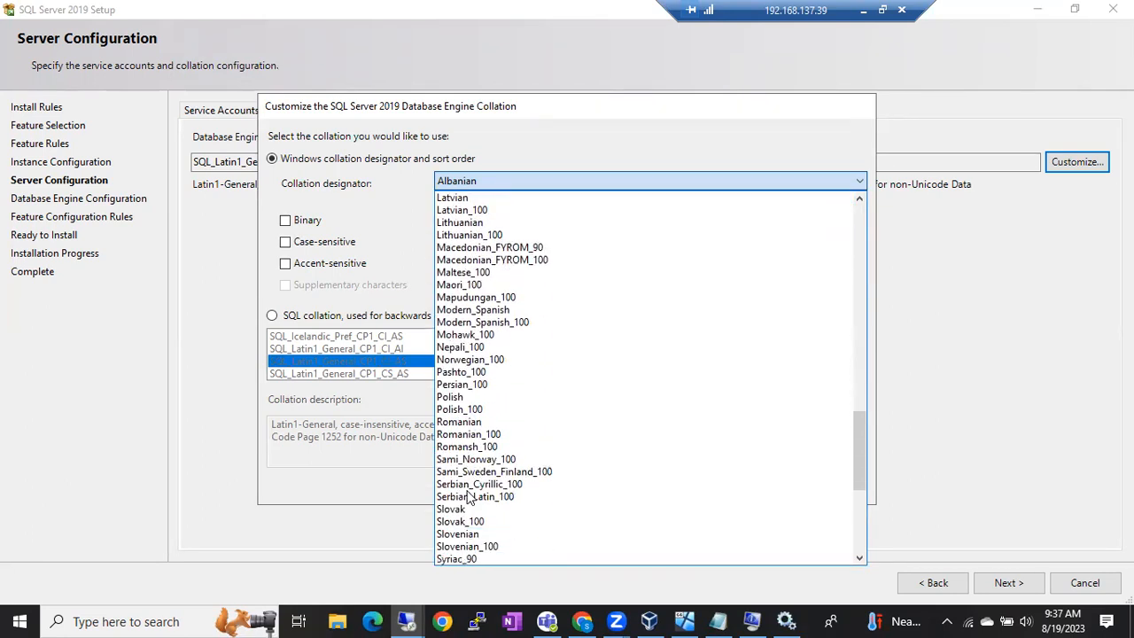
scroll(468, 496, "down", 6)
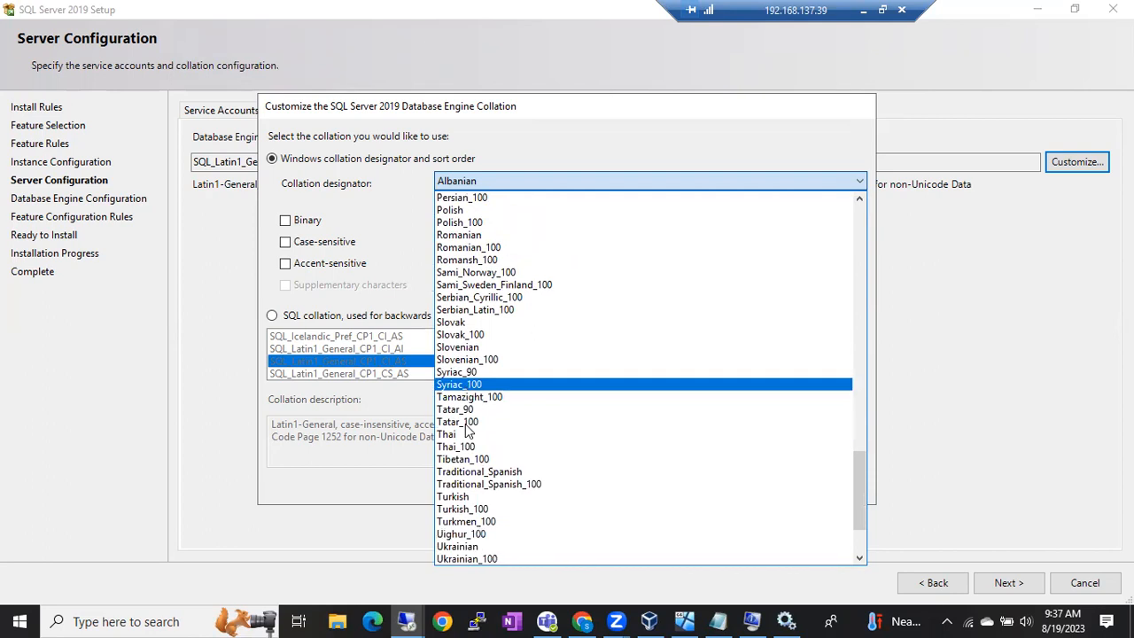
scroll(467, 429, "up", 11)
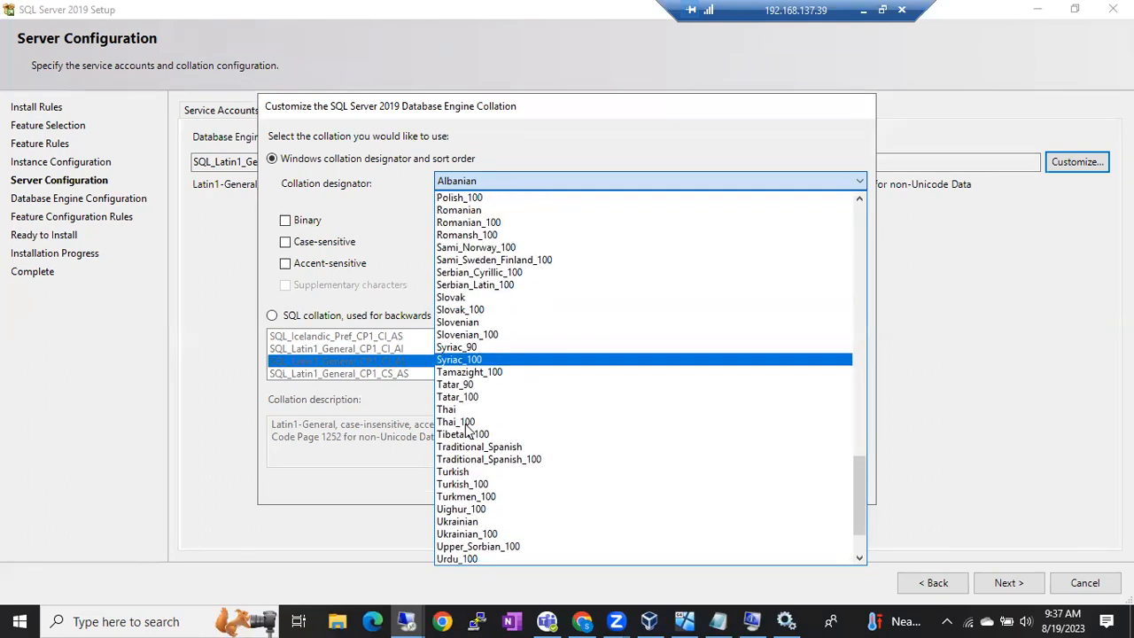
scroll(467, 429, "up", 6)
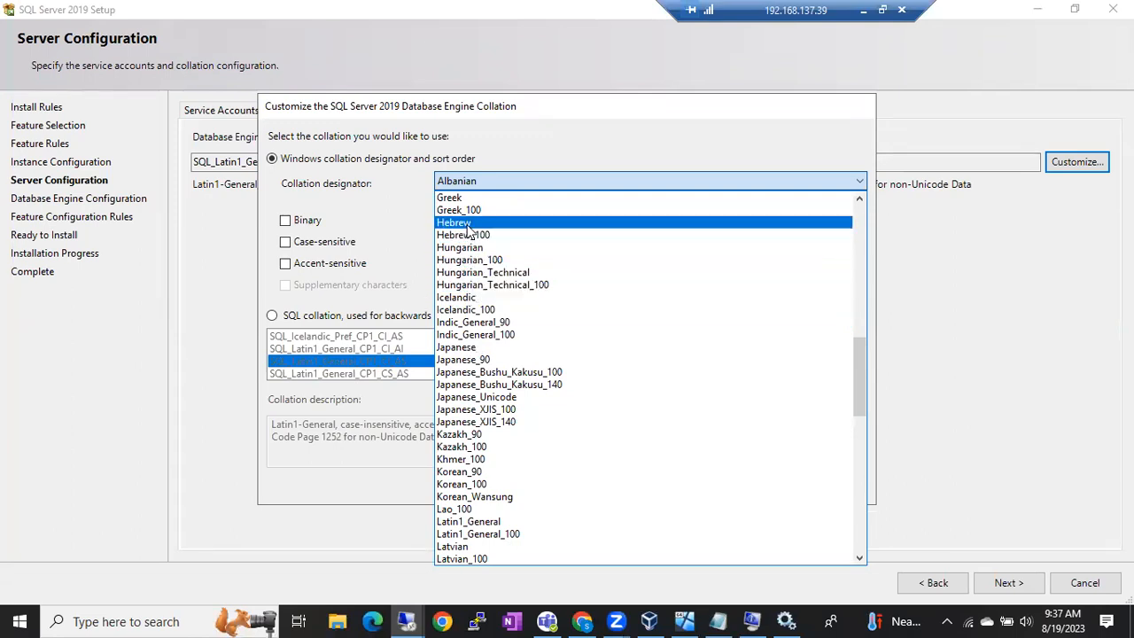
scroll(489, 365, "up", 4)
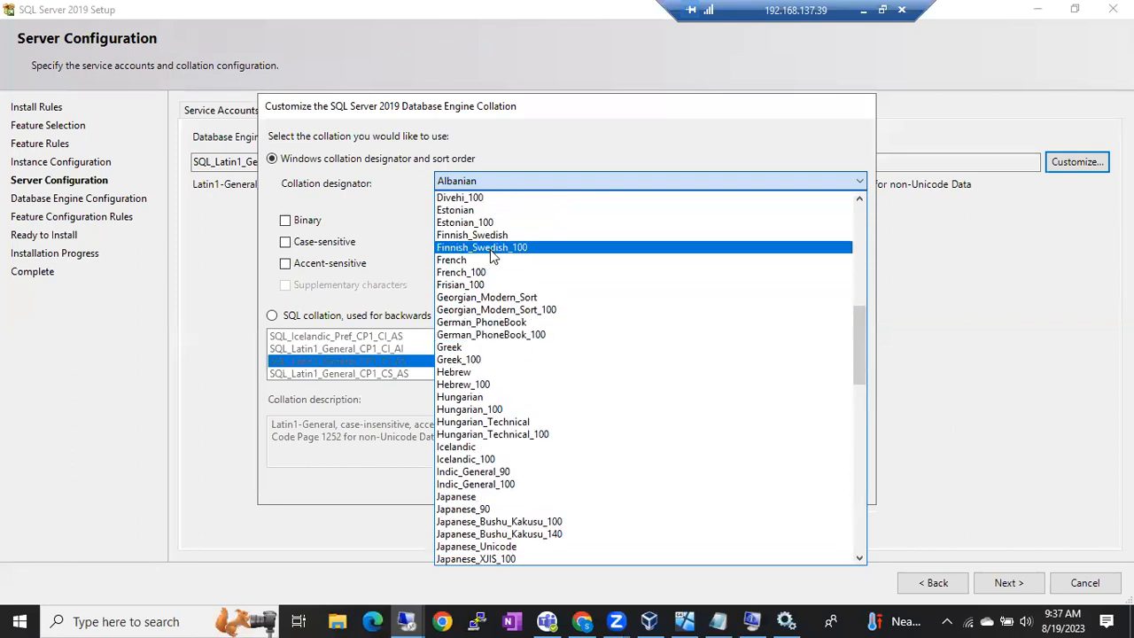
scroll(490, 249, "up", 7)
scroll(493, 254, "up", 6)
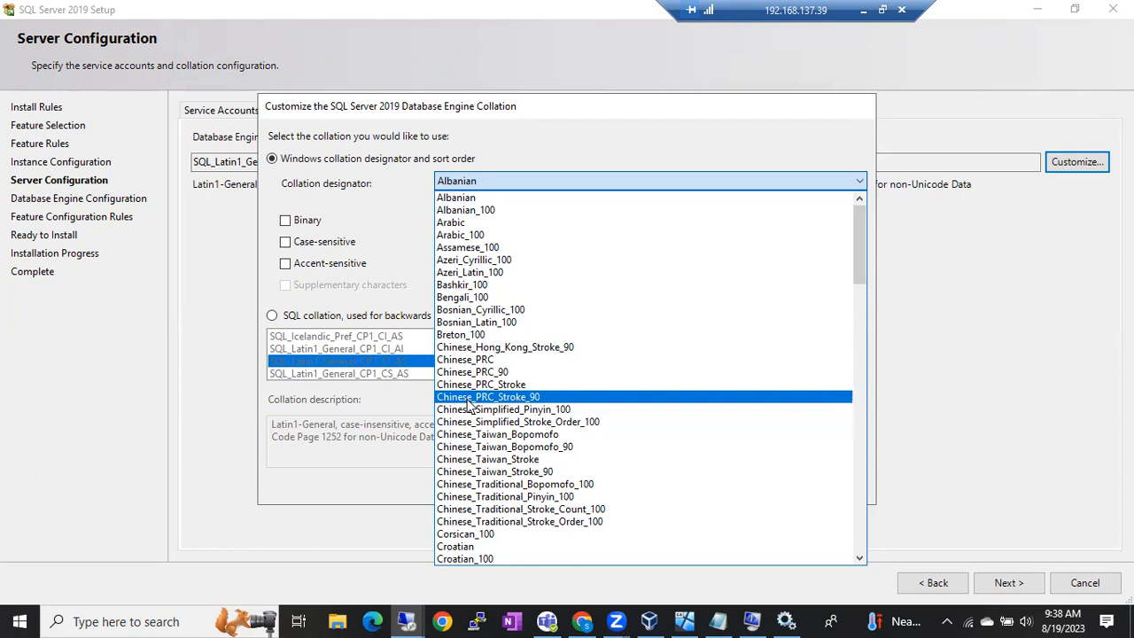
left_click(377, 165)
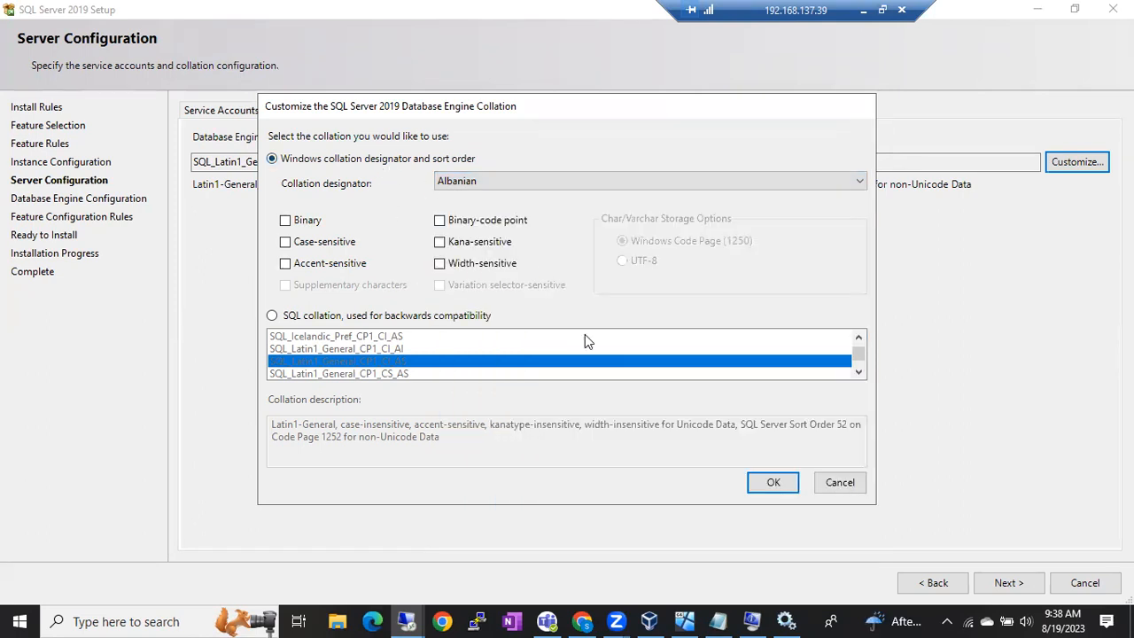
Step: Cancel the customization and select the SQL_Latin1_General_CP1_CI_AS value on the Collation tab
left_click(826, 487)
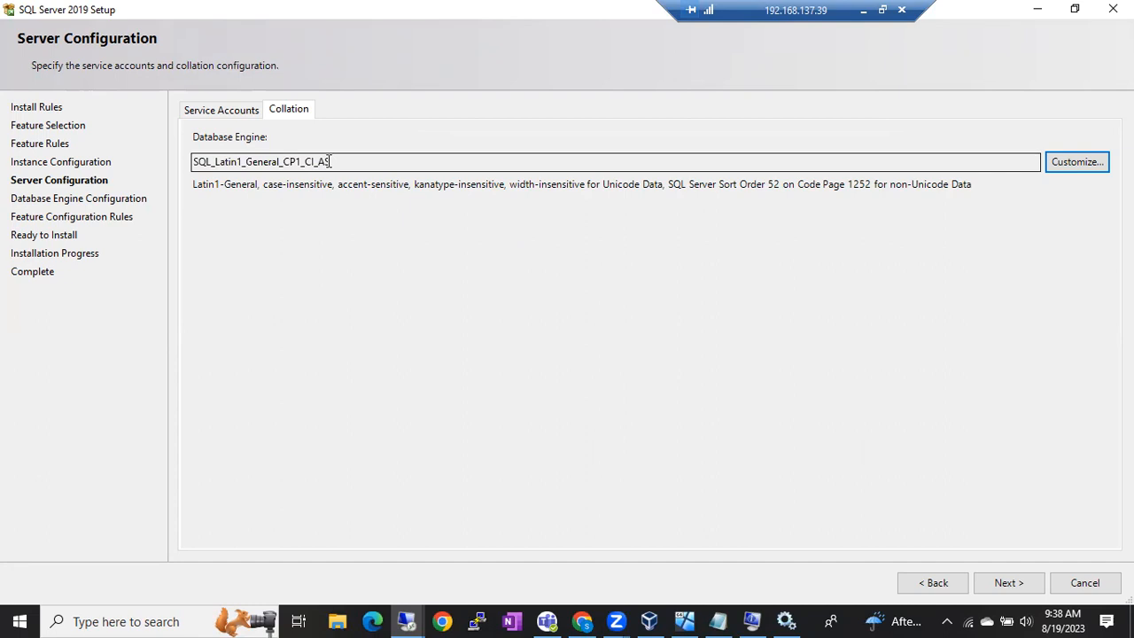
left_click_drag(330, 161, 139, 180)
left_click_drag(358, 160, 169, 180)
left_click_drag(356, 161, 184, 161)
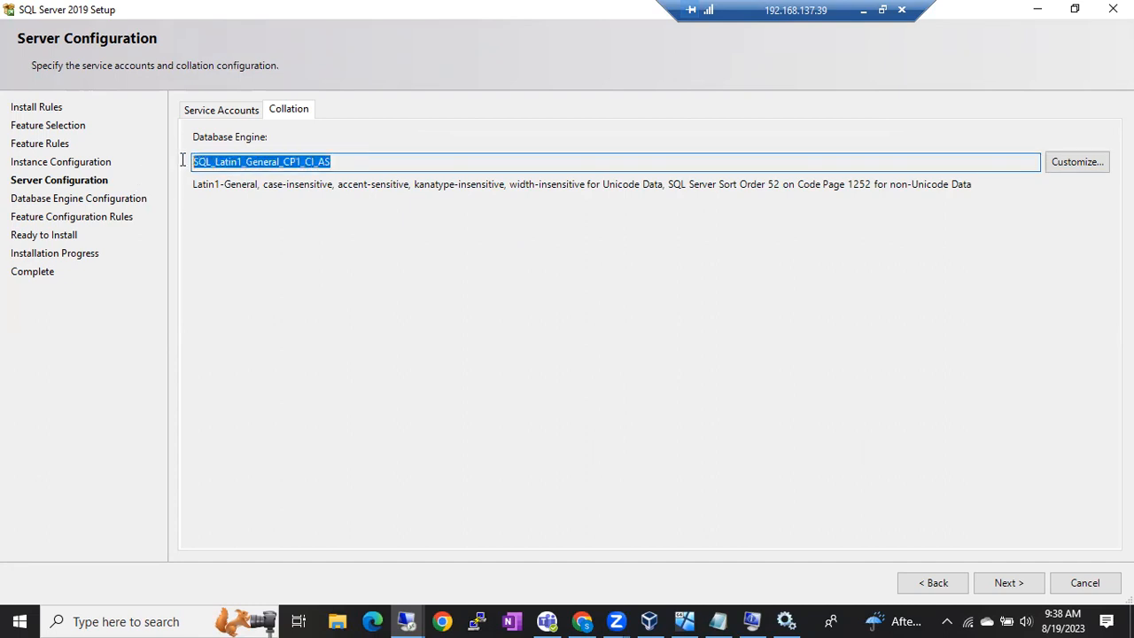
left_click_drag(352, 168, 185, 169)
left_click_drag(348, 165, 137, 205)
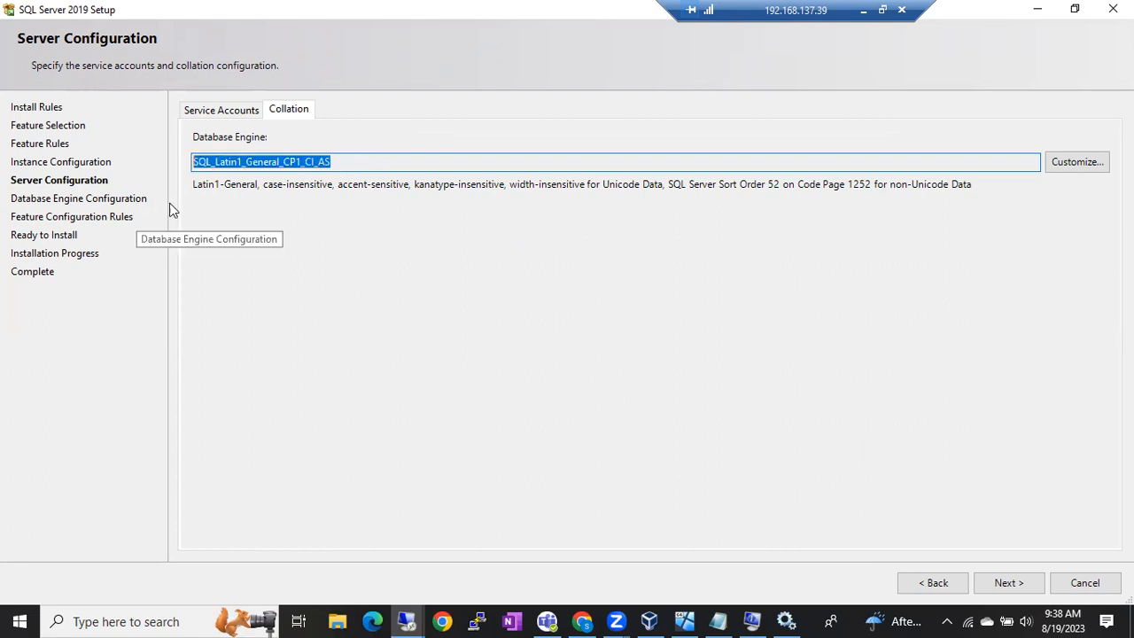
left_click_drag(329, 162, 169, 175)
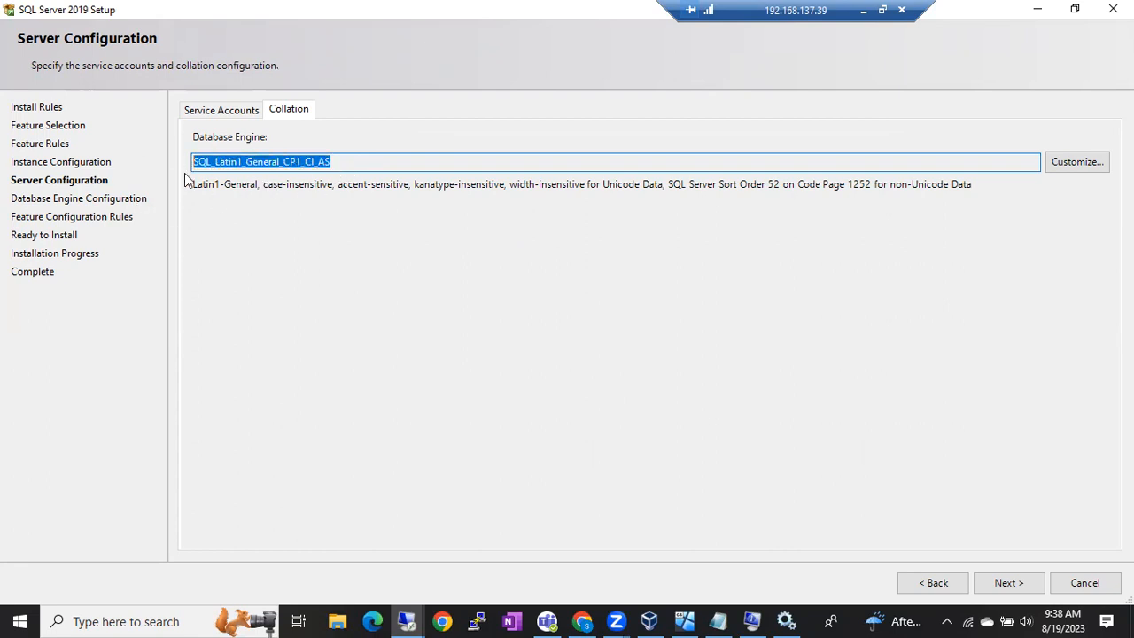
left_click(339, 163)
left_click_drag(338, 163, 177, 177)
Step: Highlight the SQL_Latin prefix of the collation name, then the whole name
left_click(248, 162)
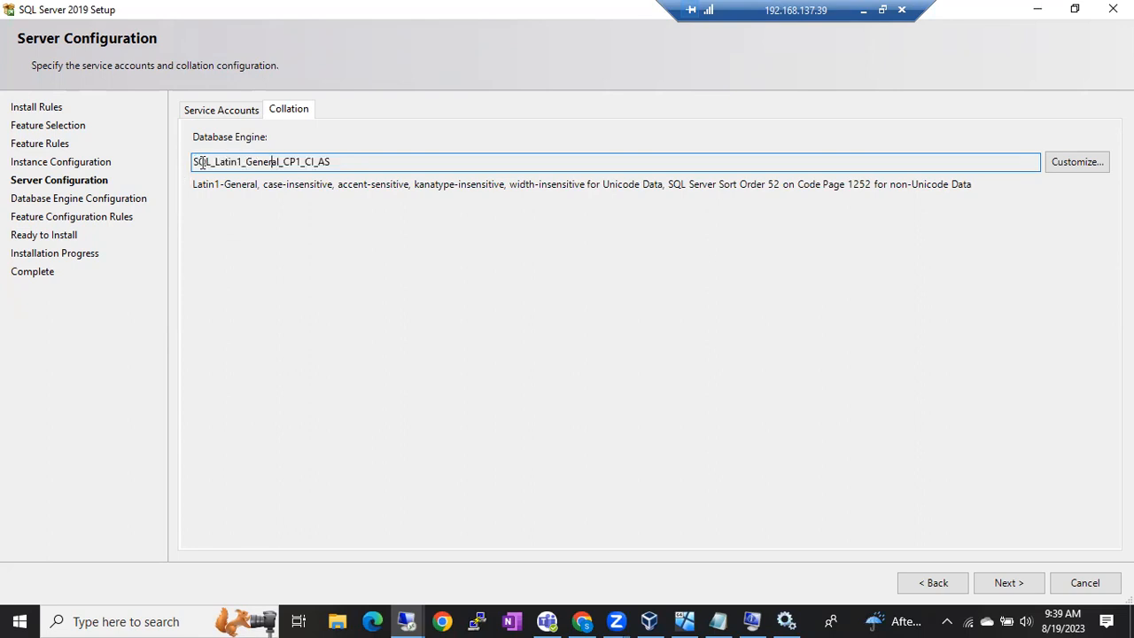
left_click_drag(197, 162, 253, 162)
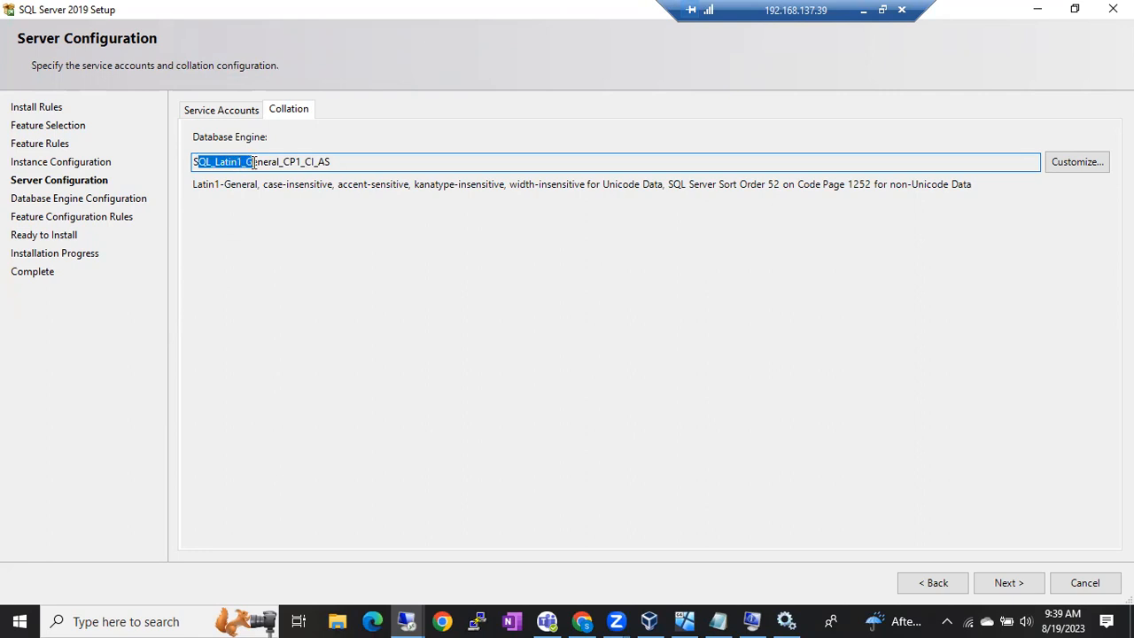
left_click(254, 162)
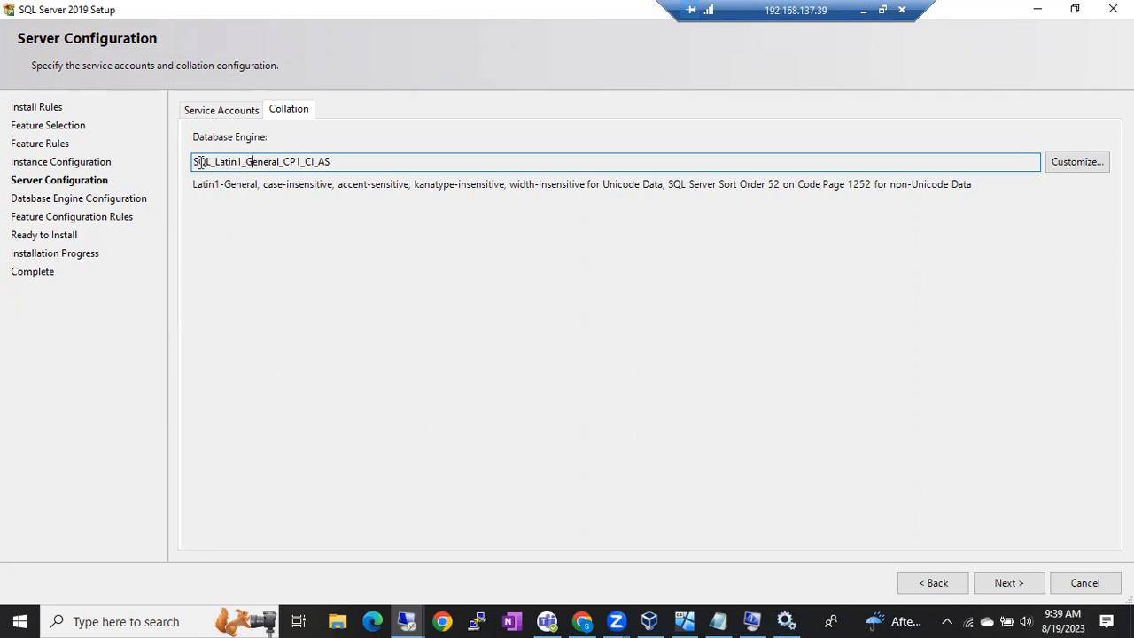
left_click_drag(195, 162, 264, 162)
left_click(273, 162)
double_click(285, 161)
left_click(285, 161)
double_click(288, 161)
Step: Highlight the _CP1 part and the text after SQL, then reselect the whole collation value
left_click(281, 162)
left_click_drag(281, 161, 189, 144)
left_click(331, 160)
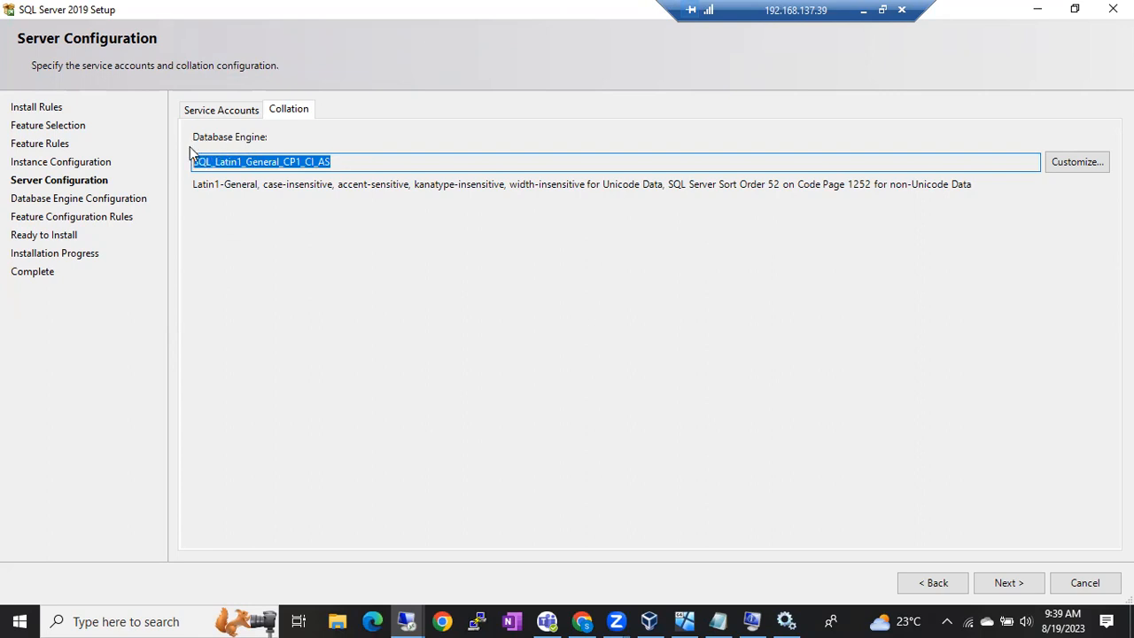
left_click(353, 168)
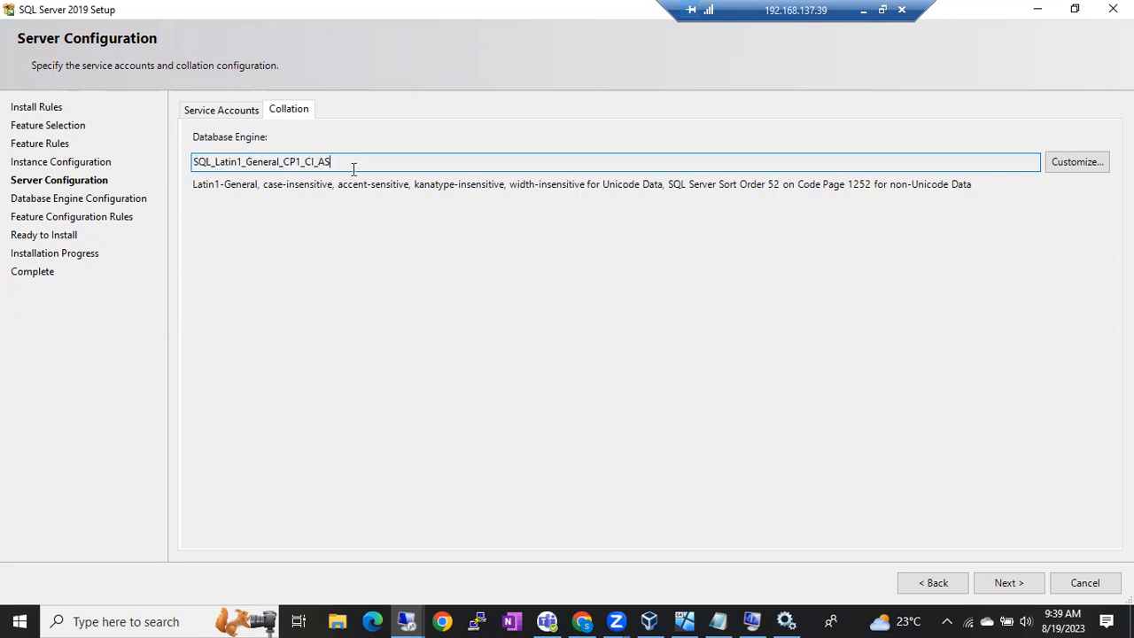
left_click_drag(357, 170, 205, 168)
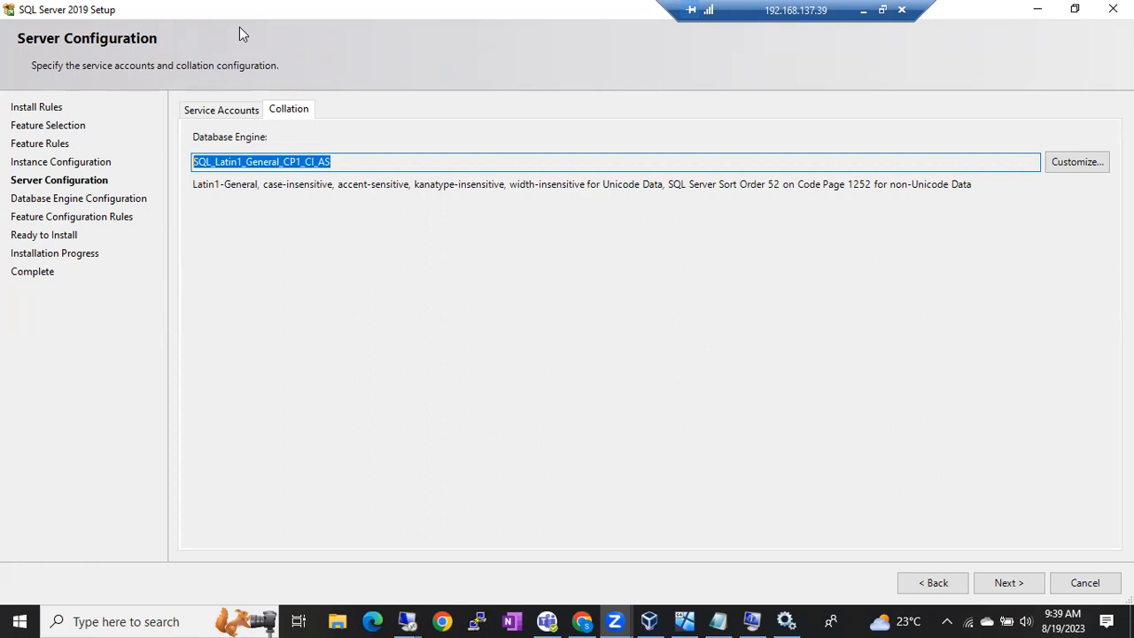
left_click(330, 161)
left_click_drag(349, 161, 184, 159)
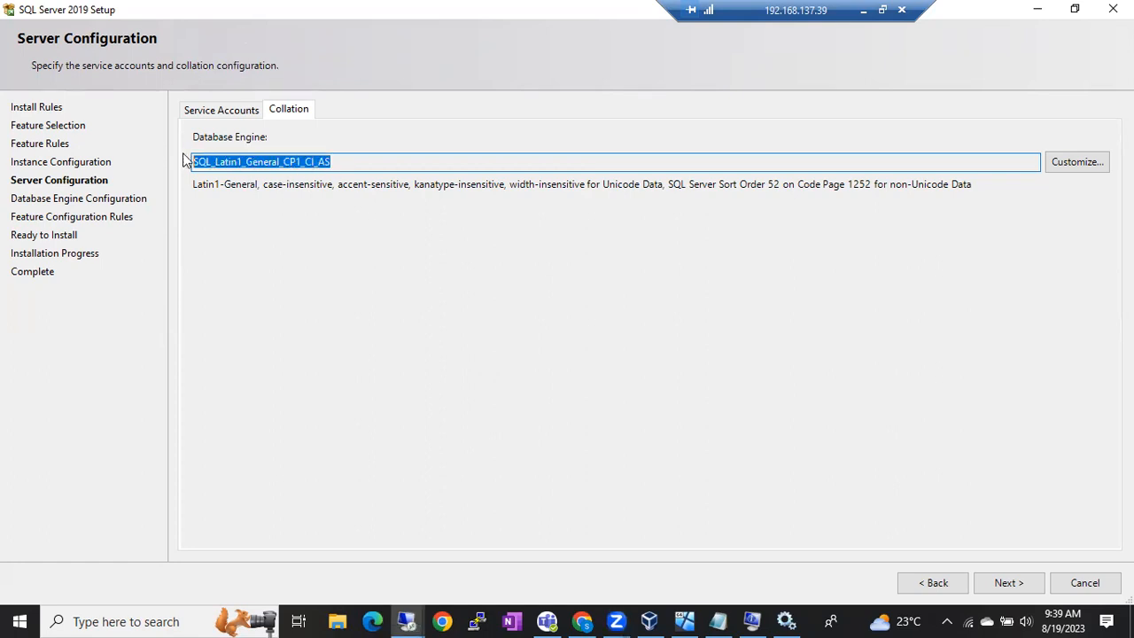
left_click(339, 162)
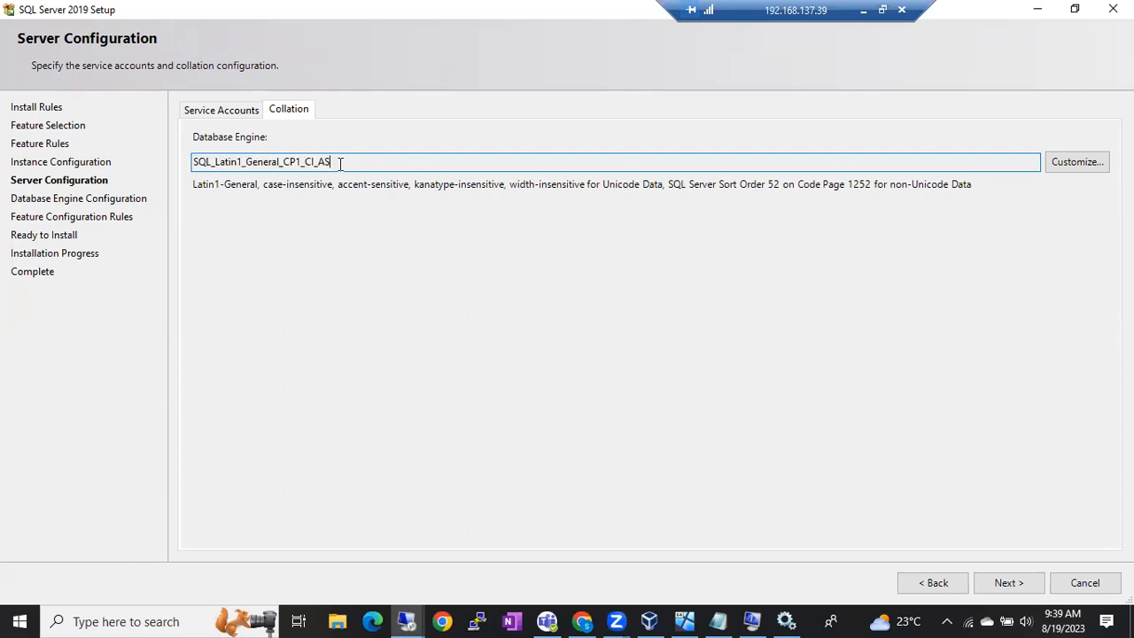
left_click_drag(332, 161, 195, 162)
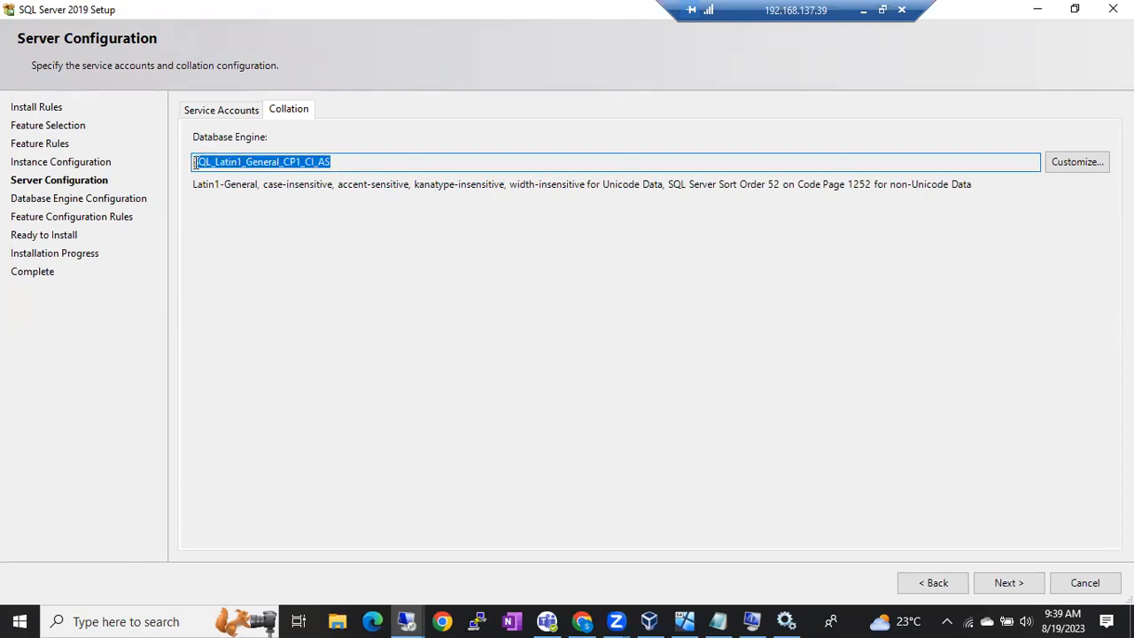
left_click(226, 160)
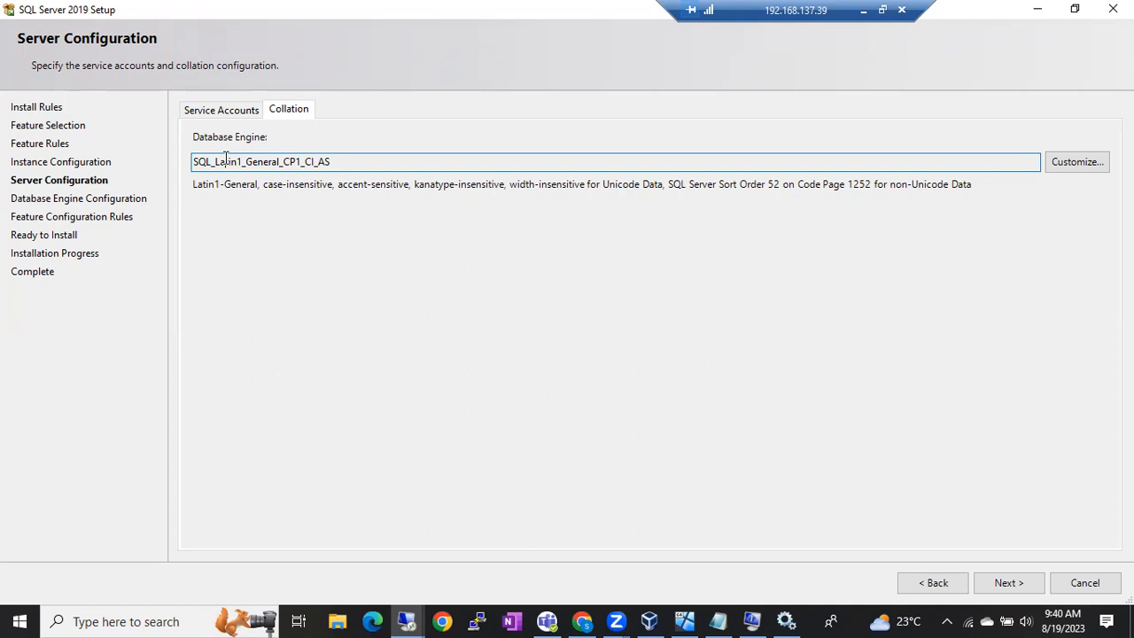
Step: Highlight the _General_CP1_CI_AS part and the Q, then select the whole collation value
left_click_drag(241, 161, 183, 167)
left_click(335, 163)
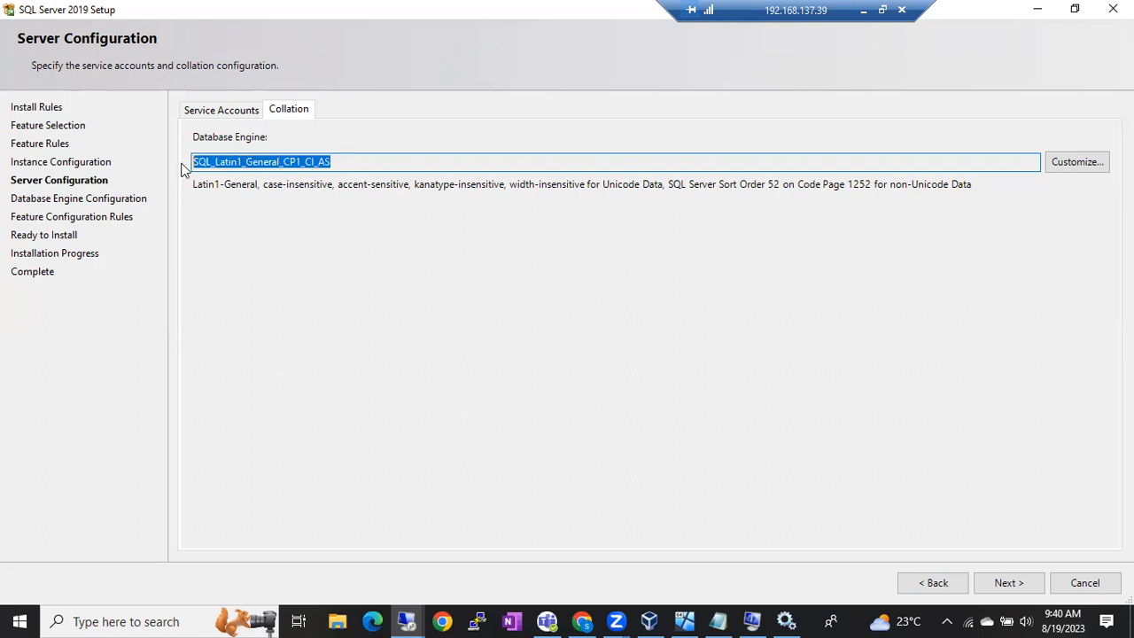
left_click(266, 161)
key("Home")
key("Right")
key("shift+Right")
left_click(347, 161, "shift")
left_click(347, 161)
key("shift+Home")
Step: Highlight the SQL_ prefix and the atin1_General_CP1_CI_AS portion of the collation name
left_click(216, 162)
left_click_drag(216, 161, 193, 161)
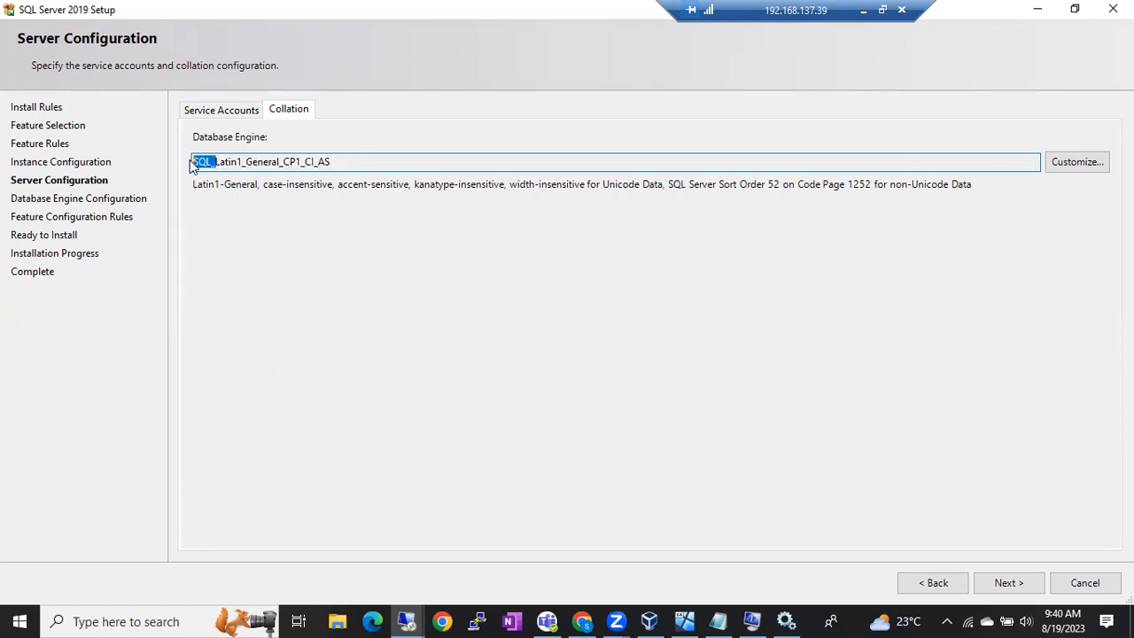
left_click_drag(218, 162, 184, 167)
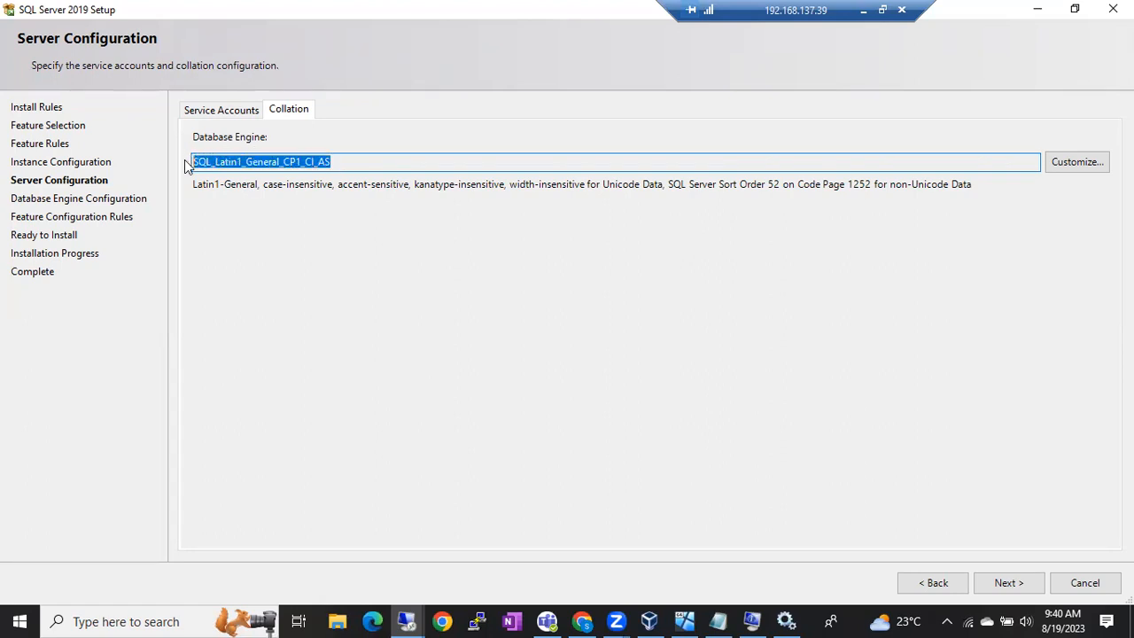
left_click(346, 162)
double_click(347, 162)
left_click_drag(219, 162, 342, 164)
left_click(346, 163)
double_click(346, 163)
Step: Highlight the word Latin in the collation, then move on to Database Engine Configuration
left_click(236, 162)
left_click_drag(237, 161, 179, 163)
left_click(330, 161)
left_click_drag(214, 161, 241, 158)
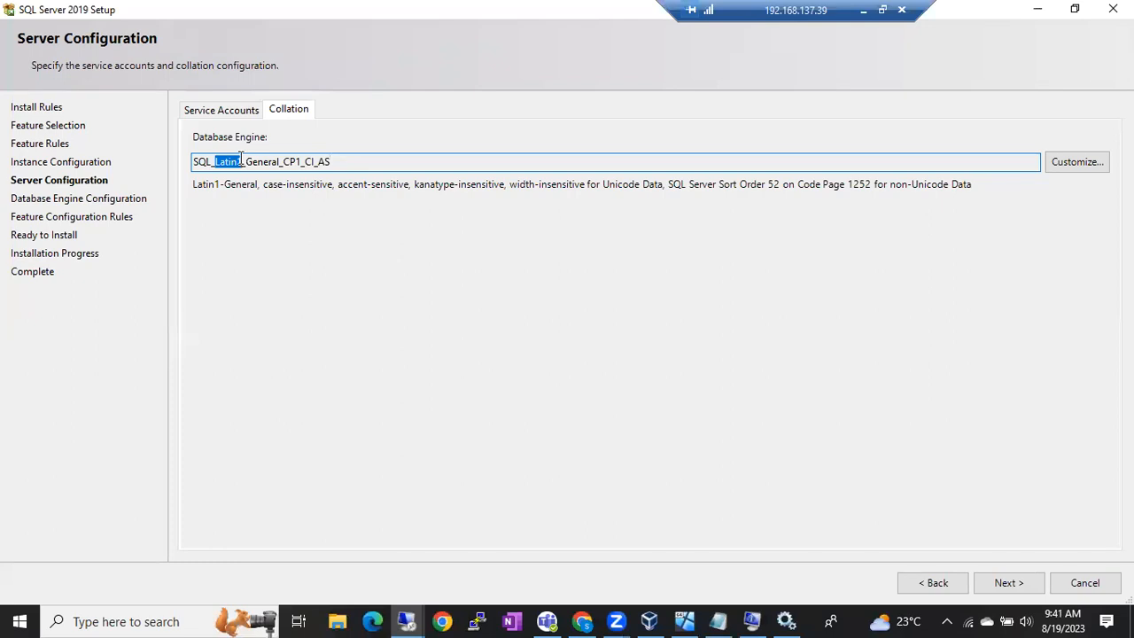
left_click(241, 159)
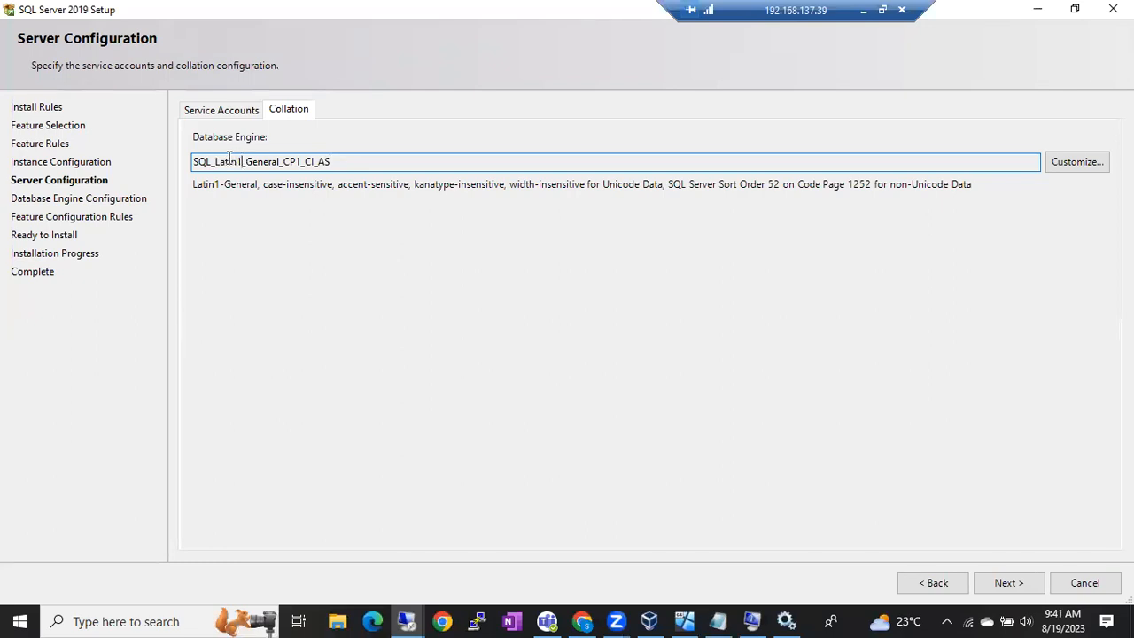
left_click_drag(216, 158, 239, 158)
left_click(238, 158)
double_click(196, 161)
left_click(331, 162)
left_click(1002, 586)
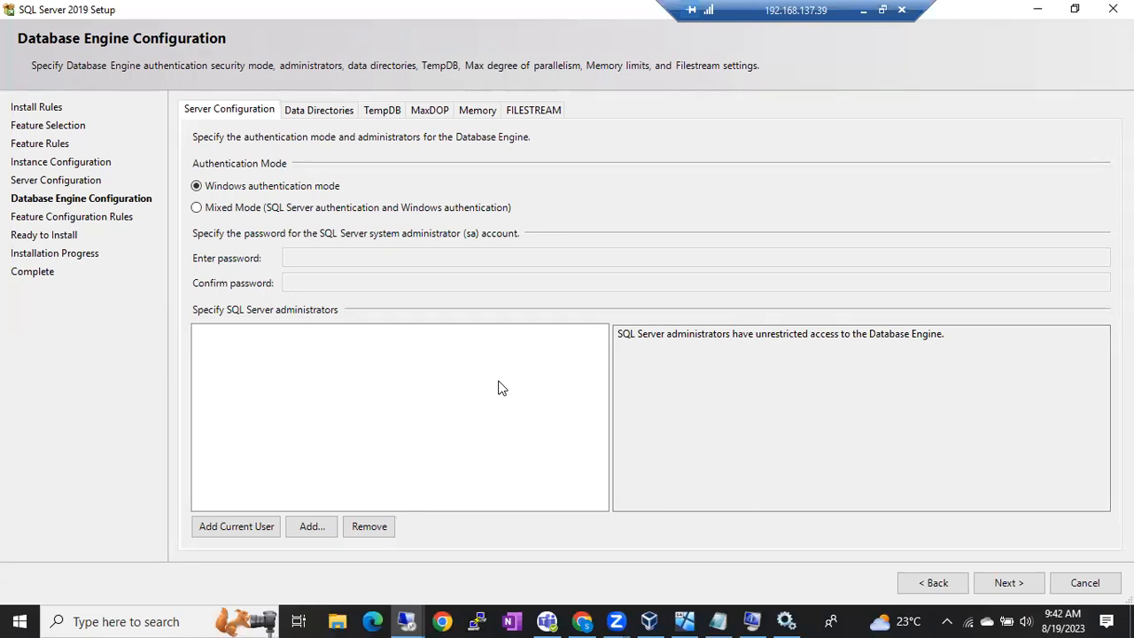
Step: Highlight the administrators' access description on the Database Engine Configuration page
left_click_drag(657, 335, 930, 335)
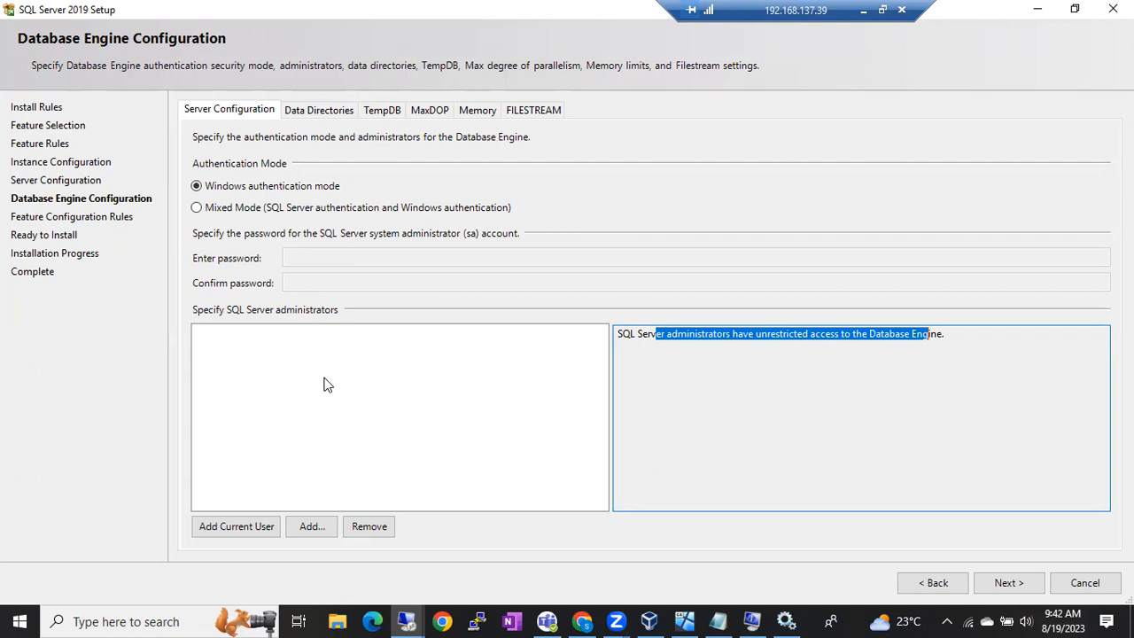
Step: Keep Windows authentication mode and use Add Current User to list the signed-in account as administrator
left_click(658, 346)
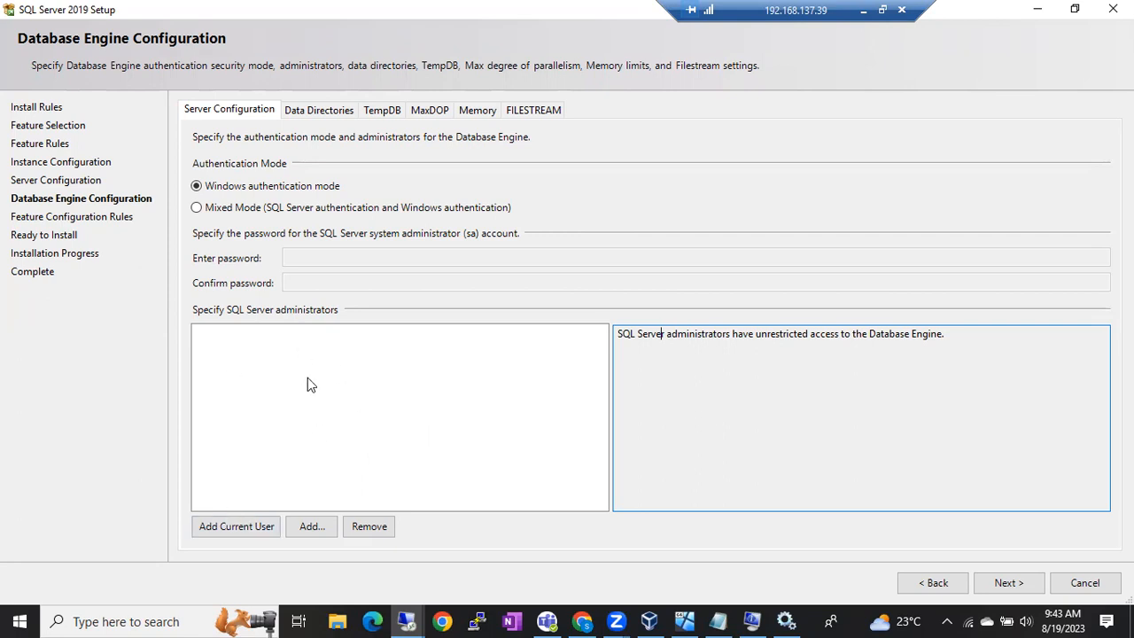
left_click(247, 534)
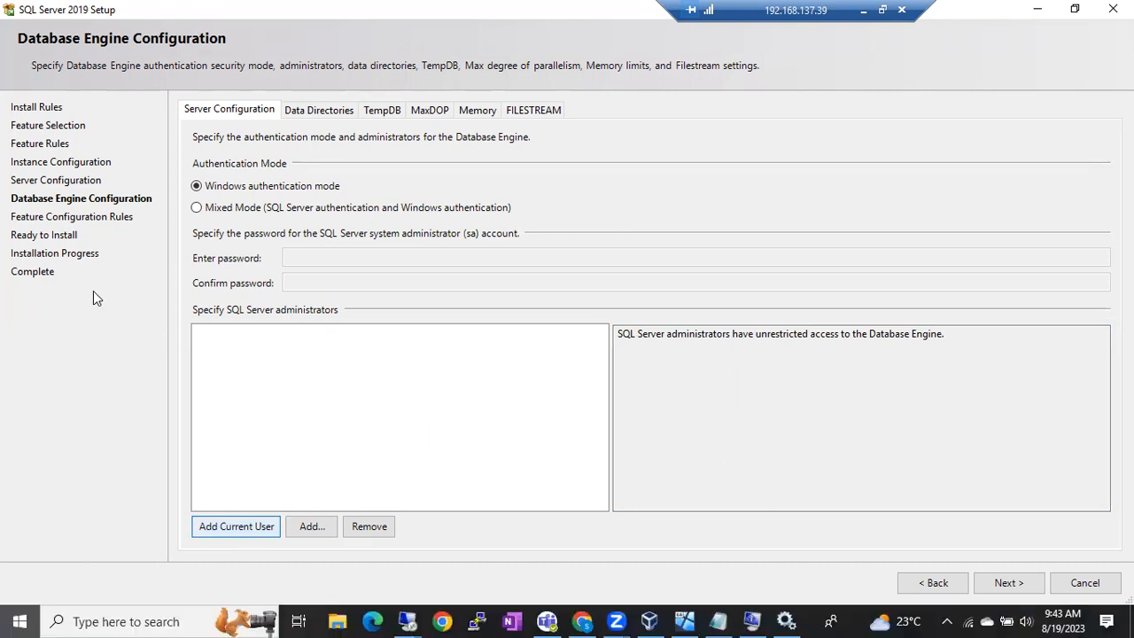
Step: Open the remote Start menu, check the signed-in account's options, and close them again
key("super")
left_click(883, 569)
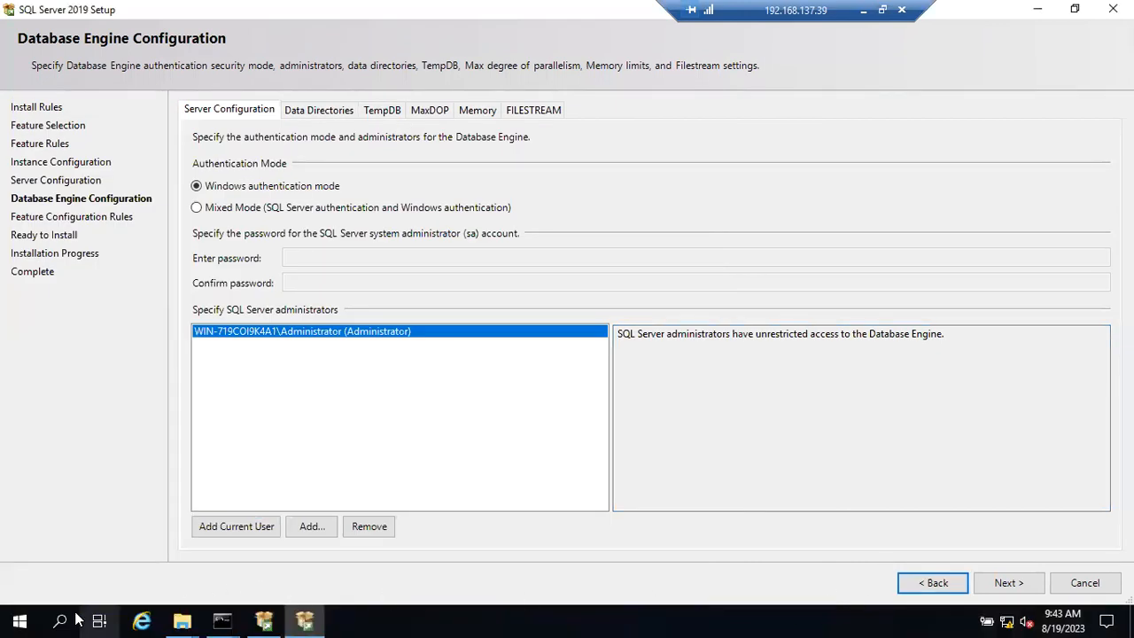
key("super")
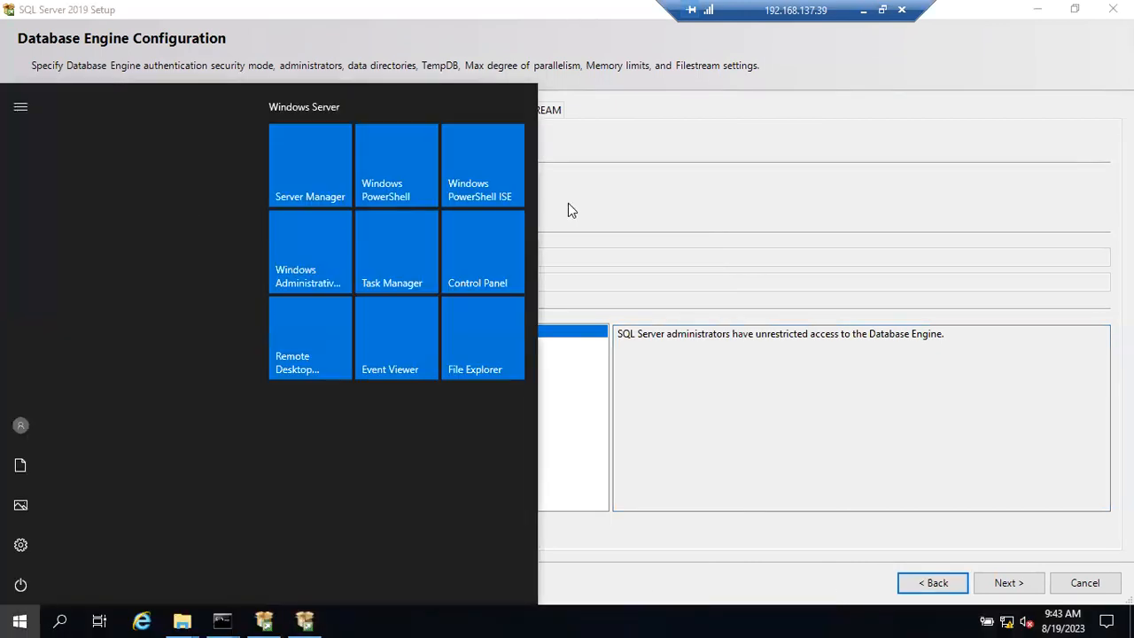
left_click(20, 430)
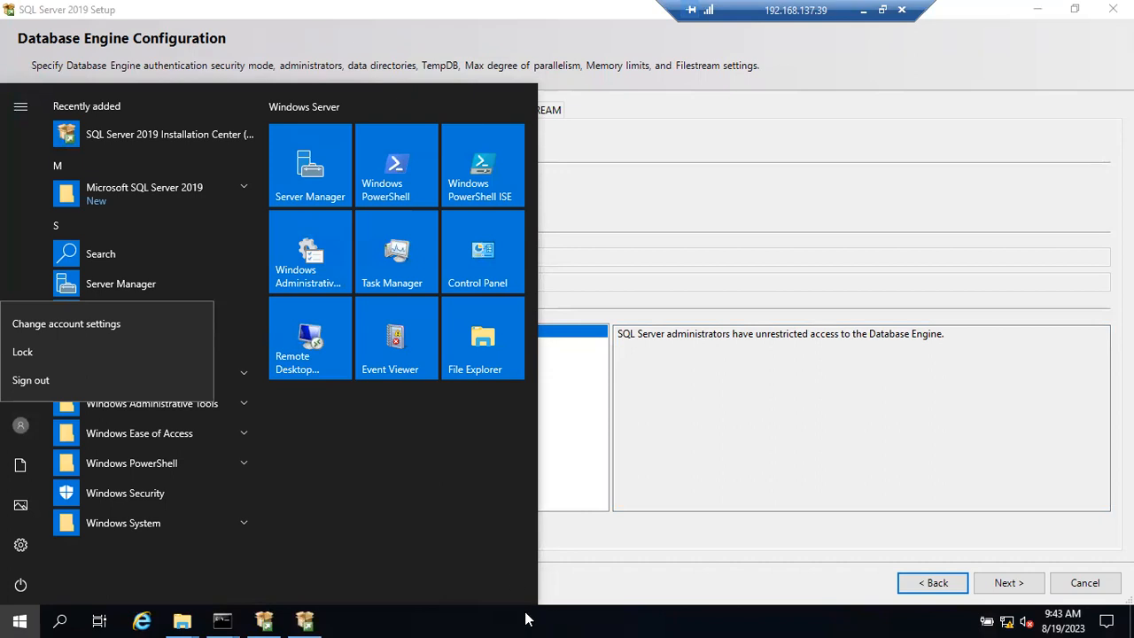
left_click(491, 614)
Step: Run whoami in the second command prompt to show the account, then minimize it
mouse_move(225, 618)
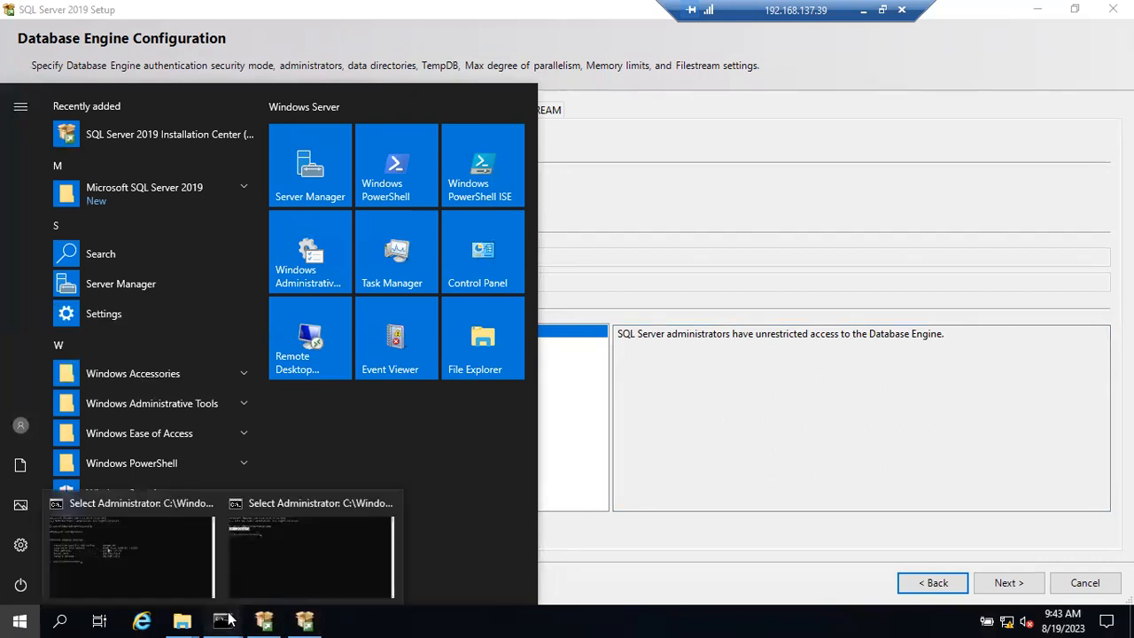
left_click(279, 567)
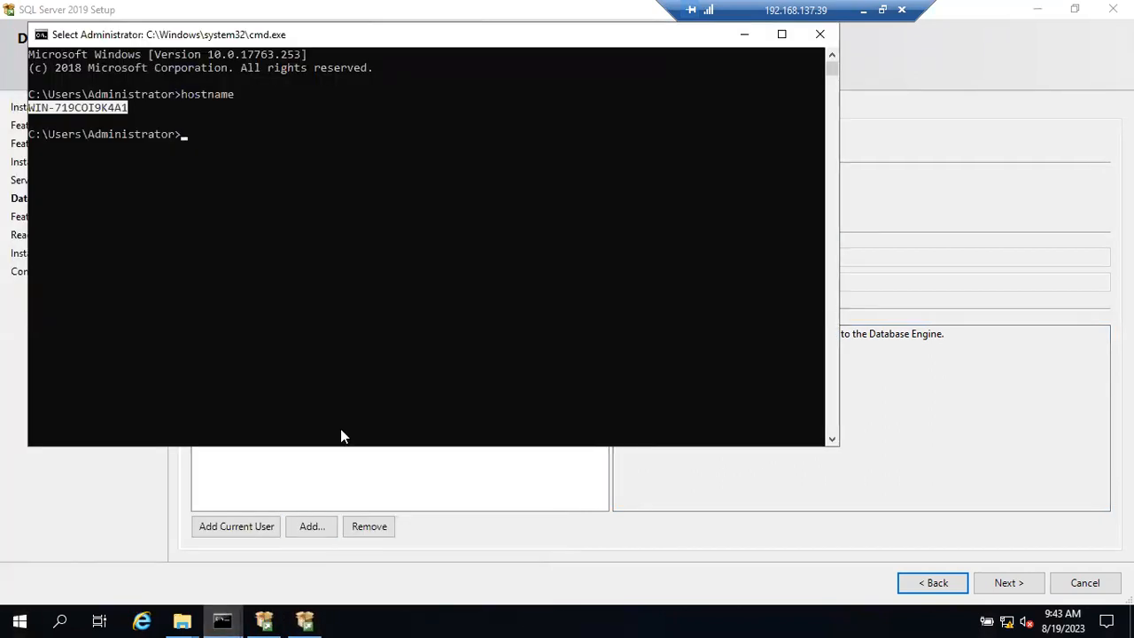
type("whoami")
key("Return")
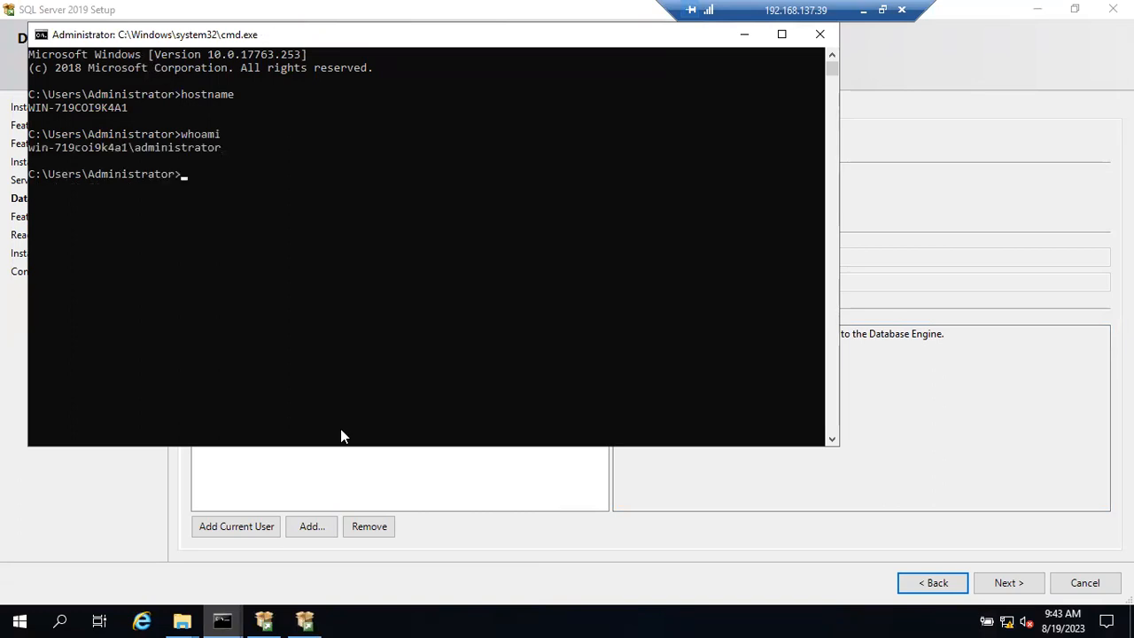
left_click_drag(35, 144, 105, 151)
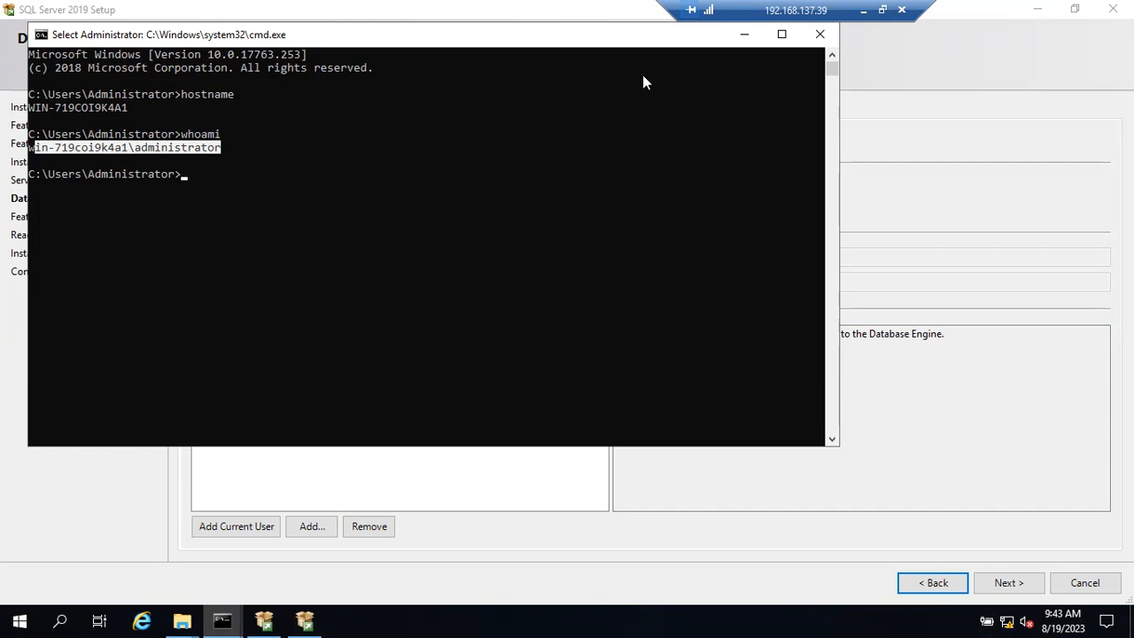
left_click(744, 34)
left_click(291, 342)
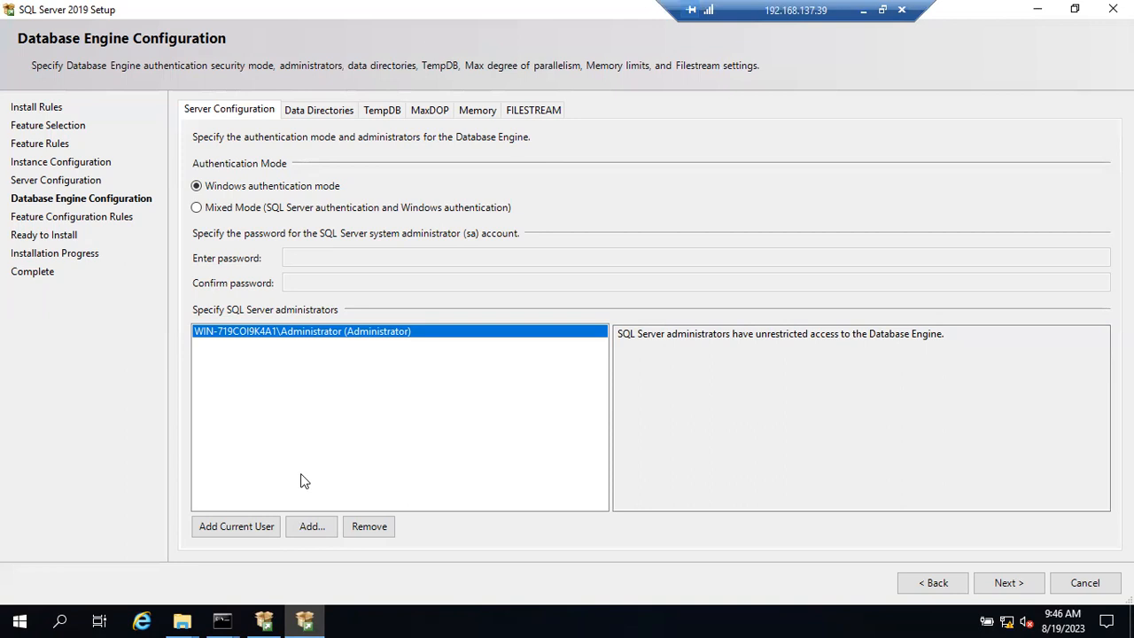
left_click(306, 529)
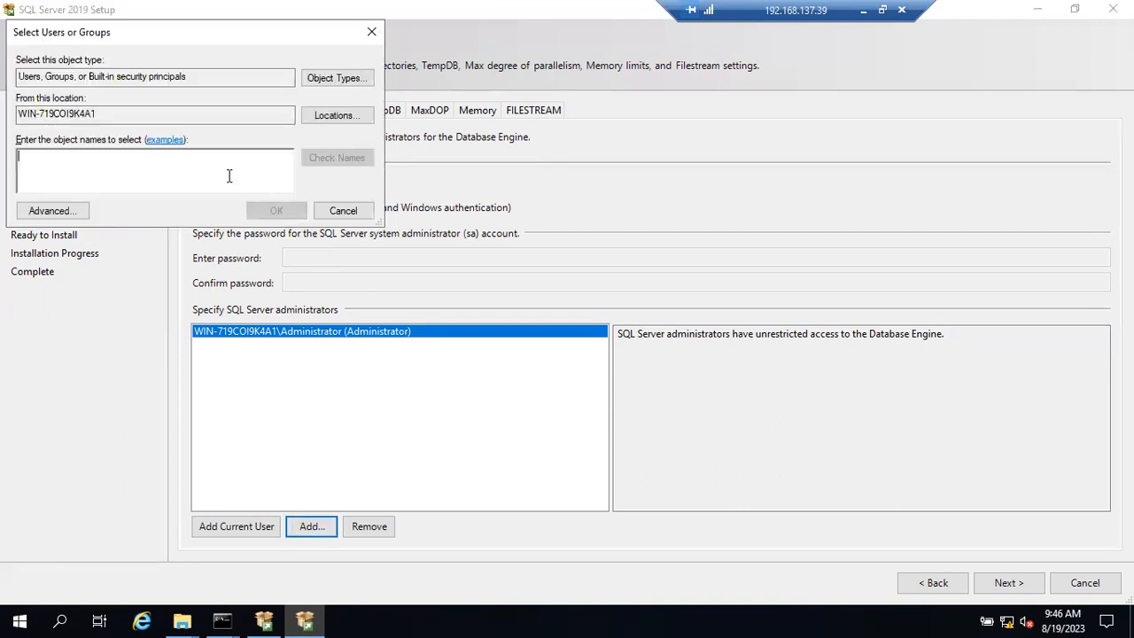
type("Sqkdbas")
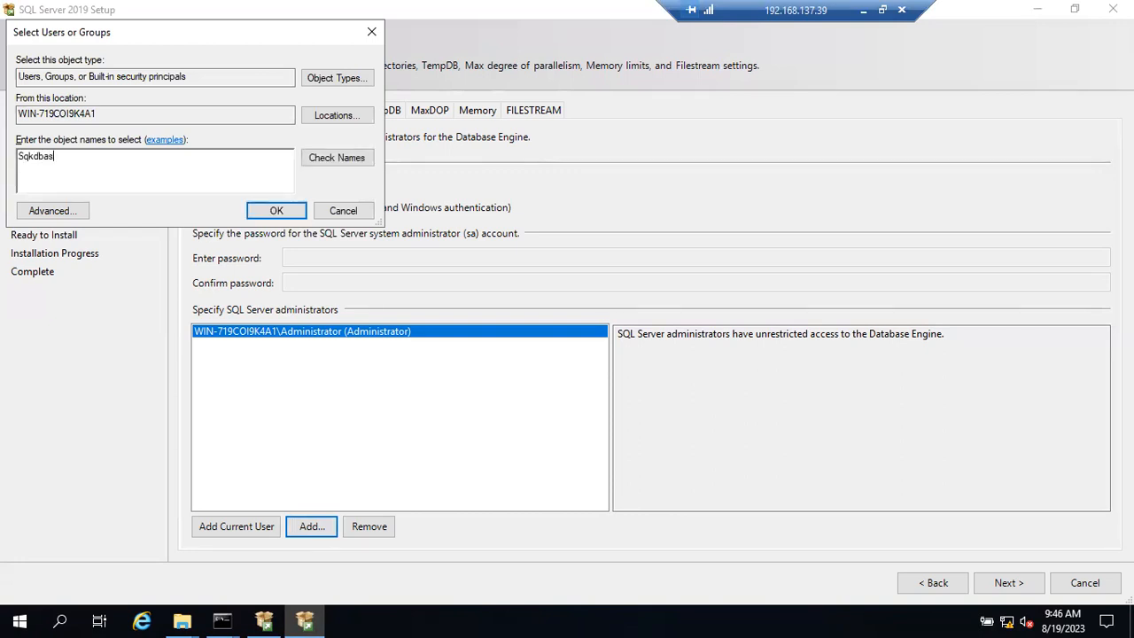
left_click(34, 156)
key("BackSpace")
type("l")
left_click(348, 211)
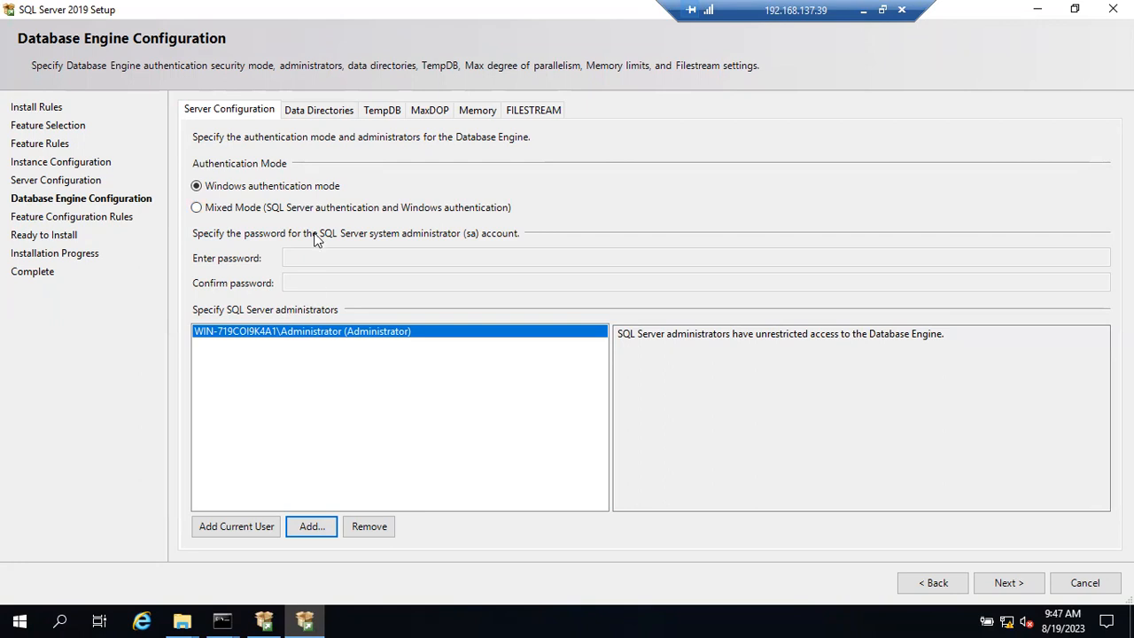
Step: Show the Data Directories tab and inspect the data root, user database and backup paths
left_click(315, 111)
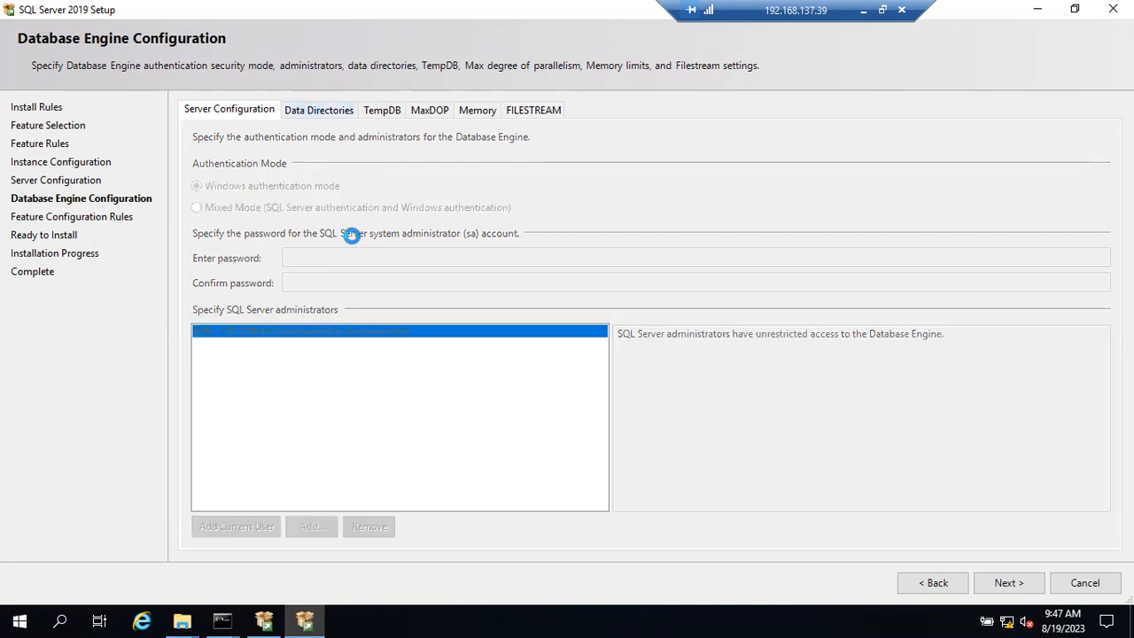
left_click_drag(340, 140, 321, 144)
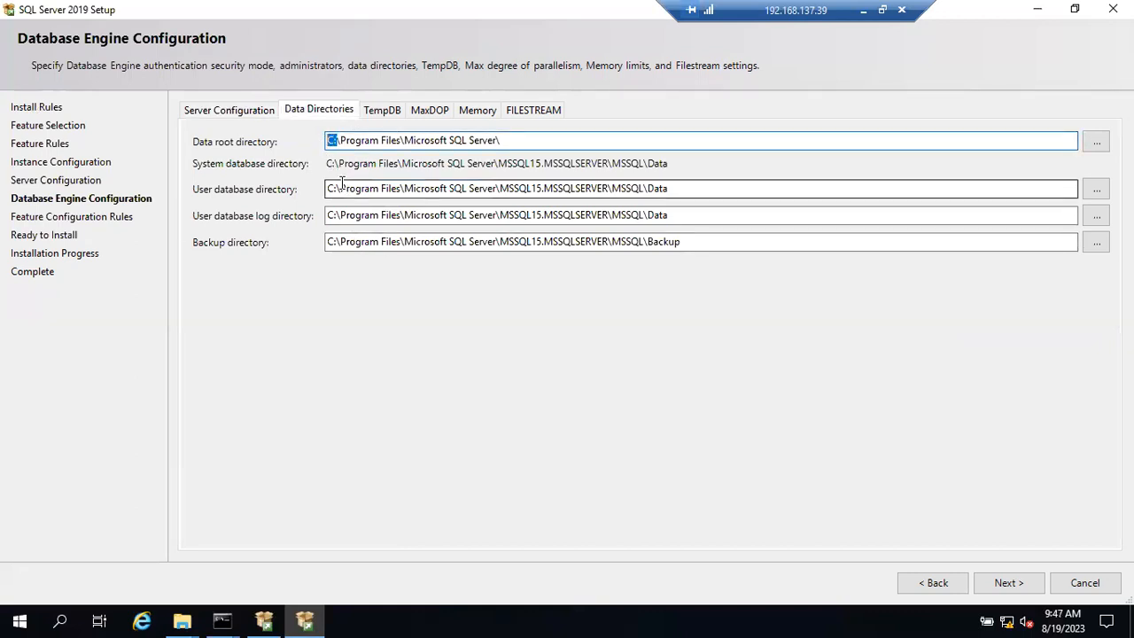
left_click_drag(338, 187, 319, 243)
left_click(335, 243)
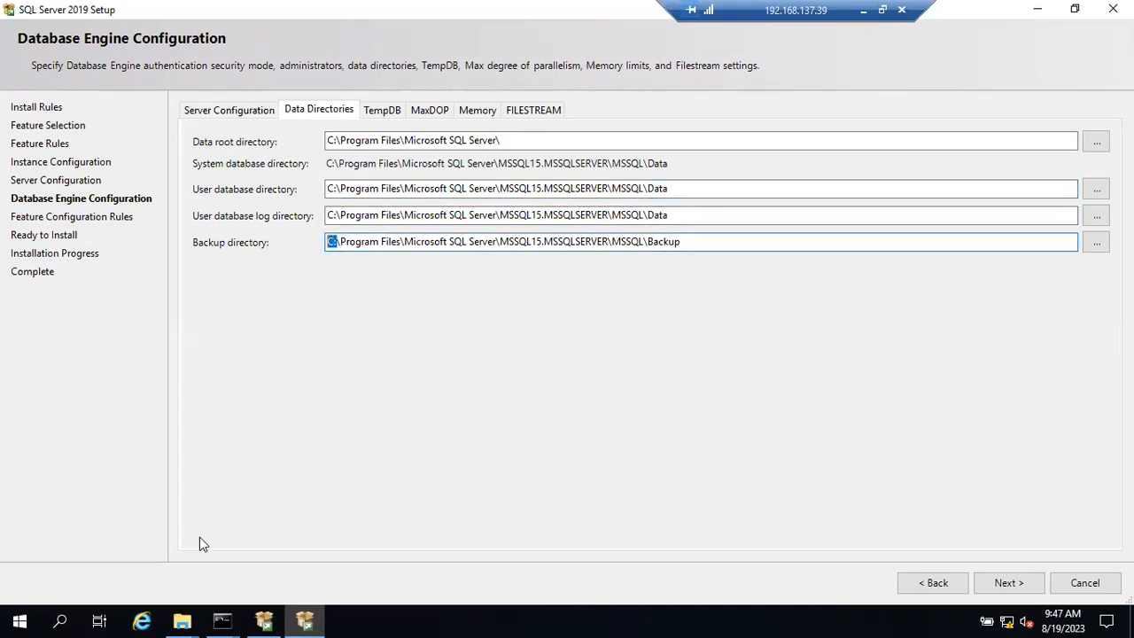
Step: Bring up the CD drive and Sql 2019 folder windows, then minimize both
left_click(183, 620)
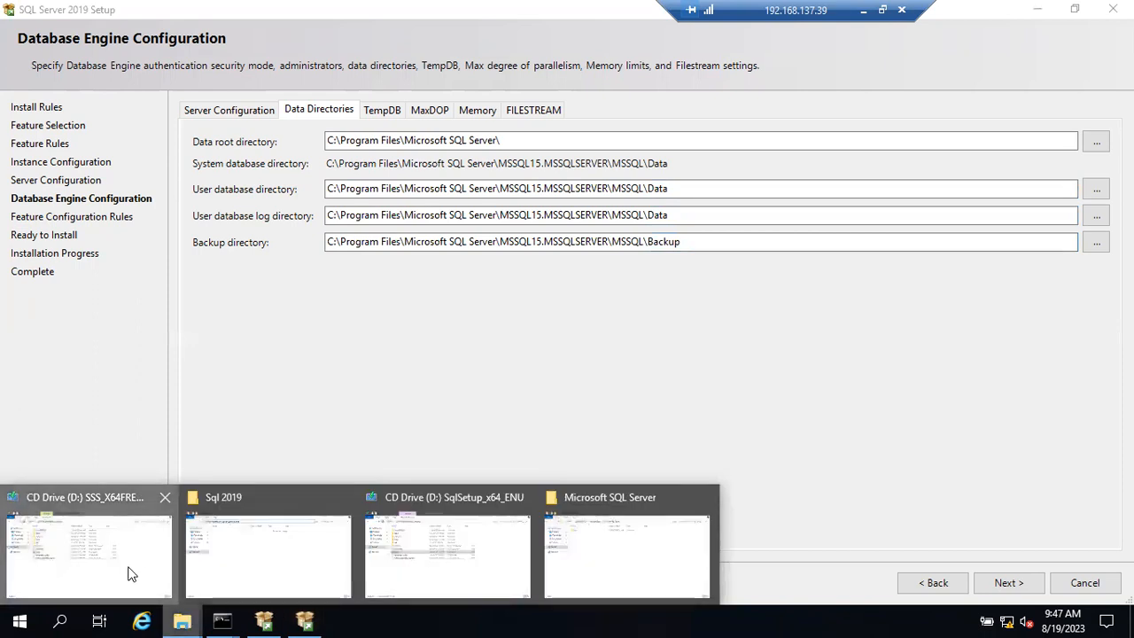
left_click(133, 573)
left_click(188, 621)
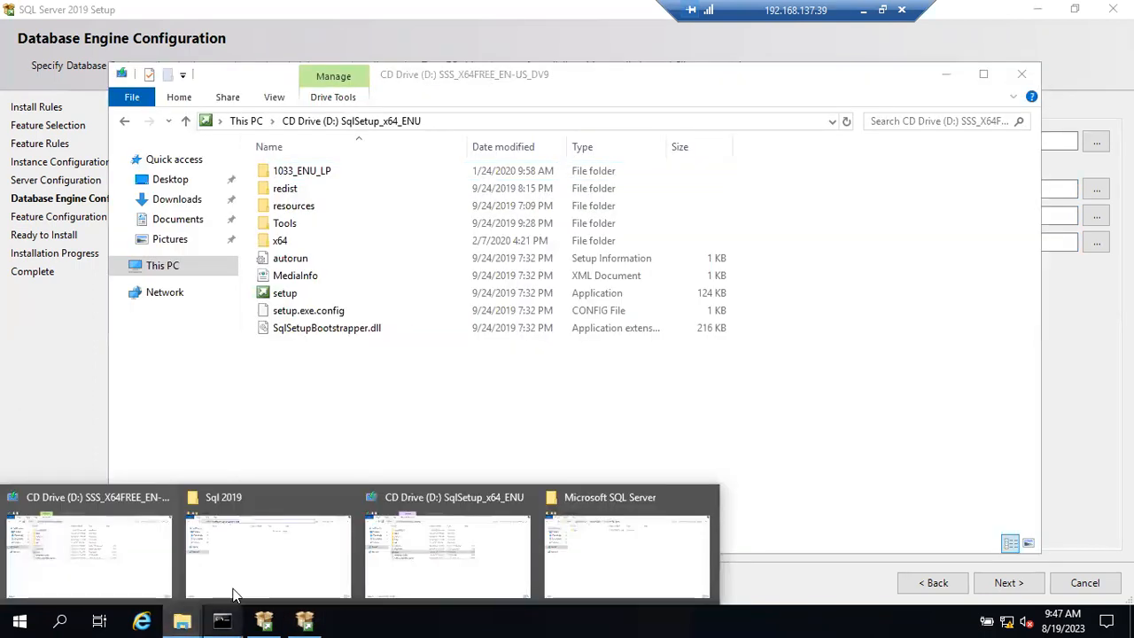
left_click(250, 584)
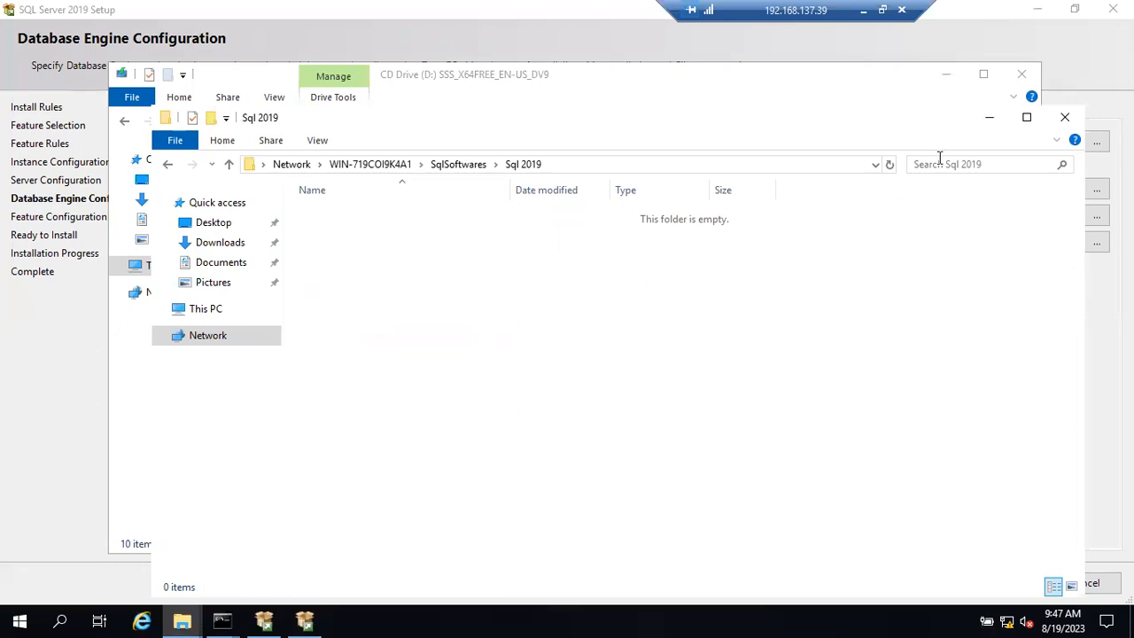
left_click(950, 73)
left_click(948, 75)
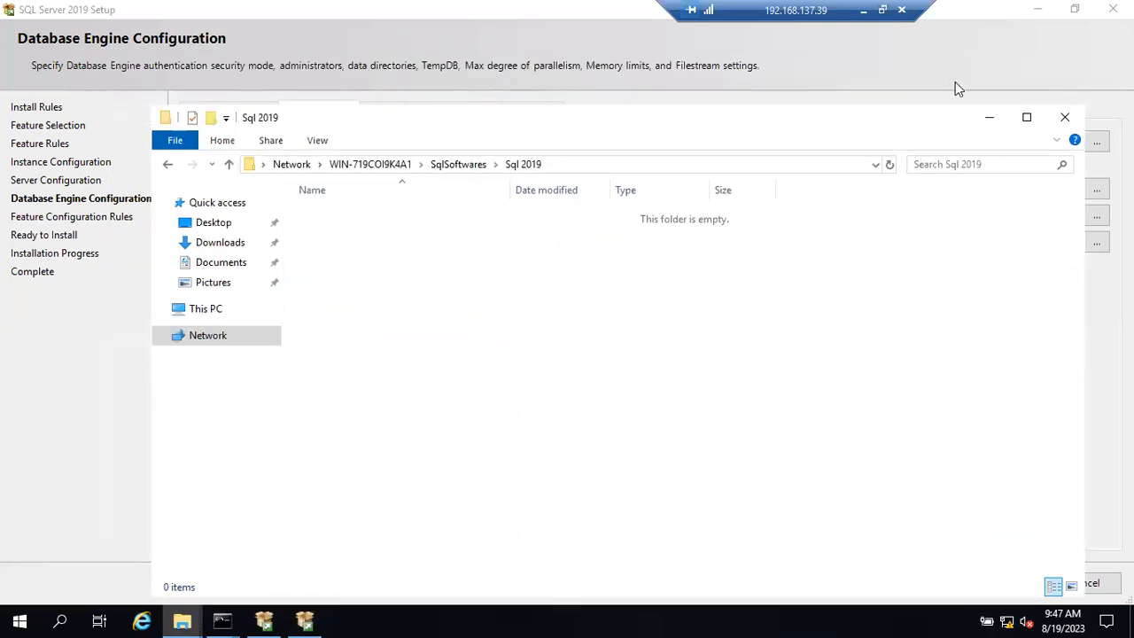
left_click(991, 118)
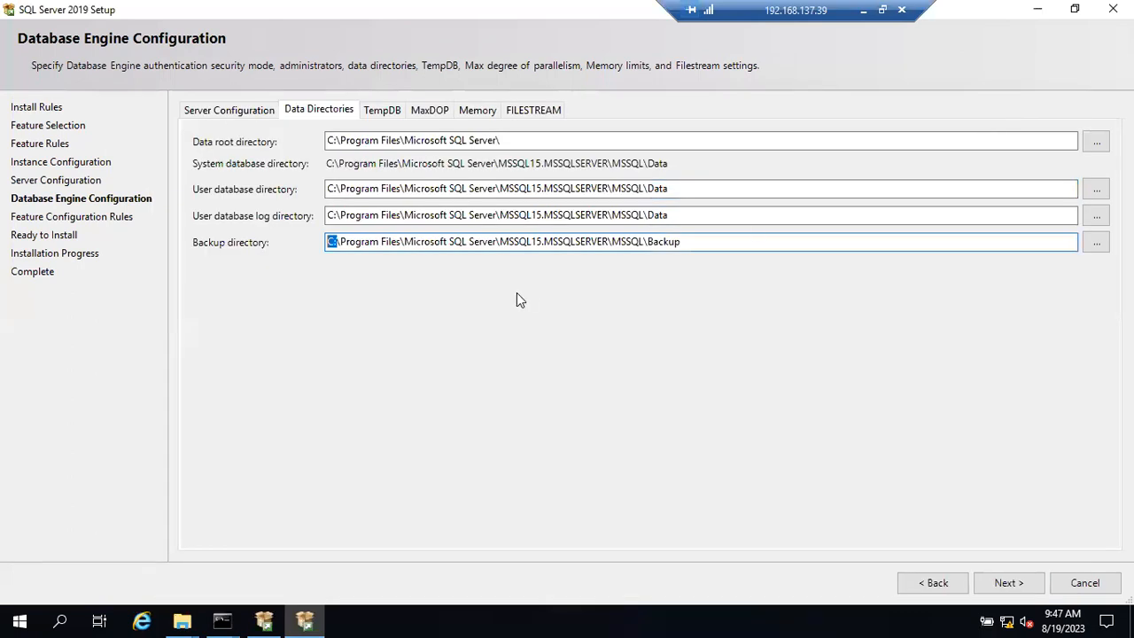
Step: Change the log directory drive letter to L, then revert it to C
left_click(337, 243)
left_click_drag(331, 214, 311, 219)
type("L")
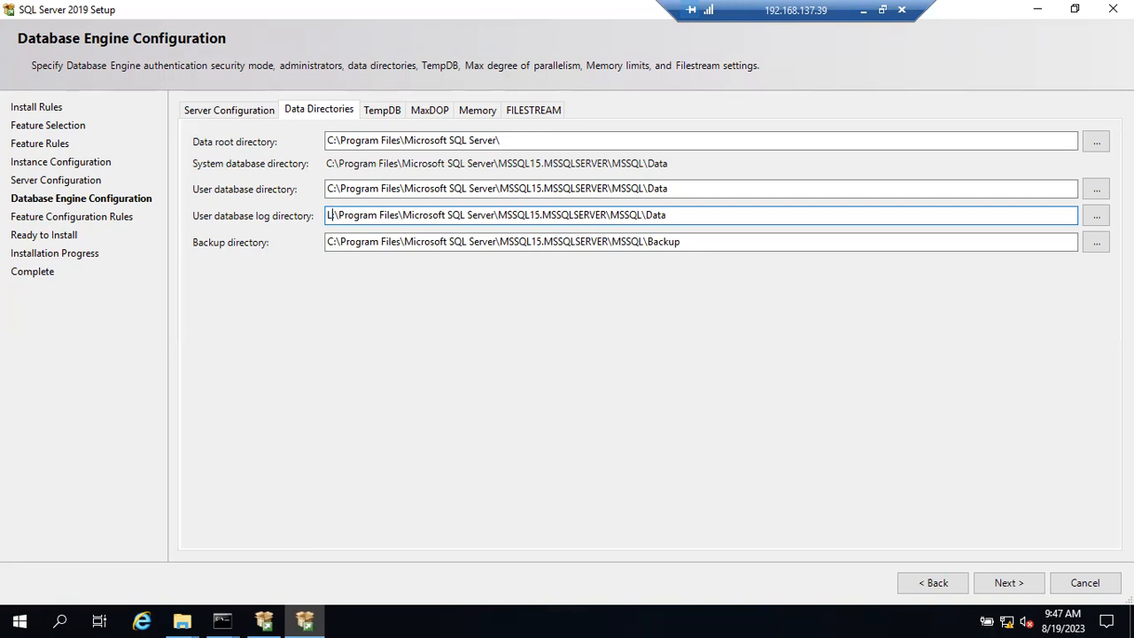
key("BackSpace")
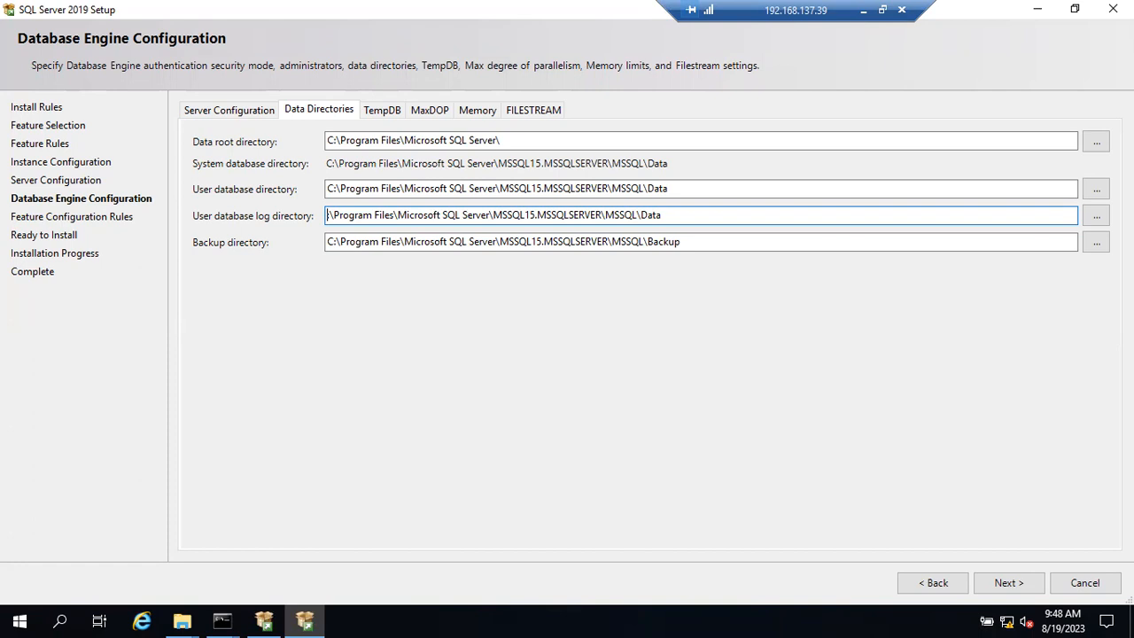
left_click(330, 215)
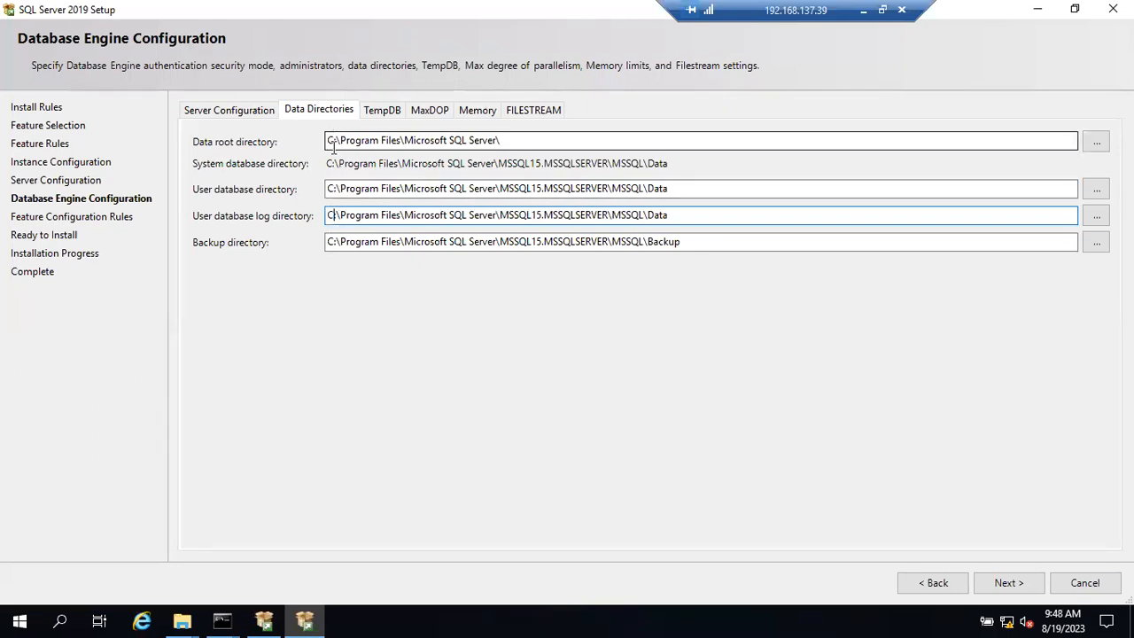
Step: Step through the TempDB, MaxDOP, Memory and FILESTREAM tabs, ending back on Data Directories
left_click(376, 110)
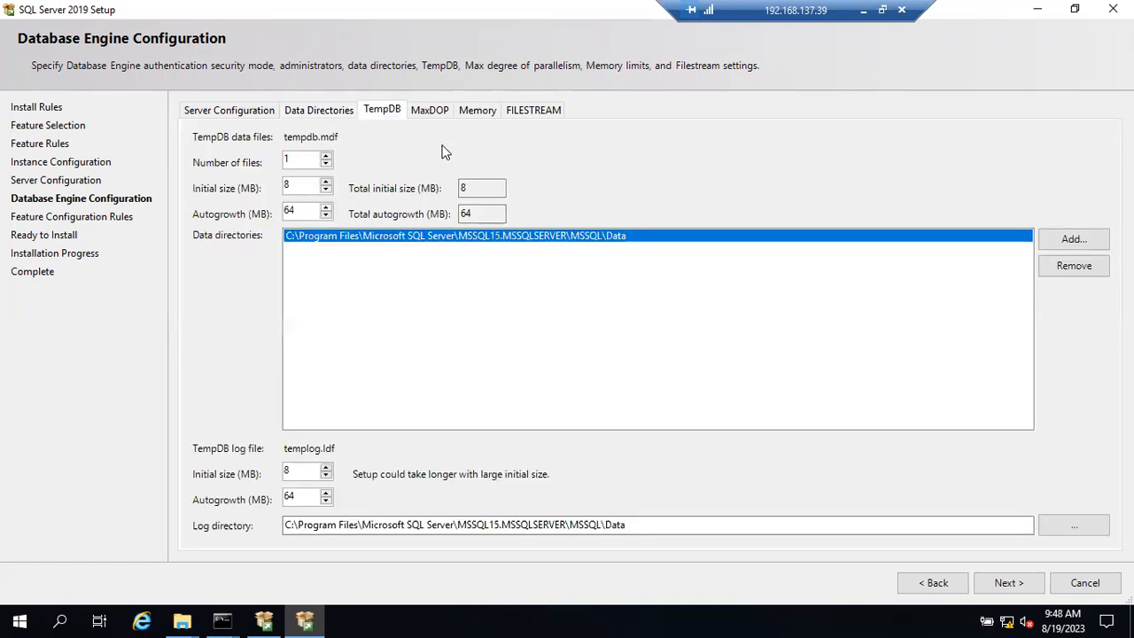
left_click(430, 110)
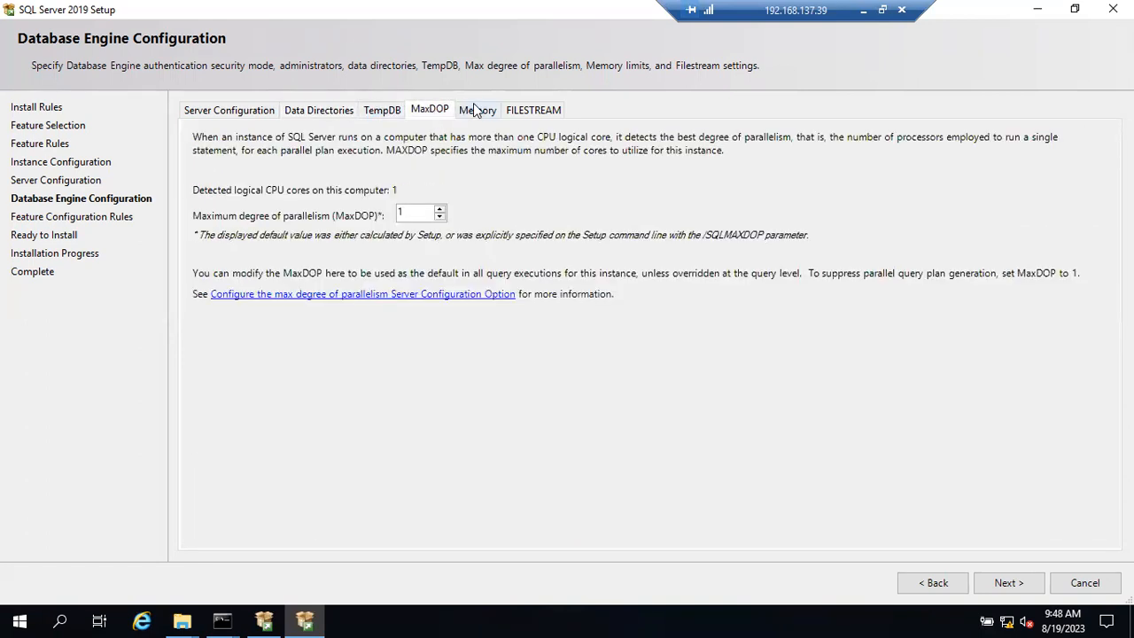
left_click(475, 106)
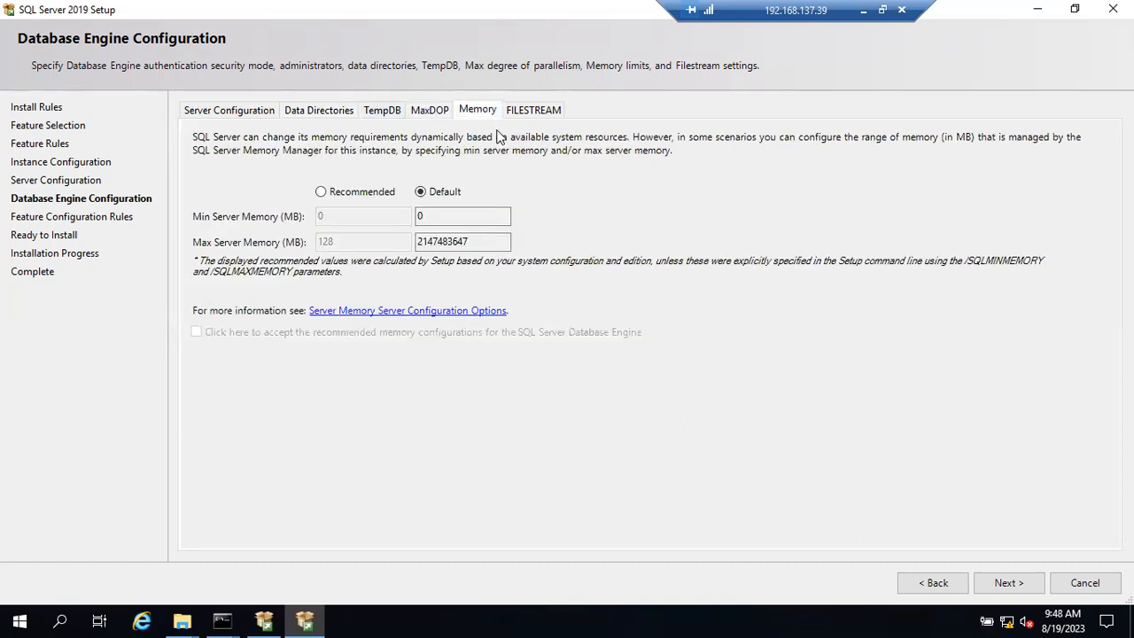
left_click(521, 115)
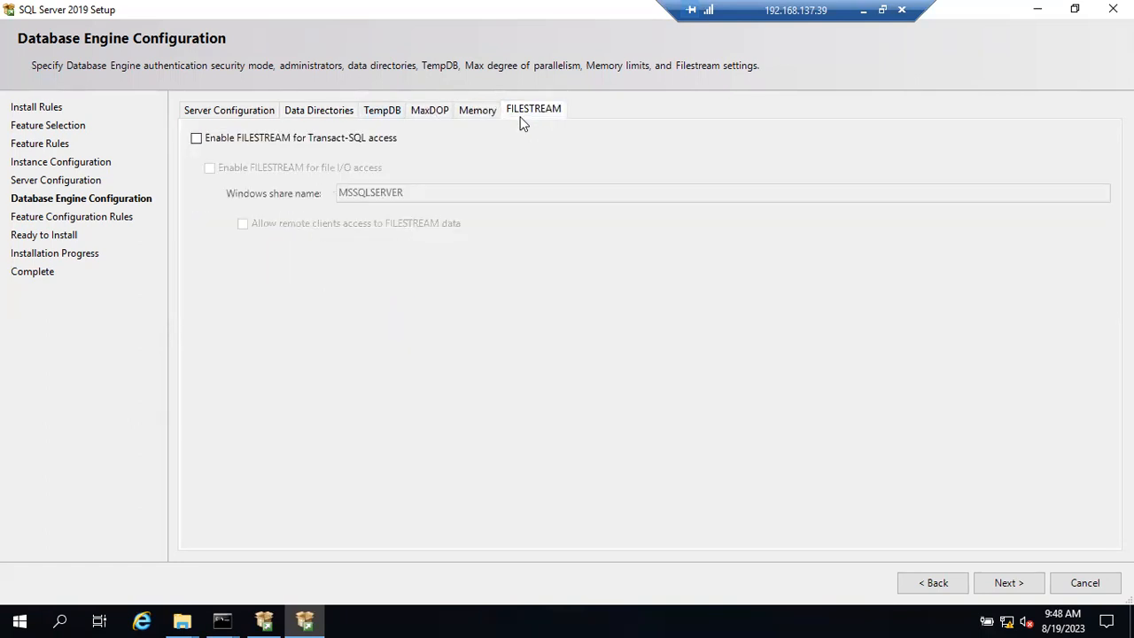
left_click(469, 117)
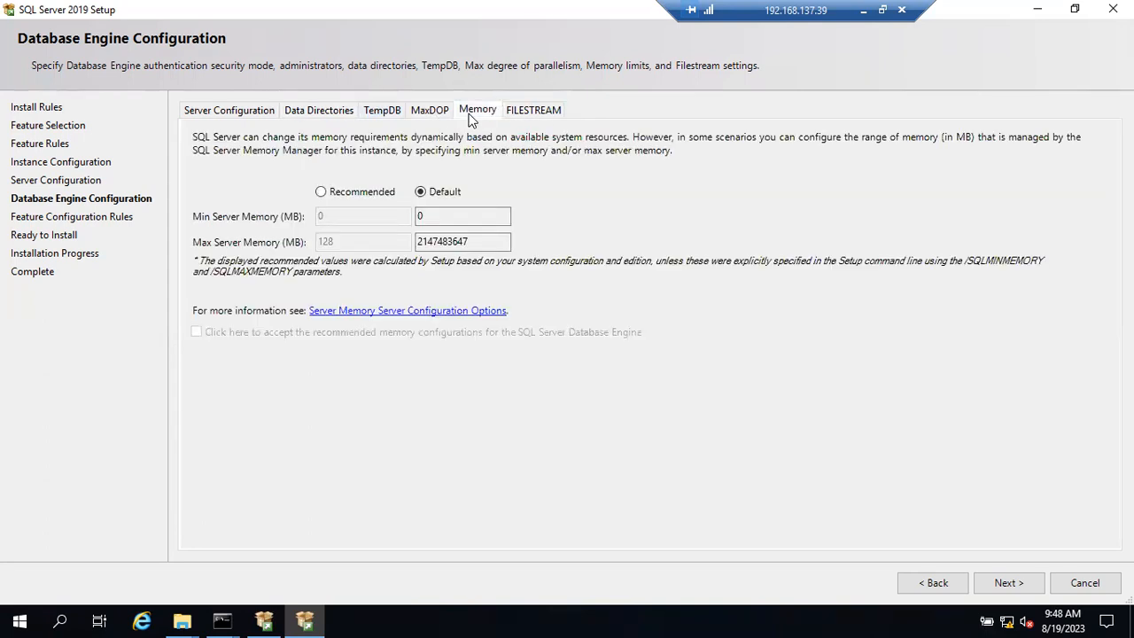
left_click(432, 114)
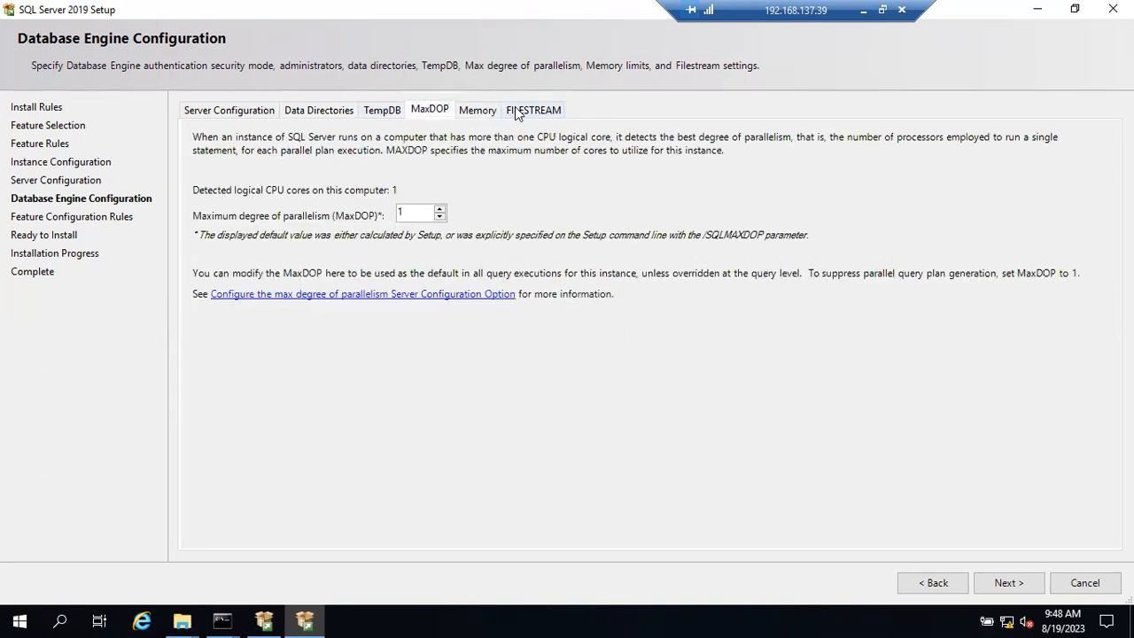
left_click(335, 114)
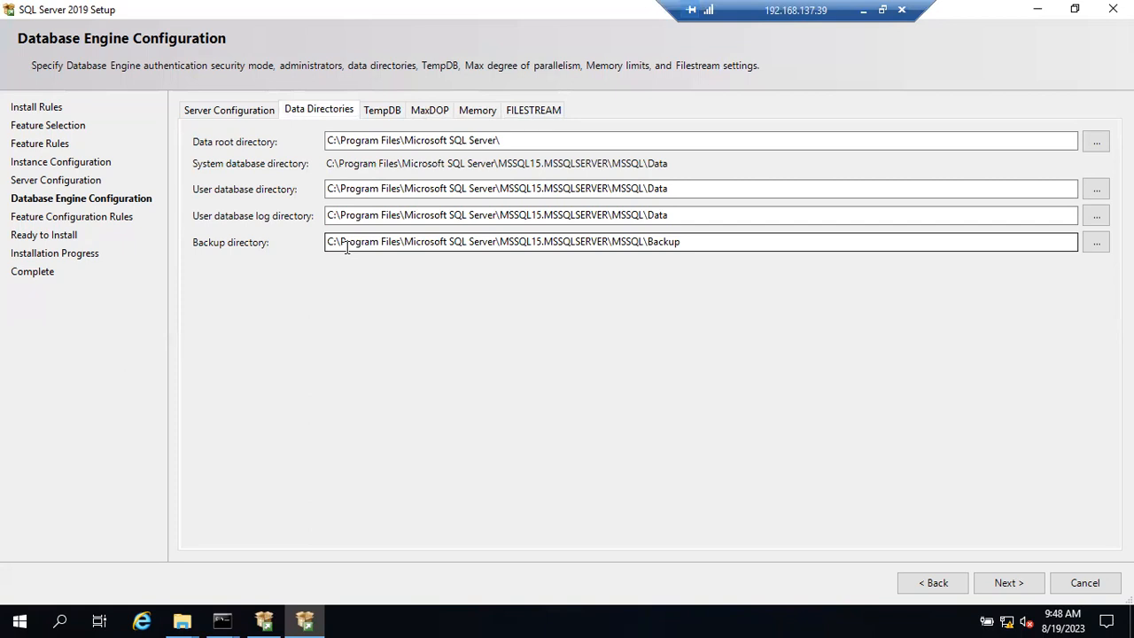
Step: Continue to Ready to Install, review the summary and ConfigurationFile.ini path, then minimize the session
left_click(992, 579)
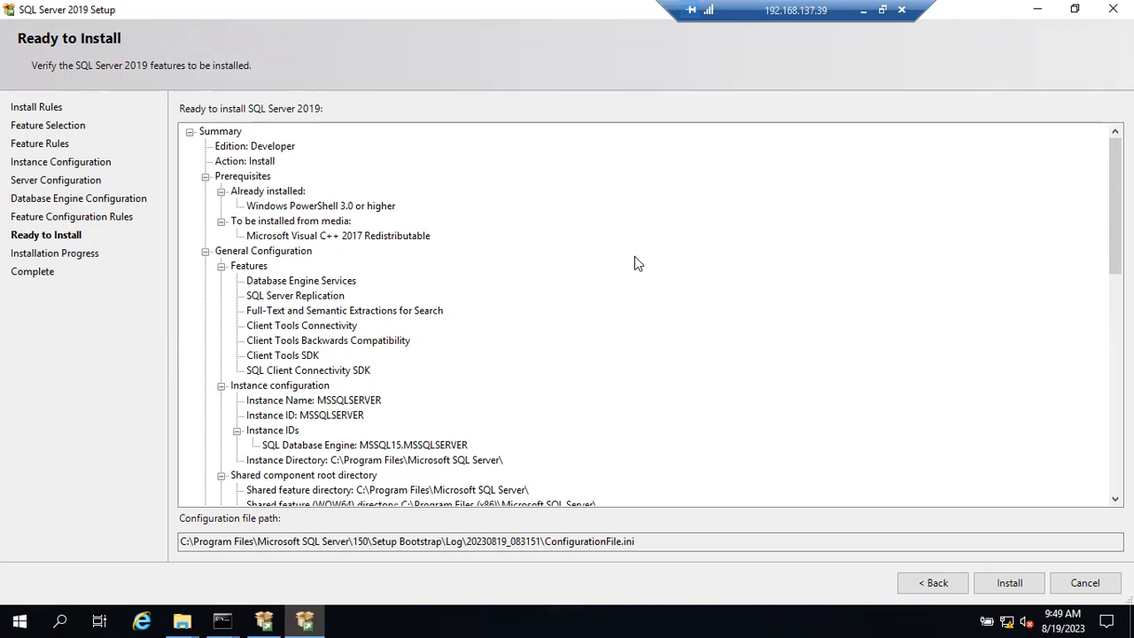
left_click(1075, 9)
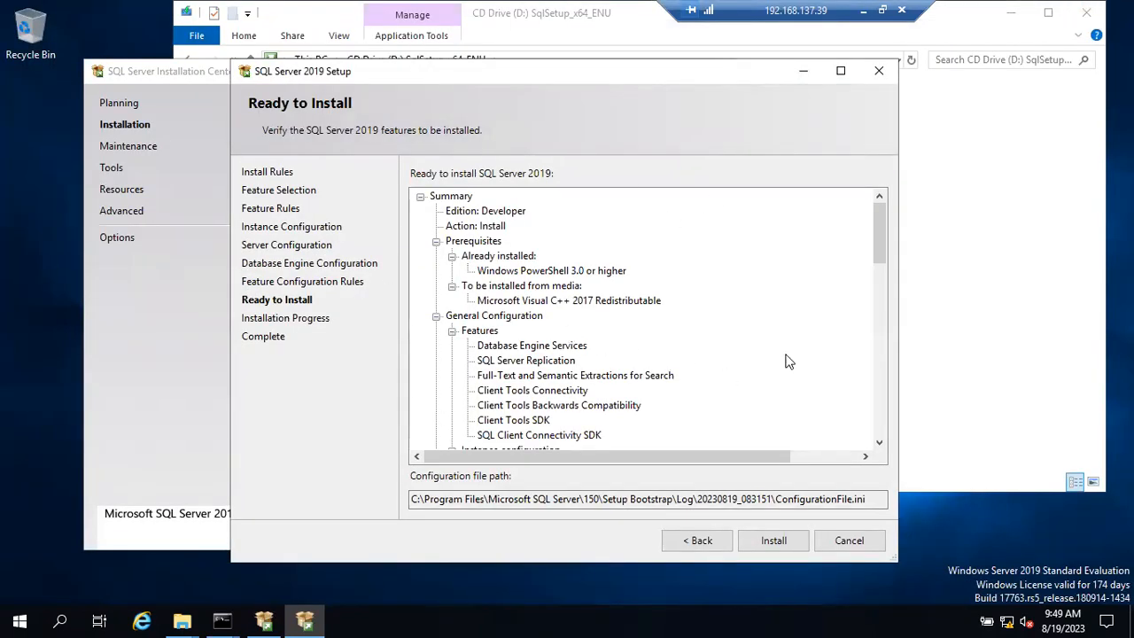
left_click_drag(881, 247, 883, 434)
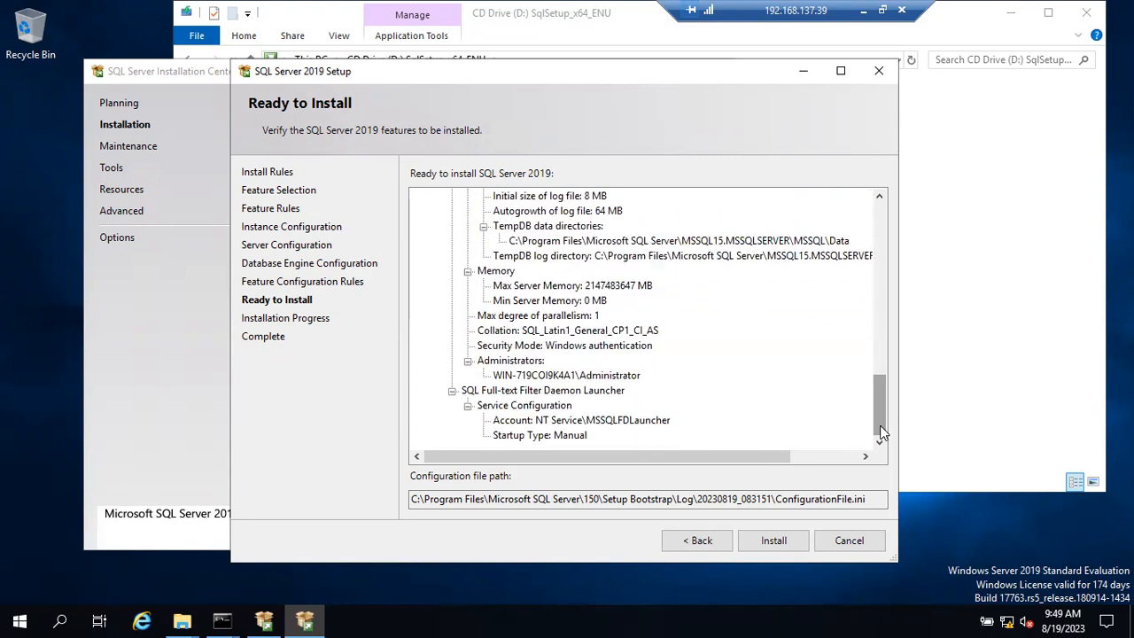
left_click_drag(773, 499, 874, 502)
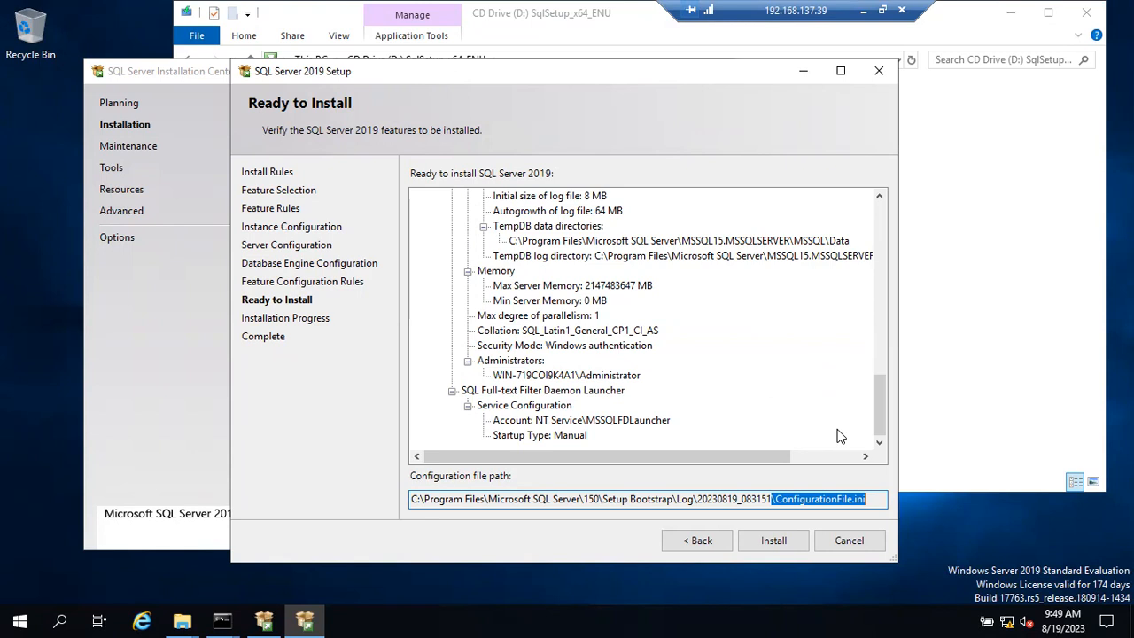
left_click(864, 10)
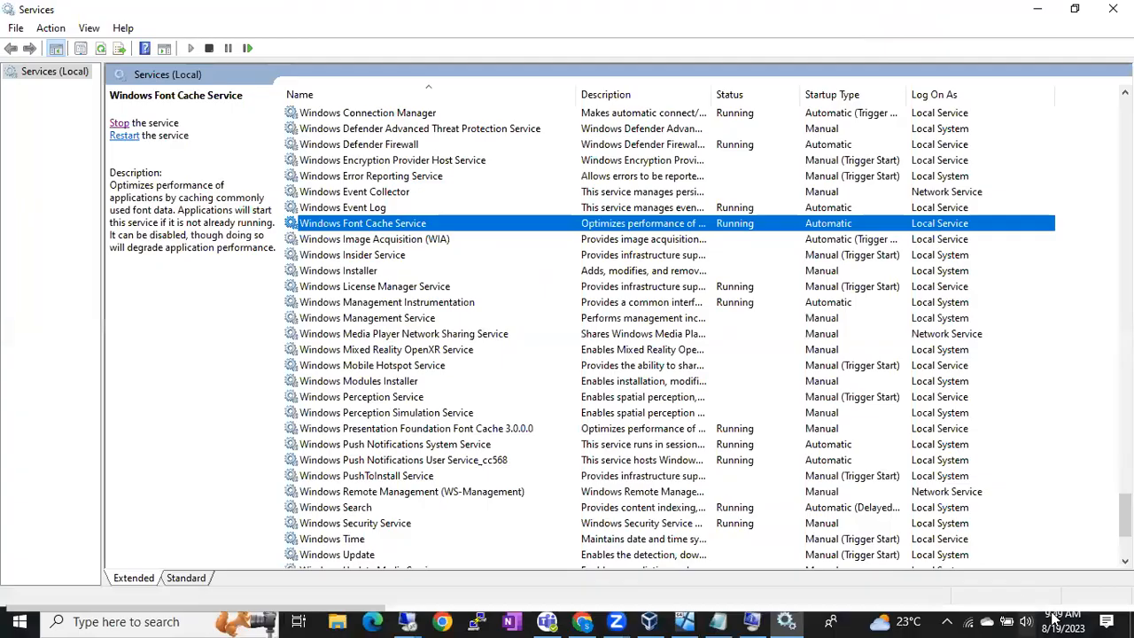
Step: Show the bare desktop, refresh it, and reopen the desktop context menu
left_click(1130, 620)
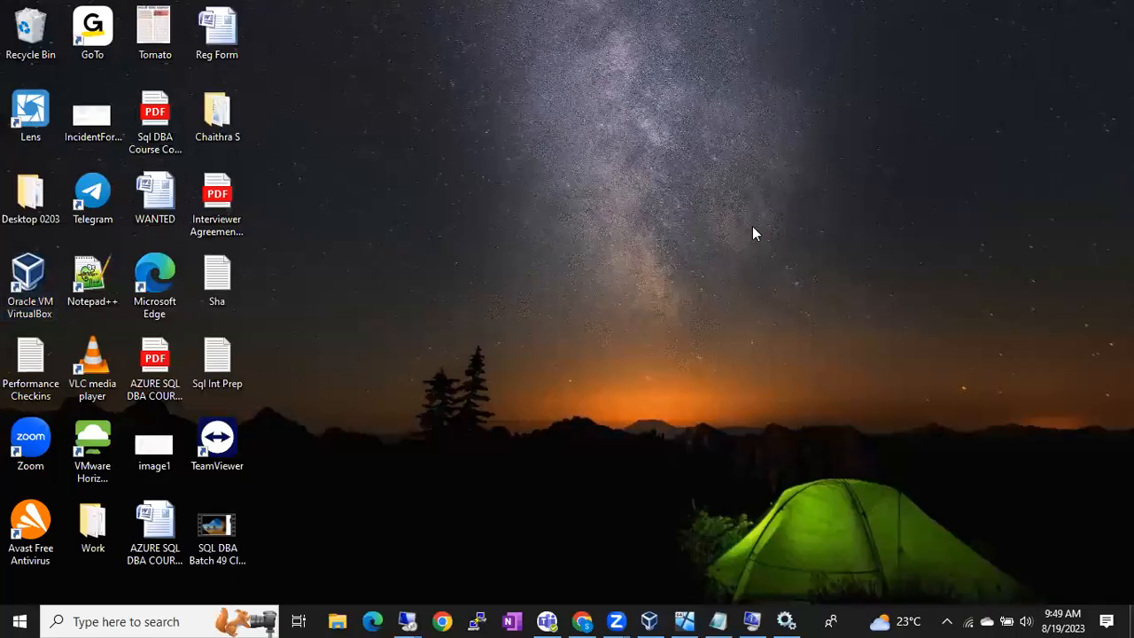
right_click(753, 233)
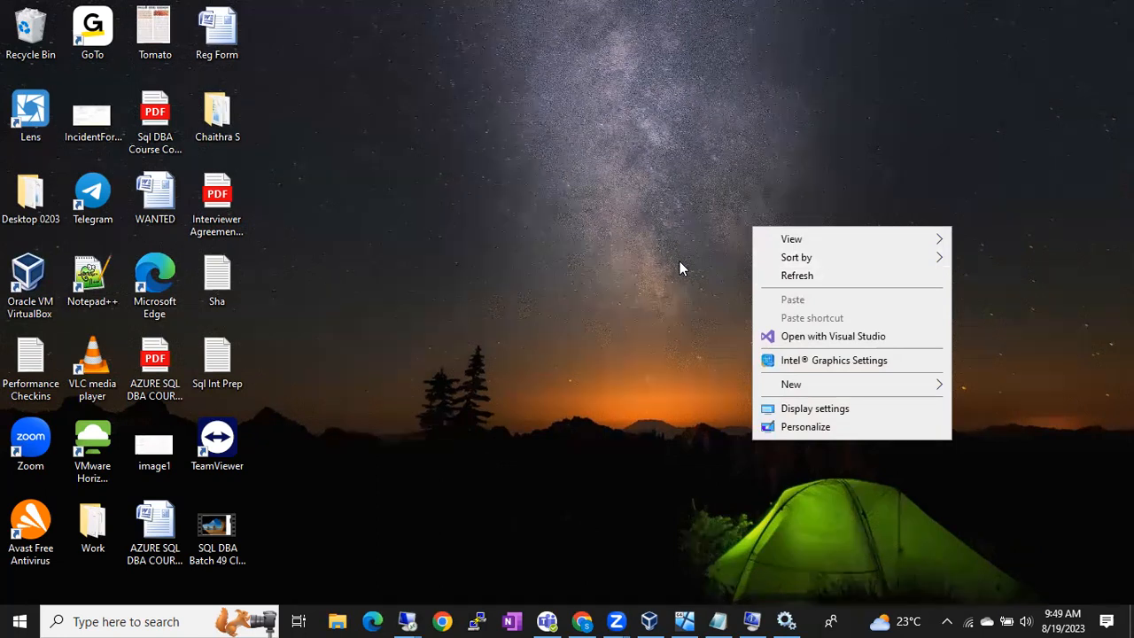
left_click(797, 278)
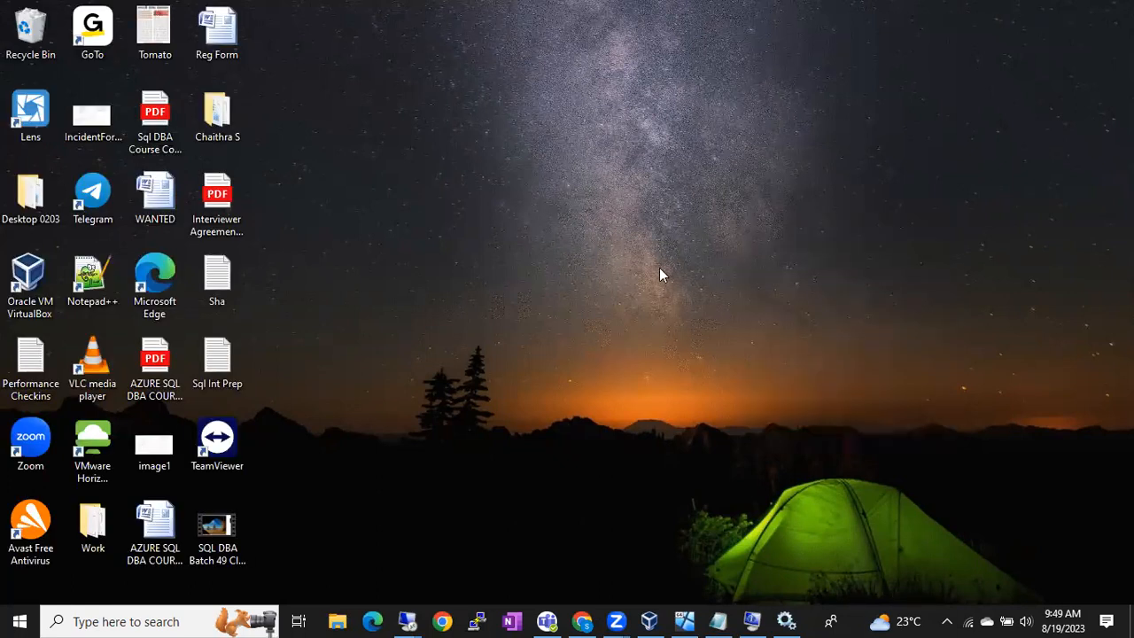
right_click(624, 265)
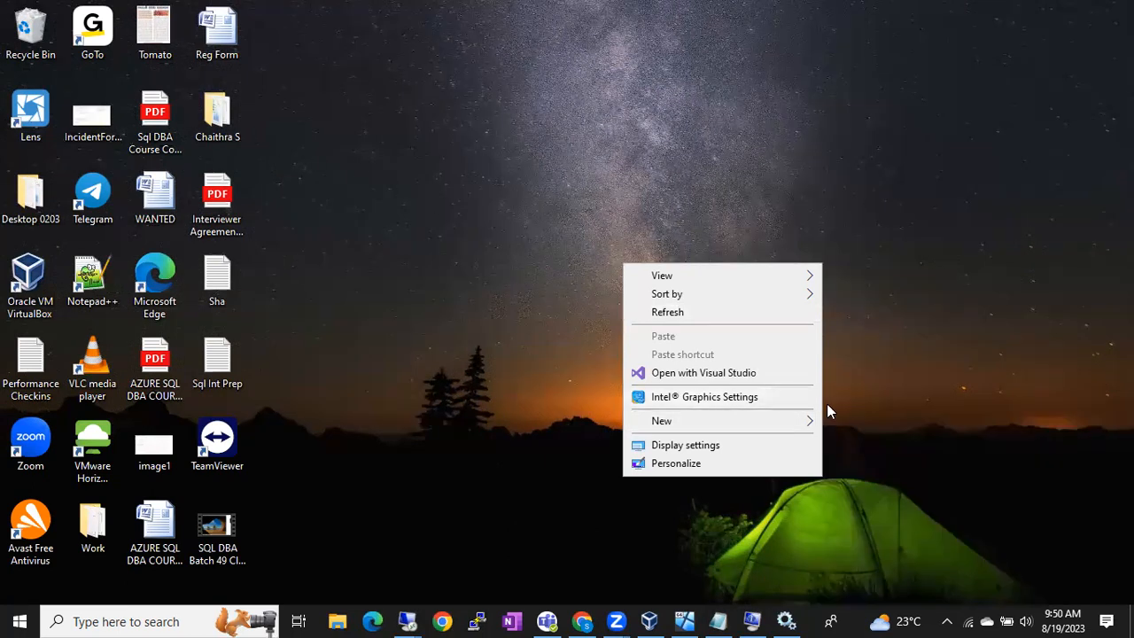
Step: Create a desktop folder named B51, then permanently delete it
left_click(846, 423)
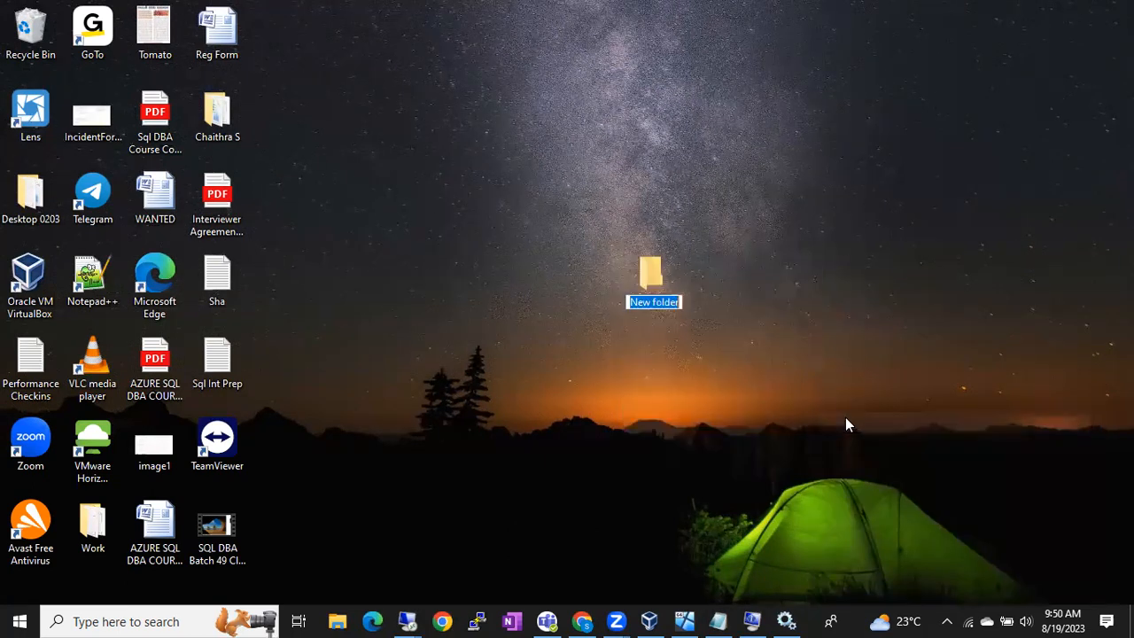
type("B51")
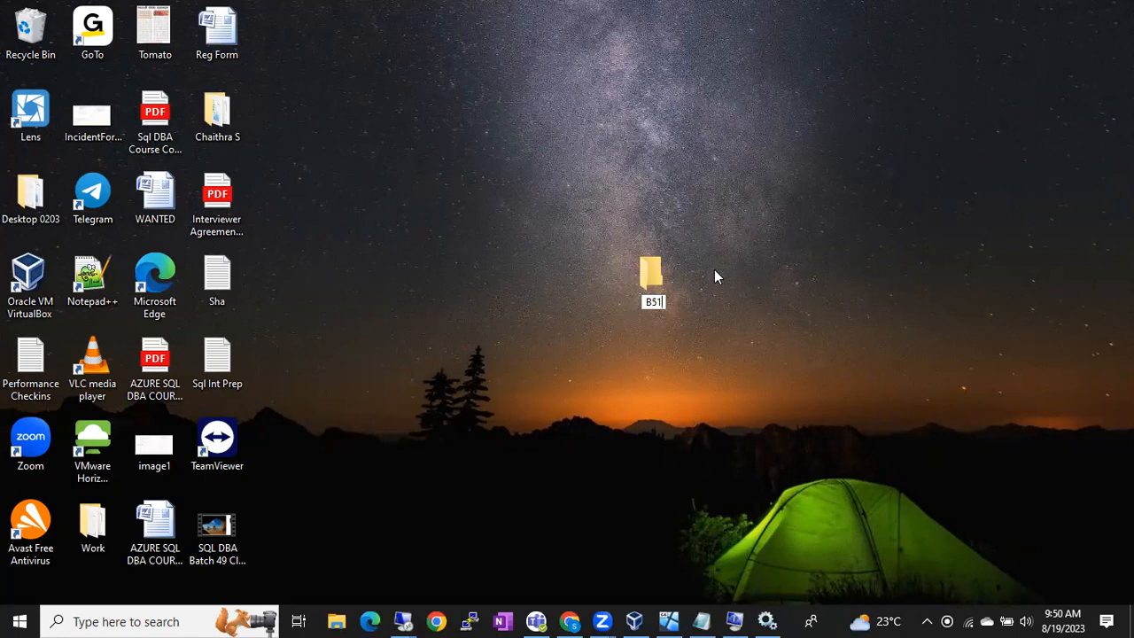
left_click(735, 228)
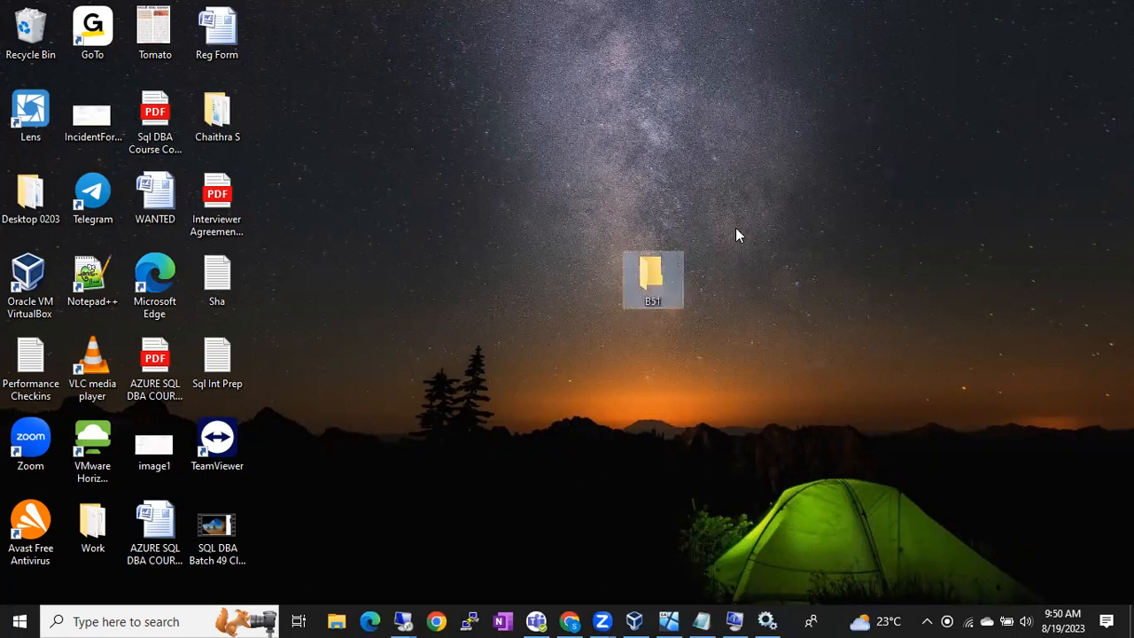
right_click(646, 278)
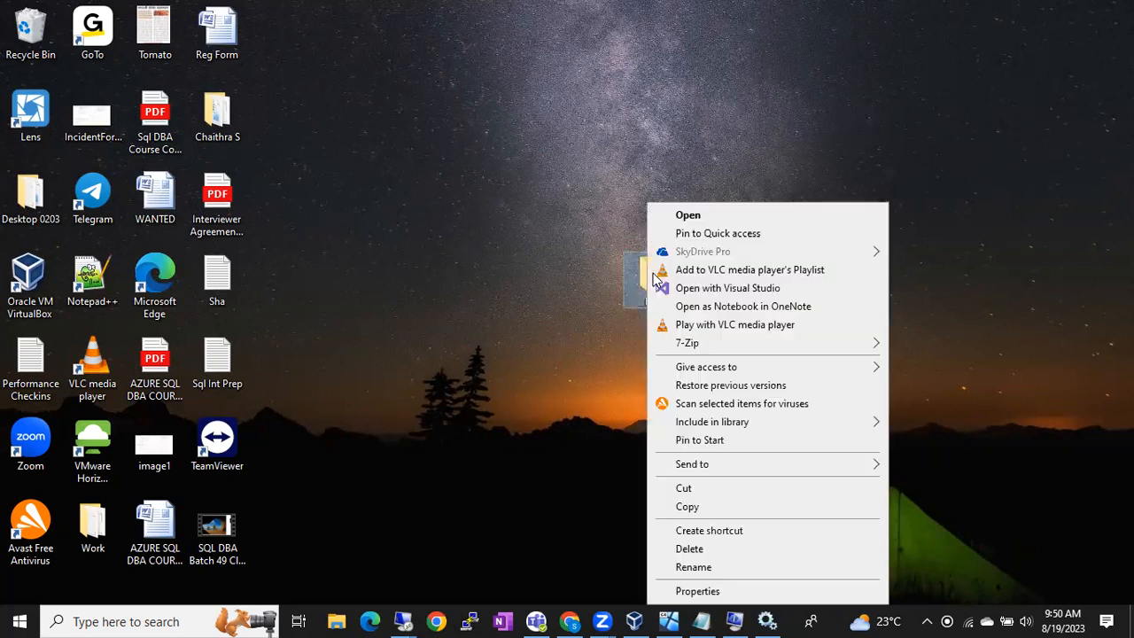
left_click(740, 549)
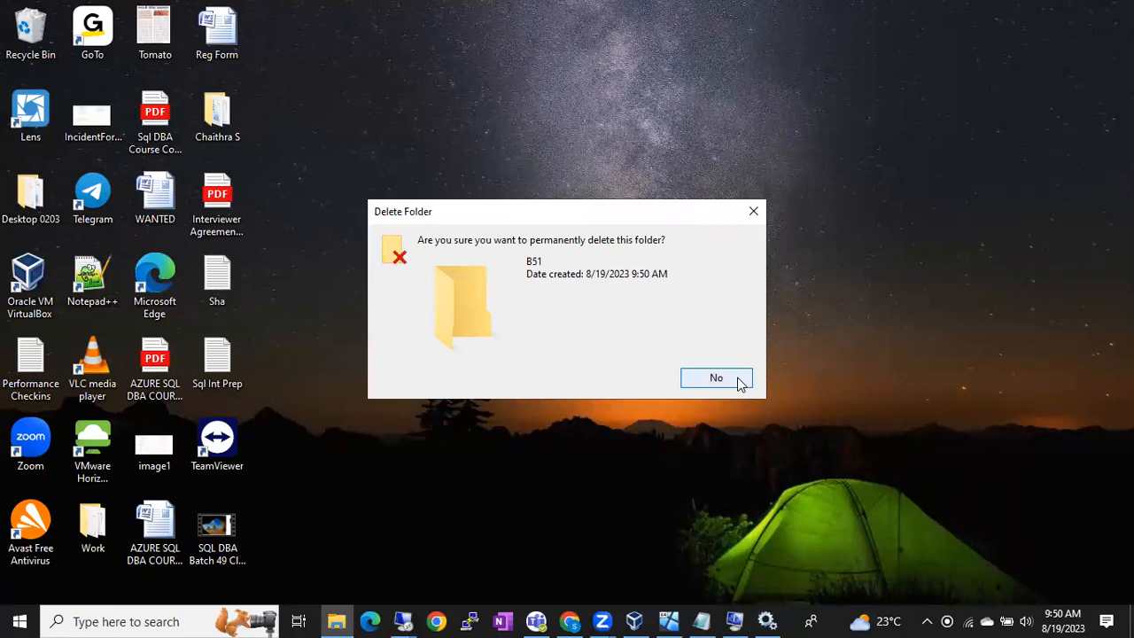
left_click(662, 383)
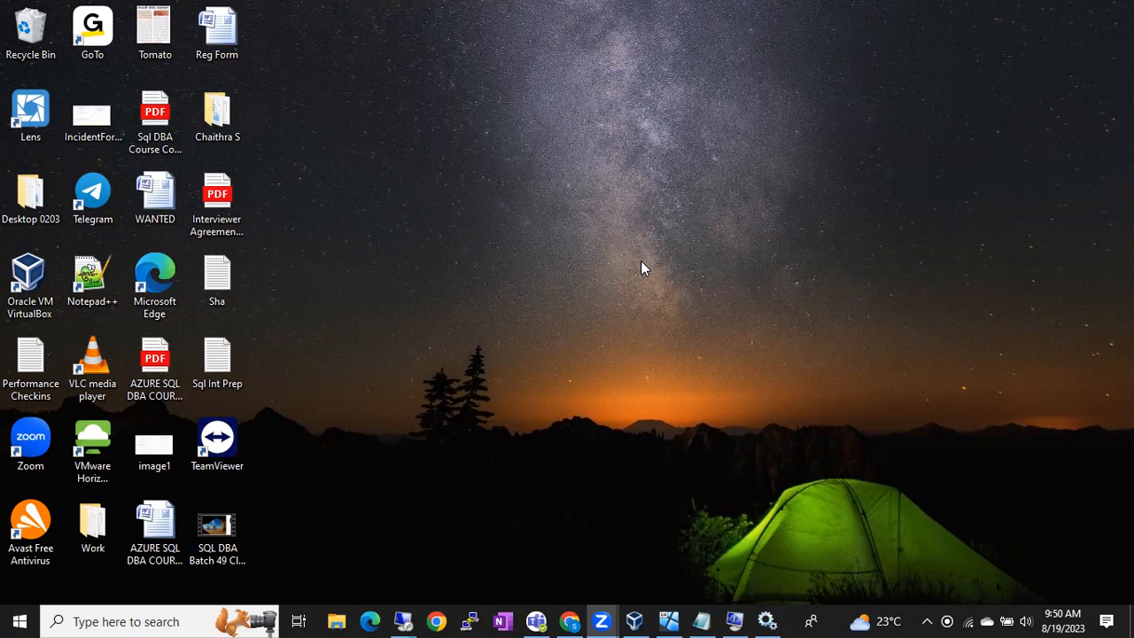
Step: Create another folder keeping the name New folder, then return to the remote setup session
right_click(528, 277)
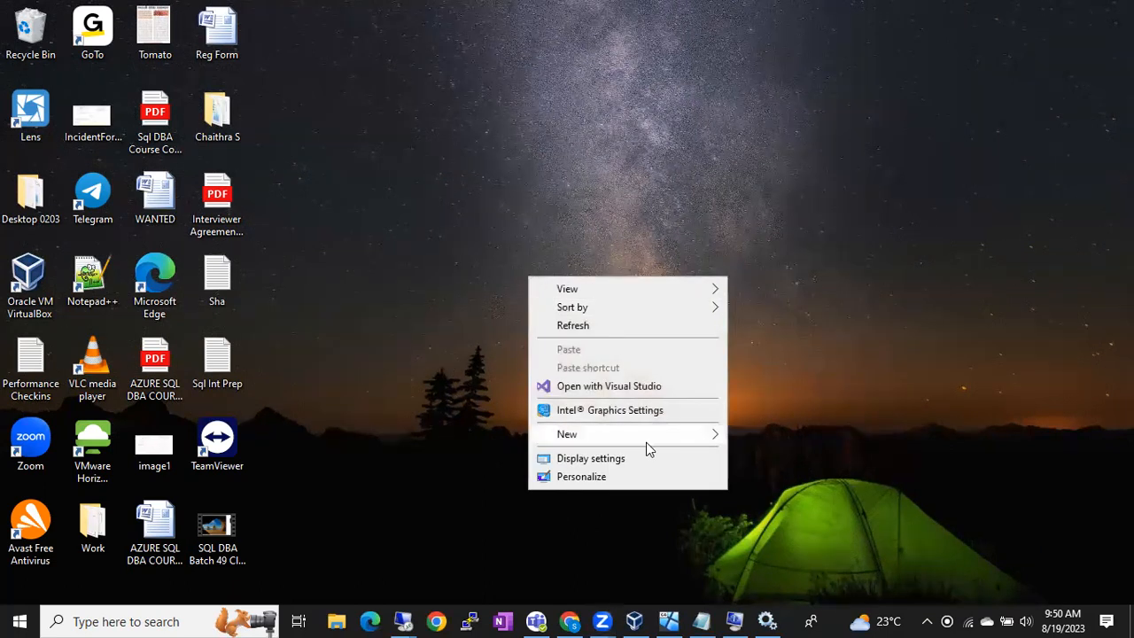
mouse_move(646, 442)
left_click(768, 434)
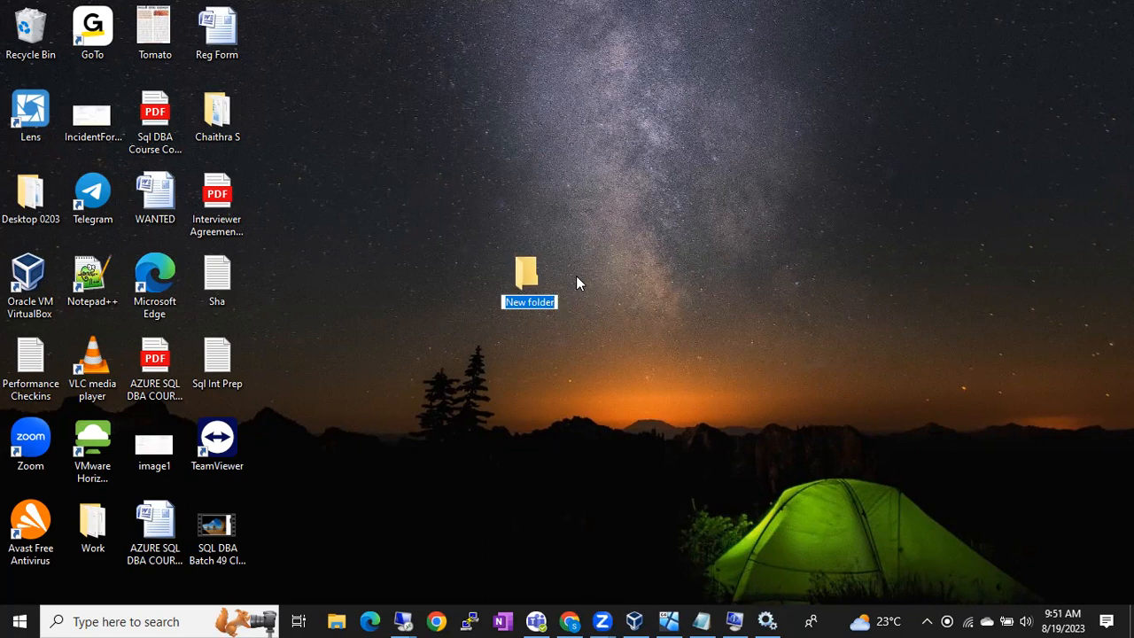
key("Return")
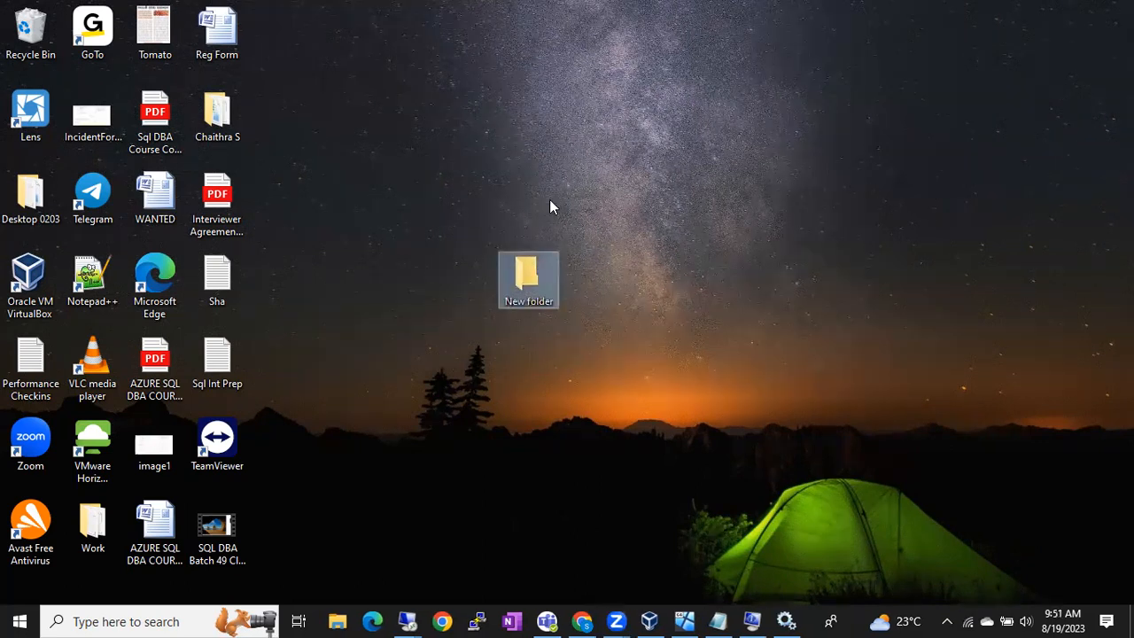
left_click(407, 622)
left_click(355, 547)
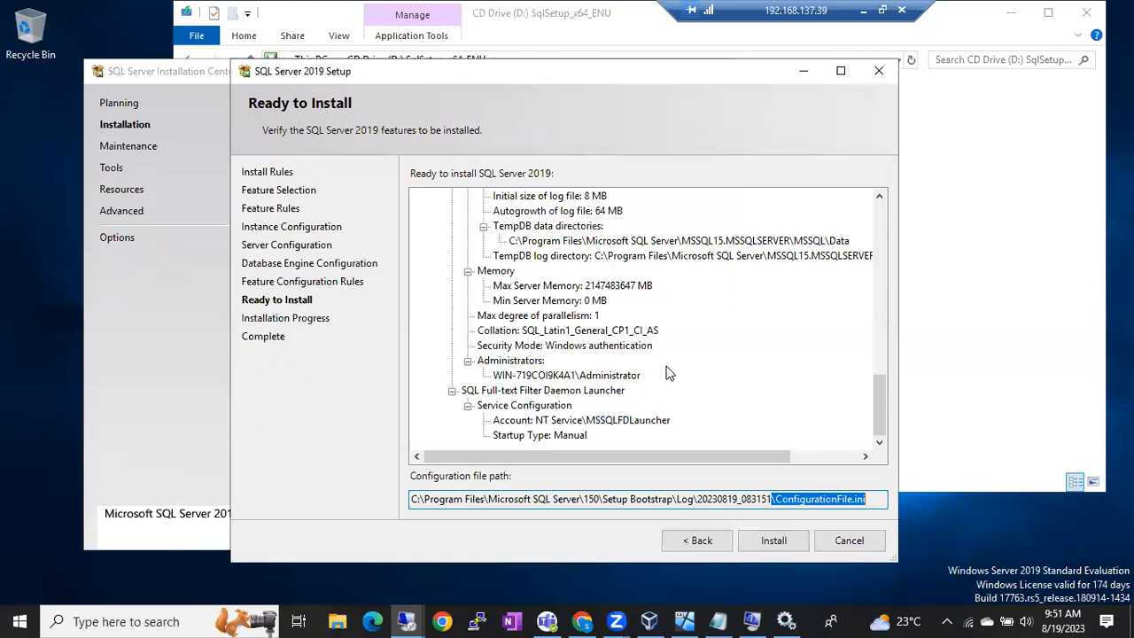
left_click_drag(880, 395, 872, 226)
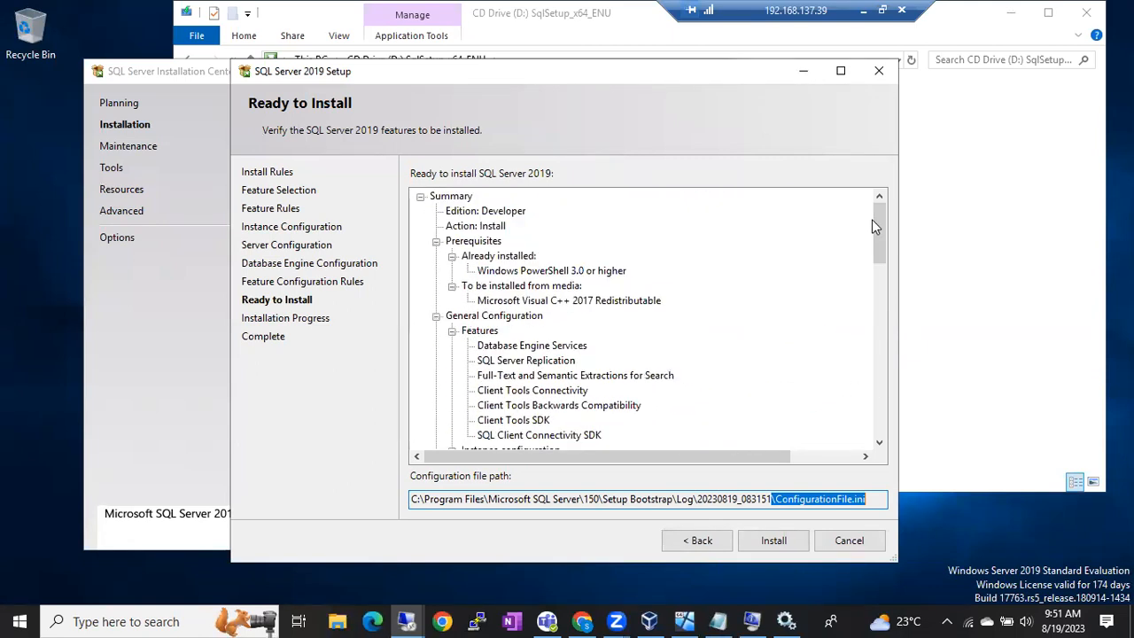
left_click_drag(876, 219, 882, 313)
left_click_drag(716, 72, 734, 109)
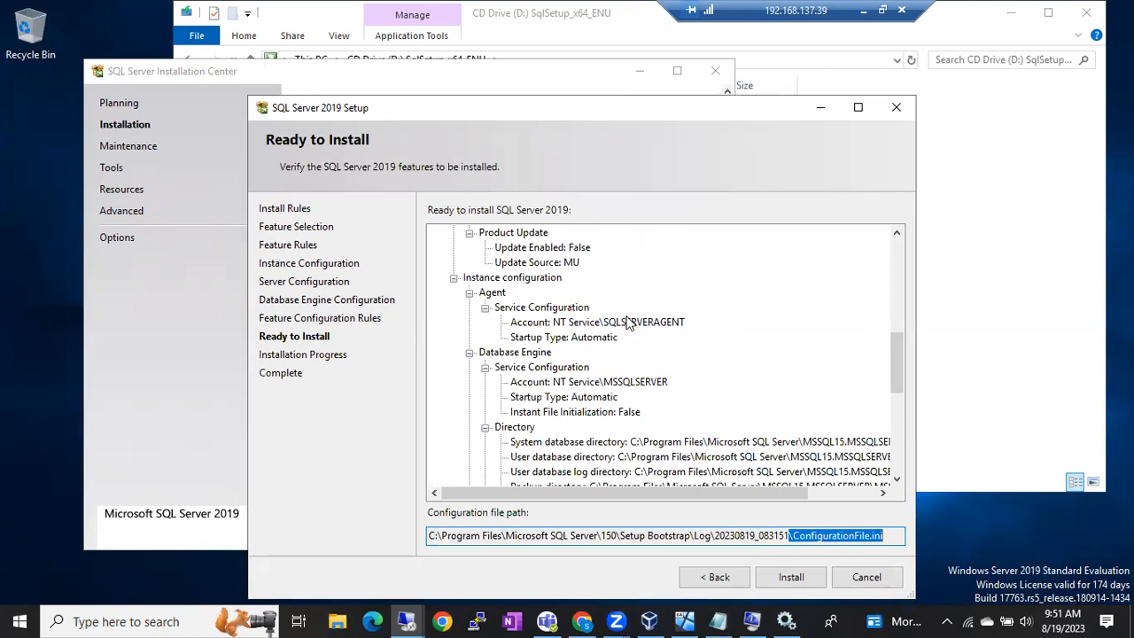
left_click(831, 537)
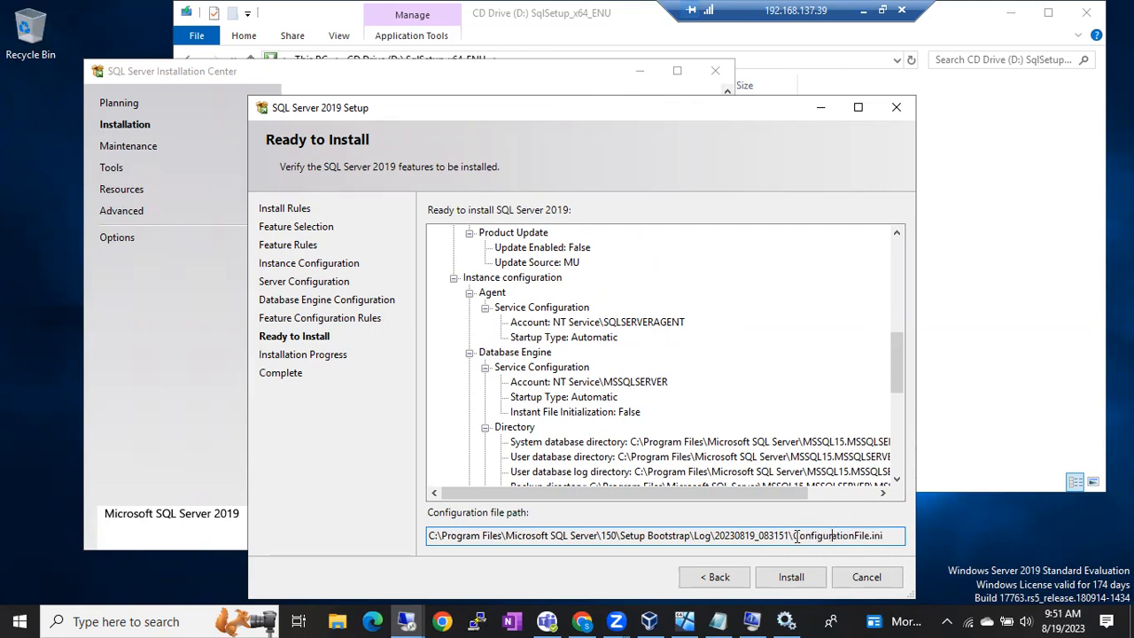
left_click_drag(793, 537, 887, 537)
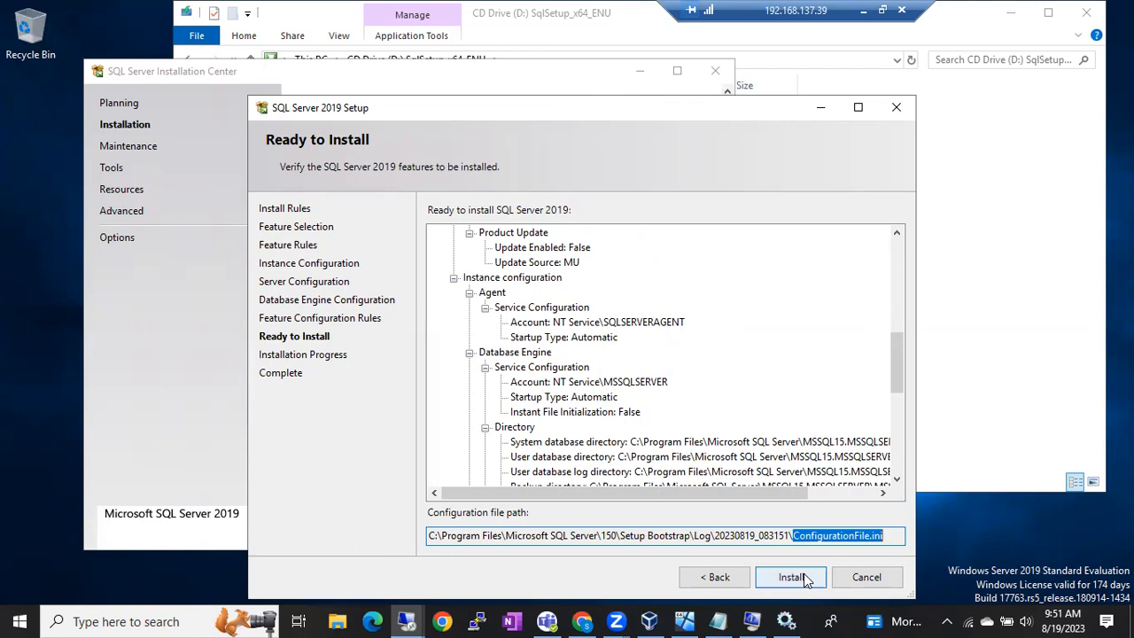
left_click(834, 537)
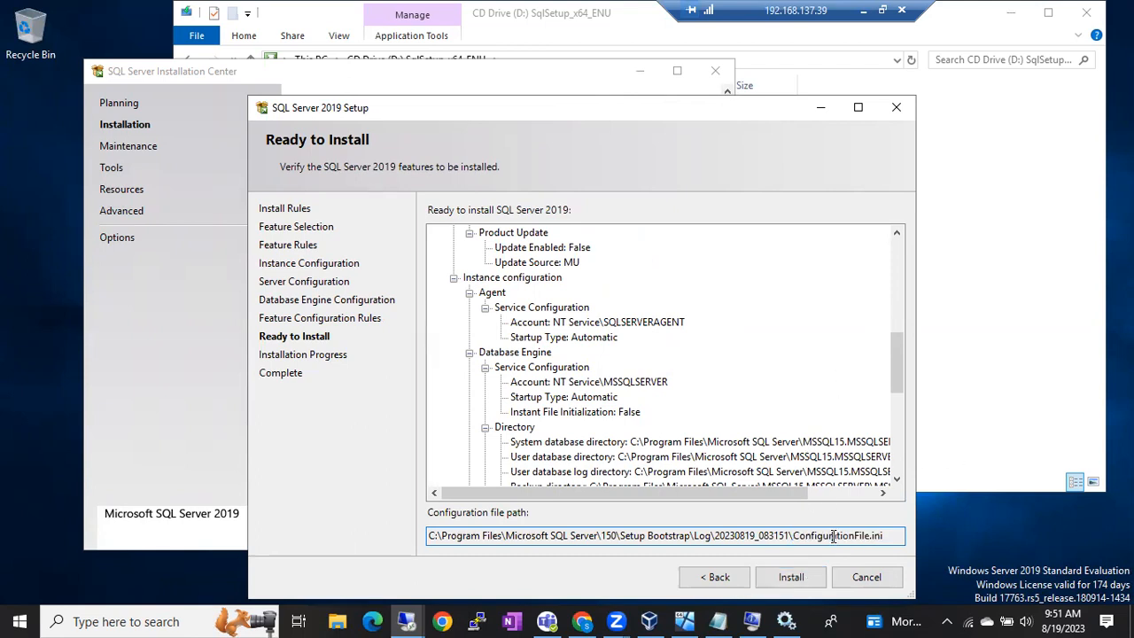
left_click_drag(794, 536, 889, 531)
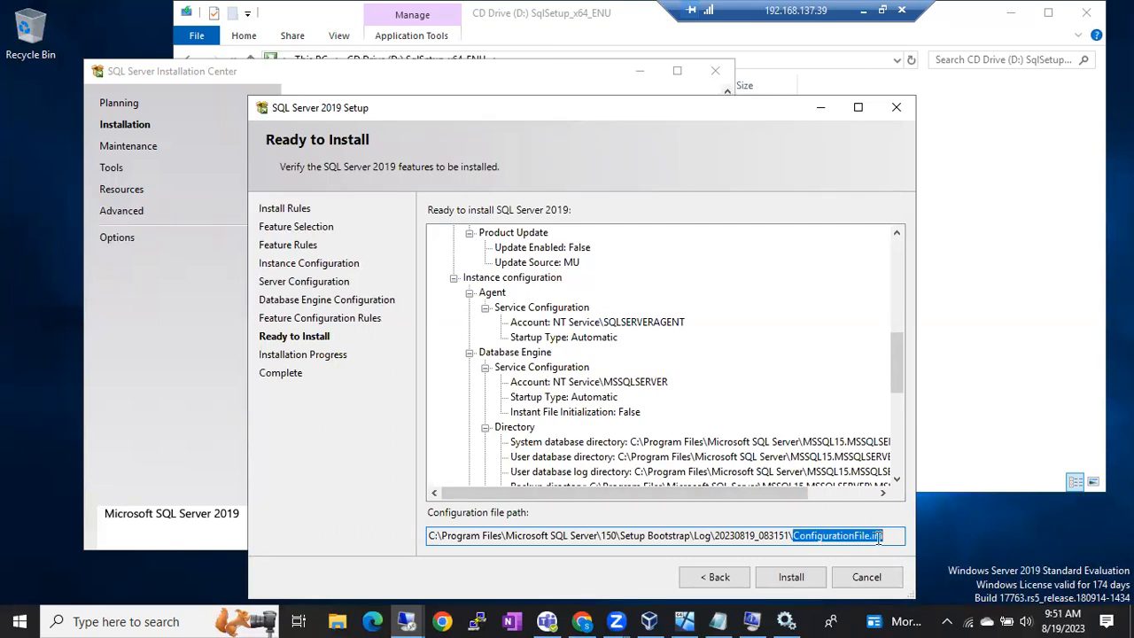
Step: Click Install and let Installation Progress run to roughly a third complete
left_click(808, 580)
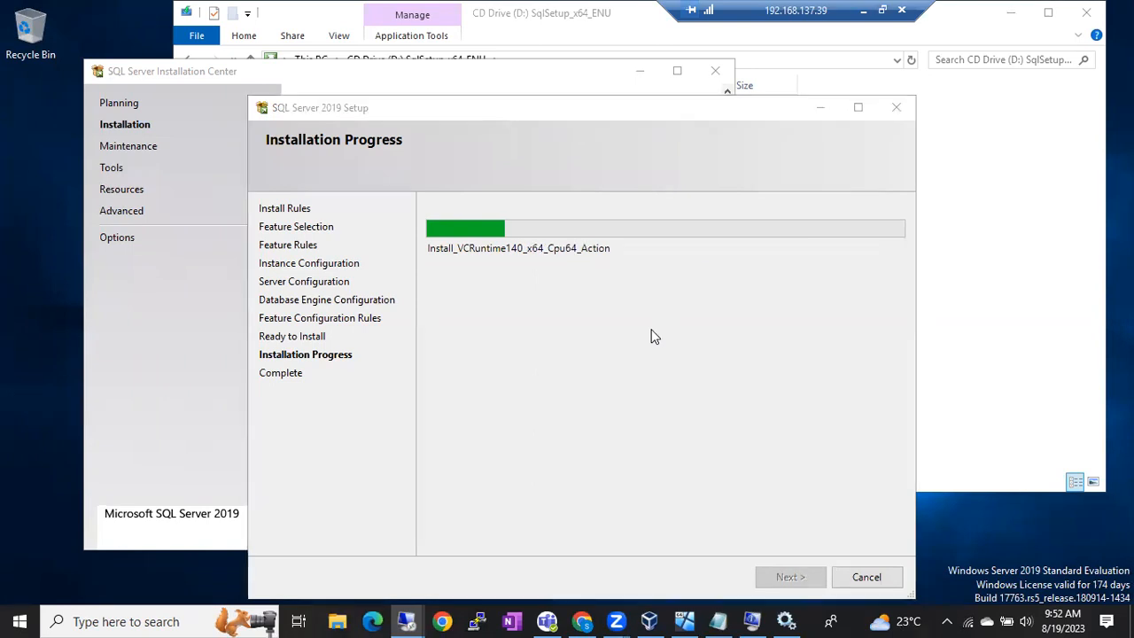
left_click(653, 336)
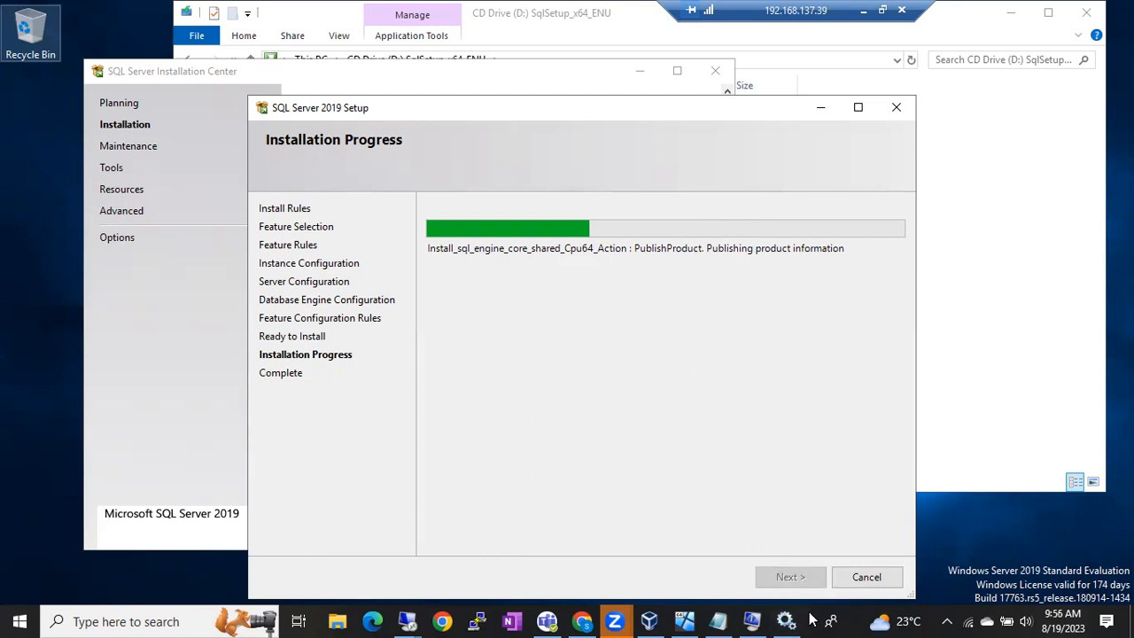
left_click(947, 540)
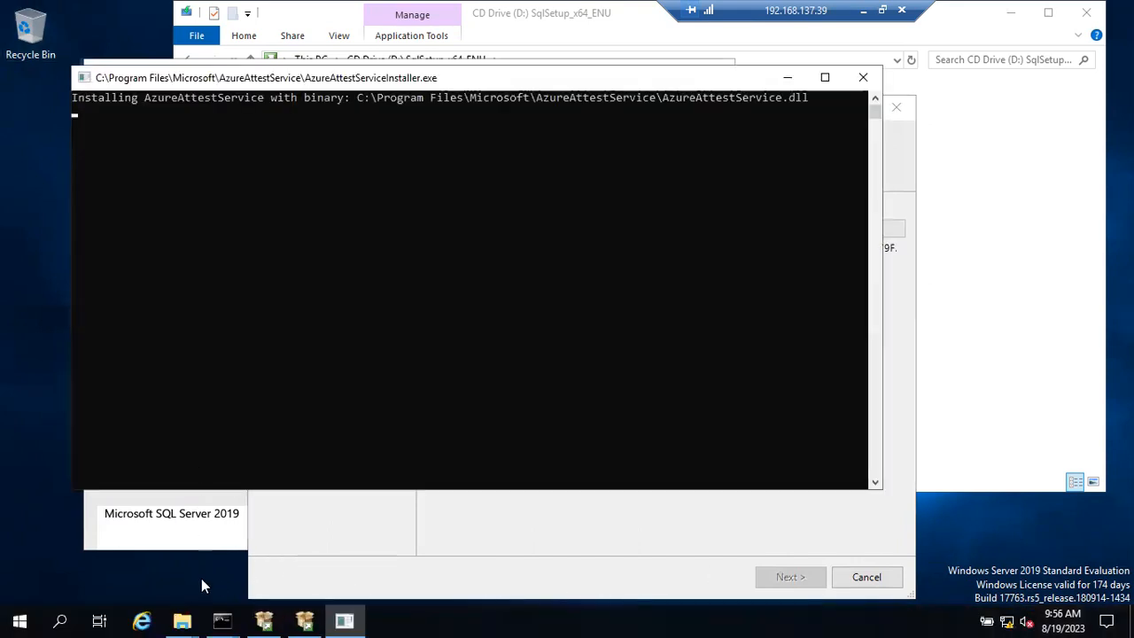
mouse_move(188, 620)
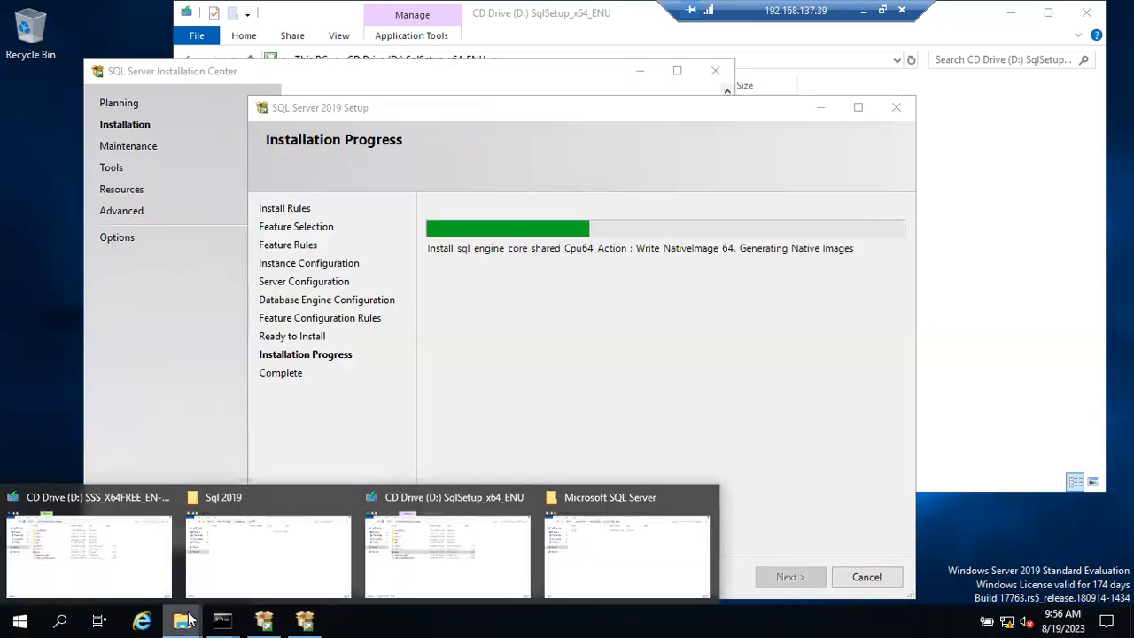
Step: Navigate Explorer to 150\Setup Bootstrap\Log\20230819_083151 and right-click ConfigurationFile
left_click(591, 560)
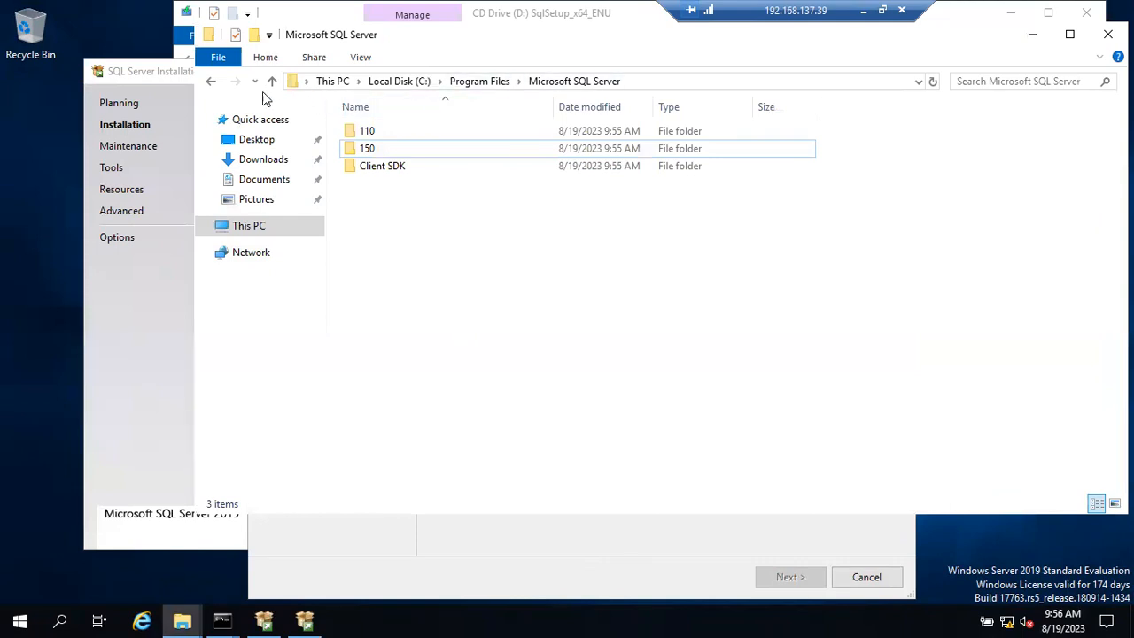
left_click(933, 81)
double_click(433, 148)
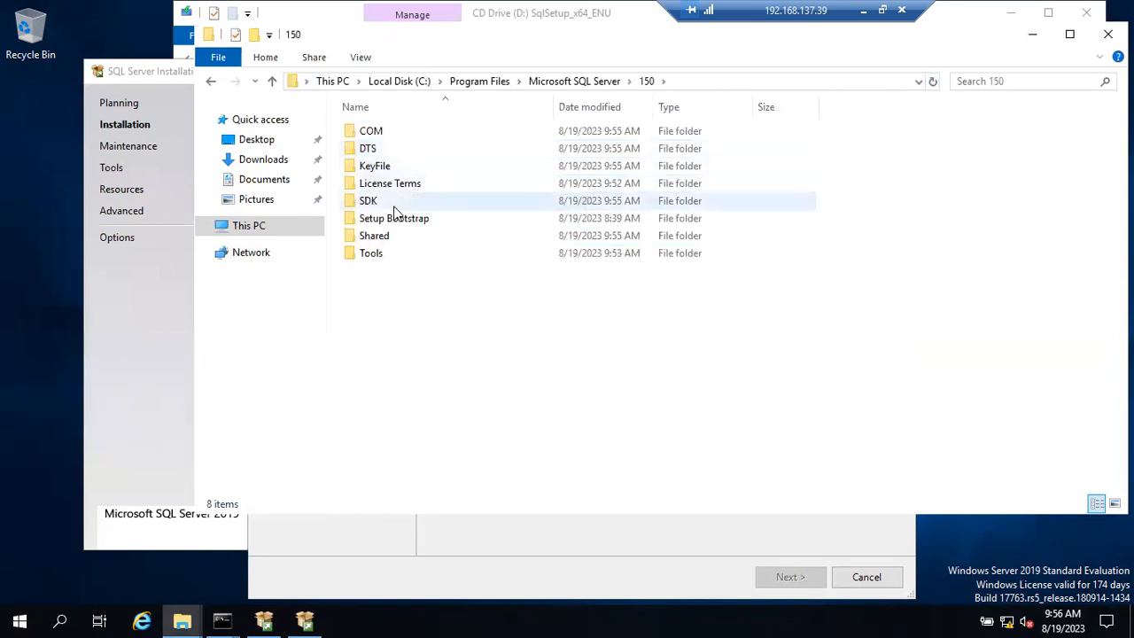
double_click(396, 222)
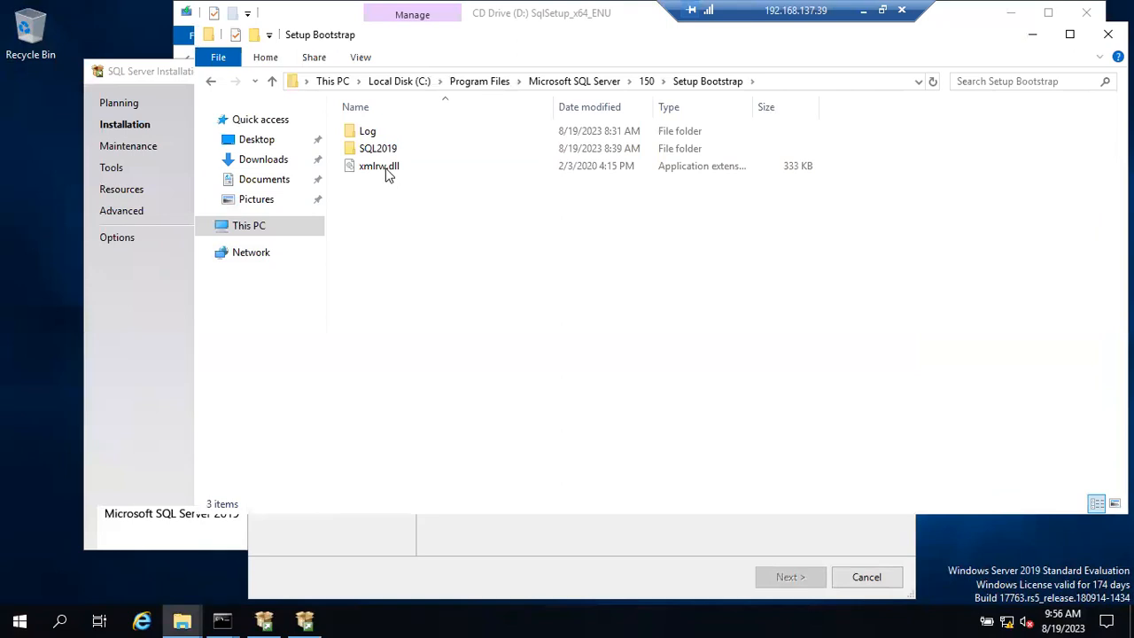
double_click(378, 151)
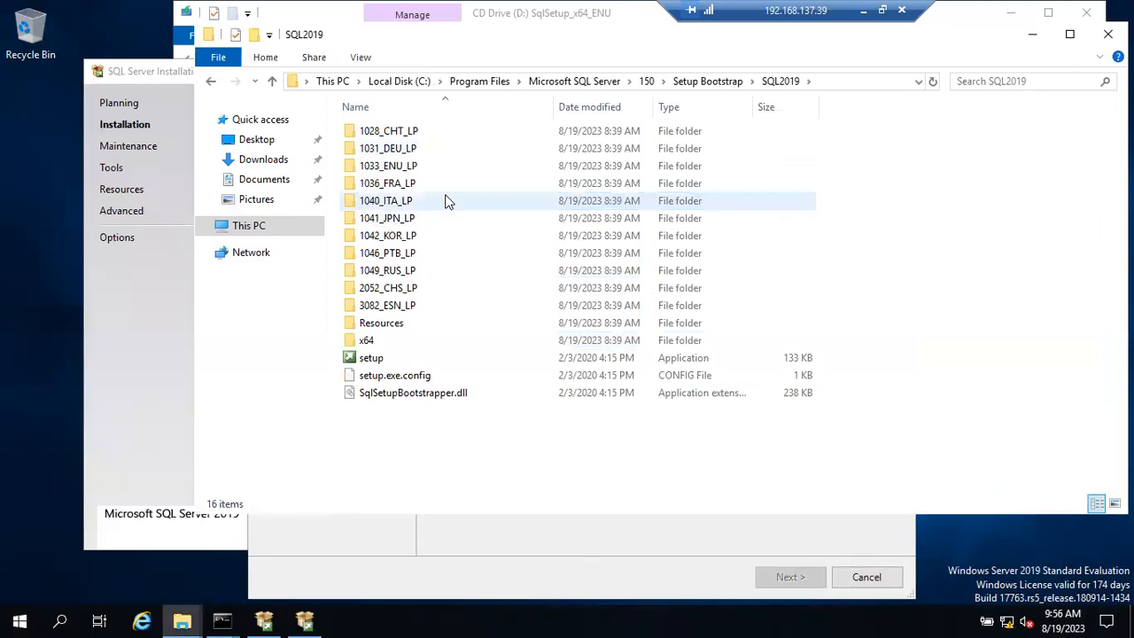
left_click(707, 81)
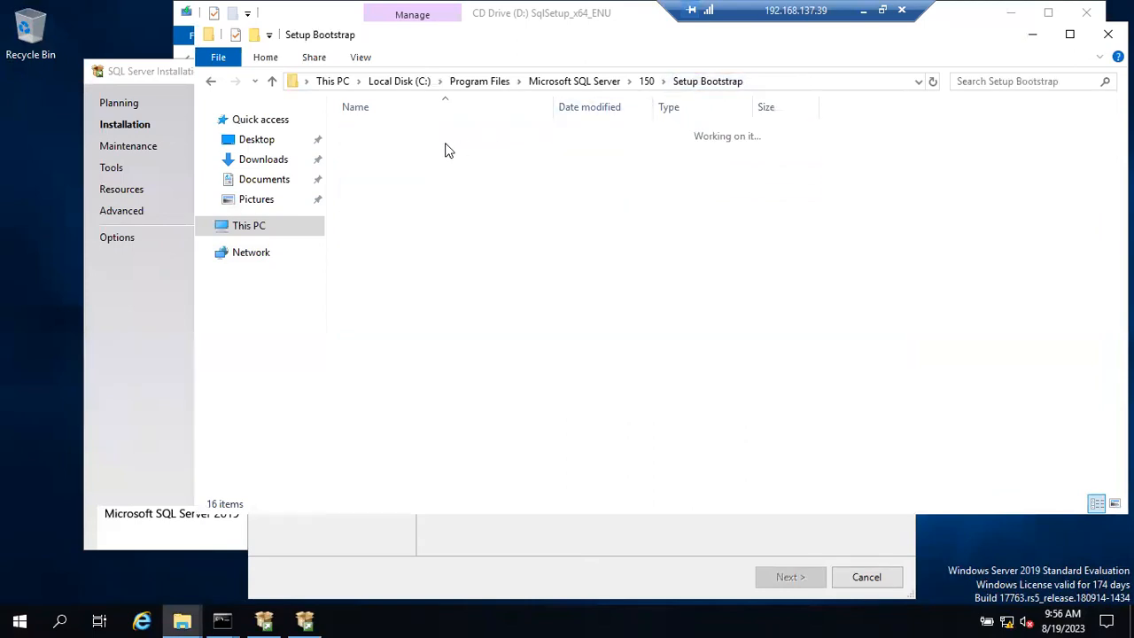
double_click(367, 130)
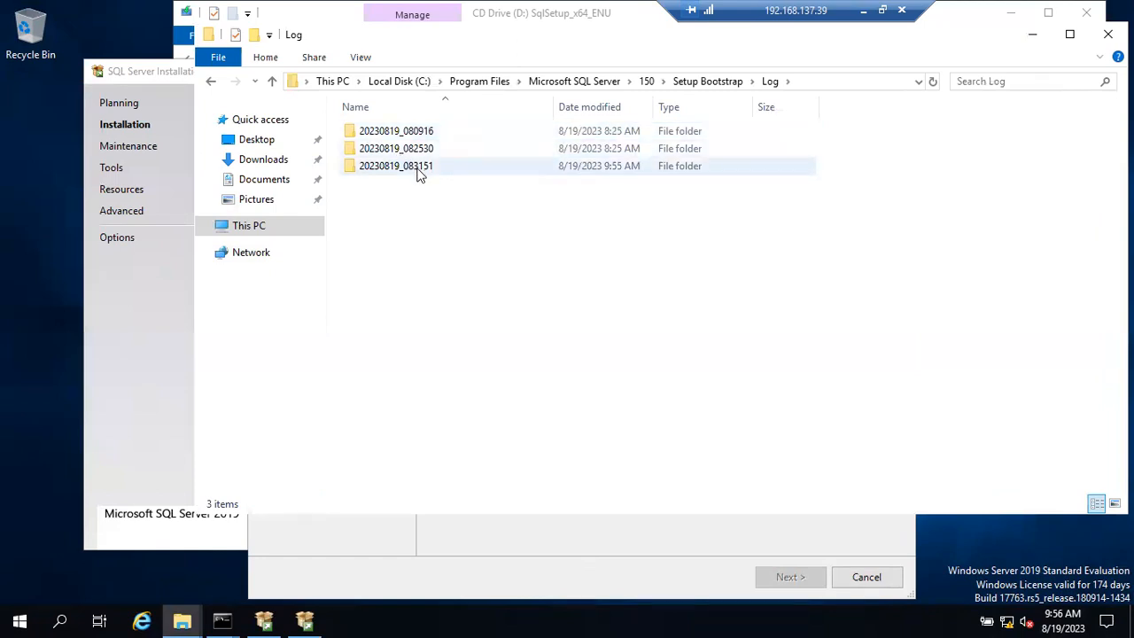
double_click(567, 171)
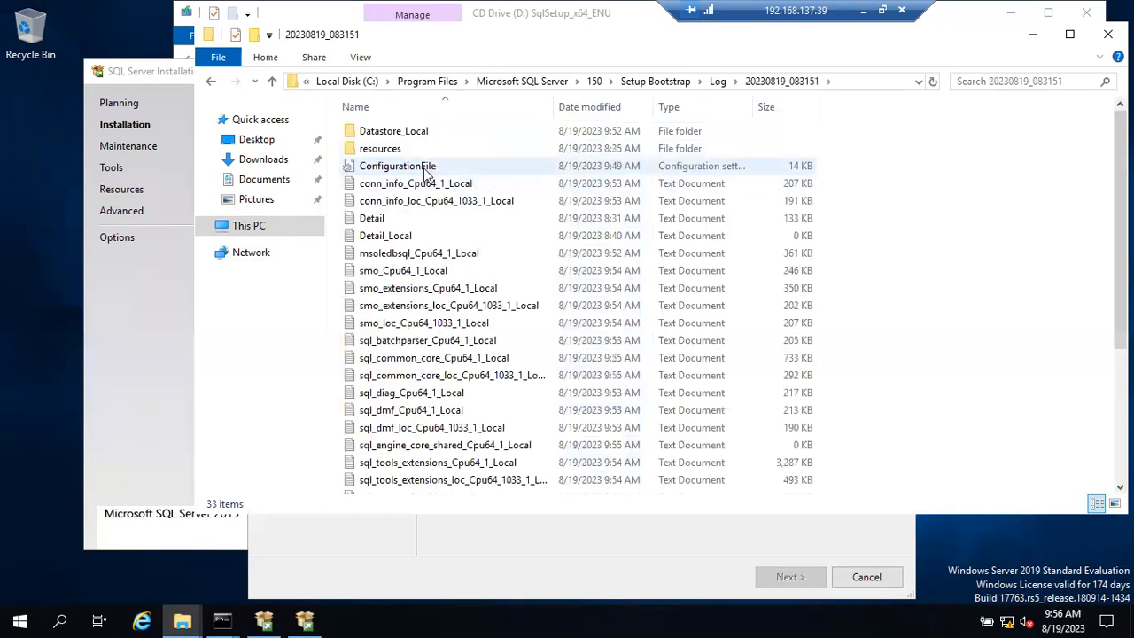
left_click(426, 173)
right_click(425, 173)
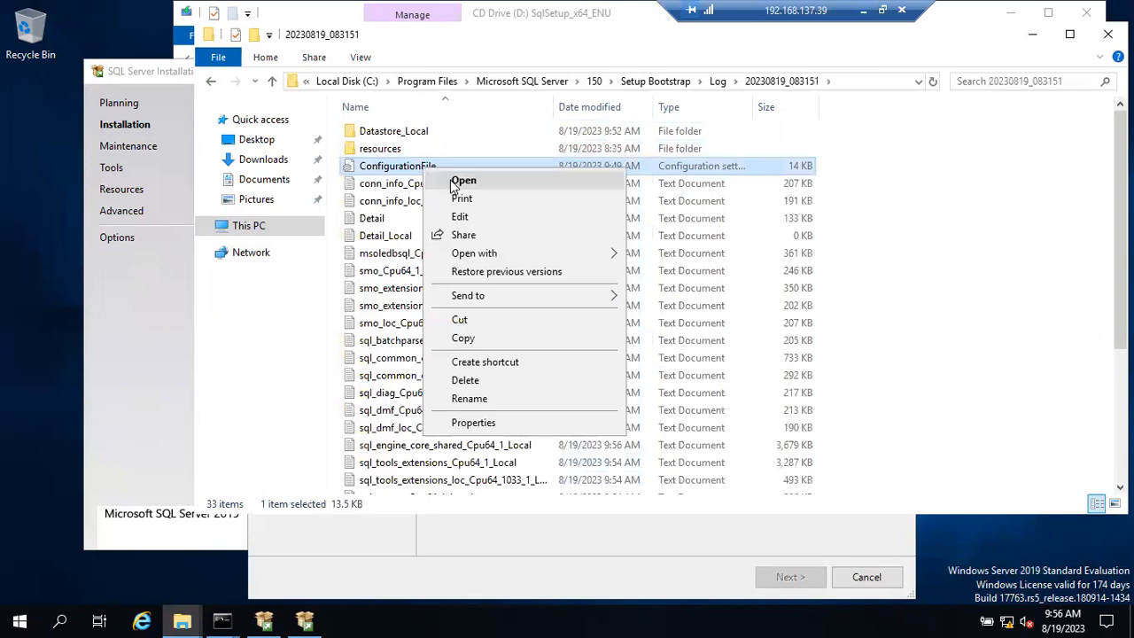
Step: Open ConfigurationFile in Notepad, read down through its setup parameters, then close Notepad
left_click(453, 184)
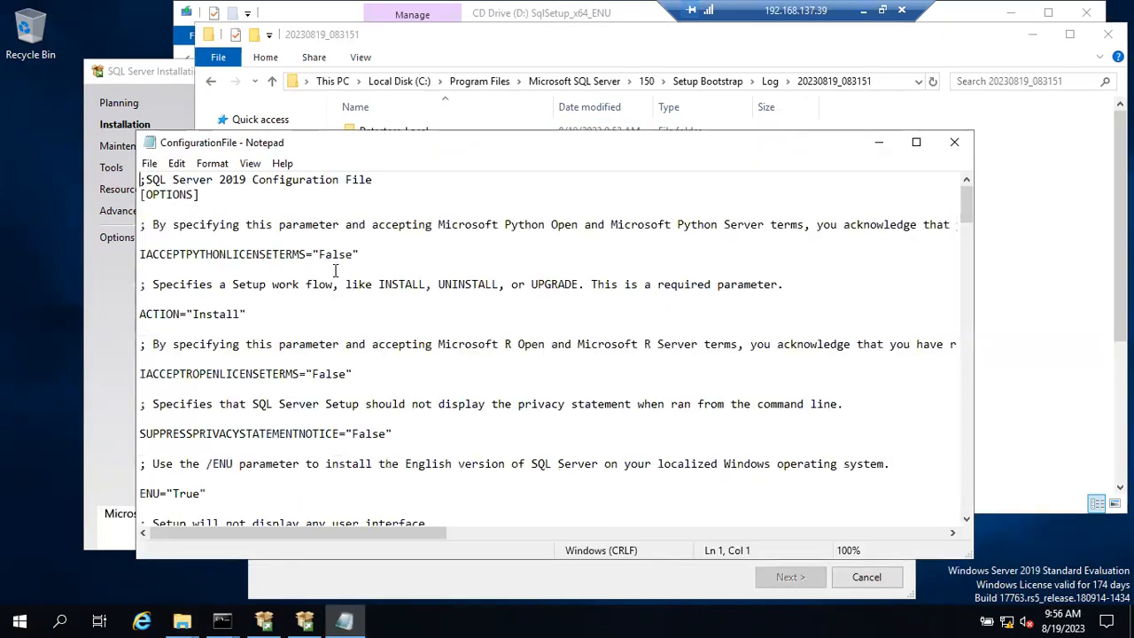
scroll(334, 267, "down", 1)
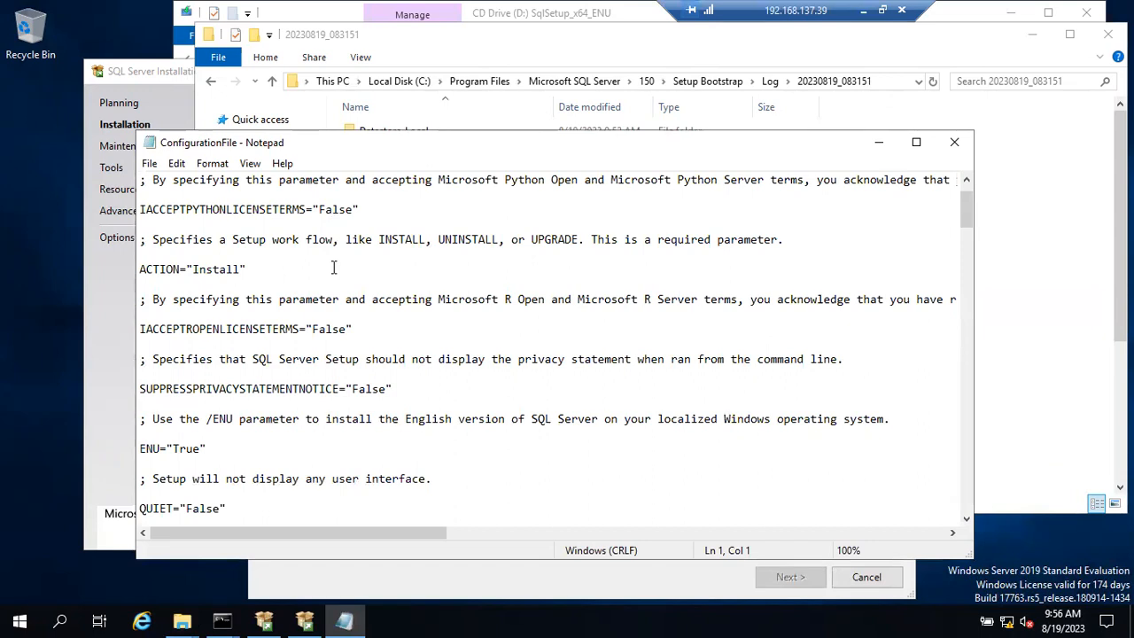
scroll(334, 267, "down", 5)
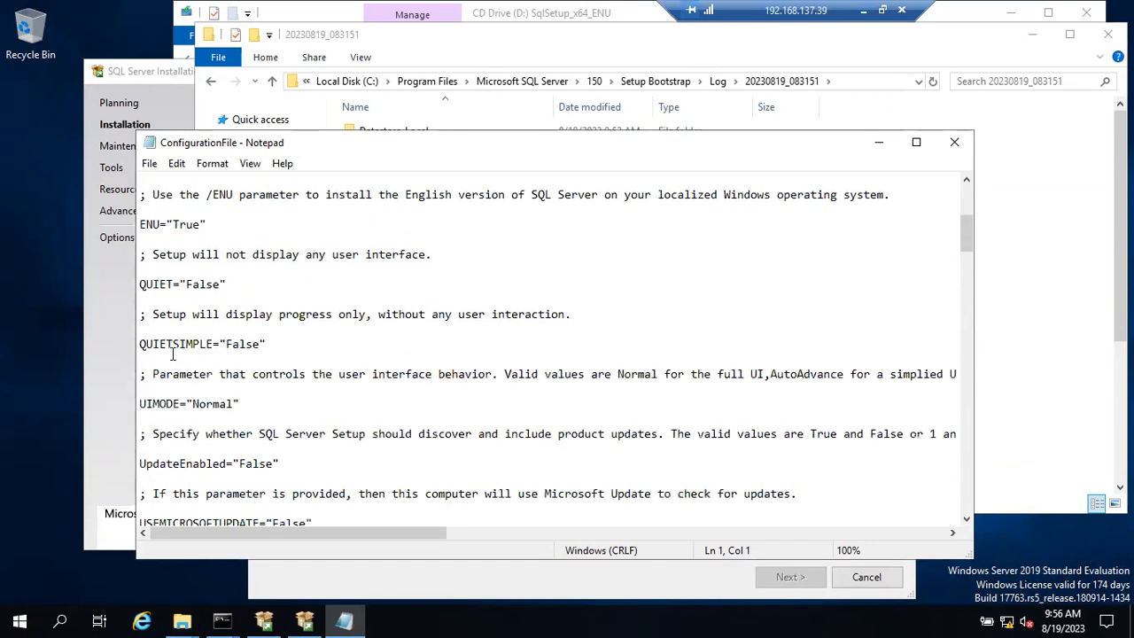
scroll(171, 343, "down", 8)
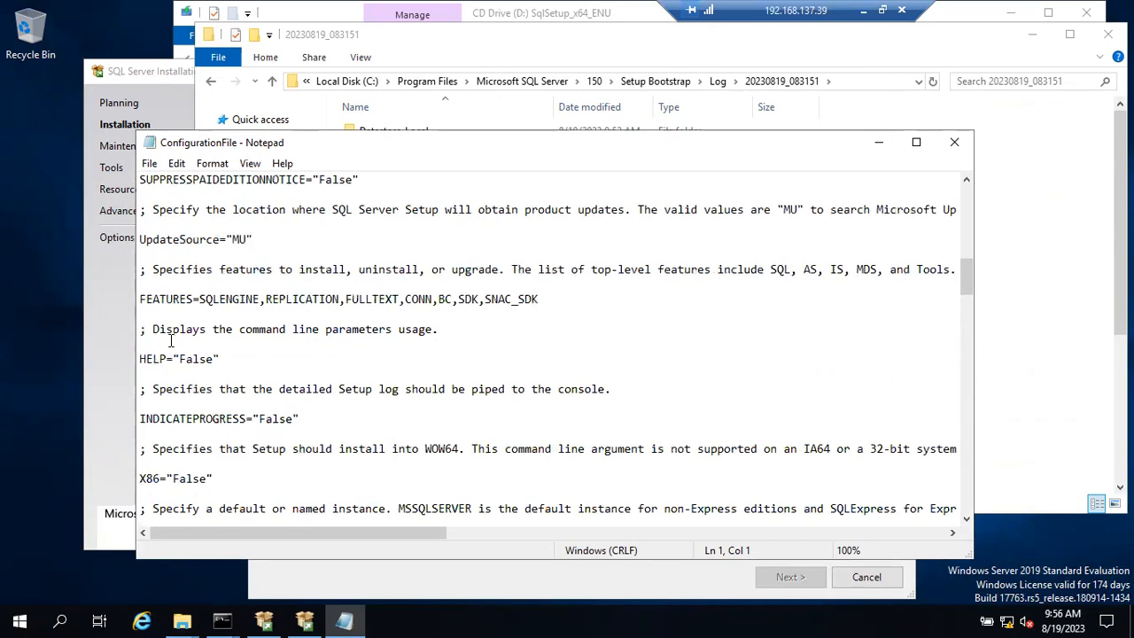
scroll(171, 343, "down", 5)
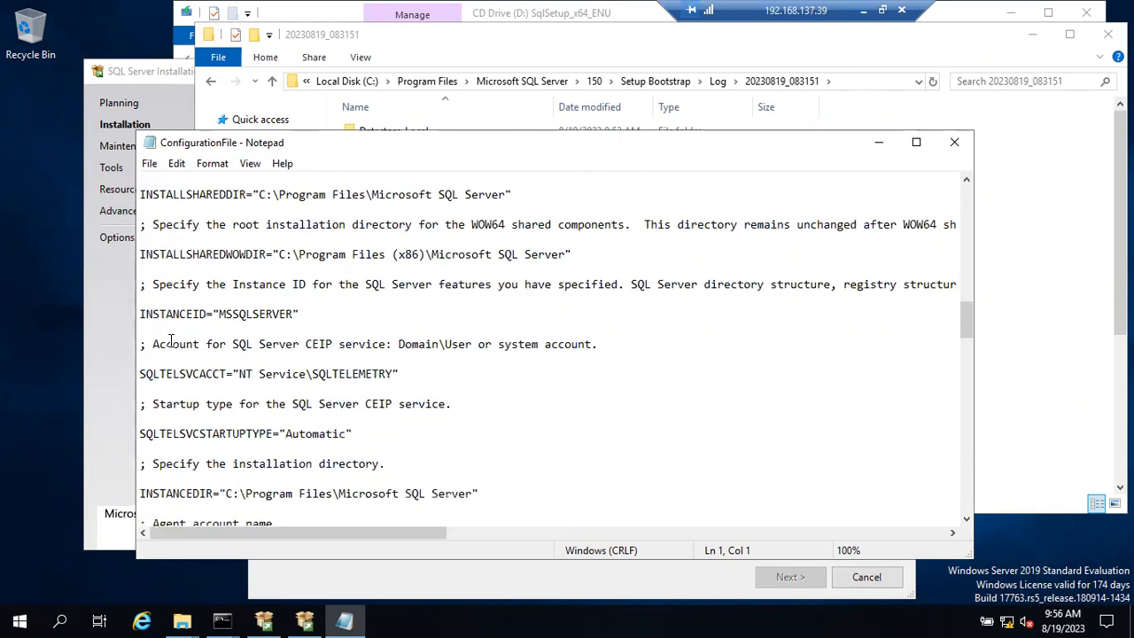
scroll(171, 343, "down", 15)
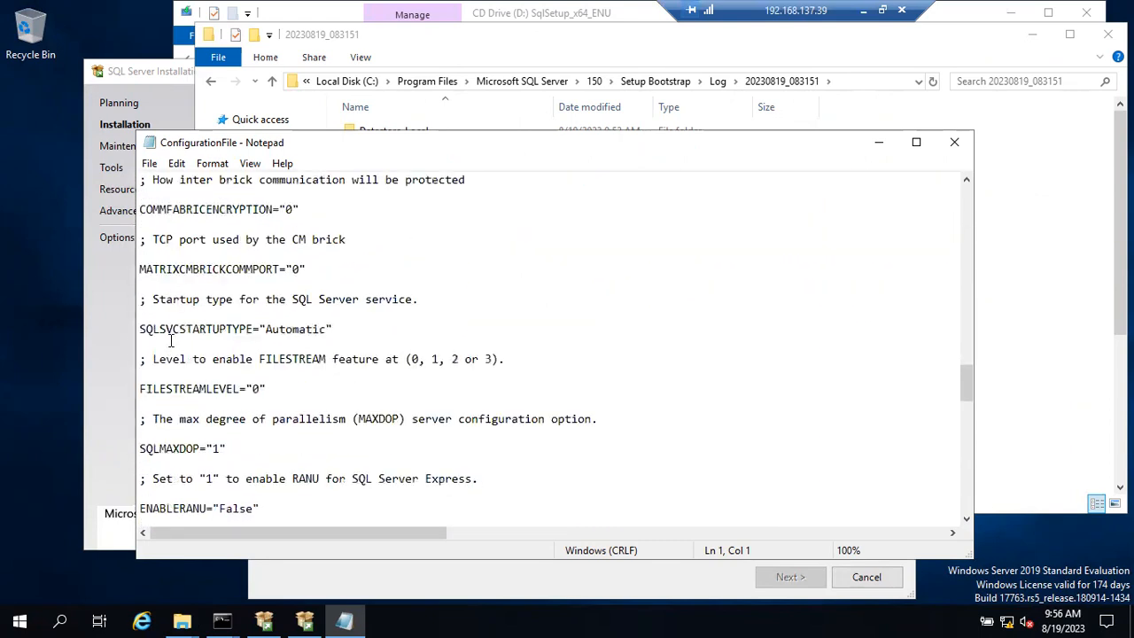
left_click(955, 143)
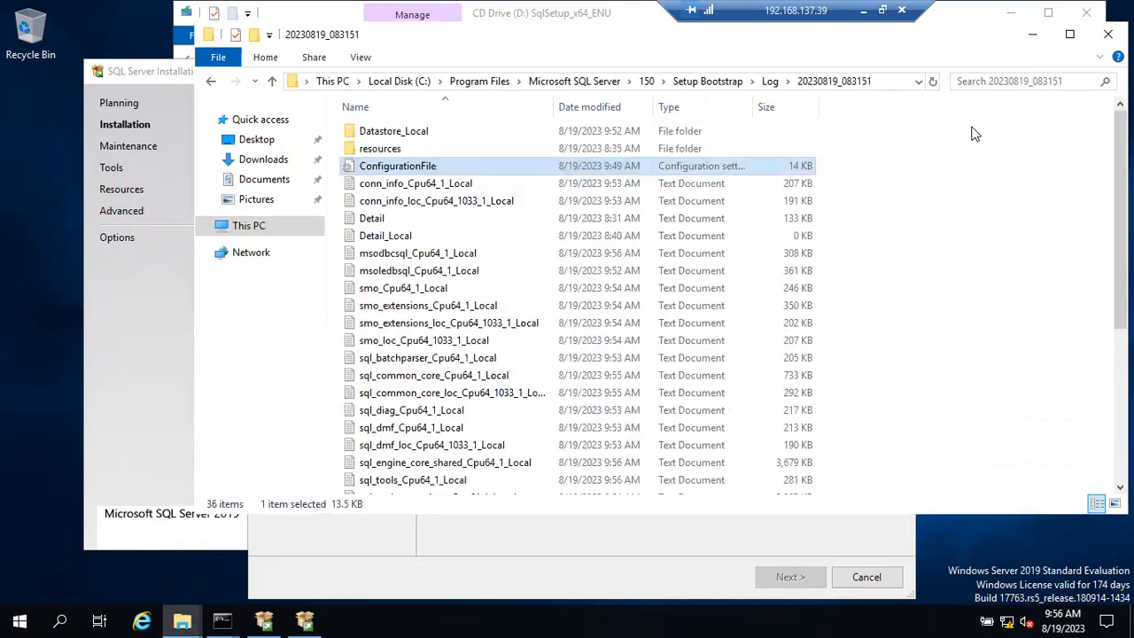
Step: Minimize the 20230819_083151 log folder window to reveal the SQL Server 2019 Installation Progress page
left_click(1033, 34)
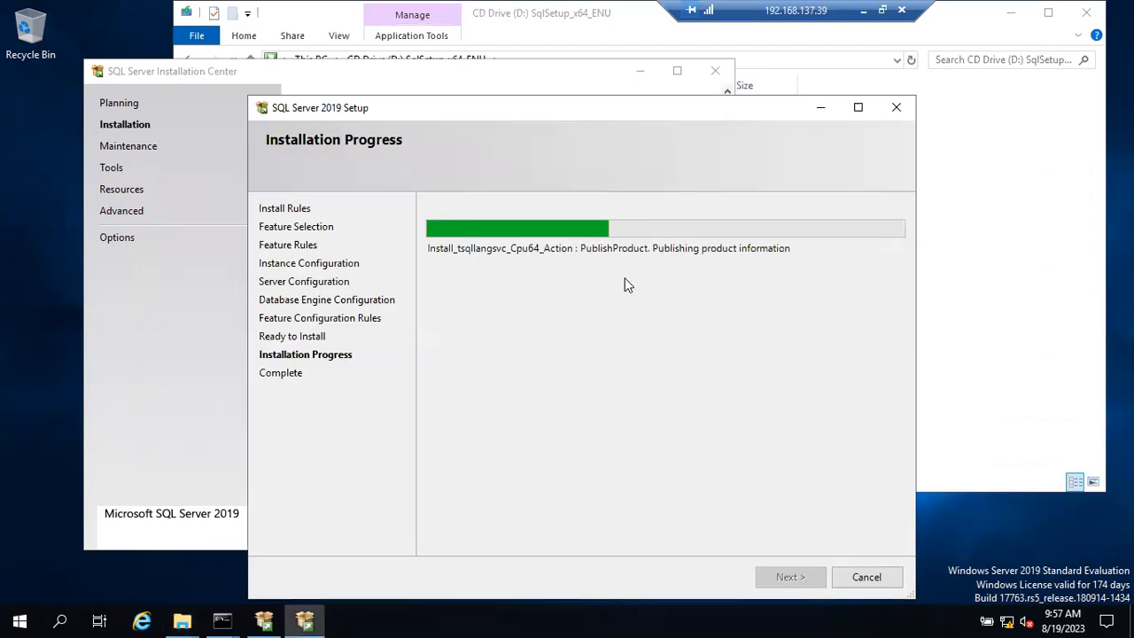
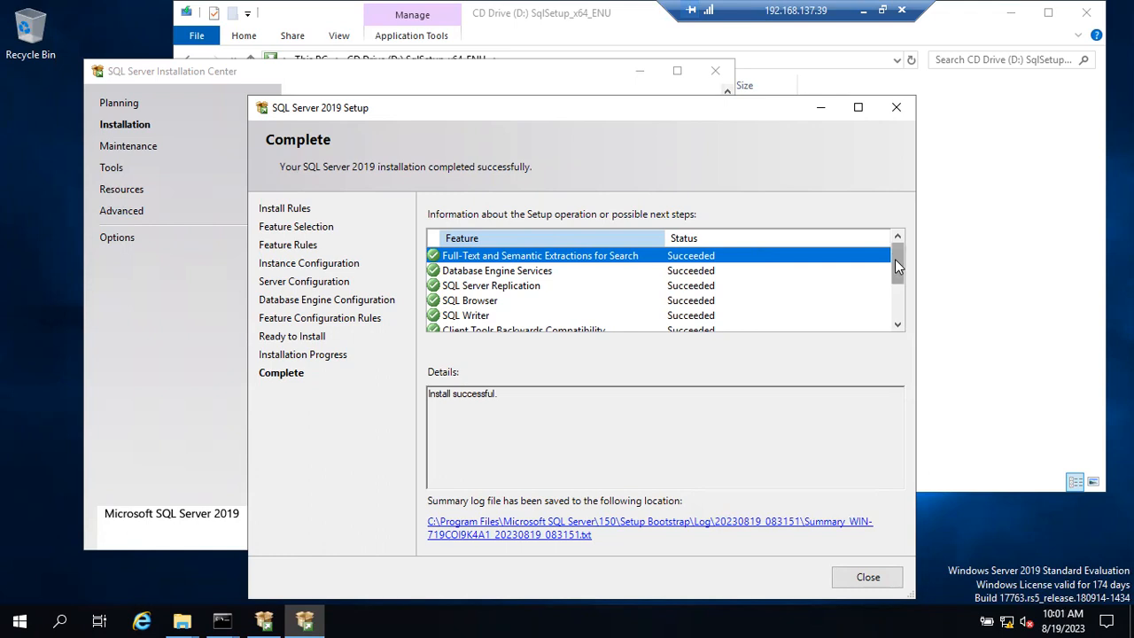
Step: Maximize the Setup completion page and review each feature's Succeeded status, including Client Tools SDK
left_click(858, 109)
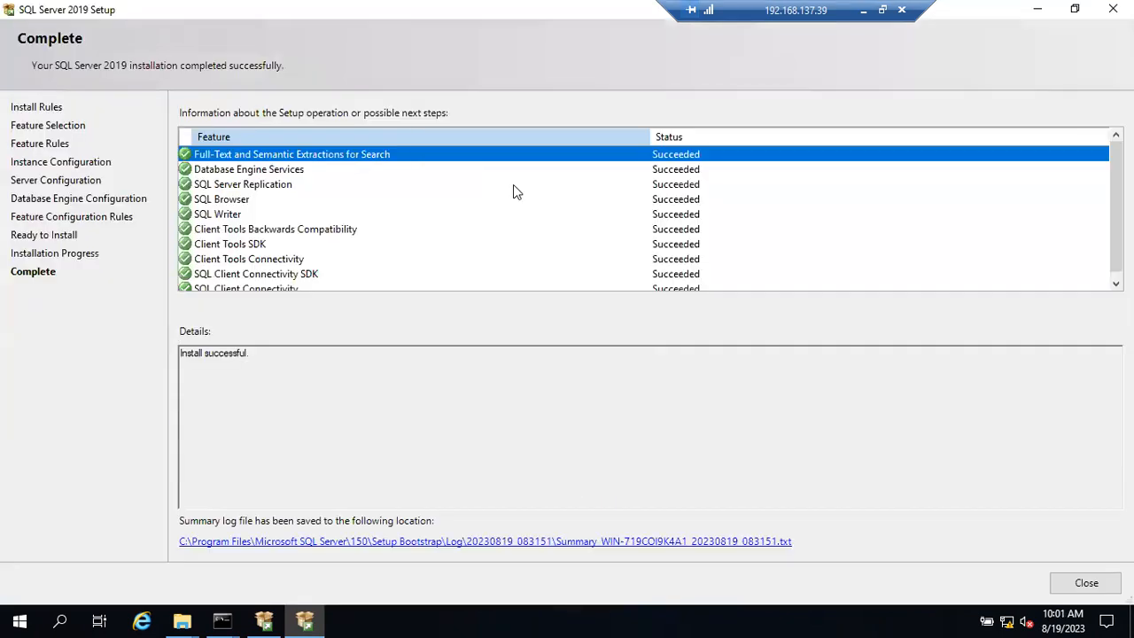
scroll(246, 268, "down", 1)
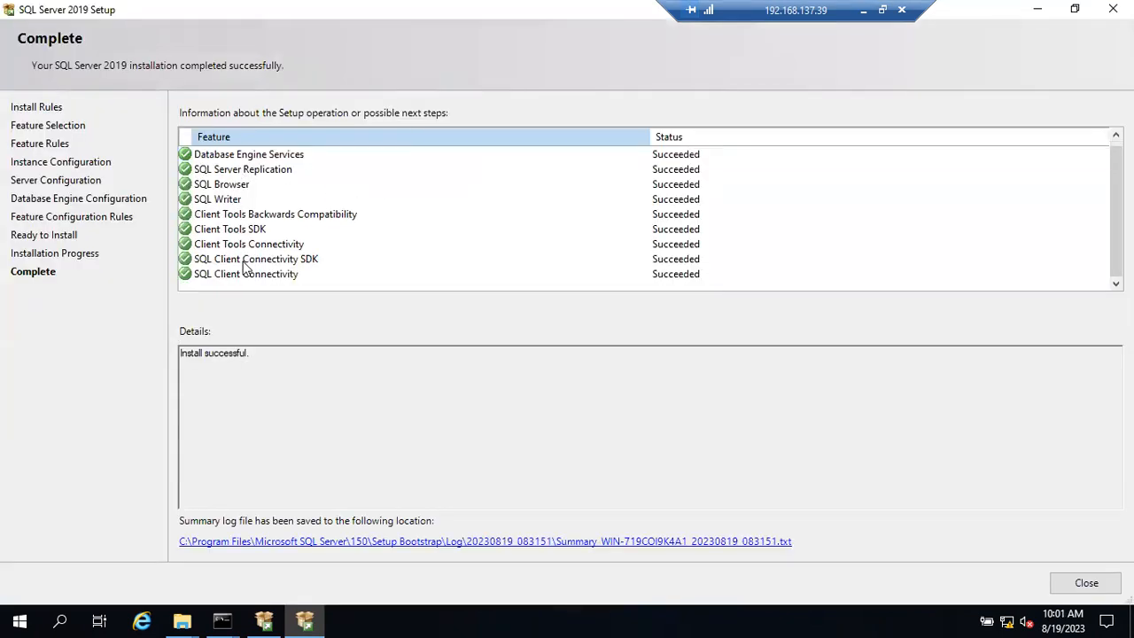
scroll(232, 243, "up", 1)
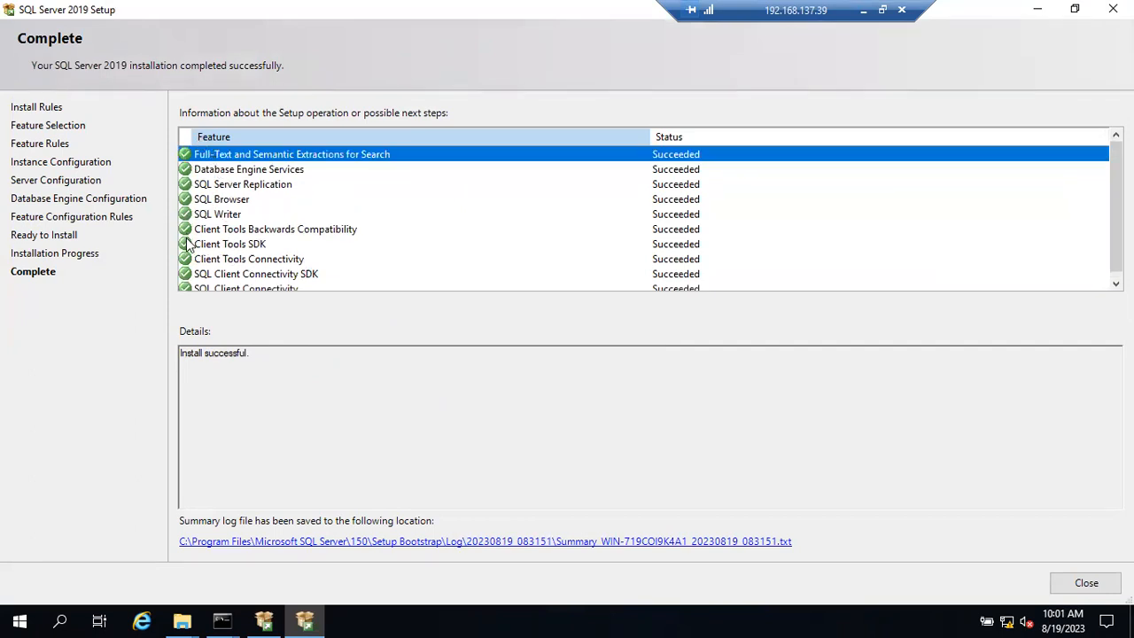
left_click_drag(183, 353, 249, 353)
scroll(237, 205, "down", 1)
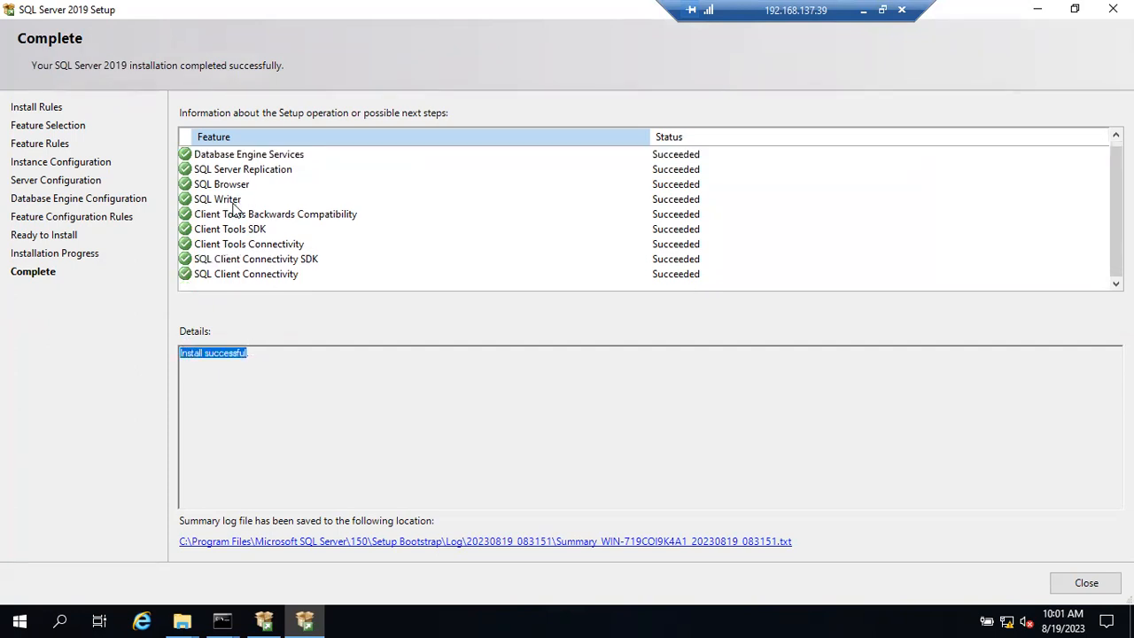
left_click(218, 230)
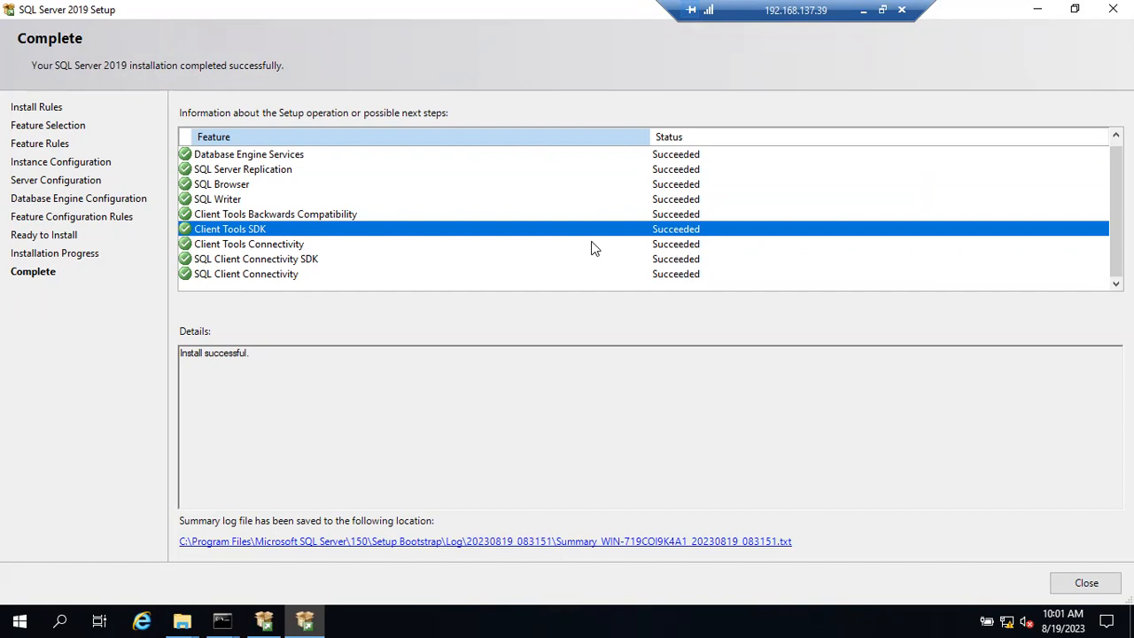
scroll(537, 232, "up", 1)
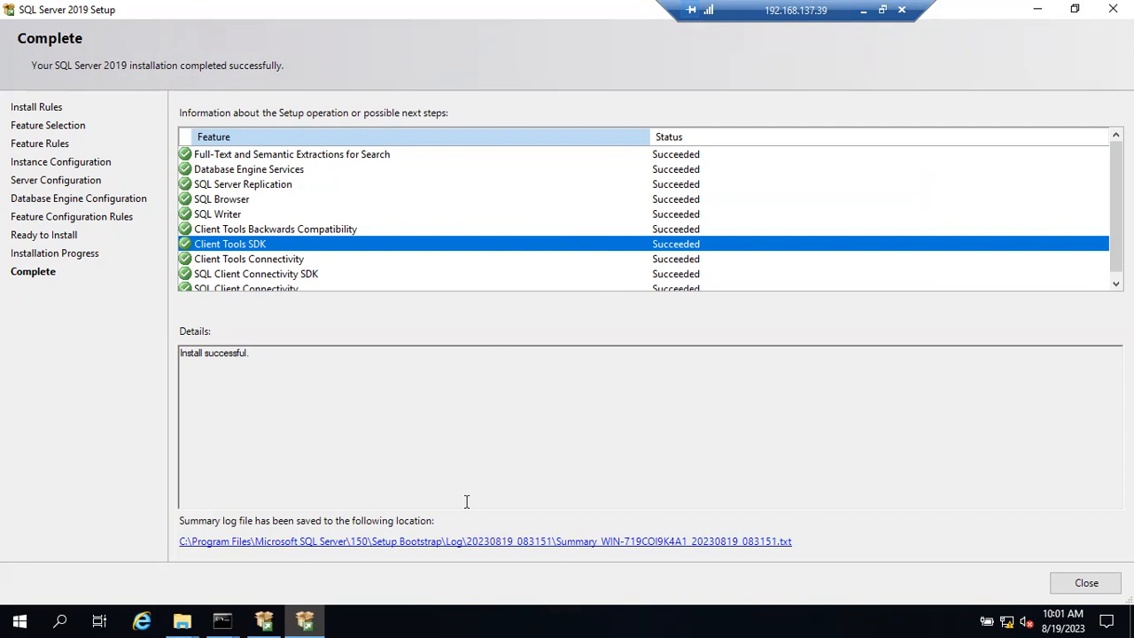
left_click(451, 549)
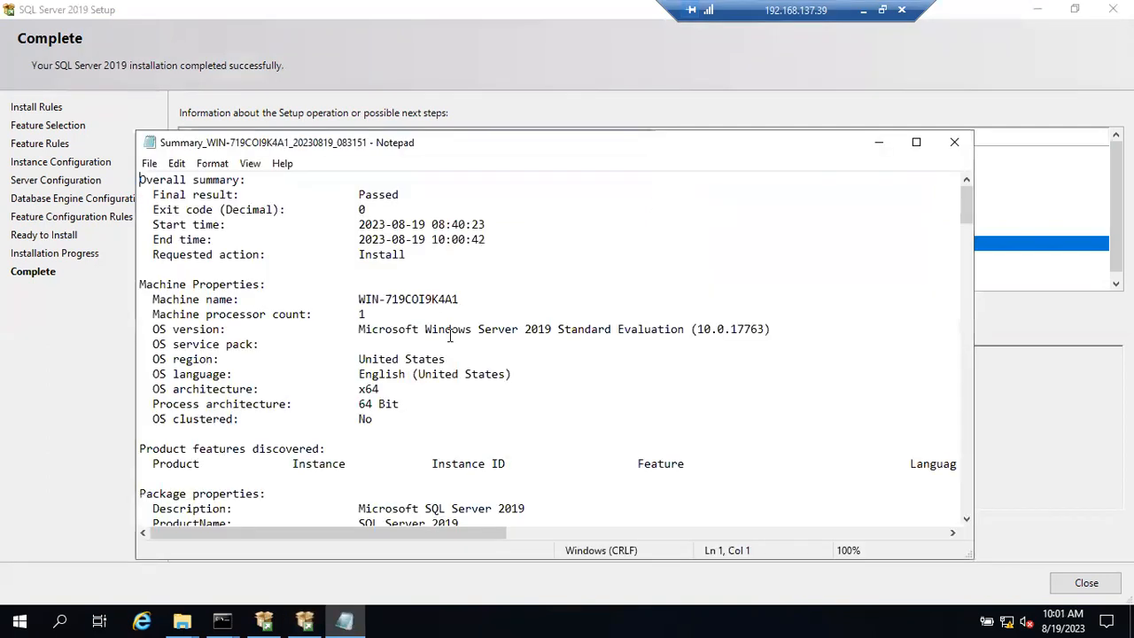
double_click(376, 194)
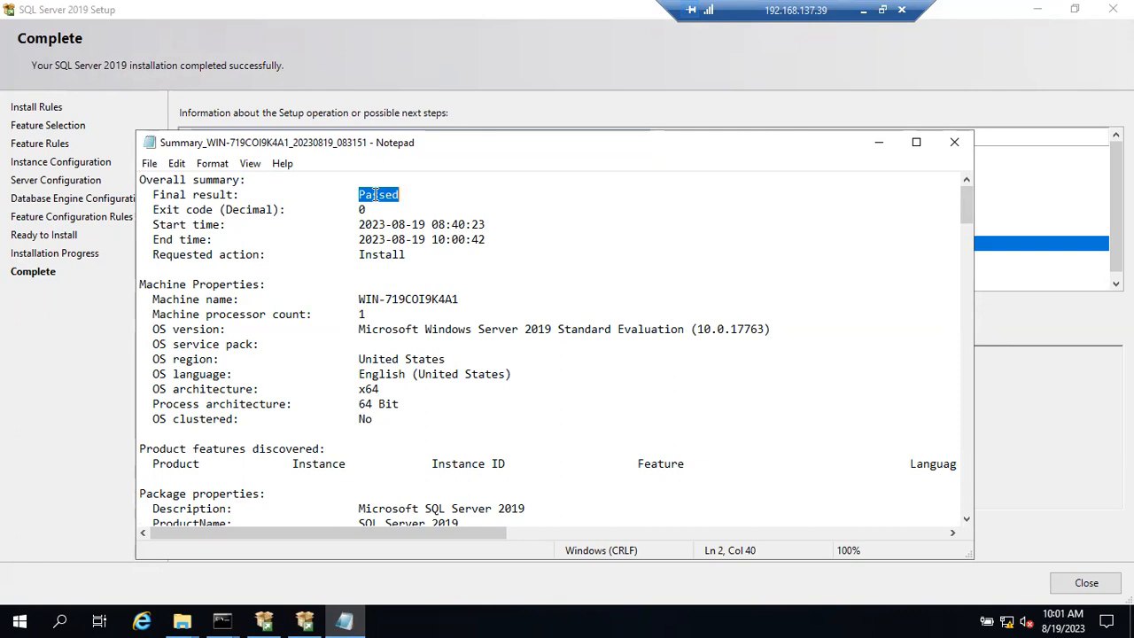
left_click_drag(360, 210, 474, 493)
left_click(475, 493)
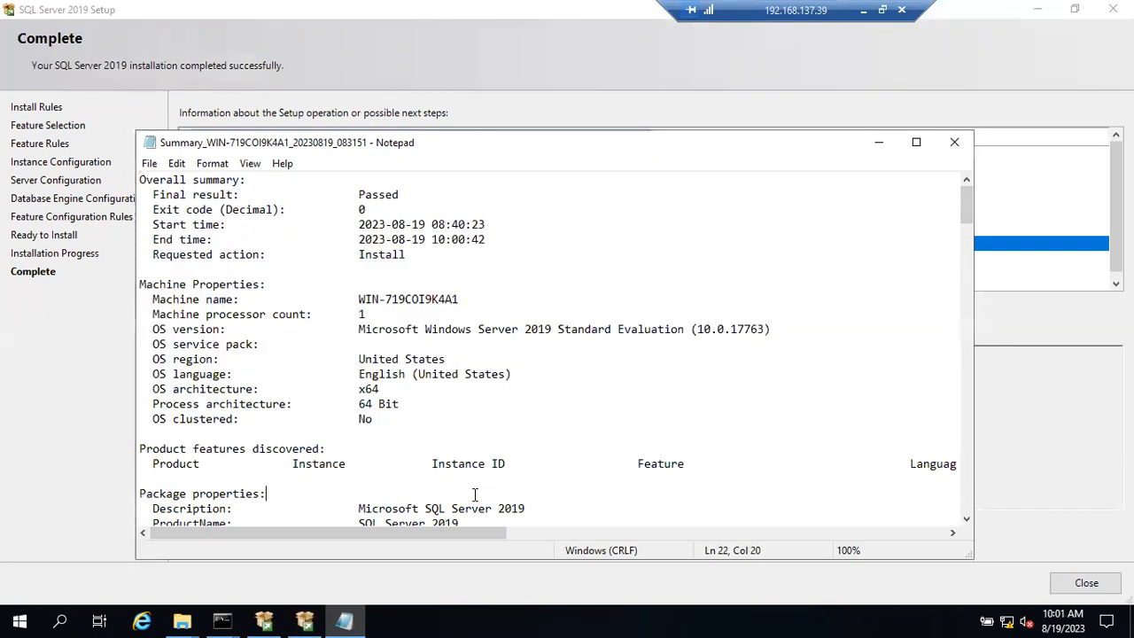
scroll(476, 493, "down", 5)
scroll(577, 408, "down", 20)
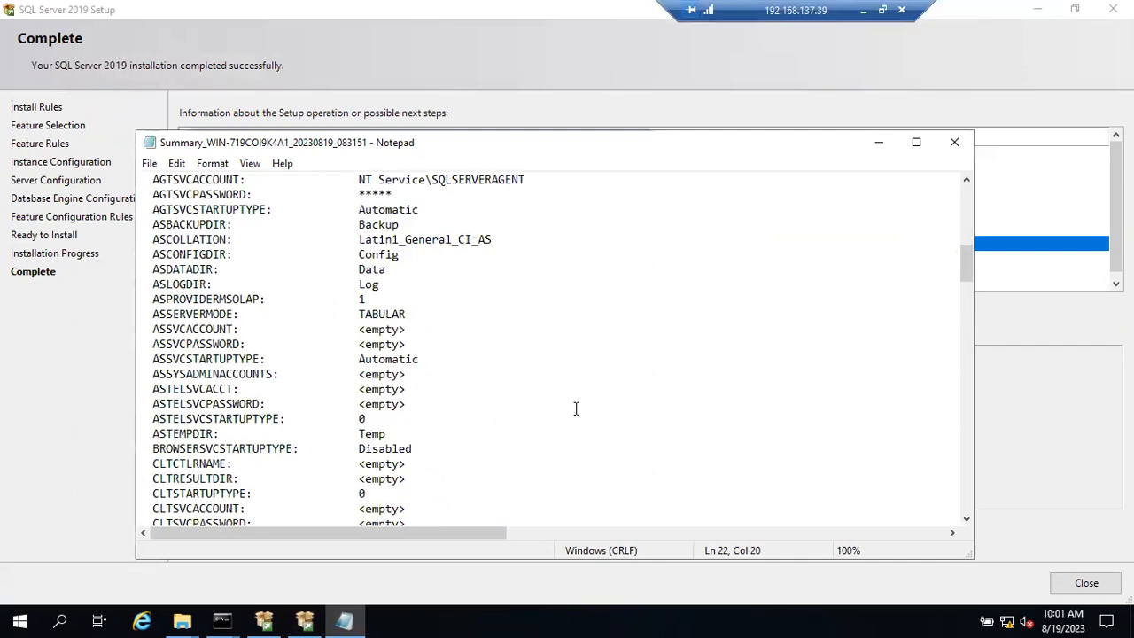
scroll(576, 407, "down", 20)
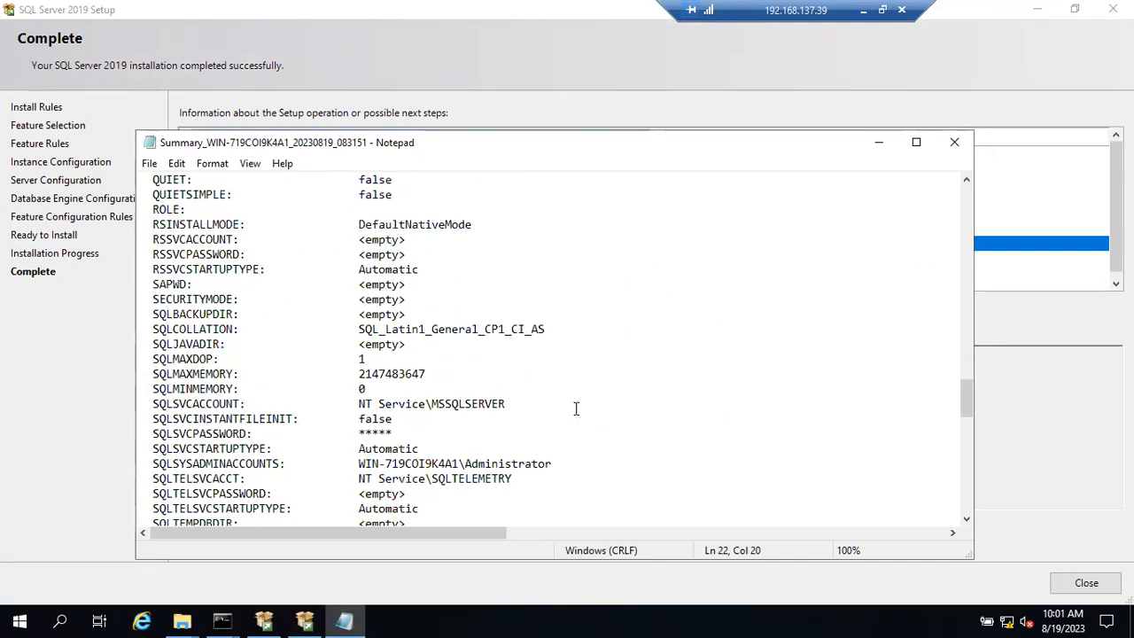
left_click(953, 143)
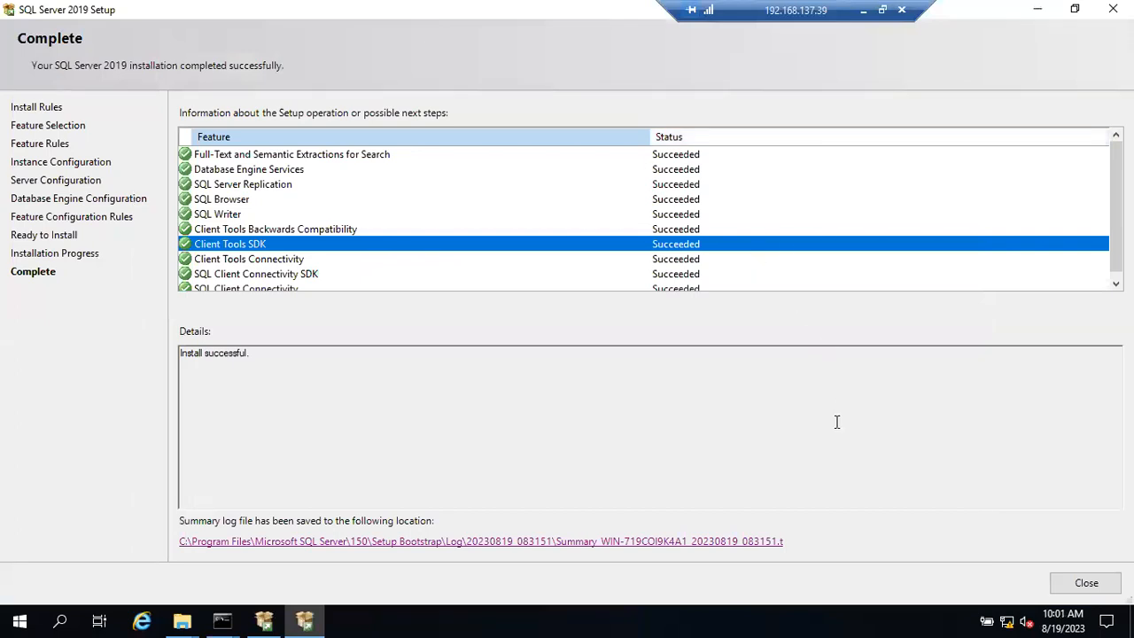
Step: Close SQL Server 2019 Setup and the SQL Server Installation Center windows
left_click(1072, 581)
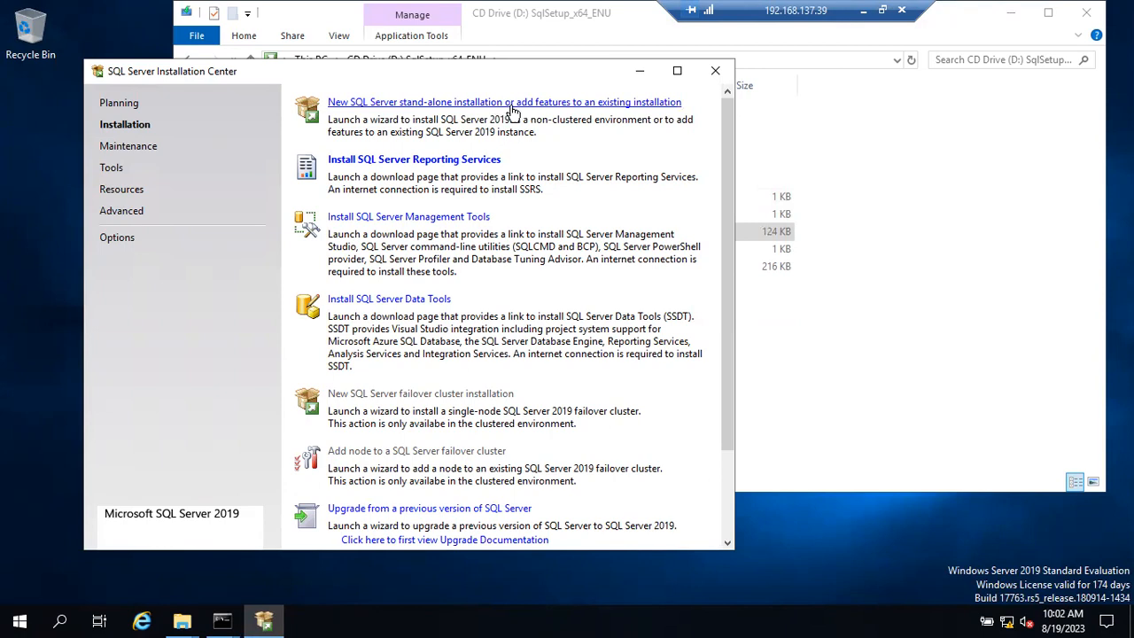
left_click(717, 74)
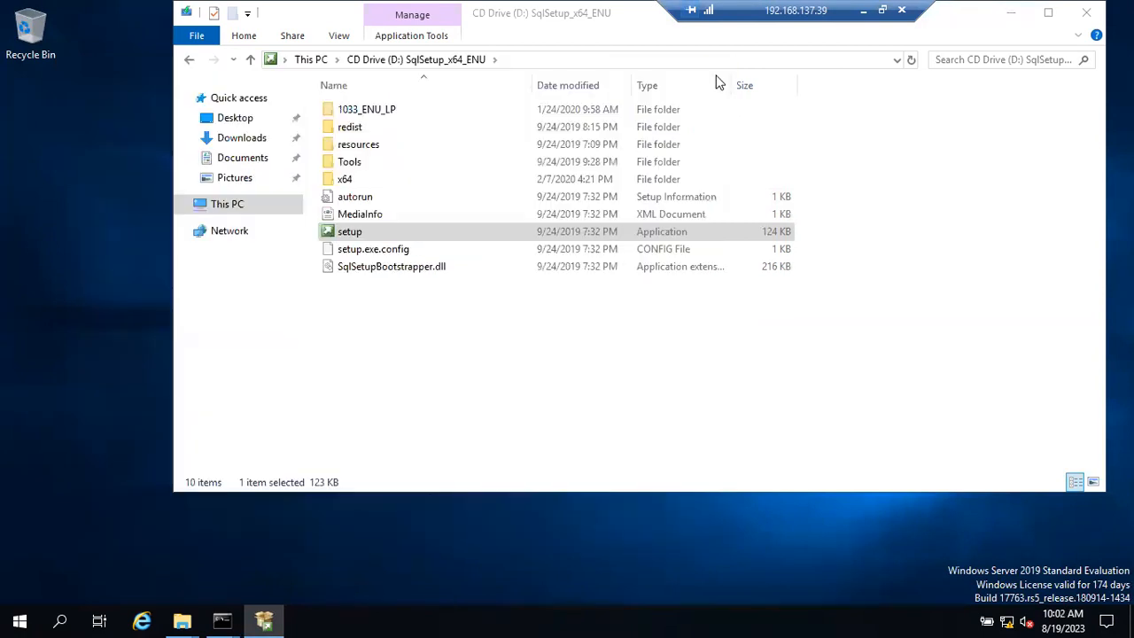